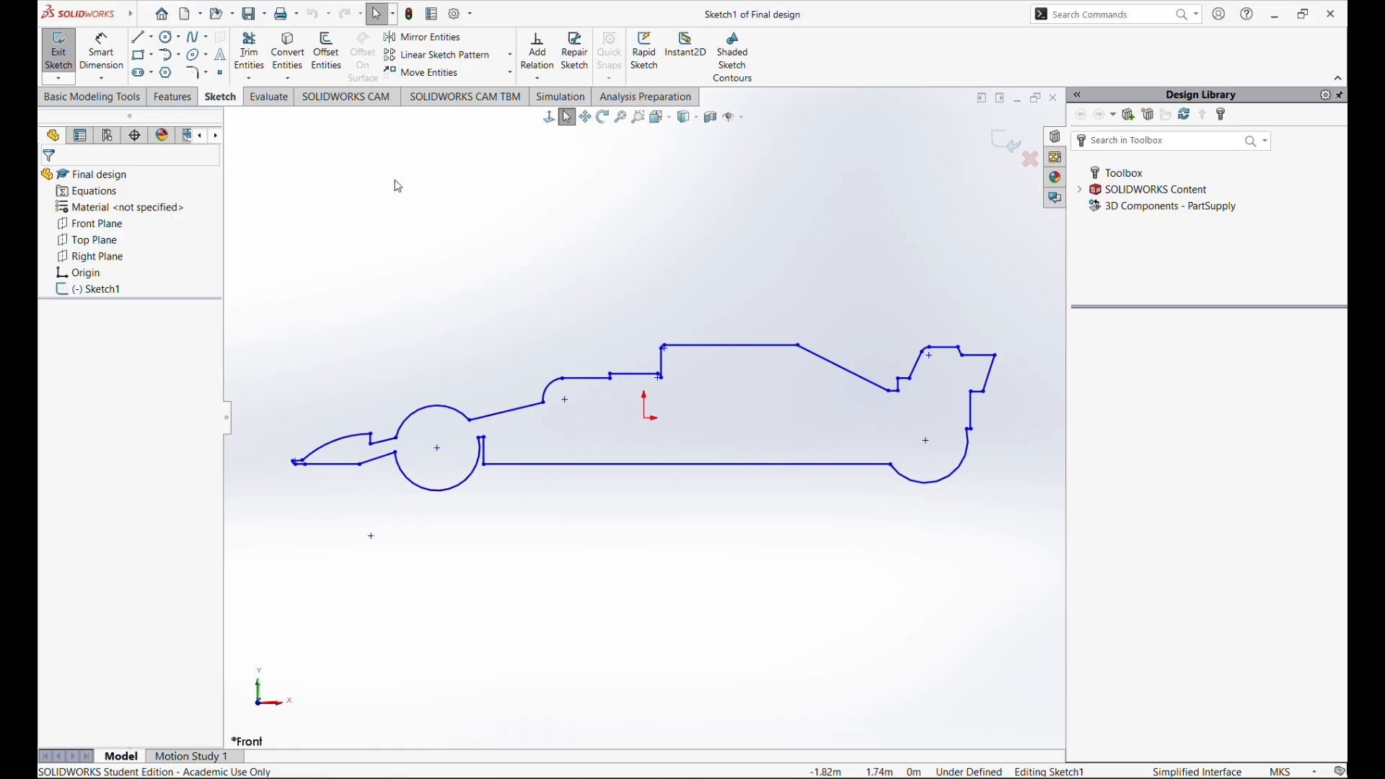
Turn on shaded sketch contours and delete the short vertical line at the back of the car's front wing
{"action": "left_click", "coordinate": [733, 56]}
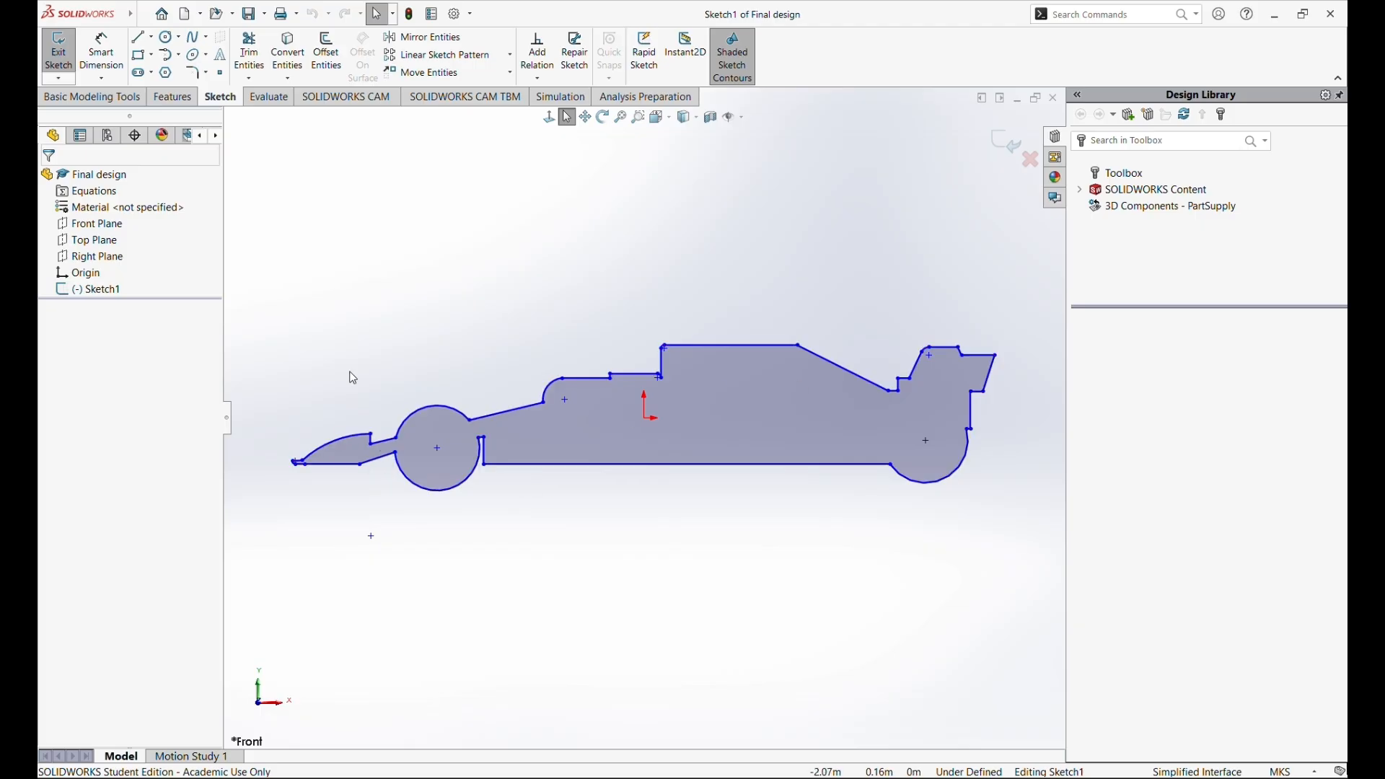
{"action": "scroll", "coordinate": [312, 414], "scroll_direction": "down", "scroll_amount": 5}
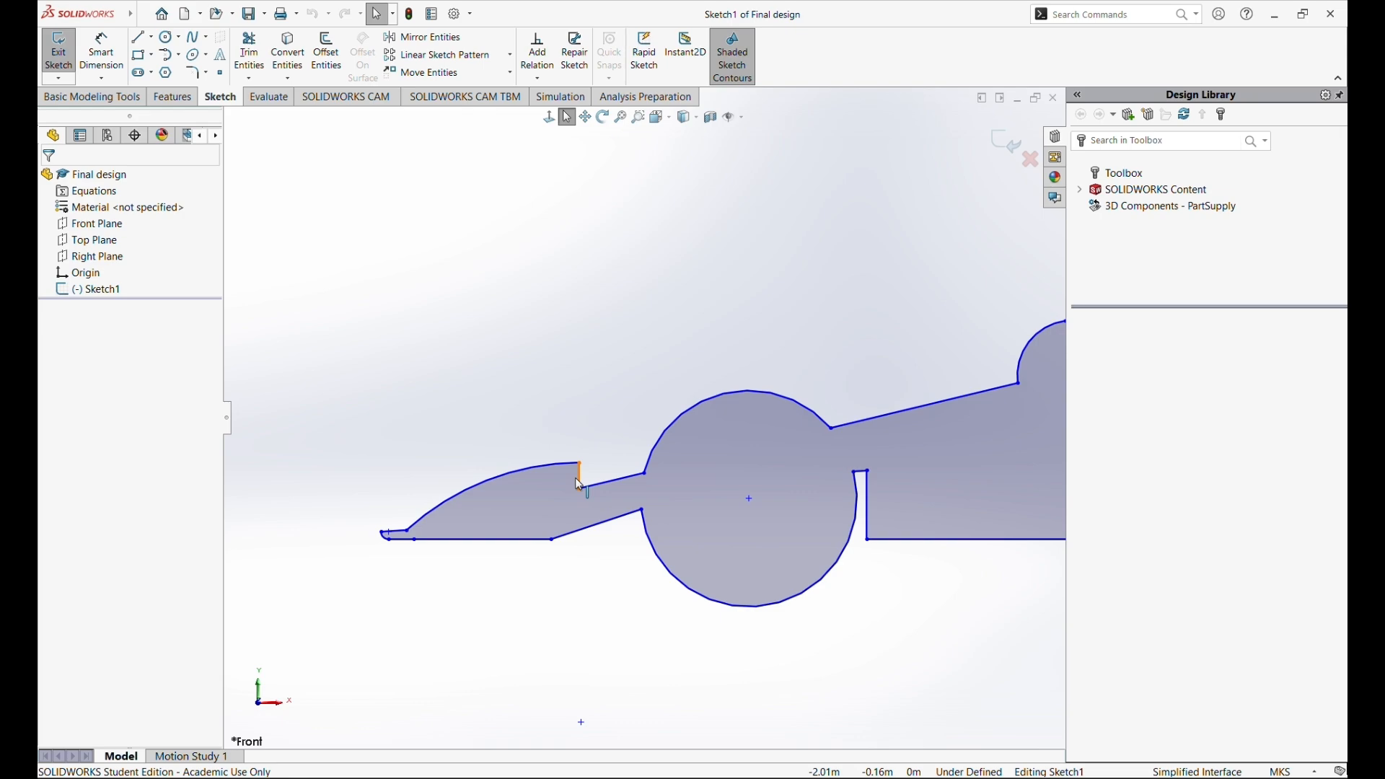
{"action": "left_click", "coordinate": [576, 478]}
{"action": "right_click", "coordinate": [576, 476]}
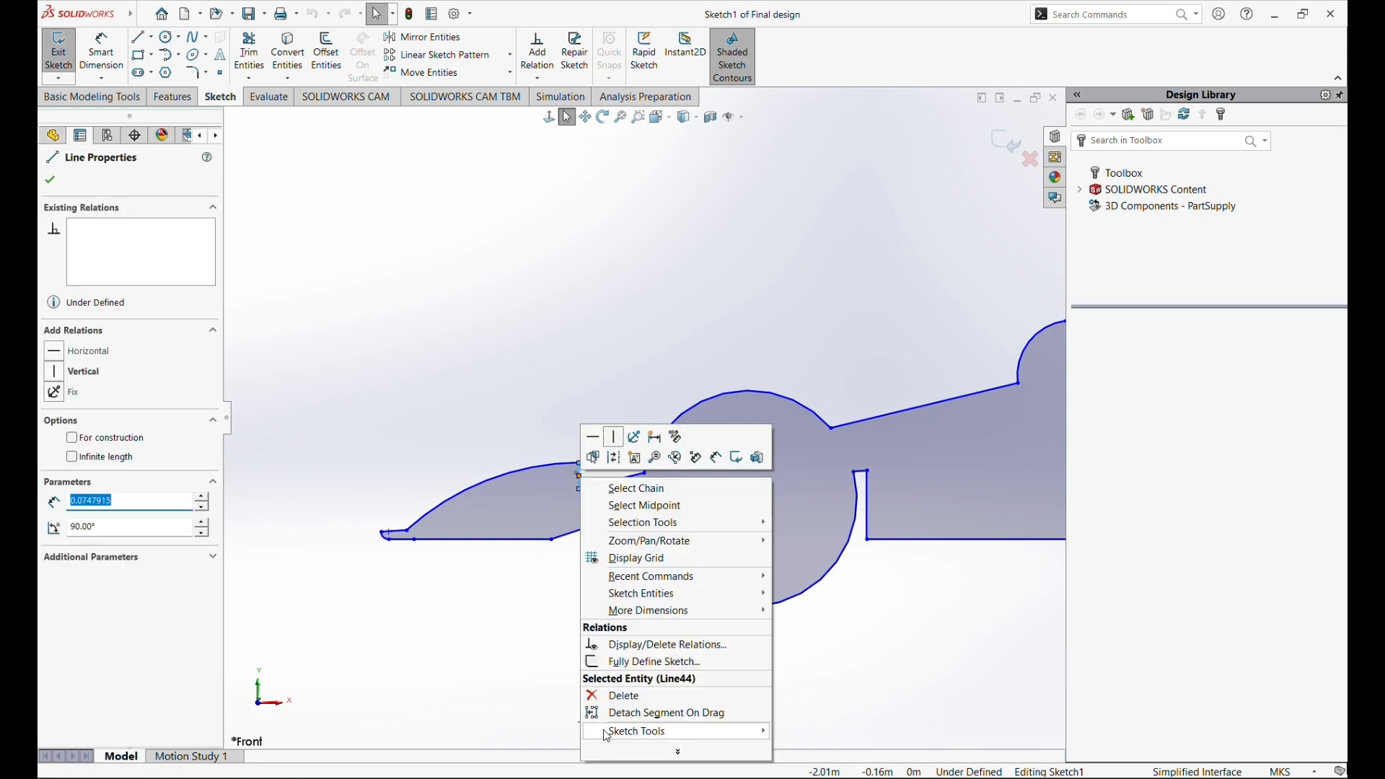
{"action": "left_click", "coordinate": [613, 696]}
{"action": "scroll", "coordinate": [664, 520], "scroll_direction": "down", "scroll_amount": 3}
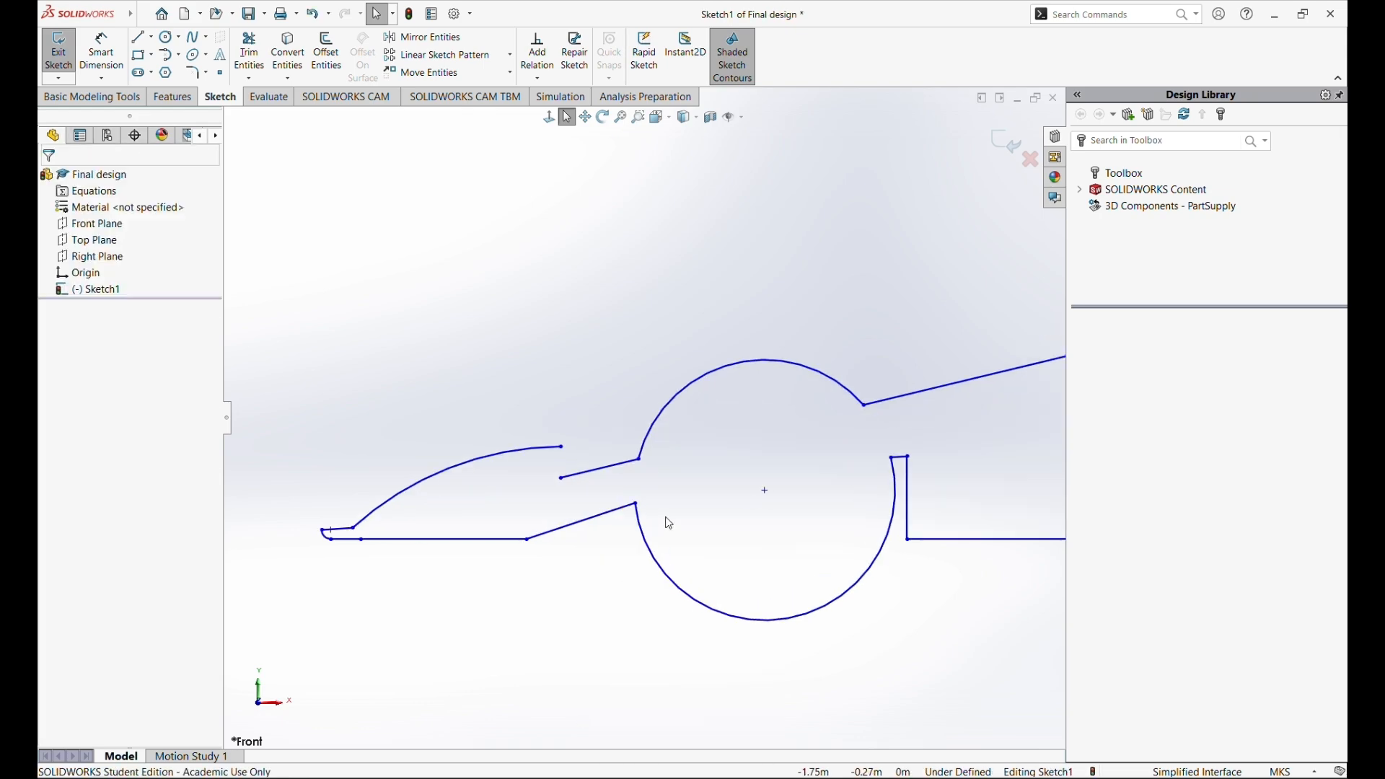
{"action": "scroll", "coordinate": [683, 519], "scroll_direction": "up", "scroll_amount": 8}
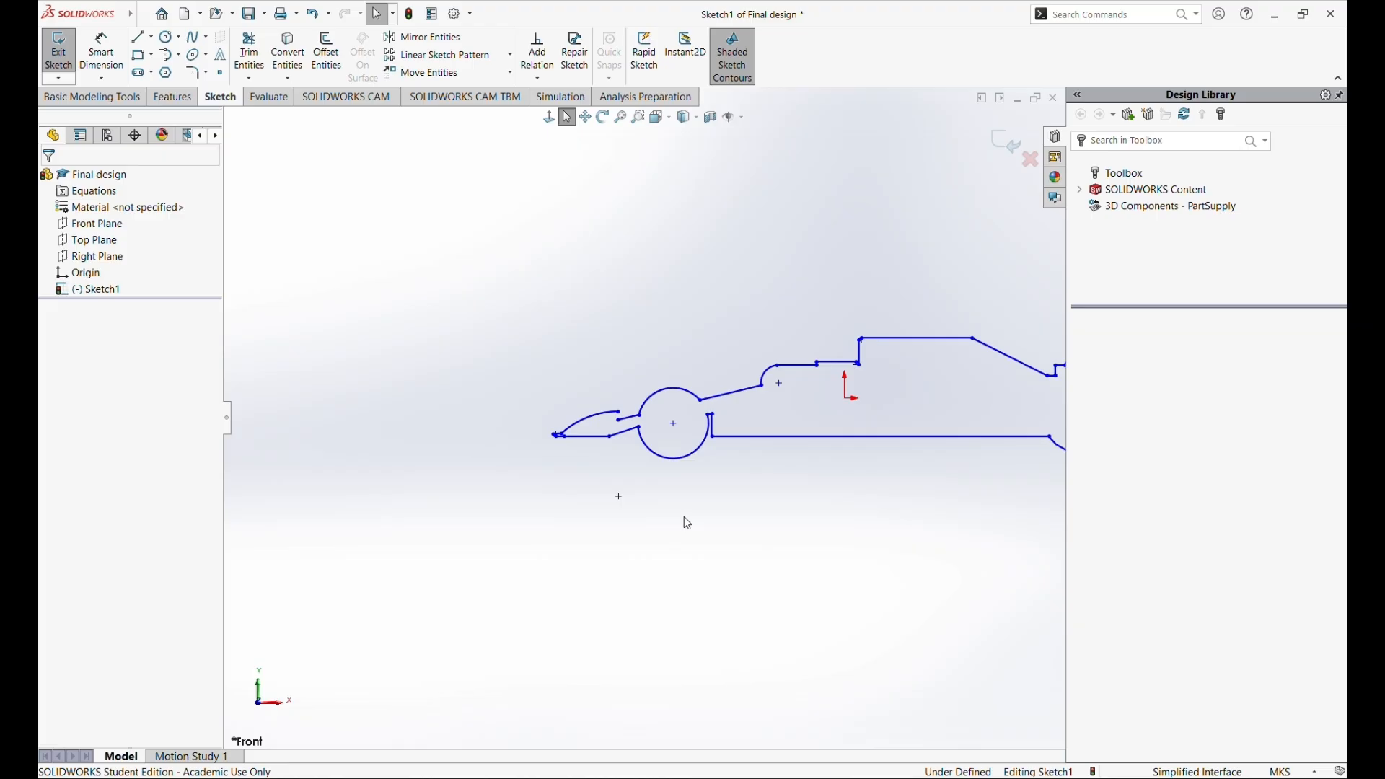
{"action": "left_click", "coordinate": [621, 116]}
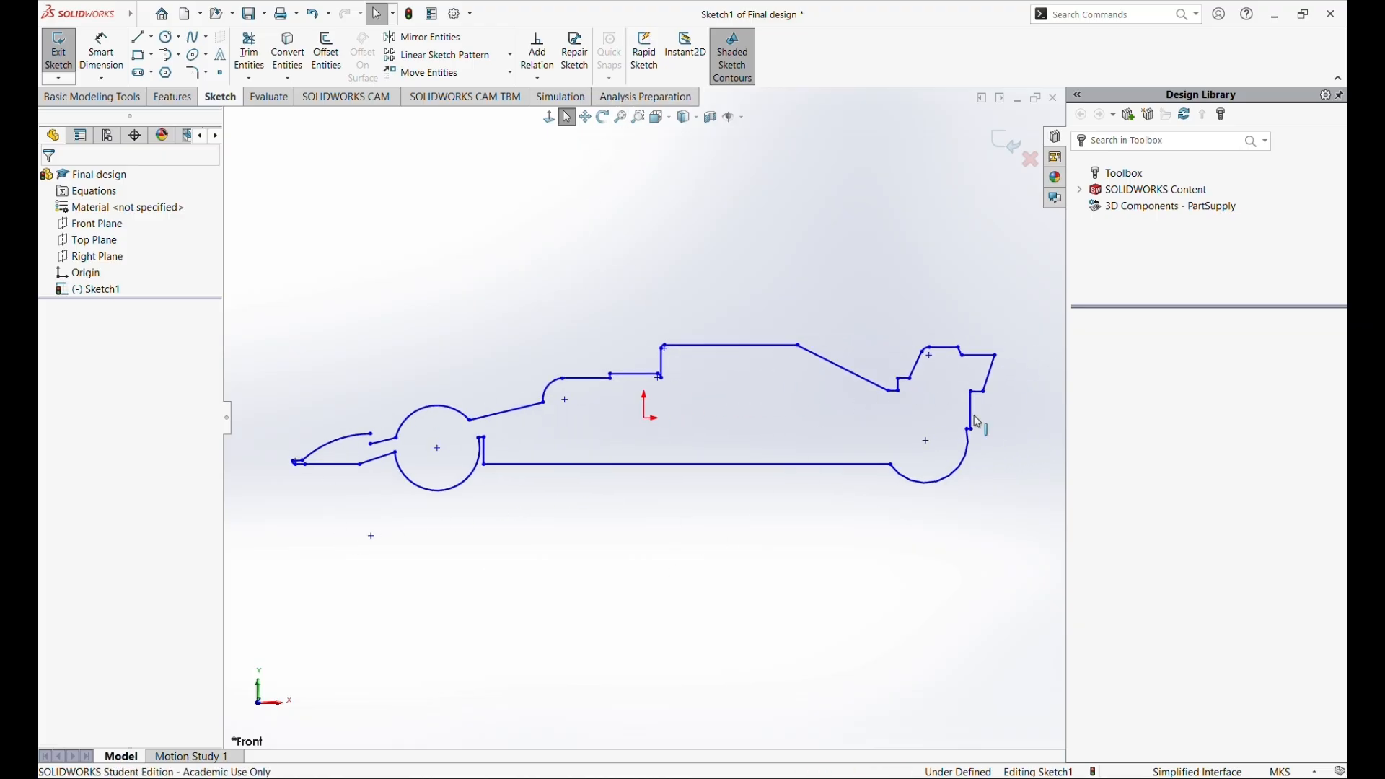
{"action": "left_click", "coordinate": [743, 72]}
{"action": "left_click", "coordinate": [741, 67]}
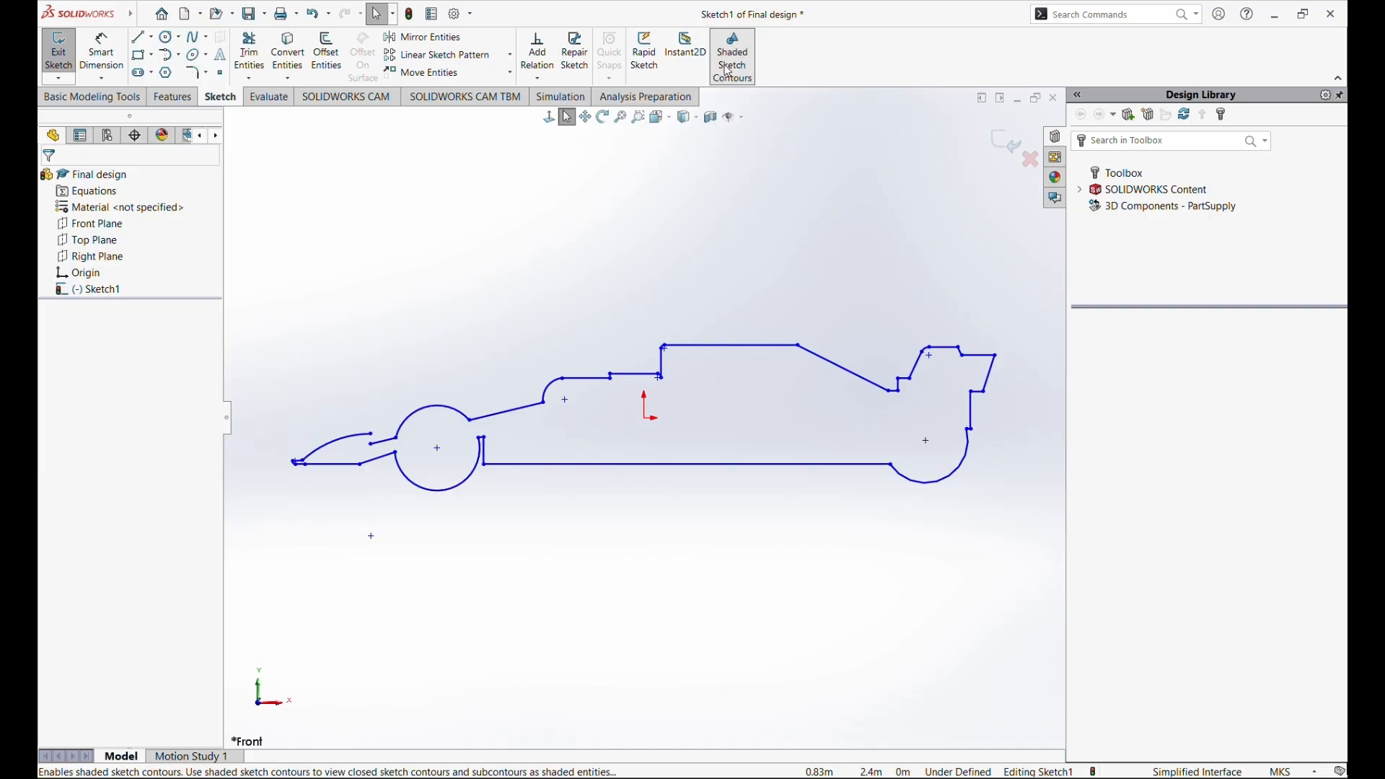
Draw a vertical line about 0.075 m long to close the gap at the back of the front wing
{"action": "left_click", "coordinate": [140, 38]}
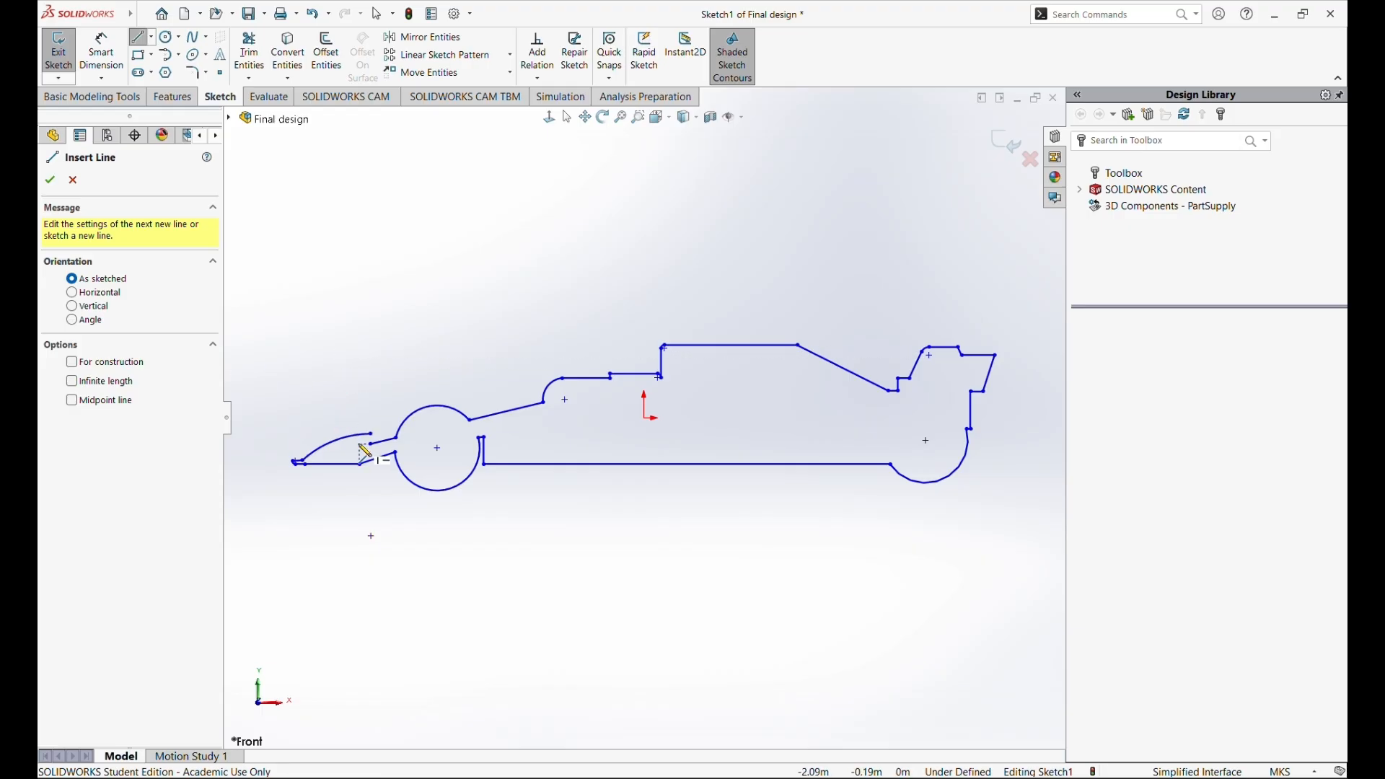
{"action": "left_click", "coordinate": [370, 433]}
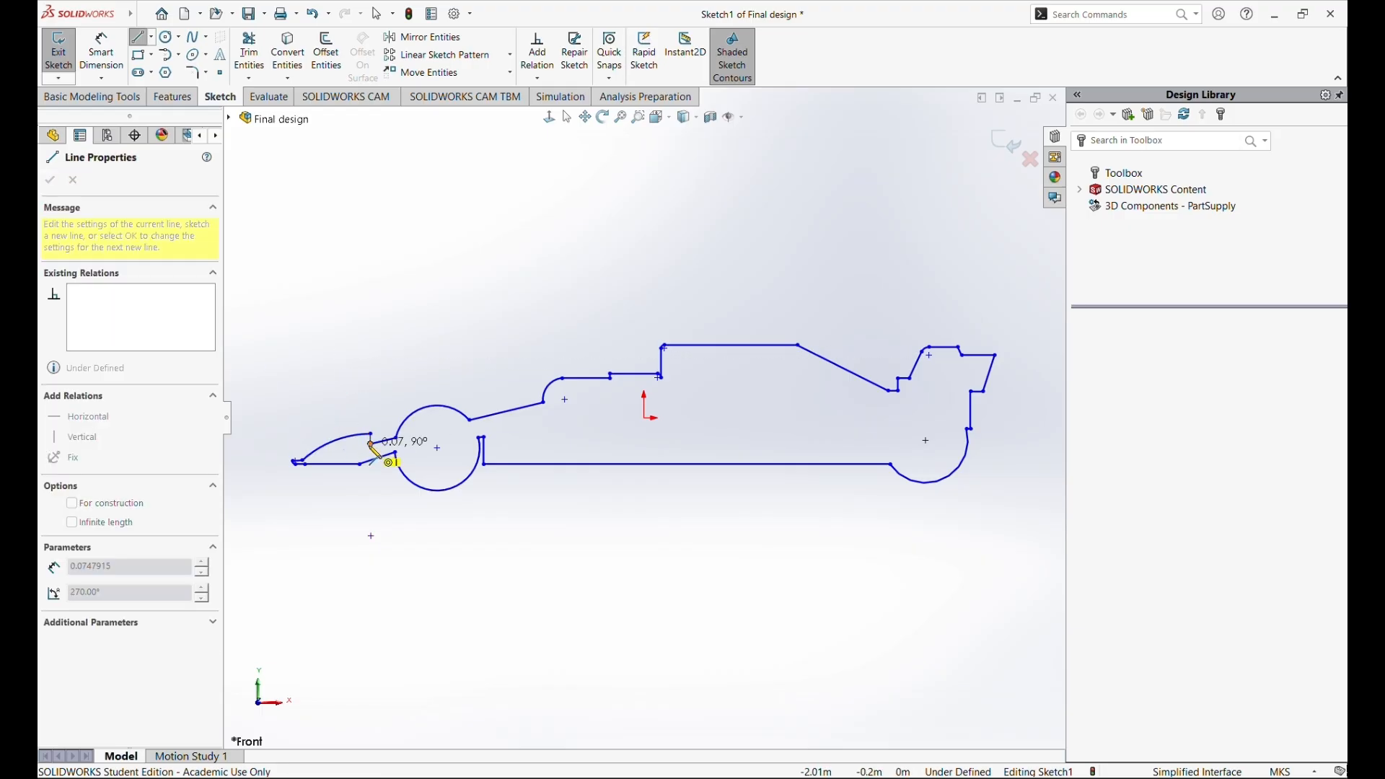
{"action": "left_click", "coordinate": [371, 442]}
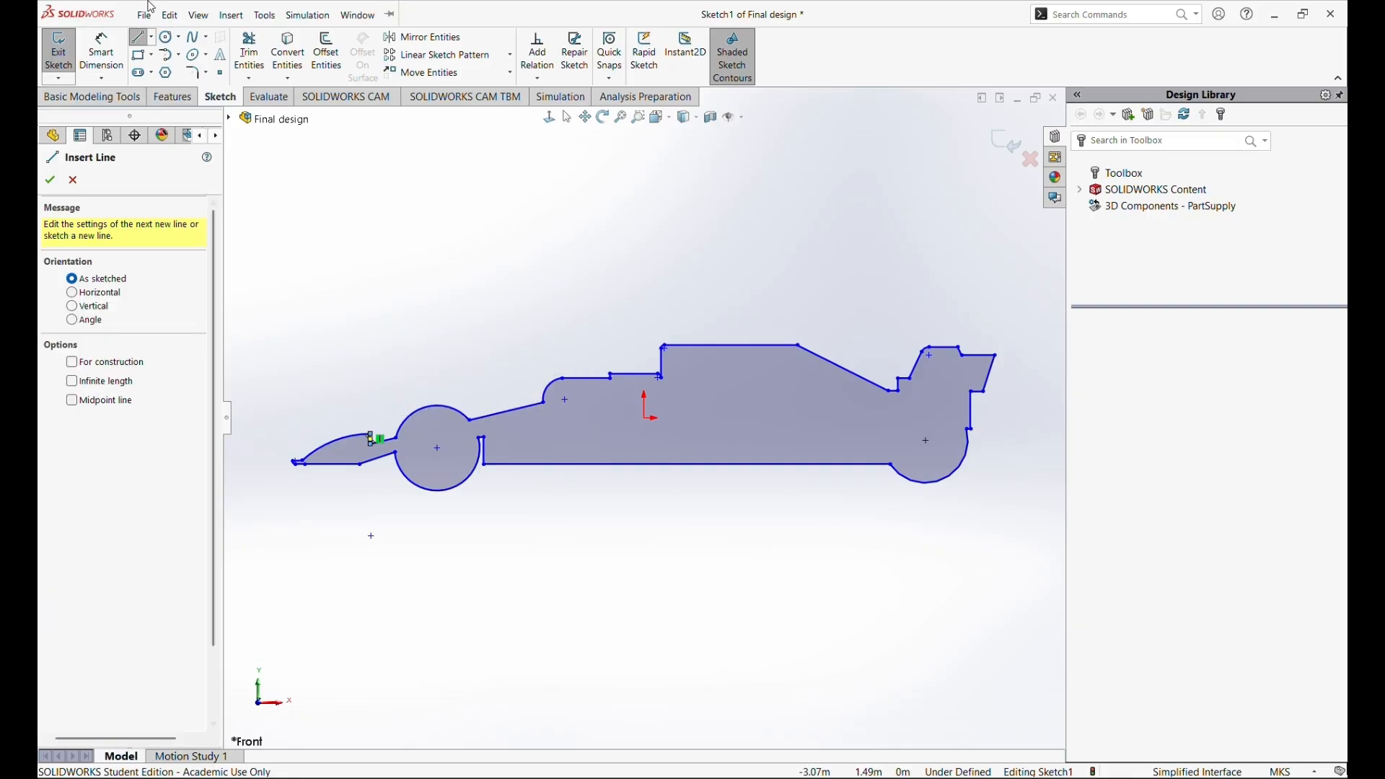
Start saving the Final design part under a different format, choosing IGES (*.igs) as the file type
{"action": "left_click", "coordinate": [145, 15]}
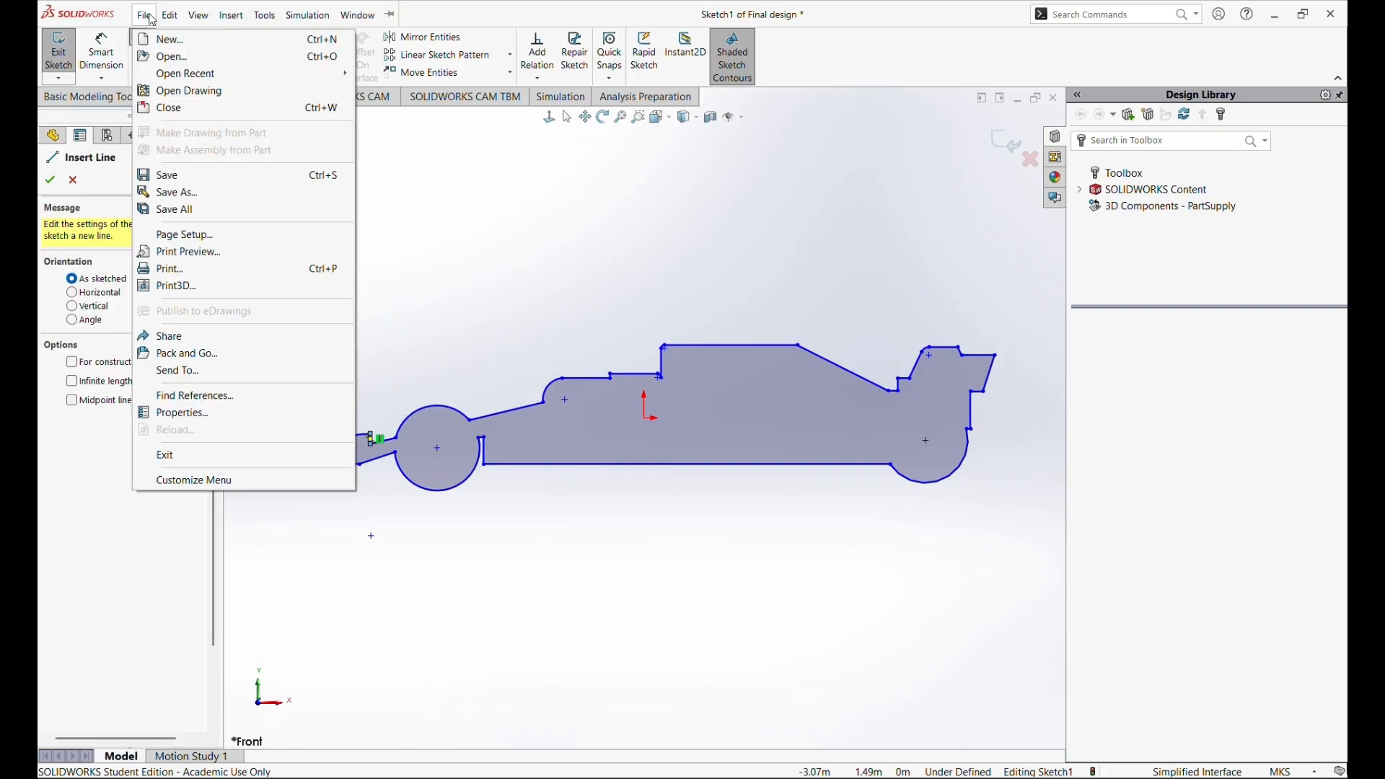
{"action": "left_click", "coordinate": [169, 193]}
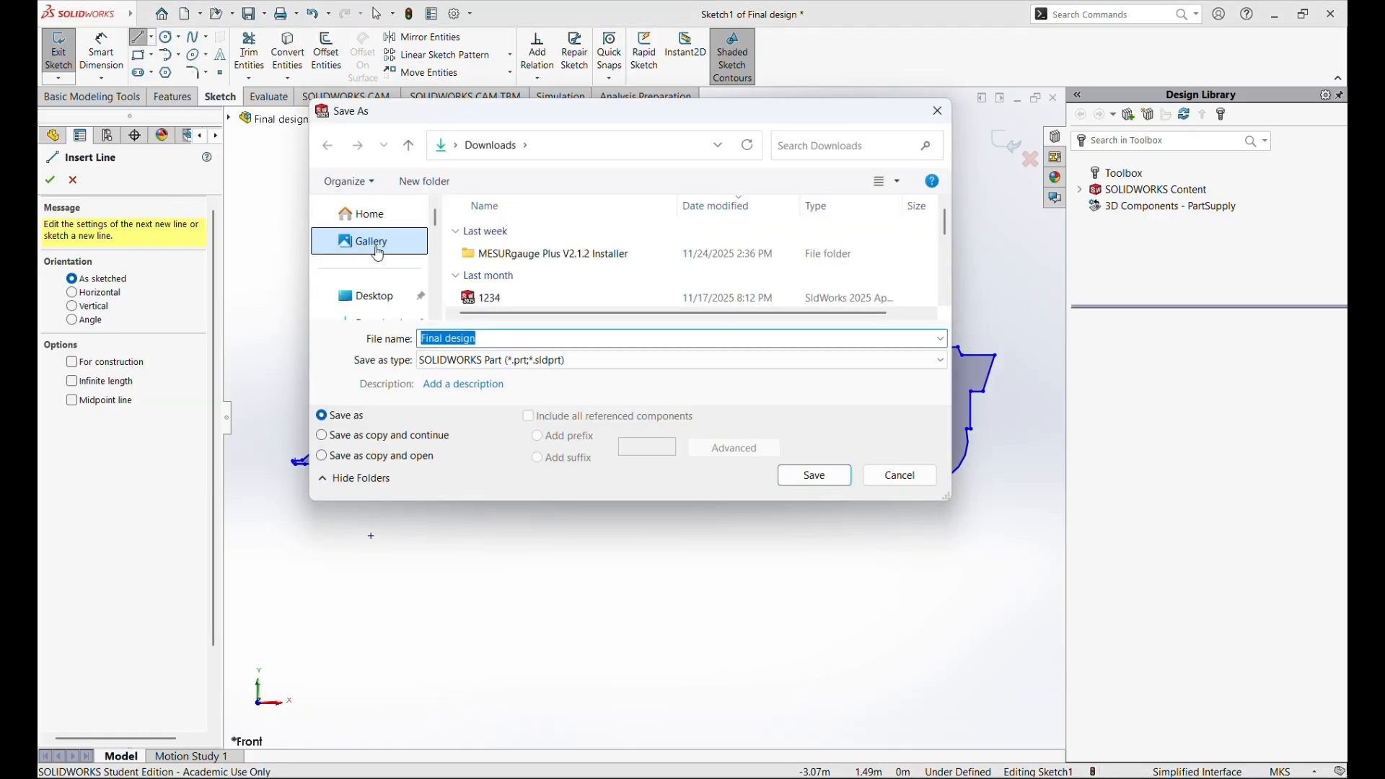
{"action": "left_click", "coordinate": [574, 353]}
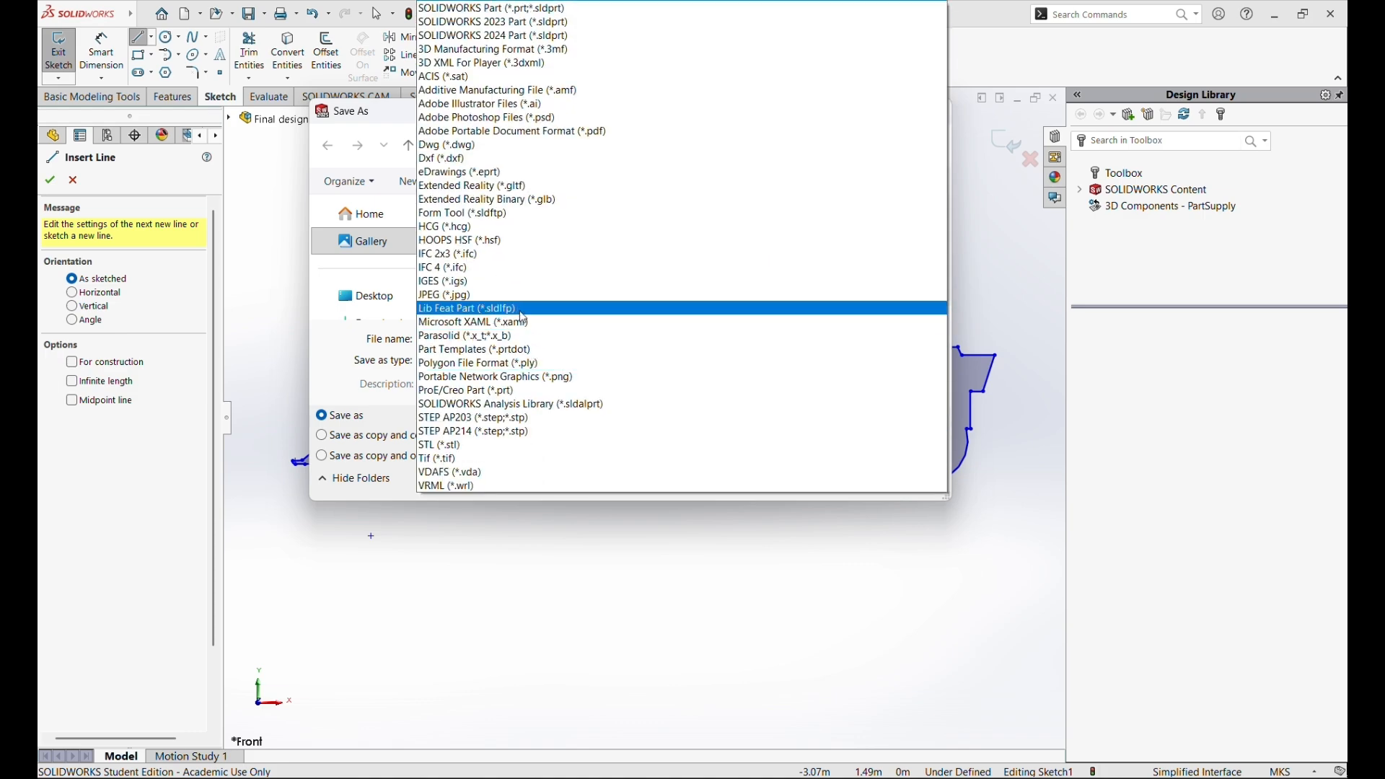
{"action": "left_click", "coordinate": [509, 283]}
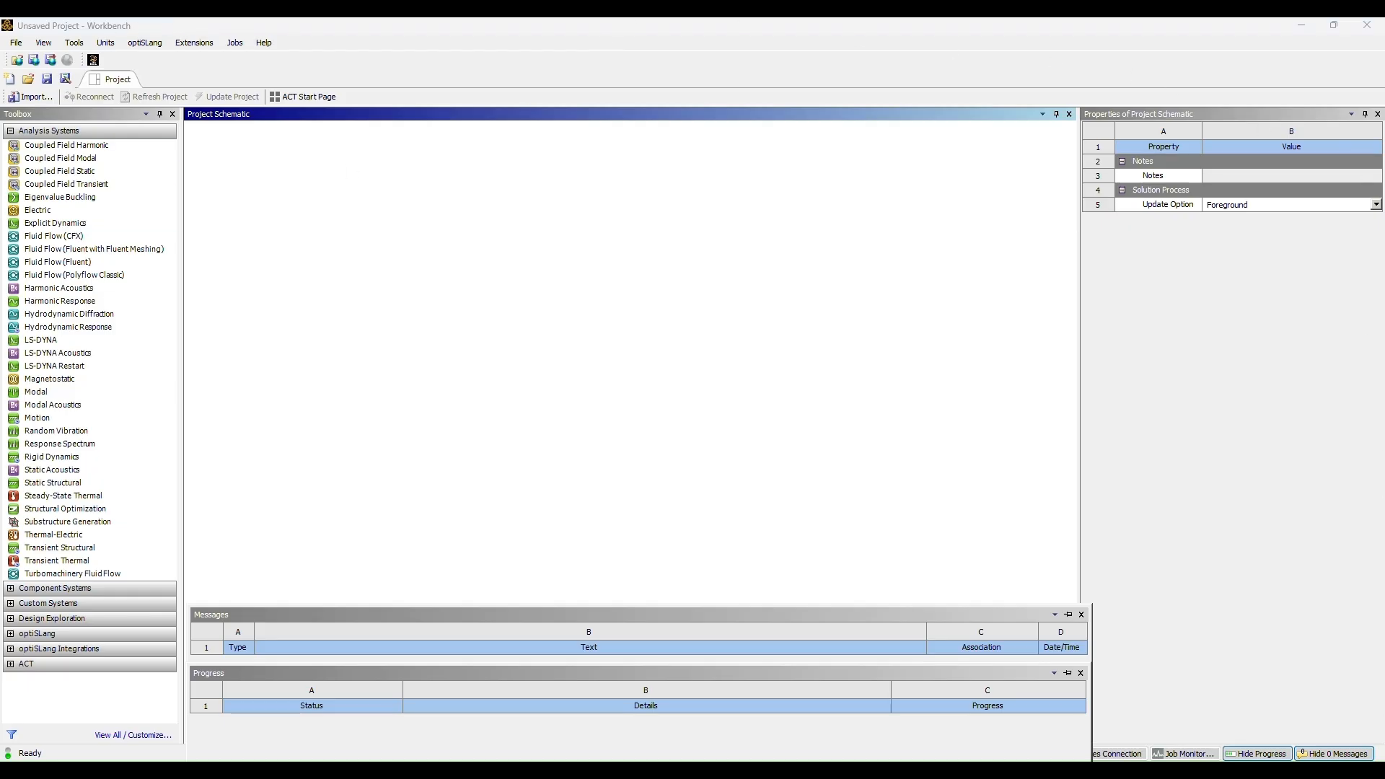
In Ansys Workbench, add a Fluid Flow (Fluent) analysis system and set its geometry's analysis type to 2D
{"action": "double_click", "coordinate": [116, 264]}
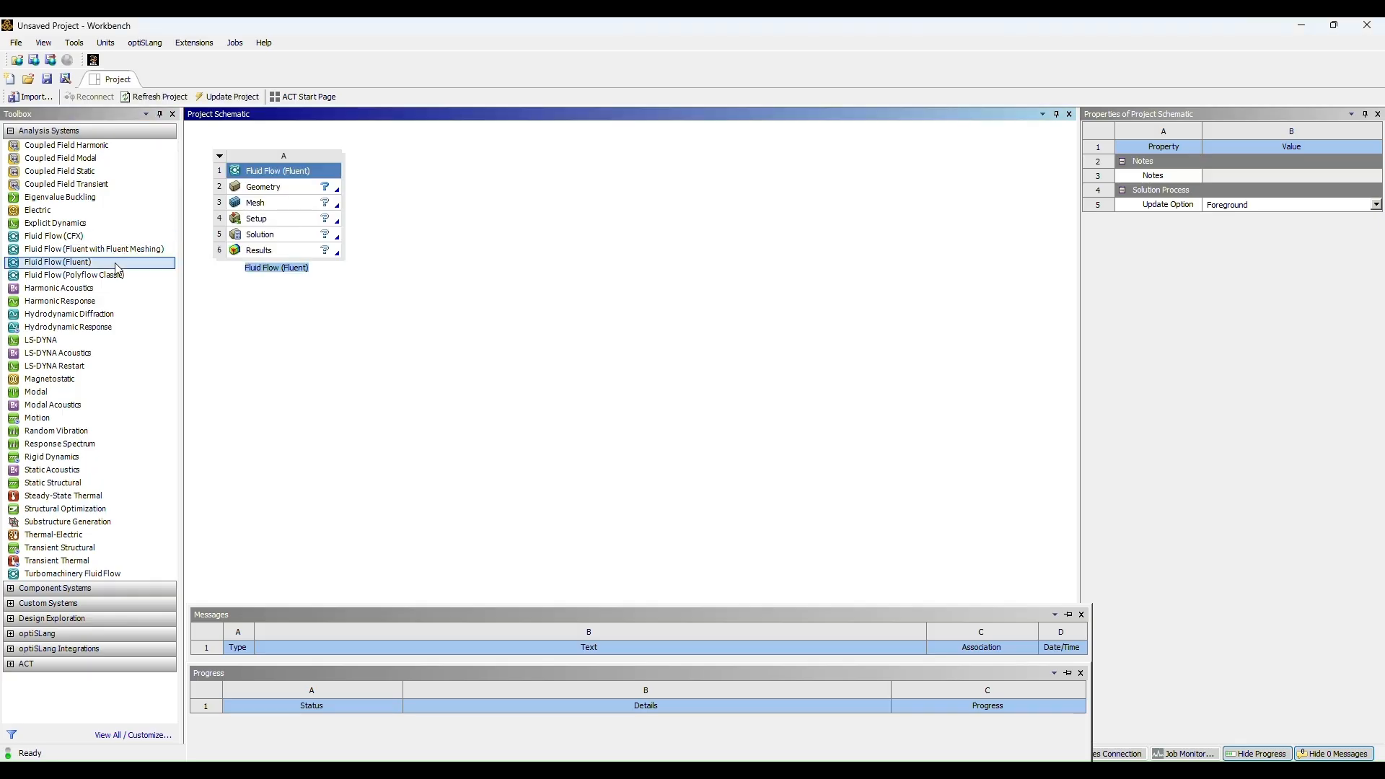
{"action": "left_click", "coordinate": [435, 217]}
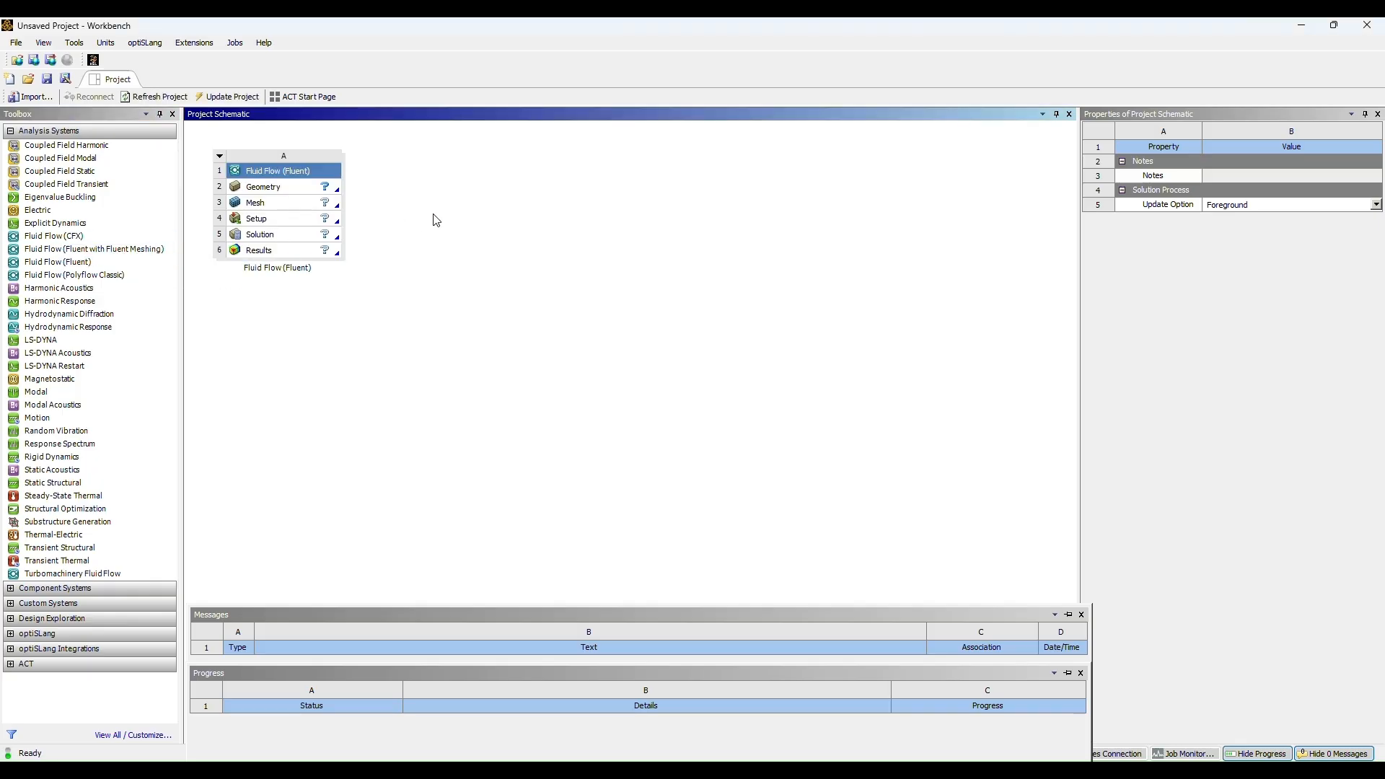
{"action": "right_click", "coordinate": [306, 189]}
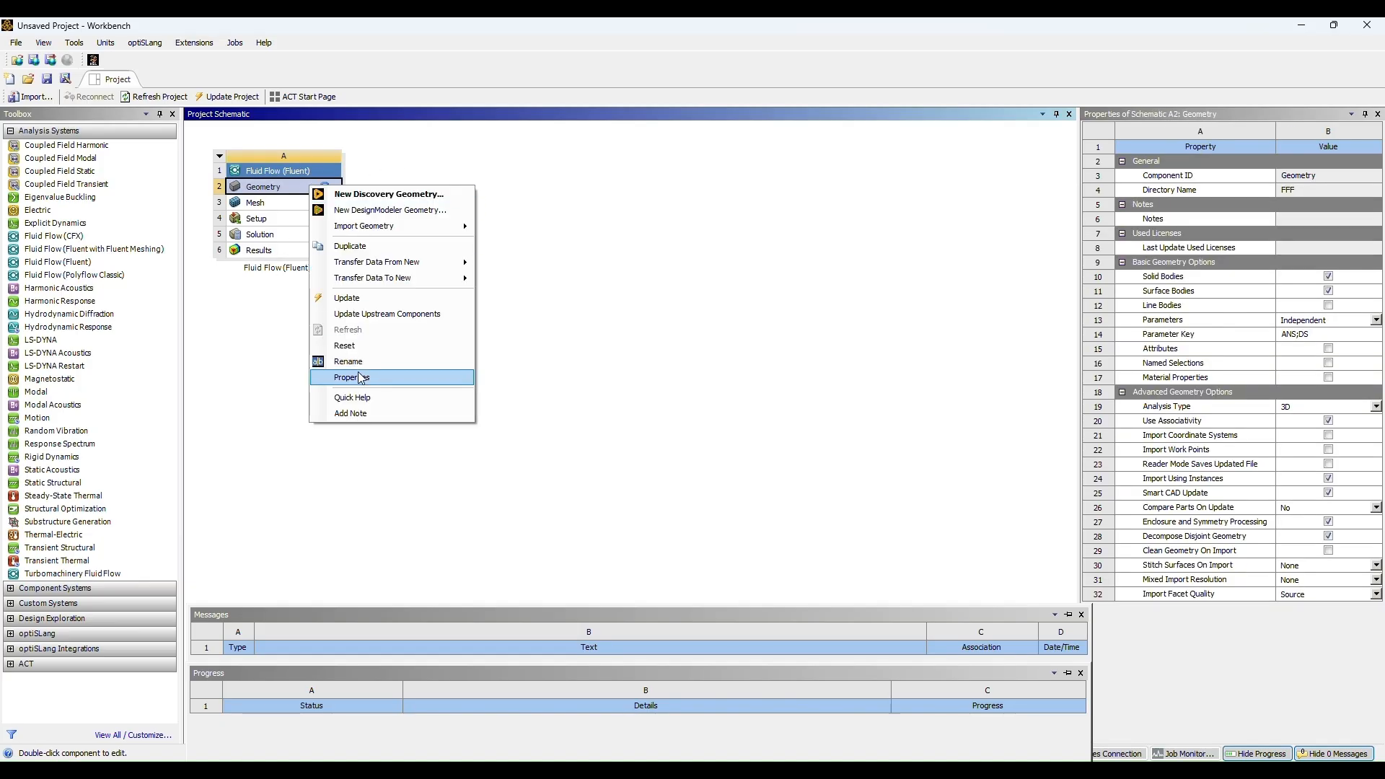
{"action": "left_click", "coordinate": [361, 377]}
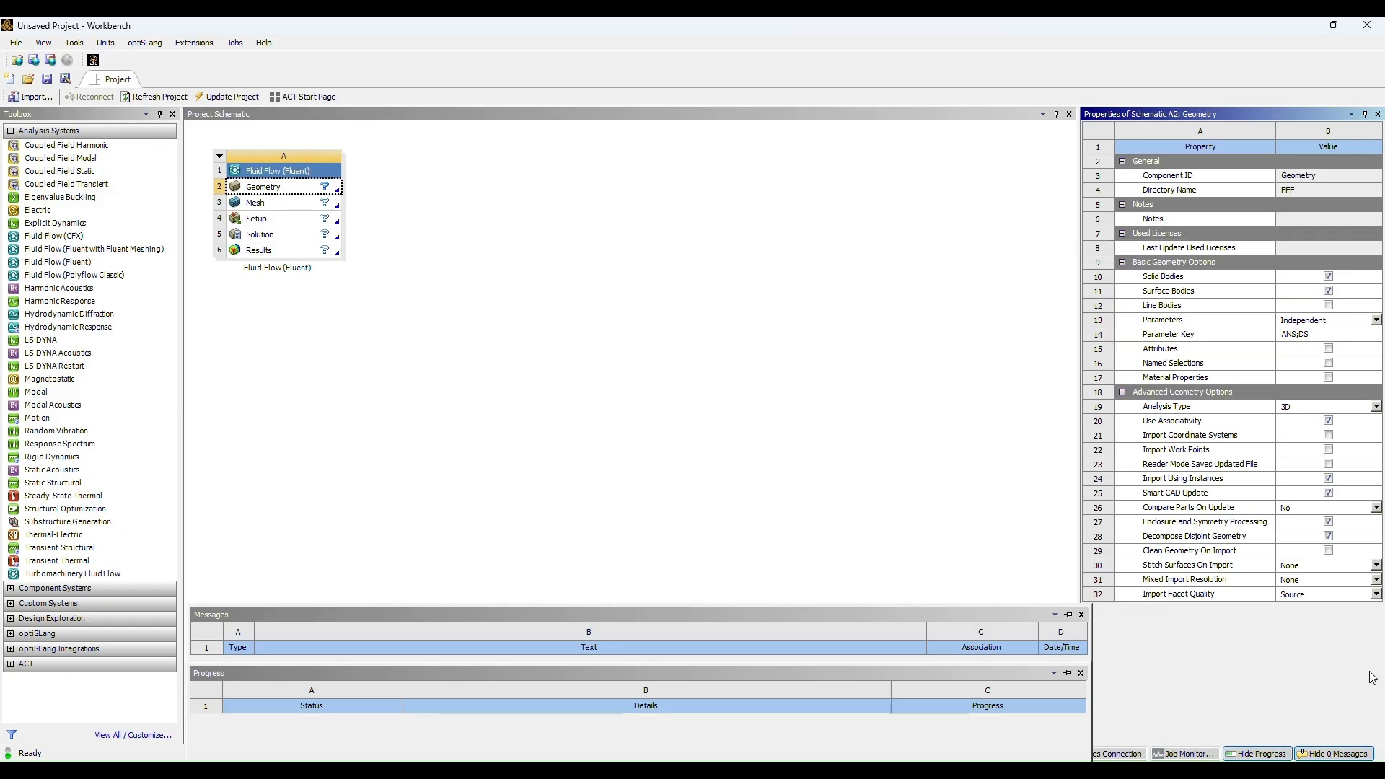
{"action": "left_click", "coordinate": [1376, 407]}
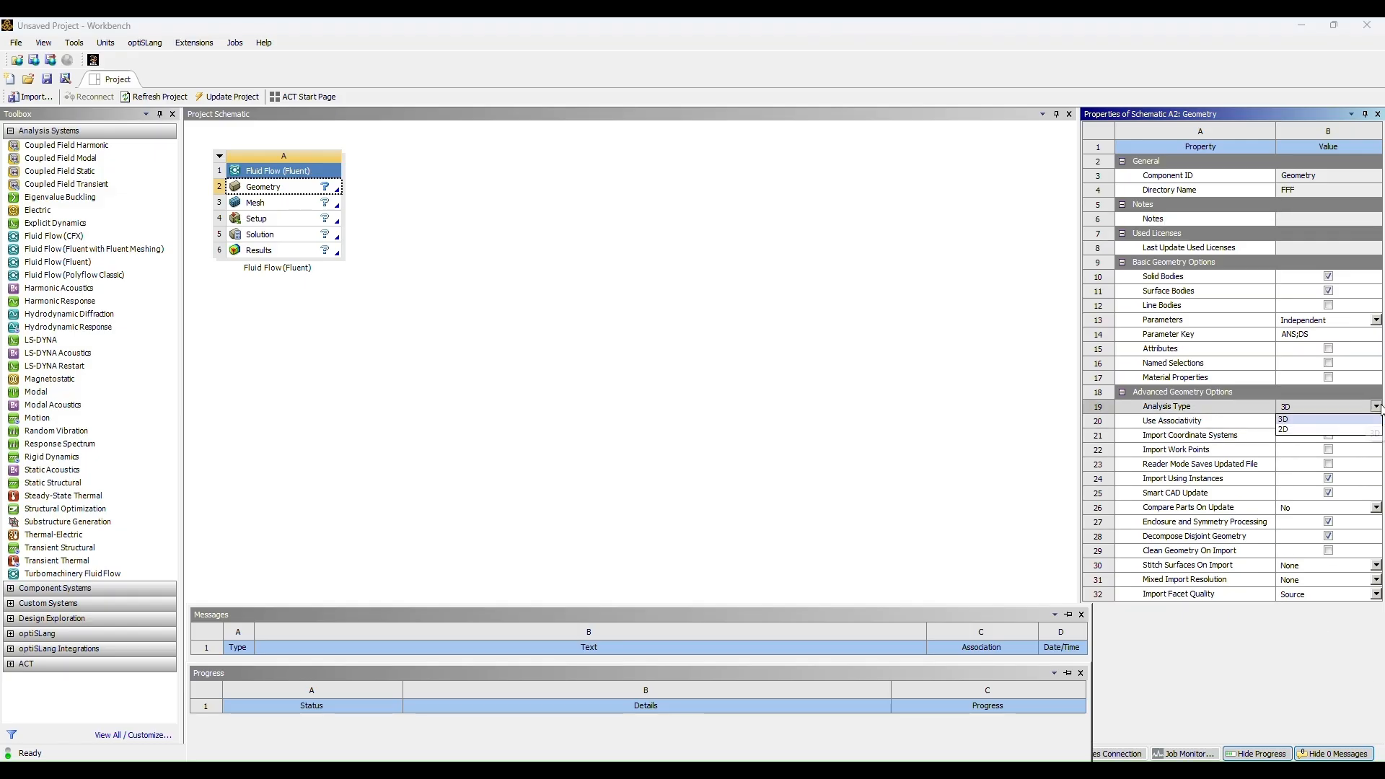
{"action": "left_click", "coordinate": [1320, 429]}
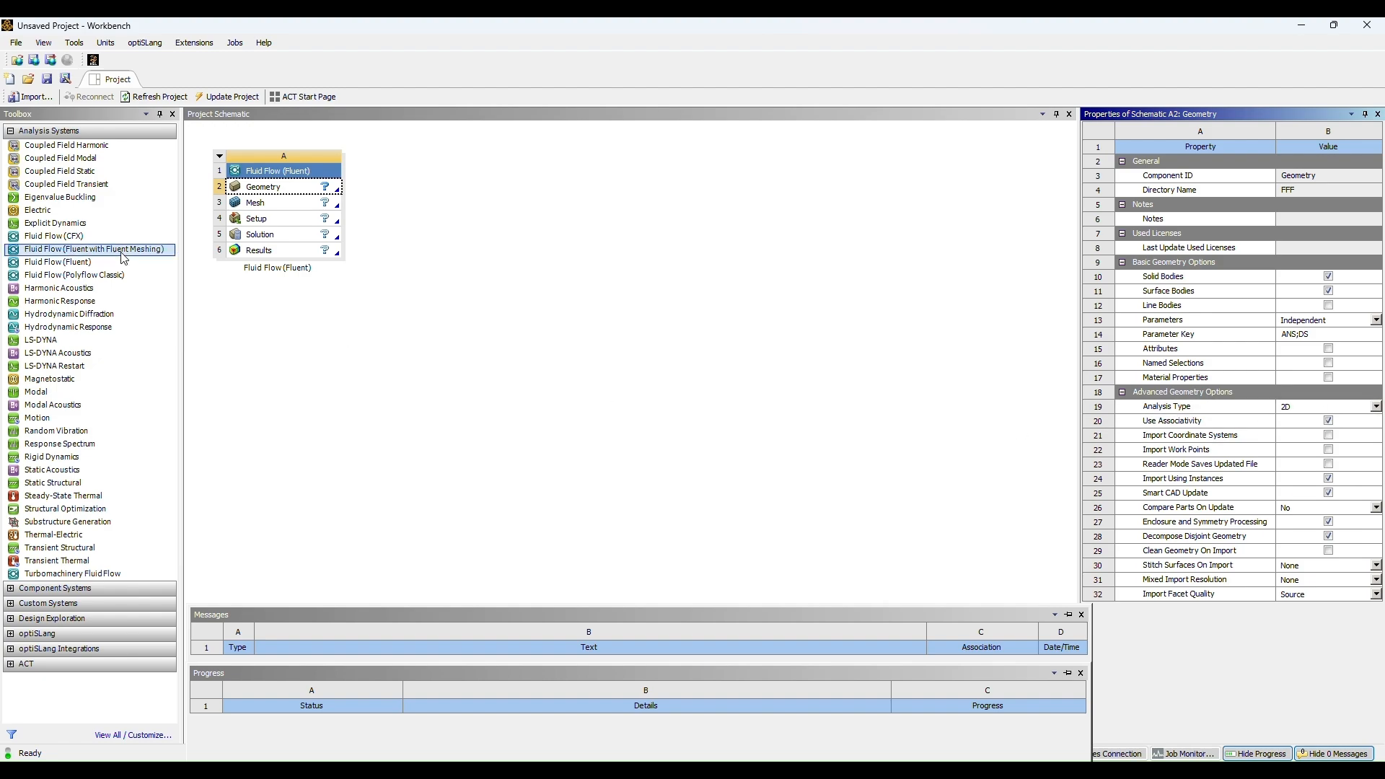
Create a new DesignModeler geometry for the Fluent system and enter sketching mode on XYPlane
{"action": "right_click", "coordinate": [258, 189]}
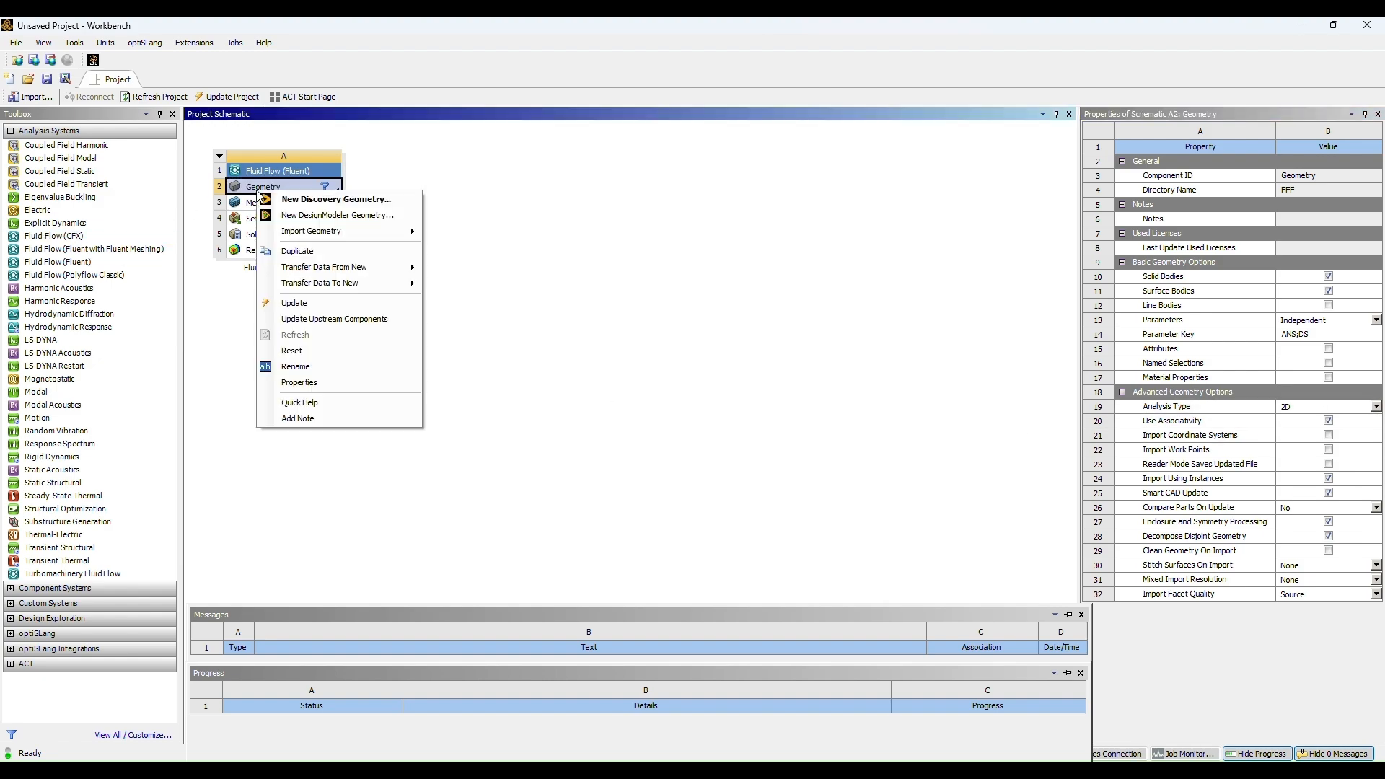
{"action": "left_click", "coordinate": [323, 216]}
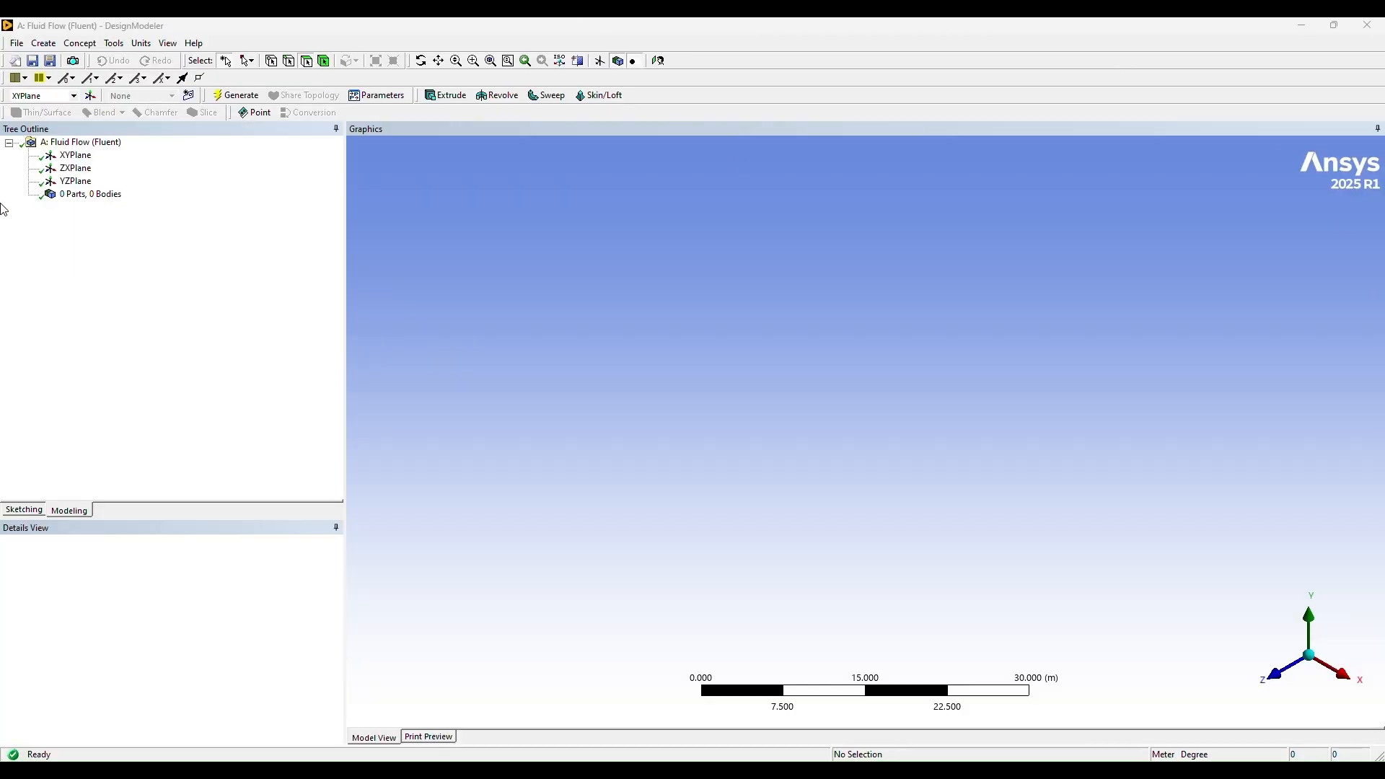
{"action": "left_click", "coordinate": [76, 155]}
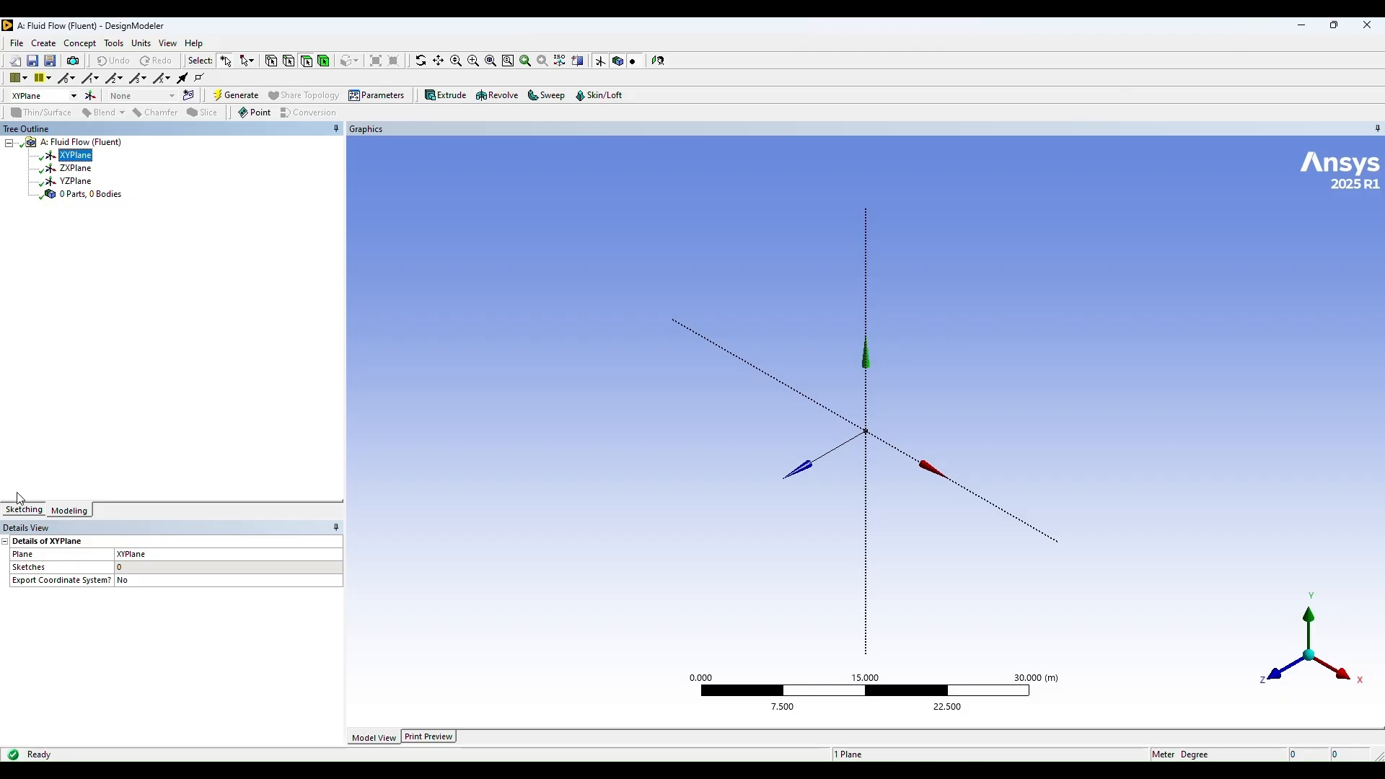
{"action": "left_click", "coordinate": [17, 510]}
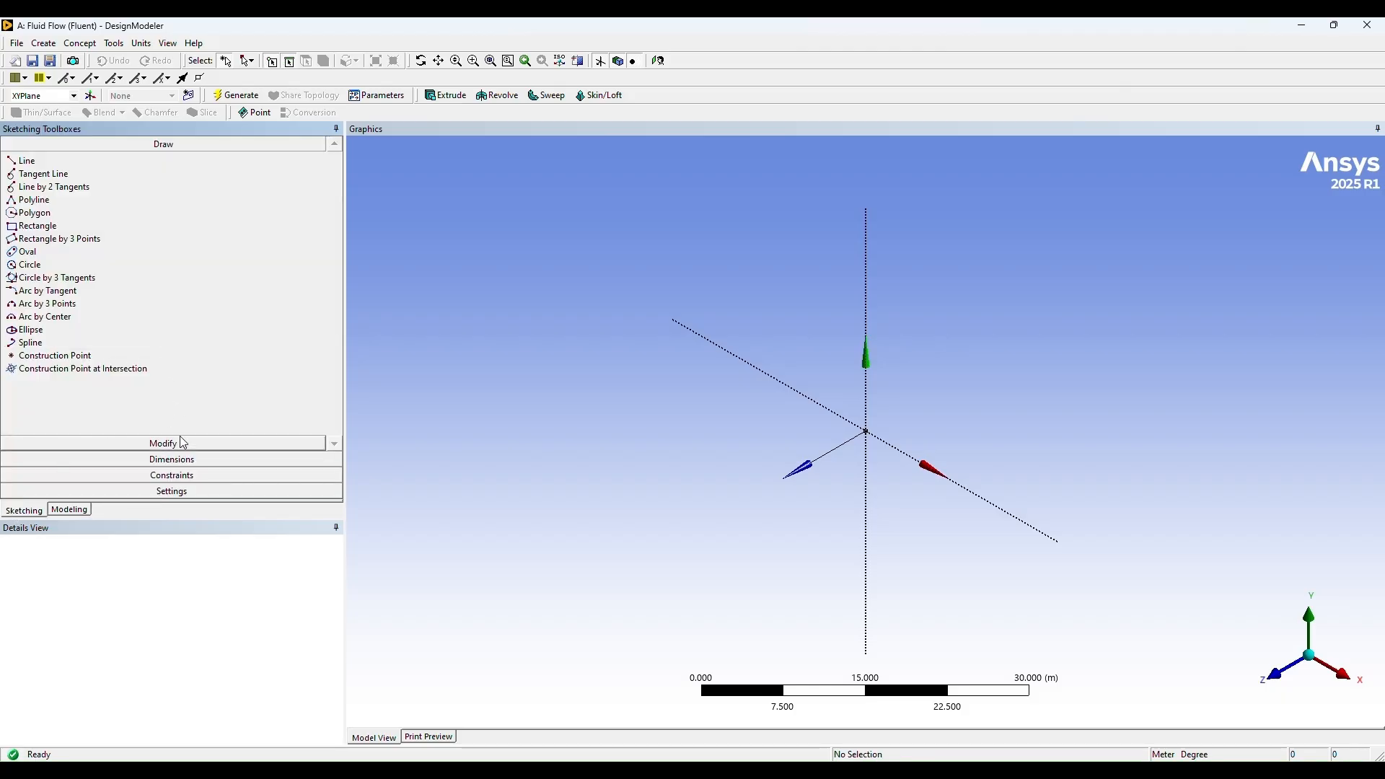
Show the sketch grid in 2D with snapping enabled and set the major grid spacing to 1 m
{"action": "left_click", "coordinate": [172, 491]}
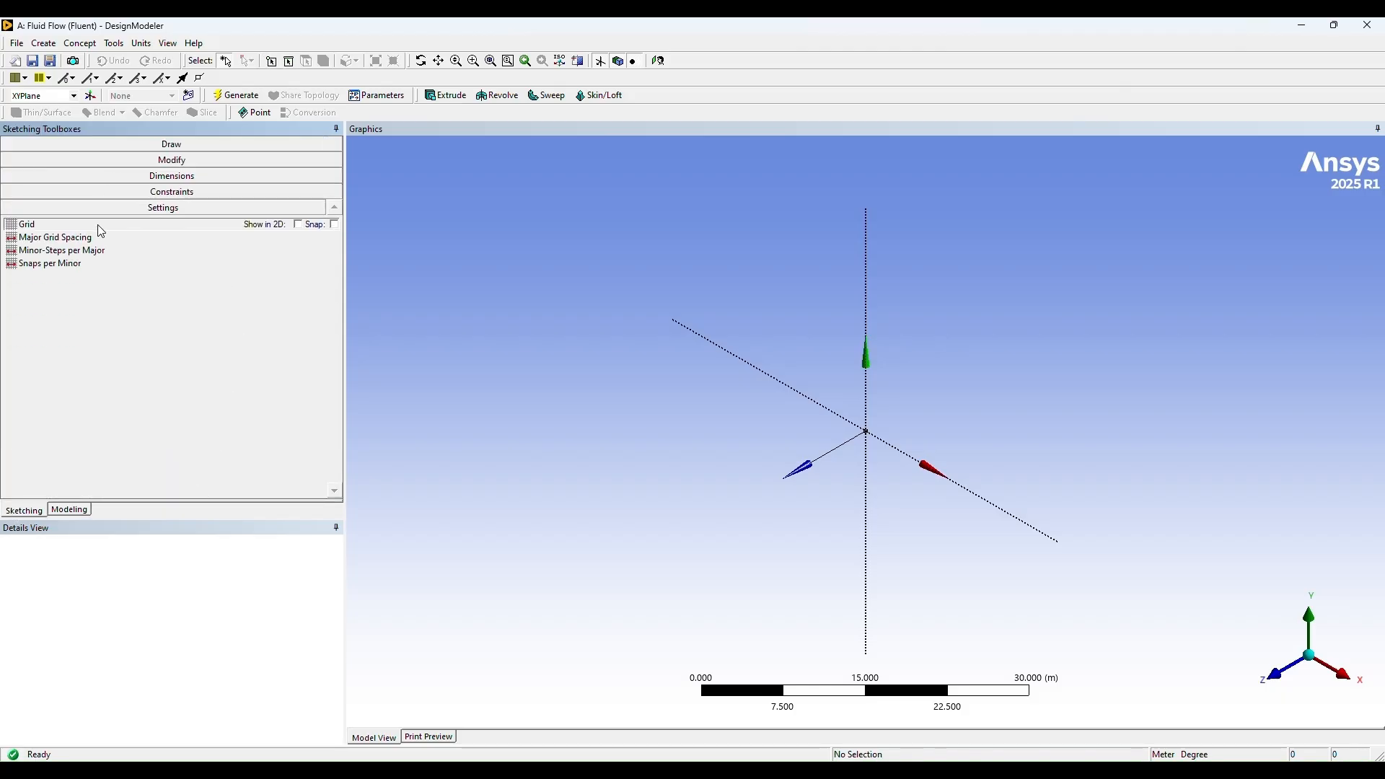
{"action": "left_click", "coordinate": [297, 224]}
{"action": "left_click", "coordinate": [333, 224]}
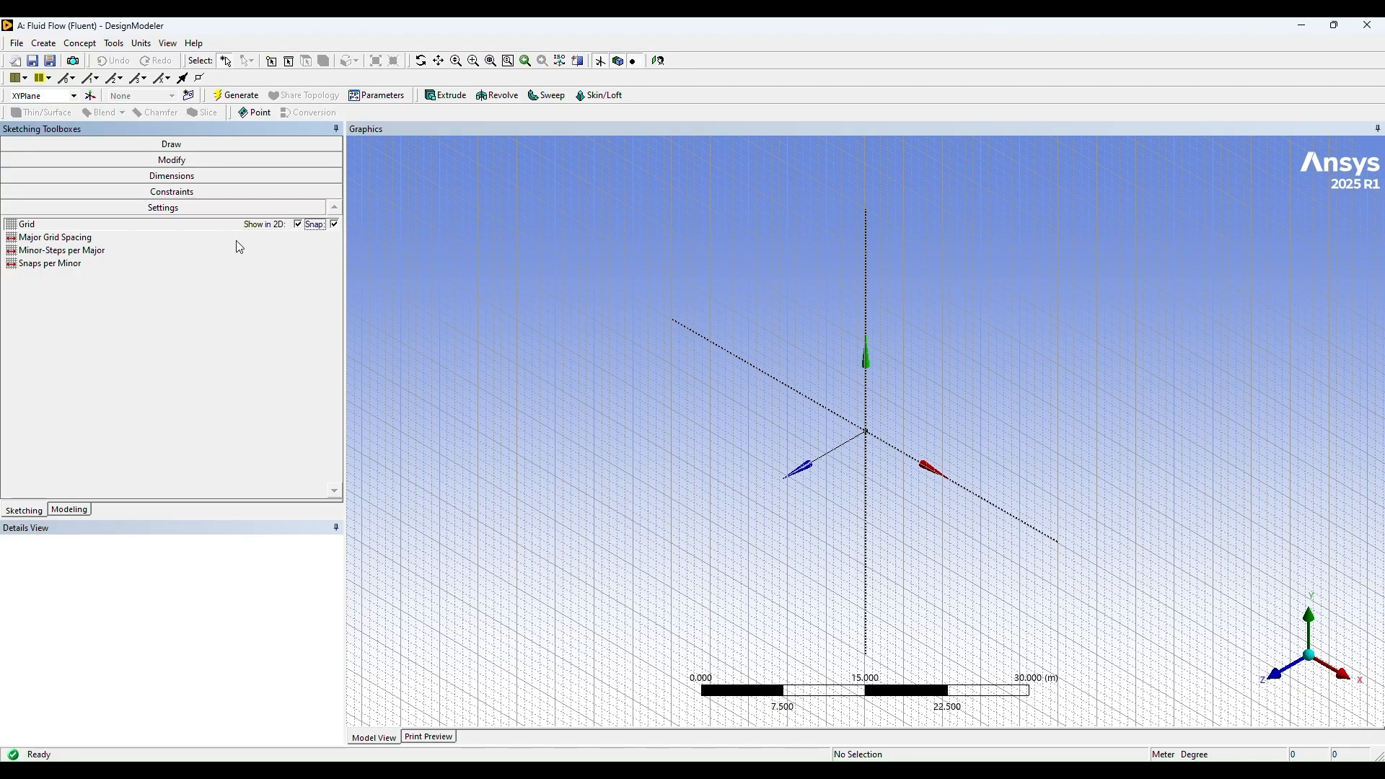
{"action": "left_click", "coordinate": [120, 238]}
{"action": "type", "text": "5"}
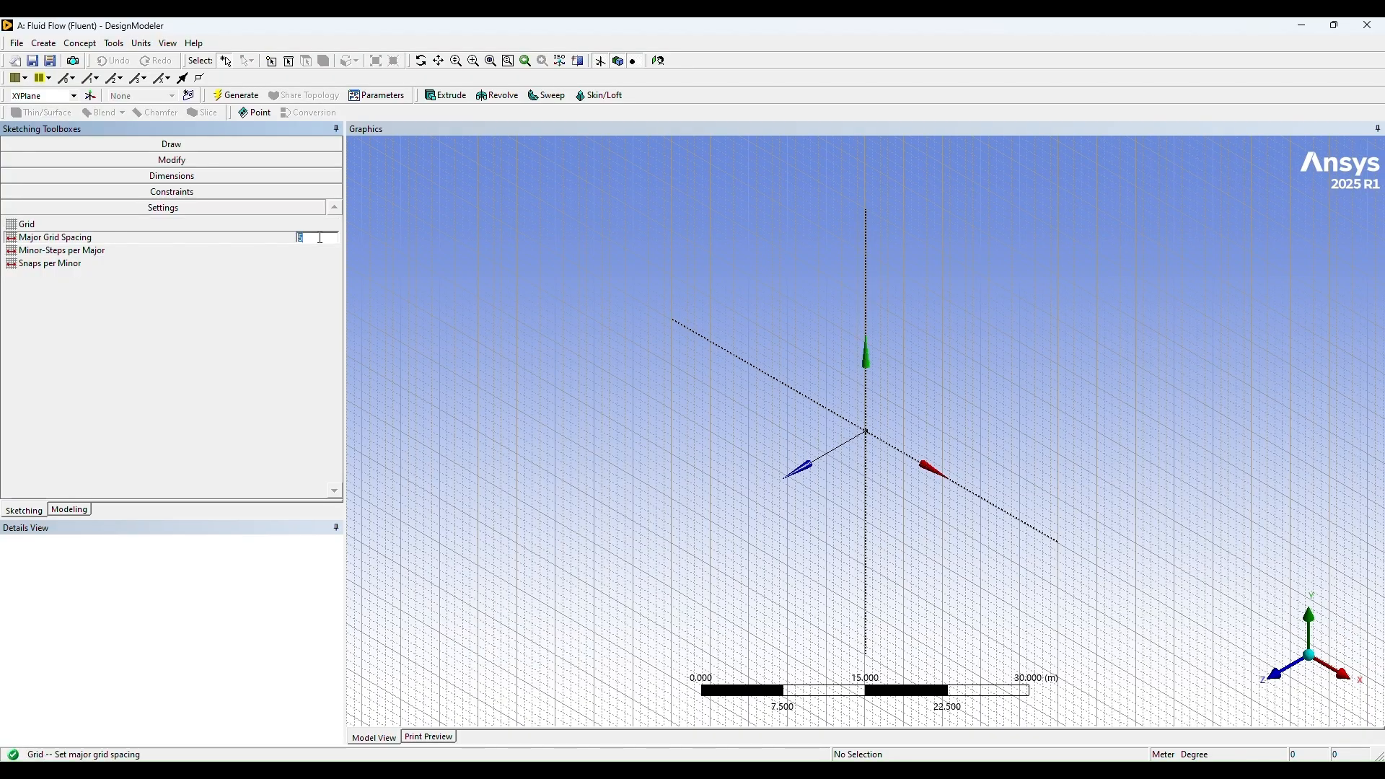
{"action": "key", "text": "Return"}
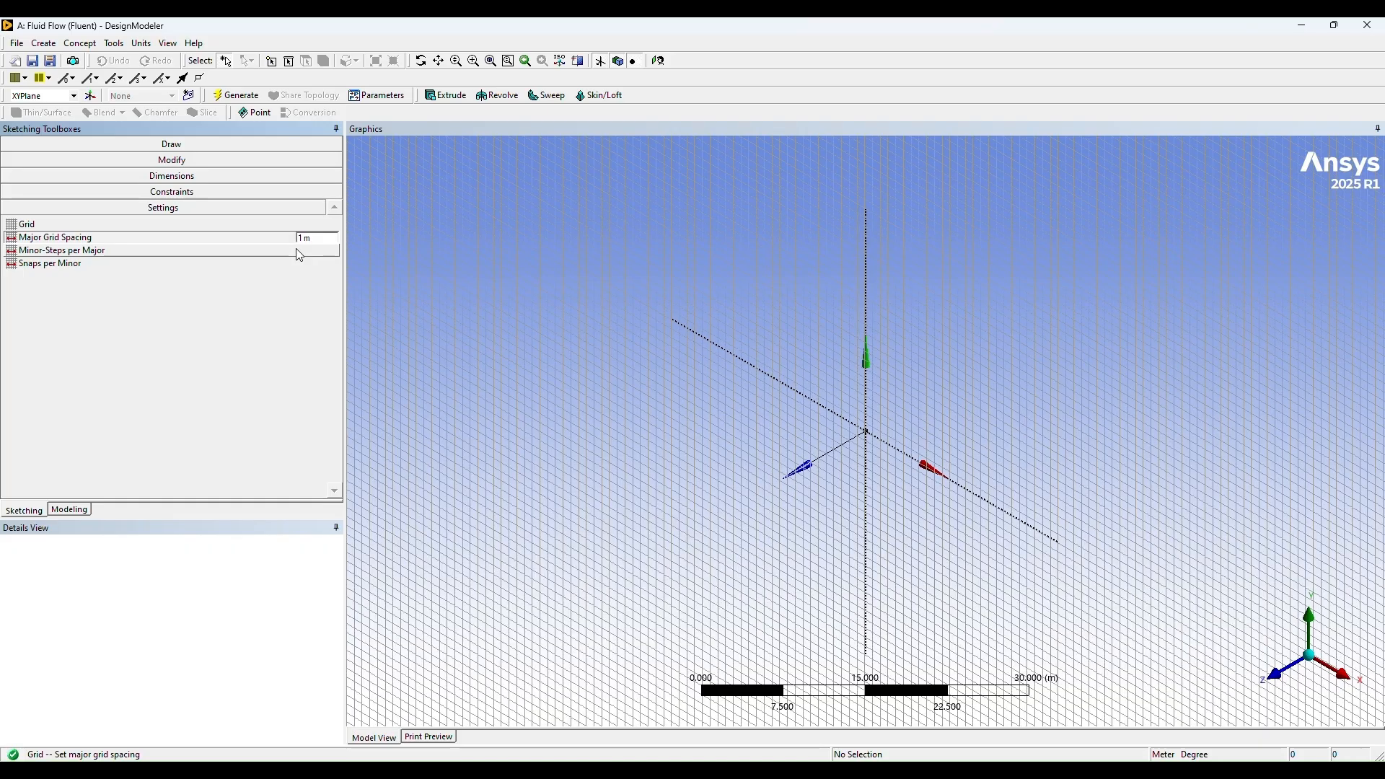
{"action": "left_click", "coordinate": [296, 249]}
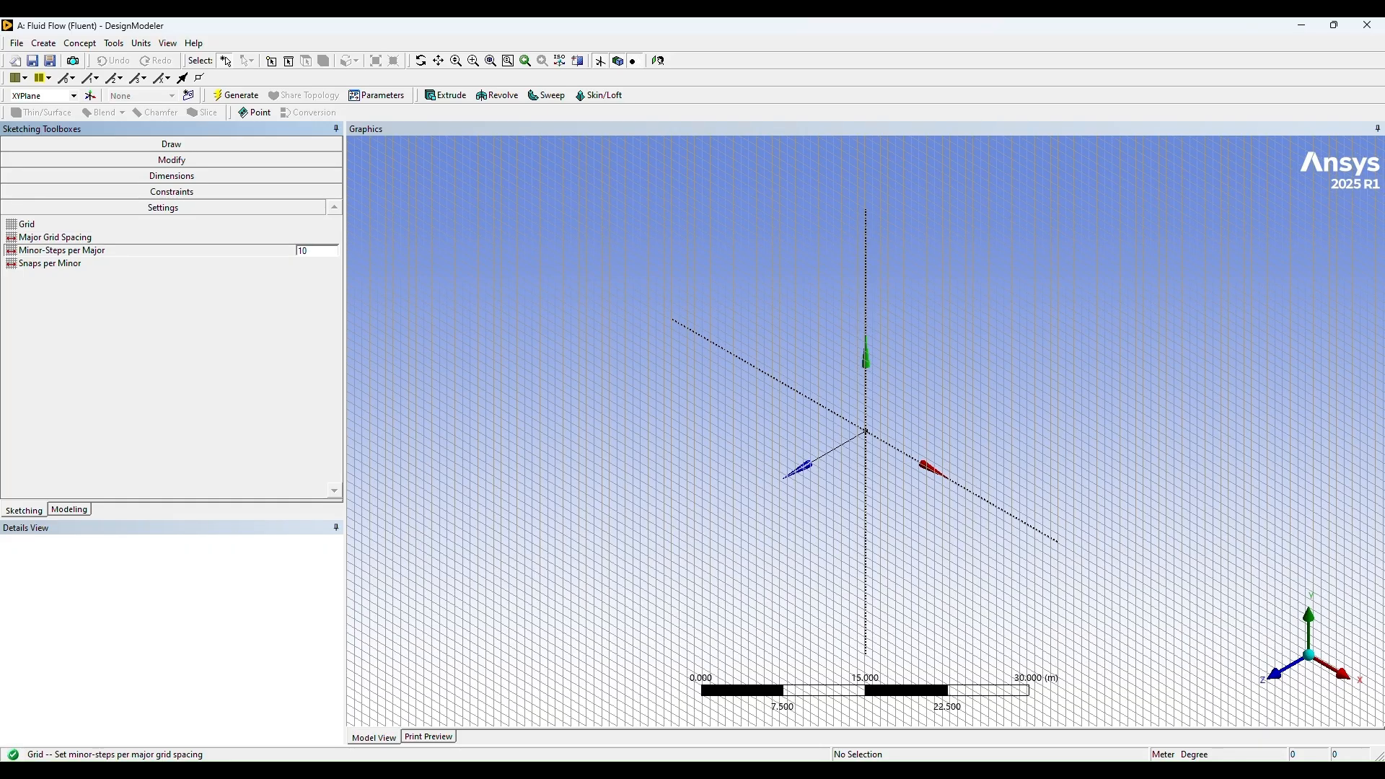
{"action": "left_click", "coordinate": [1269, 675]}
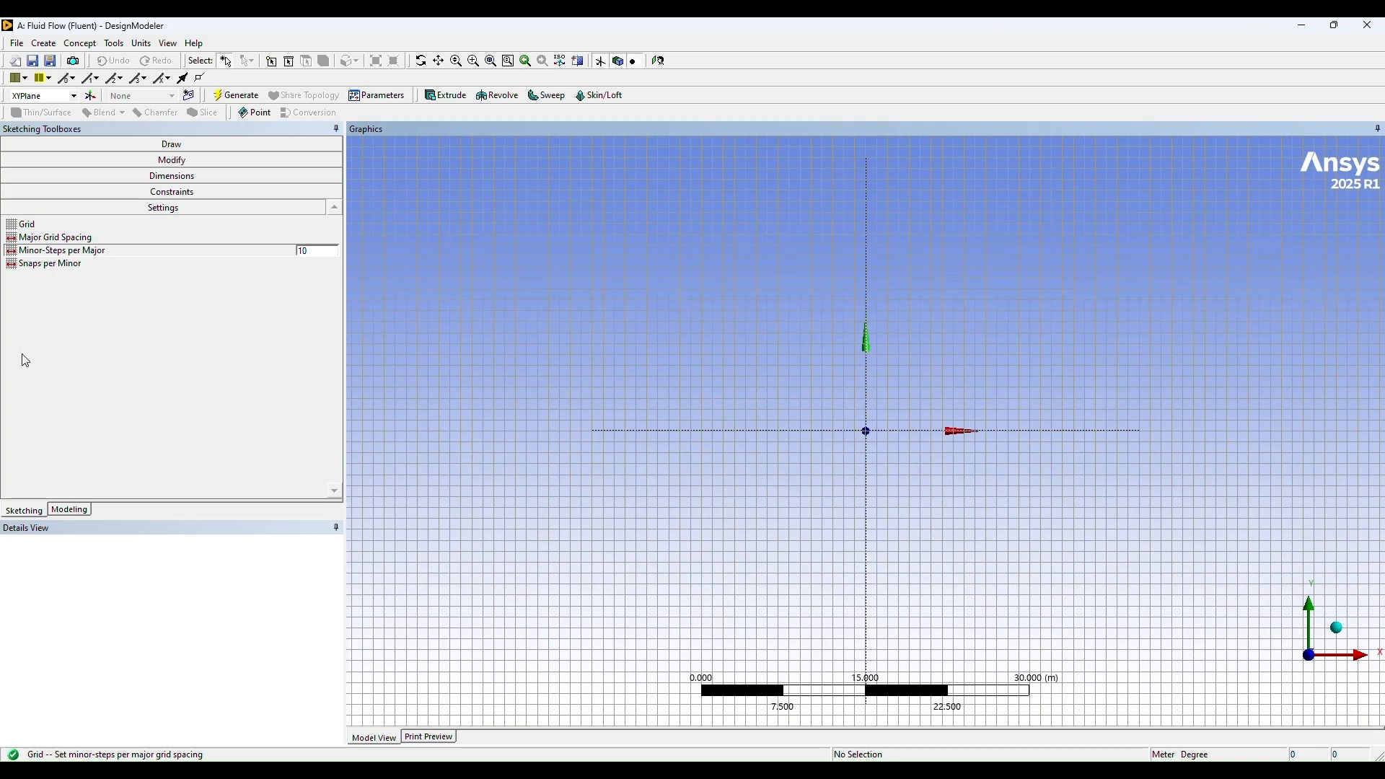
Import the external geometry file F1 2D MODEL.IGS onto XYPlane and generate the import
{"action": "left_click", "coordinate": [83, 46]}
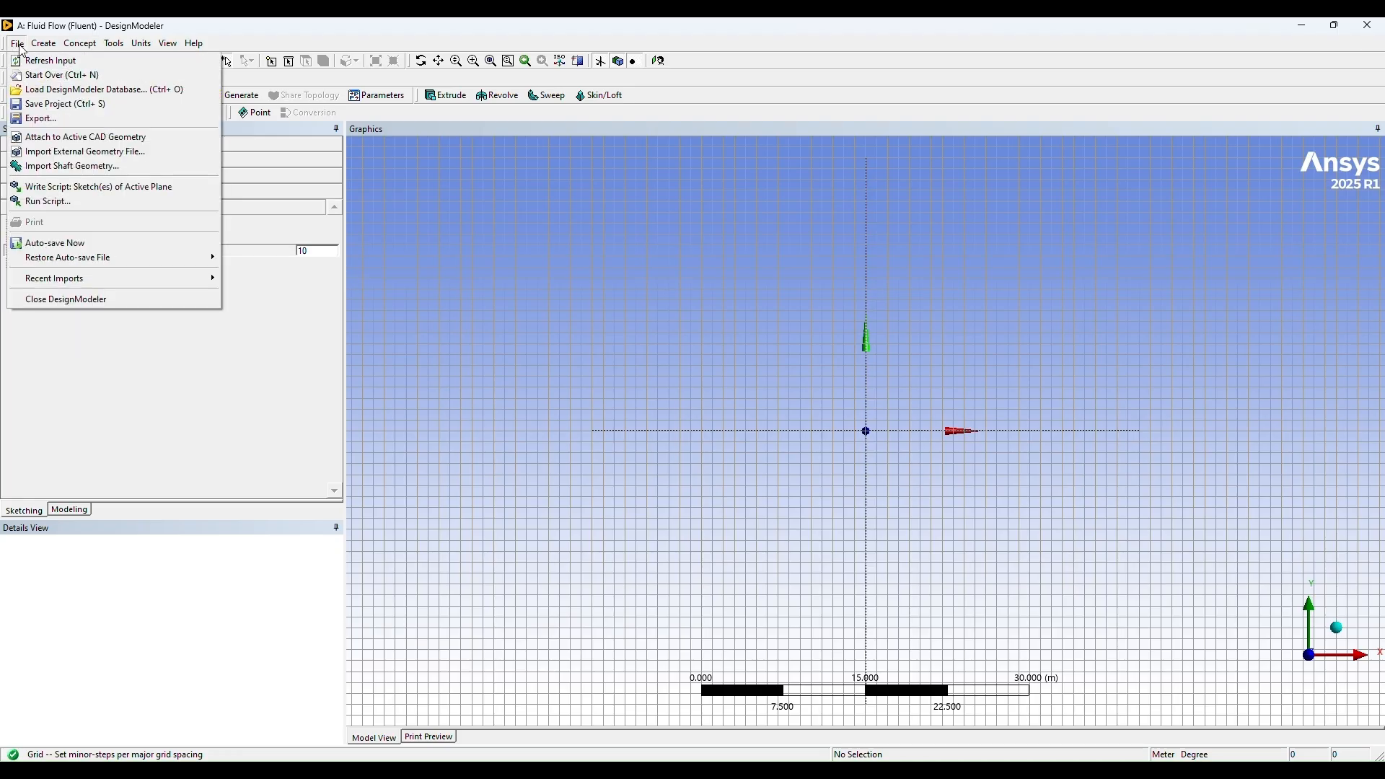
{"action": "mouse_move", "coordinate": [43, 47]}
{"action": "left_click", "coordinate": [41, 154]}
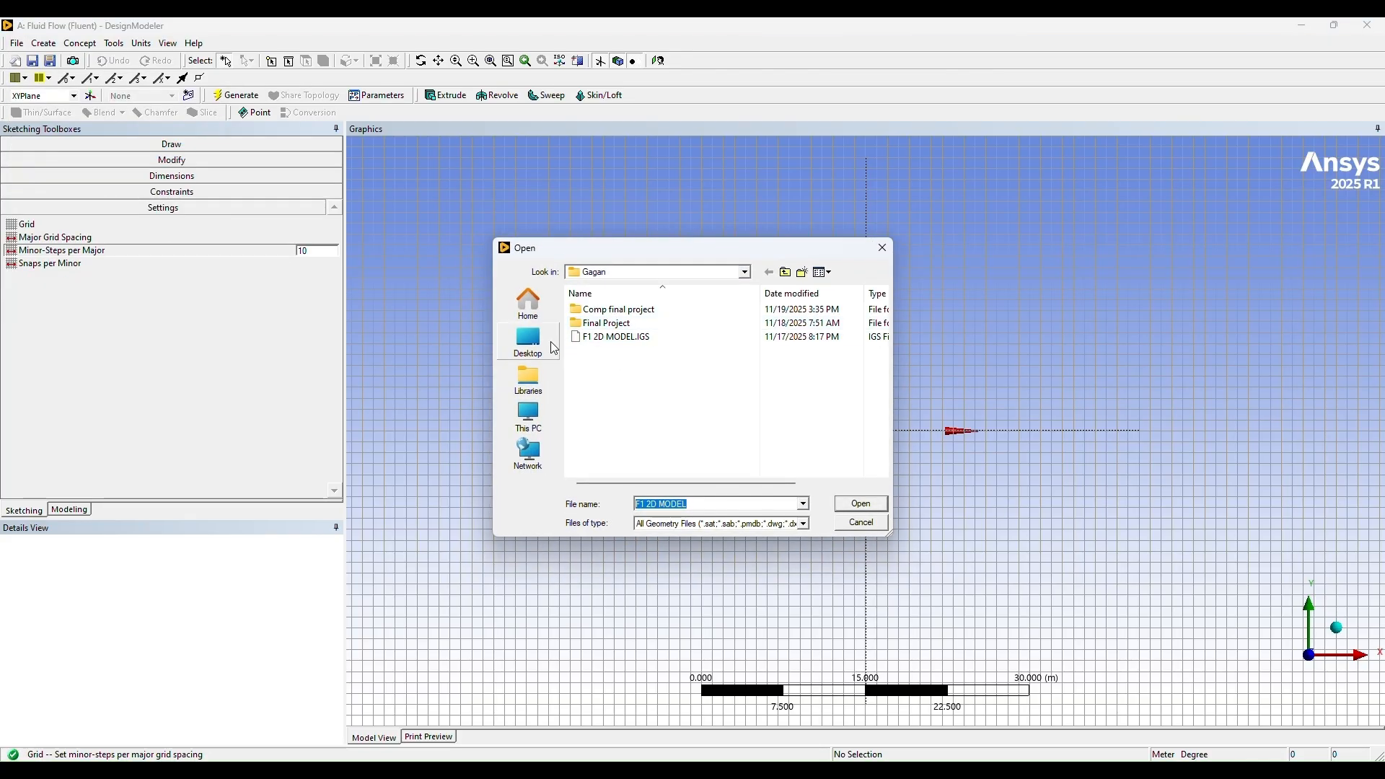
{"action": "left_click", "coordinate": [652, 336]}
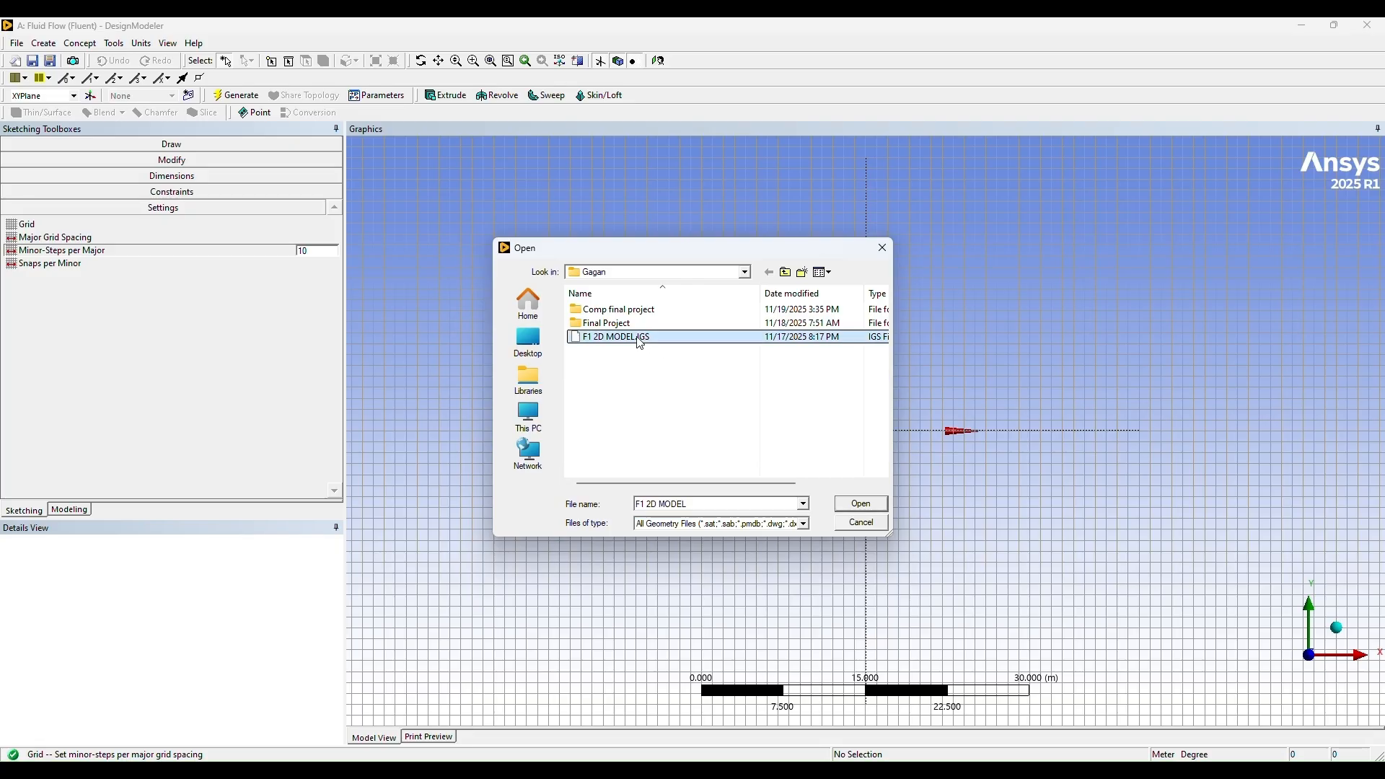
{"action": "left_click", "coordinate": [861, 504]}
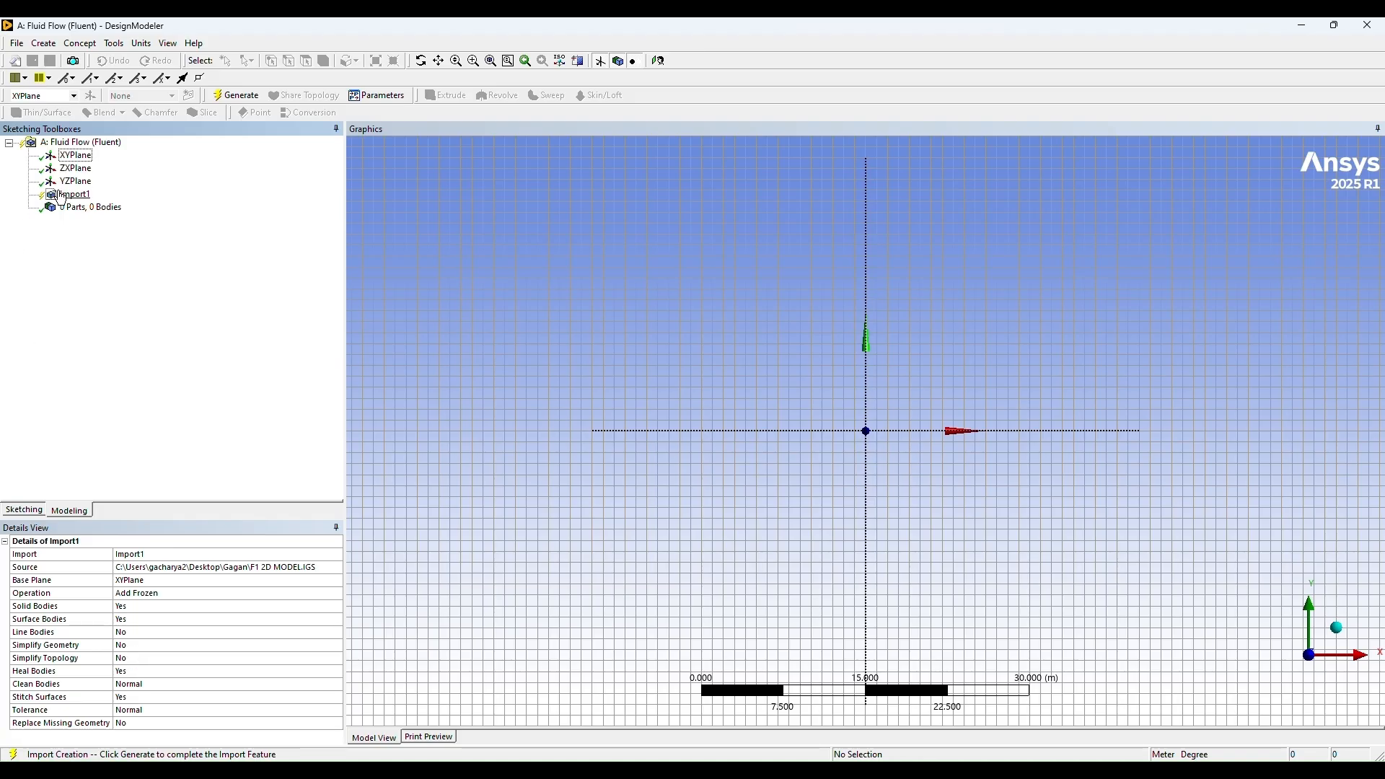
{"action": "right_click", "coordinate": [75, 196]}
{"action": "left_click", "coordinate": [110, 217]}
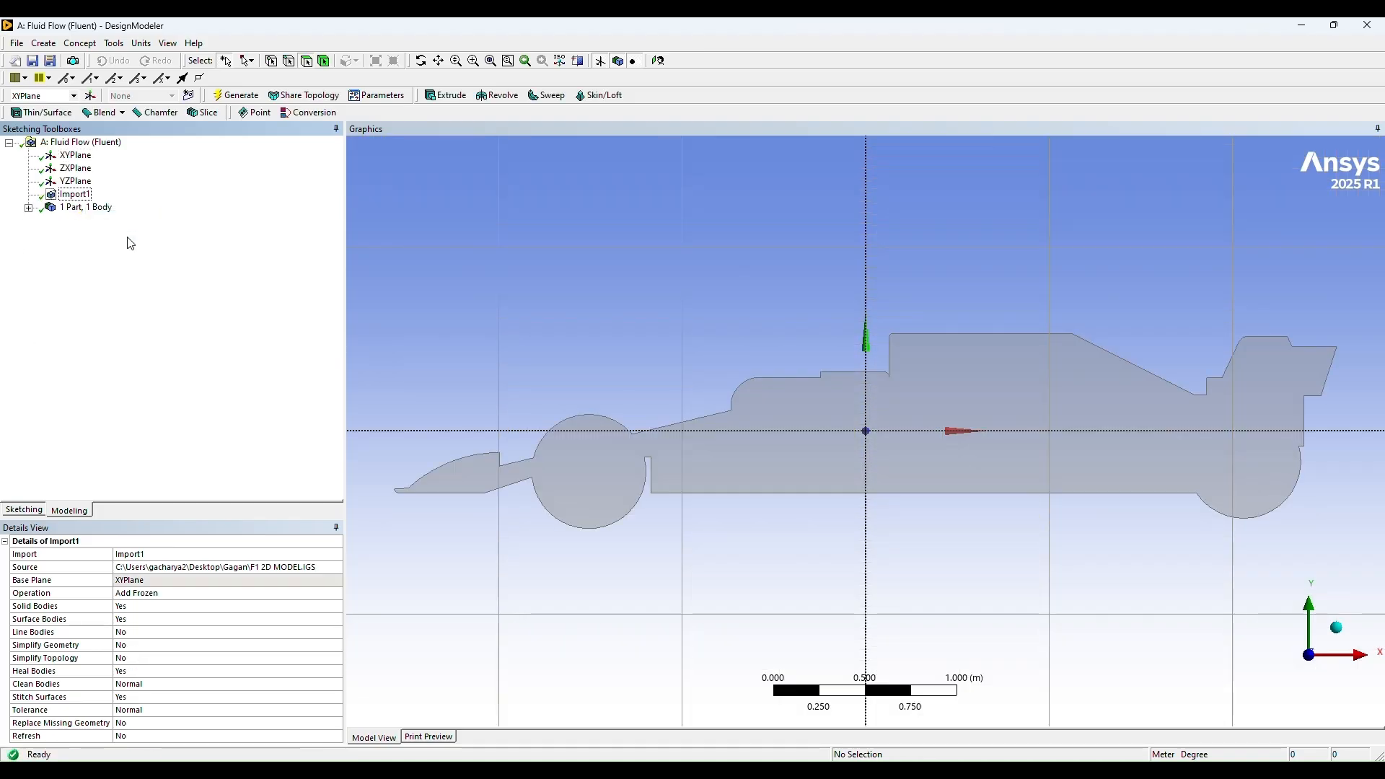
Sketch a semicircular arc of about 2.9 m radius centred on the origin, ahead of the car's nose with both ends on the vertical axis
{"action": "scroll", "coordinate": [1110, 339], "scroll_direction": "down", "scroll_amount": 5}
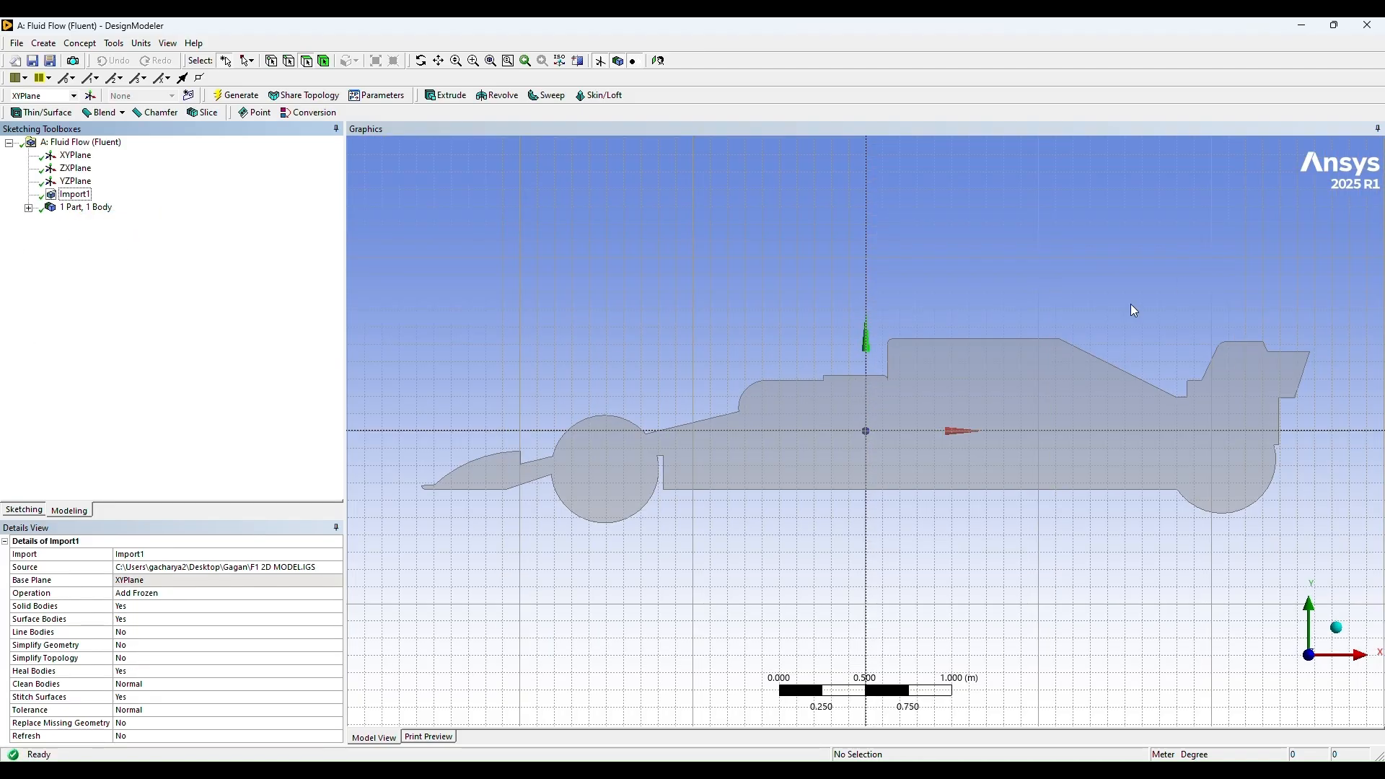
{"action": "scroll", "coordinate": [1103, 351], "scroll_direction": "down", "scroll_amount": 2}
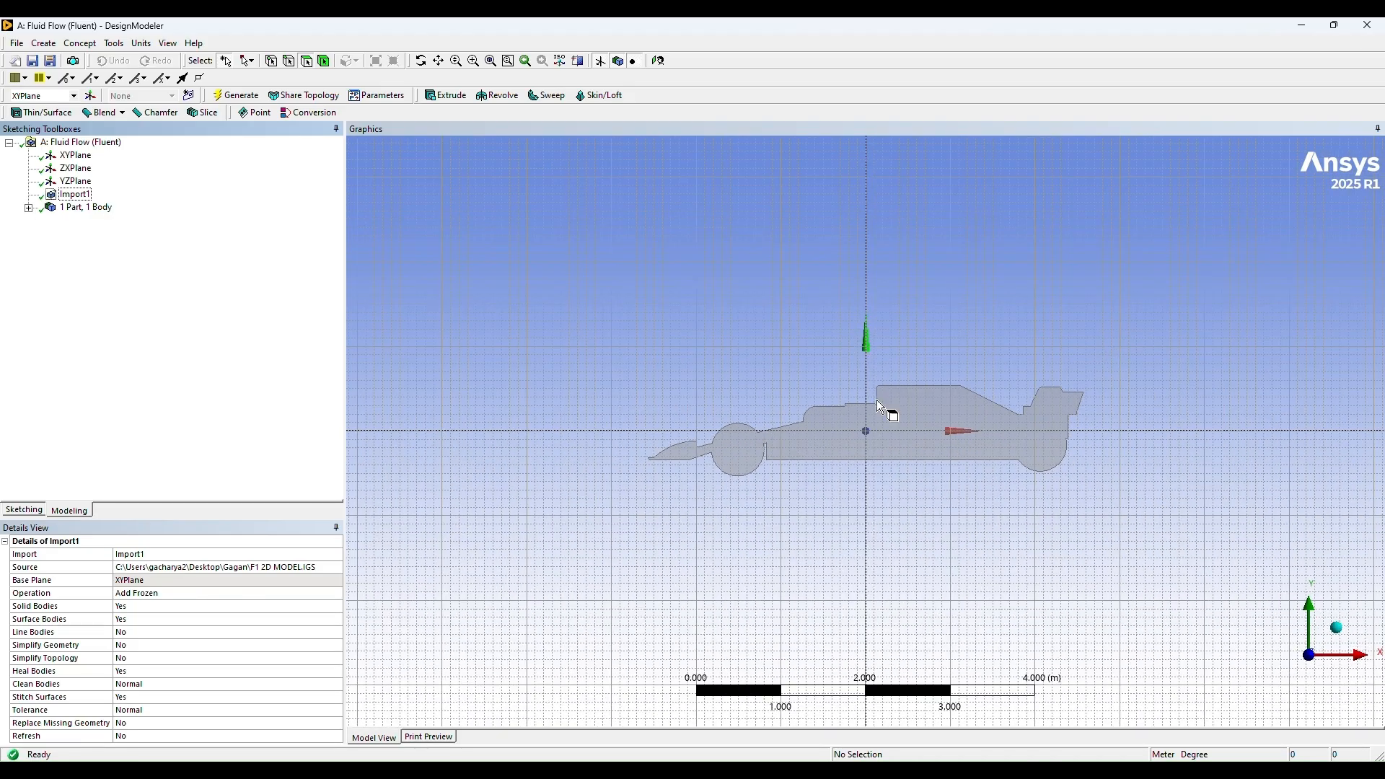
{"action": "left_click", "coordinate": [20, 514]}
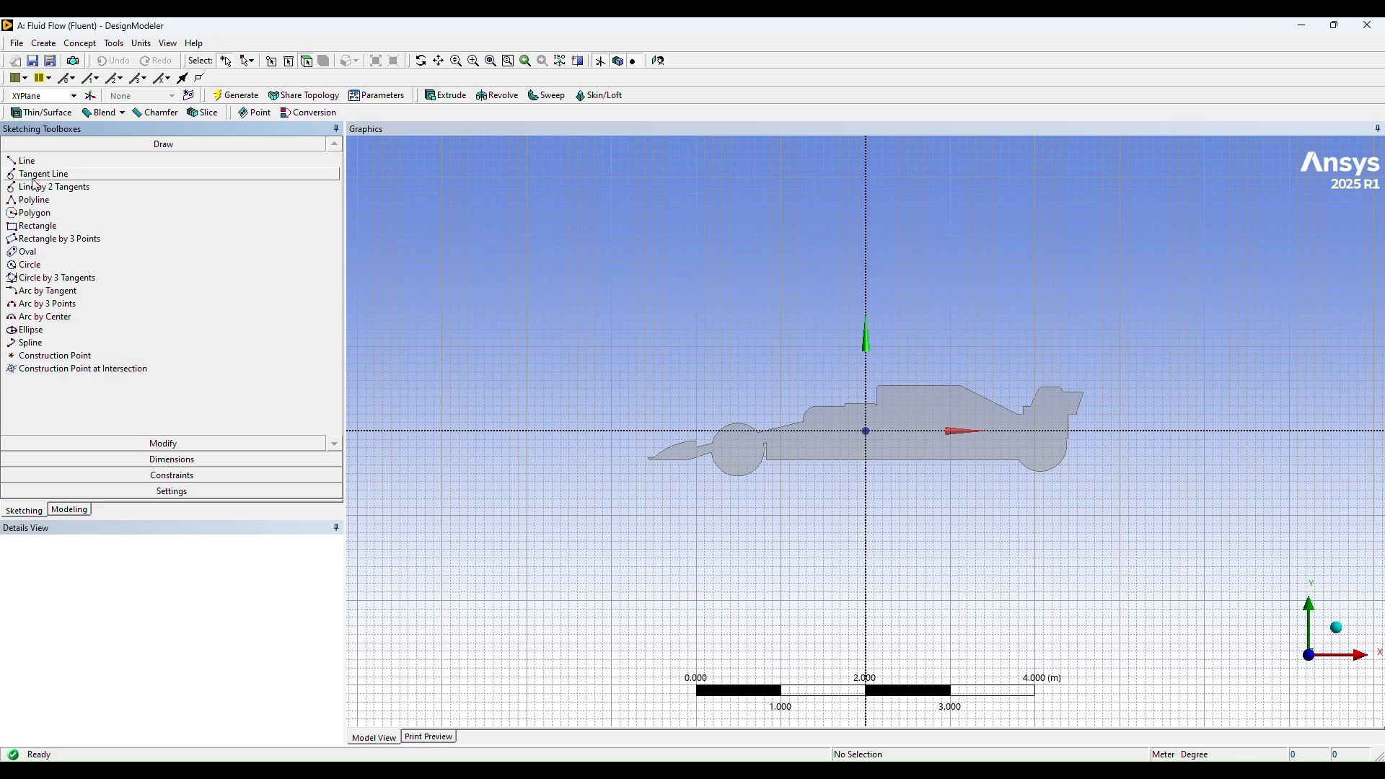
{"action": "left_click", "coordinate": [67, 321]}
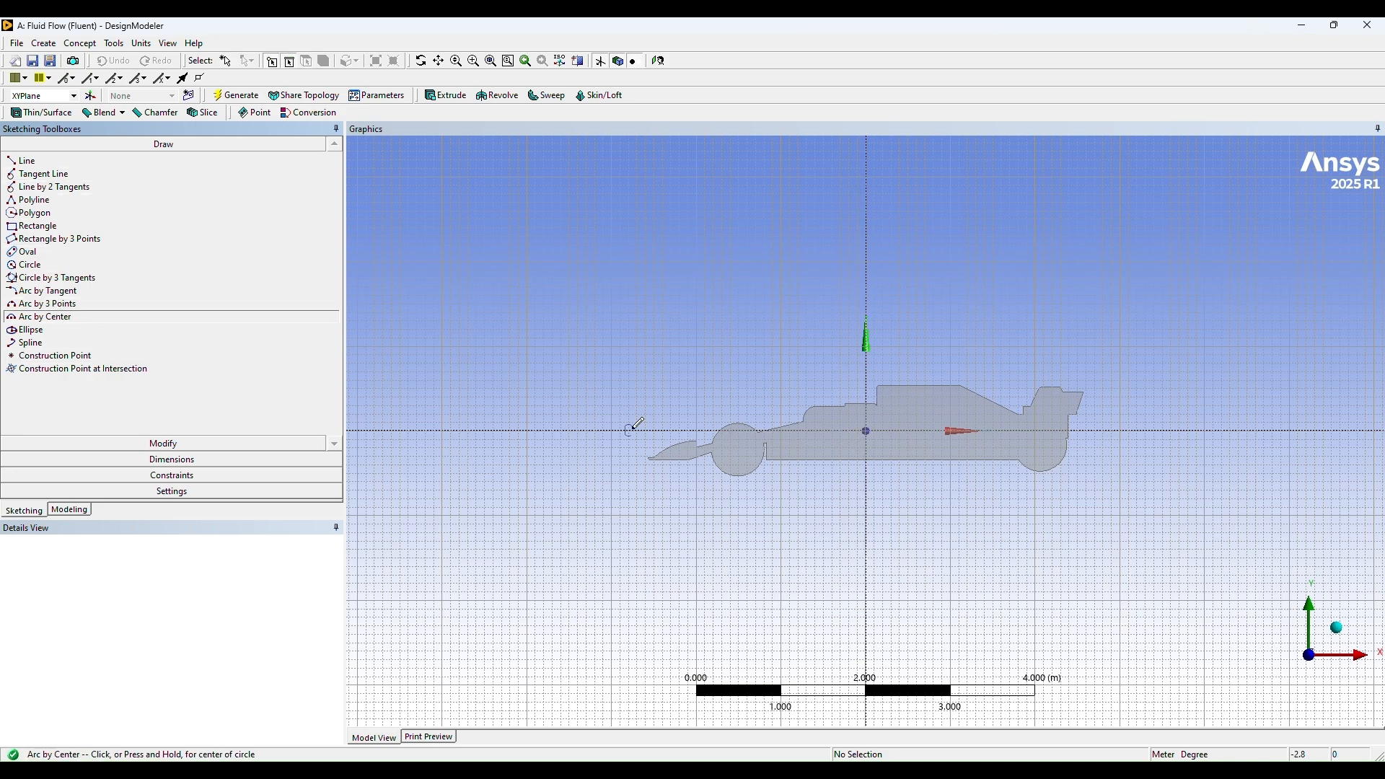
{"action": "left_click", "coordinate": [866, 431]}
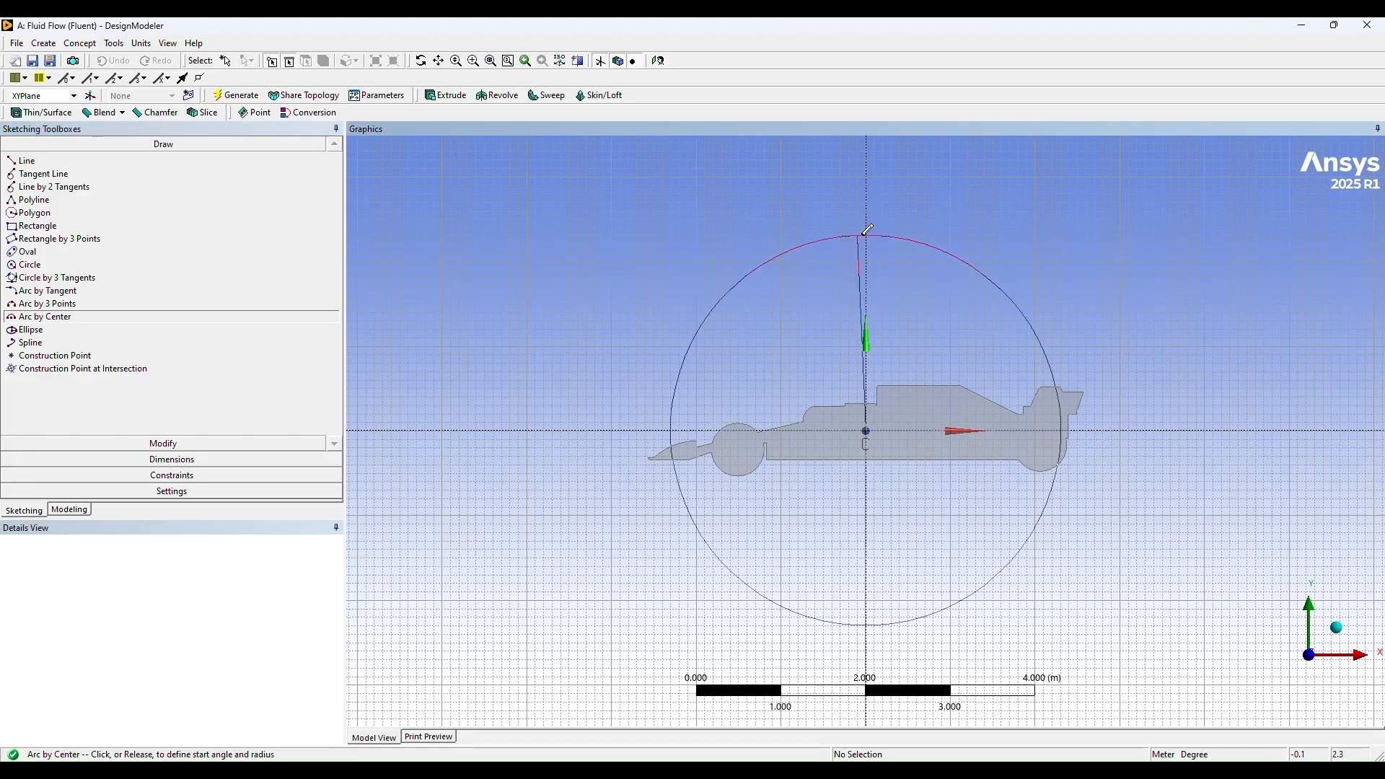
{"action": "left_click", "coordinate": [866, 184]}
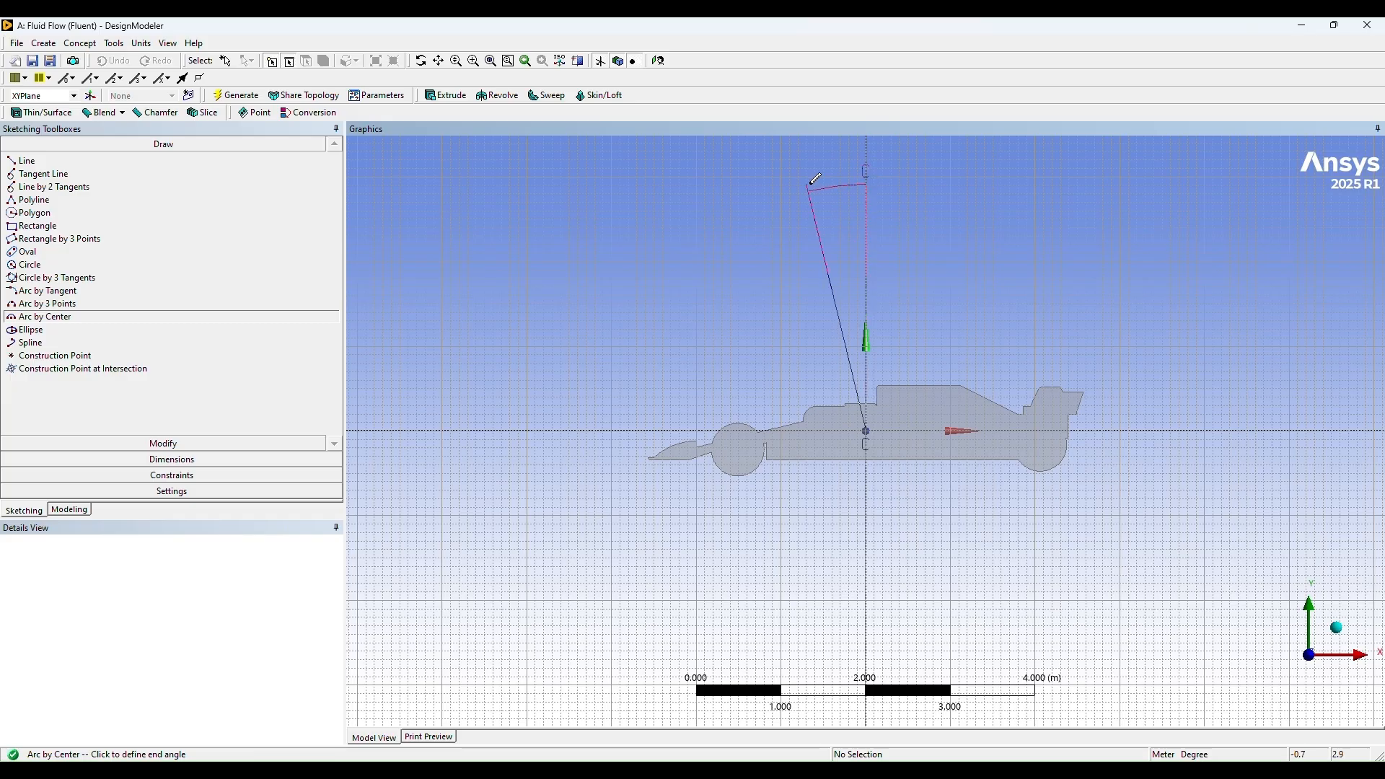
{"action": "left_click", "coordinate": [869, 629]}
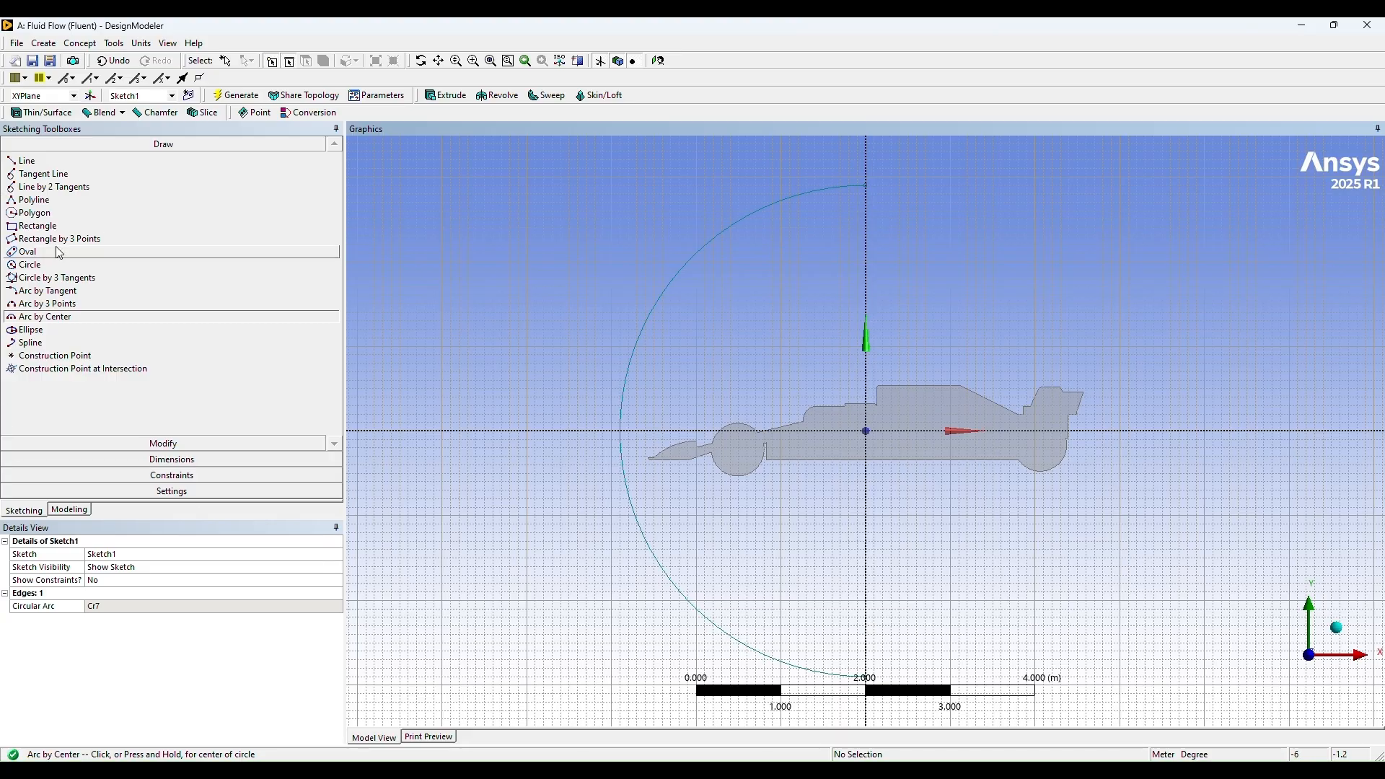
Sketch a three-point rectangle between the arc's two endpoints, extending about 4.4 m behind the vertical axis past the car's rear
{"action": "left_click", "coordinate": [59, 240]}
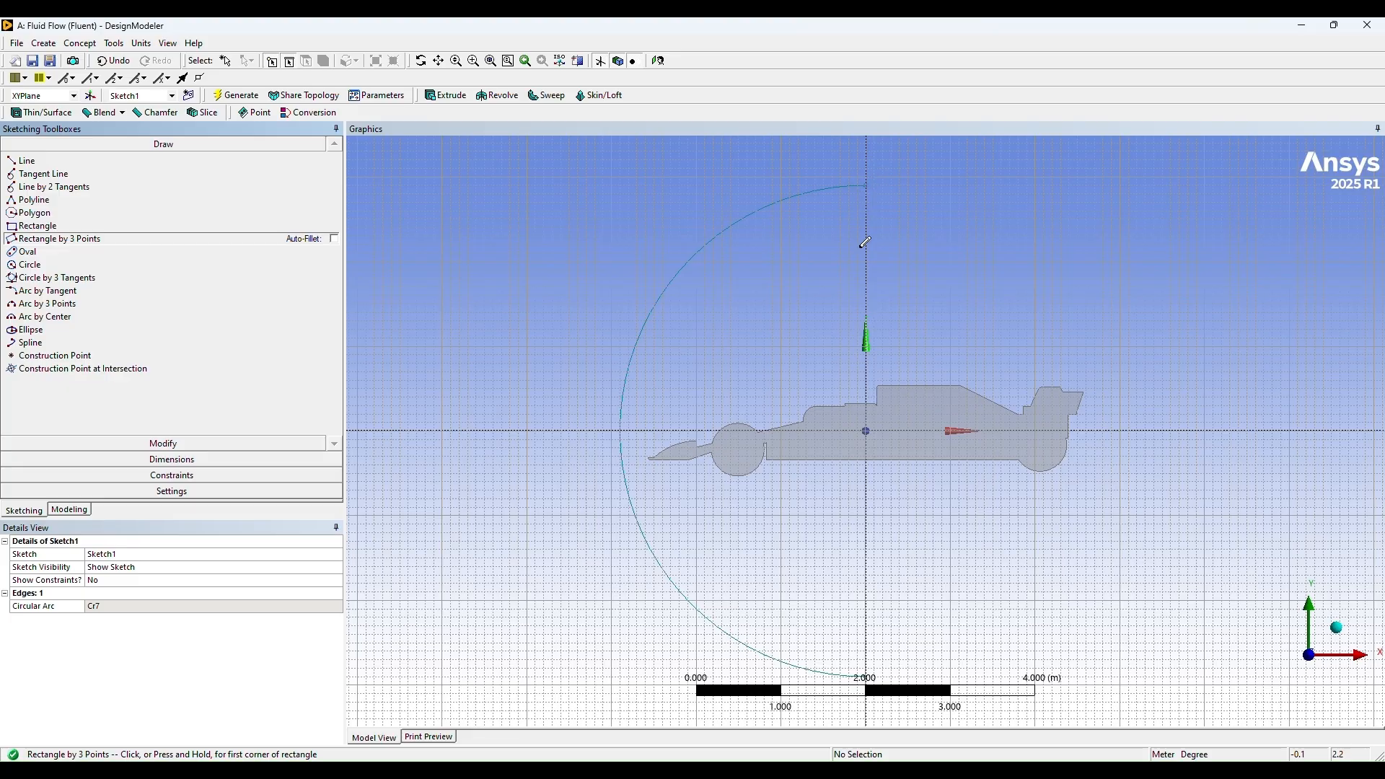
{"action": "scroll", "coordinate": [871, 209], "scroll_direction": "up", "scroll_amount": 1}
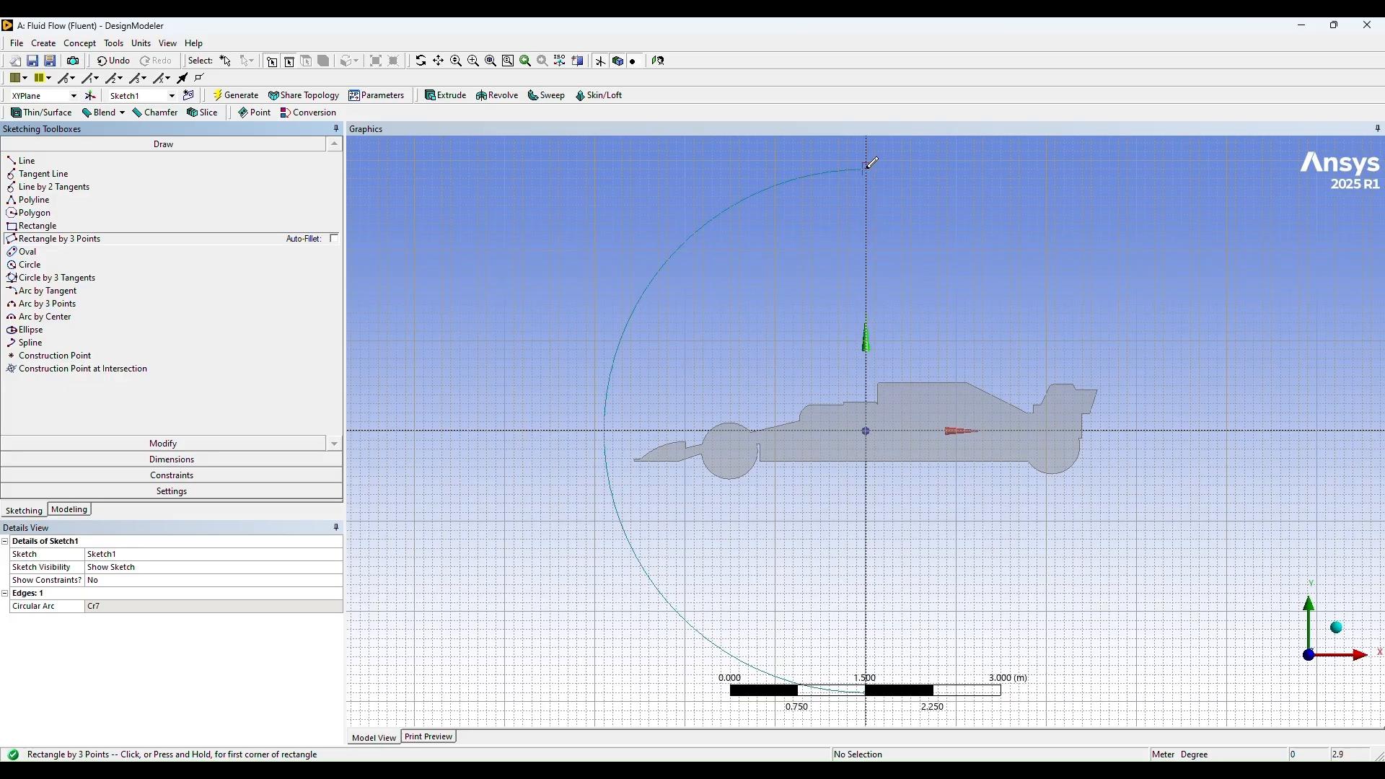
{"action": "left_click", "coordinate": [865, 170]}
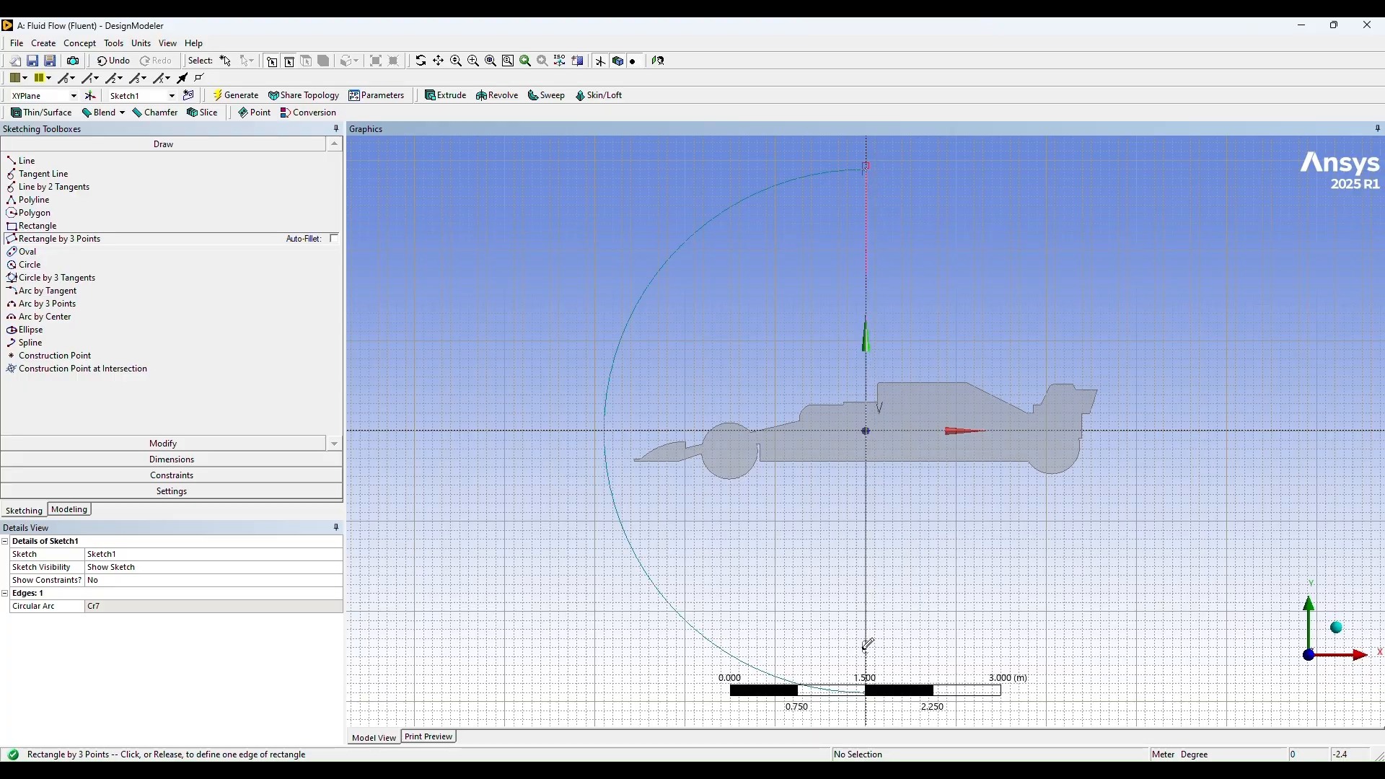
{"action": "scroll", "coordinate": [868, 642], "scroll_direction": "down", "scroll_amount": 1}
{"action": "scroll", "coordinate": [868, 642], "scroll_direction": "down", "scroll_amount": 1}
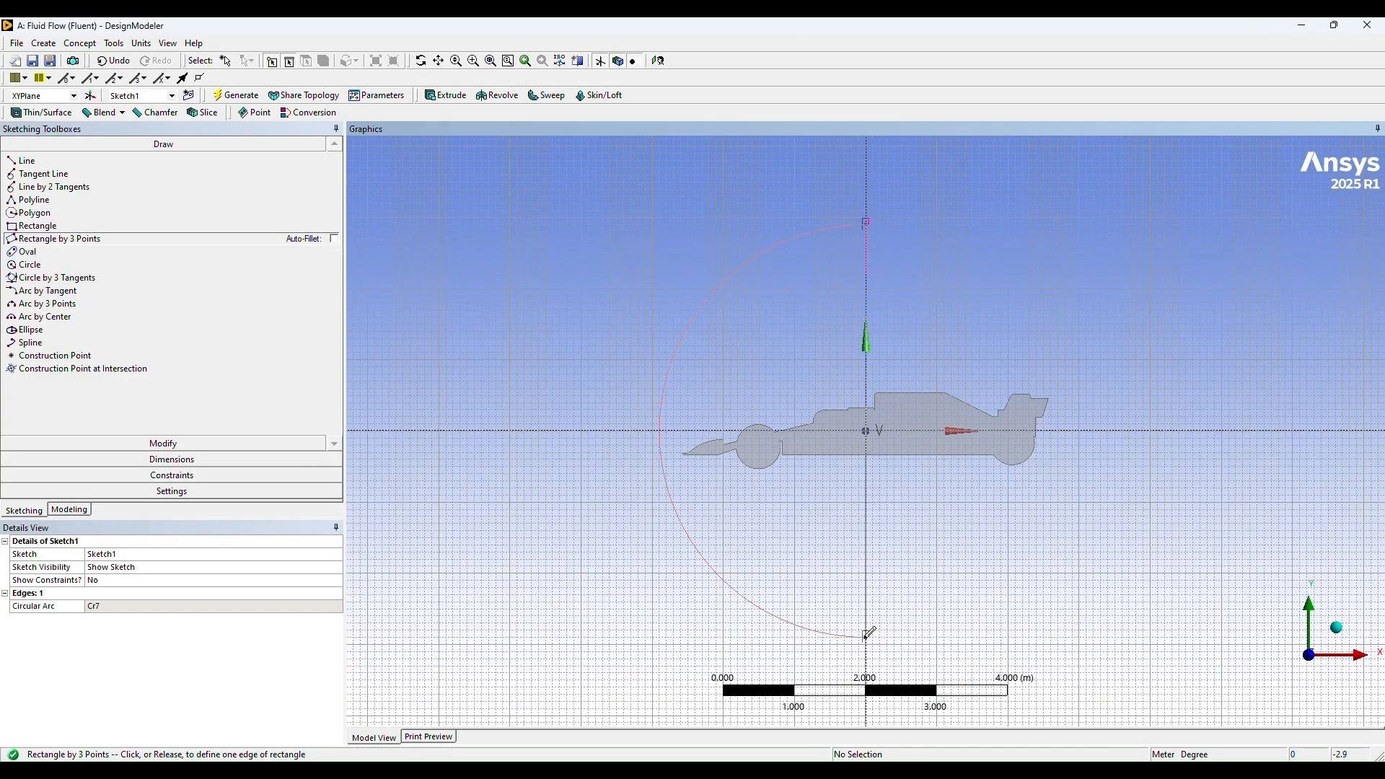
{"action": "left_click", "coordinate": [866, 636]}
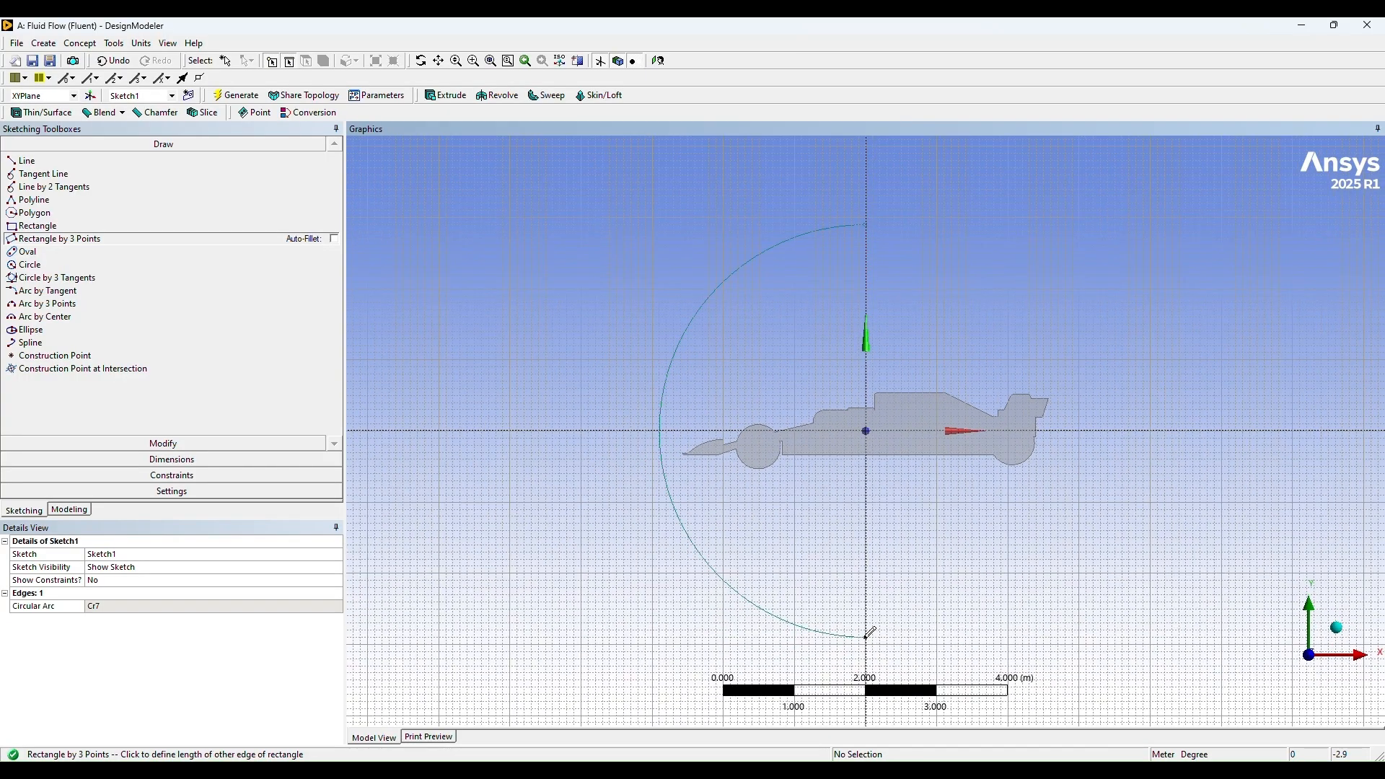
{"action": "left_click", "coordinate": [1185, 426]}
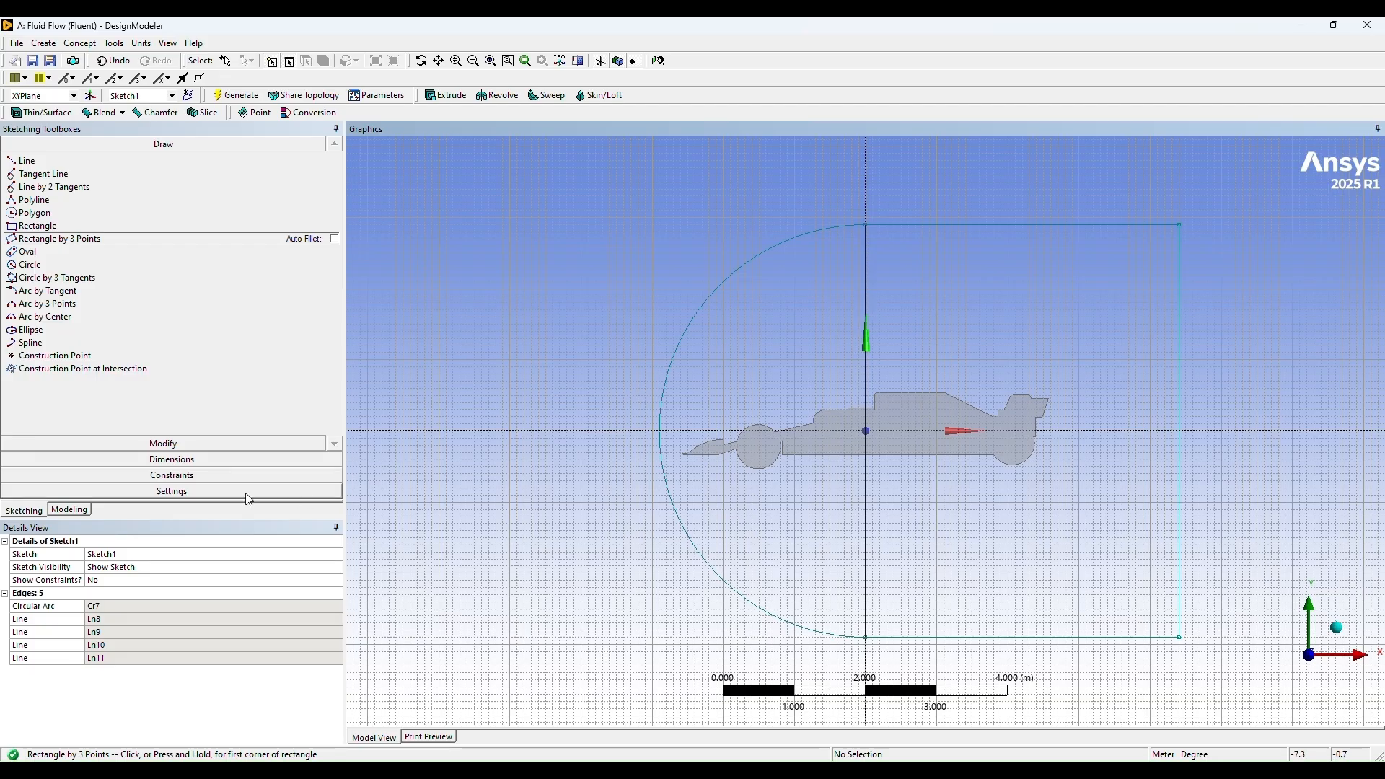
Dimension the arc's radius and set it to 14.5 m
{"action": "left_click", "coordinate": [160, 460]}
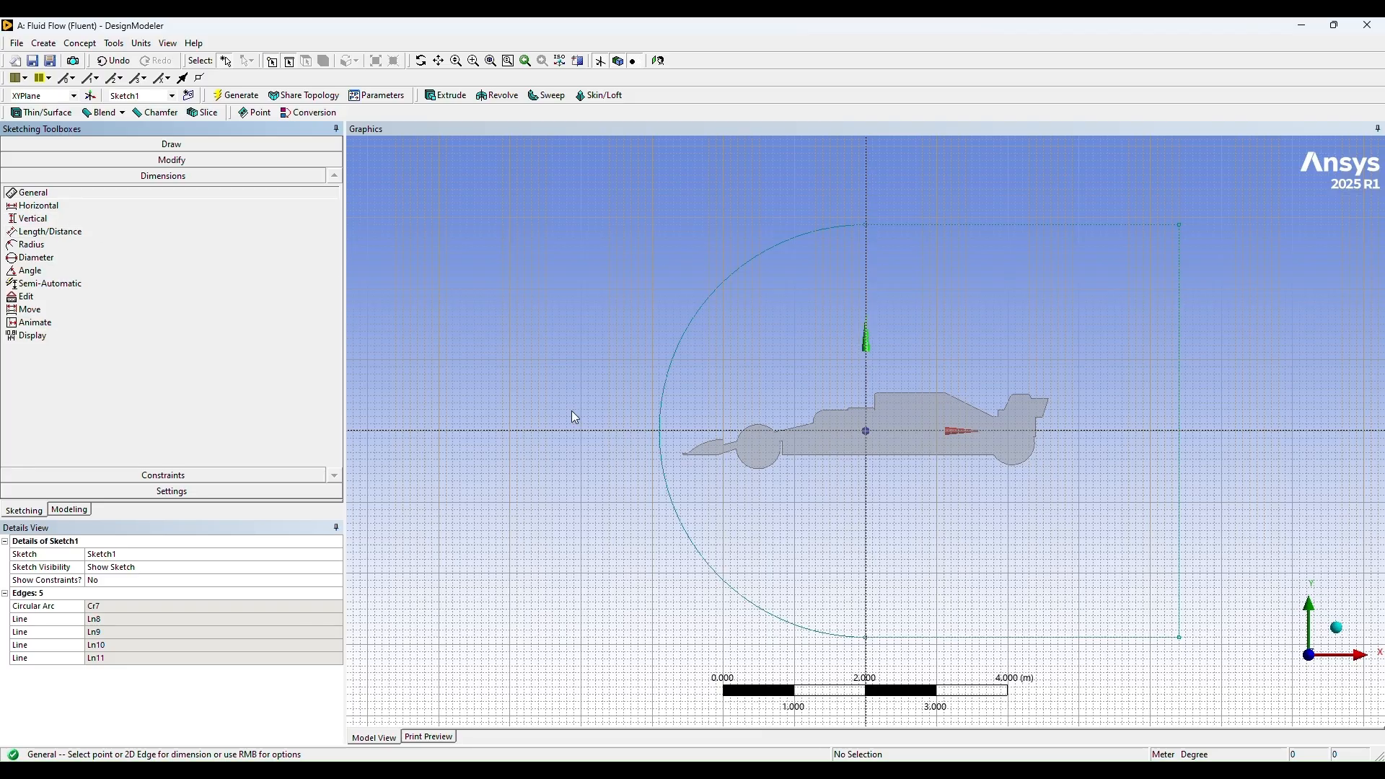
{"action": "left_click", "coordinate": [668, 370]}
{"action": "left_click", "coordinate": [525, 365]}
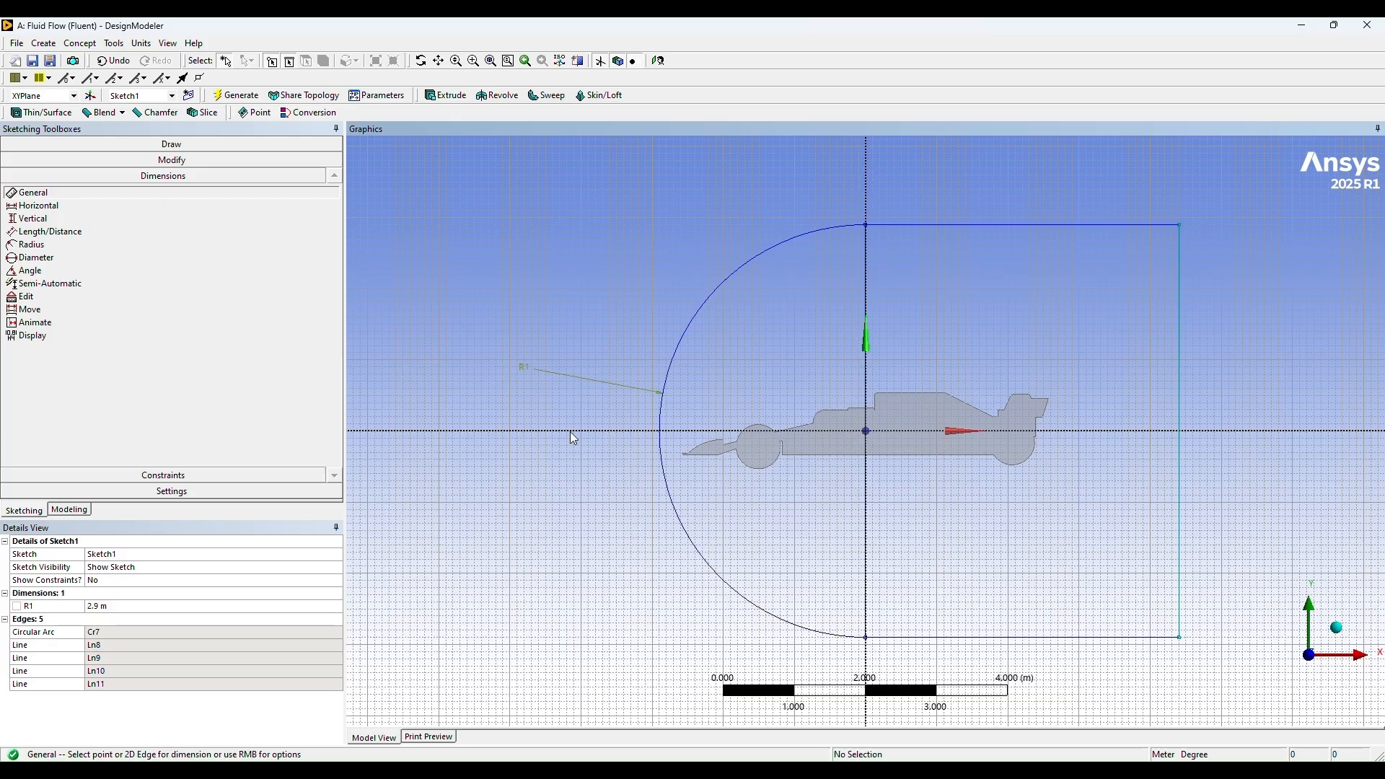
{"action": "left_click", "coordinate": [110, 606]}
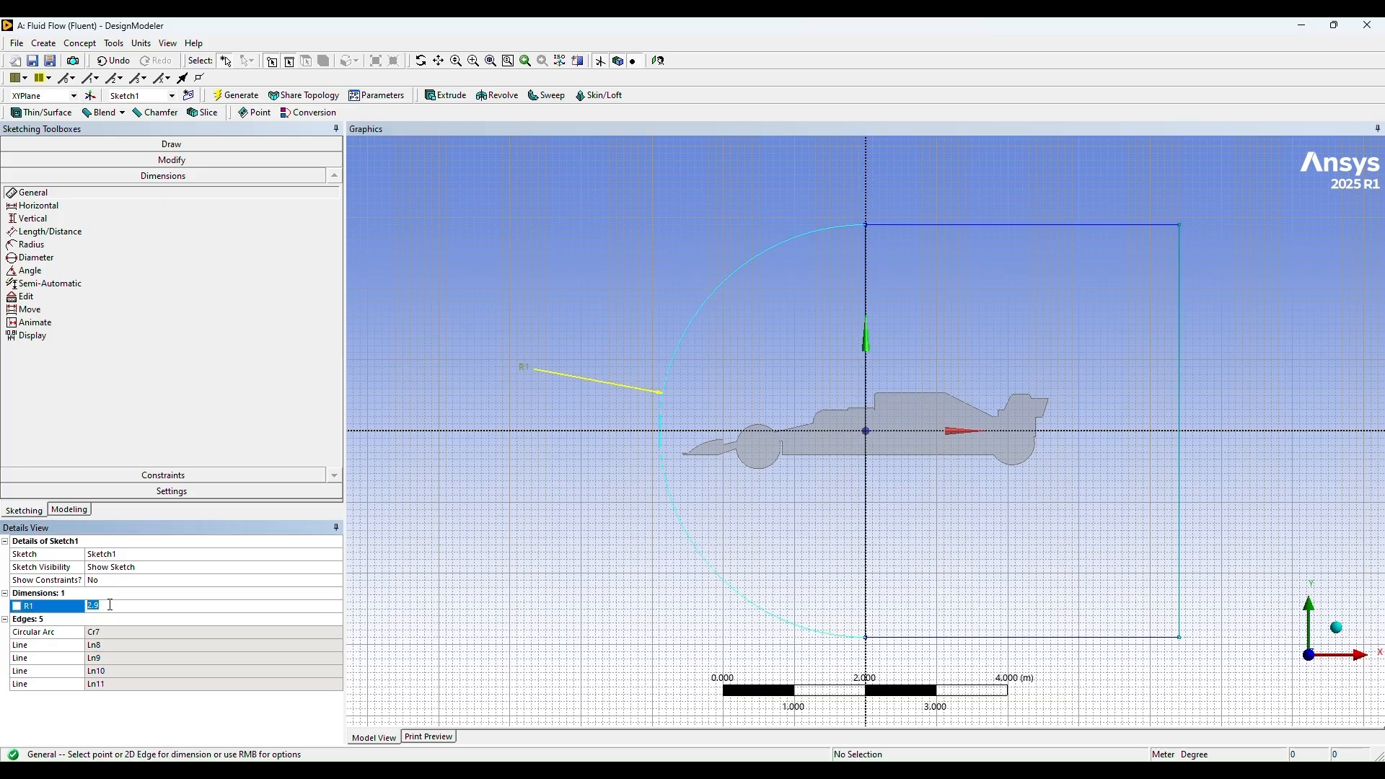
{"action": "key", "text": "Return"}
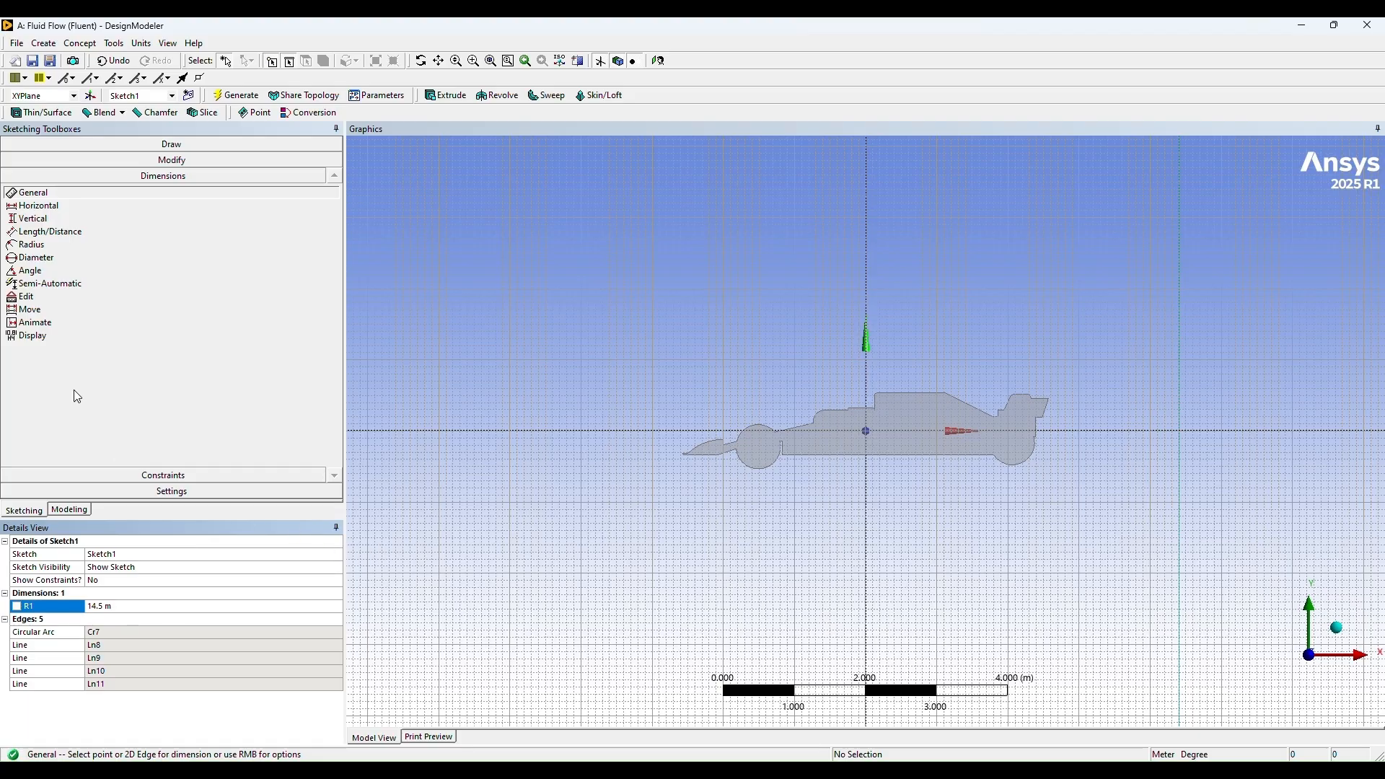
Dimension the rectangle's horizontal length along its upper edge and set it to 12 m
{"action": "scroll", "coordinate": [1071, 429], "scroll_direction": "down", "scroll_amount": 5}
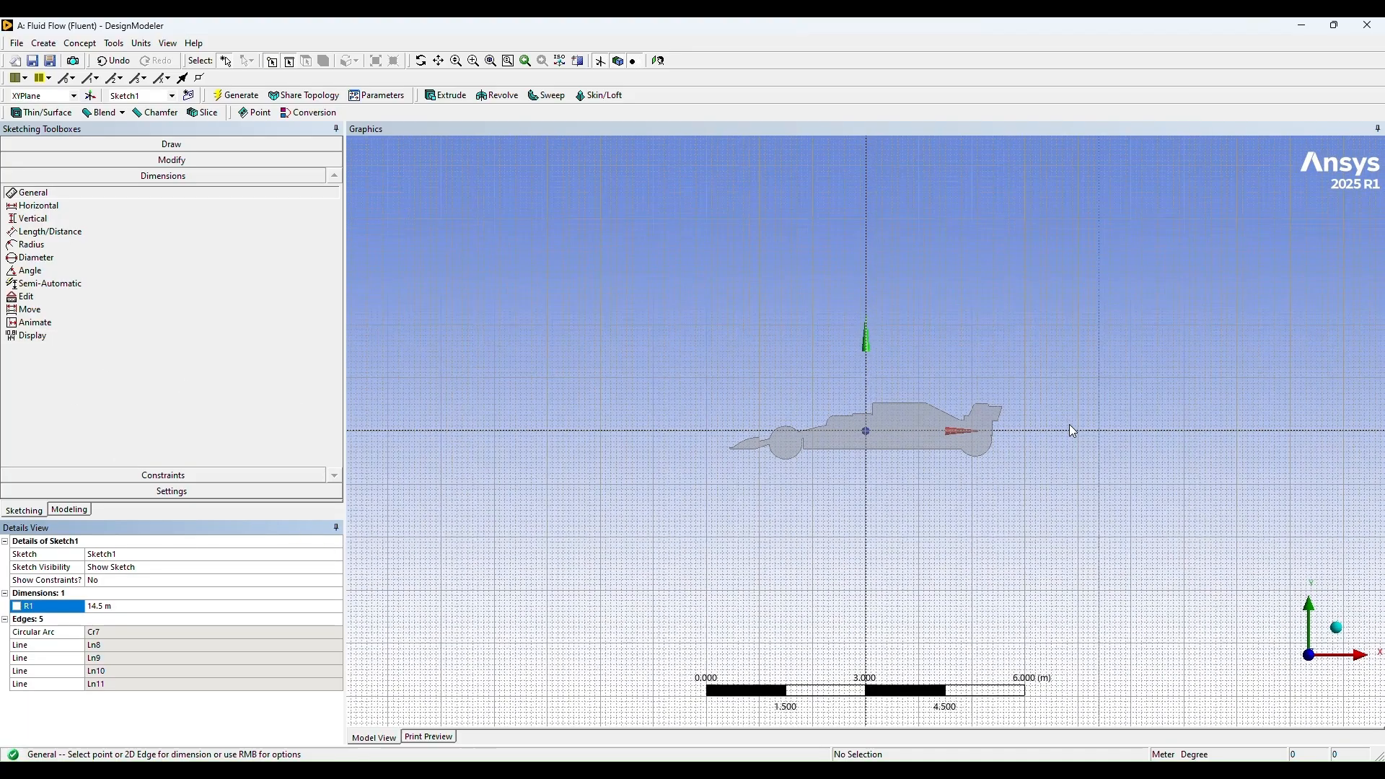
{"action": "scroll", "coordinate": [1071, 426], "scroll_direction": "down", "scroll_amount": 4}
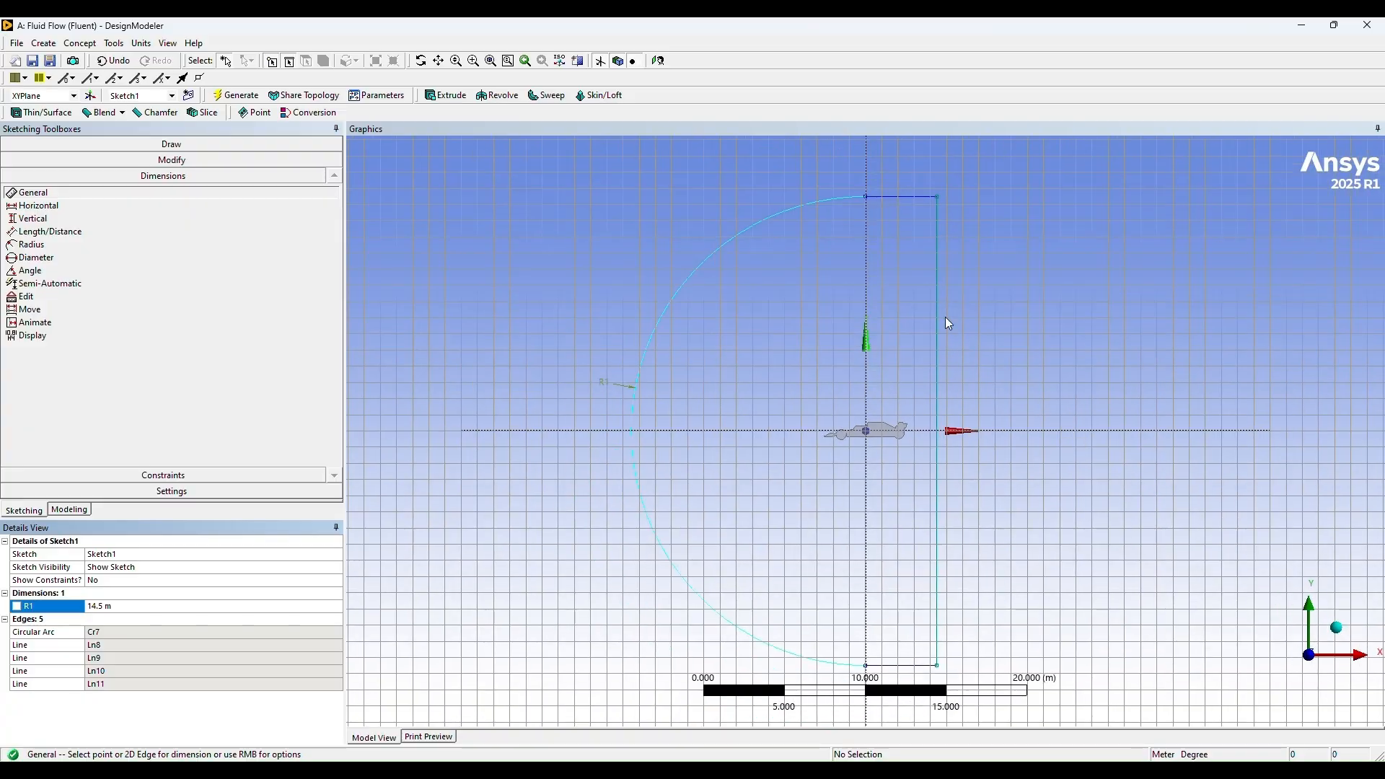
{"action": "left_click", "coordinate": [898, 177]}
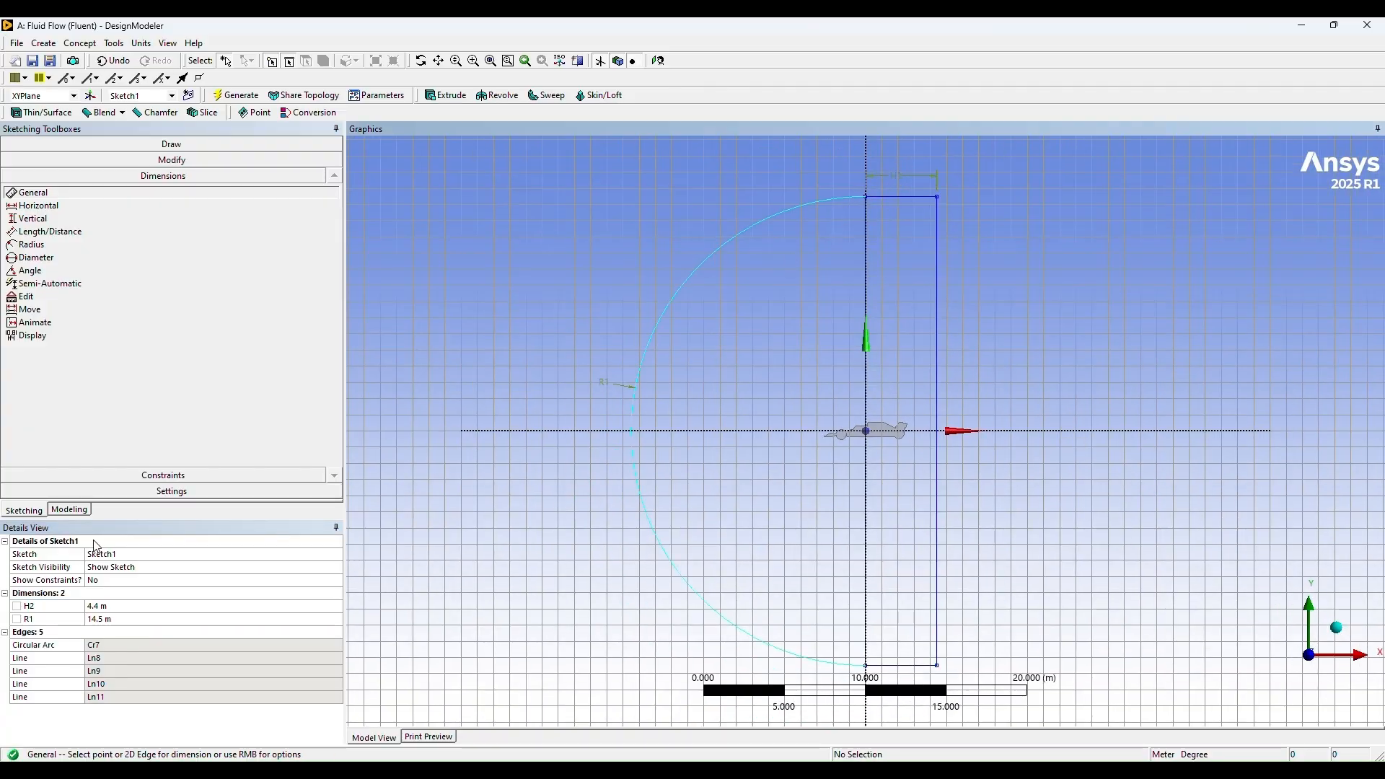
{"action": "left_click", "coordinate": [124, 608]}
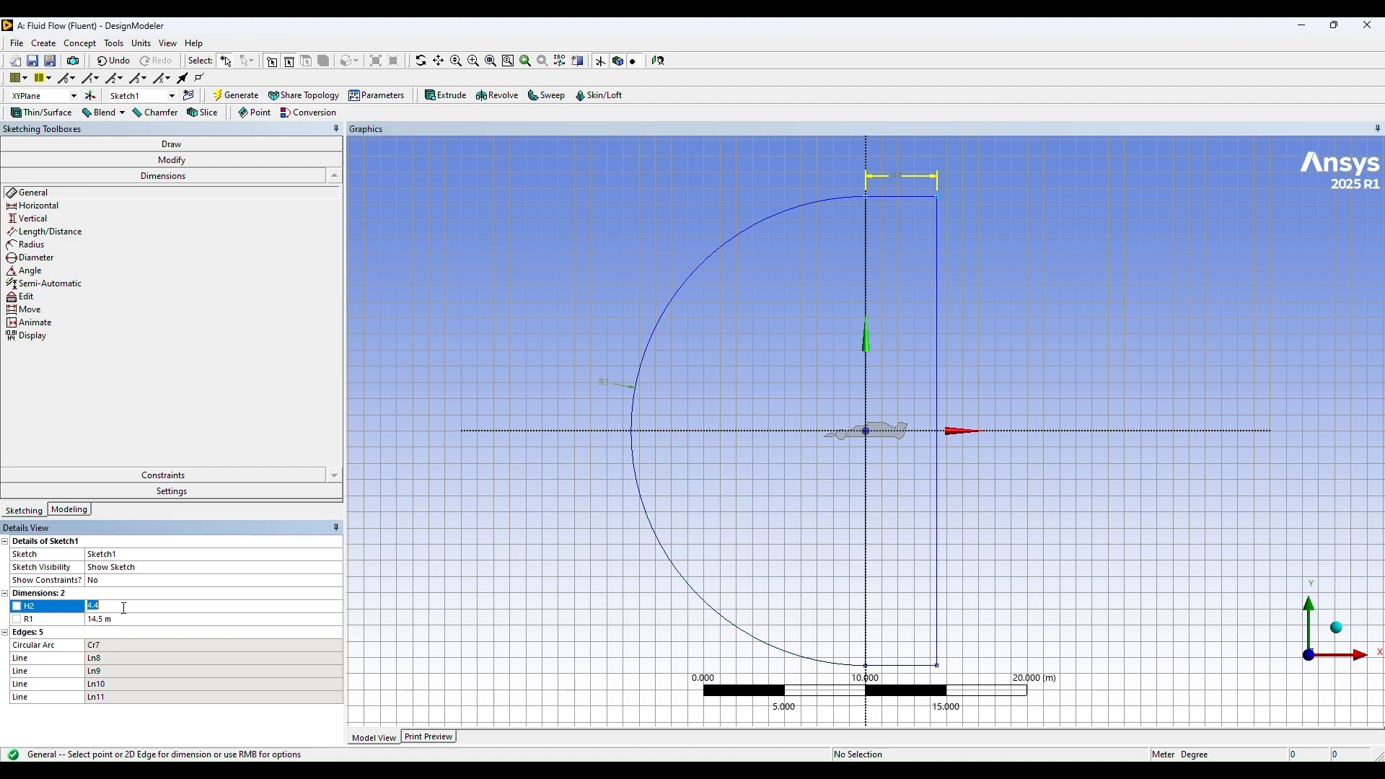
{"action": "key", "text": "Return"}
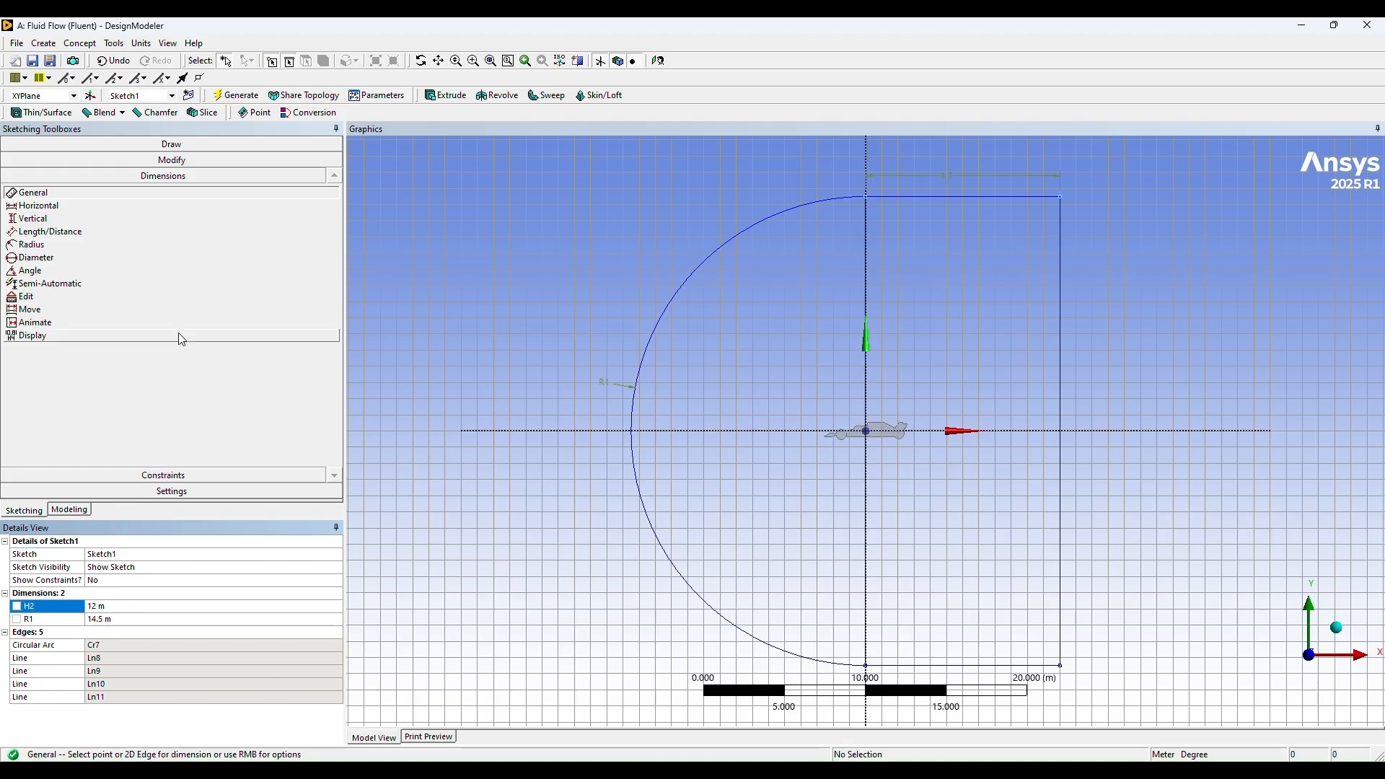
Trim away the rectangle's vertical line on the axis between the arc's endpoints, leaving one closed domain outline
{"action": "left_click", "coordinate": [180, 160]}
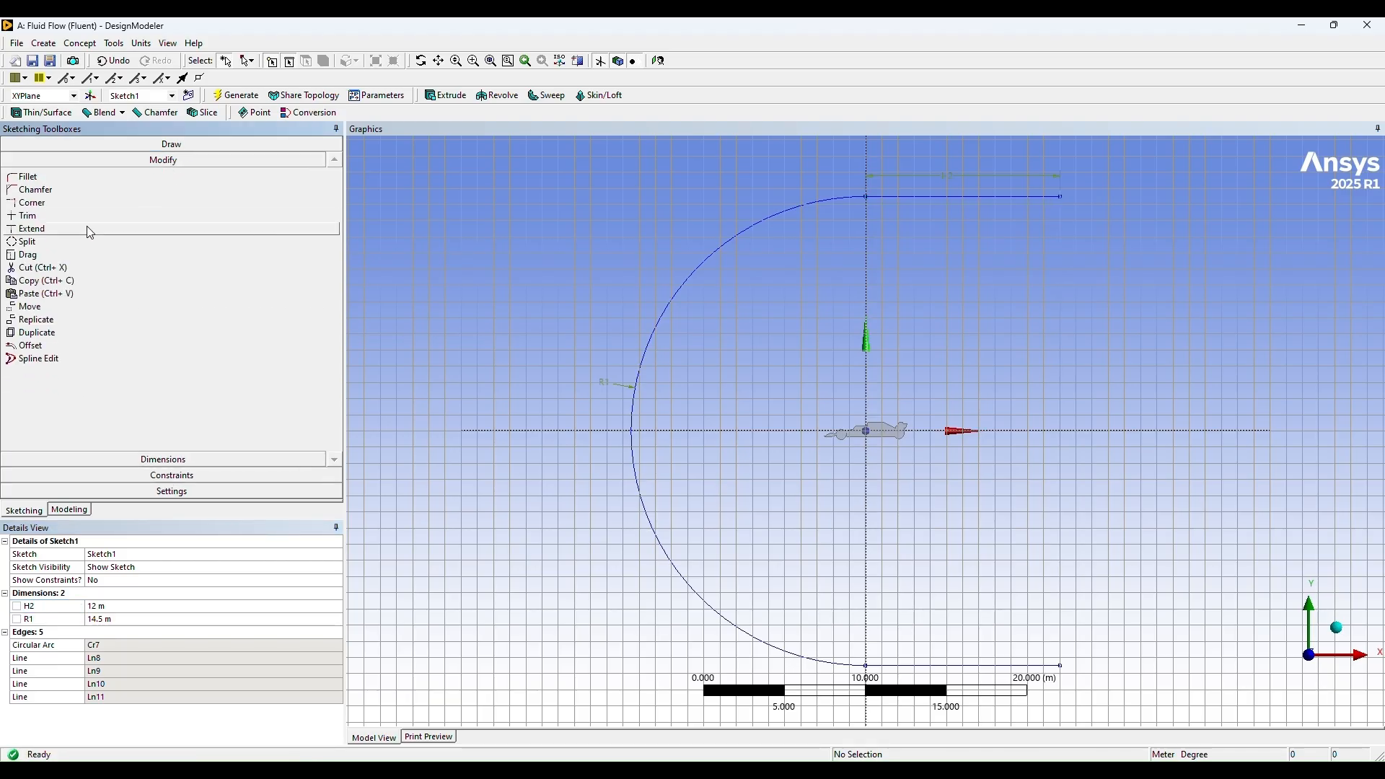
{"action": "left_click", "coordinate": [45, 214]}
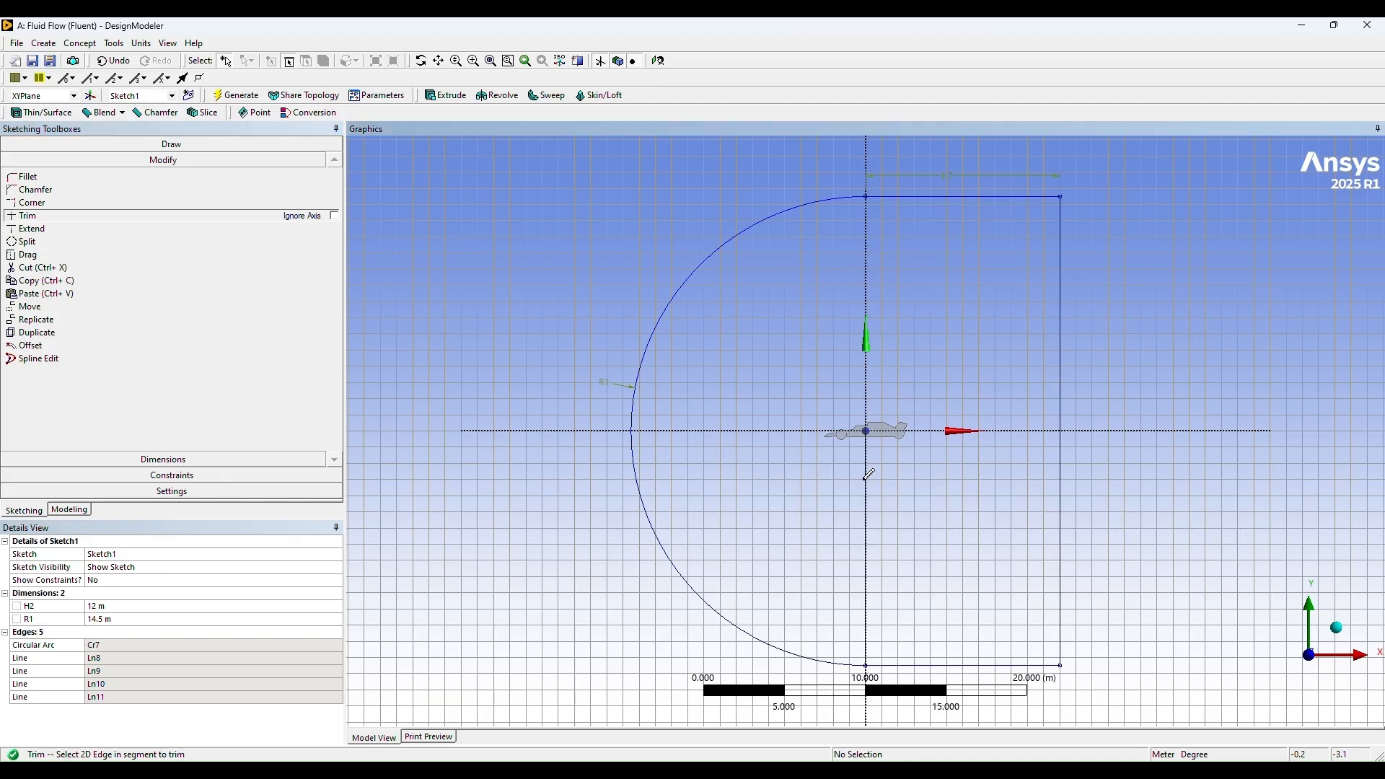
{"action": "scroll", "coordinate": [898, 488], "scroll_direction": "down", "scroll_amount": 3}
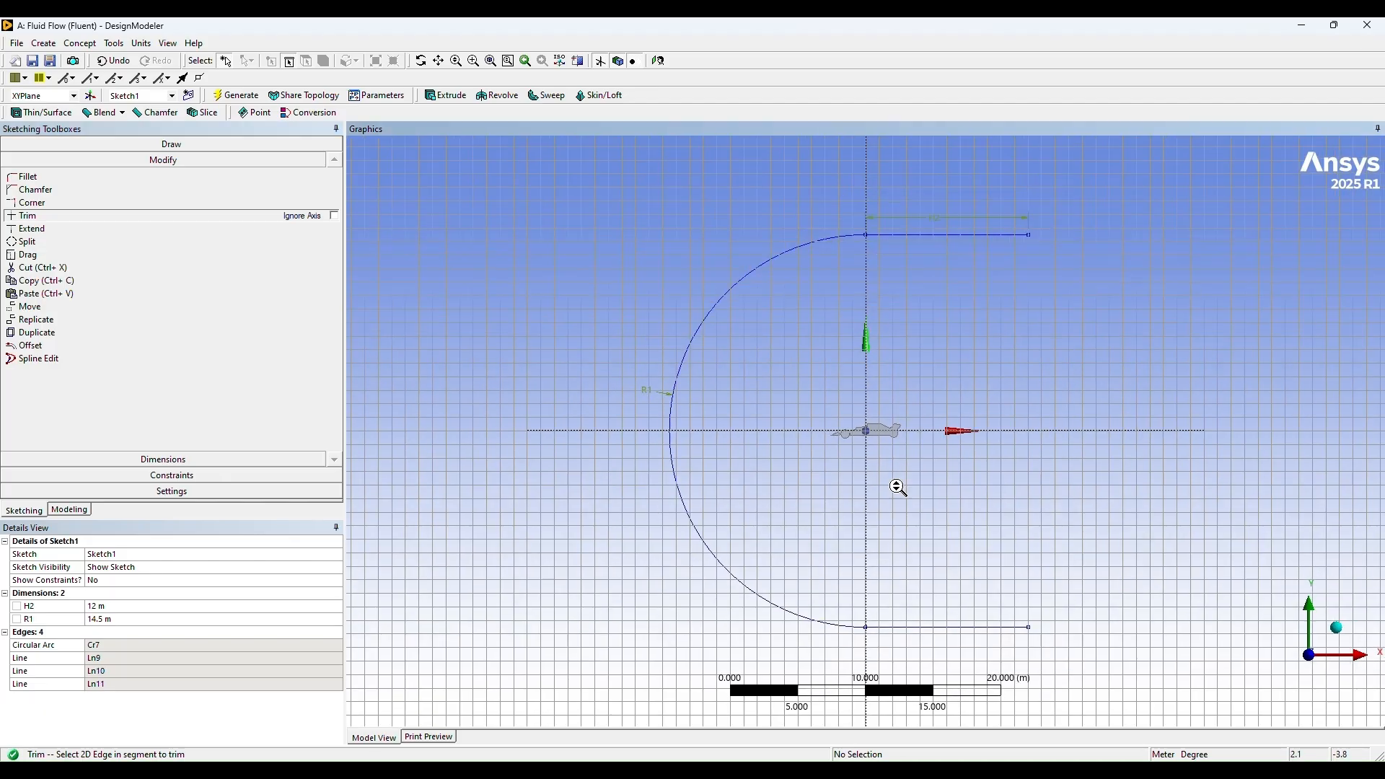
{"action": "scroll", "coordinate": [897, 489], "scroll_direction": "down", "scroll_amount": 2}
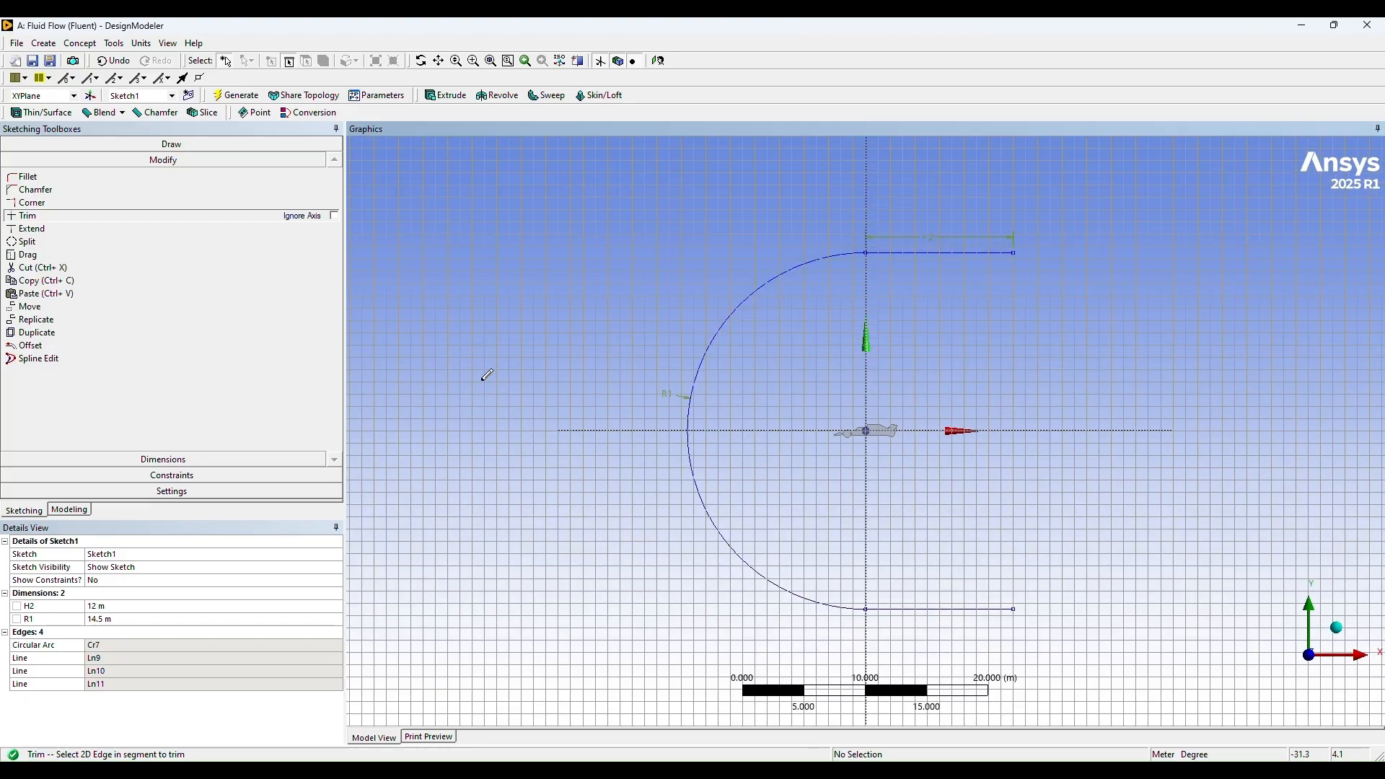
{"action": "scroll", "coordinate": [967, 389], "scroll_direction": "up", "scroll_amount": 2}
{"action": "scroll", "coordinate": [967, 389], "scroll_direction": "up", "scroll_amount": 1}
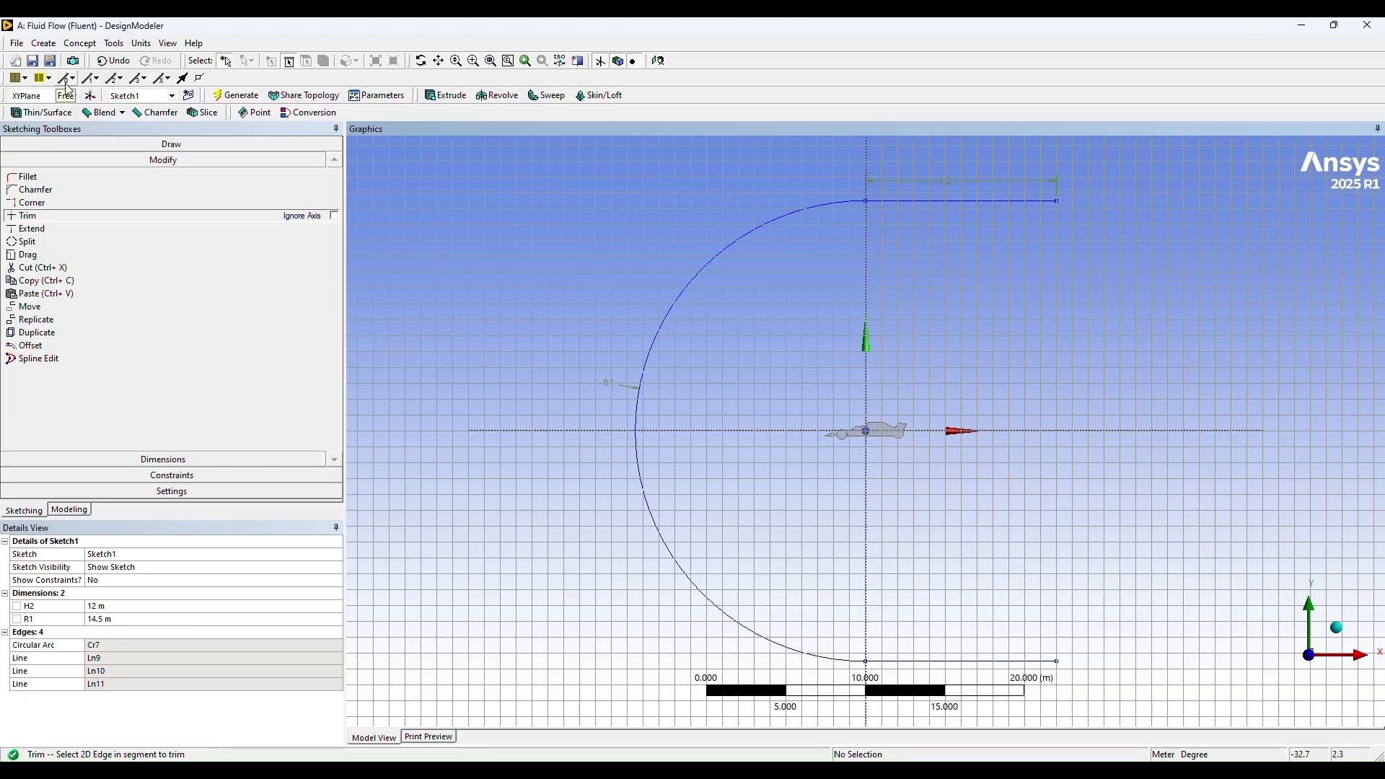
Create a surface from Sketch1 with the Add Material operation and generate it
{"action": "left_click", "coordinate": [80, 43]}
{"action": "left_click", "coordinate": [114, 145]}
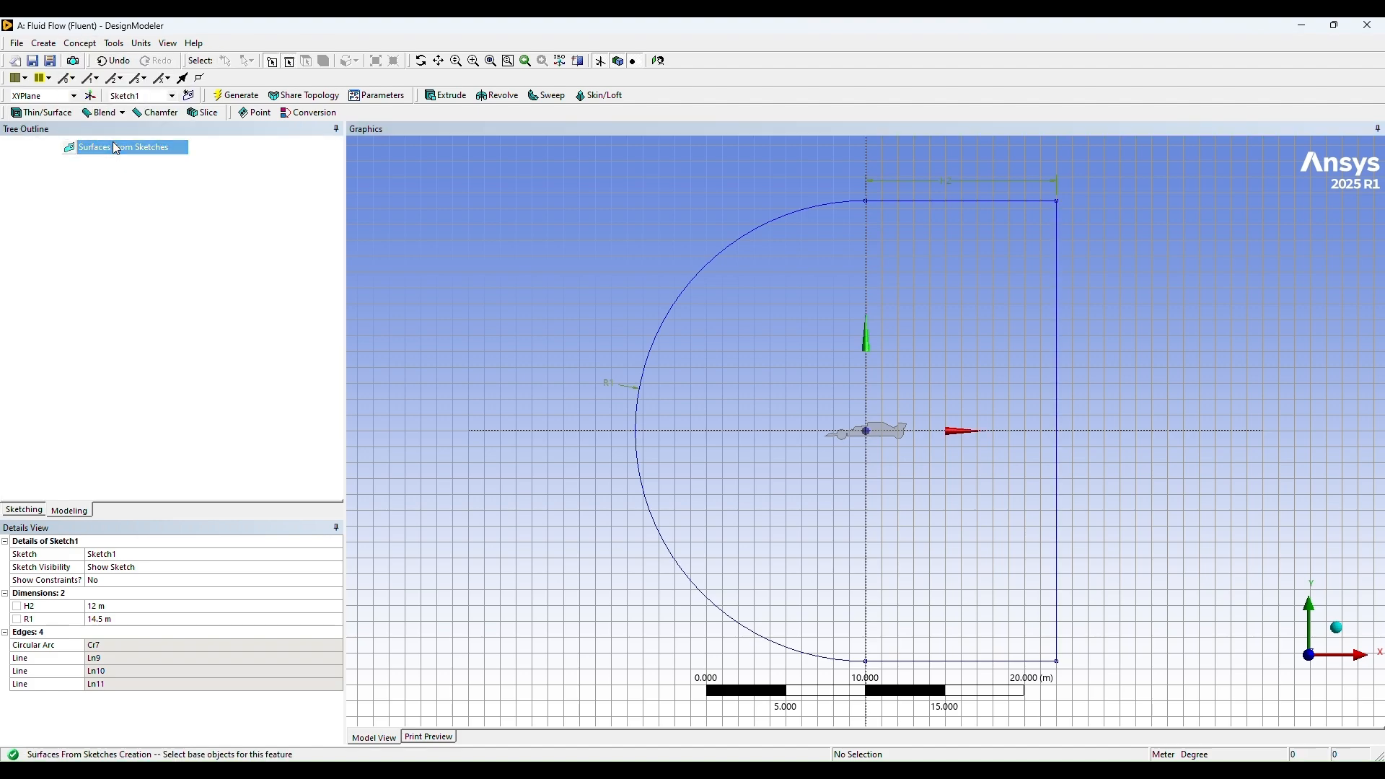
{"action": "left_click", "coordinate": [28, 156]}
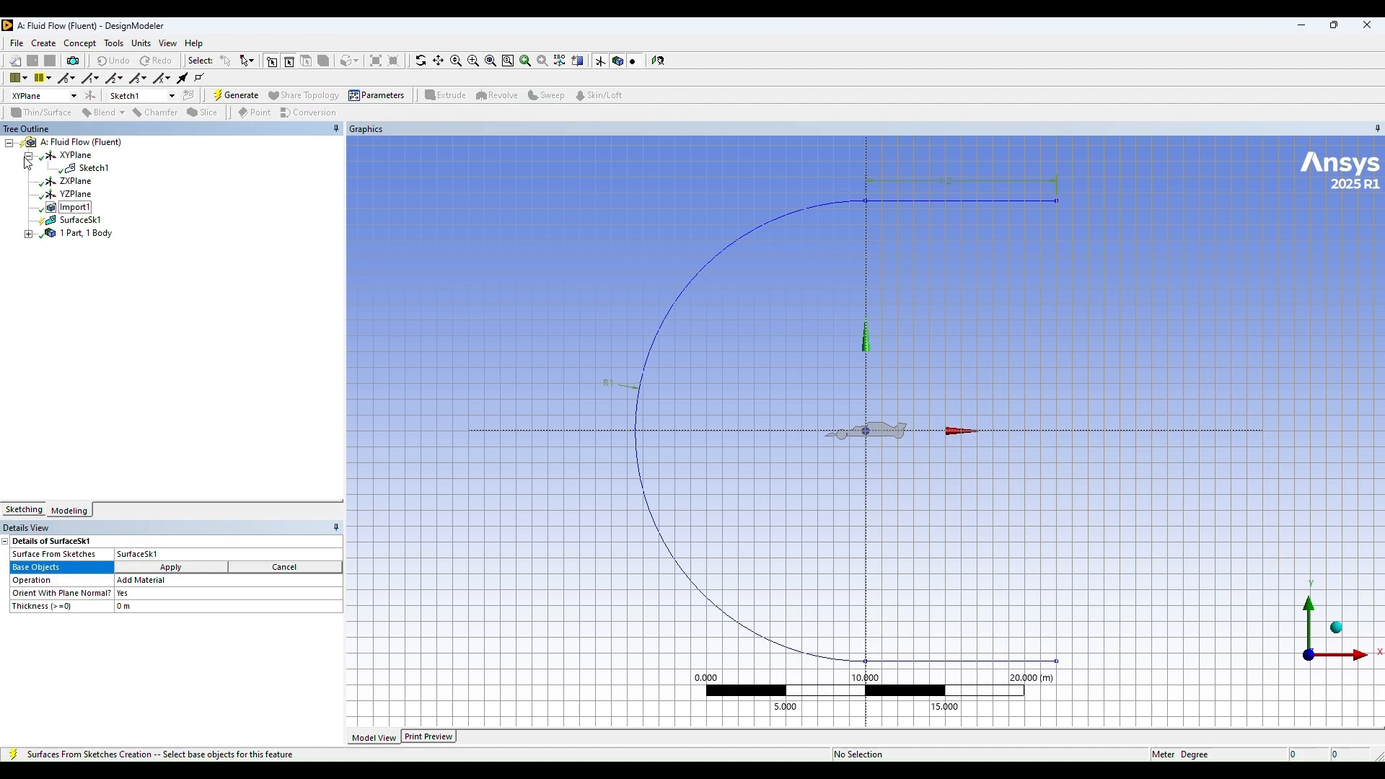
{"action": "left_click", "coordinate": [87, 169]}
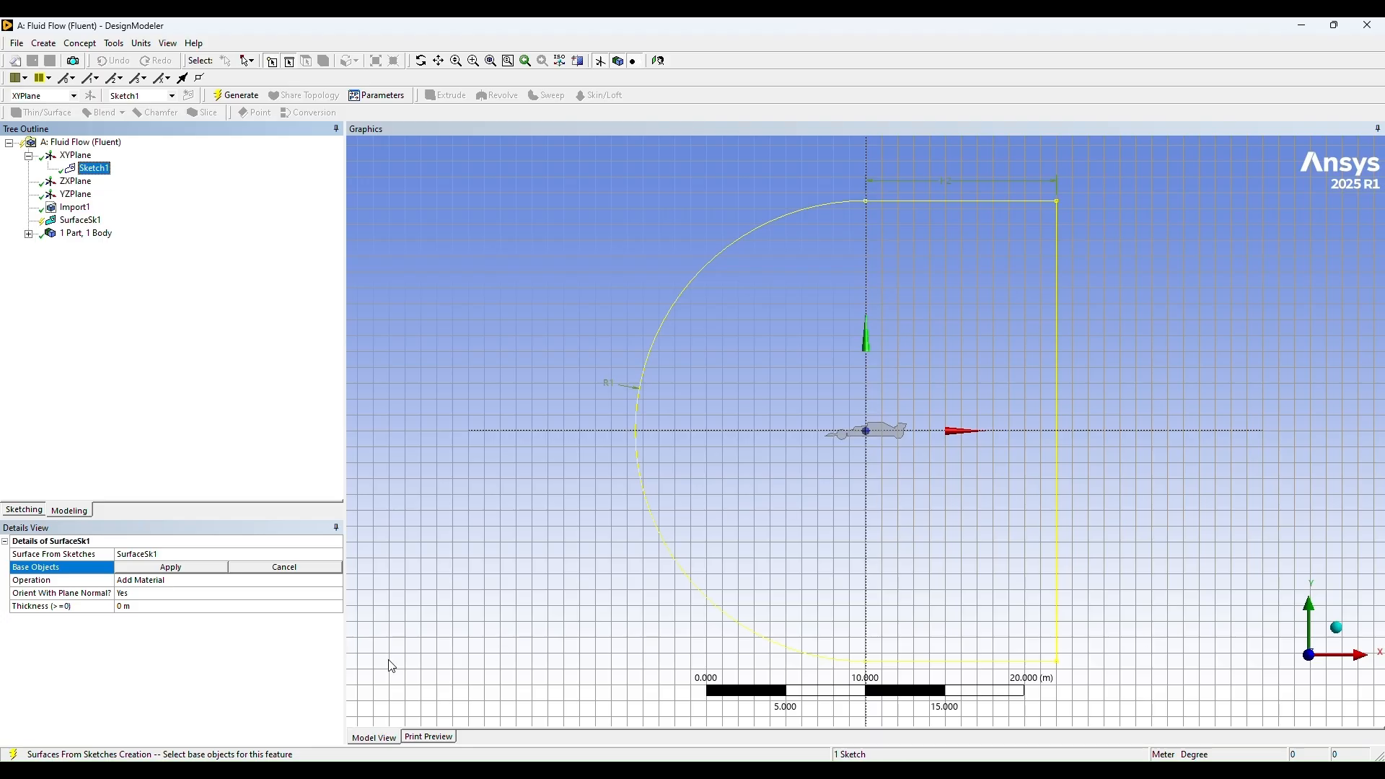
{"action": "left_click", "coordinate": [162, 571]}
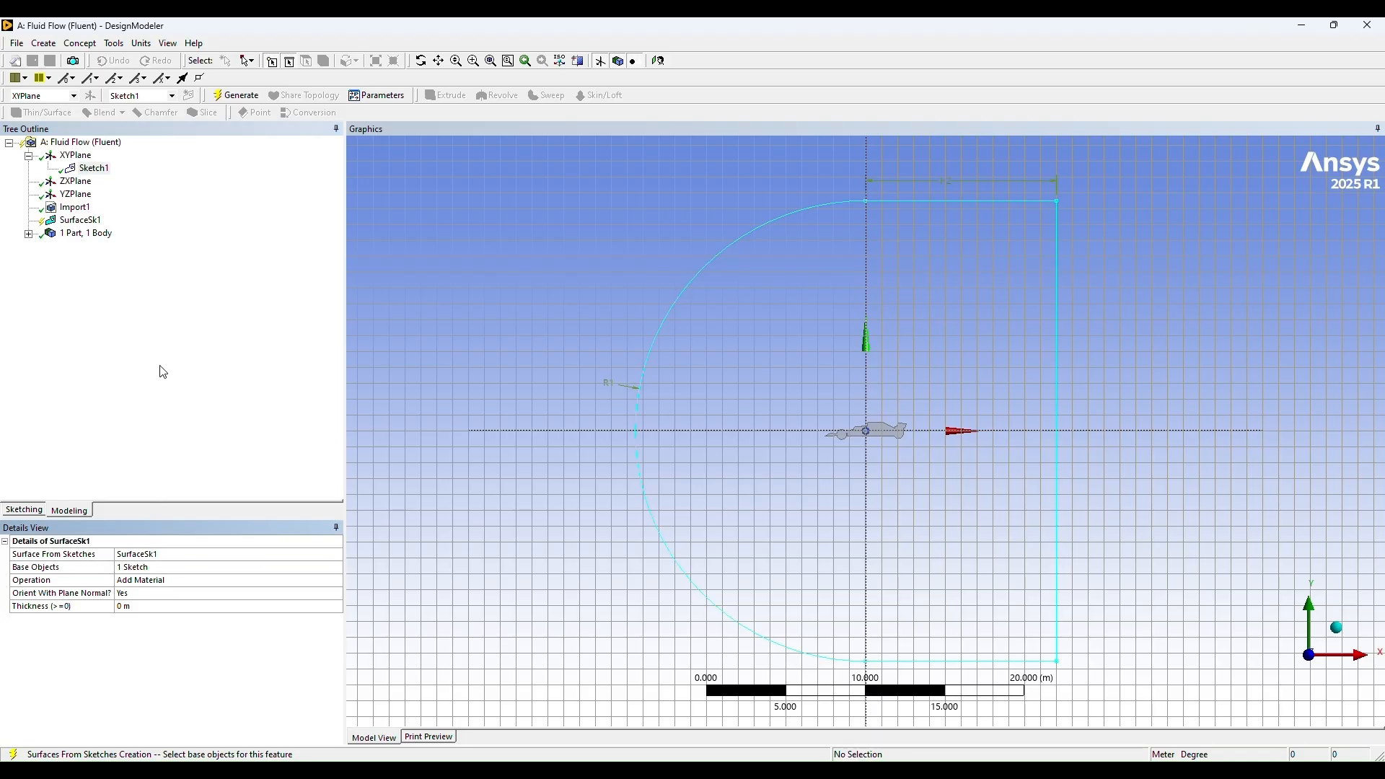
{"action": "right_click", "coordinate": [91, 220]}
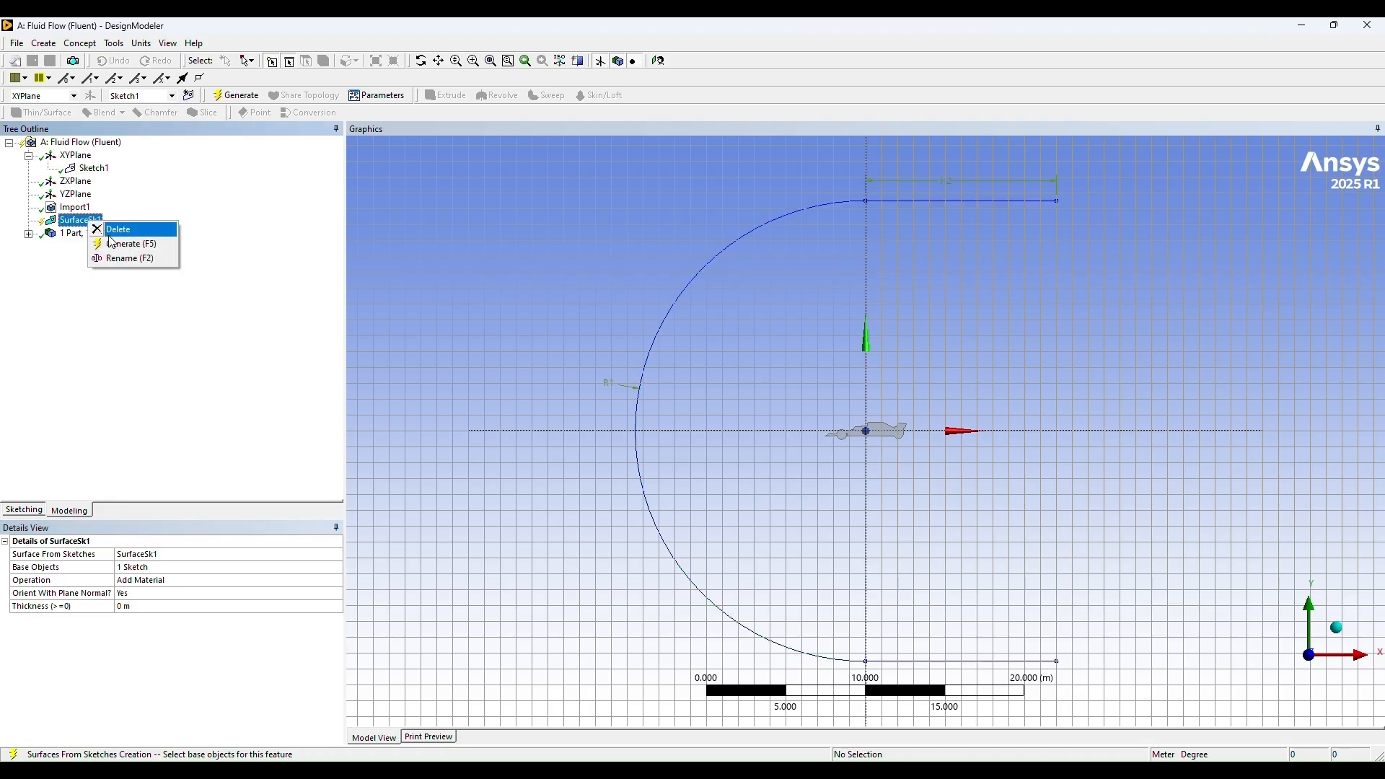
{"action": "left_click", "coordinate": [119, 244]}
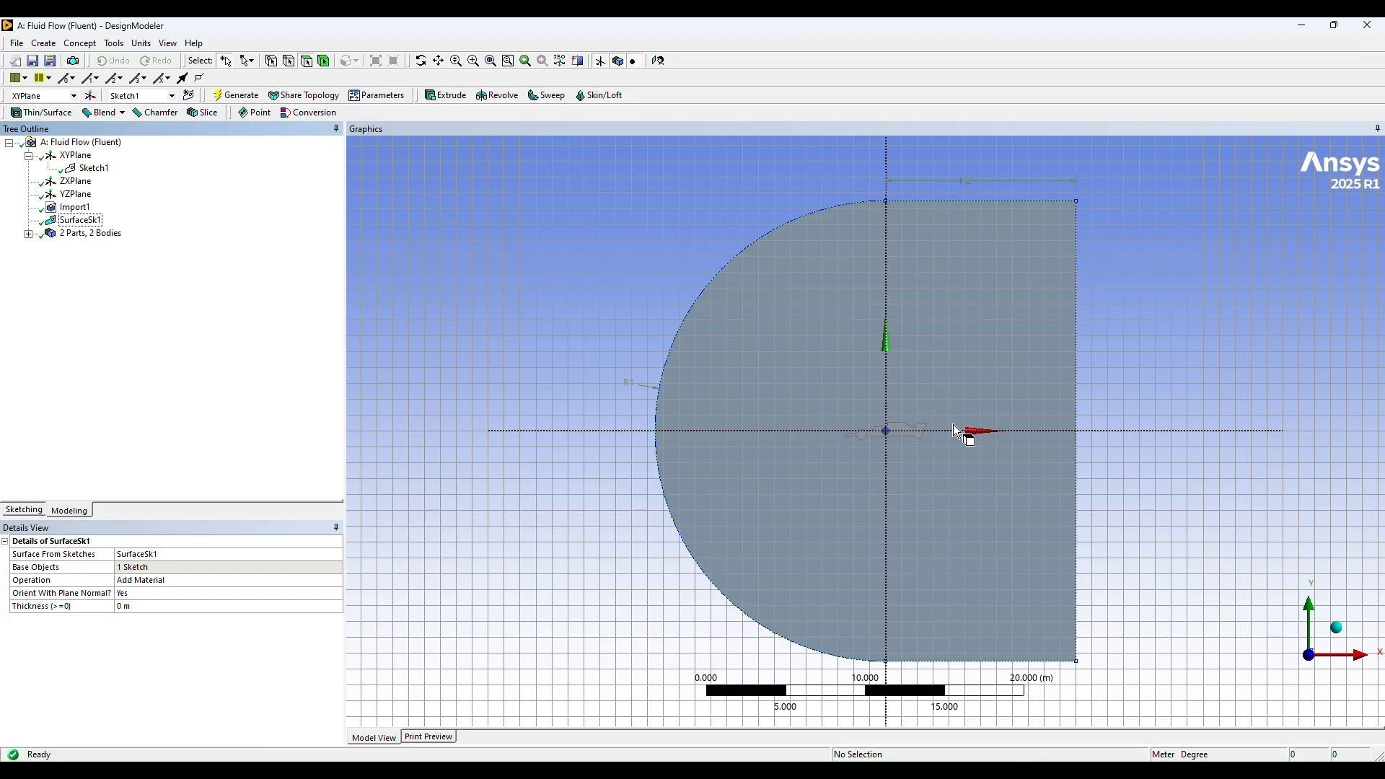
Add a Boolean feature and set its operation to Subtract
{"action": "left_click", "coordinate": [45, 43]}
{"action": "left_click", "coordinate": [77, 265]}
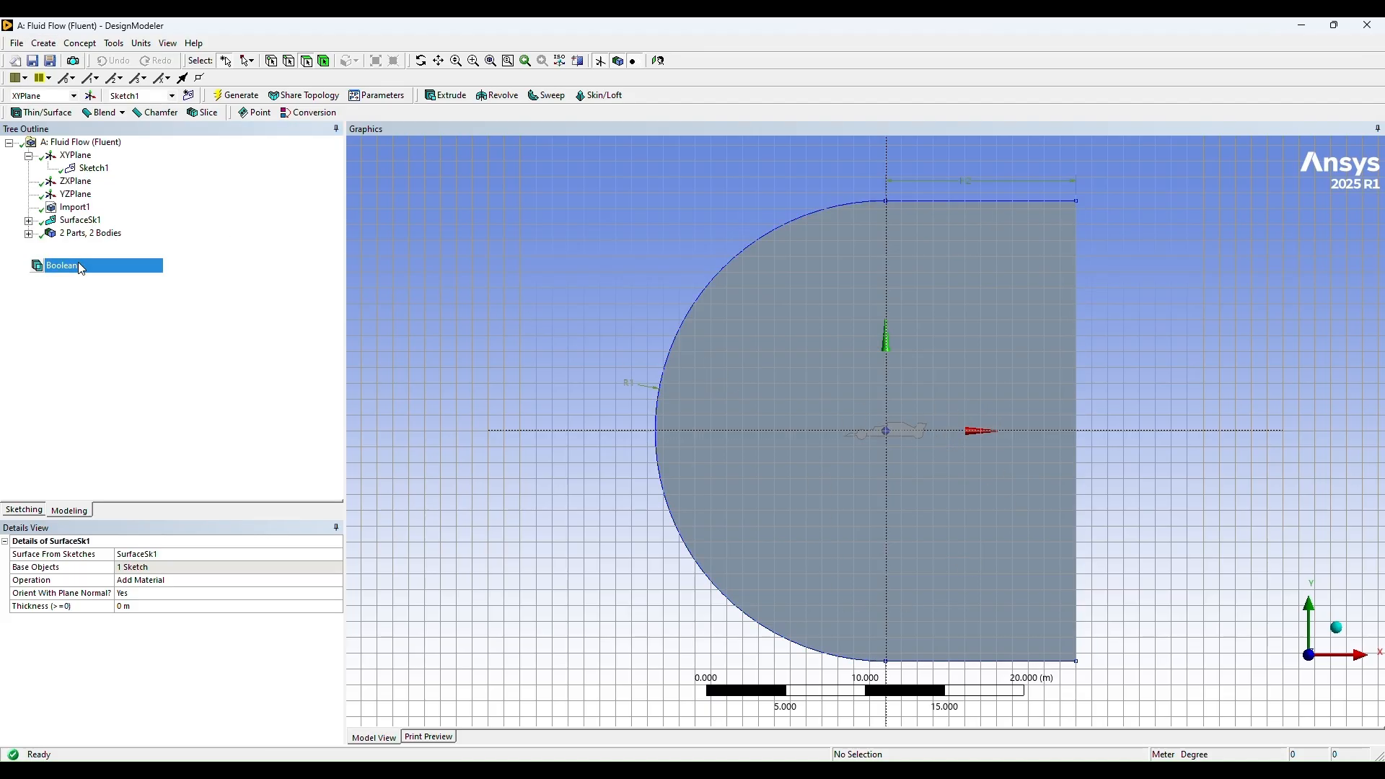
{"action": "left_click", "coordinate": [106, 568]}
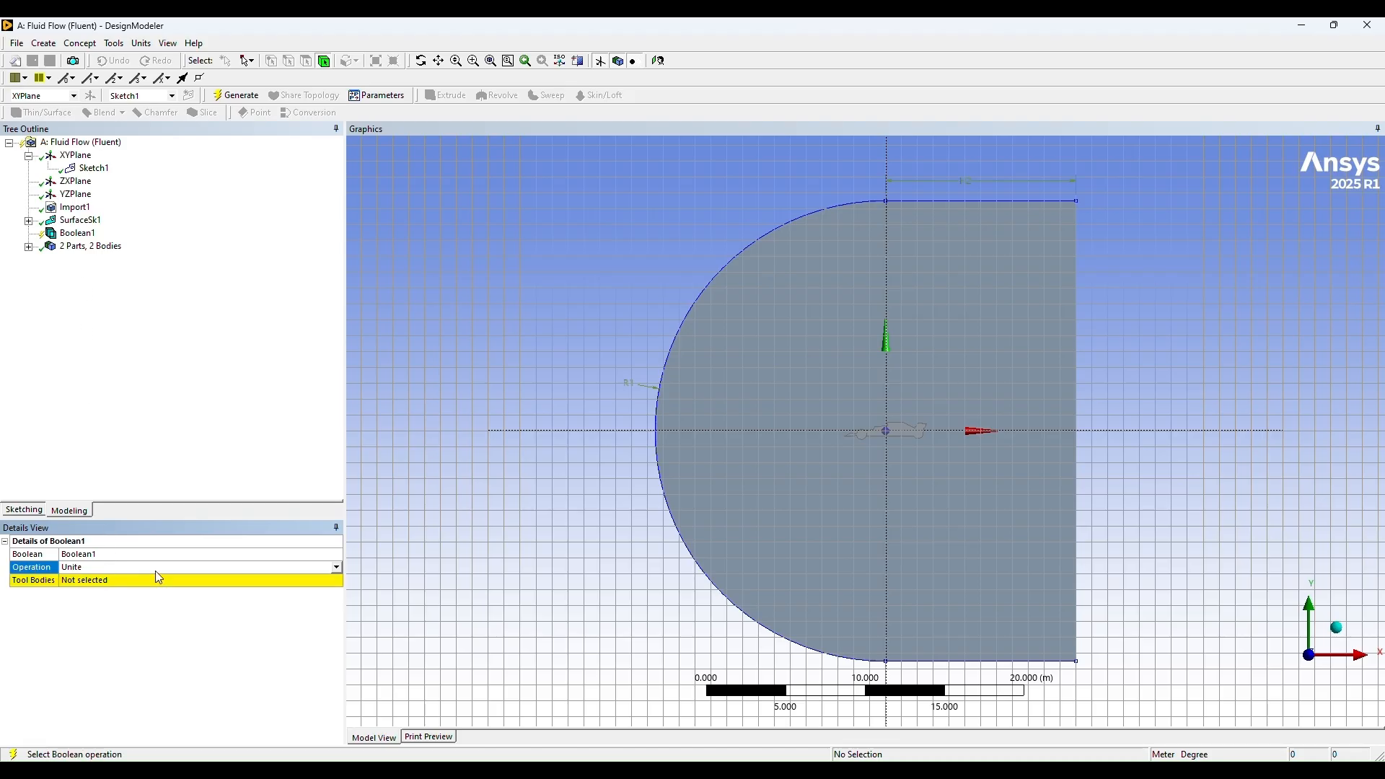
{"action": "left_click", "coordinate": [336, 567]}
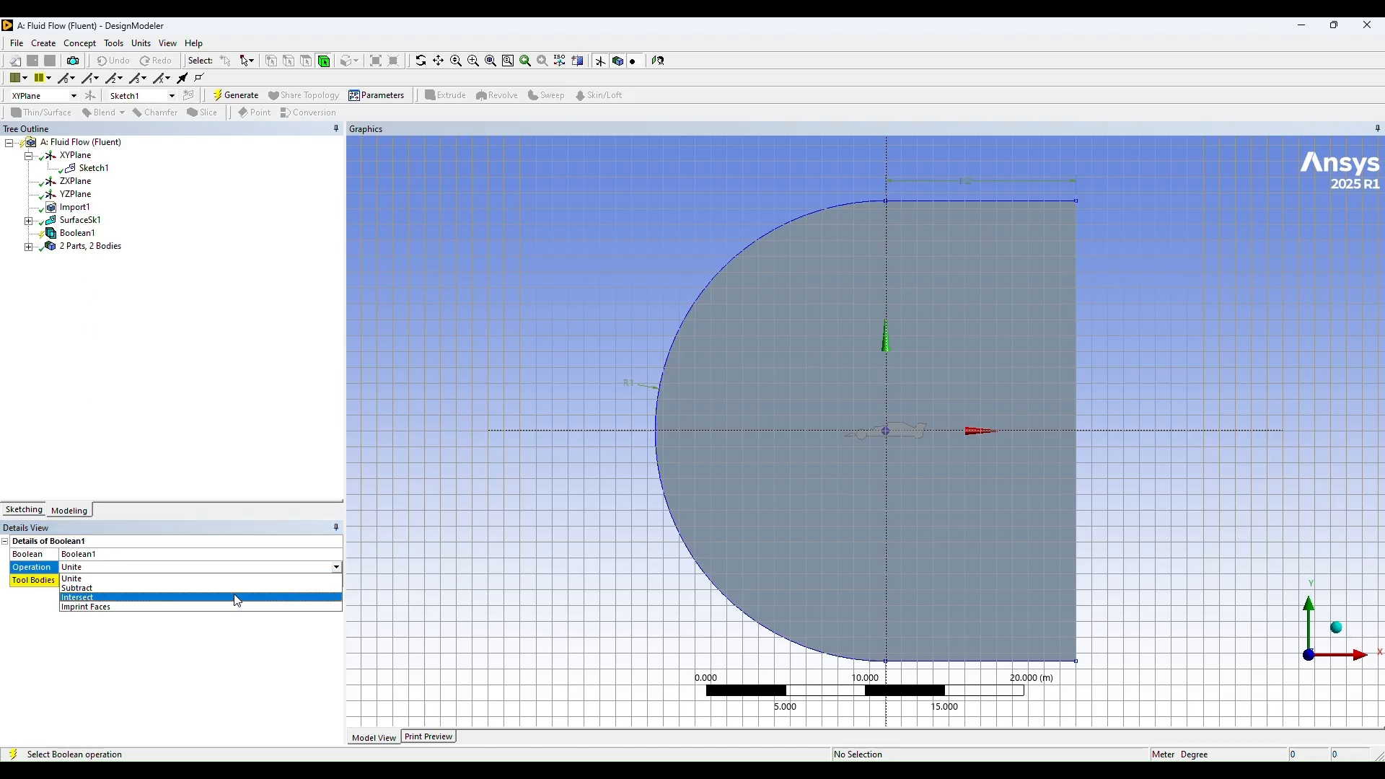
{"action": "left_click", "coordinate": [238, 588]}
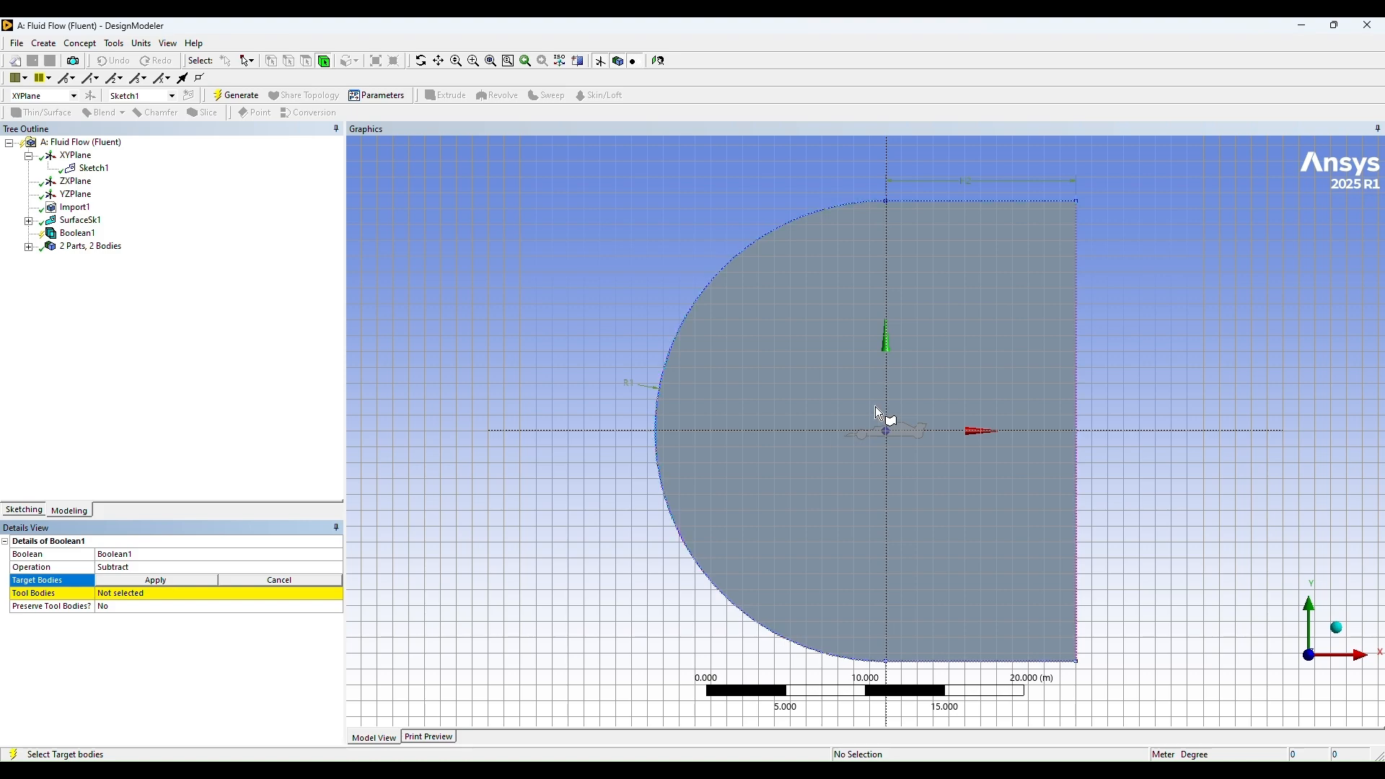
Assign the C-shaped domain surface as the Boolean's target body and the F1 car profile as its tool body
{"action": "left_click", "coordinate": [758, 375]}
{"action": "left_click", "coordinate": [177, 579]}
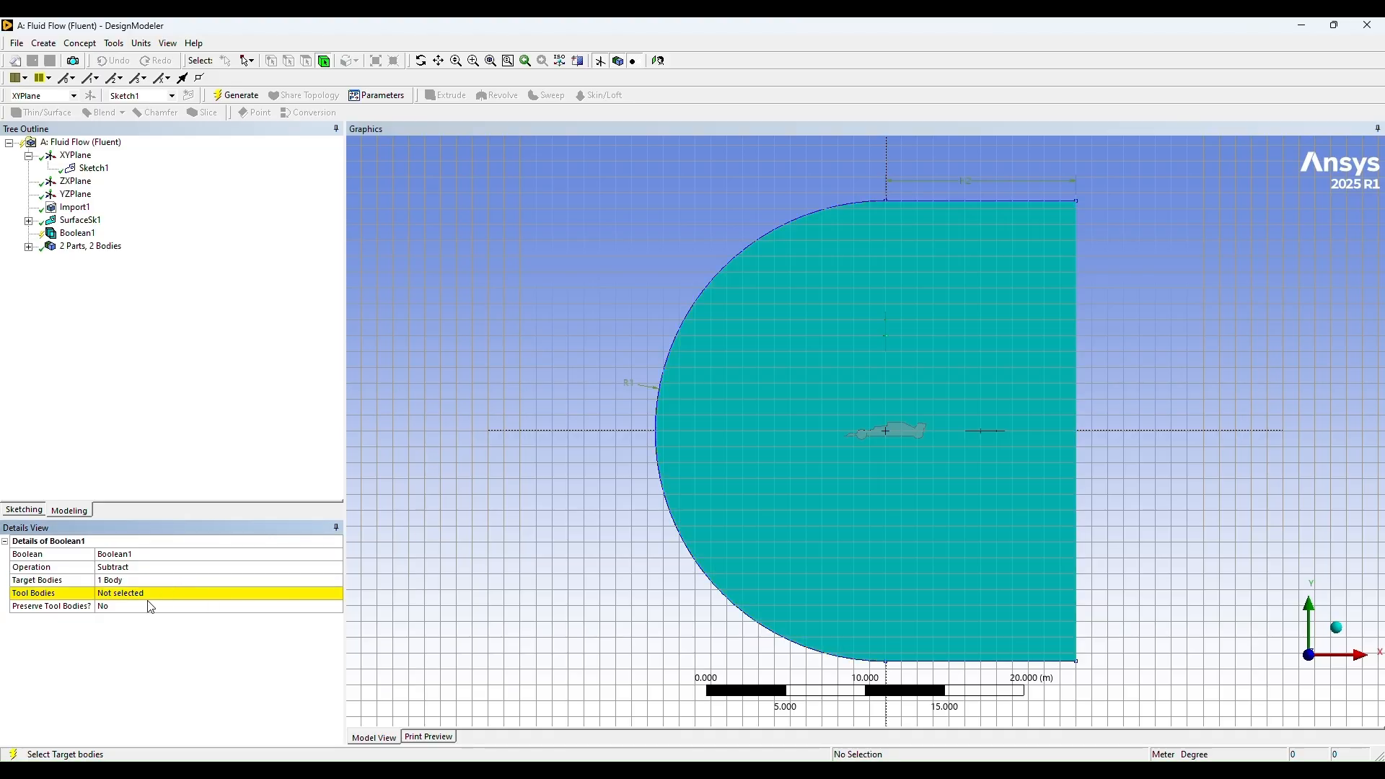
{"action": "left_click", "coordinate": [897, 433]}
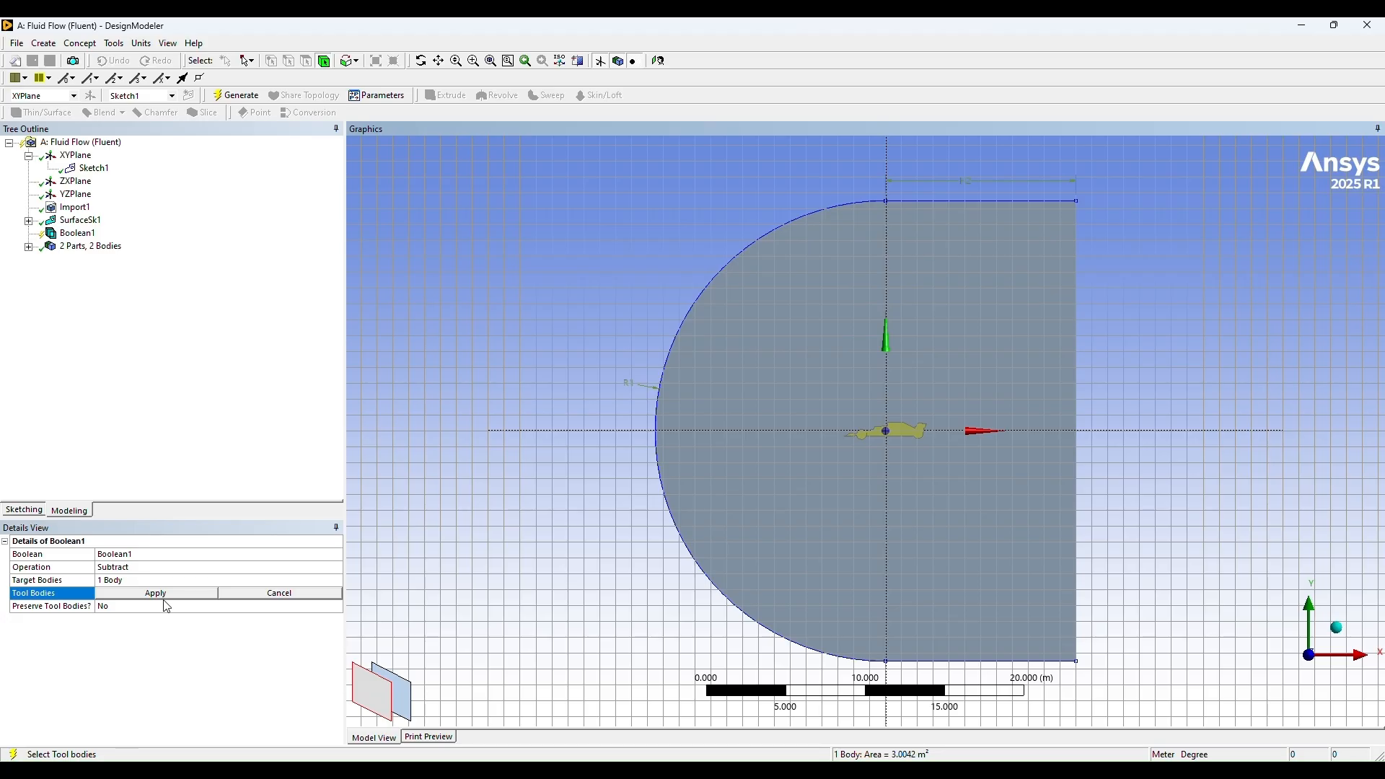
{"action": "scroll", "coordinate": [943, 490], "scroll_direction": "up", "scroll_amount": 5}
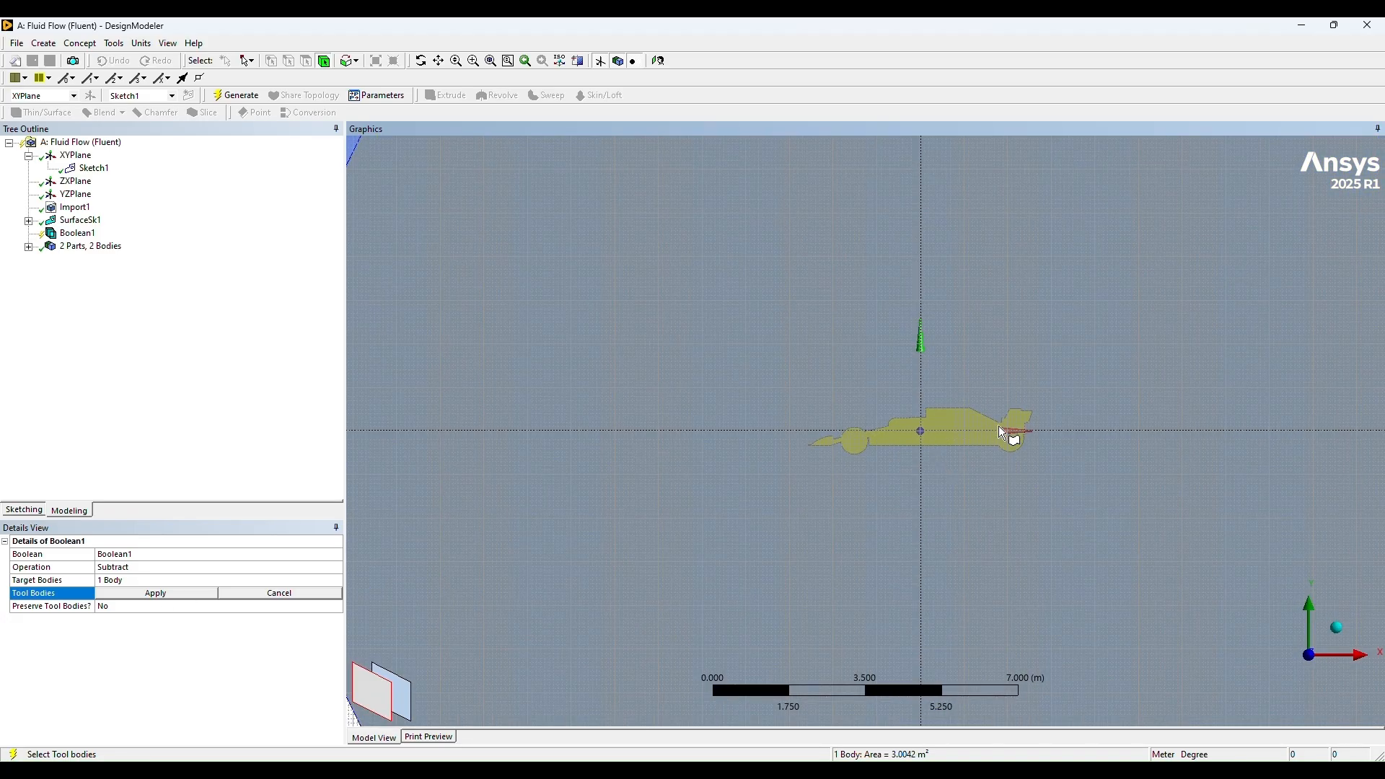
{"action": "left_click", "coordinate": [137, 593]}
{"action": "scroll", "coordinate": [464, 457], "scroll_direction": "down", "scroll_amount": 3}
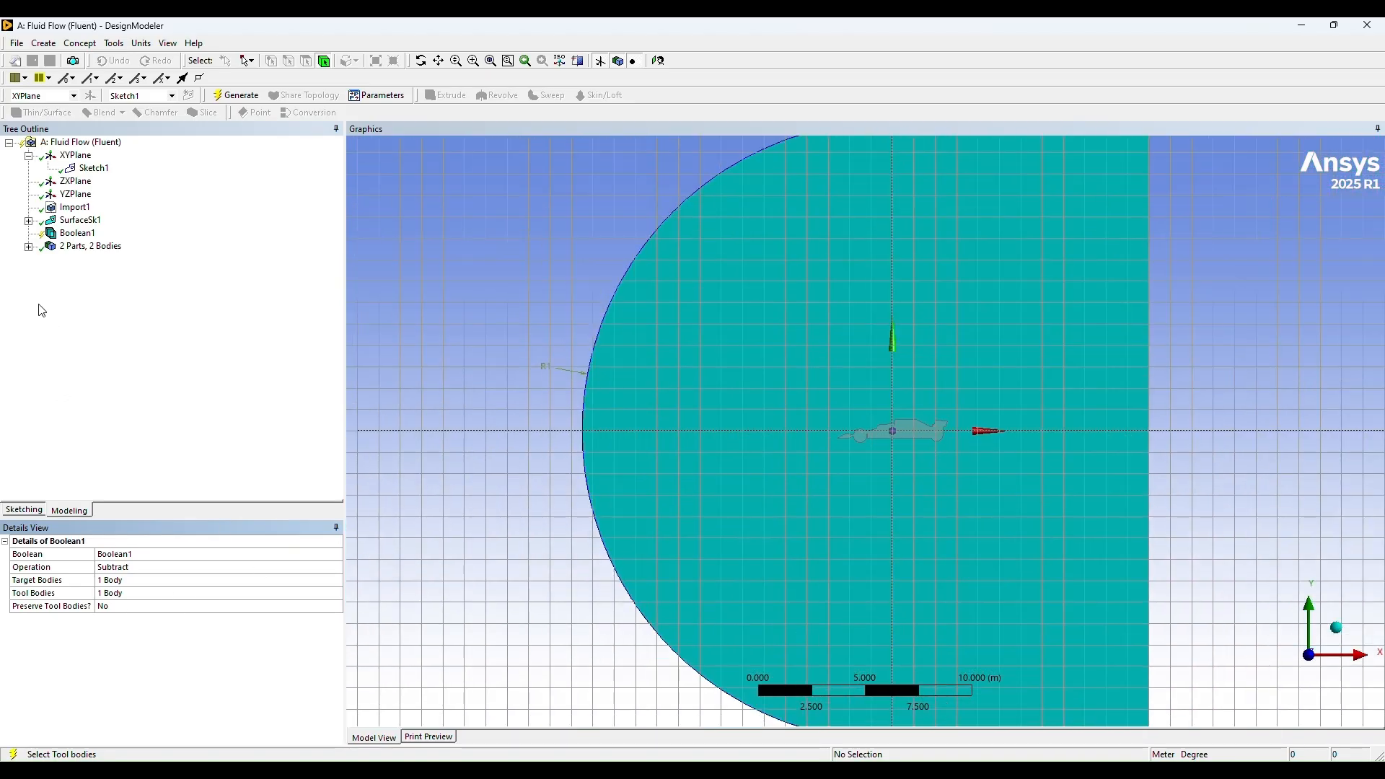
Generate the Boolean to cut the car profile out of the domain, and inspect the cutout
{"action": "right_click", "coordinate": [58, 233]}
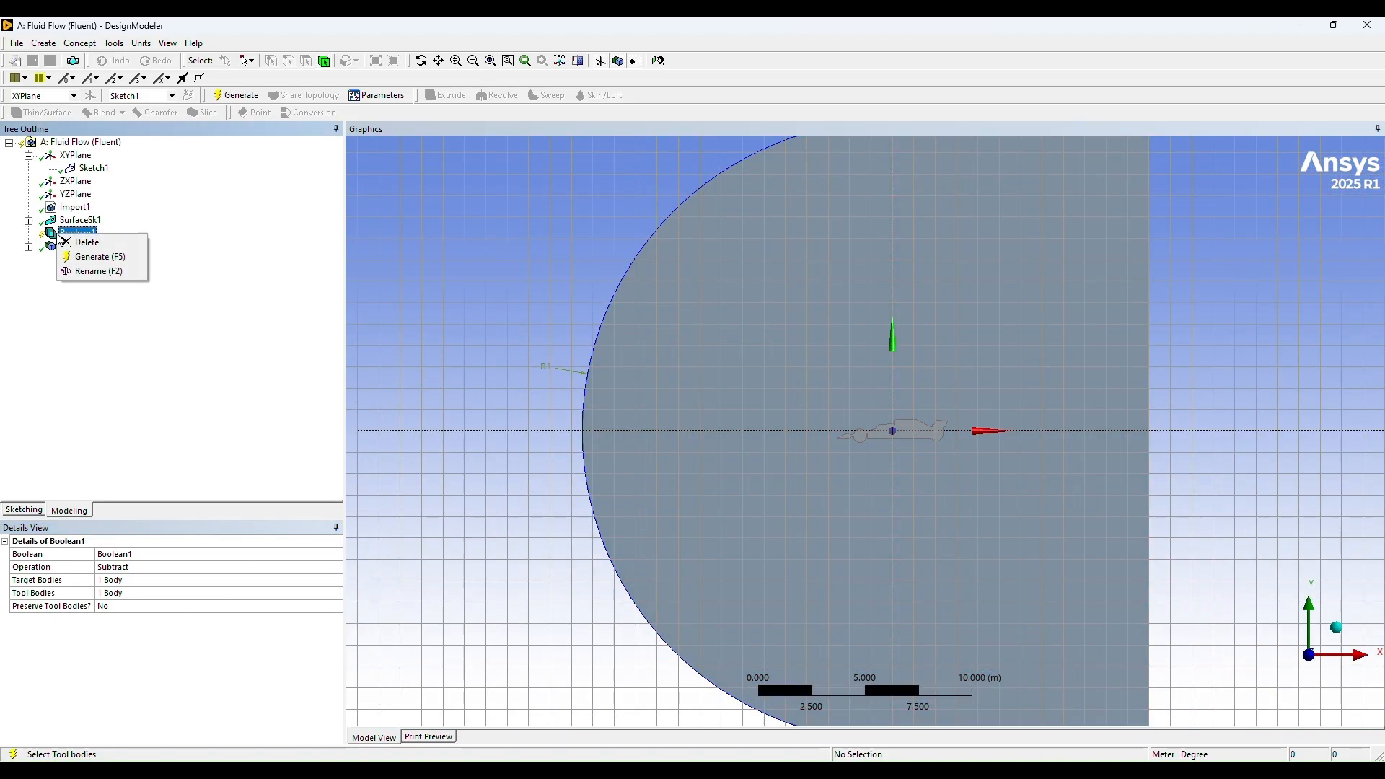
{"action": "left_click", "coordinate": [97, 257]}
{"action": "scroll", "coordinate": [980, 420], "scroll_direction": "up", "scroll_amount": 3}
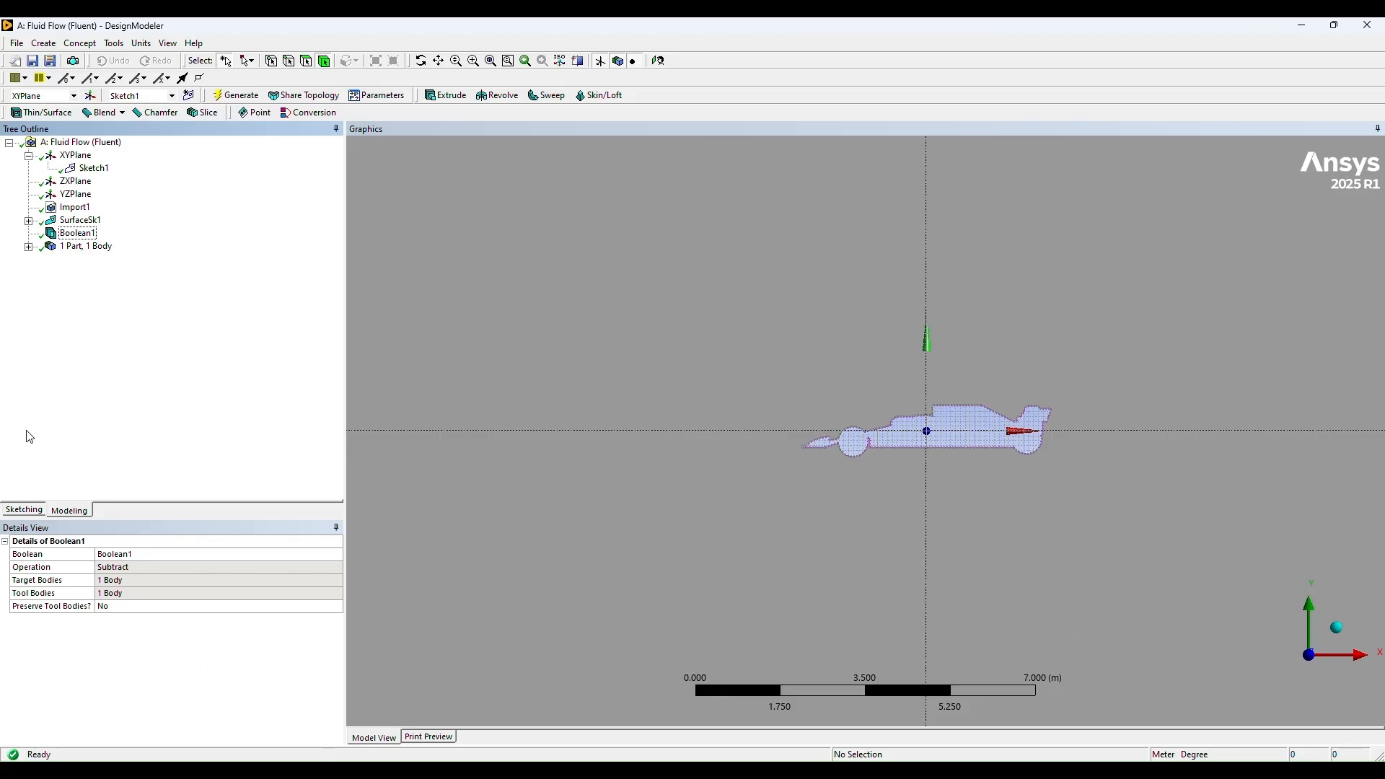
{"action": "scroll", "coordinate": [507, 391], "scroll_direction": "down", "scroll_amount": 3}
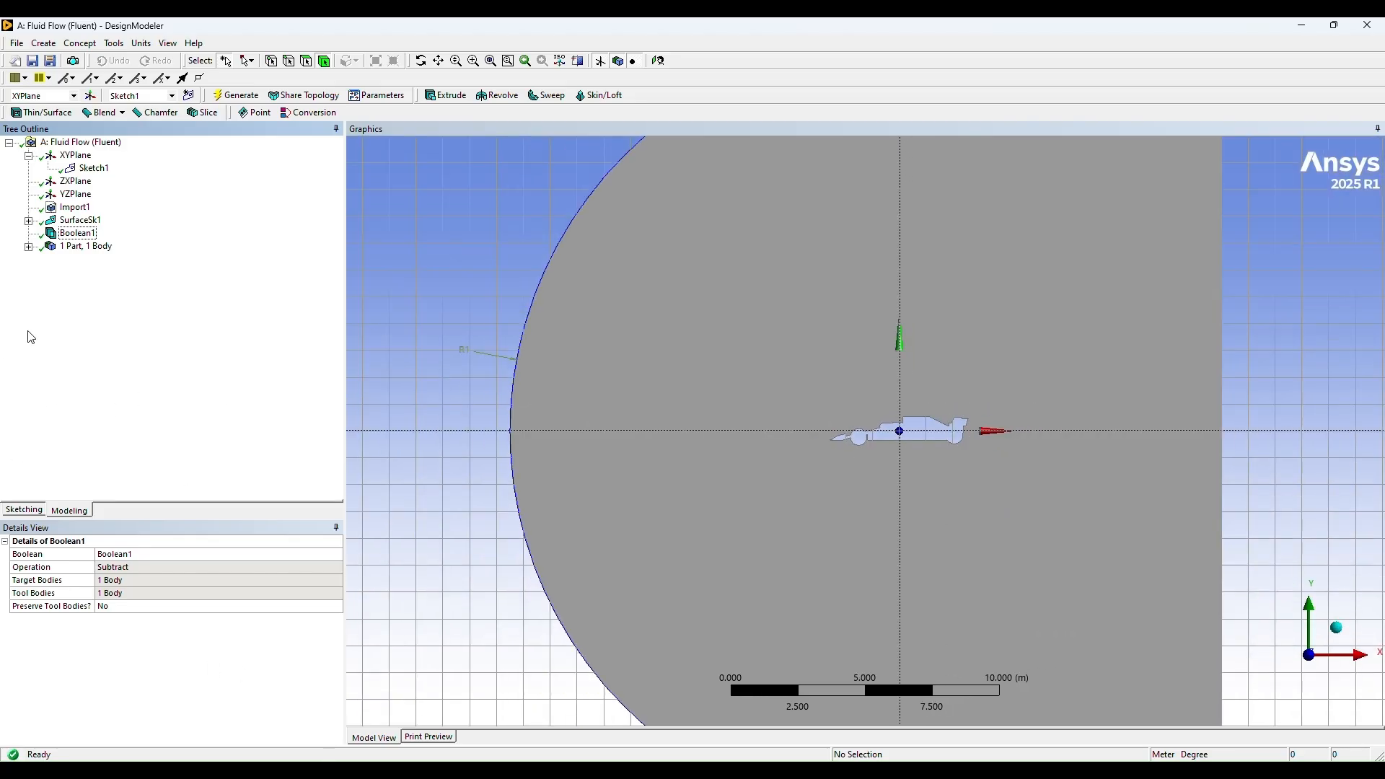
Set the remaining surface body's Fluid/Solid property to Fluid and regenerate the model
{"action": "left_click", "coordinate": [81, 221]}
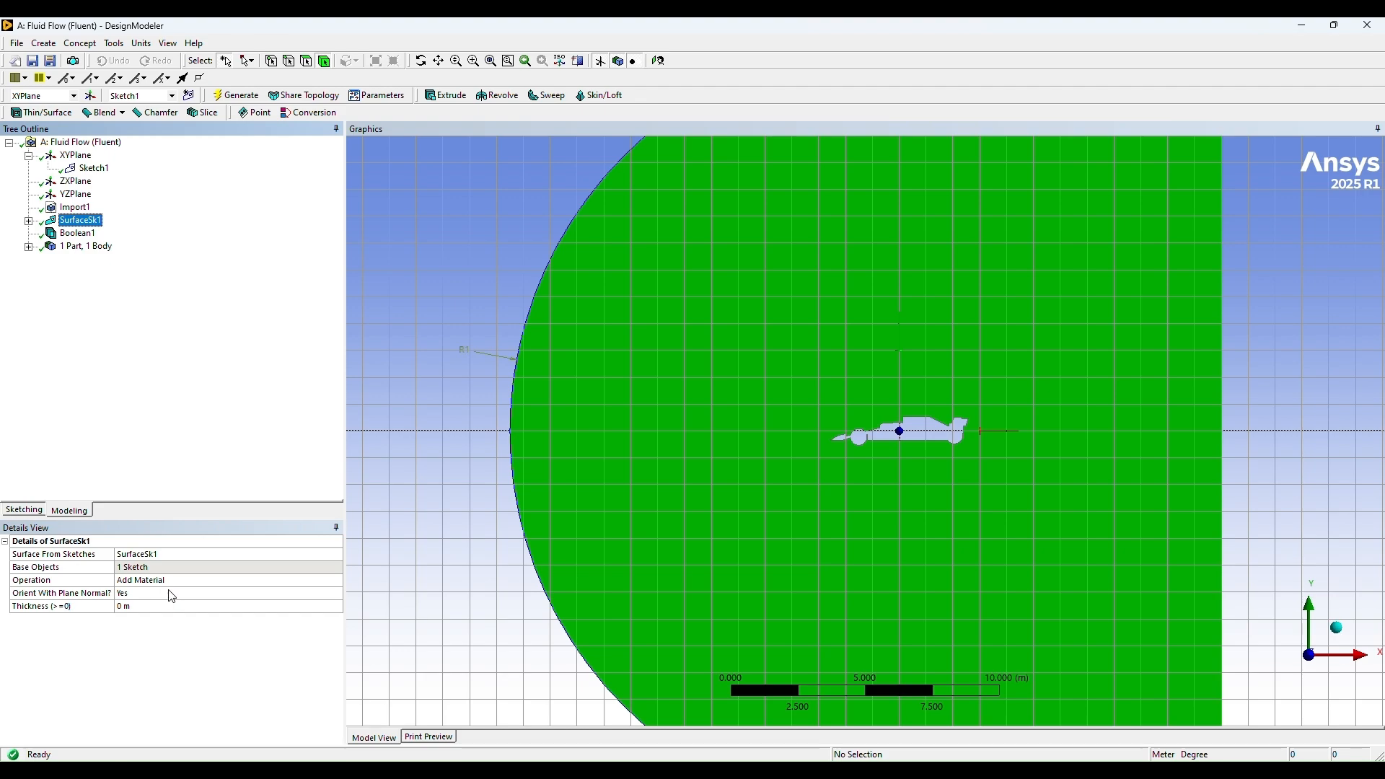
{"action": "left_click", "coordinate": [29, 247]}
{"action": "left_click", "coordinate": [103, 259]}
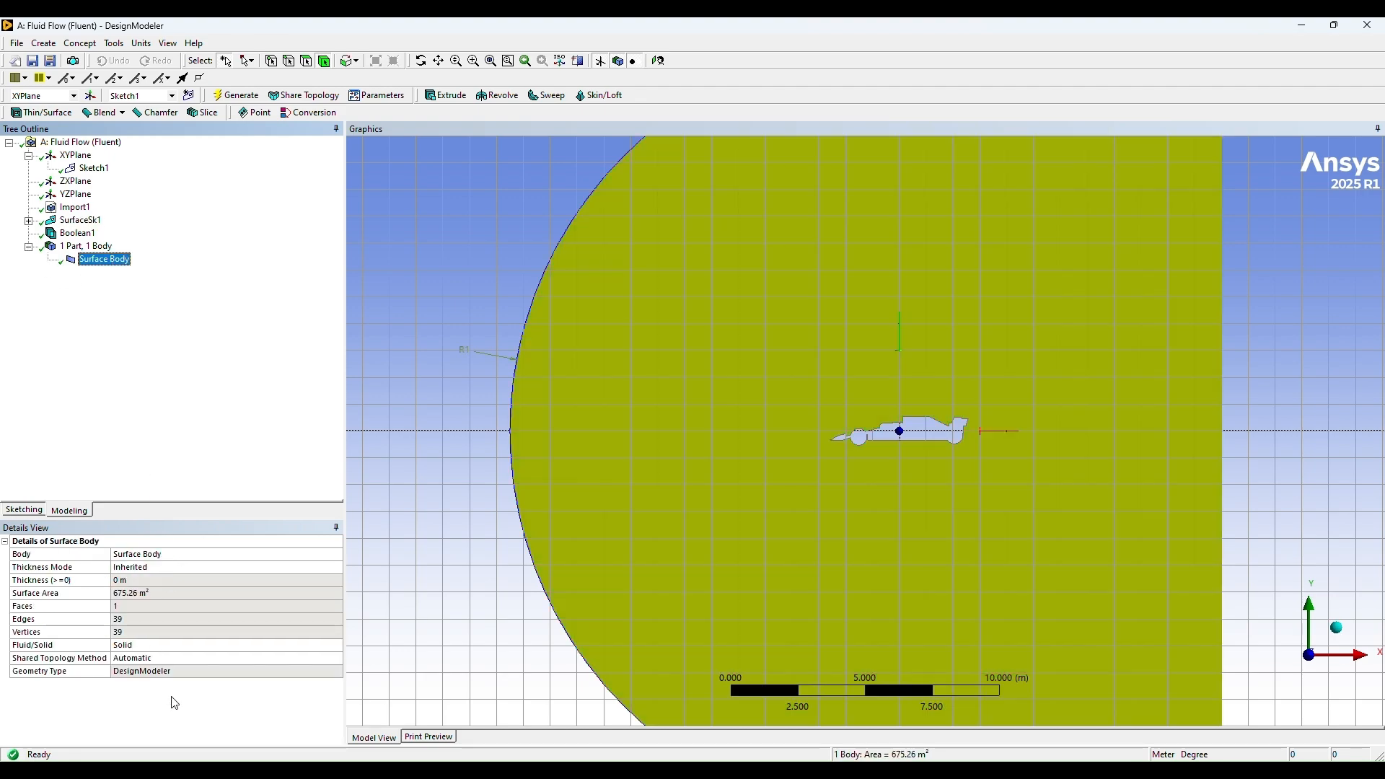
{"action": "left_click", "coordinate": [176, 646]}
{"action": "left_click", "coordinate": [336, 645]}
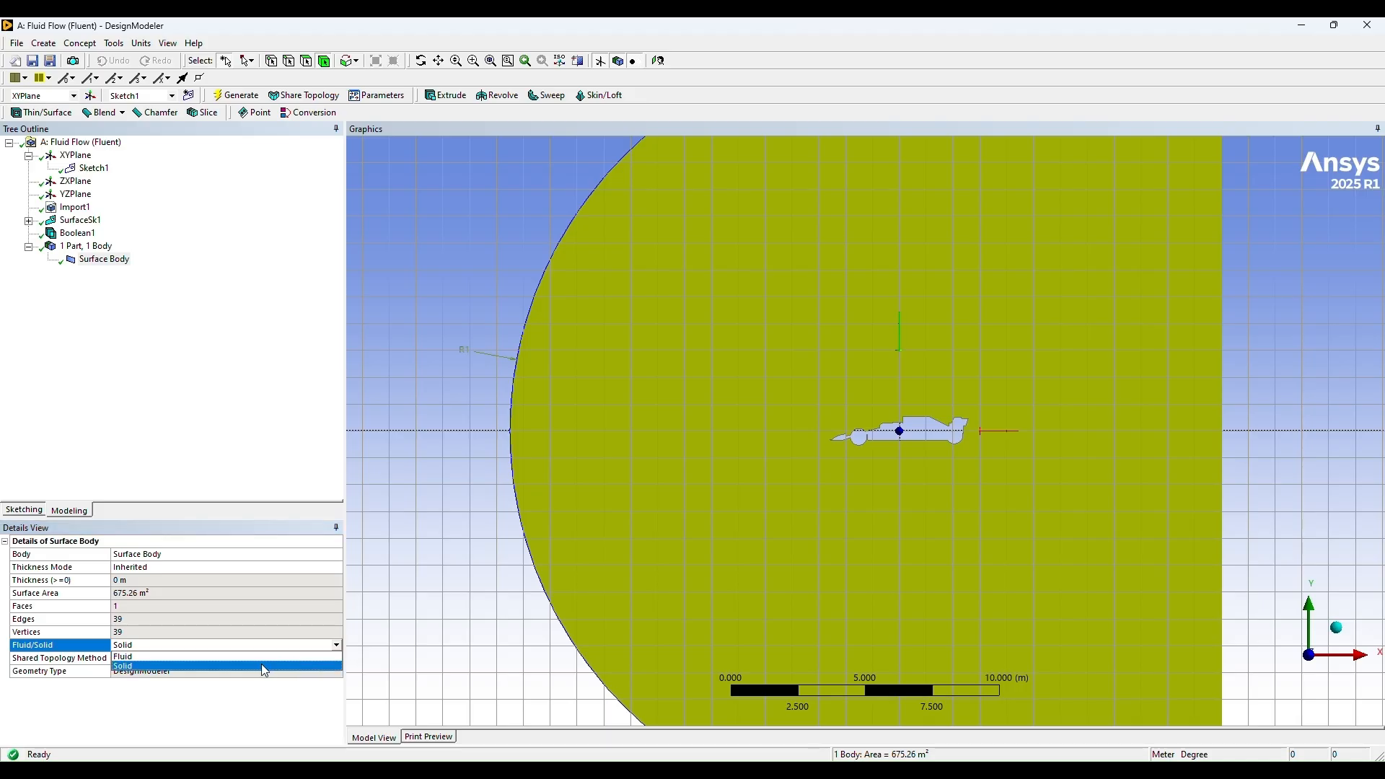
{"action": "left_click", "coordinate": [249, 669]}
{"action": "left_click", "coordinate": [402, 616]}
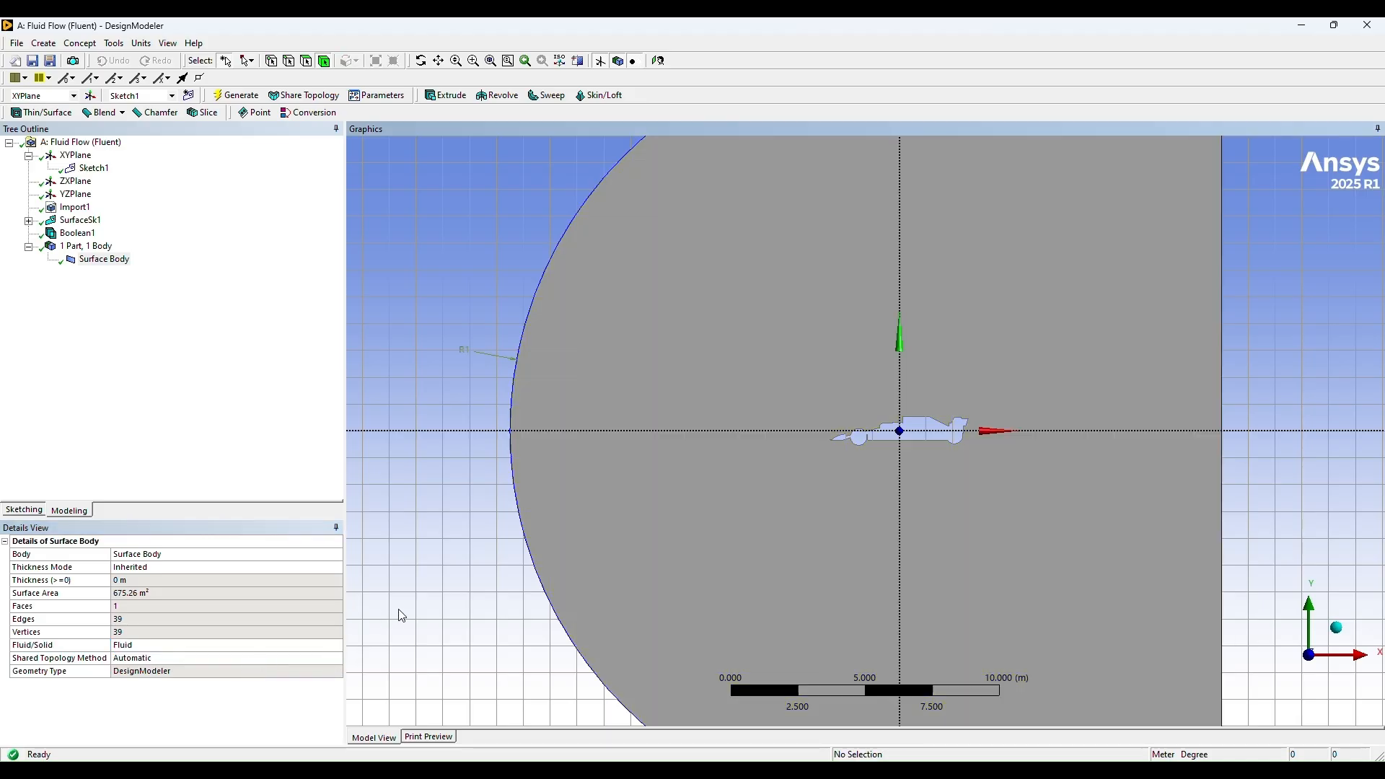
{"action": "key", "text": "F7"}
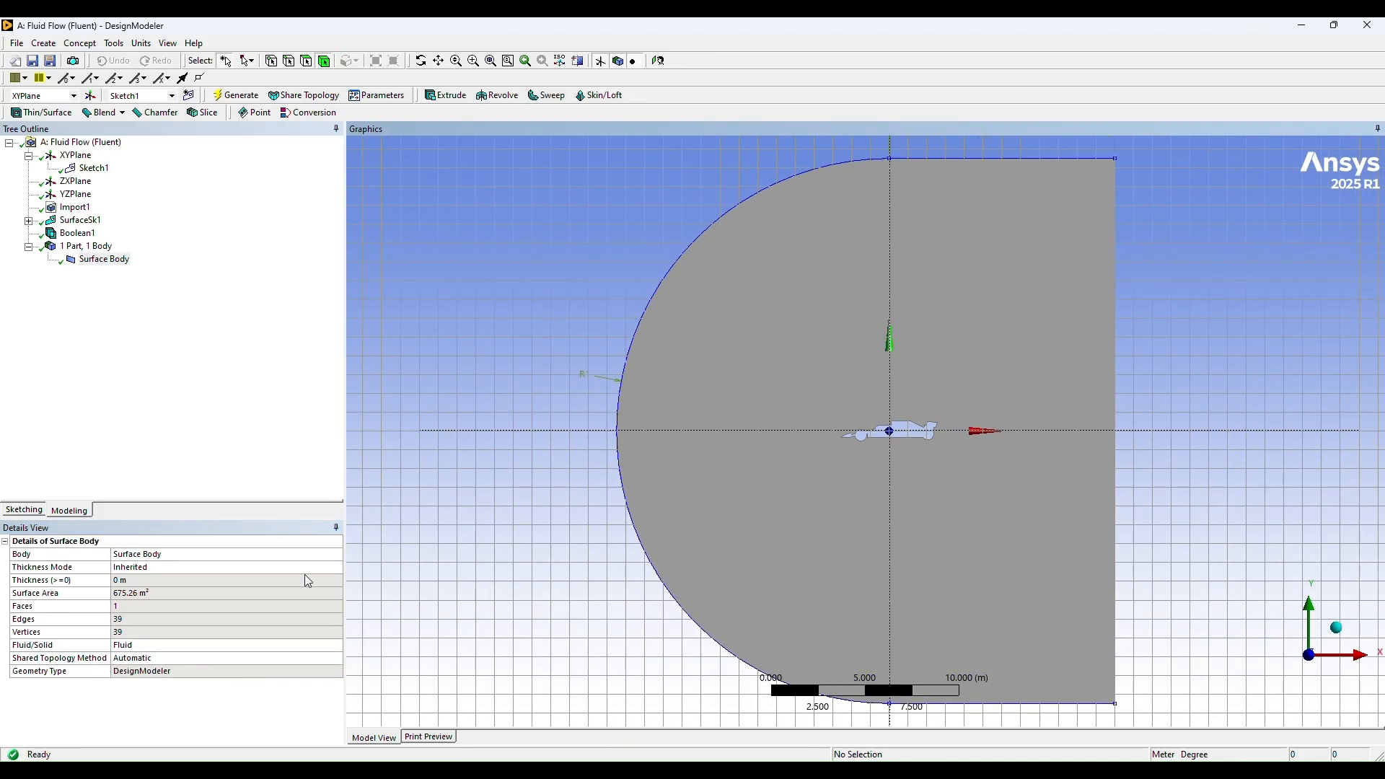
{"action": "left_click", "coordinate": [156, 648]}
{"action": "left_click", "coordinate": [336, 646]}
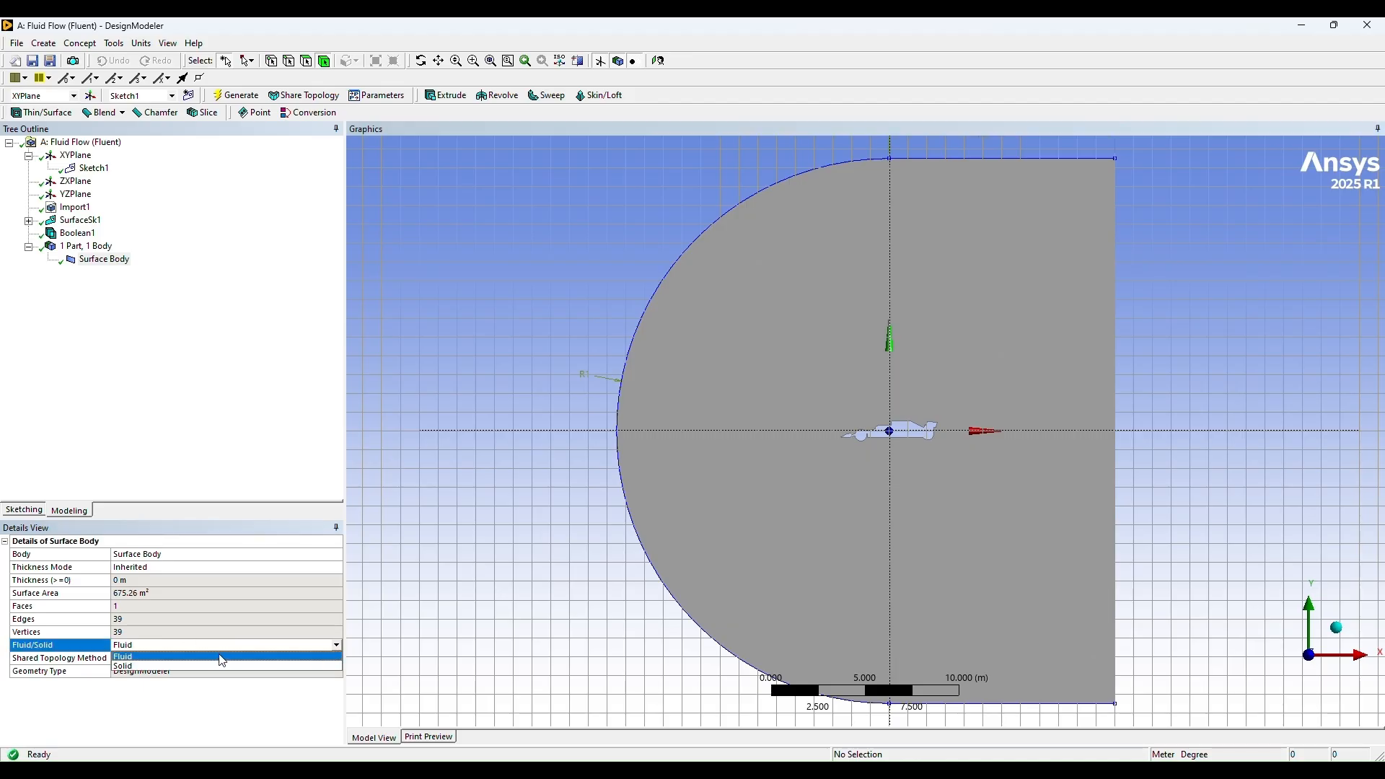
{"action": "left_click", "coordinate": [185, 657]}
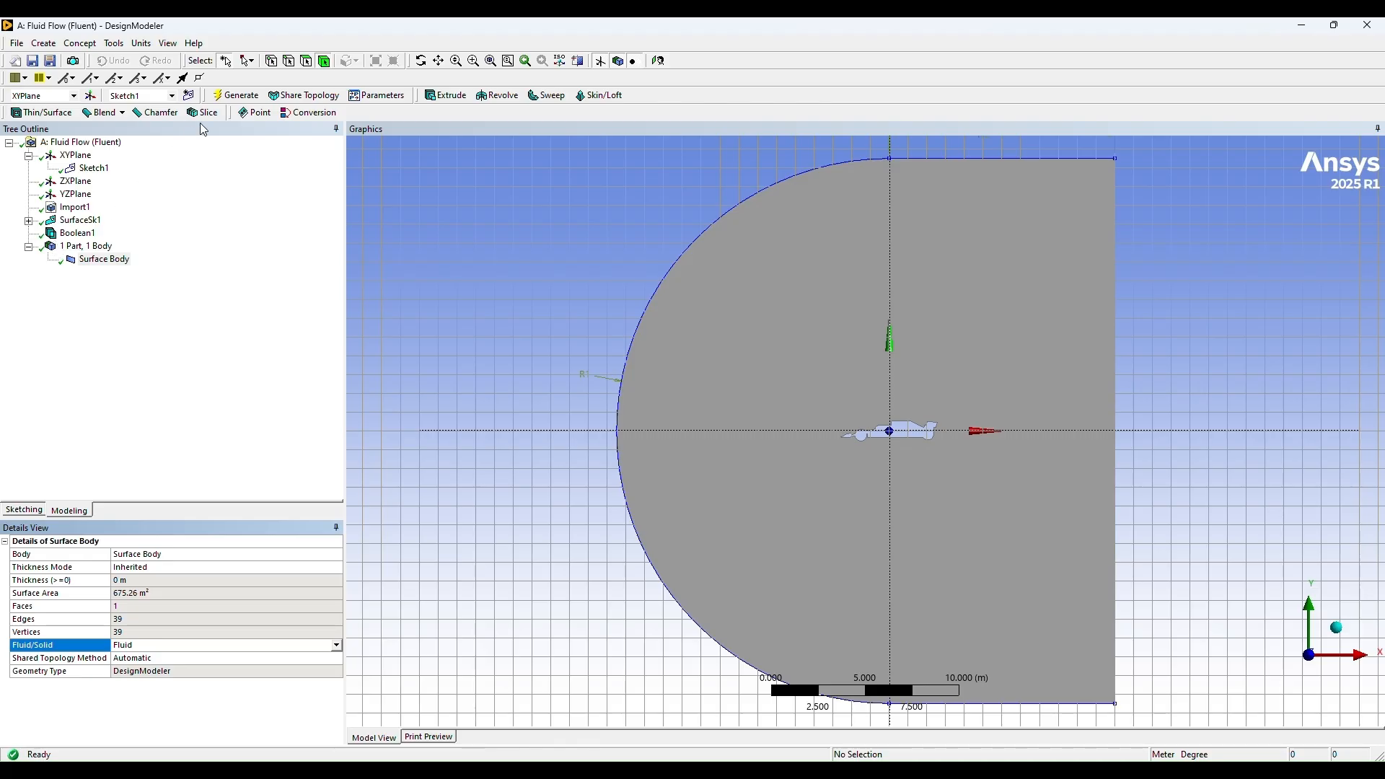
{"action": "left_click", "coordinate": [232, 99]}
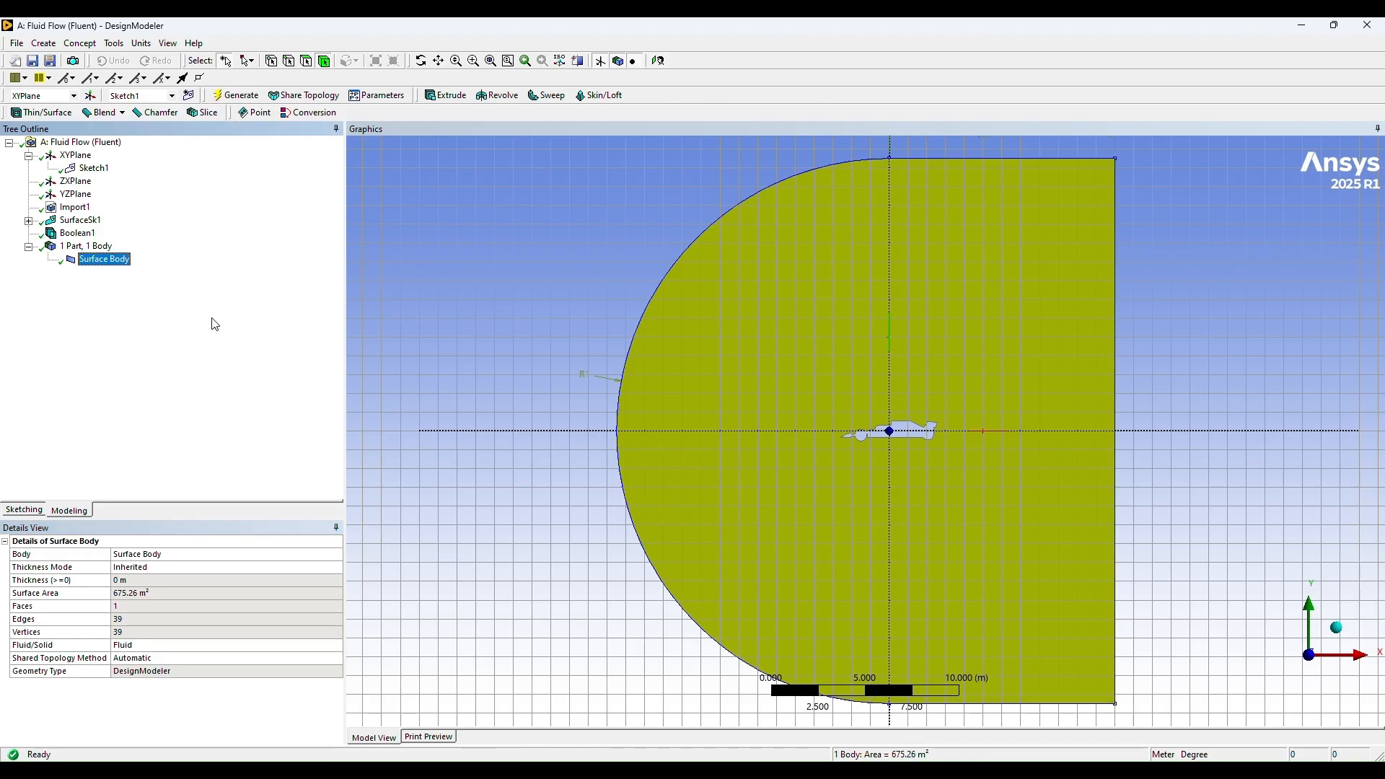
{"action": "left_click", "coordinate": [557, 271]}
{"action": "scroll", "coordinate": [1162, 347], "scroll_direction": "down", "scroll_amount": 2}
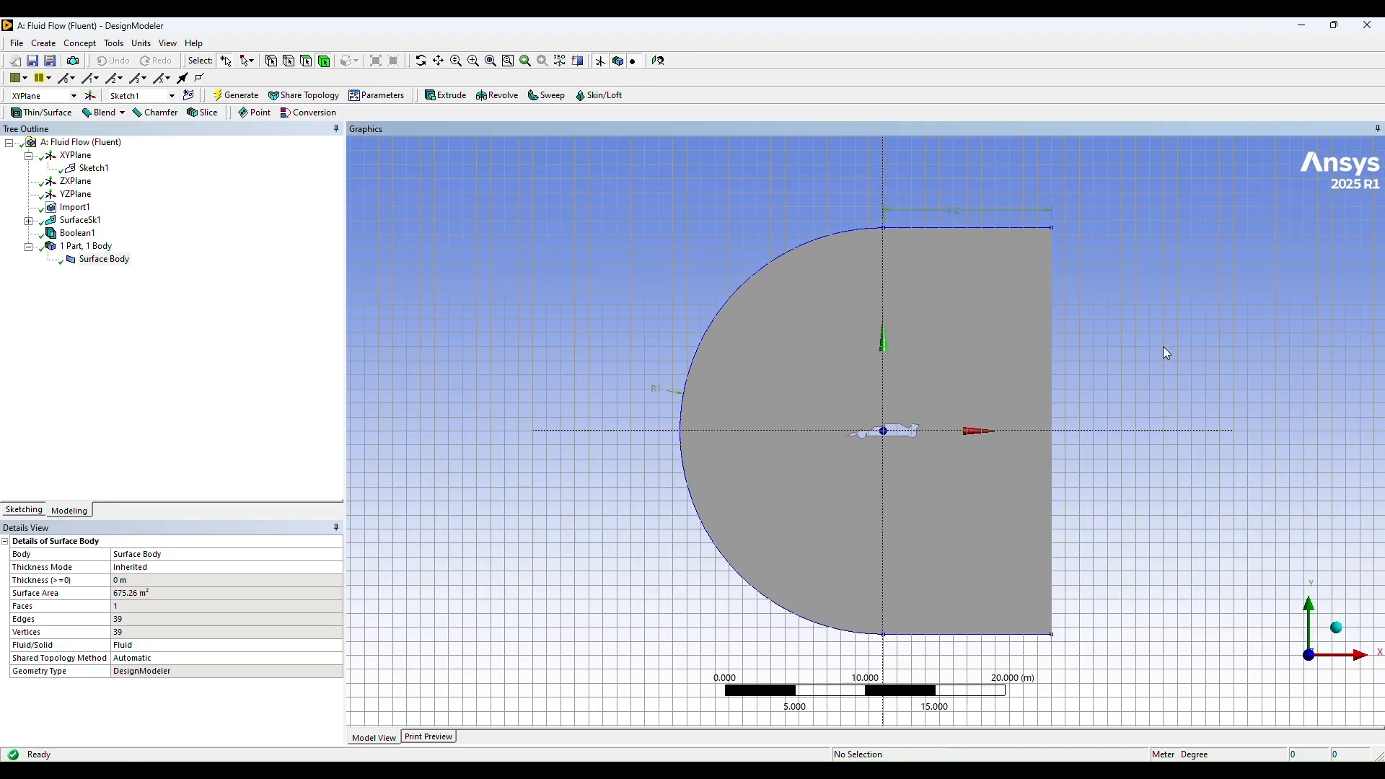
{"action": "scroll", "coordinate": [1163, 347], "scroll_direction": "up", "scroll_amount": 2}
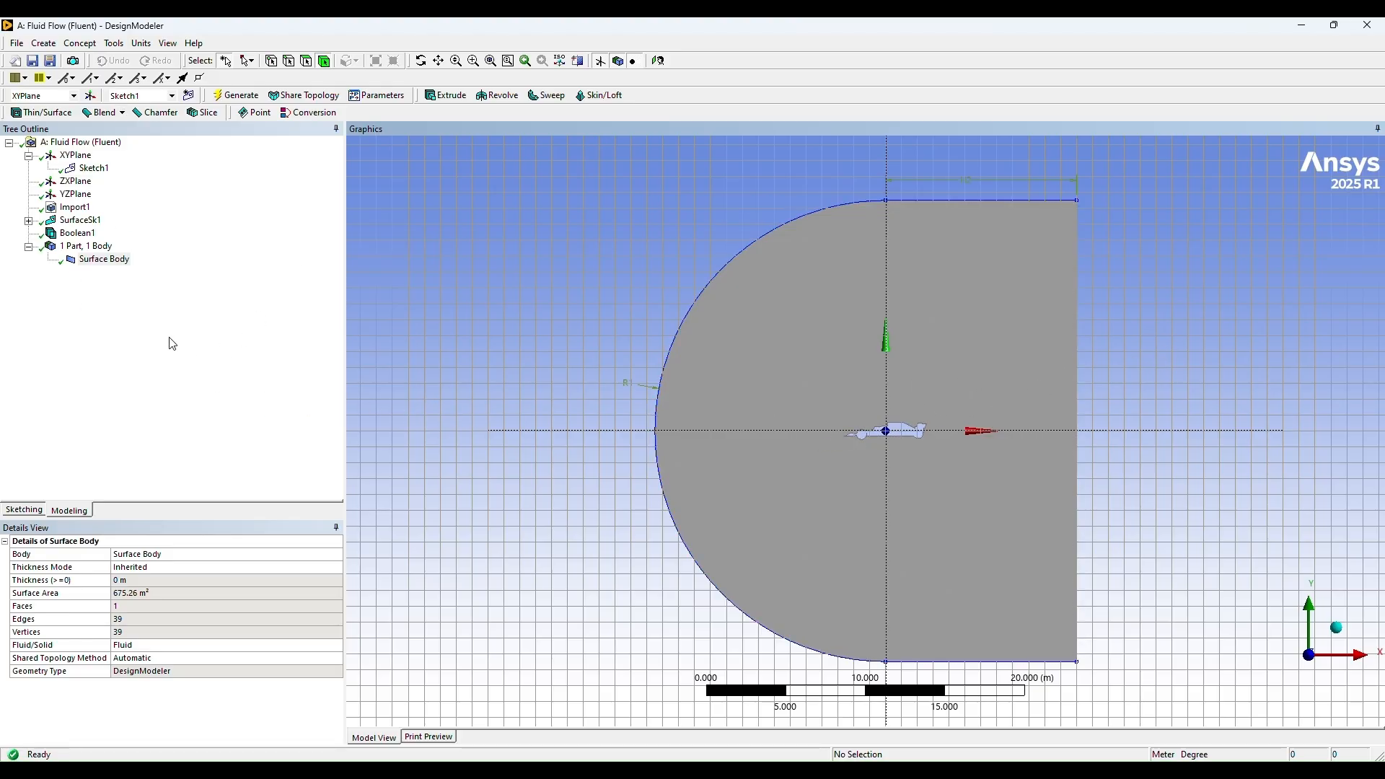
{"action": "left_click", "coordinate": [28, 155]}
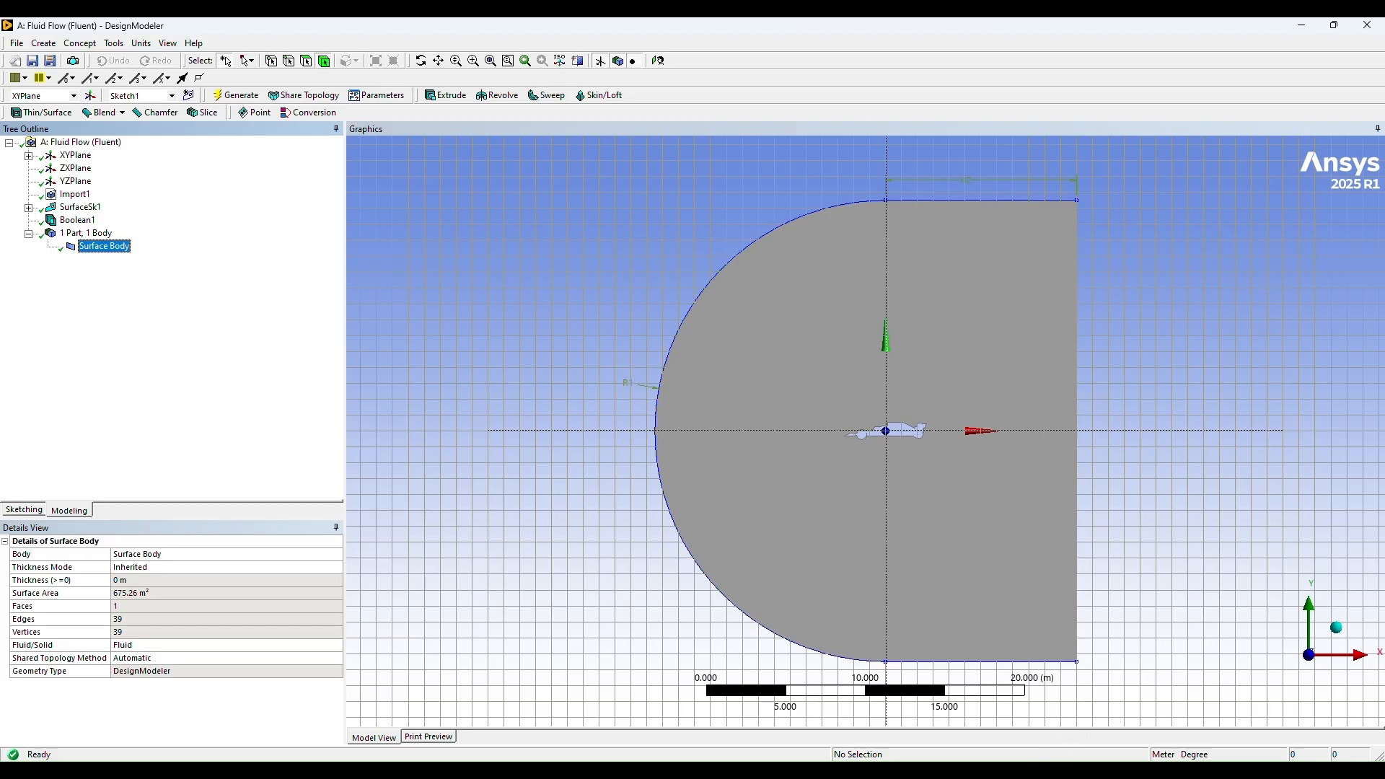
Switch to the Workbench project and save it to the Desktop as "CFD F1 2D ANALYSIS"
{"action": "mouse_move", "coordinate": [846, 766]}
{"action": "left_click", "coordinate": [841, 721]}
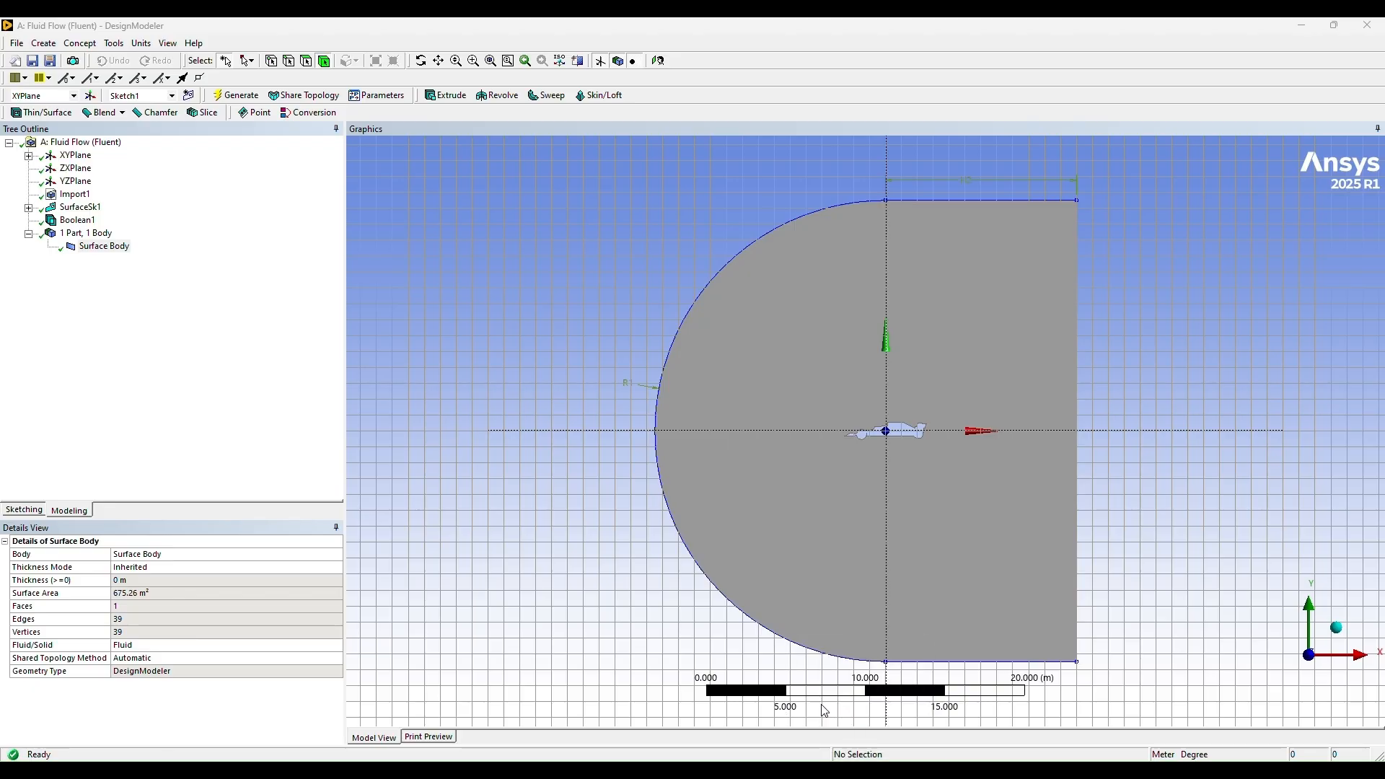
{"action": "mouse_move", "coordinate": [848, 767]}
{"action": "left_click", "coordinate": [849, 721]}
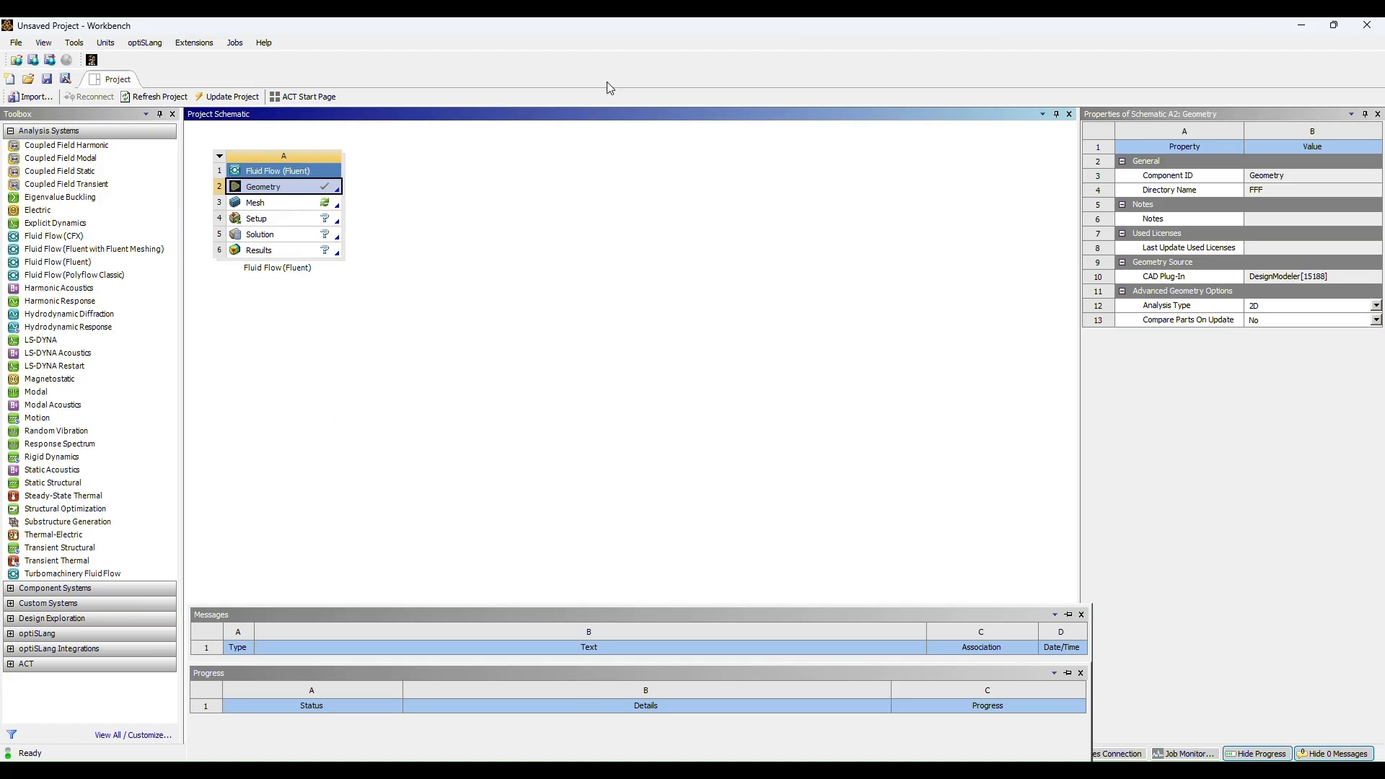
{"action": "left_click", "coordinate": [219, 41]}
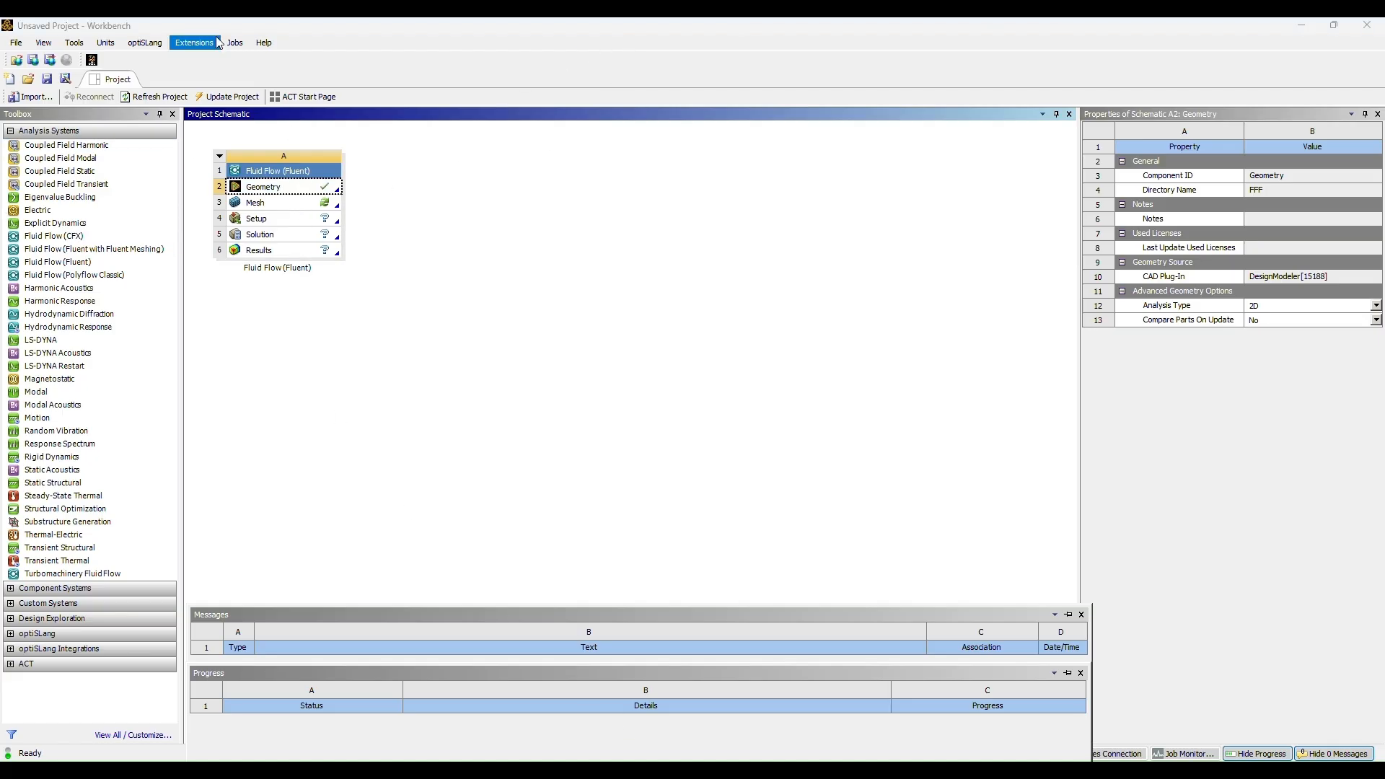
{"action": "left_click", "coordinate": [15, 42]}
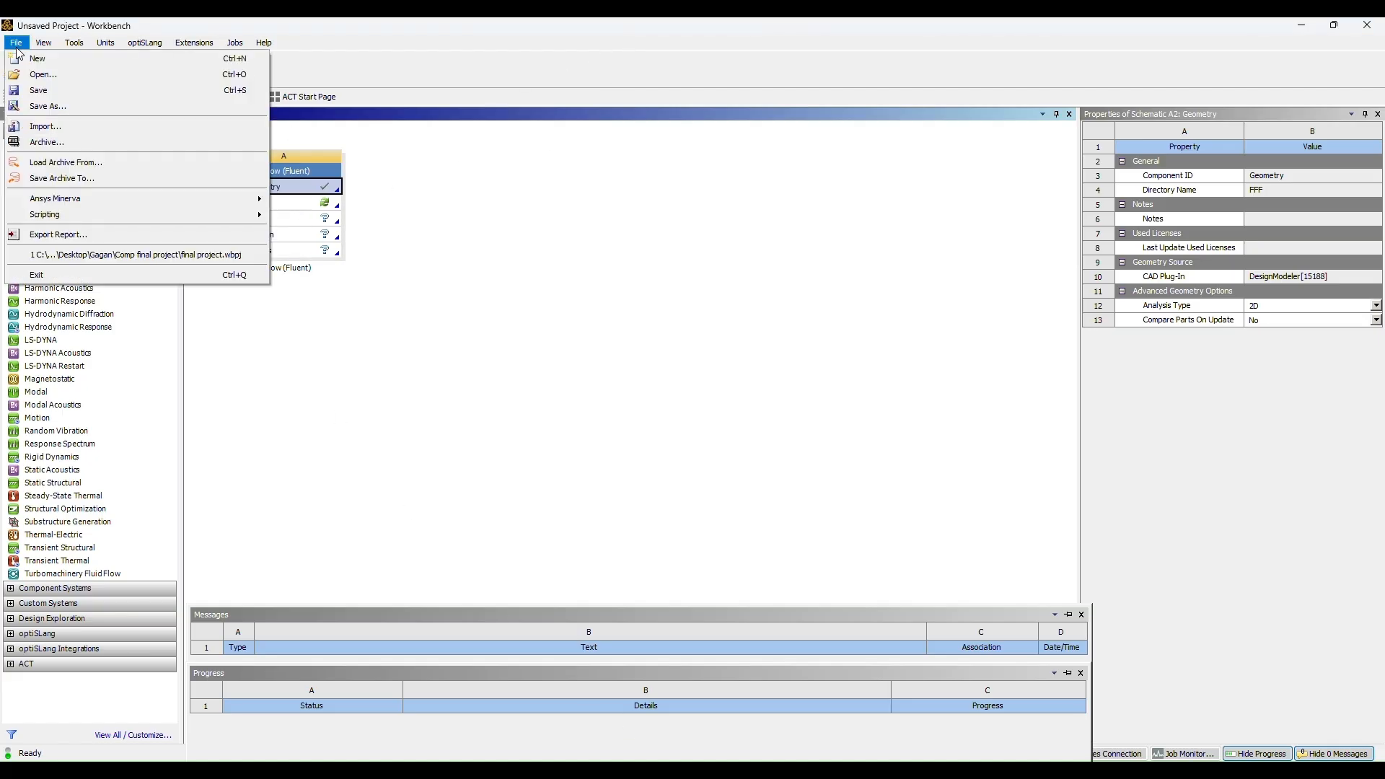
{"action": "left_click", "coordinate": [78, 114]}
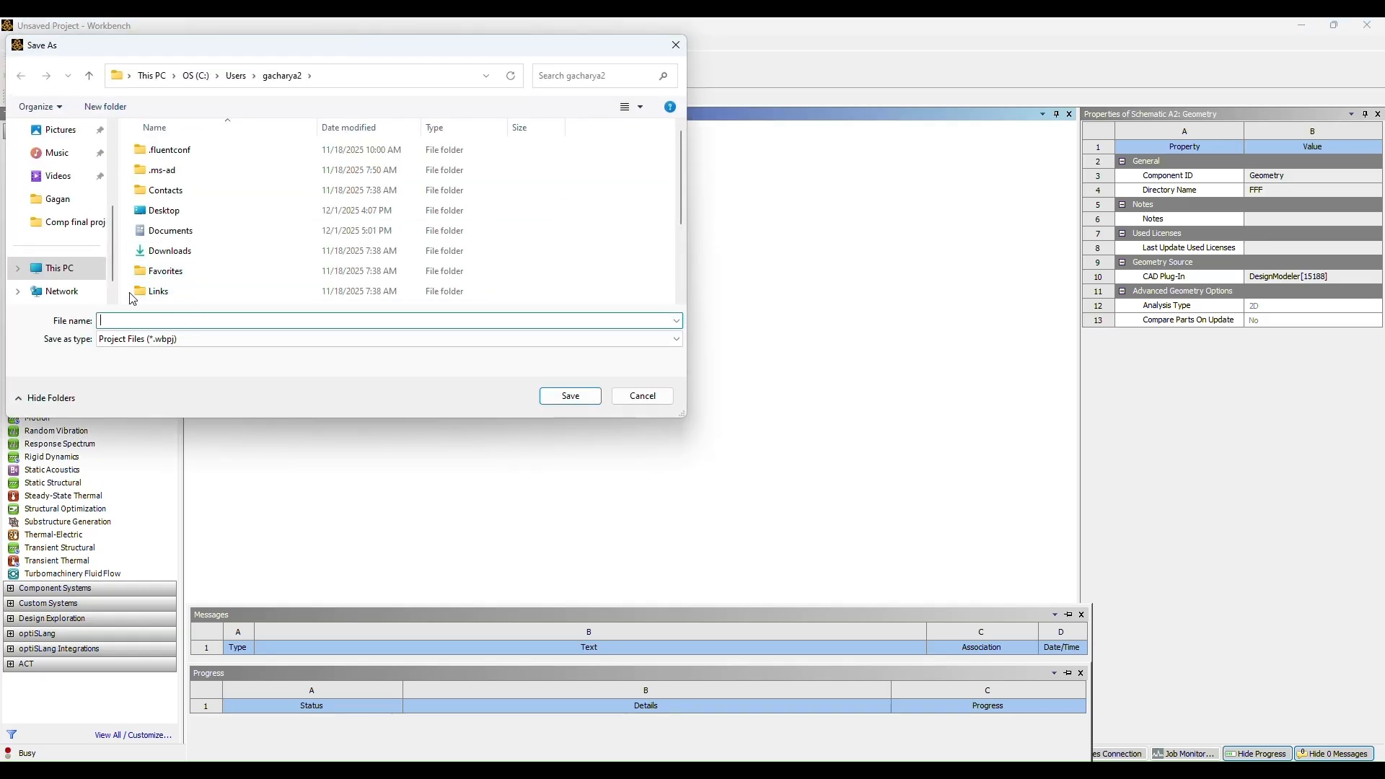
{"action": "scroll", "coordinate": [72, 224], "scroll_direction": "up", "scroll_amount": 5}
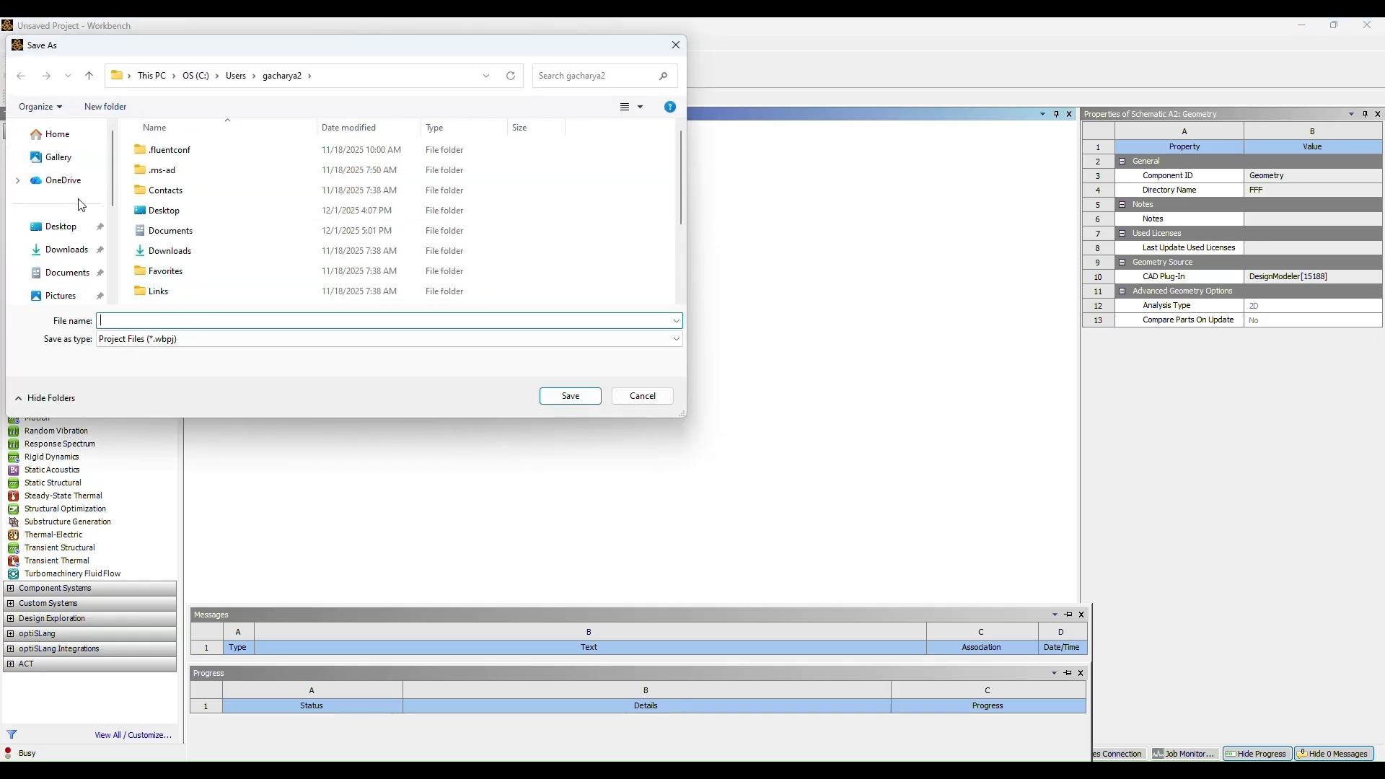
{"action": "left_click", "coordinate": [60, 227]}
{"action": "left_click", "coordinate": [197, 347]}
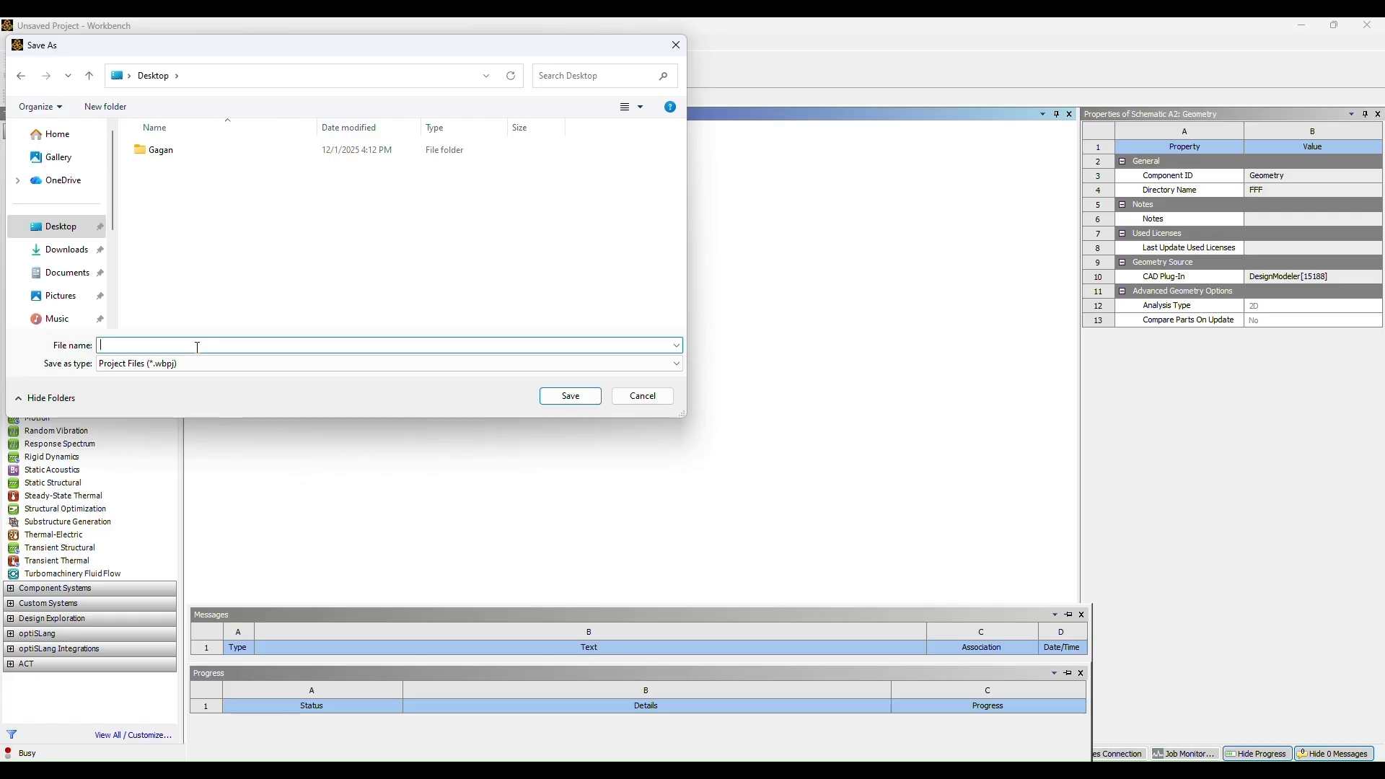
{"action": "type", "text": "CFD F1 2D ANALYSIS"}
{"action": "key", "text": "Return"}
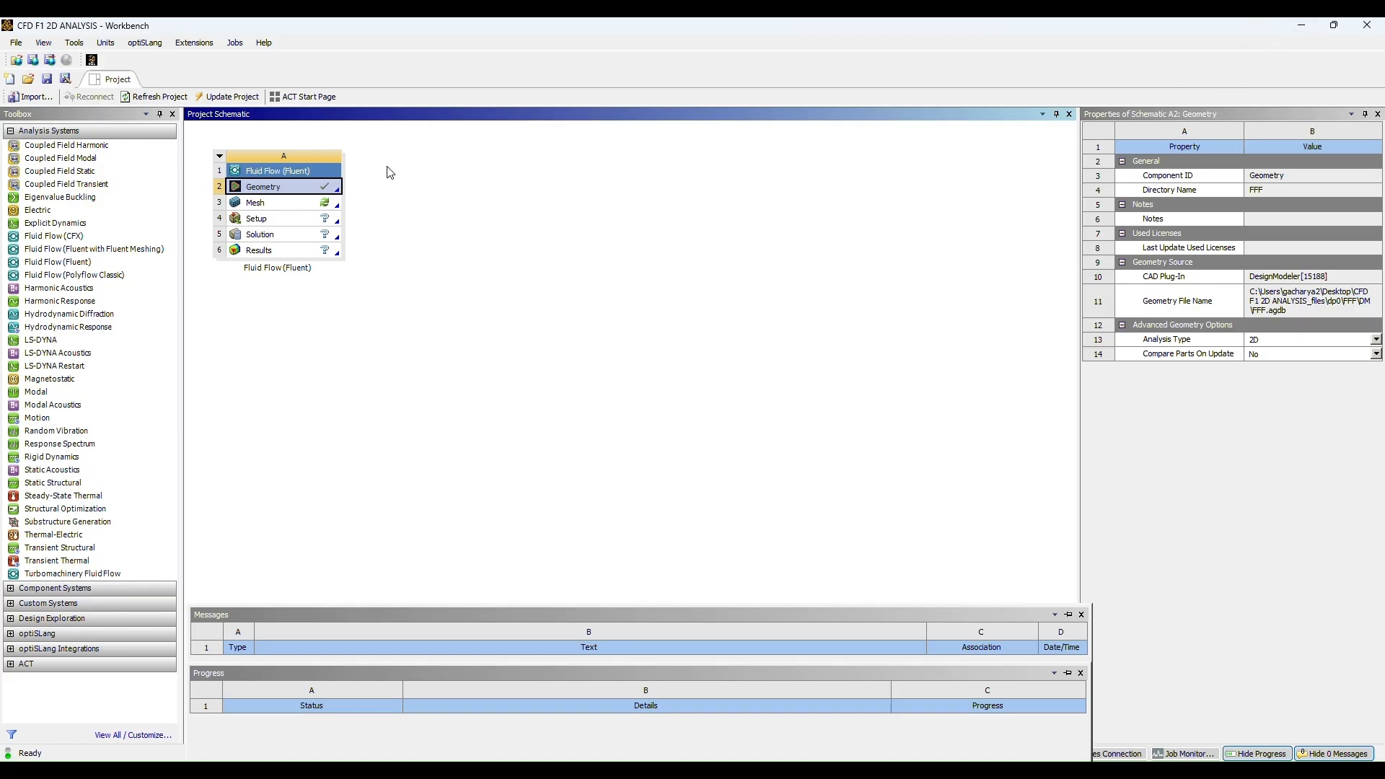
Open the Fluid Flow (Fluent) system's mesh in Ansys Meshing and view the domain around the car
{"action": "left_click", "coordinate": [282, 204]}
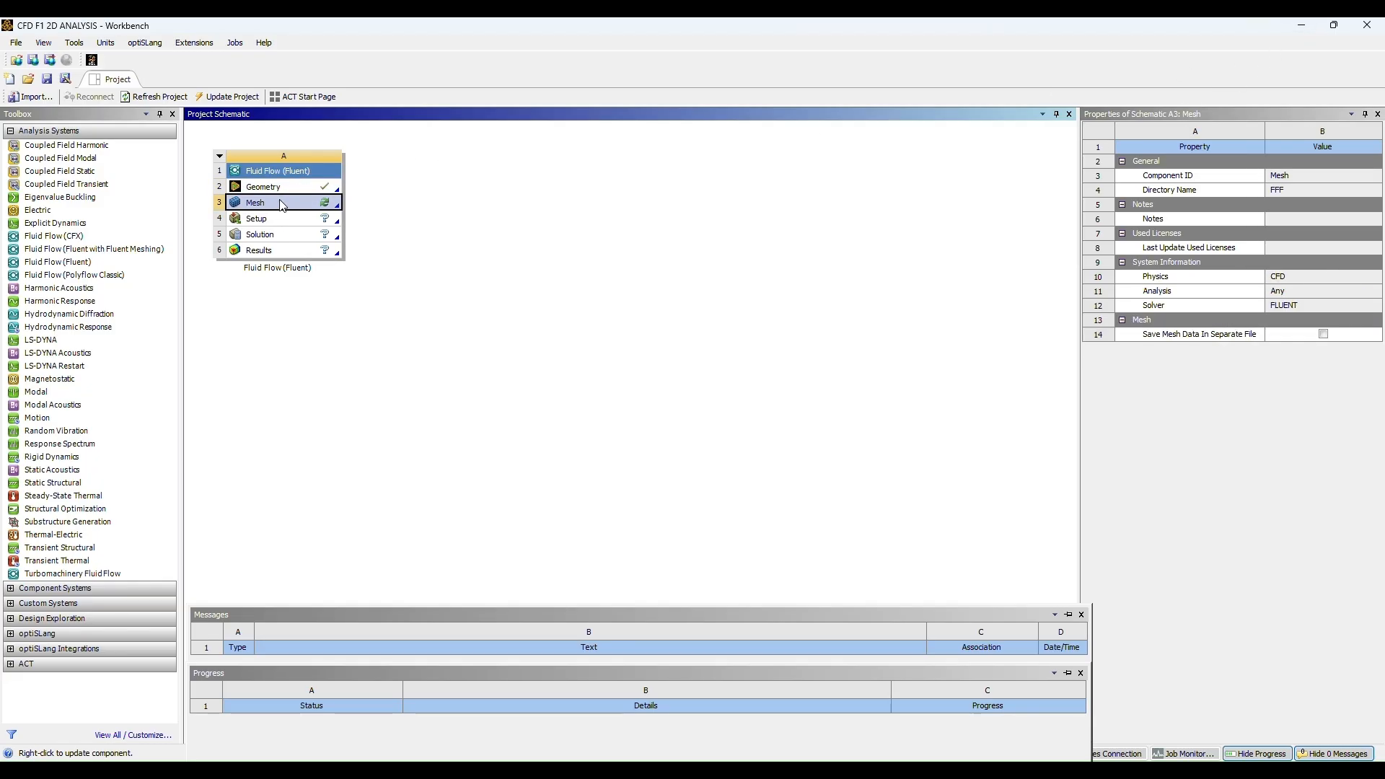
{"action": "double_click", "coordinate": [281, 203]}
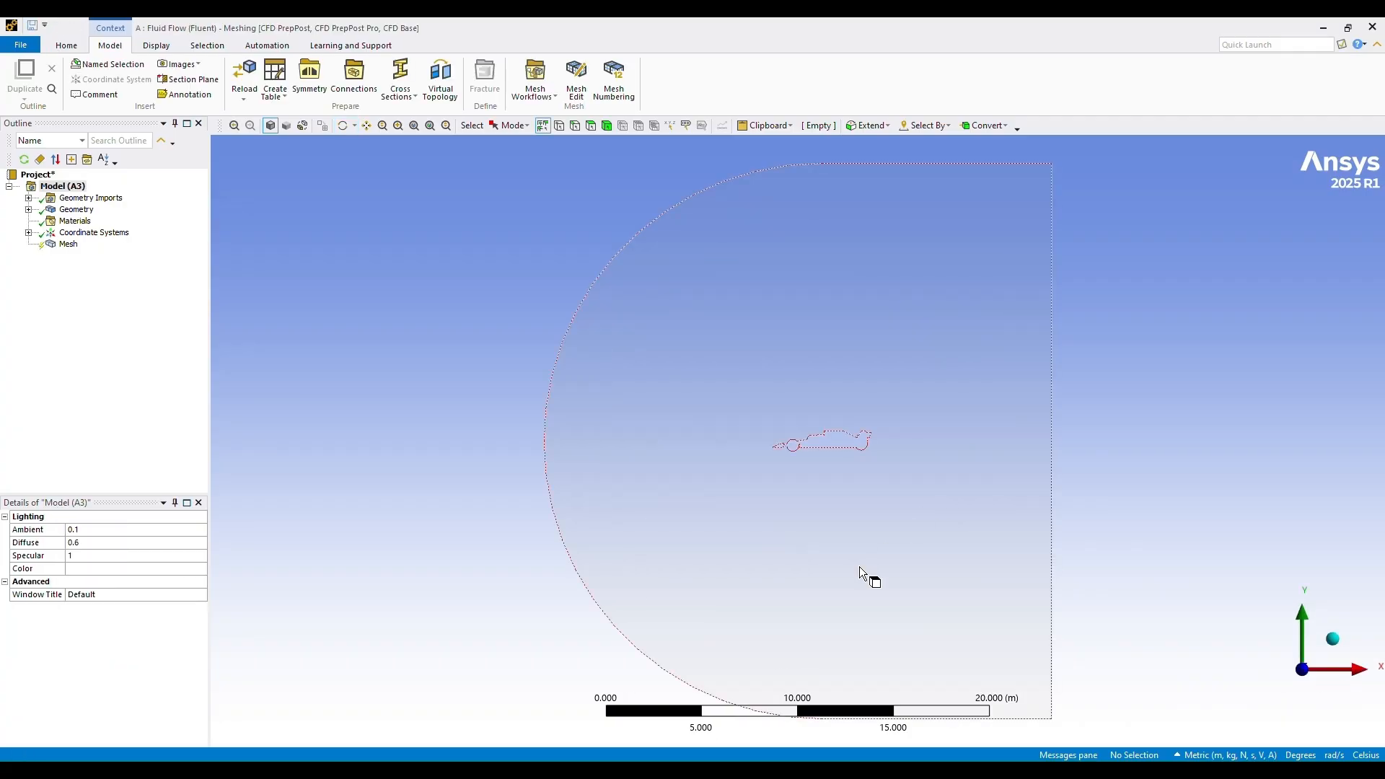
{"action": "scroll", "coordinate": [859, 565], "scroll_direction": "up", "scroll_amount": 3}
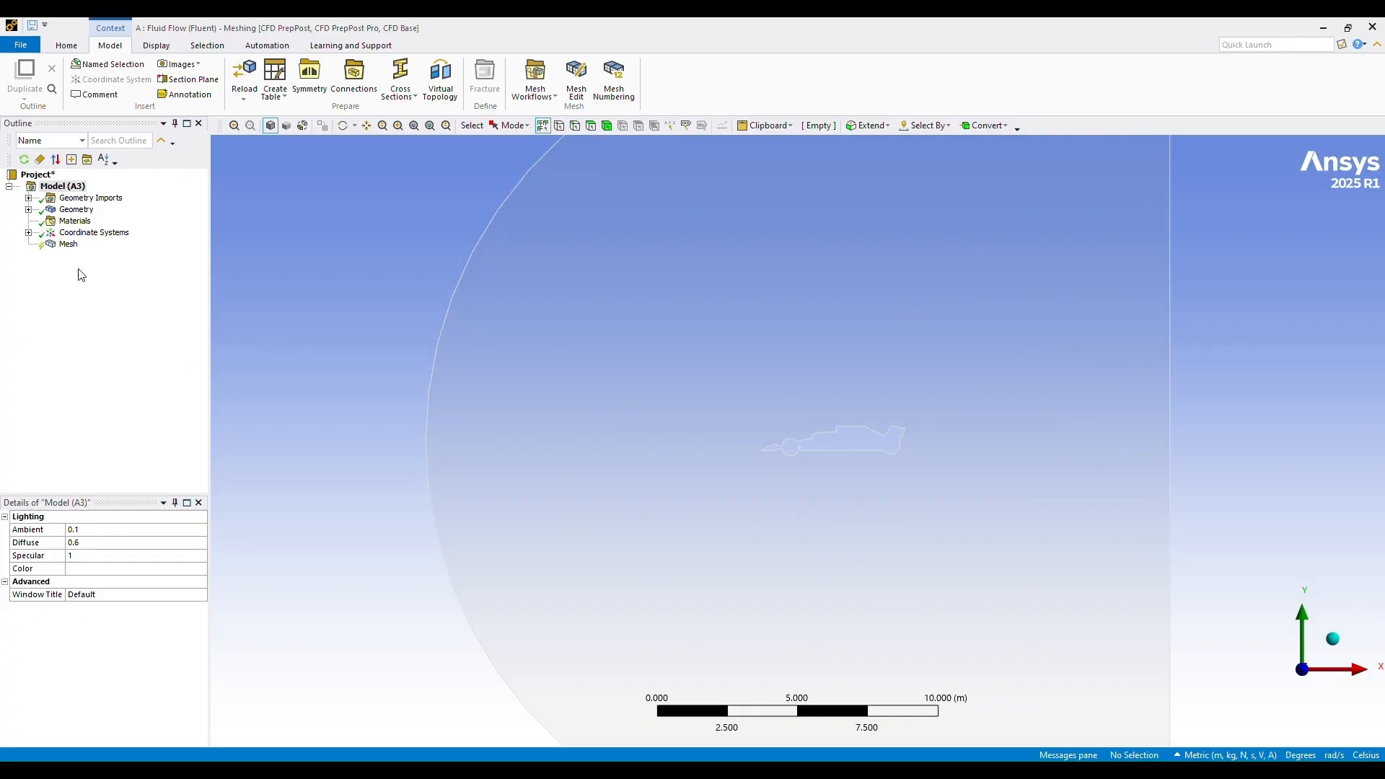
{"action": "scroll", "coordinate": [770, 461], "scroll_direction": "down", "scroll_amount": 4}
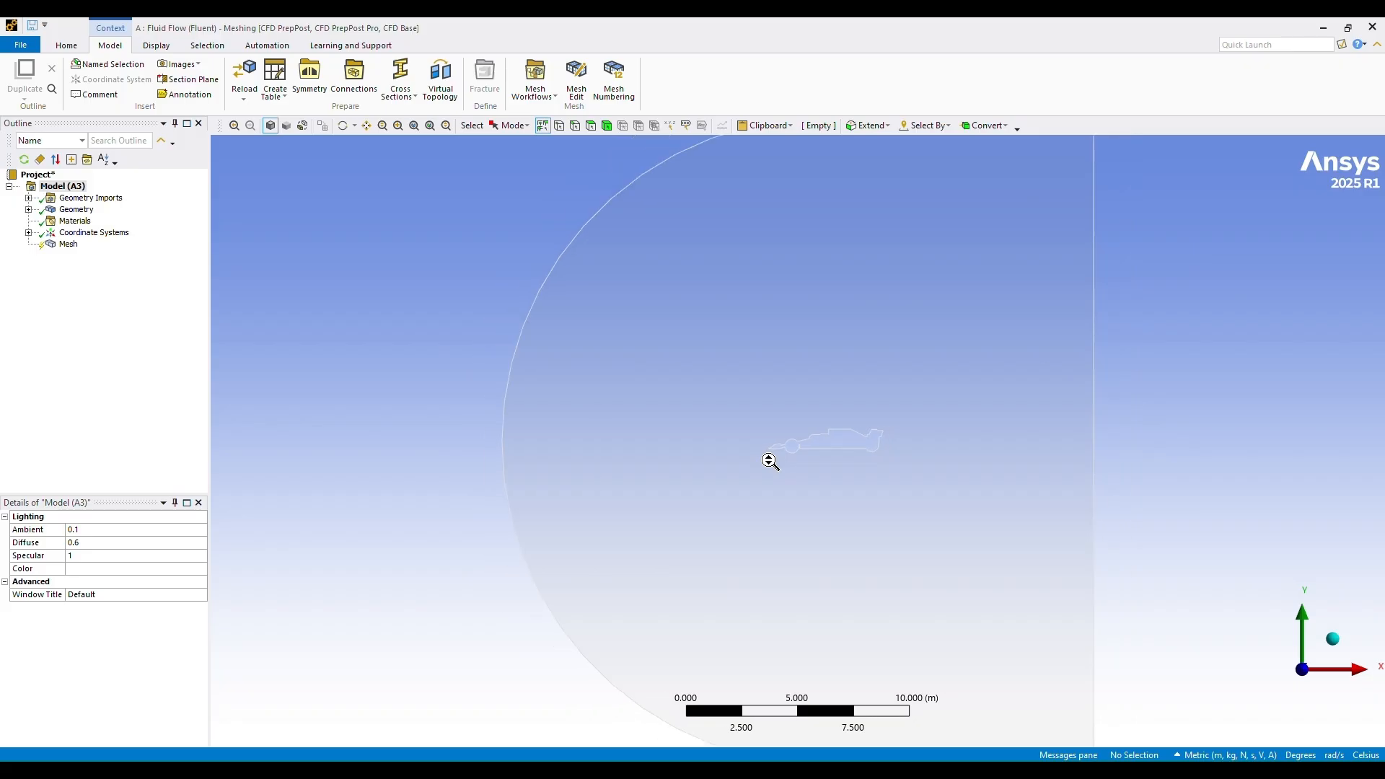
{"action": "scroll", "coordinate": [770, 462], "scroll_direction": "up", "scroll_amount": 2}
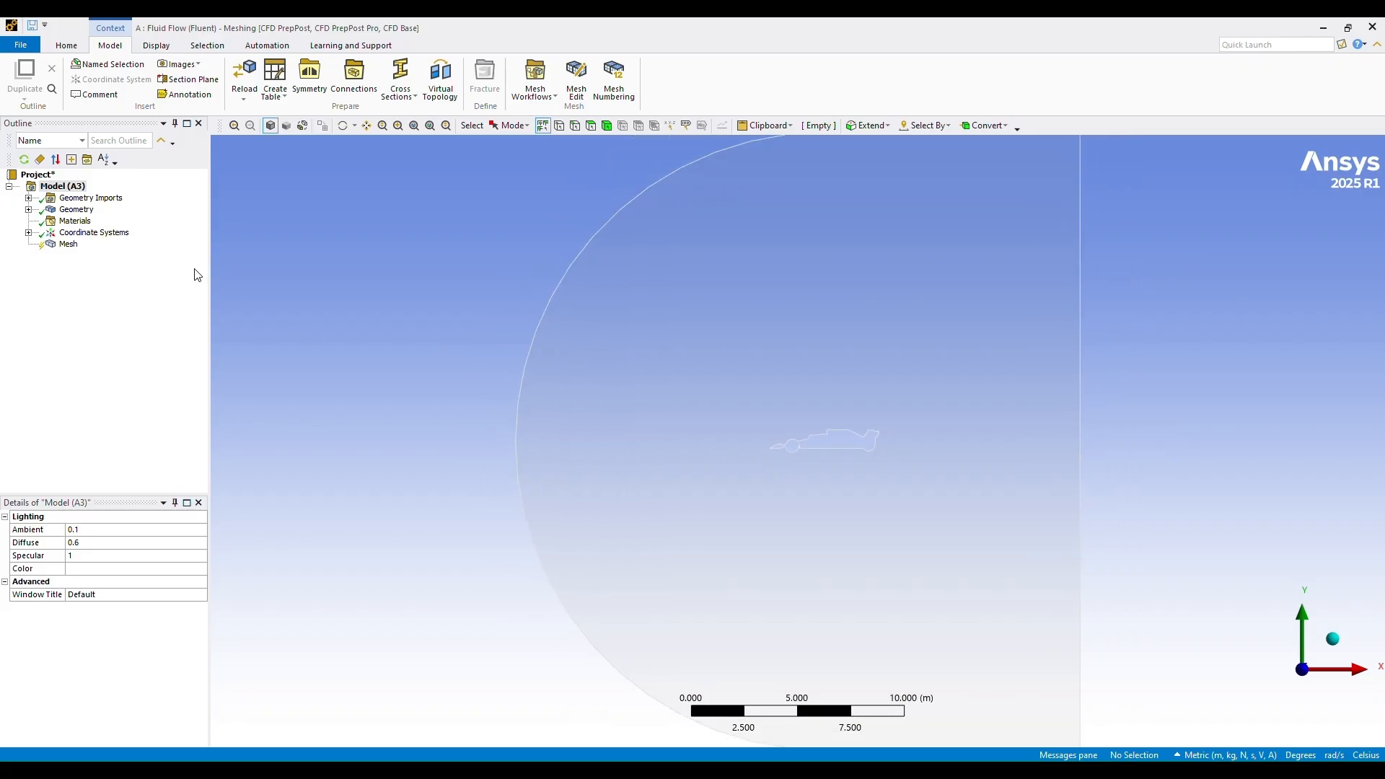
Insert a Method control under Mesh and scope it to the fluid domain's surface body
{"action": "right_click", "coordinate": [60, 249]}
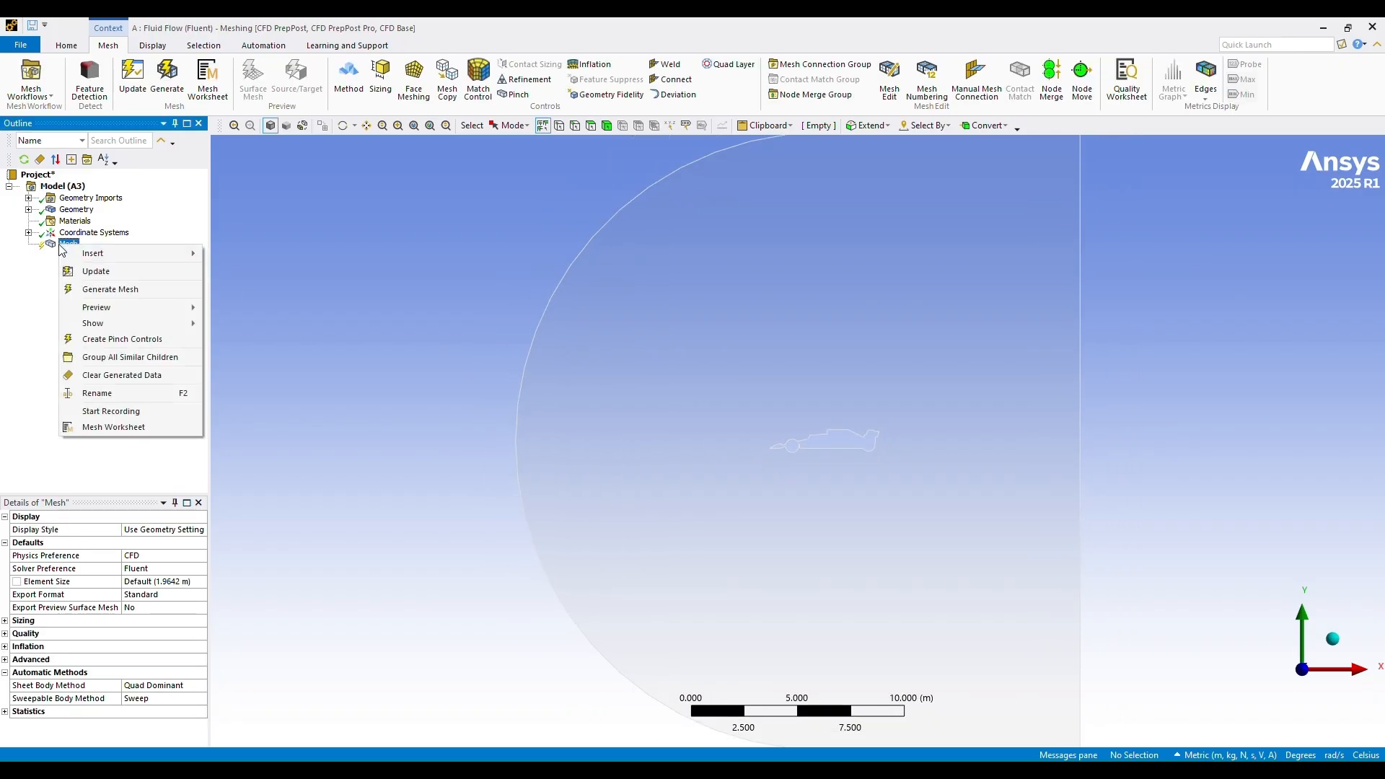
{"action": "mouse_move", "coordinate": [92, 258]}
{"action": "left_click", "coordinate": [228, 272]}
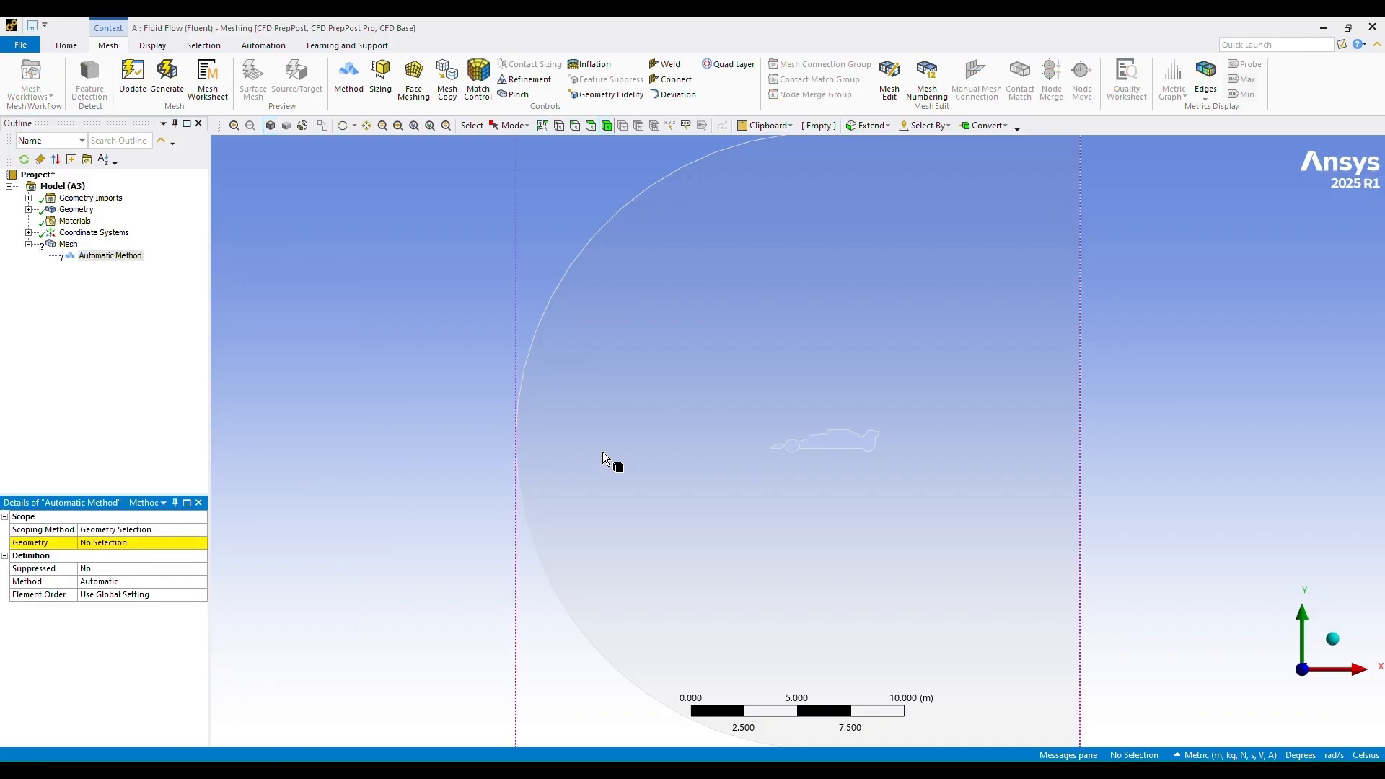
{"action": "left_click", "coordinate": [646, 451]}
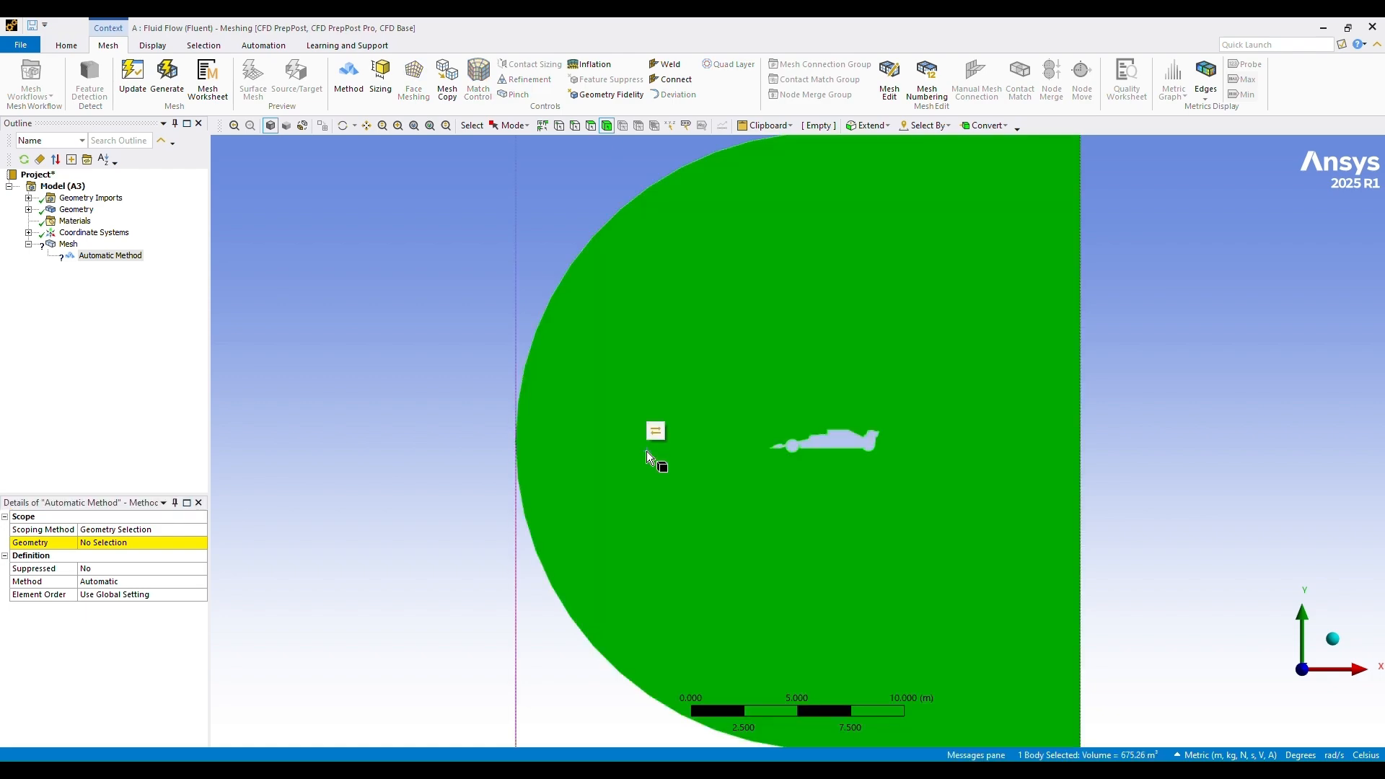
{"action": "left_click", "coordinate": [77, 545]}
{"action": "left_click", "coordinate": [97, 542]}
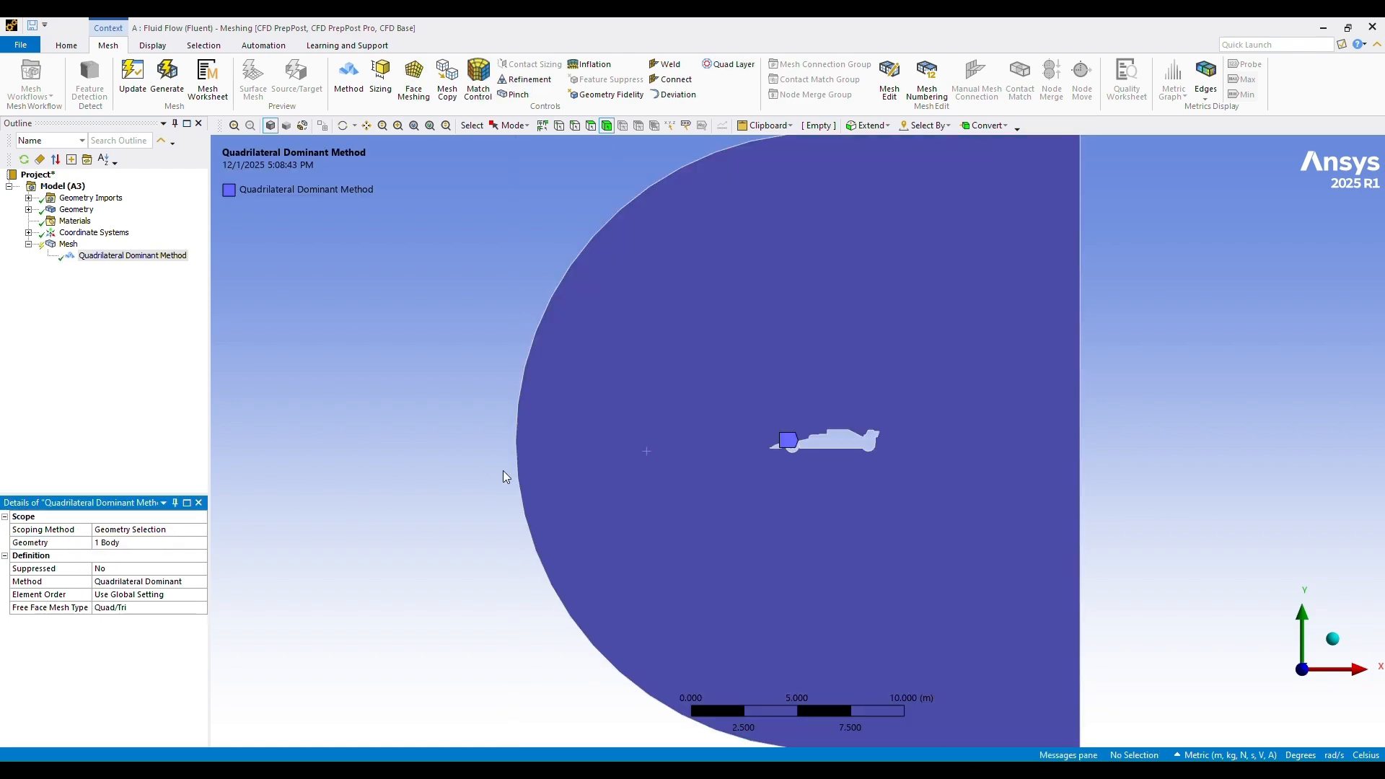
Set the inserted mesh method to Triangles
{"action": "left_click", "coordinate": [153, 582]}
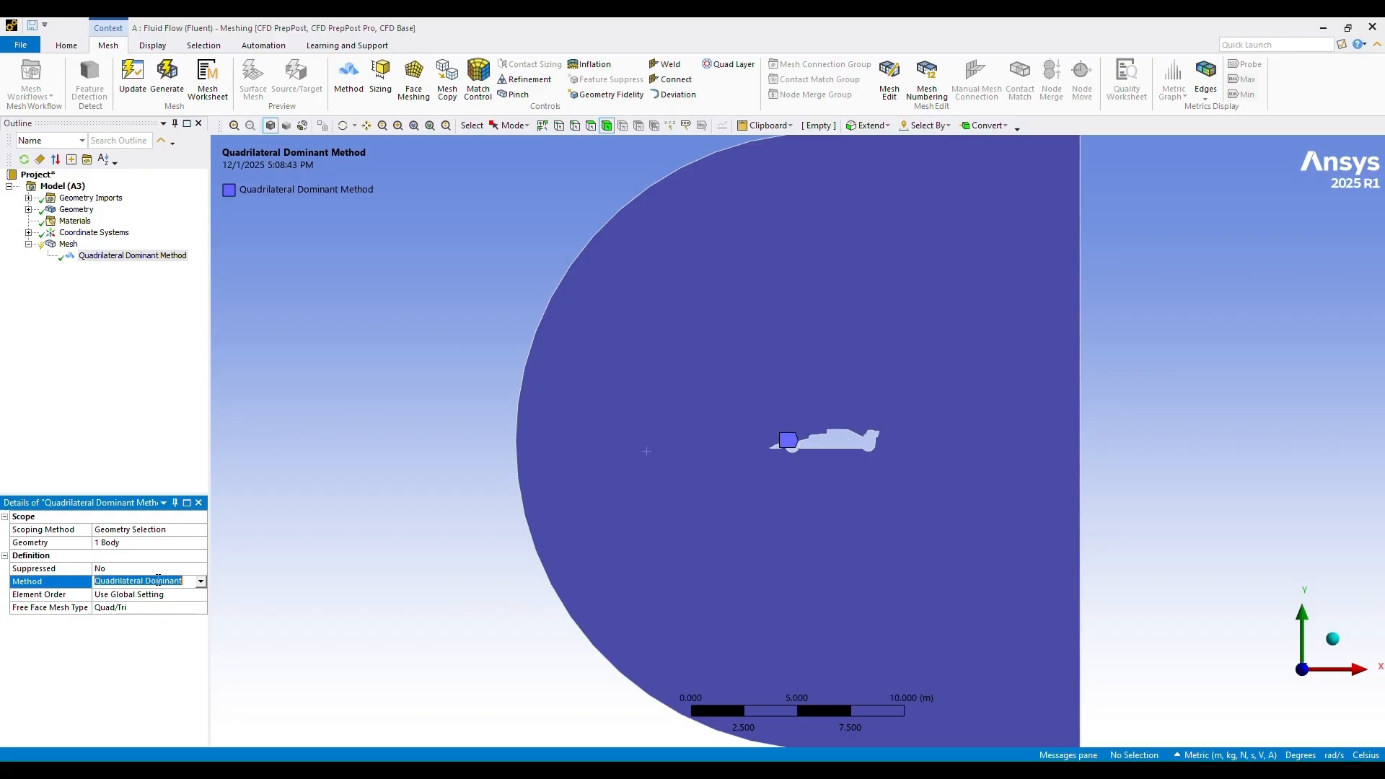
{"action": "left_click", "coordinate": [201, 589]}
{"action": "left_click", "coordinate": [167, 606]}
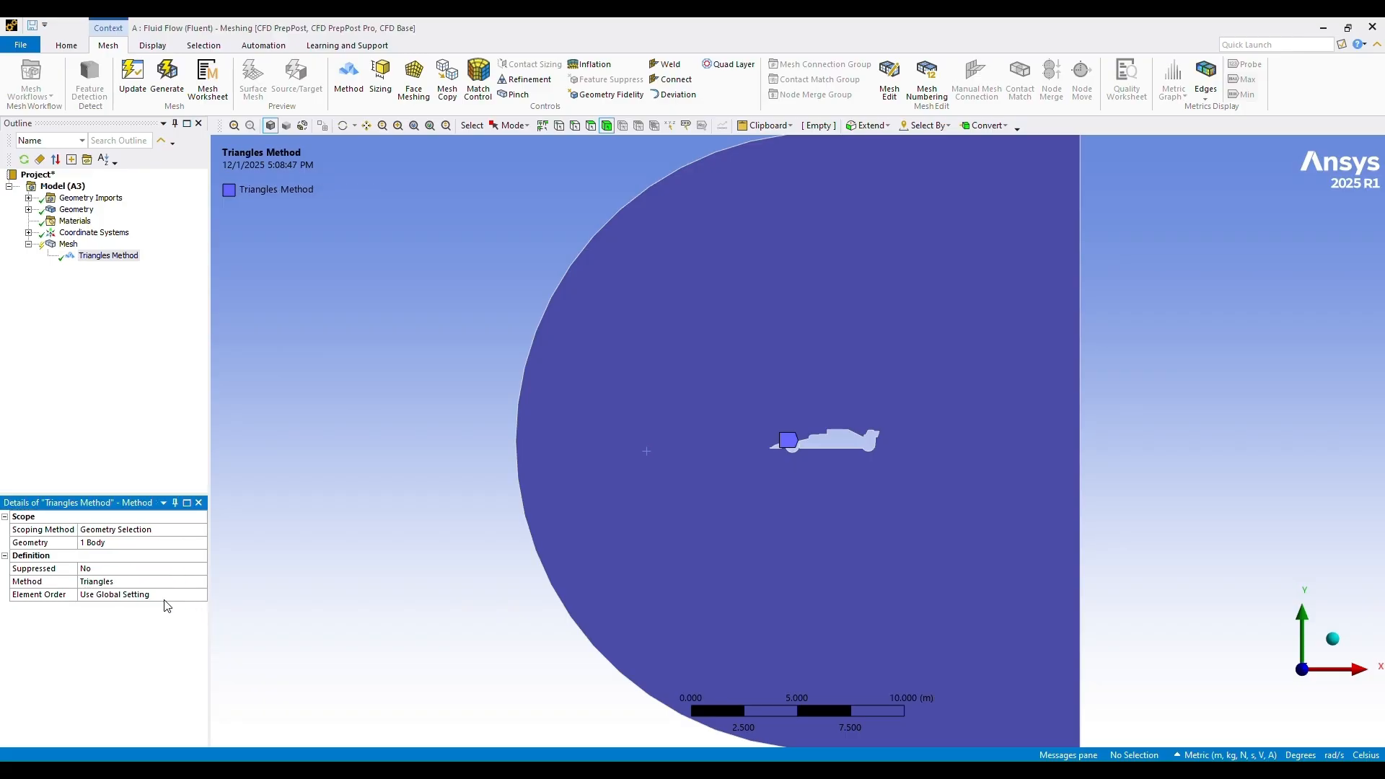
{"action": "left_click", "coordinate": [154, 443]}
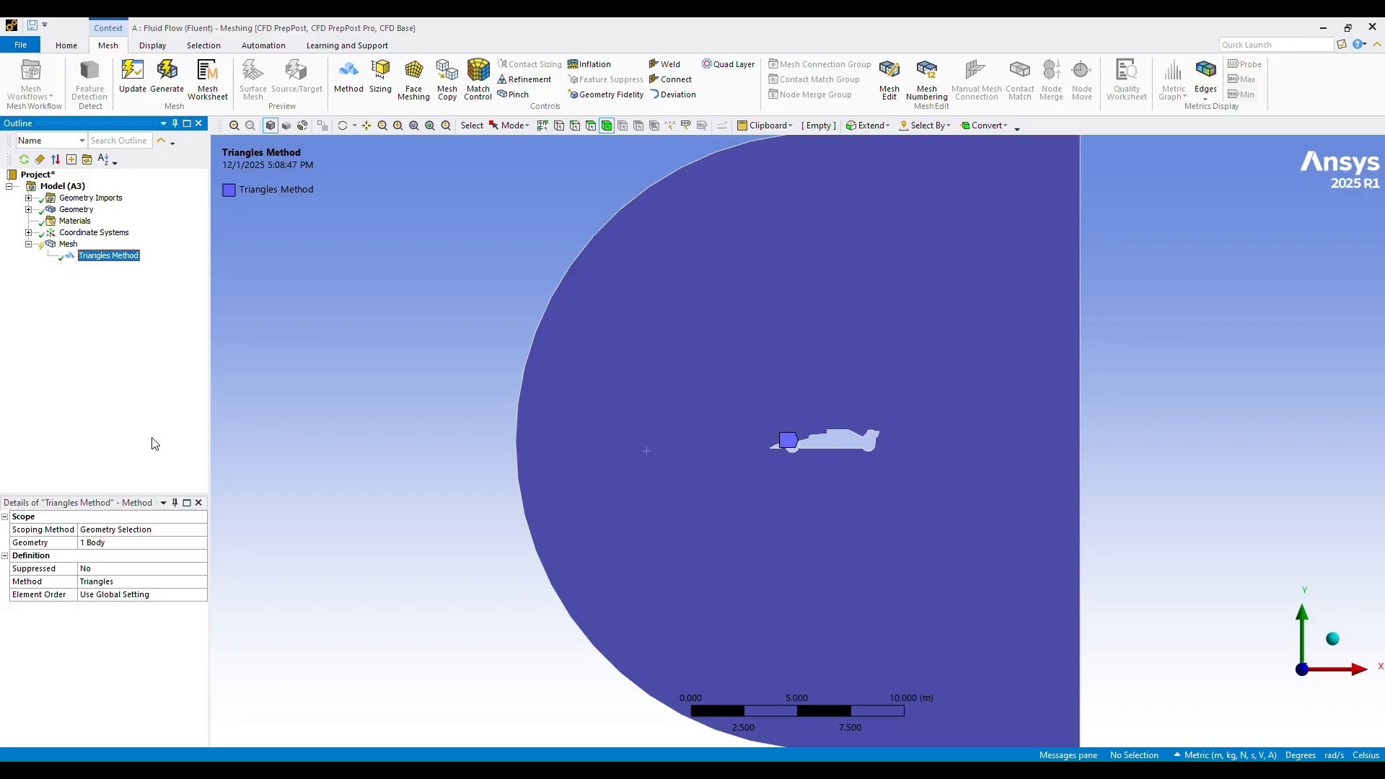
Generate the mesh with the triangles method and examine the elements across the domain and around the car
{"action": "right_click", "coordinate": [112, 264]}
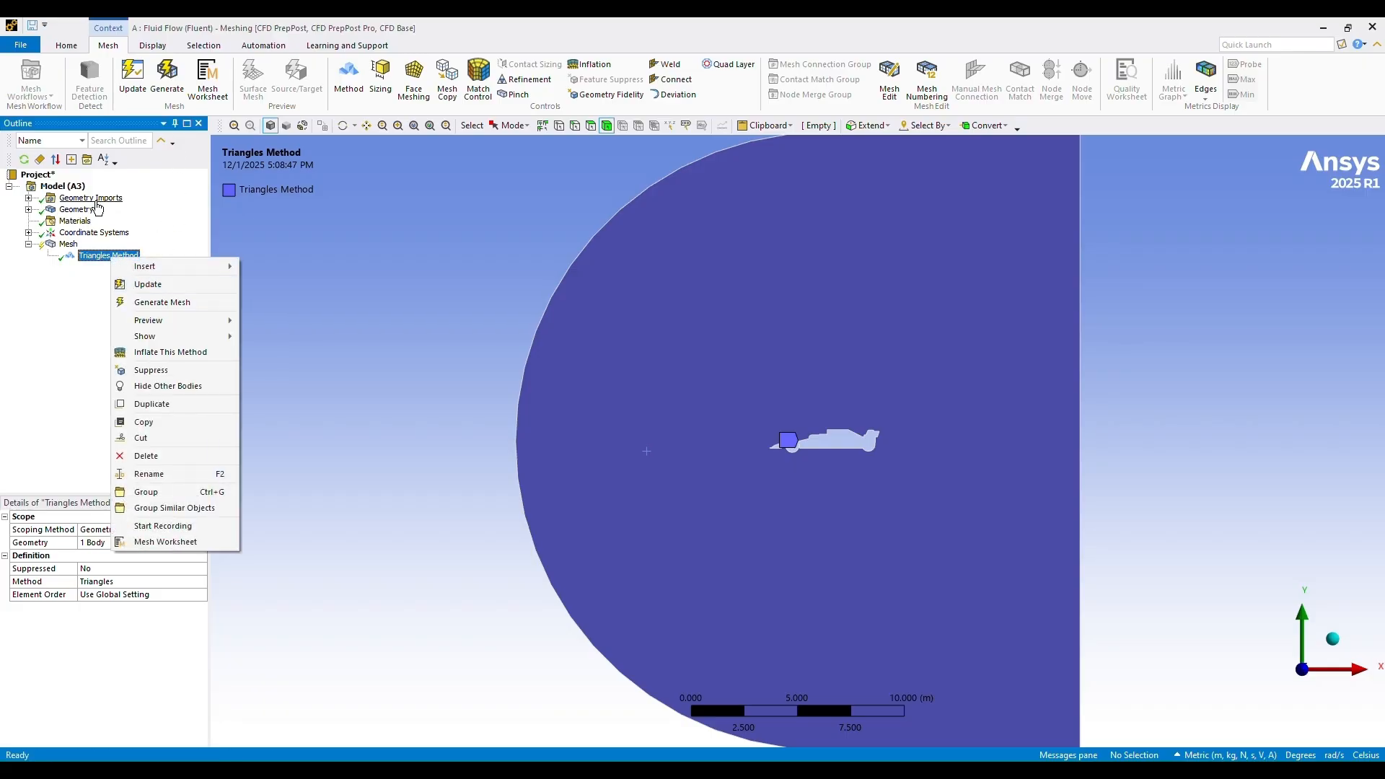
{"action": "left_click", "coordinate": [138, 303]}
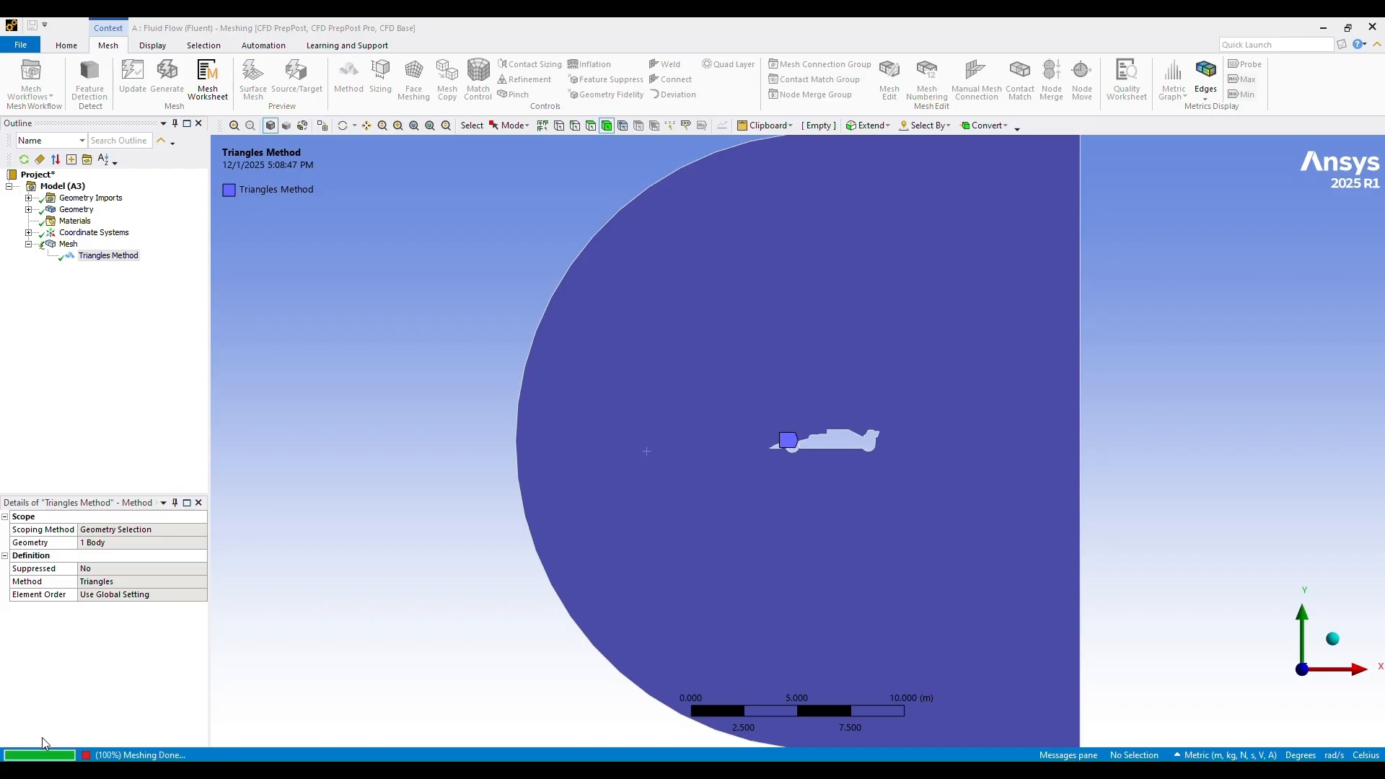
{"action": "left_click", "coordinate": [70, 245]}
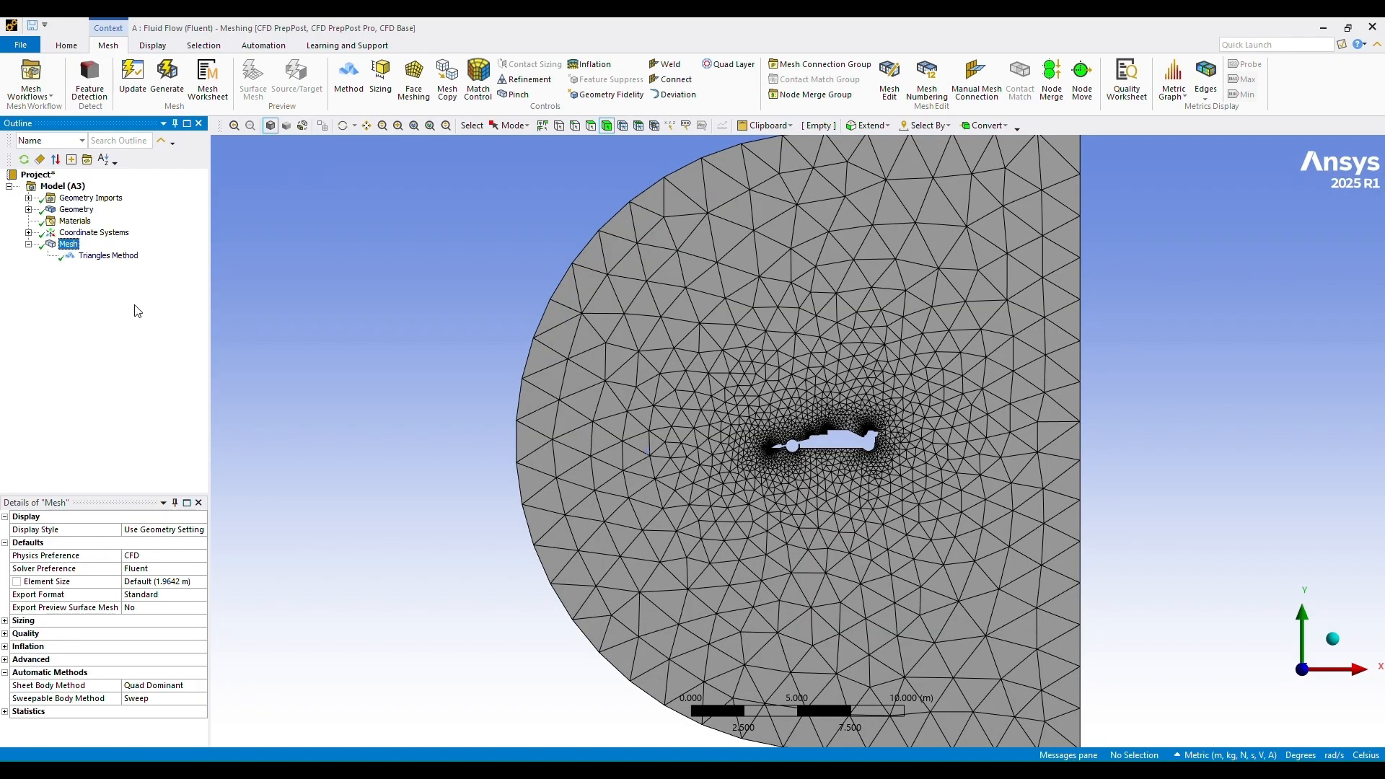
{"action": "scroll", "coordinate": [898, 476], "scroll_direction": "down", "scroll_amount": 3}
{"action": "scroll", "coordinate": [899, 487], "scroll_direction": "down", "scroll_amount": 1}
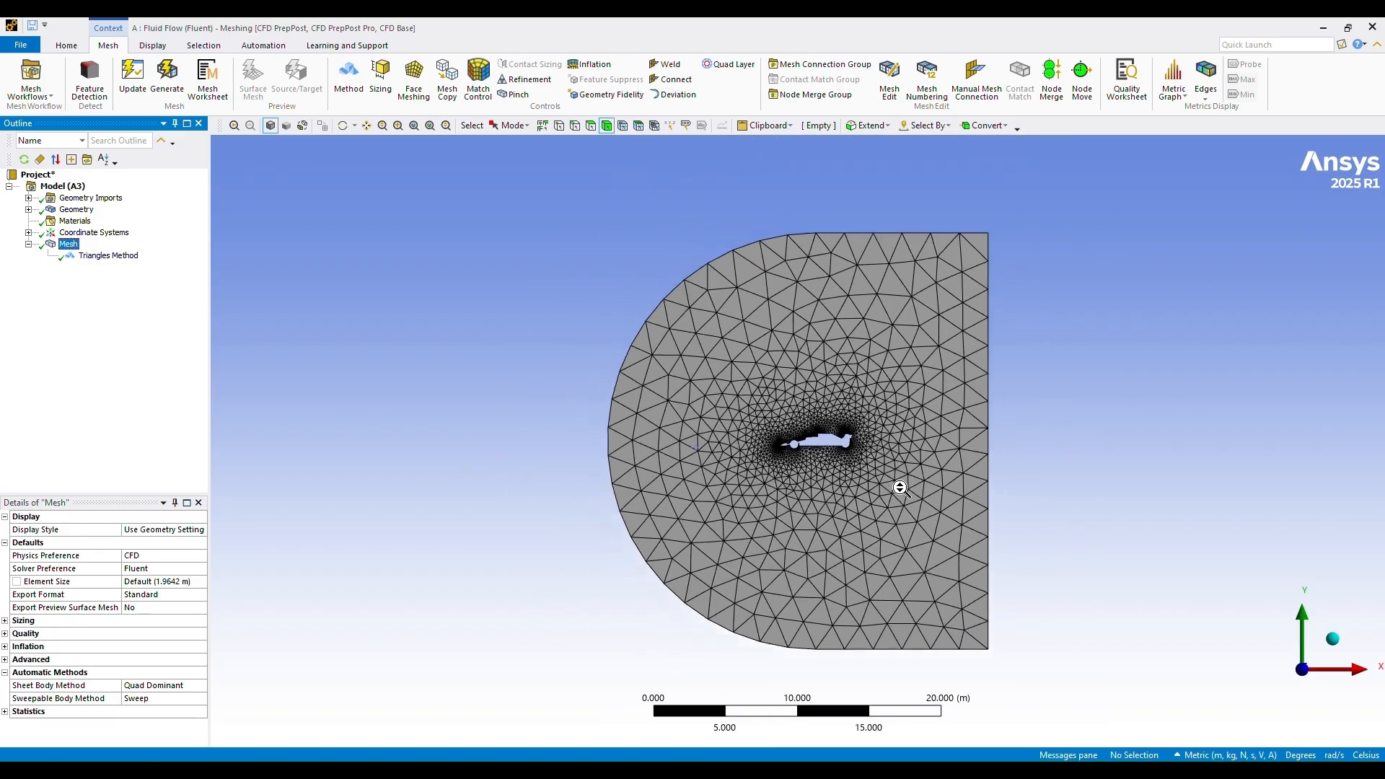
{"action": "scroll", "coordinate": [899, 488], "scroll_direction": "up", "scroll_amount": 2}
{"action": "scroll", "coordinate": [899, 489], "scroll_direction": "up", "scroll_amount": 6}
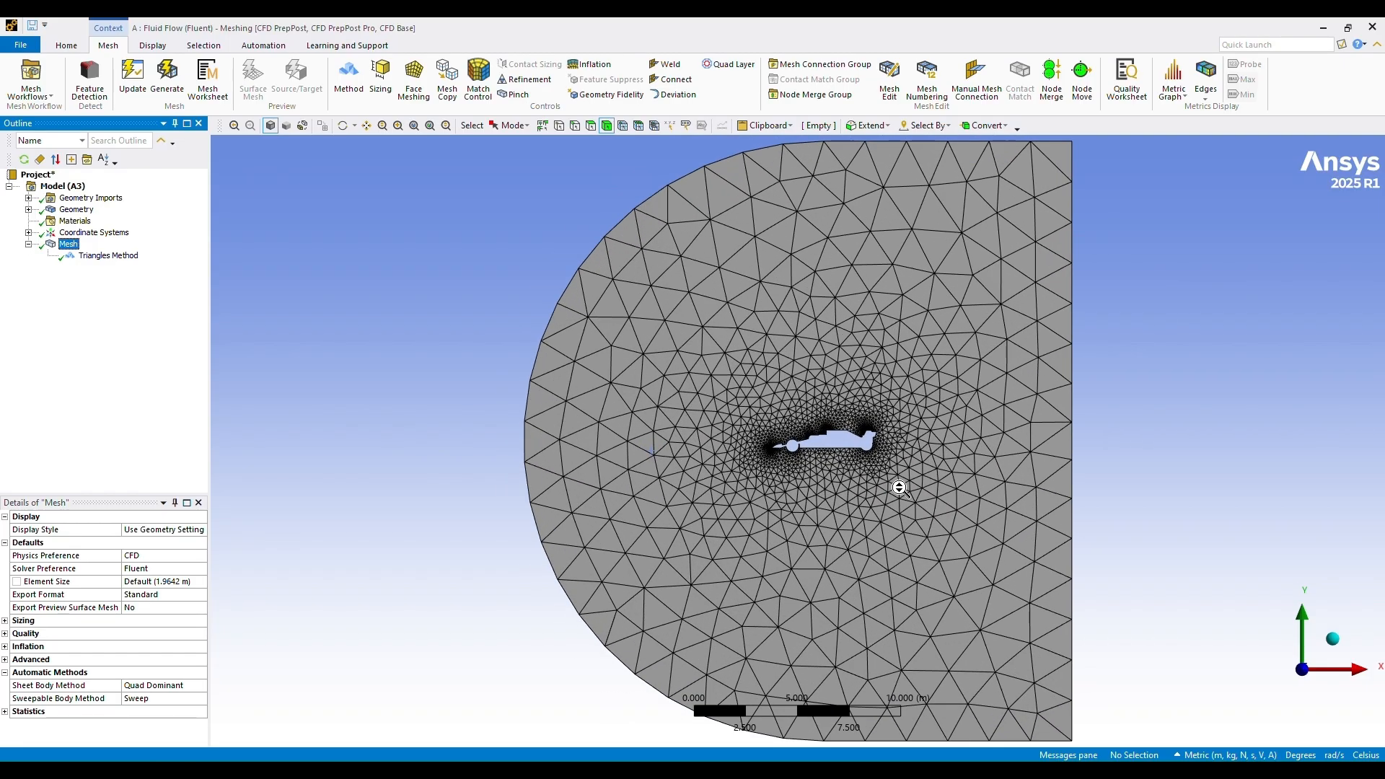
{"action": "scroll", "coordinate": [899, 487], "scroll_direction": "up", "scroll_amount": 2}
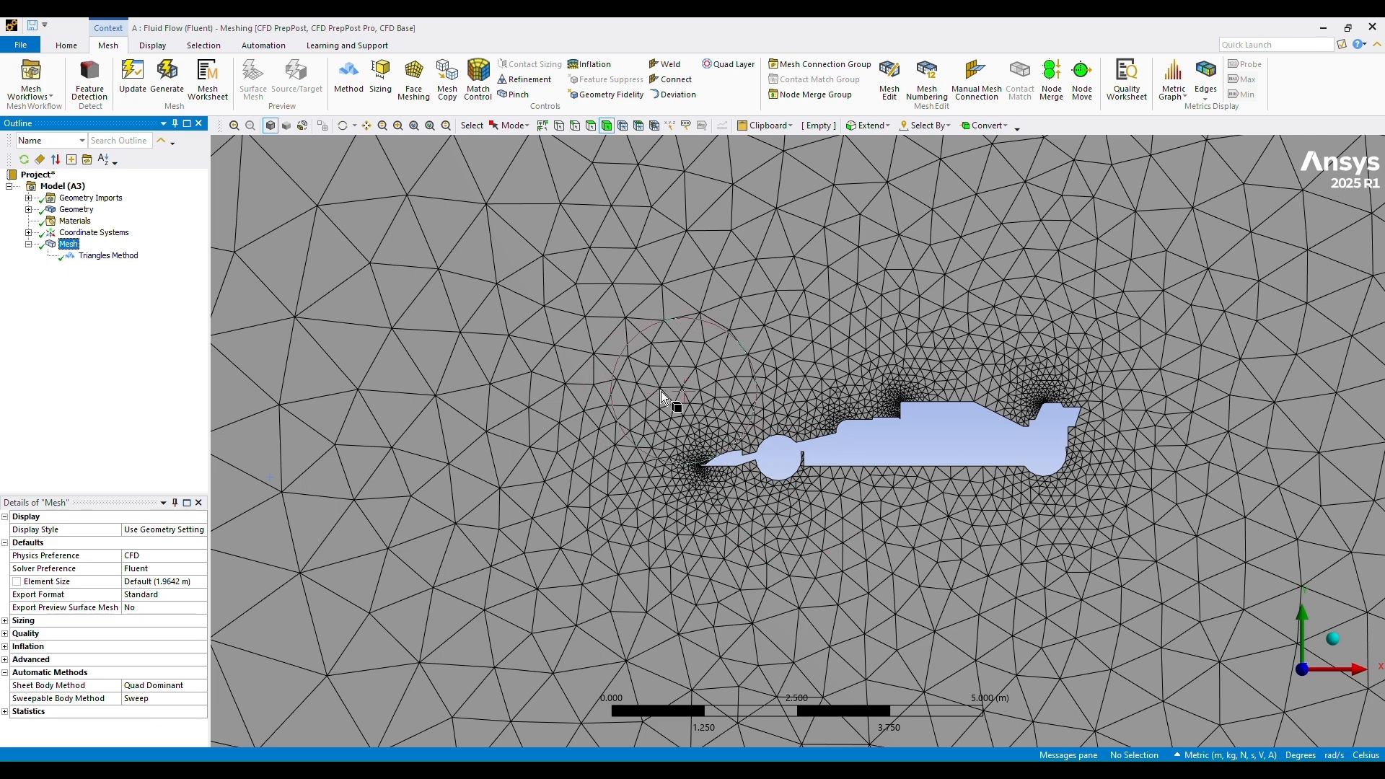
Activate the edge selection filter for picking the car profile's edges
{"action": "left_click", "coordinate": [574, 127]}
{"action": "scroll", "coordinate": [739, 470], "scroll_direction": "up", "scroll_amount": 5}
{"action": "scroll", "coordinate": [716, 478], "scroll_direction": "up", "scroll_amount": 2}
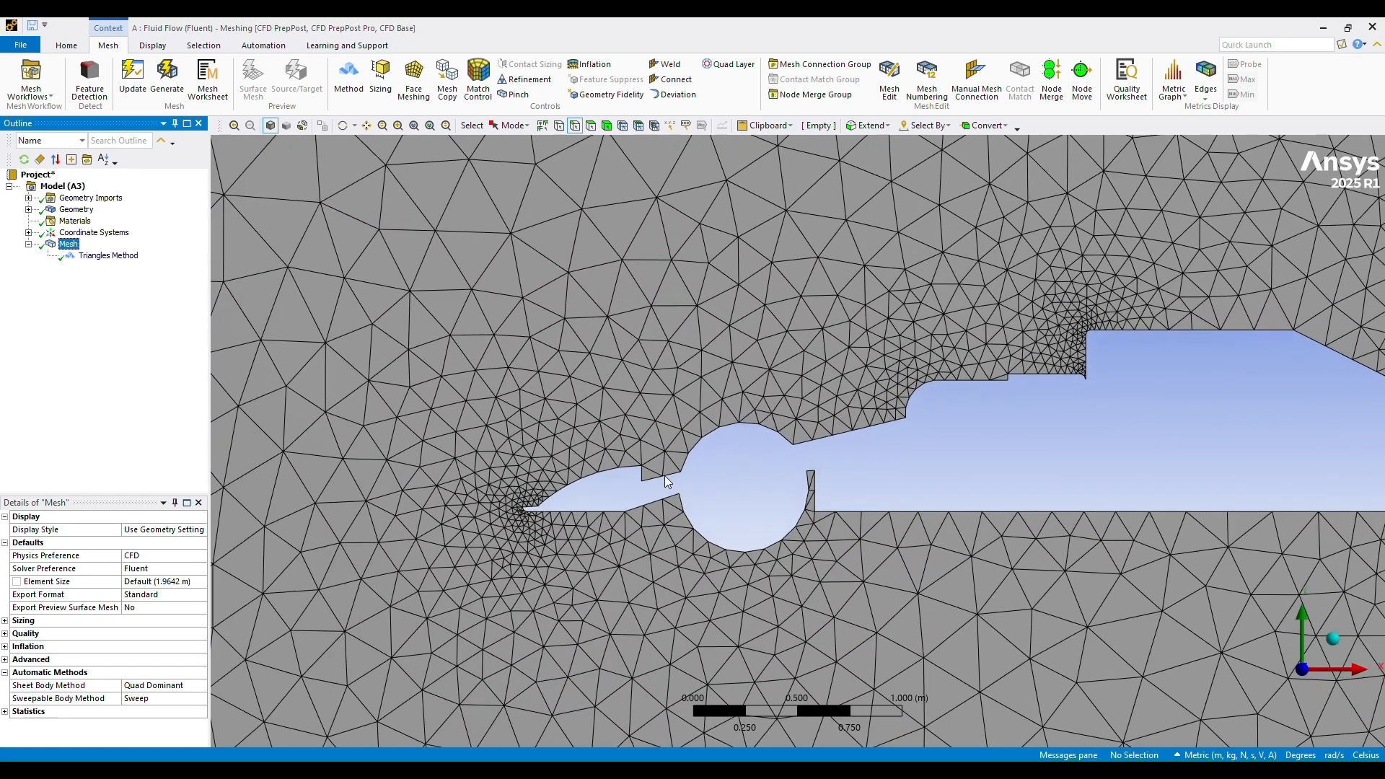
{"action": "mouse_move", "coordinate": [564, 486]}
{"action": "left_mouse_down"}
{"action": "mouse_move", "coordinate": [522, 518]}
{"action": "mouse_move", "coordinate": [639, 510]}
{"action": "mouse_move", "coordinate": [678, 485]}
{"action": "mouse_move", "coordinate": [650, 466]}
{"action": "mouse_move", "coordinate": [633, 473]}
{"action": "mouse_move", "coordinate": [702, 495]}
{"action": "mouse_move", "coordinate": [698, 538]}
{"action": "mouse_move", "coordinate": [776, 534]}
{"action": "mouse_move", "coordinate": [809, 472]}
{"action": "mouse_move", "coordinate": [834, 515]}
{"action": "mouse_move", "coordinate": [844, 465]}
{"action": "mouse_move", "coordinate": [830, 430]}
{"action": "mouse_move", "coordinate": [1001, 371]}
{"action": "mouse_move", "coordinate": [1183, 353]}
{"action": "mouse_move", "coordinate": [1187, 336]}
{"action": "mouse_move", "coordinate": [1071, 327]}
{"action": "mouse_move", "coordinate": [1343, 339]}
{"action": "mouse_move", "coordinate": [1335, 387]}
{"action": "mouse_move", "coordinate": [1165, 499]}
{"action": "mouse_move", "coordinate": [1111, 499]}
{"action": "left_mouse_up"}
{"action": "scroll", "coordinate": [1291, 421], "scroll_direction": "up", "scroll_amount": 2}
{"action": "scroll", "coordinate": [1292, 420], "scroll_direction": "down", "scroll_amount": 5}
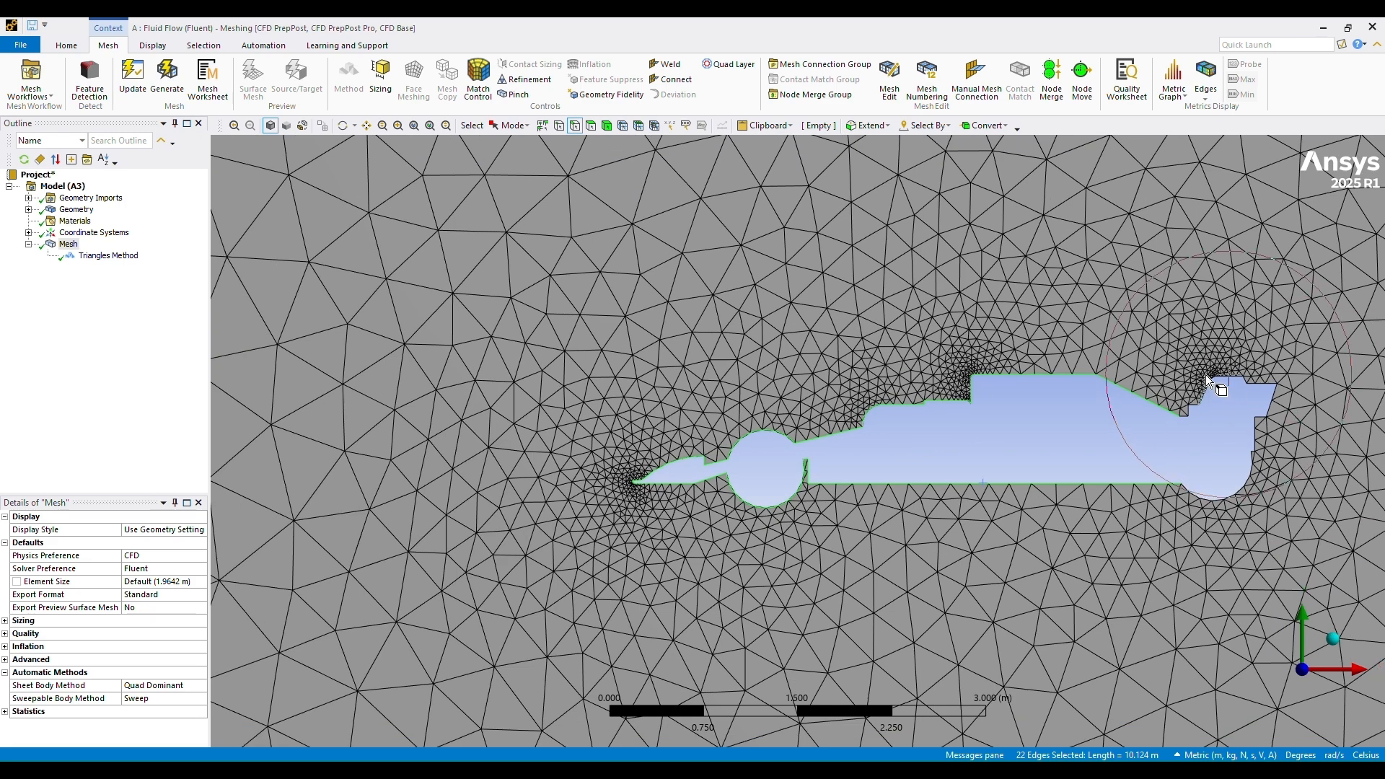
{"action": "left_click_drag", "start_coordinate": [1205, 375], "coordinate": [1197, 422]}
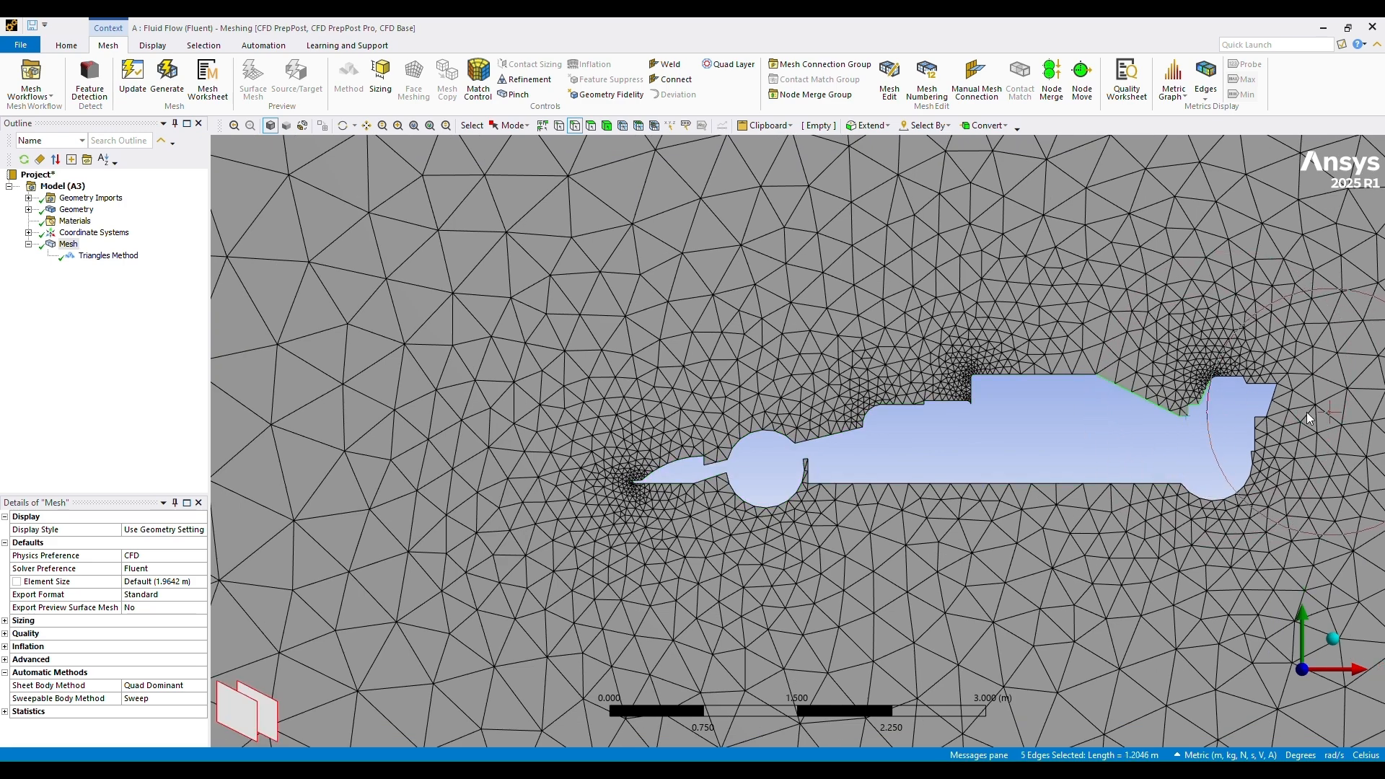
{"action": "left_click", "coordinate": [1285, 452]}
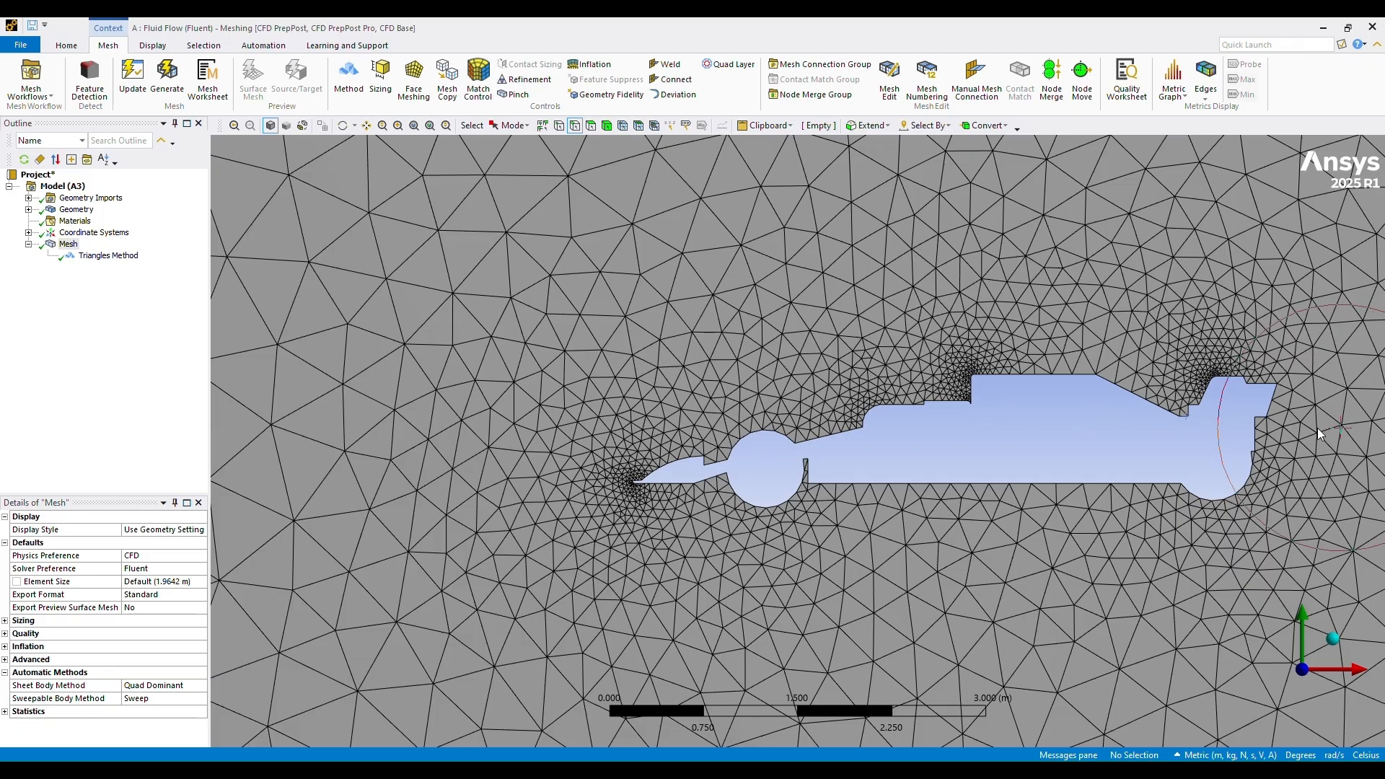
Select all edges of the car profile's outline, including the short edge at the rear, and check the selection
{"action": "scroll", "coordinate": [1303, 435], "scroll_direction": "up", "scroll_amount": 1}
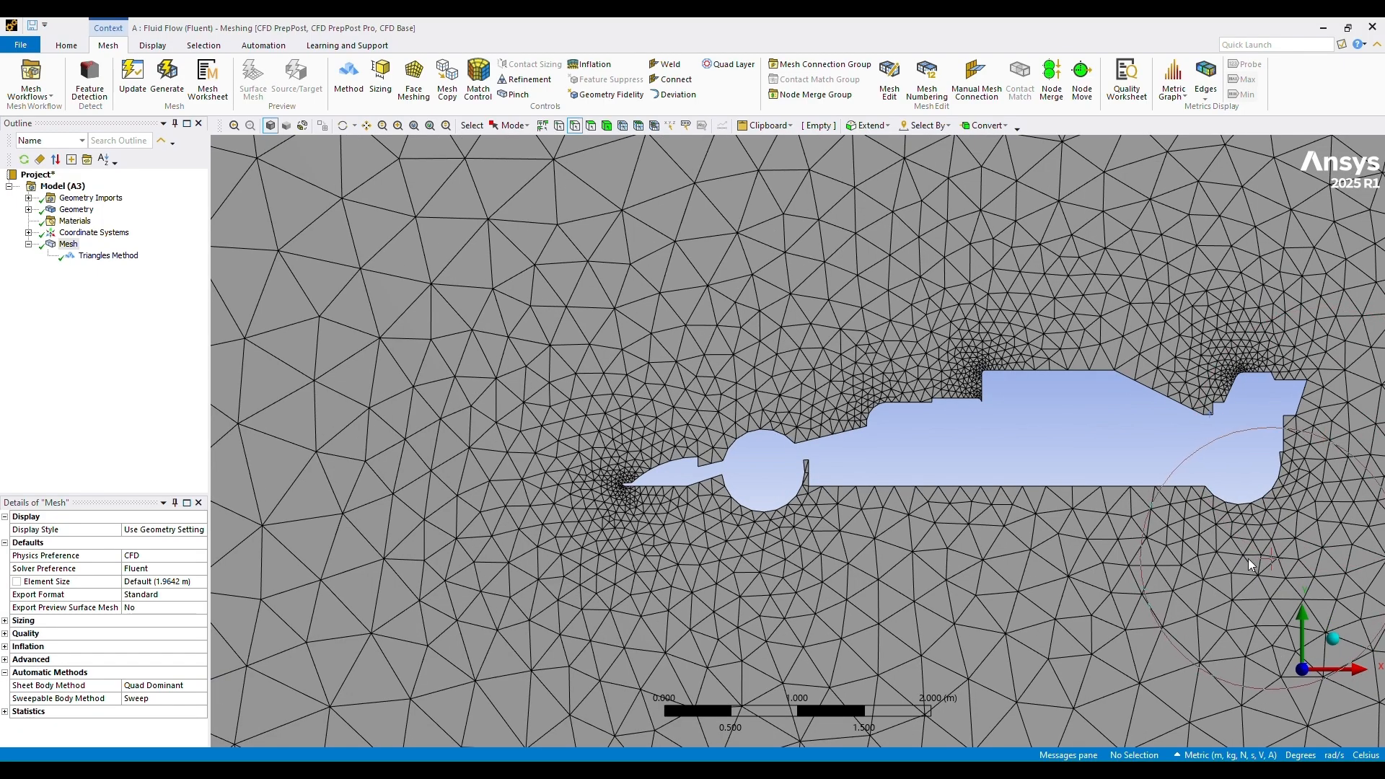
{"action": "mouse_move", "coordinate": [1227, 533]}
{"action": "left_mouse_down"}
{"action": "mouse_move", "coordinate": [1265, 455]}
{"action": "mouse_move", "coordinate": [1292, 443]}
{"action": "mouse_move", "coordinate": [1291, 377]}
{"action": "mouse_move", "coordinate": [1209, 418]}
{"action": "mouse_move", "coordinate": [1216, 395]}
{"action": "mouse_move", "coordinate": [1200, 413]}
{"action": "mouse_move", "coordinate": [1087, 383]}
{"action": "mouse_move", "coordinate": [971, 378]}
{"action": "mouse_move", "coordinate": [961, 396]}
{"action": "mouse_move", "coordinate": [984, 369]}
{"action": "mouse_move", "coordinate": [921, 409]}
{"action": "mouse_move", "coordinate": [935, 398]}
{"action": "mouse_move", "coordinate": [853, 413]}
{"action": "mouse_move", "coordinate": [832, 437]}
{"action": "mouse_move", "coordinate": [669, 447]}
{"action": "mouse_move", "coordinate": [739, 458]}
{"action": "mouse_move", "coordinate": [659, 461]}
{"action": "mouse_move", "coordinate": [614, 487]}
{"action": "mouse_move", "coordinate": [757, 509]}
{"action": "mouse_move", "coordinate": [820, 460]}
{"action": "mouse_move", "coordinate": [803, 460]}
{"action": "mouse_move", "coordinate": [798, 478]}
{"action": "mouse_move", "coordinate": [938, 487]}
{"action": "mouse_move", "coordinate": [1245, 483]}
{"action": "mouse_move", "coordinate": [1296, 409]}
{"action": "left_mouse_up"}
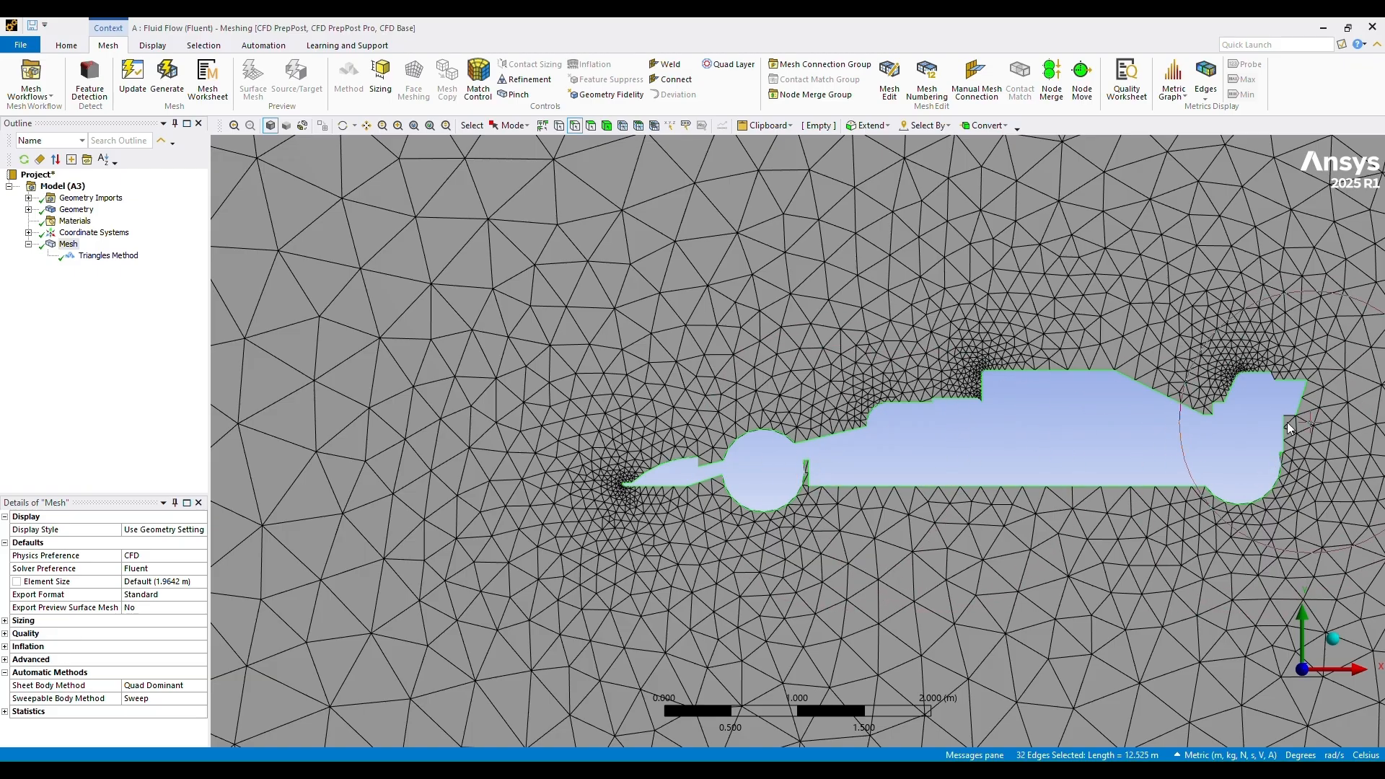
{"action": "left_click", "coordinate": [1291, 417], "text": "ctrl"}
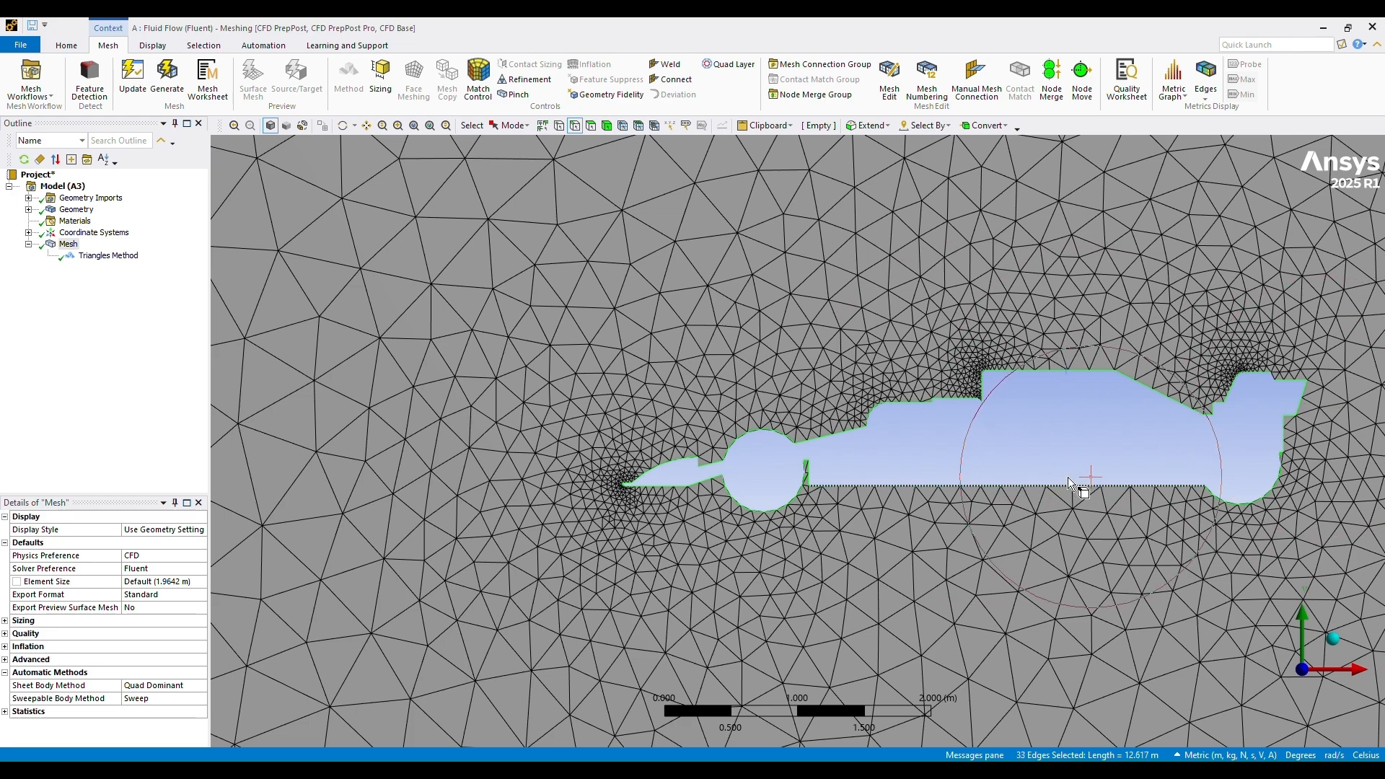
{"action": "scroll", "coordinate": [1057, 600], "scroll_direction": "up", "scroll_amount": 2}
{"action": "scroll", "coordinate": [833, 533], "scroll_direction": "down", "scroll_amount": 2}
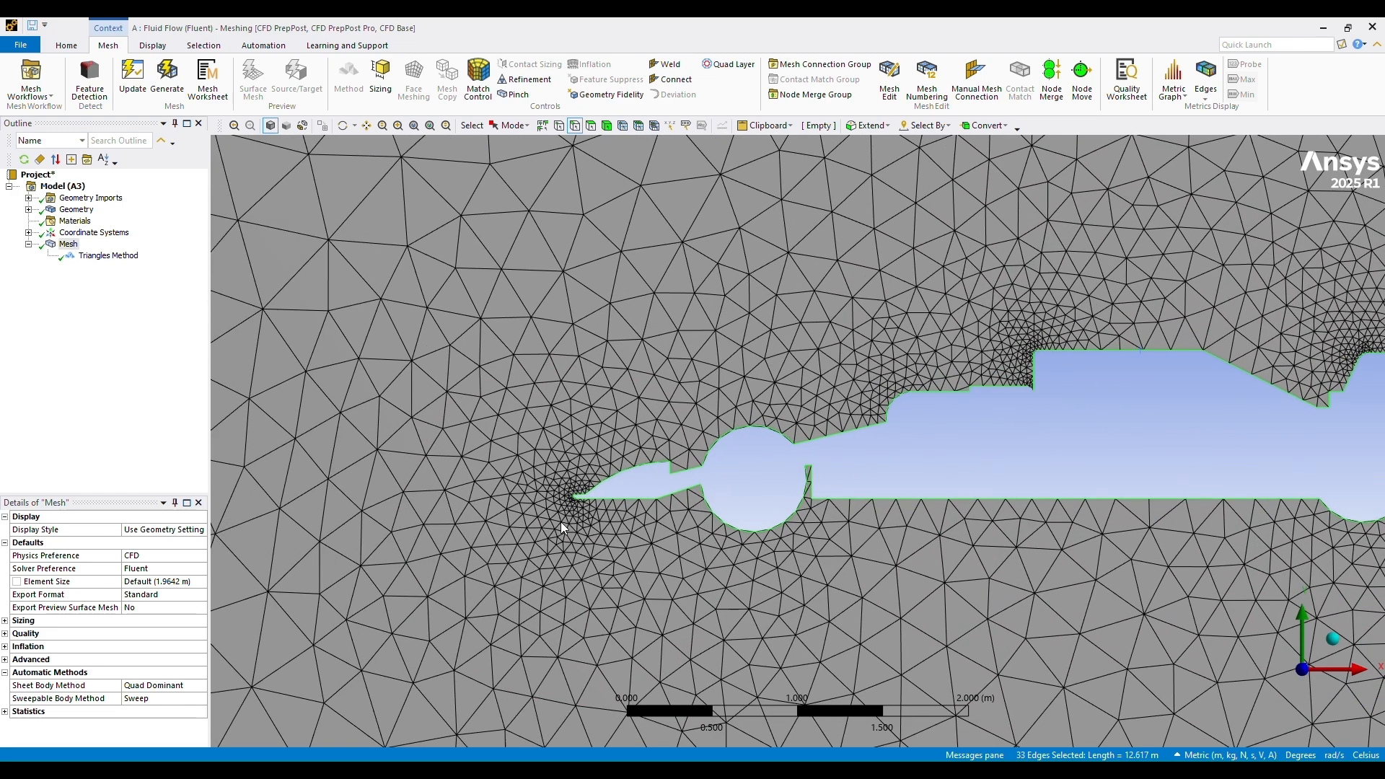
{"action": "scroll", "coordinate": [843, 537], "scroll_direction": "down", "scroll_amount": 2}
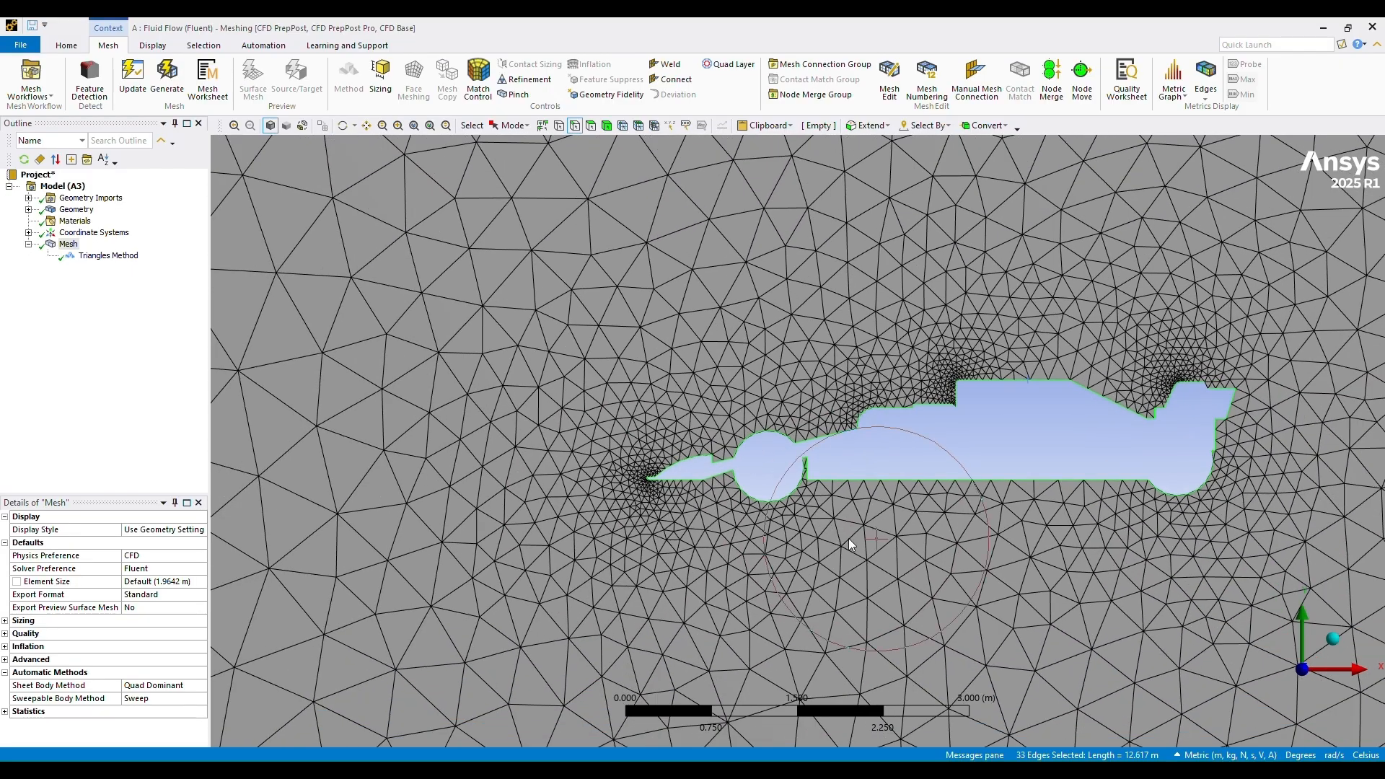
{"action": "scroll", "coordinate": [1287, 498], "scroll_direction": "up", "scroll_amount": 2}
{"action": "scroll", "coordinate": [1285, 495], "scroll_direction": "down", "scroll_amount": 2}
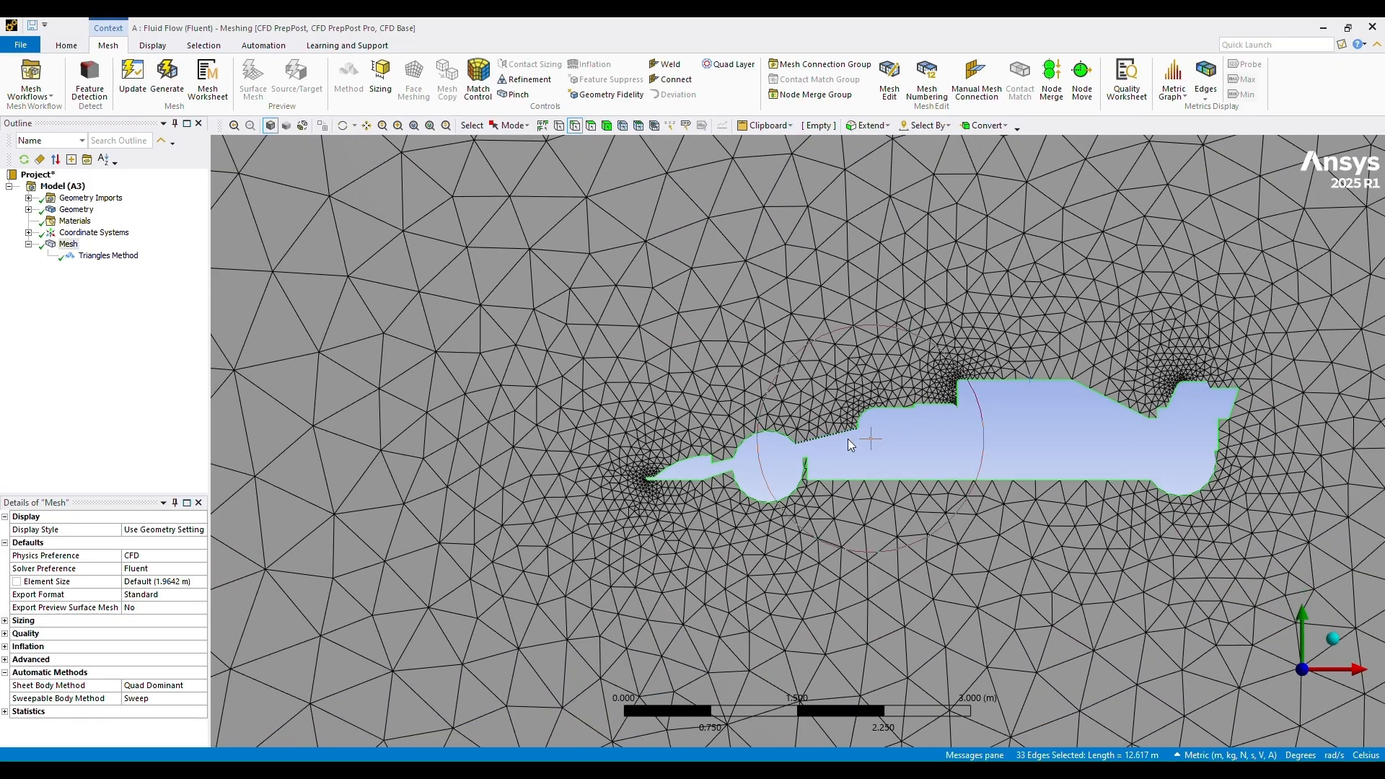
Insert an edge sizing on the selected car outline edges and set Capture Curvature to No
{"action": "right_click", "coordinate": [761, 432]}
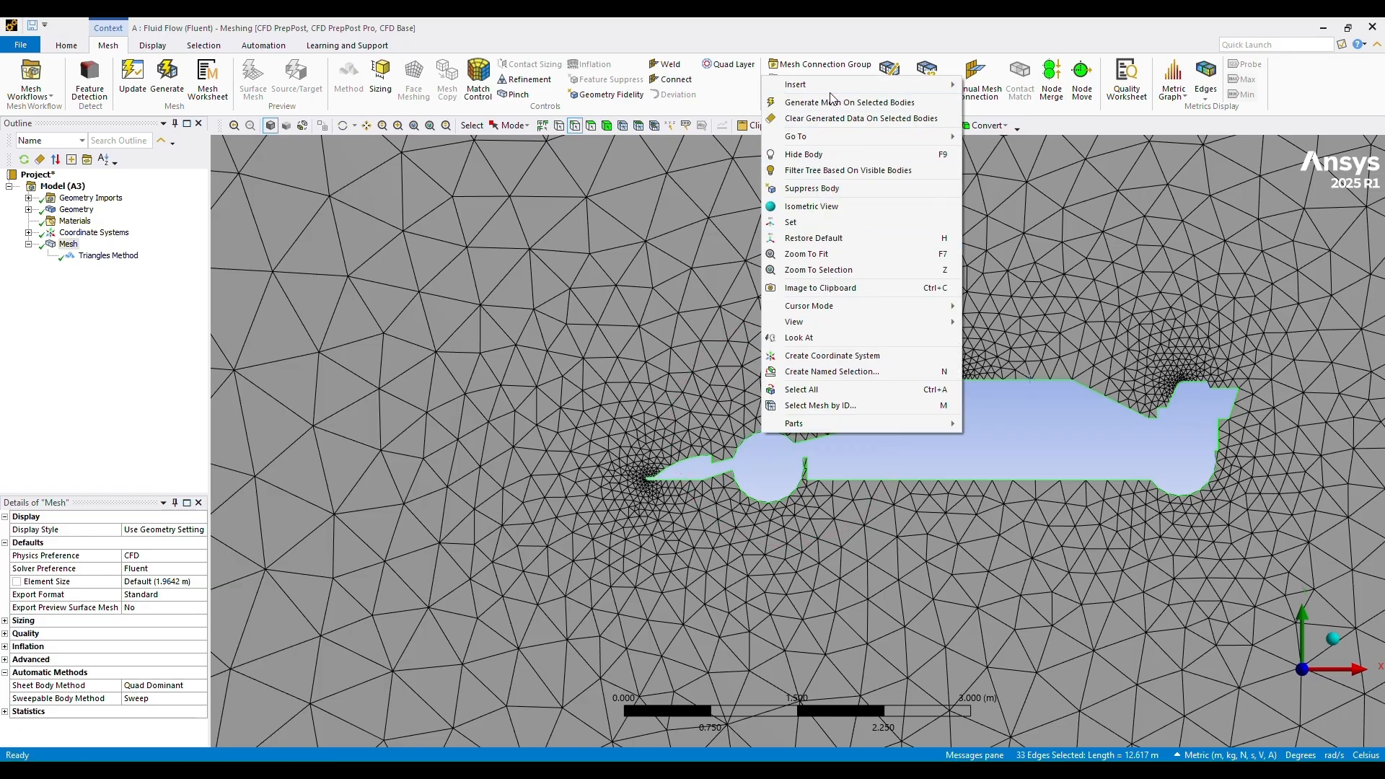
{"action": "mouse_move", "coordinate": [885, 84]}
{"action": "left_click", "coordinate": [991, 106]}
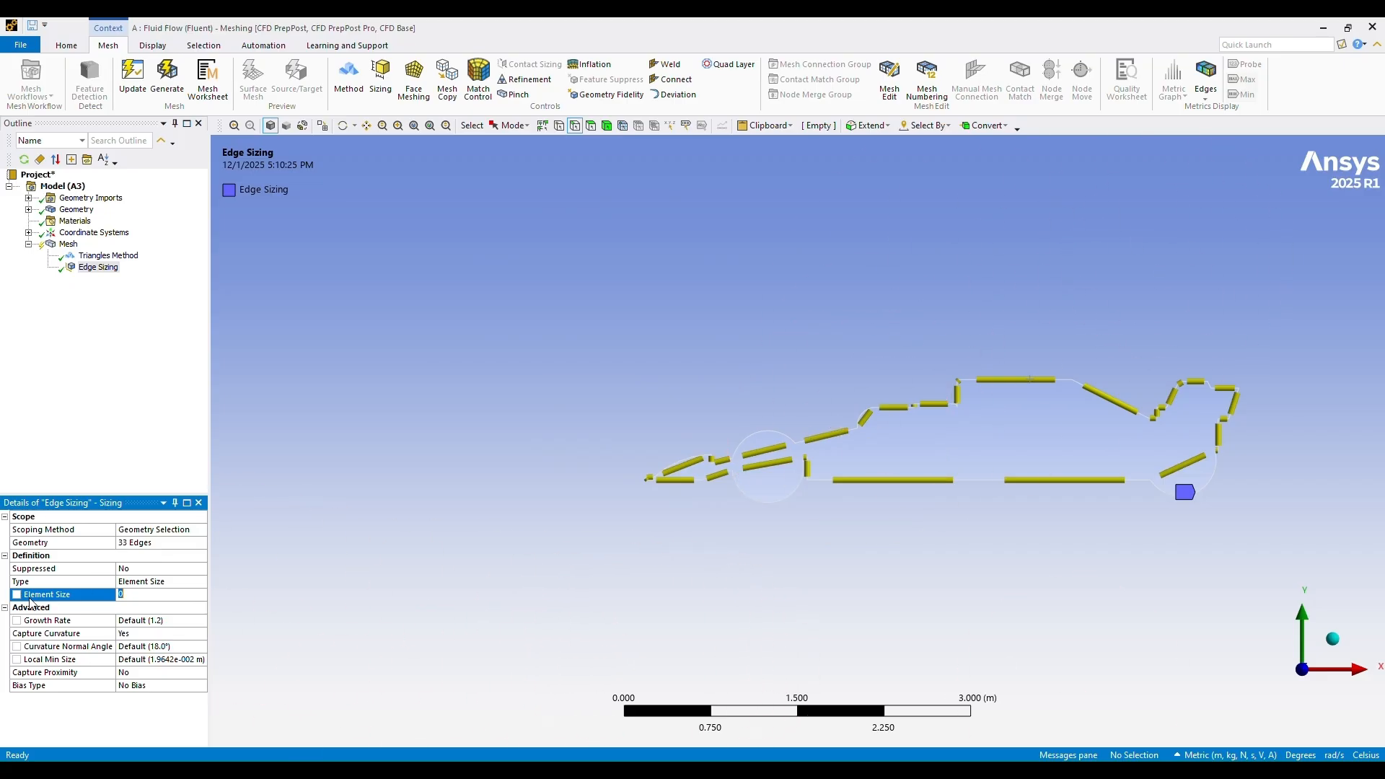
{"action": "left_click", "coordinate": [122, 633]}
{"action": "left_click", "coordinate": [196, 633]}
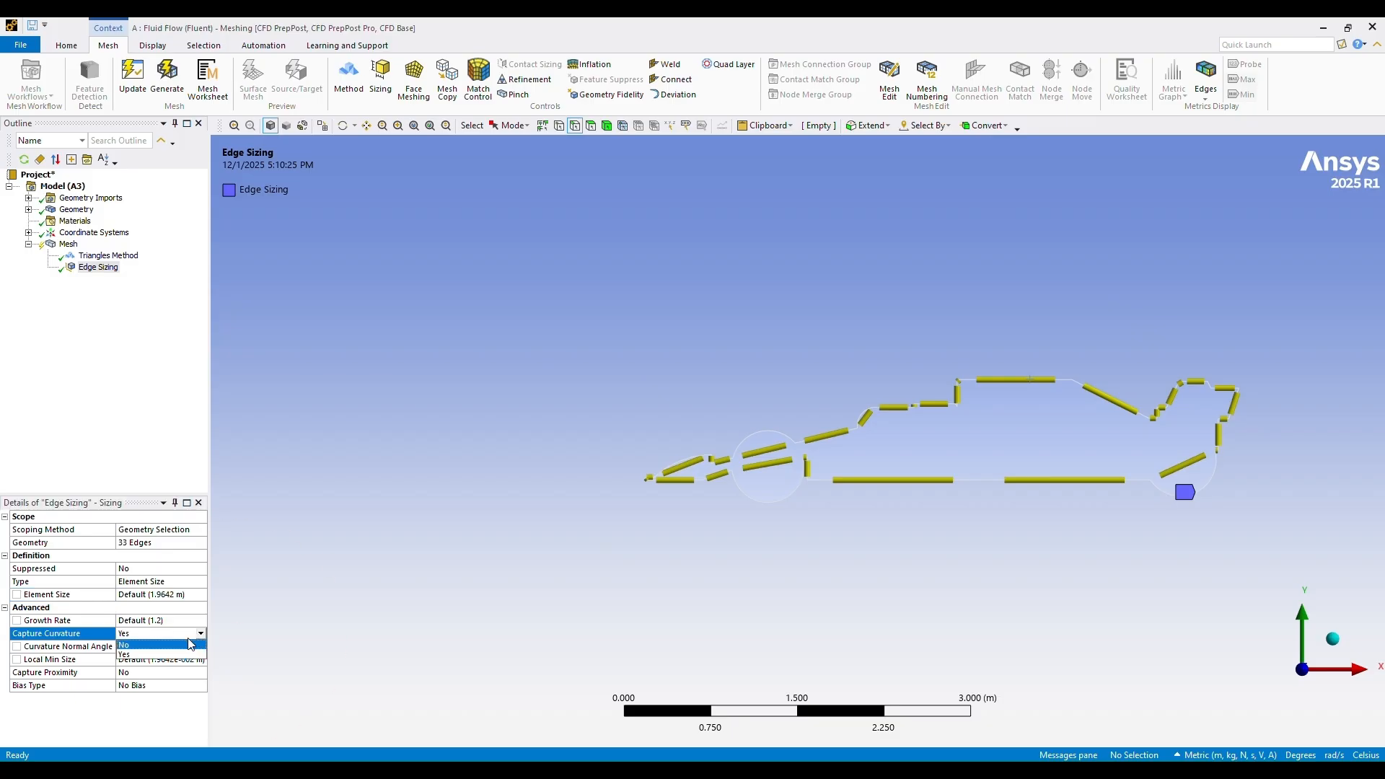
{"action": "left_click", "coordinate": [146, 648]}
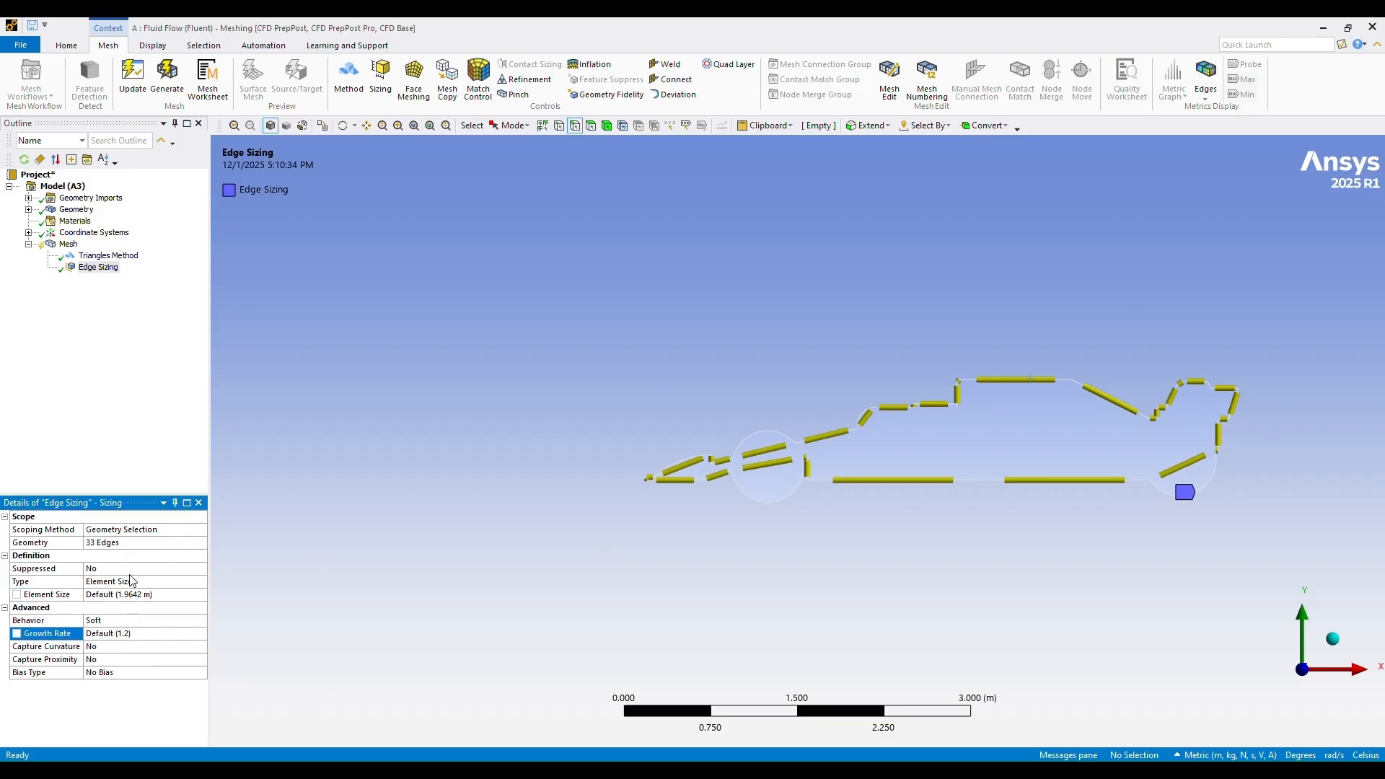
Try Number of Divisions as the edge sizing's type and return the type to Element Size
{"action": "left_click", "coordinate": [174, 582]}
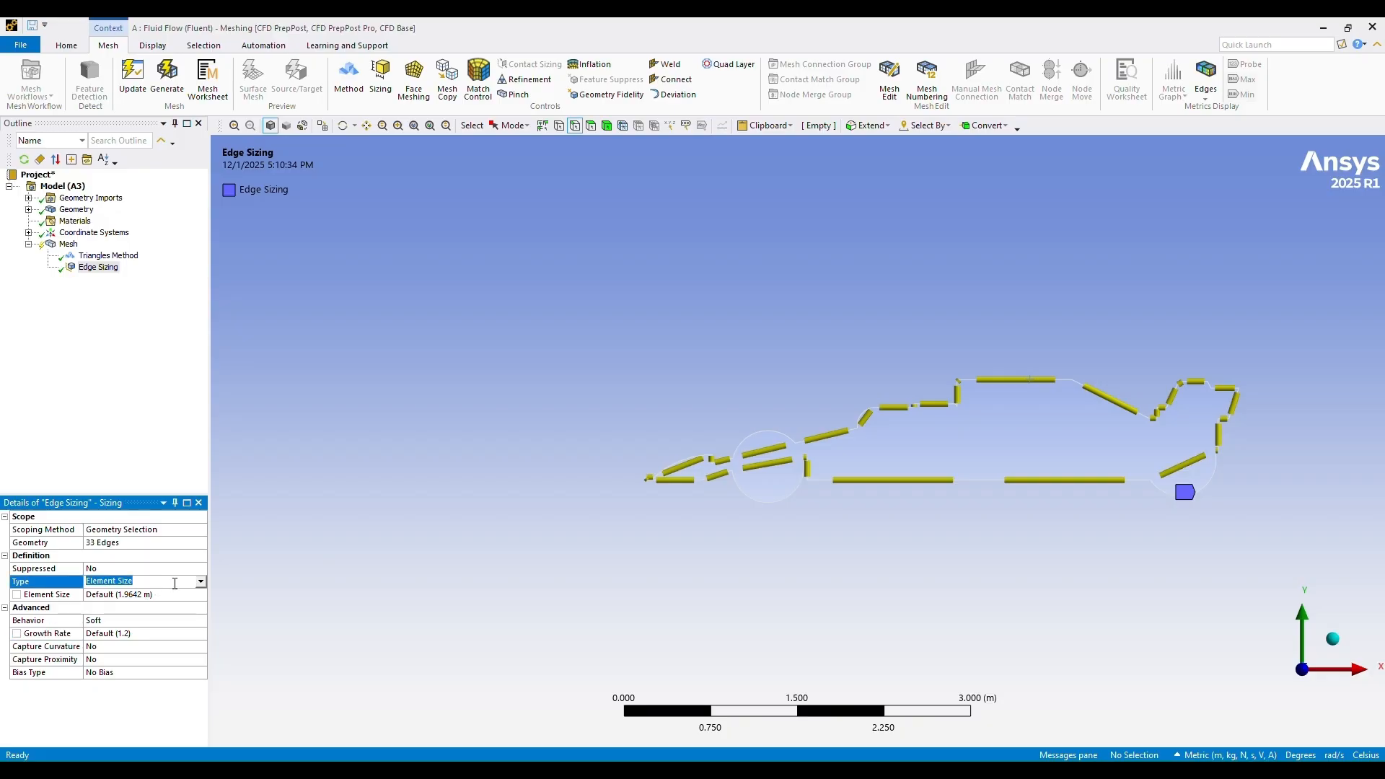
{"action": "left_click", "coordinate": [200, 584]}
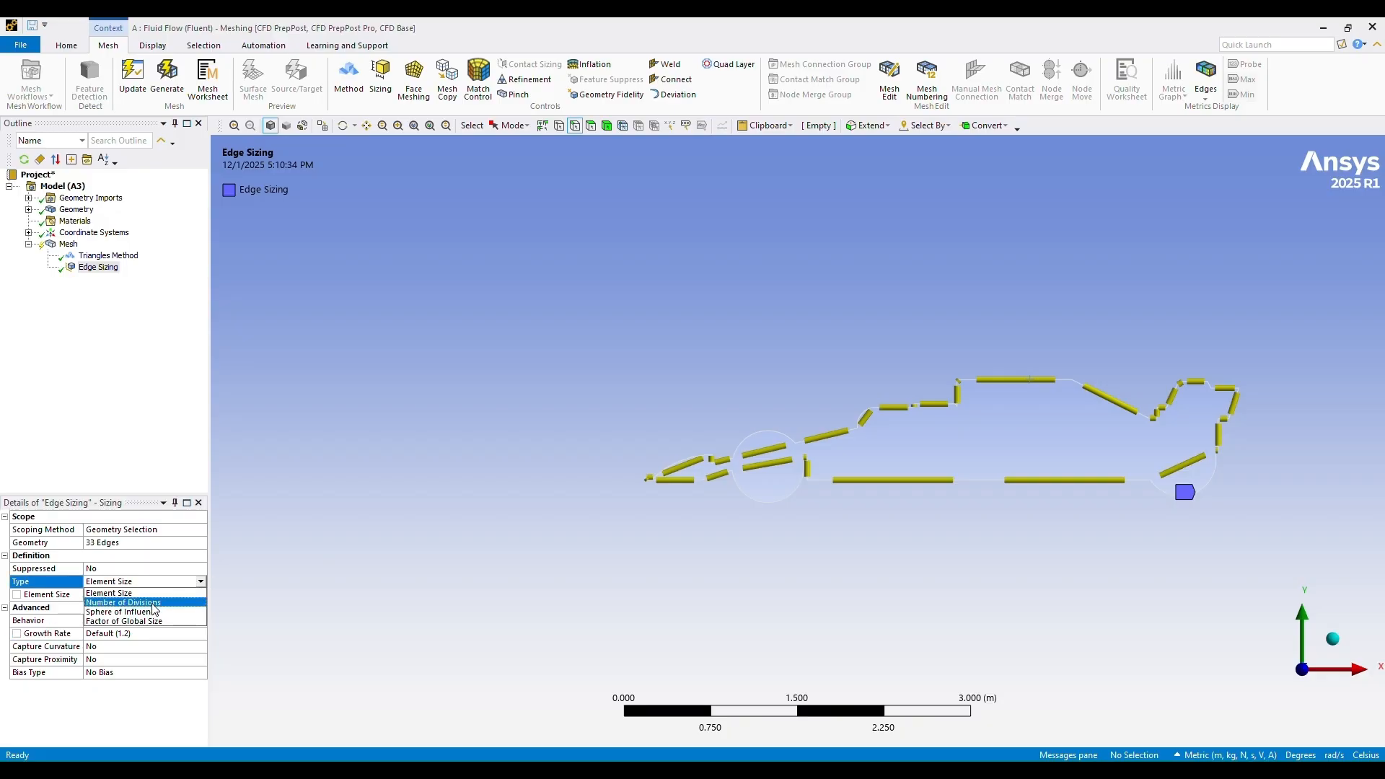
{"action": "left_click", "coordinate": [123, 602]}
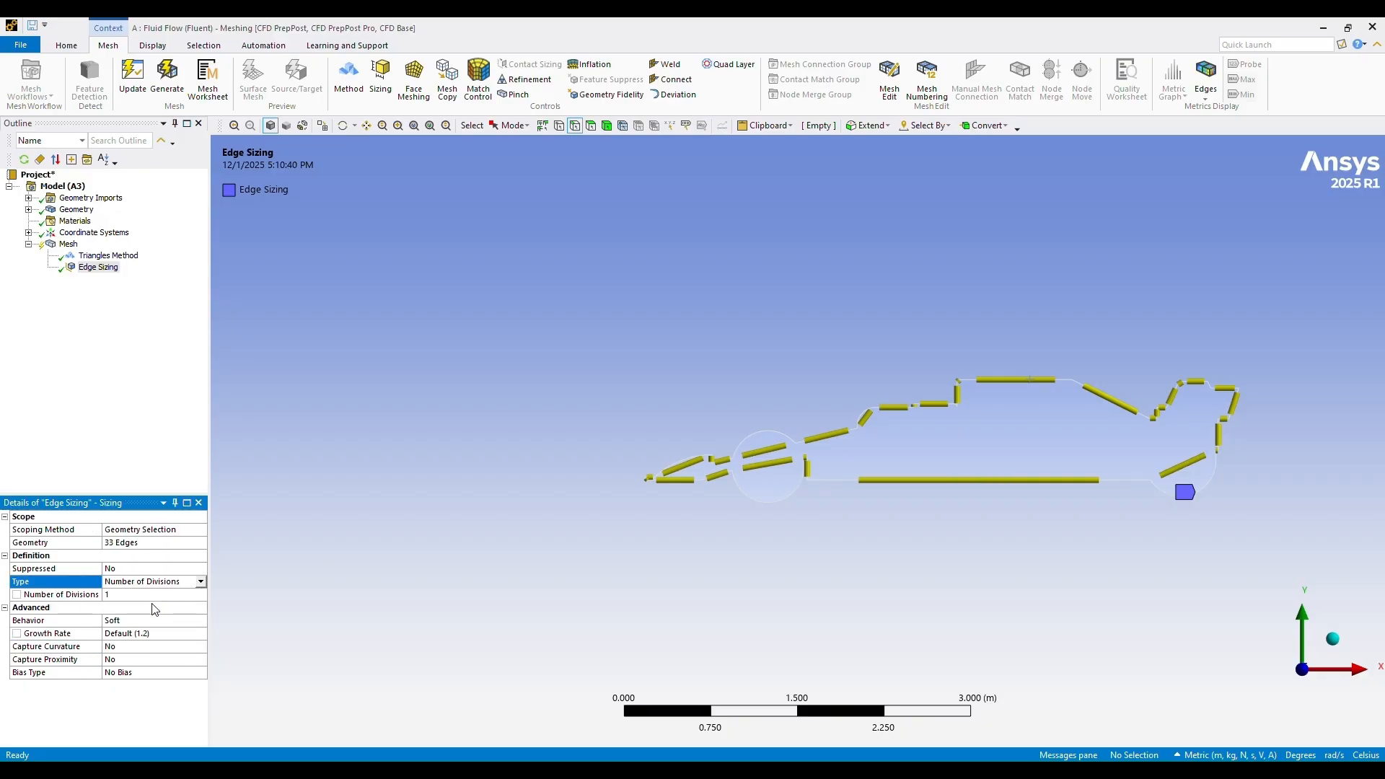
{"action": "left_click", "coordinate": [201, 583]}
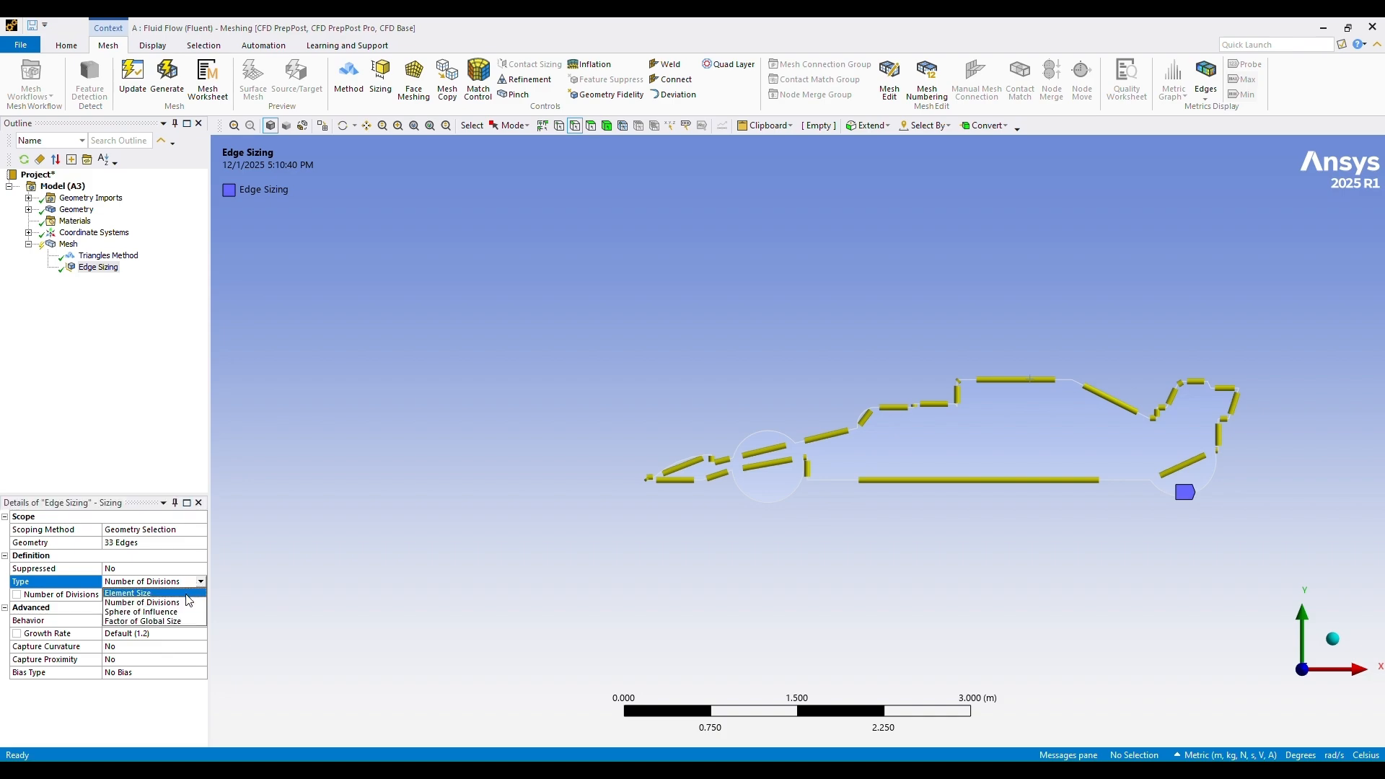
{"action": "left_click", "coordinate": [185, 603]}
{"action": "left_click", "coordinate": [151, 594]}
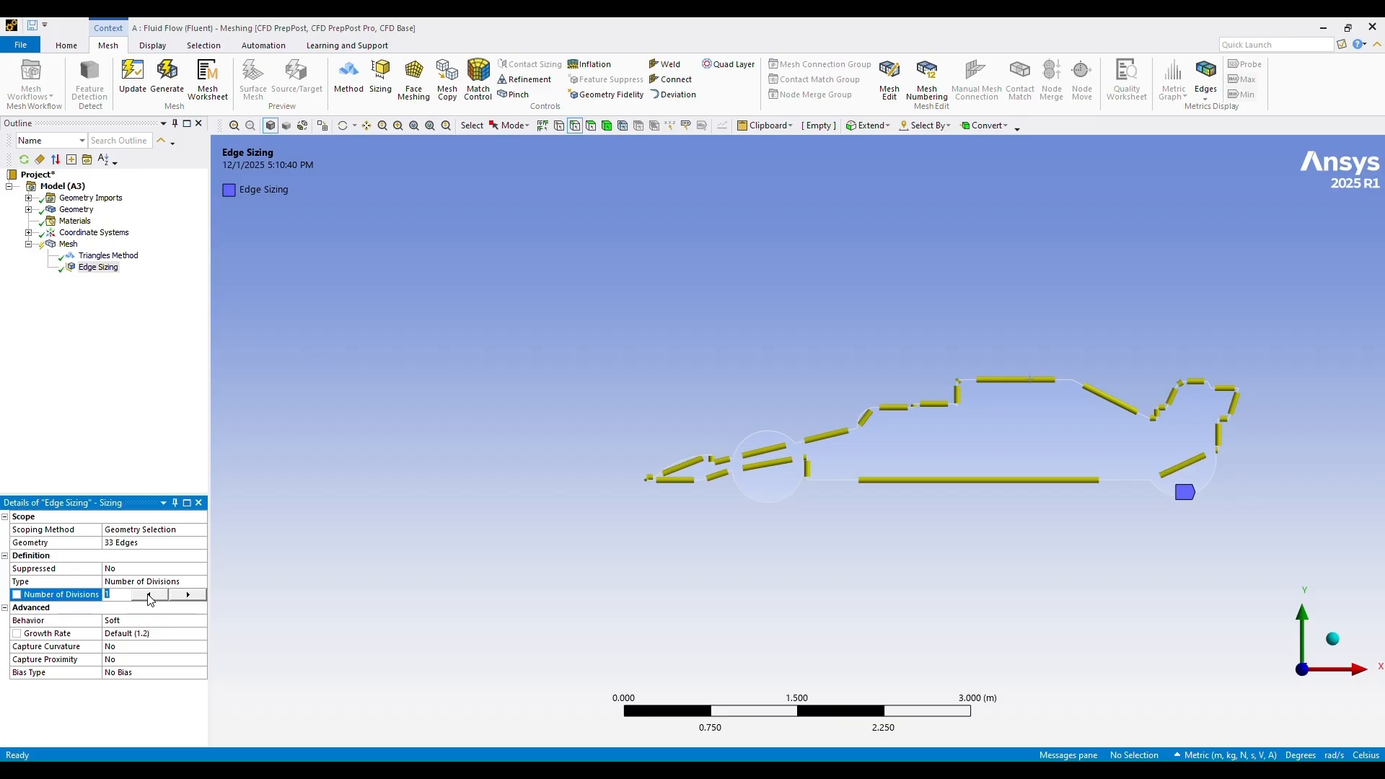
{"action": "left_click", "coordinate": [171, 583]}
{"action": "left_click", "coordinate": [197, 582]}
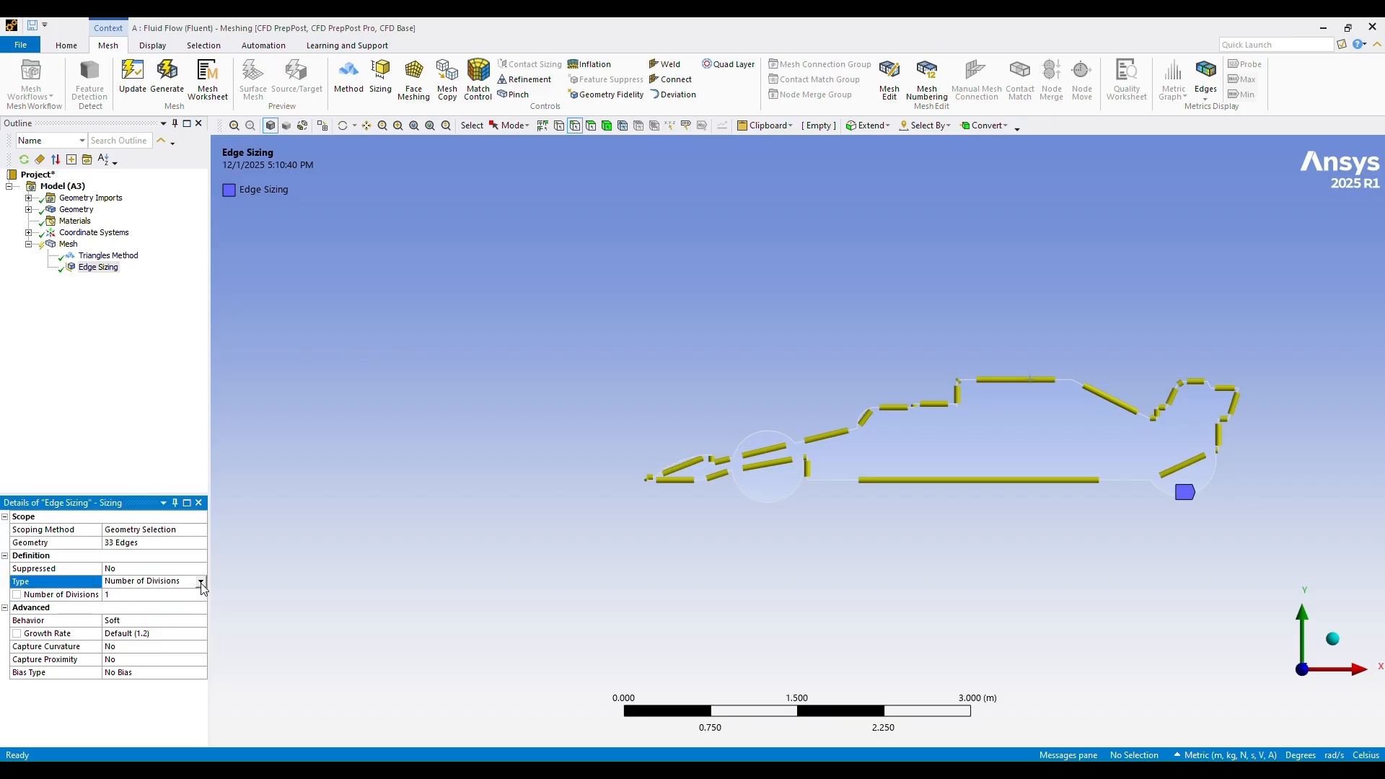
{"action": "left_click", "coordinate": [200, 584]}
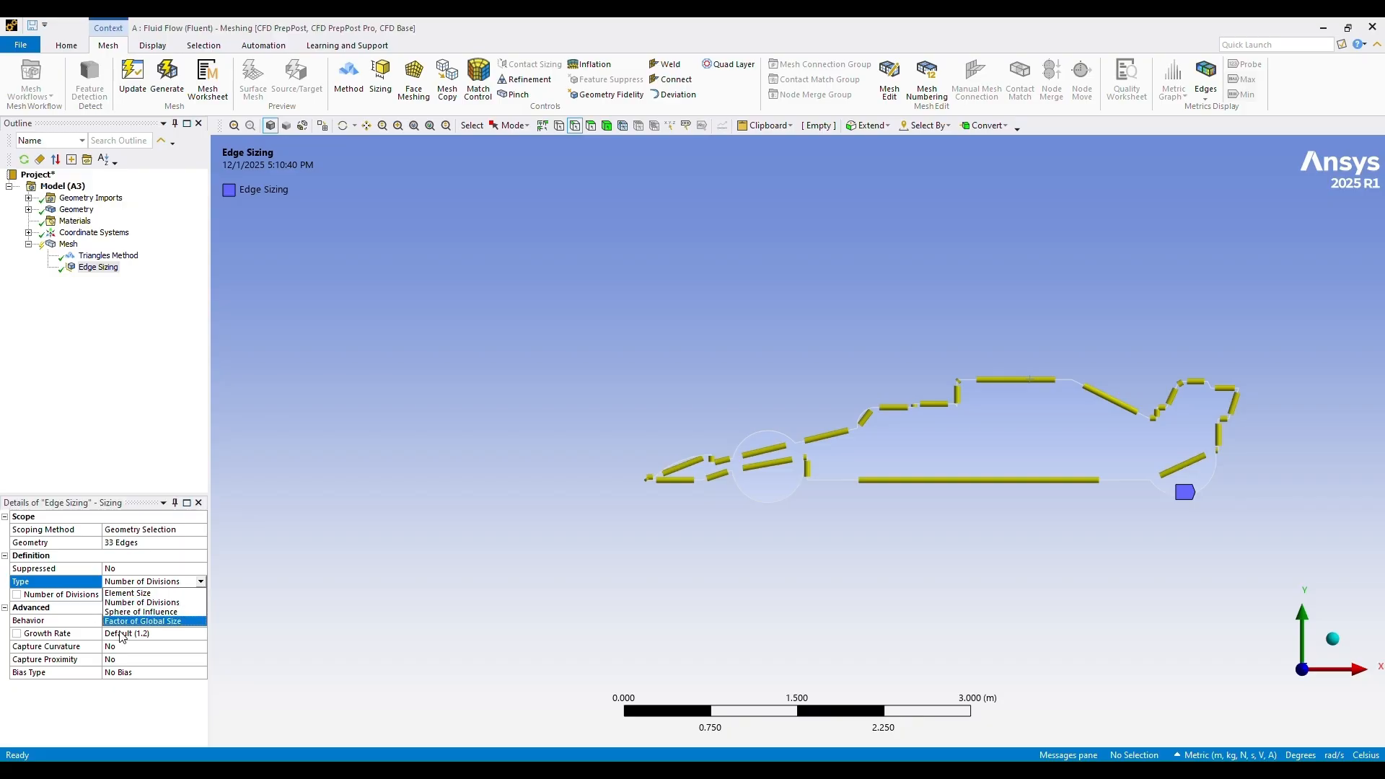
{"action": "left_click", "coordinate": [127, 597]}
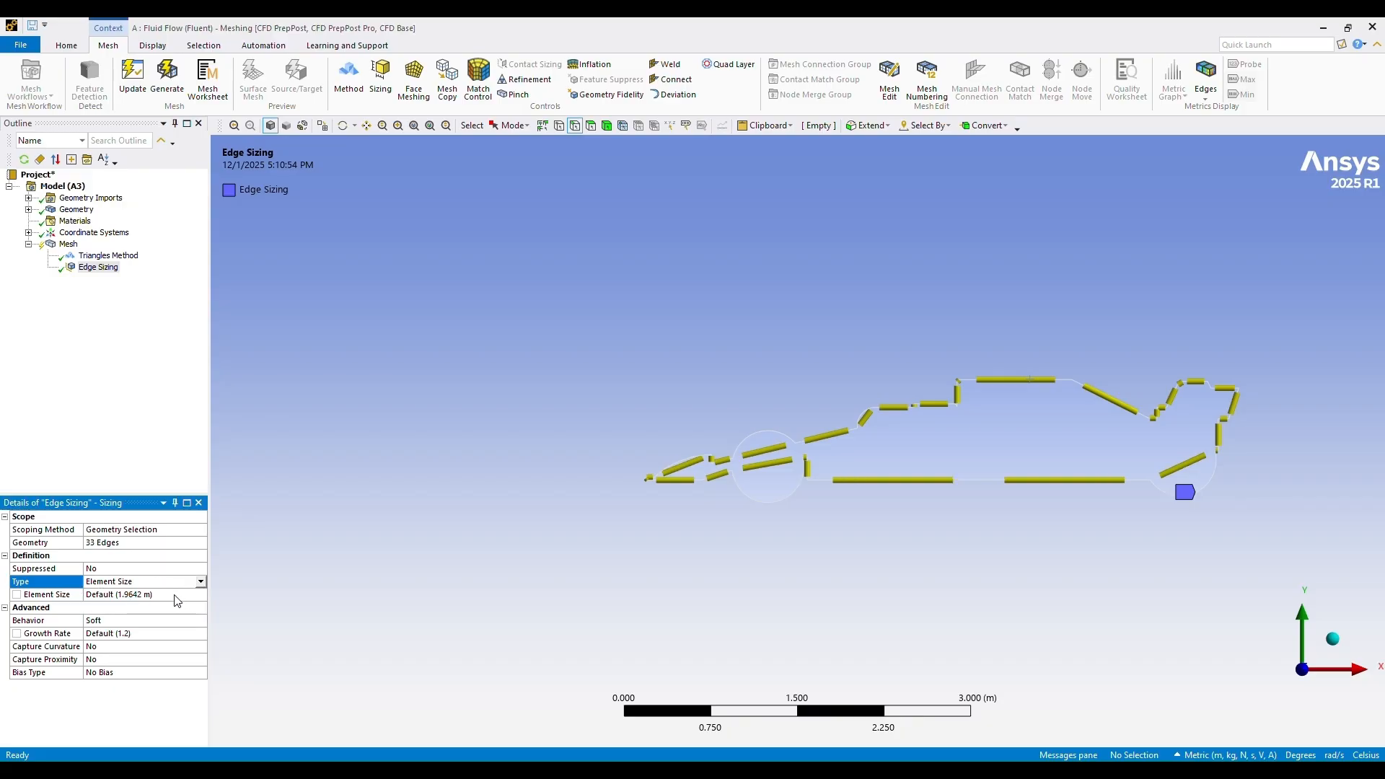
Set the car outline edge sizing's element size to 0.01 m and its behavior to Hard
{"action": "left_click", "coordinate": [175, 594]}
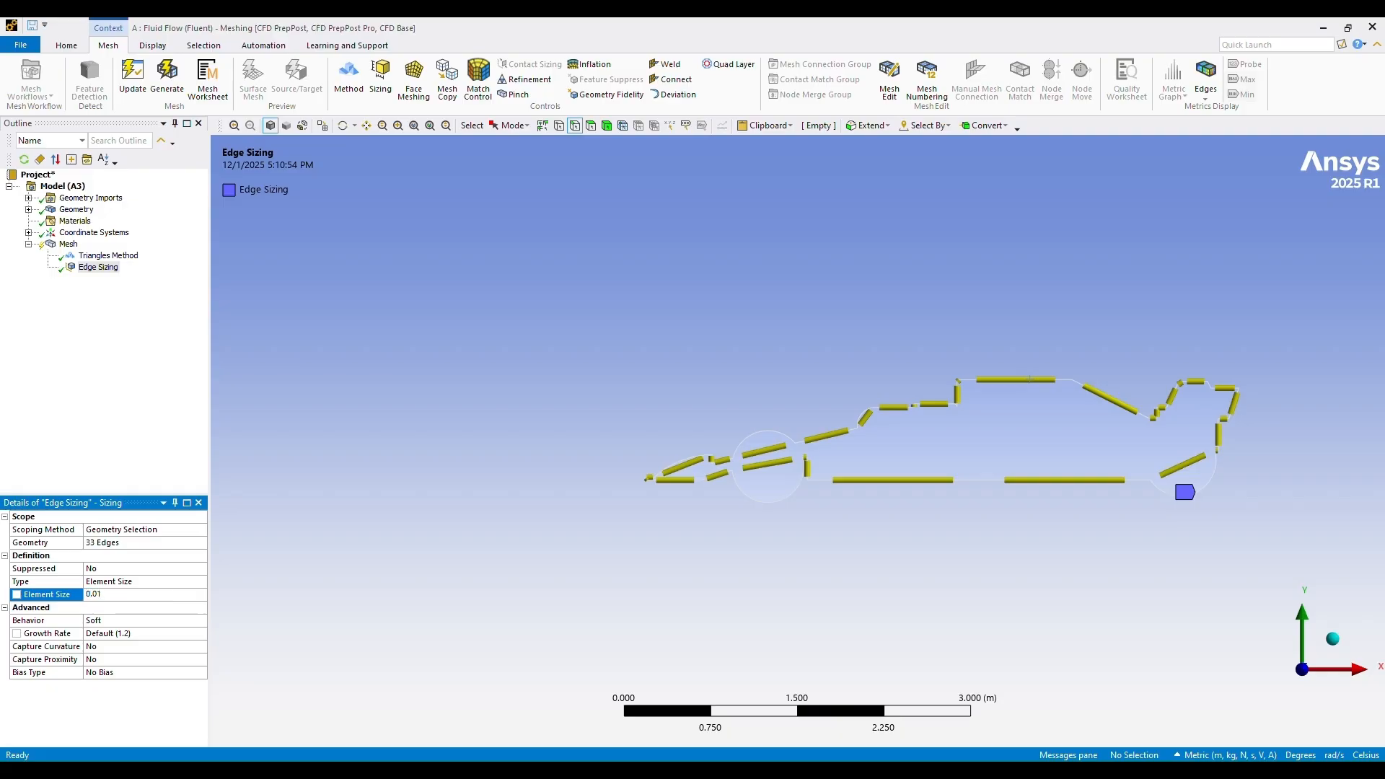
{"action": "left_click", "coordinate": [163, 610]}
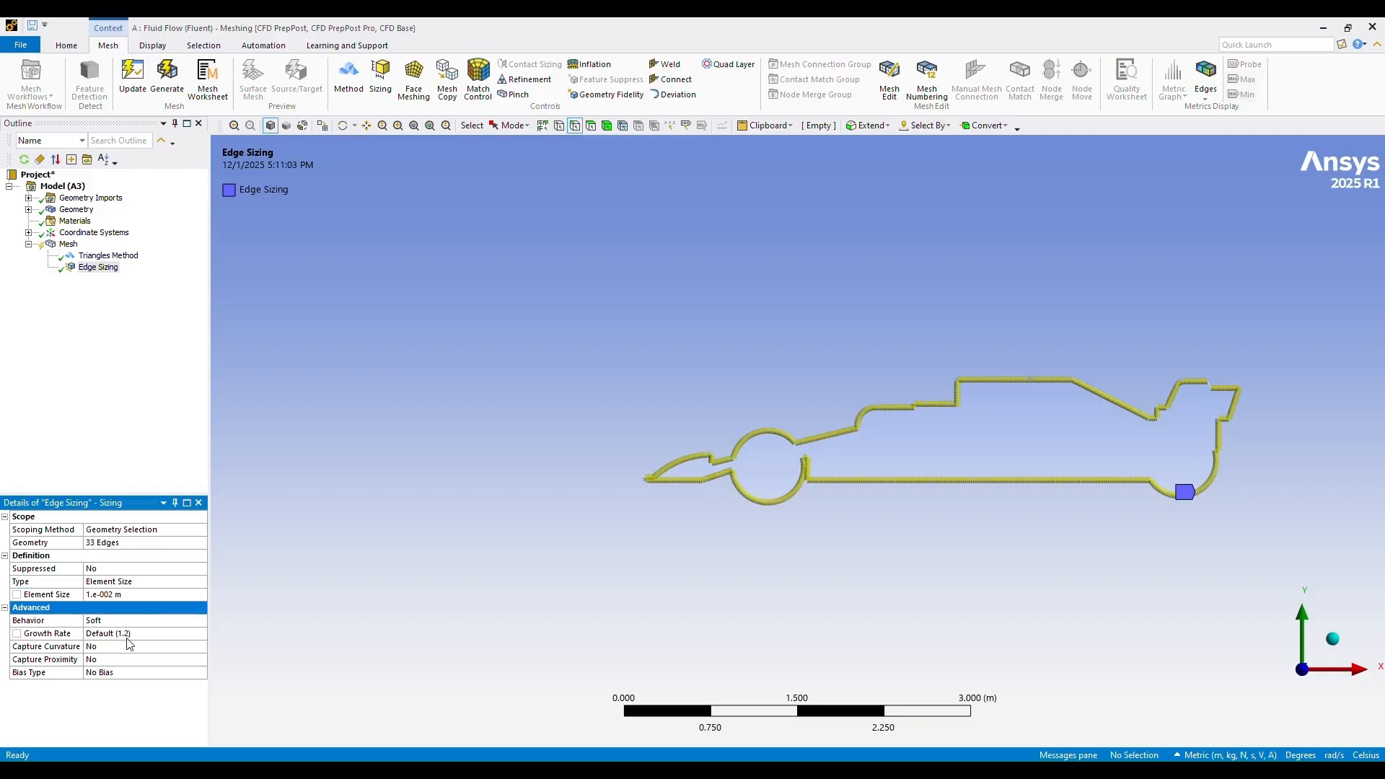
{"action": "left_click", "coordinate": [131, 622]}
{"action": "left_click", "coordinate": [201, 622]}
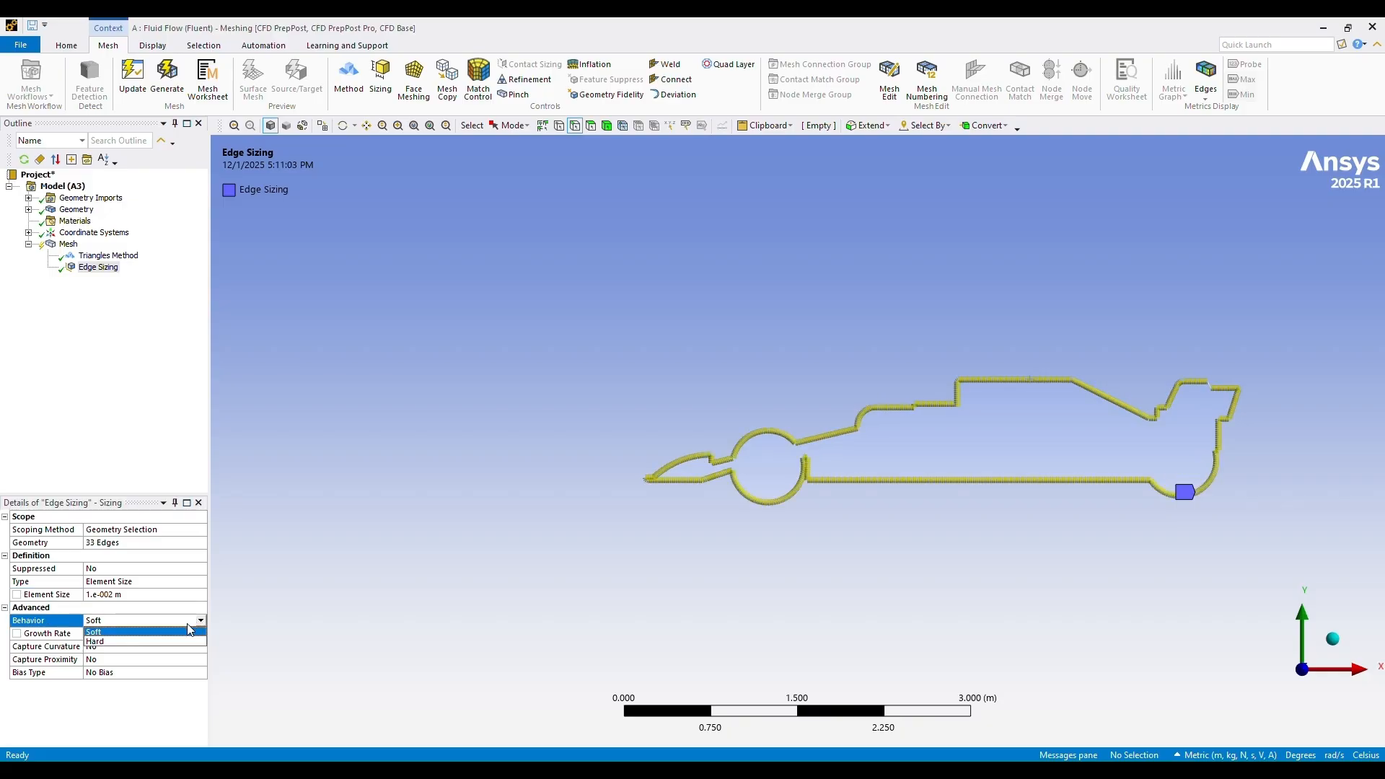
{"action": "left_click", "coordinate": [142, 642]}
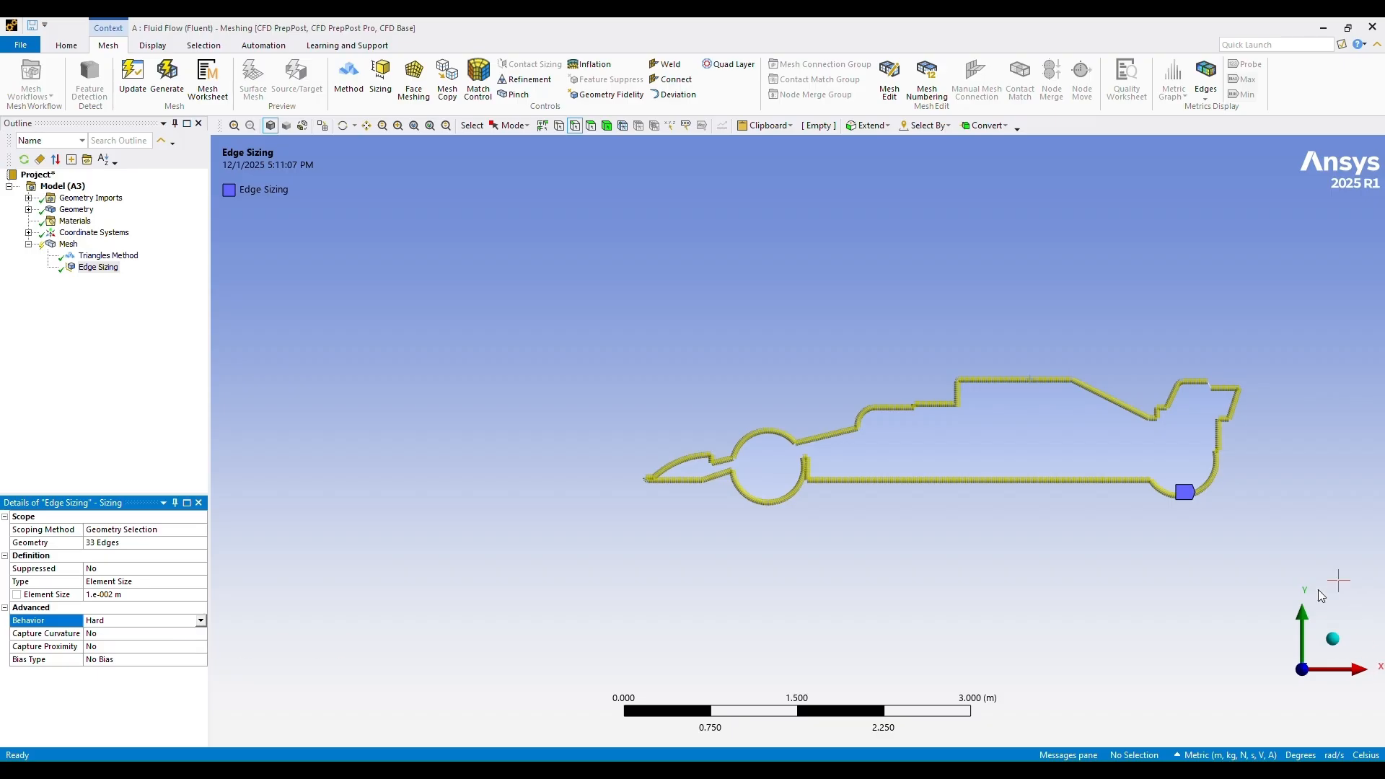
Generate the mesh with the edge sizing and inspect the triangles around the car profile and across the domain
{"action": "scroll", "coordinate": [893, 482], "scroll_direction": "up", "scroll_amount": 5}
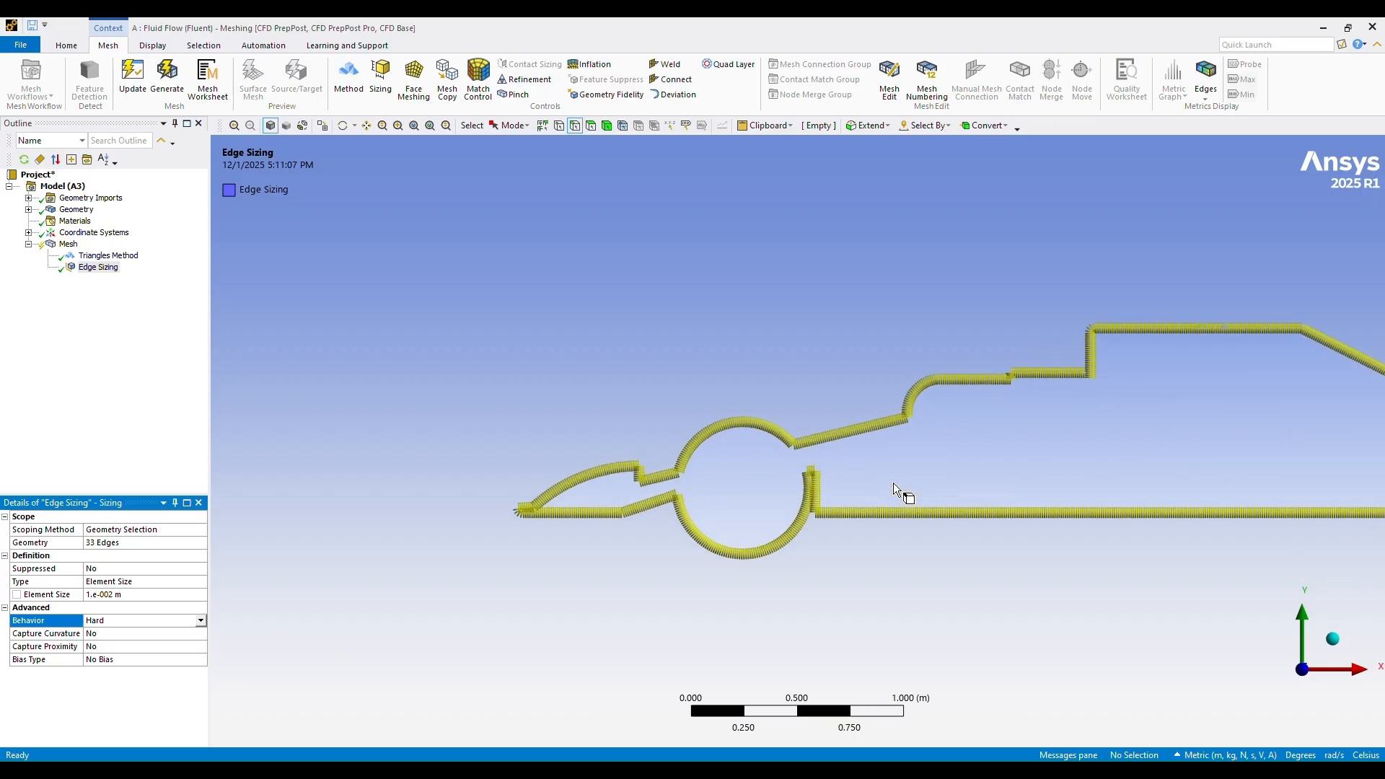
{"action": "scroll", "coordinate": [893, 483], "scroll_direction": "down", "scroll_amount": 5}
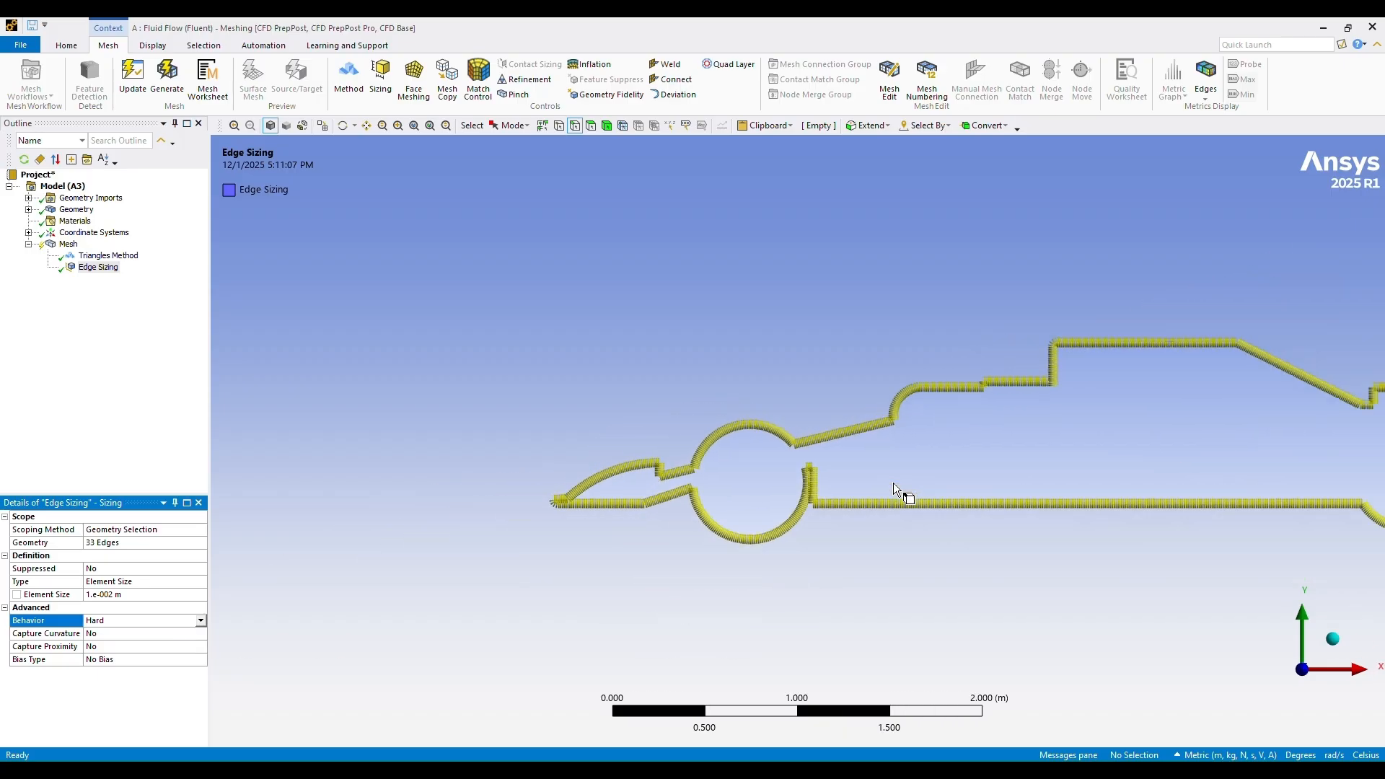
{"action": "scroll", "coordinate": [892, 482], "scroll_direction": "down", "scroll_amount": 1}
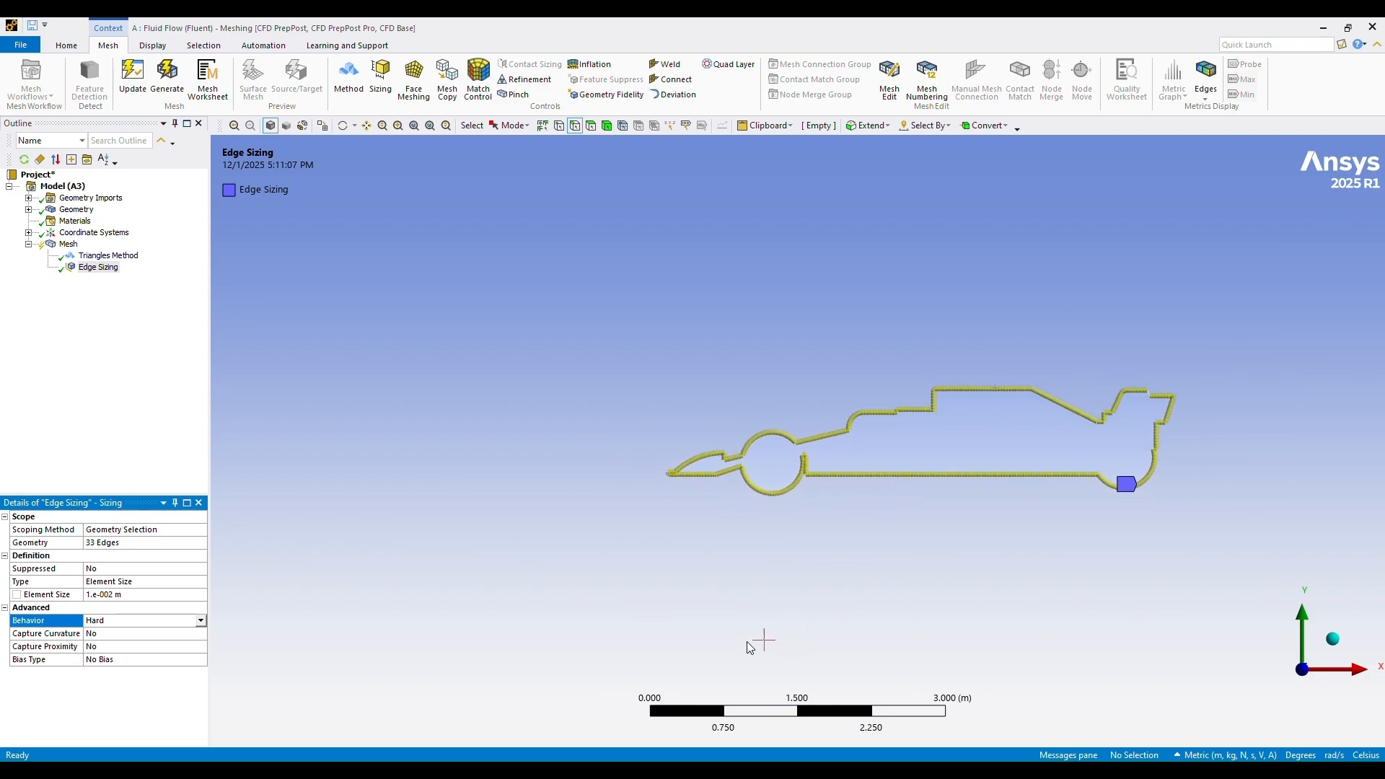
{"action": "left_click", "coordinate": [32, 376]}
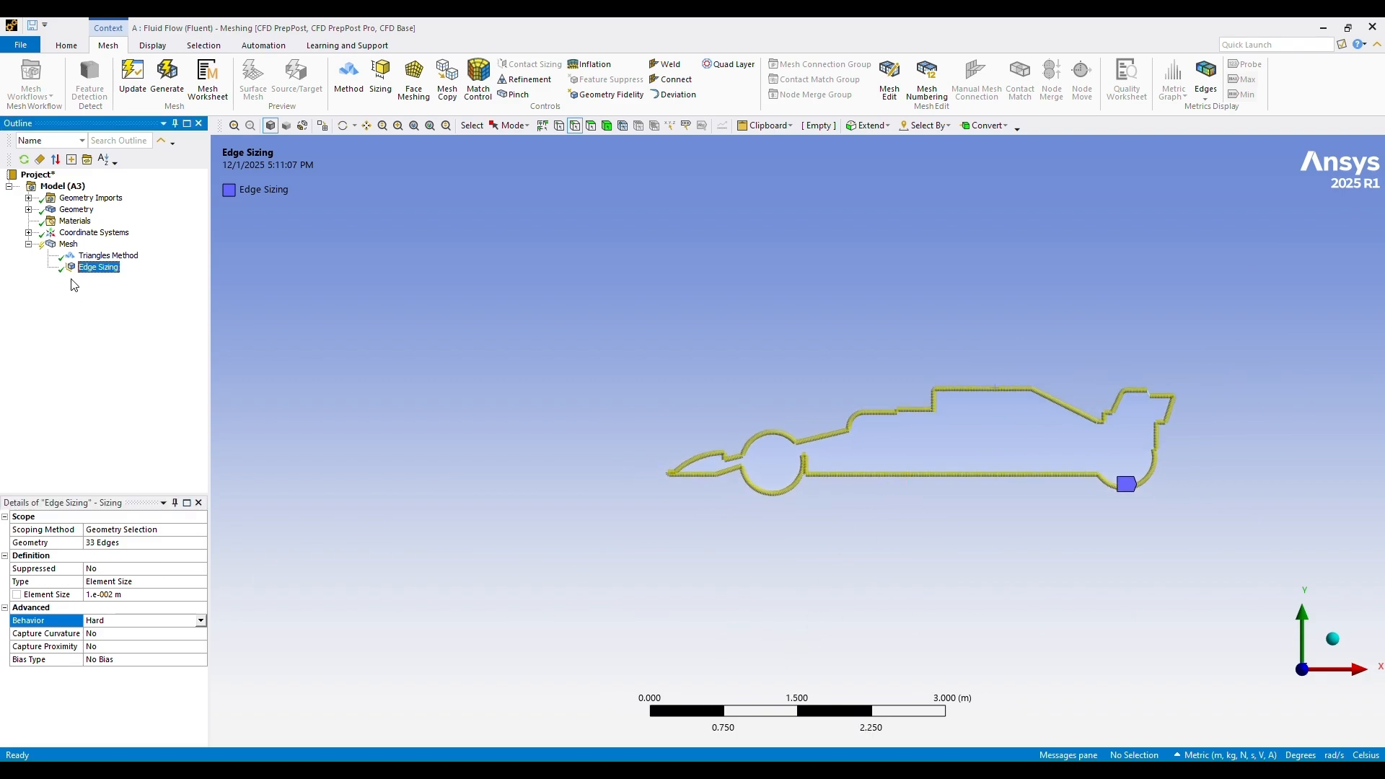
{"action": "right_click", "coordinate": [87, 271]}
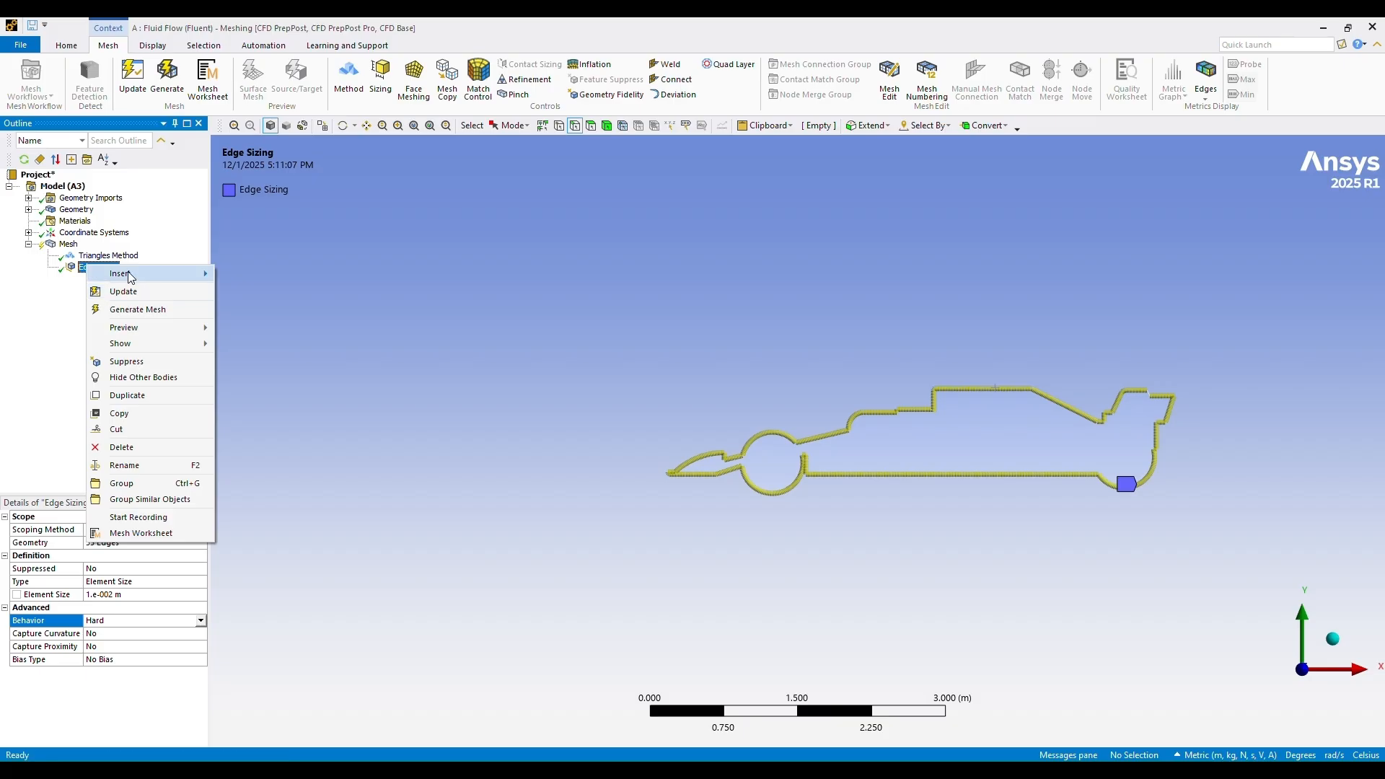
{"action": "left_click", "coordinate": [131, 310]}
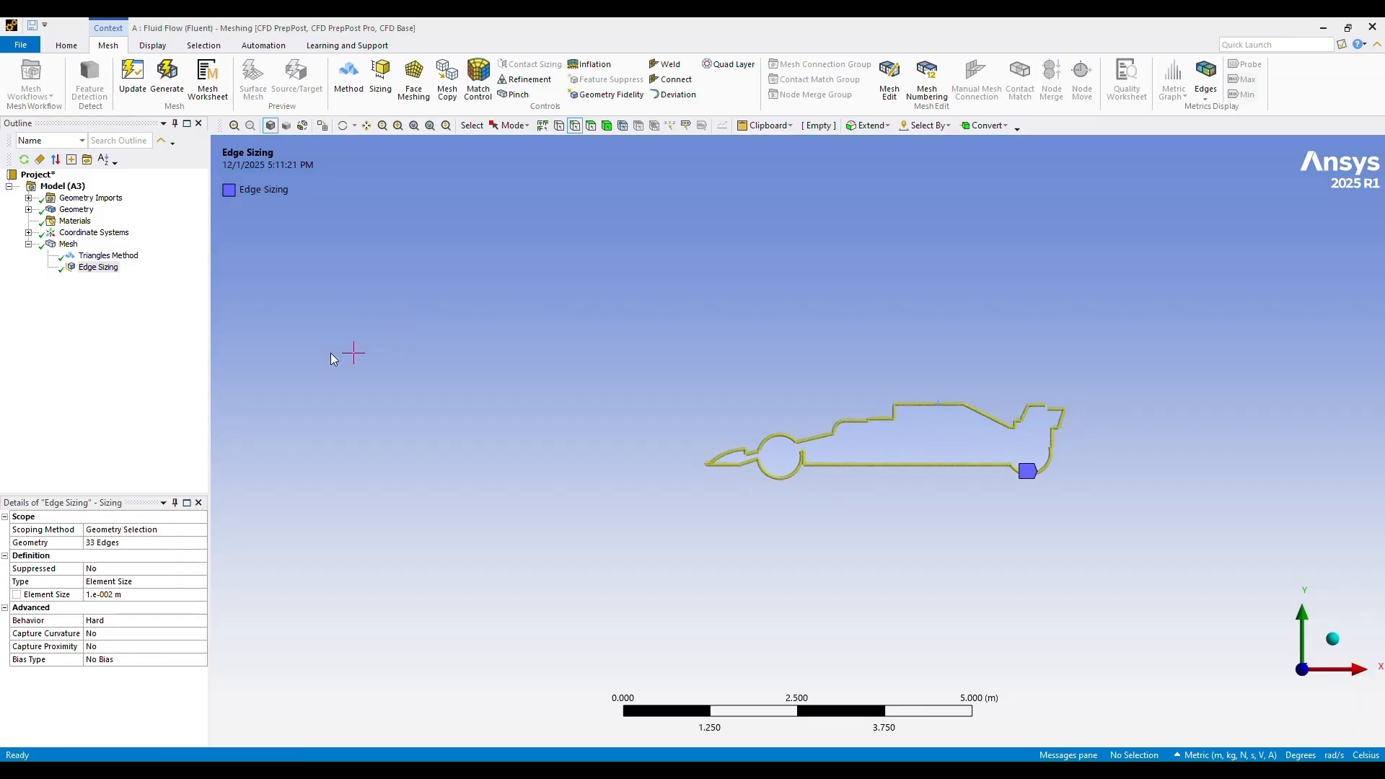
{"action": "scroll", "coordinate": [460, 470], "scroll_direction": "down", "scroll_amount": 5}
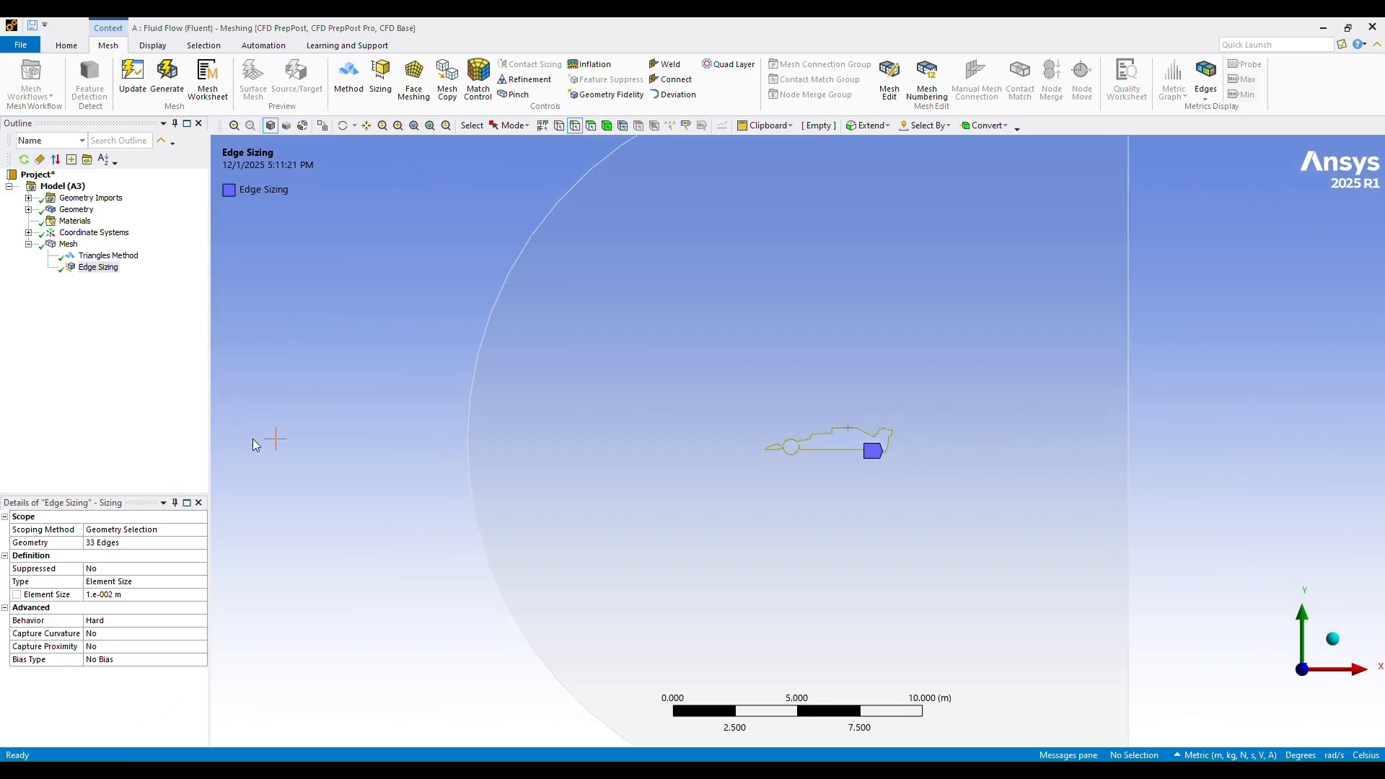
{"action": "left_click", "coordinate": [69, 244]}
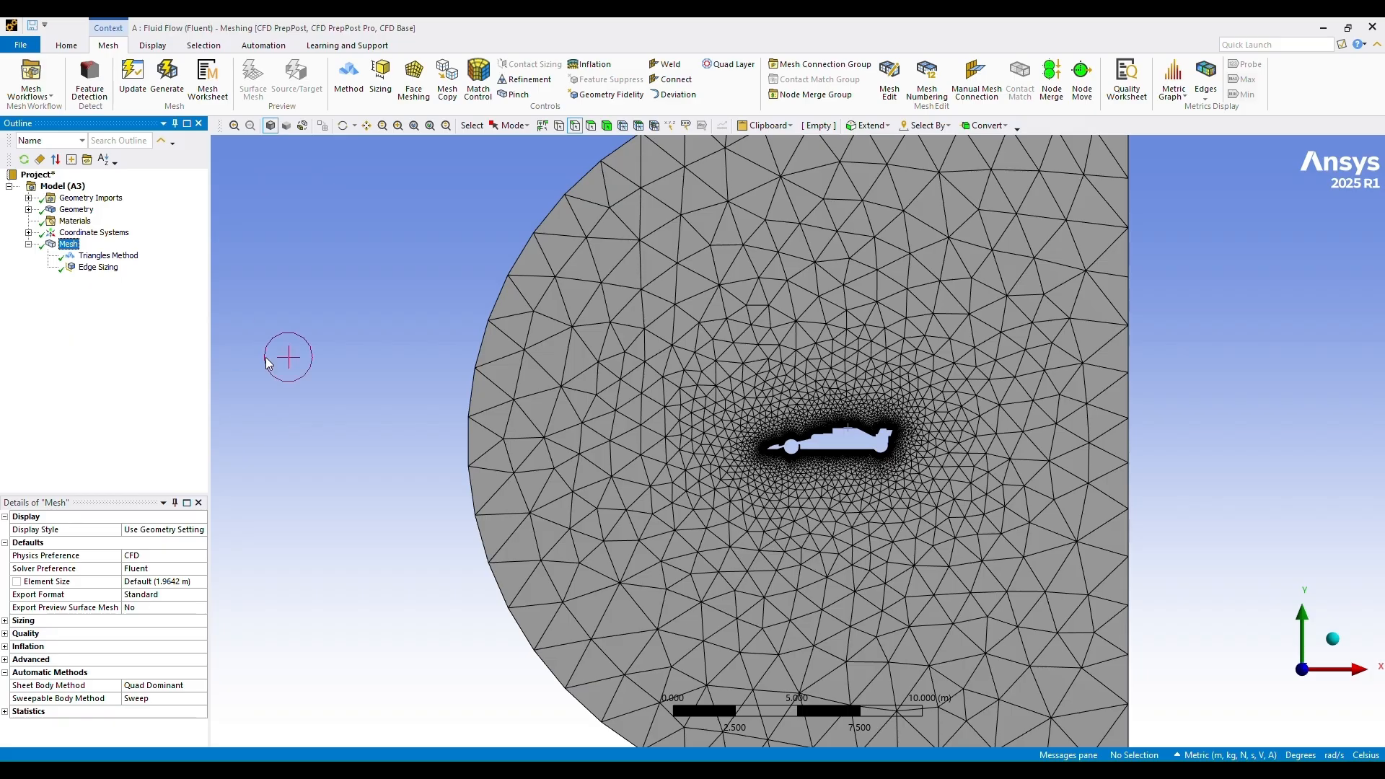
{"action": "scroll", "coordinate": [868, 419], "scroll_direction": "up", "scroll_amount": 6}
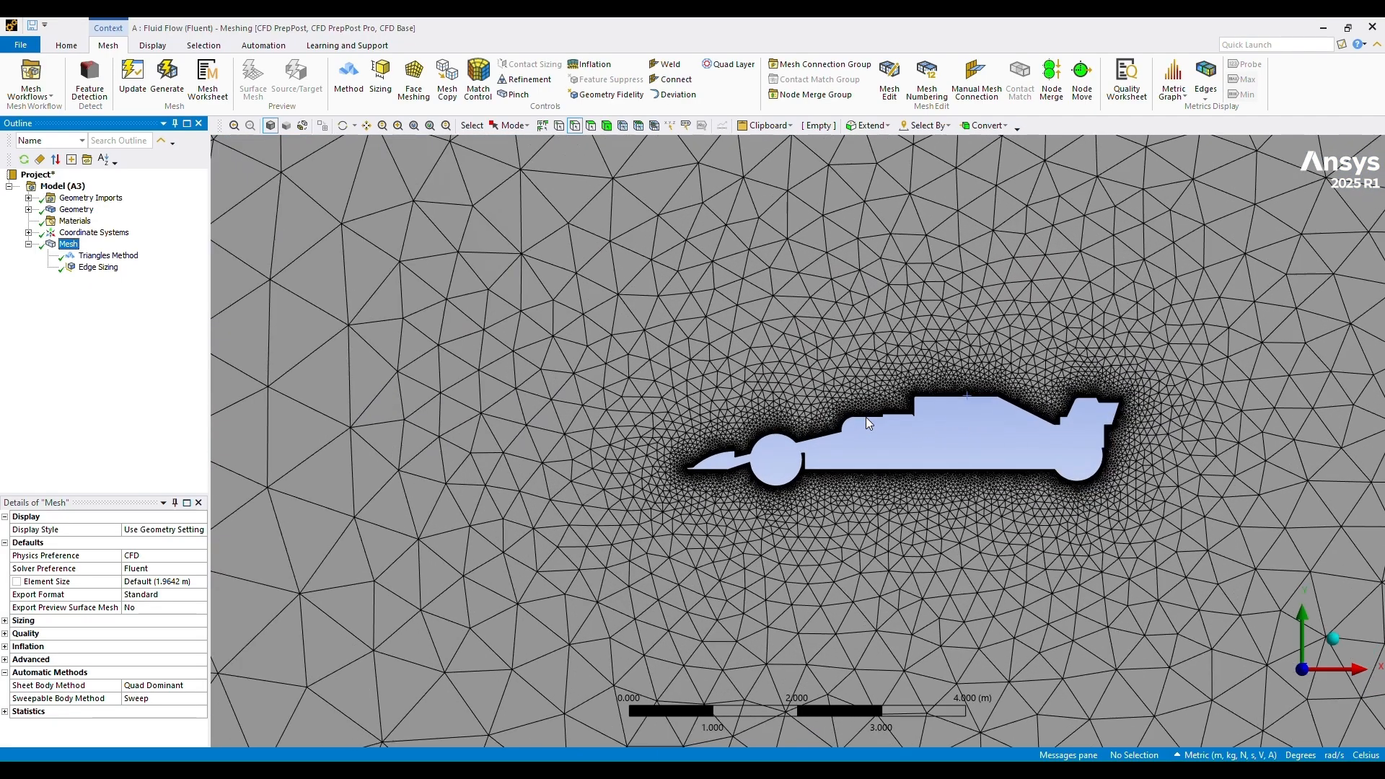
{"action": "scroll", "coordinate": [866, 418], "scroll_direction": "up", "scroll_amount": 6}
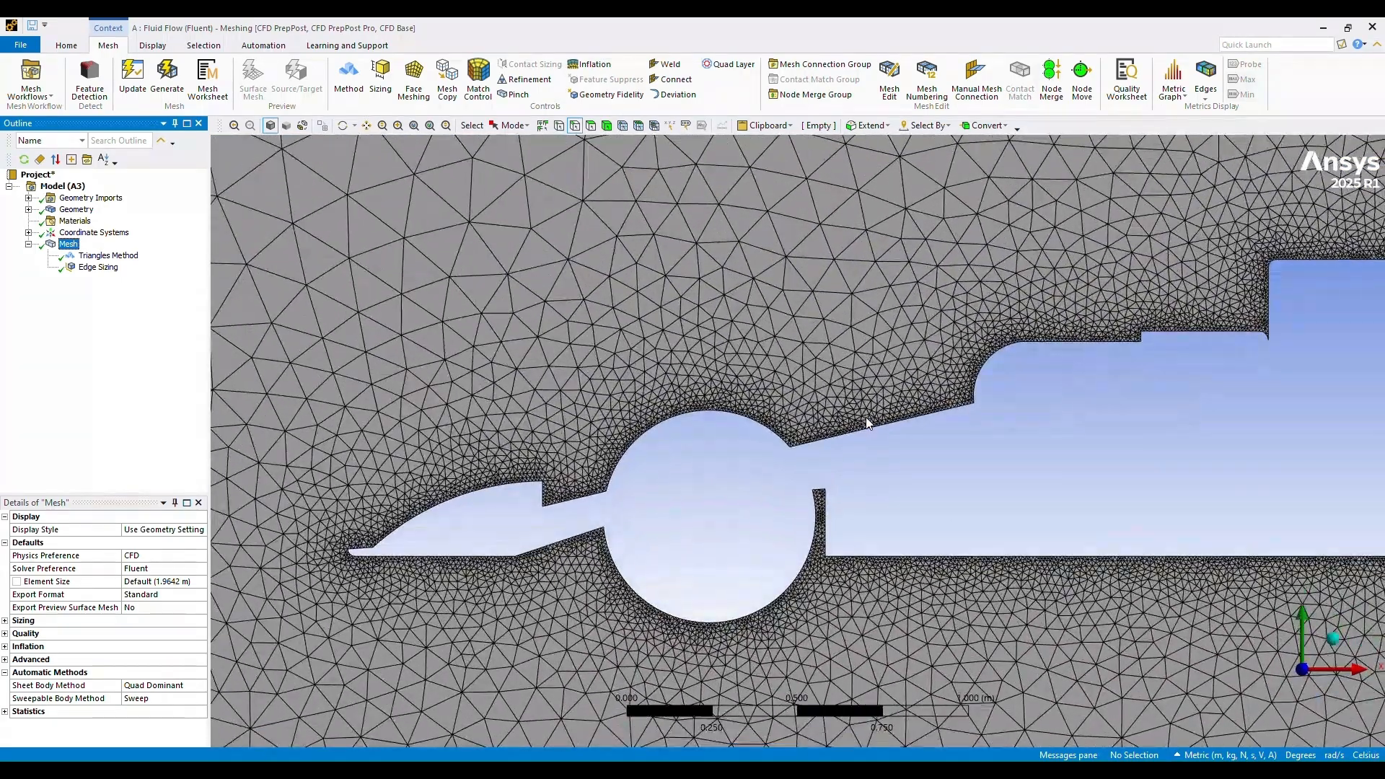
{"action": "scroll", "coordinate": [808, 434], "scroll_direction": "down", "scroll_amount": 5}
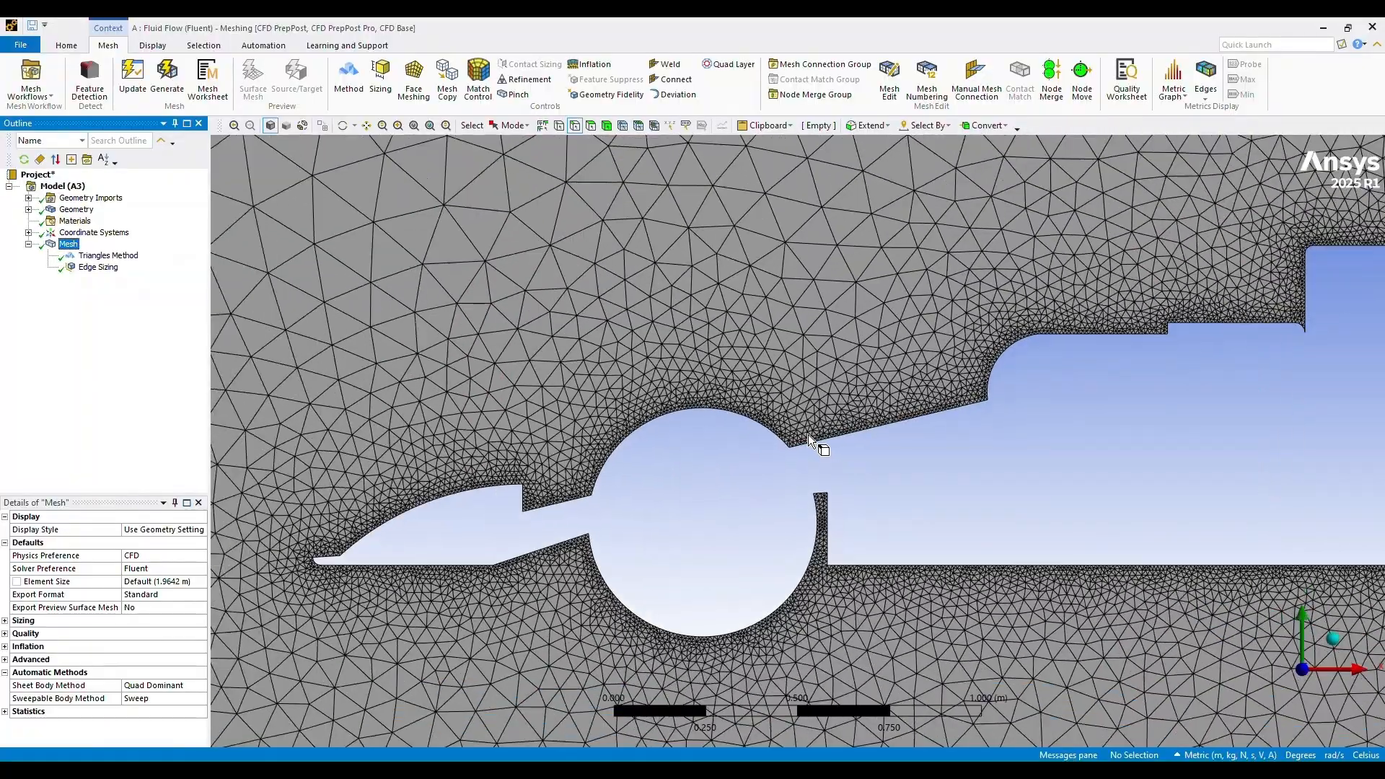
{"action": "scroll", "coordinate": [807, 434], "scroll_direction": "down", "scroll_amount": 8}
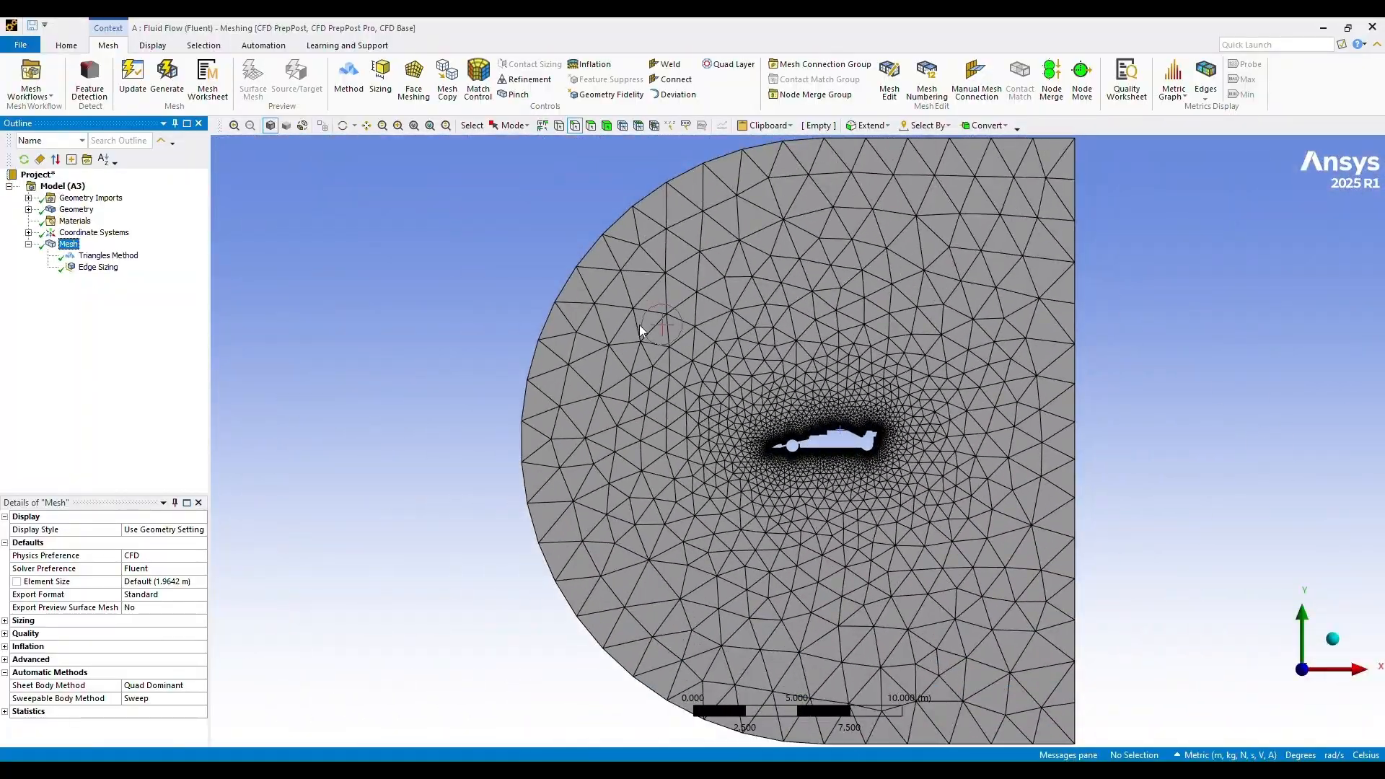
Insert a mesh refinement on the C-shaped domain face and set its refinement level to 2
{"action": "right_click", "coordinate": [73, 248]}
{"action": "mouse_move", "coordinate": [153, 250]}
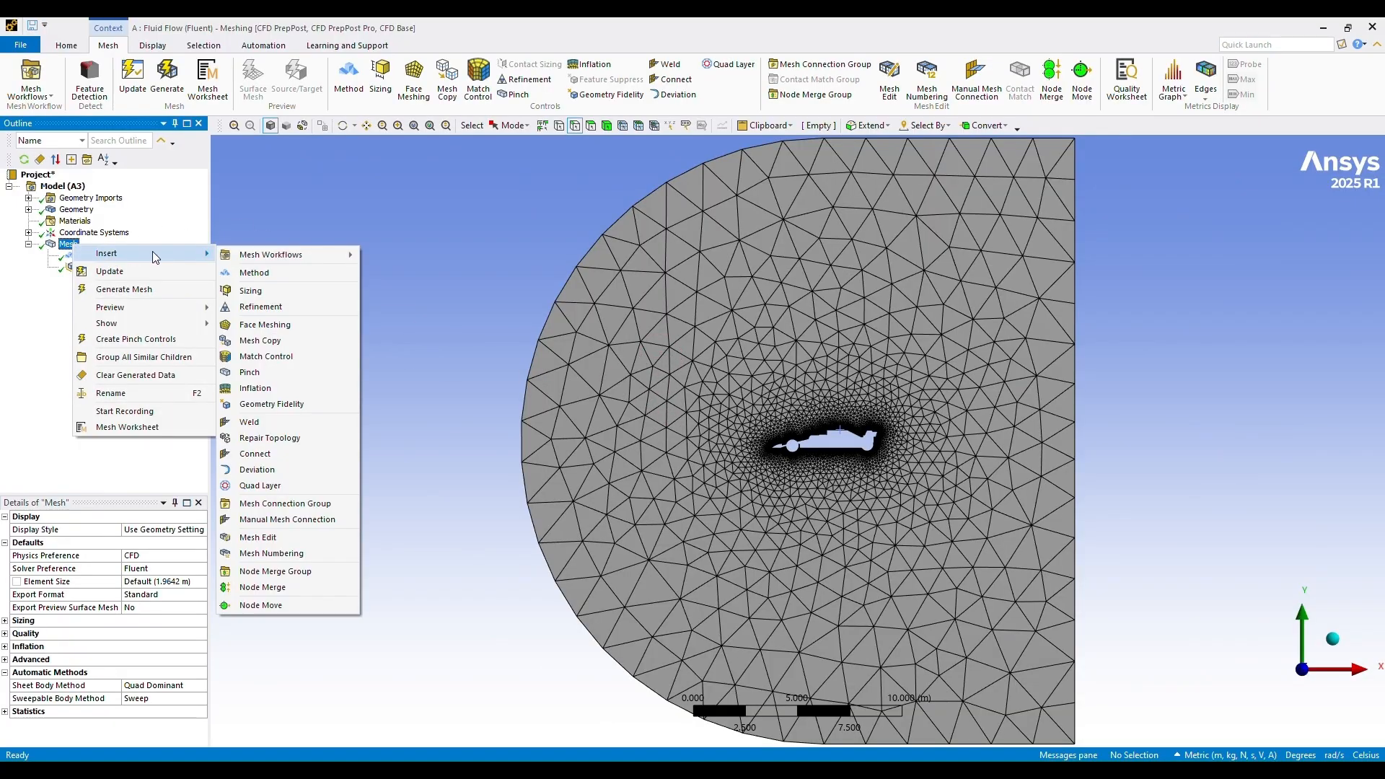
{"action": "left_click", "coordinate": [261, 308]}
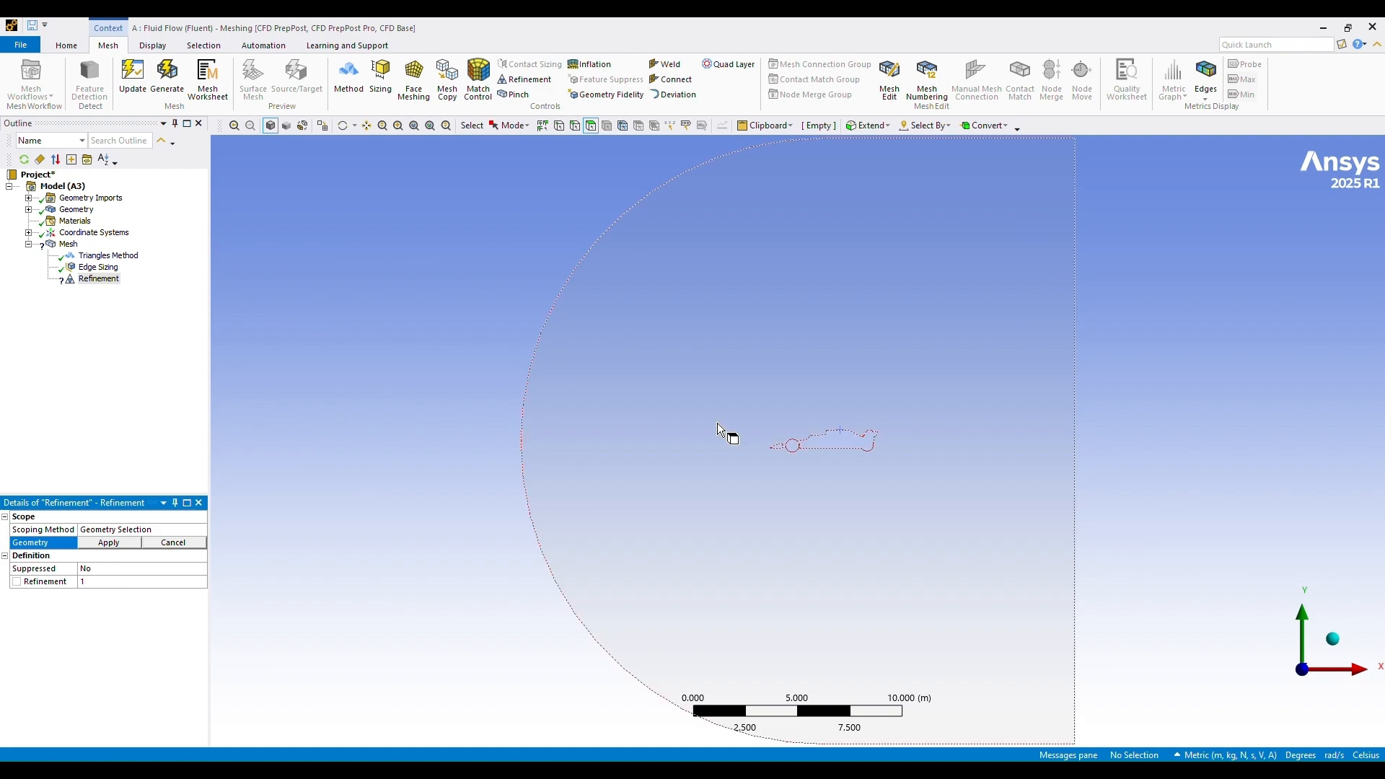
{"action": "left_click", "coordinate": [685, 433]}
{"action": "left_click", "coordinate": [106, 543]}
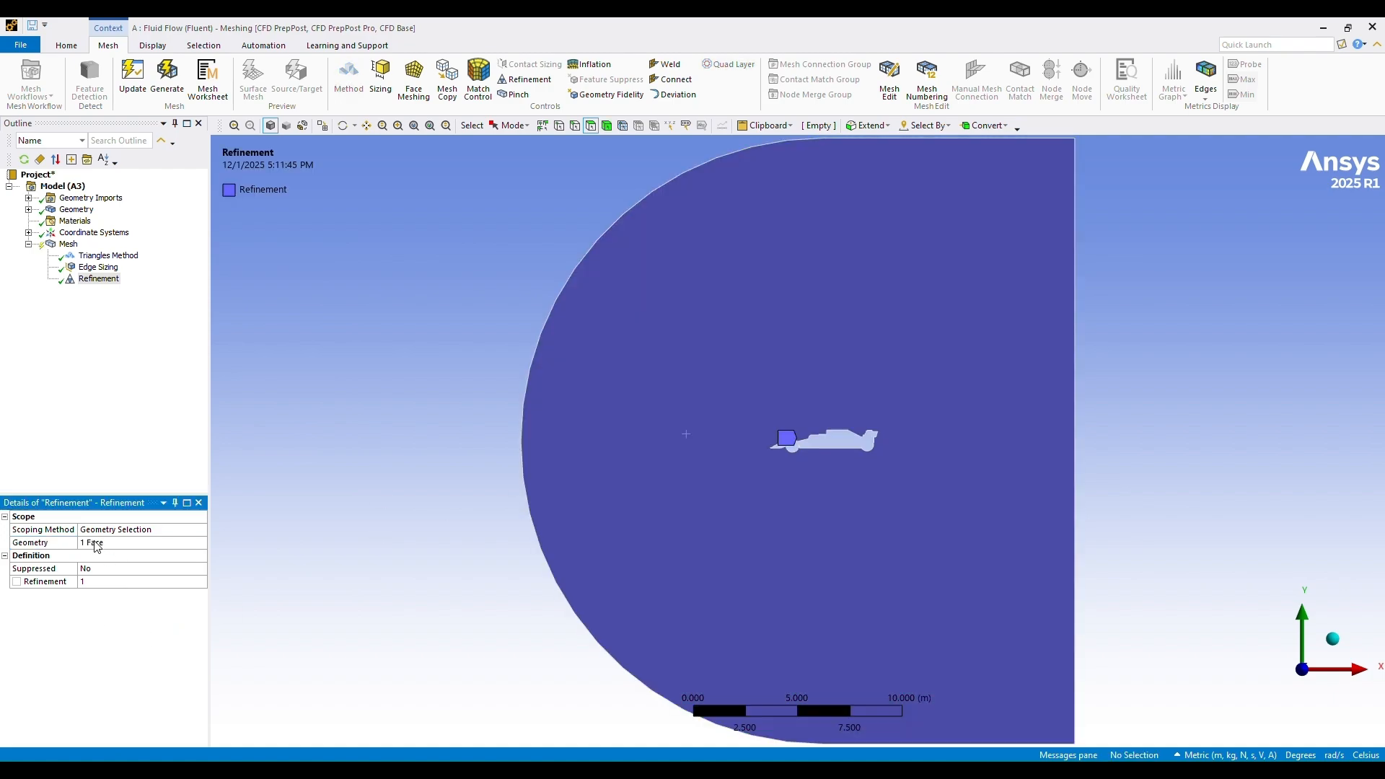
{"action": "left_click", "coordinate": [103, 586]}
{"action": "left_click", "coordinate": [175, 586]}
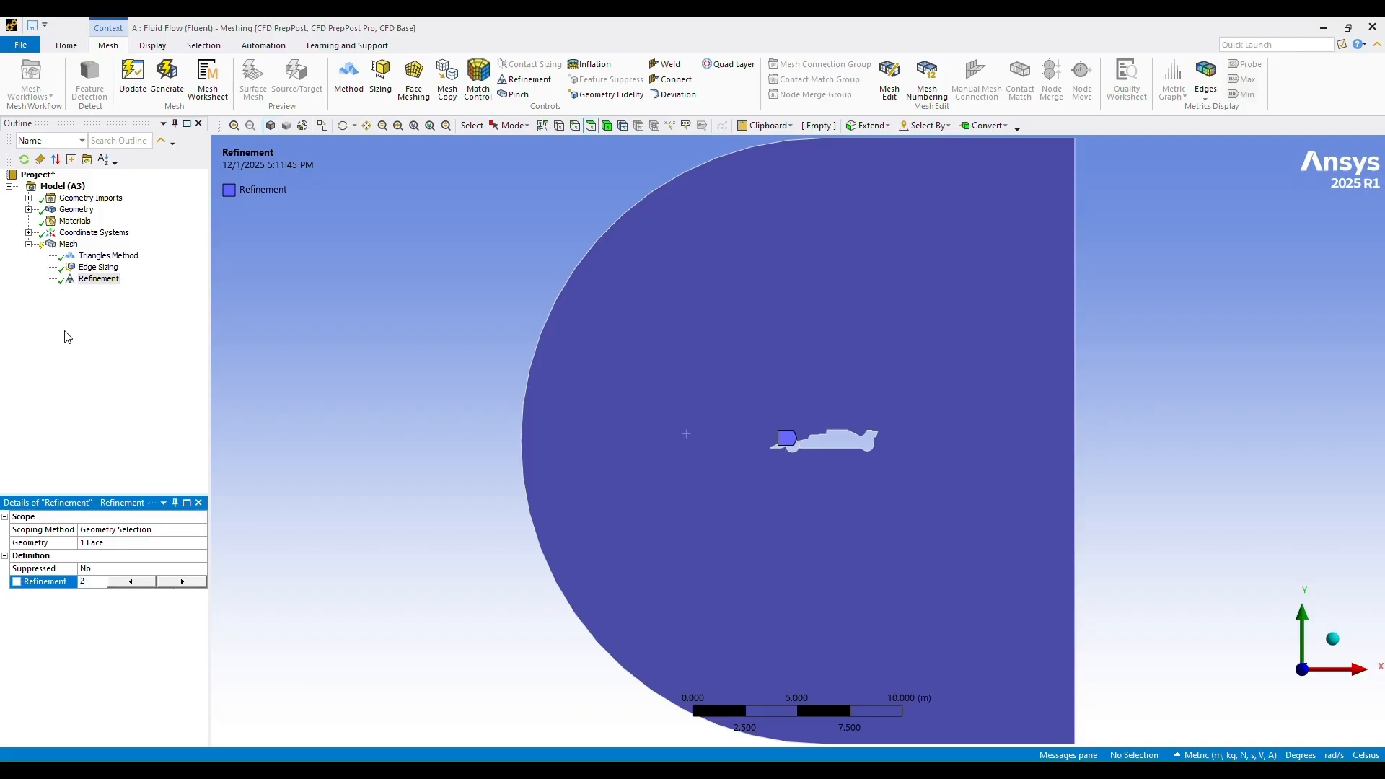
Regenerate the mesh with the face refinement and display the result
{"action": "left_click", "coordinate": [94, 278]}
{"action": "right_click", "coordinate": [93, 279]}
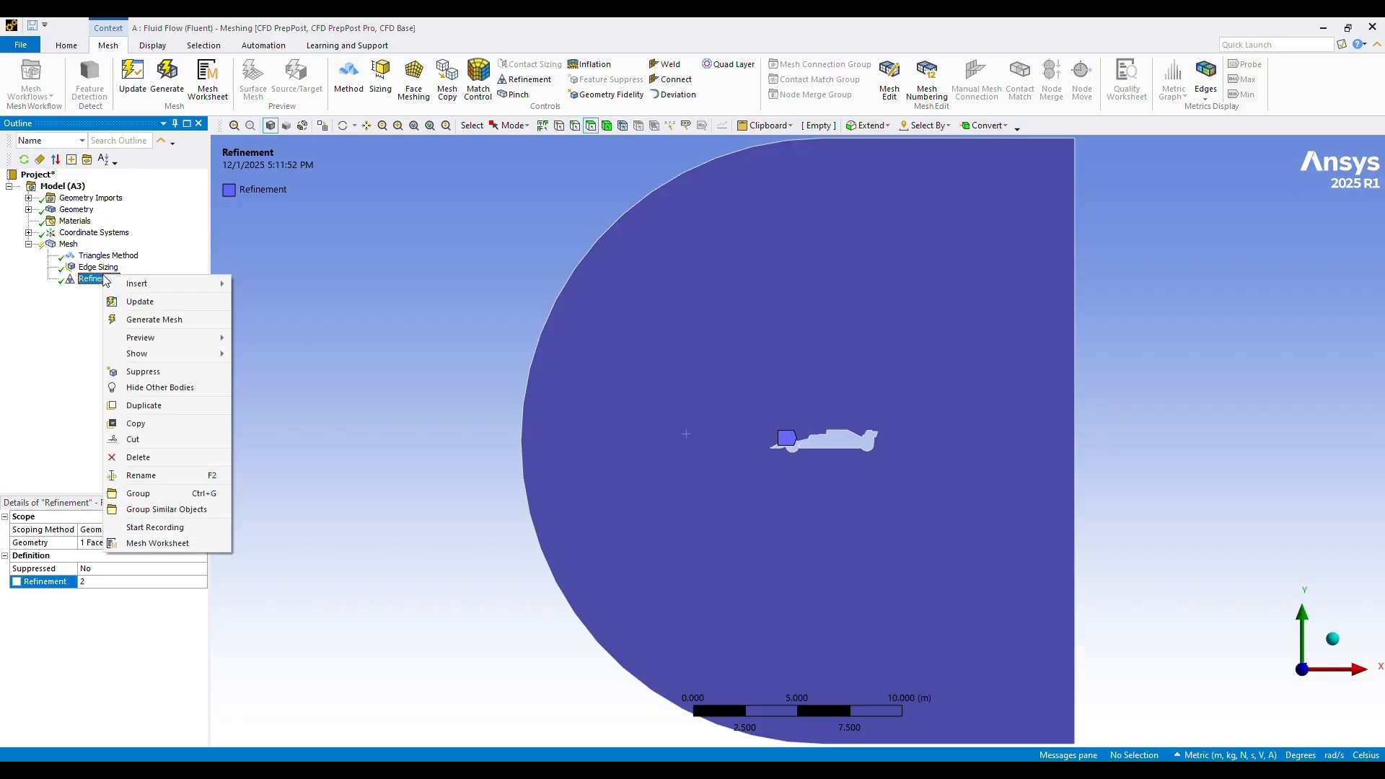
{"action": "left_click", "coordinate": [142, 323]}
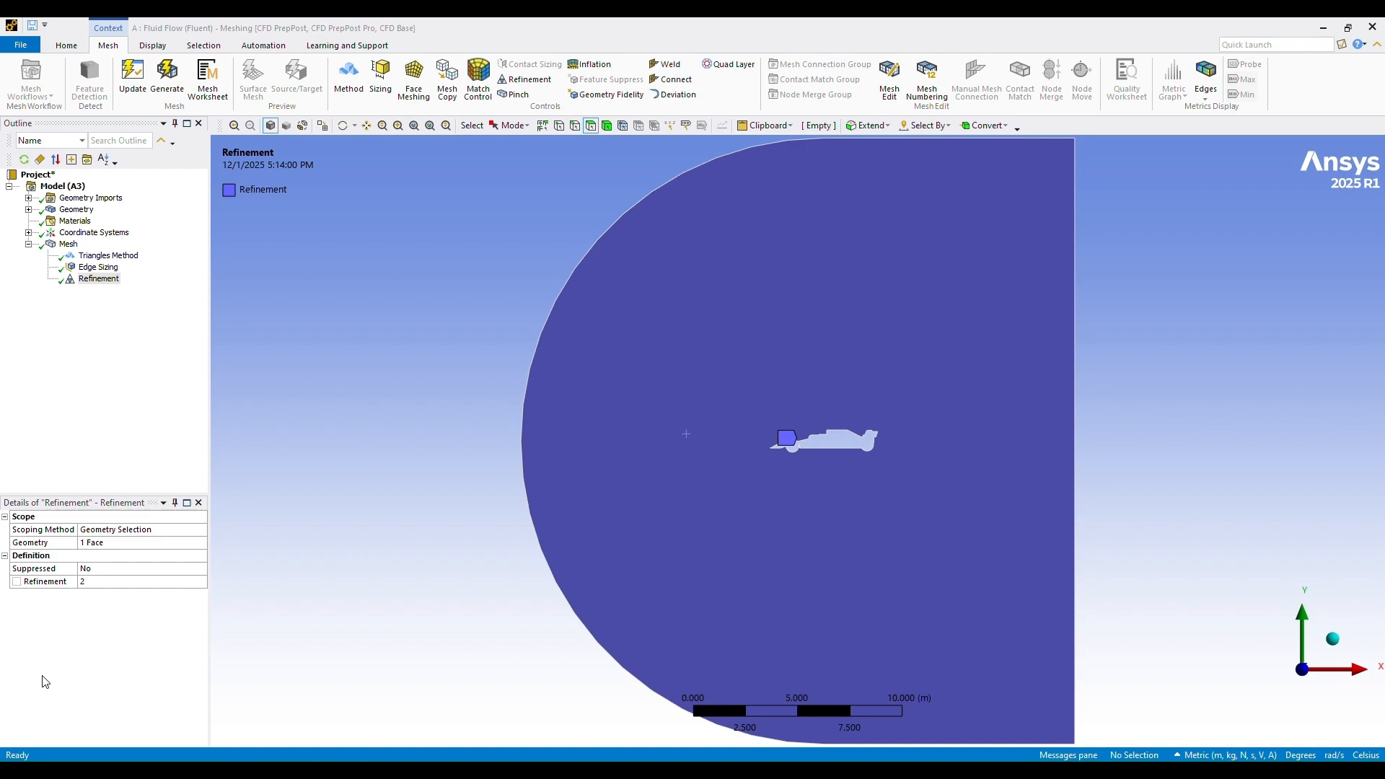
{"action": "left_click", "coordinate": [68, 243]}
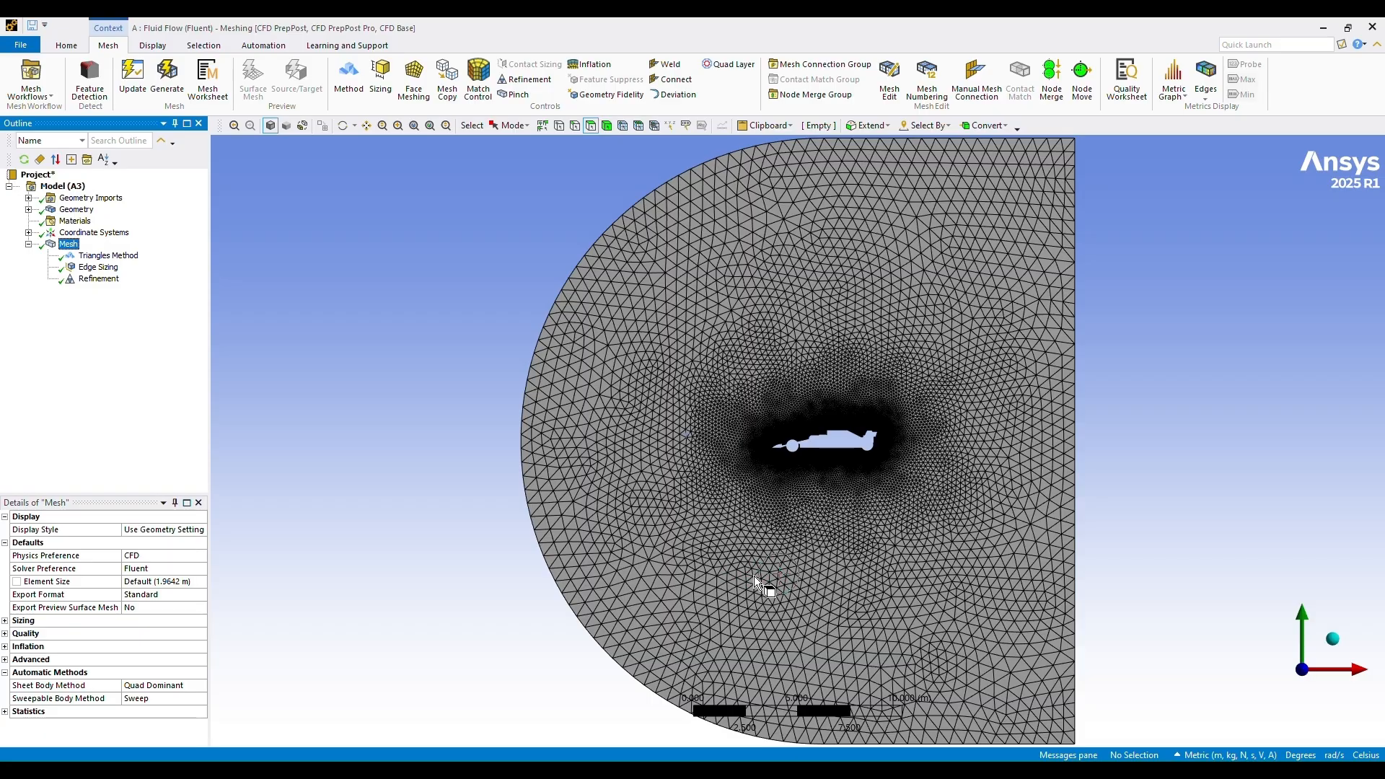
Examine the refined mesh over the whole domain and up close where the front wheel meets the car body
{"action": "scroll", "coordinate": [813, 568], "scroll_direction": "down", "scroll_amount": 5}
{"action": "scroll", "coordinate": [815, 577], "scroll_direction": "down", "scroll_amount": 1}
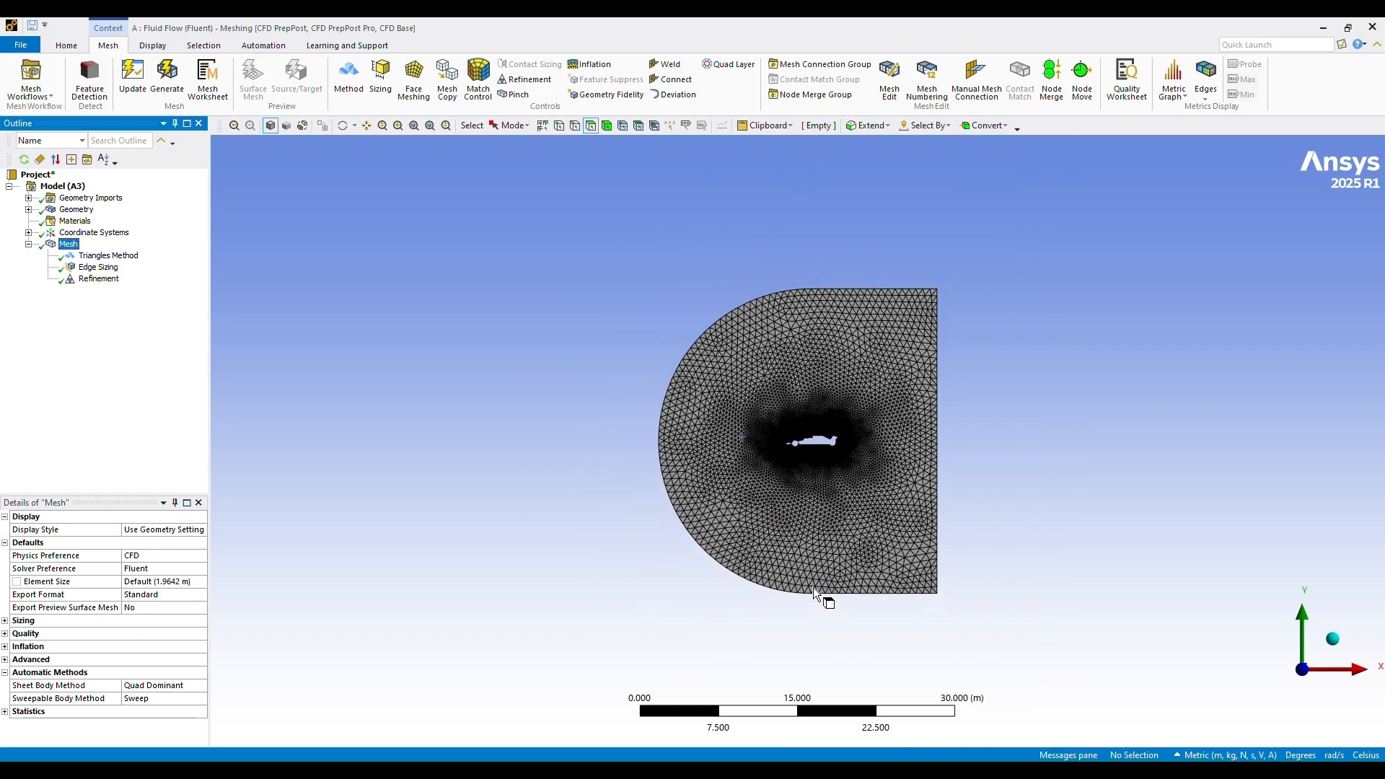
{"action": "scroll", "coordinate": [745, 471], "scroll_direction": "up", "scroll_amount": 7}
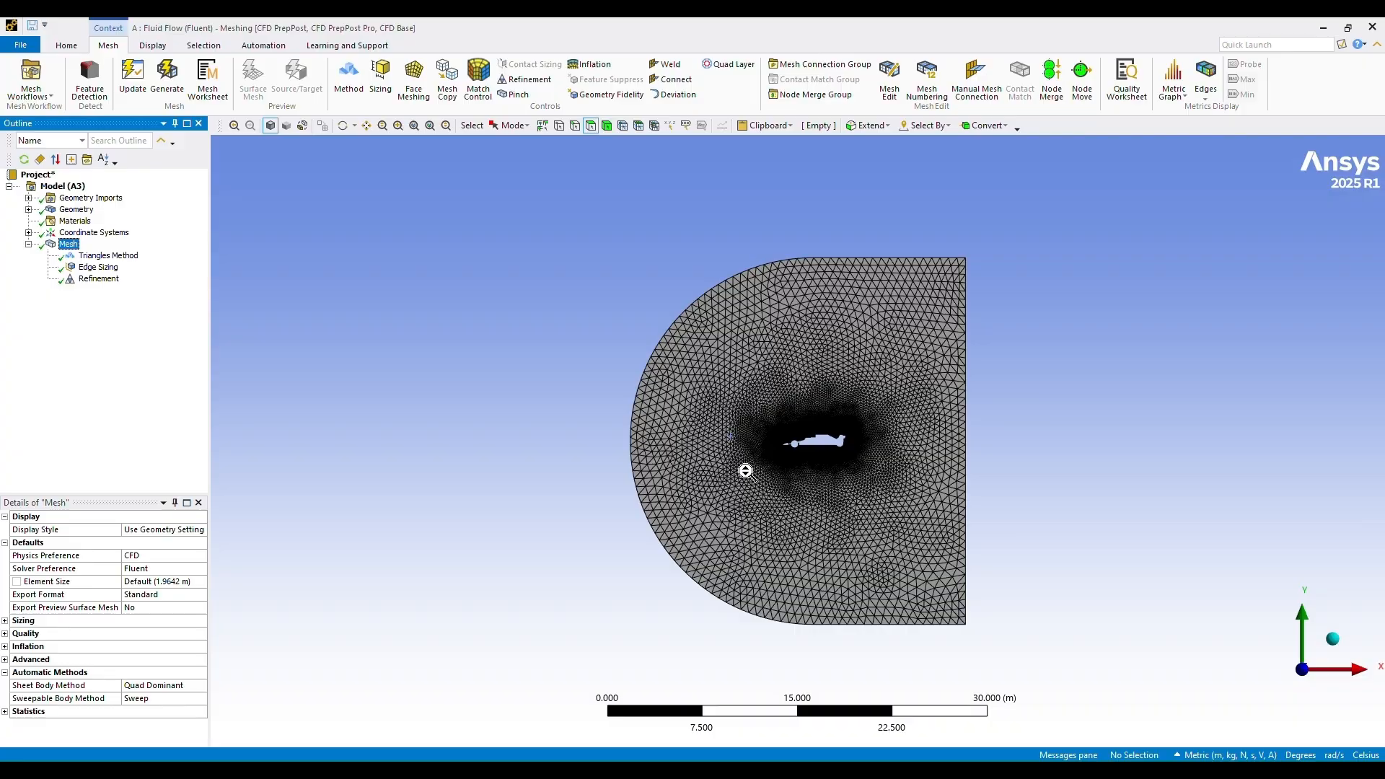
{"action": "scroll", "coordinate": [746, 471], "scroll_direction": "up", "scroll_amount": 10}
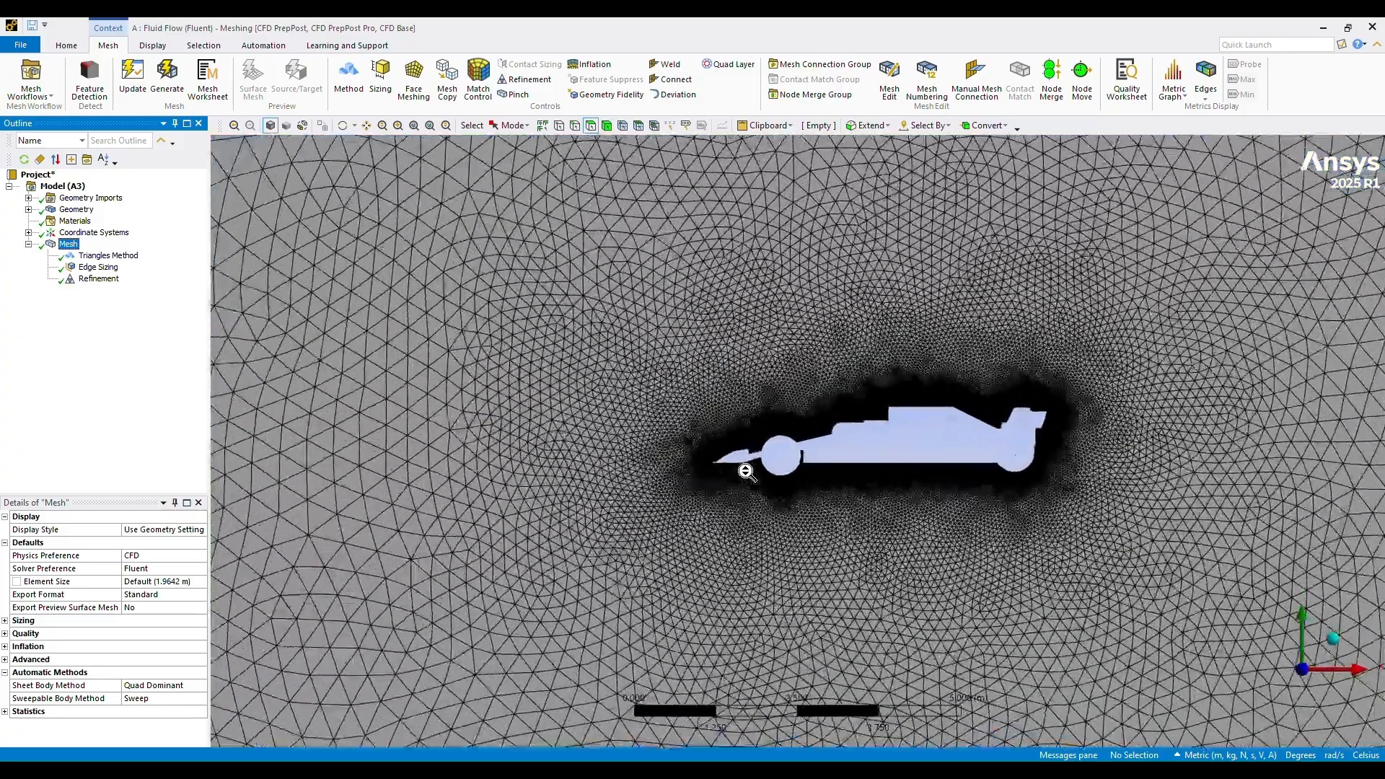
{"action": "scroll", "coordinate": [745, 471], "scroll_direction": "up", "scroll_amount": 10}
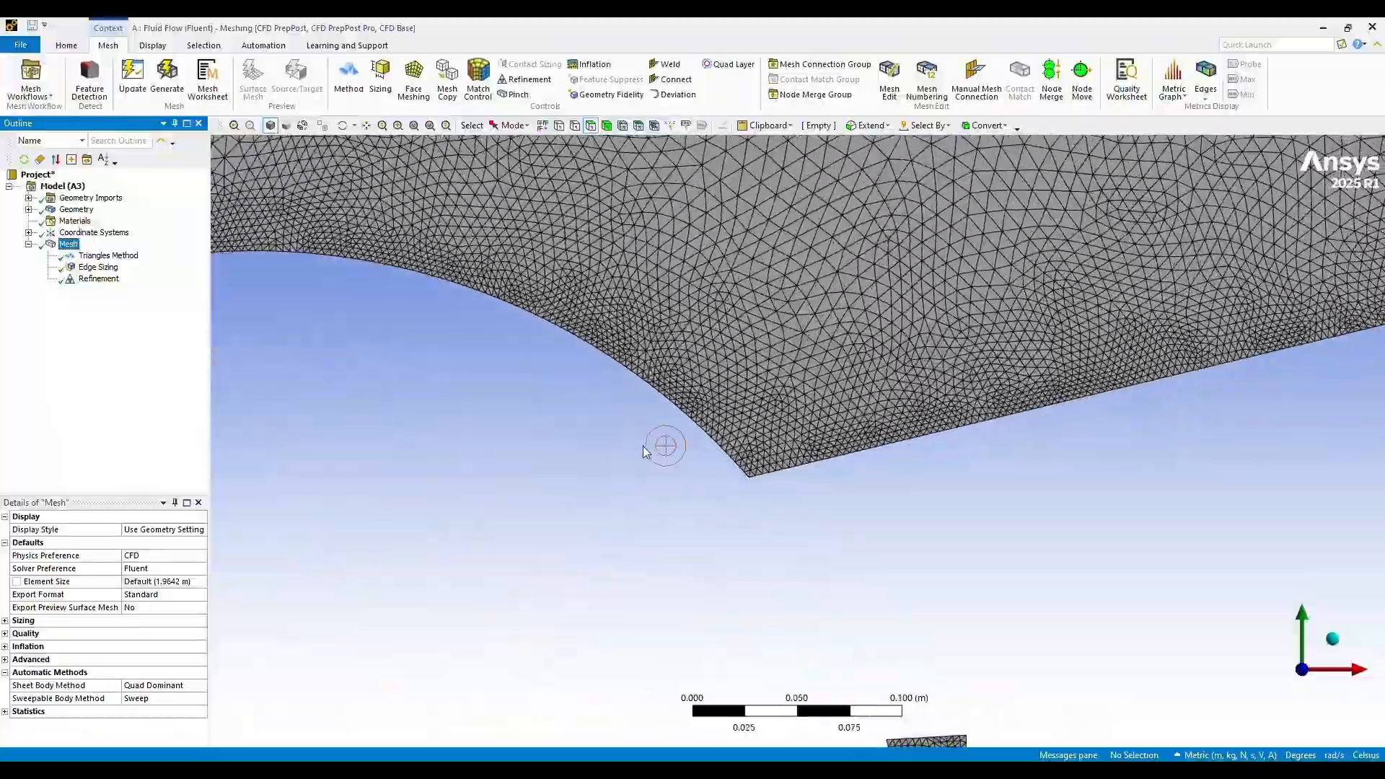
{"action": "scroll", "coordinate": [729, 433], "scroll_direction": "down", "scroll_amount": 6}
{"action": "scroll", "coordinate": [730, 438], "scroll_direction": "down", "scroll_amount": 10}
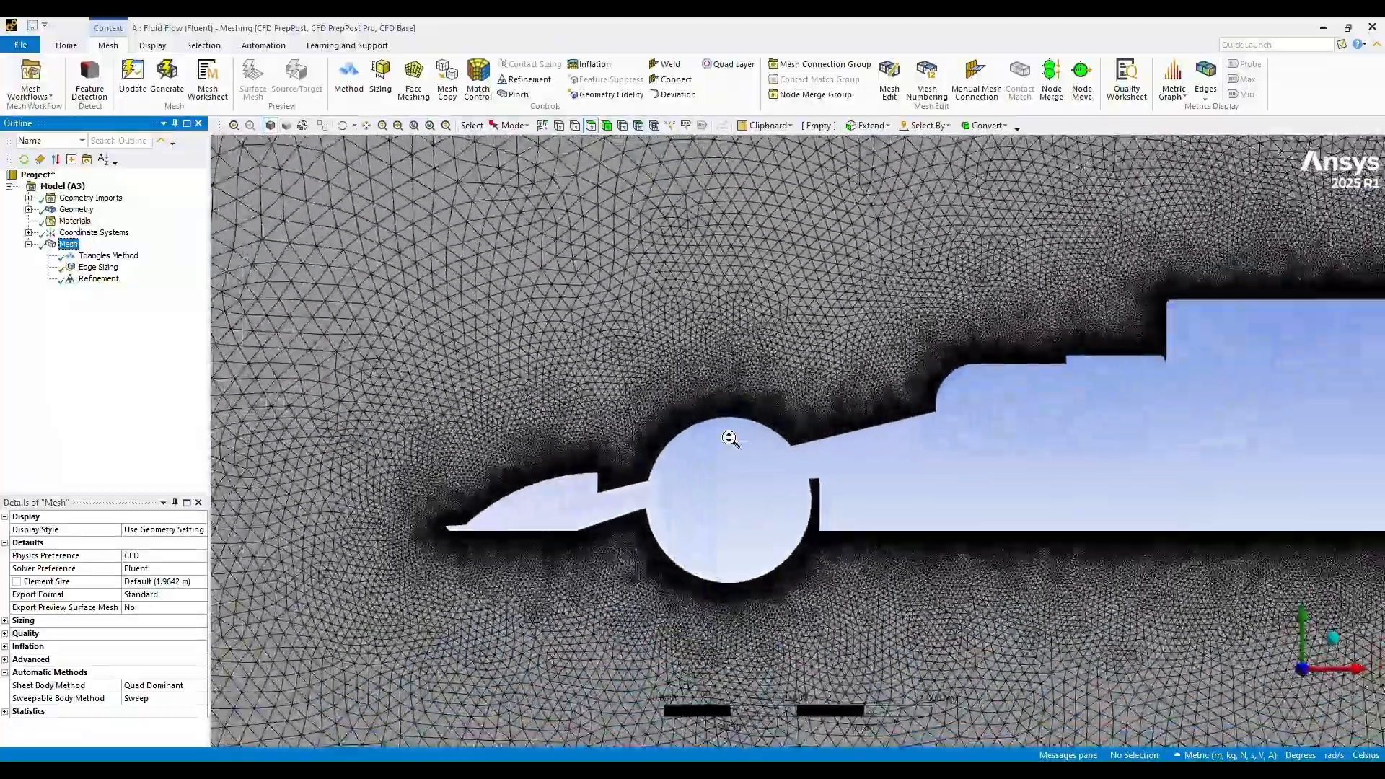
{"action": "scroll", "coordinate": [730, 437], "scroll_direction": "down", "scroll_amount": 8}
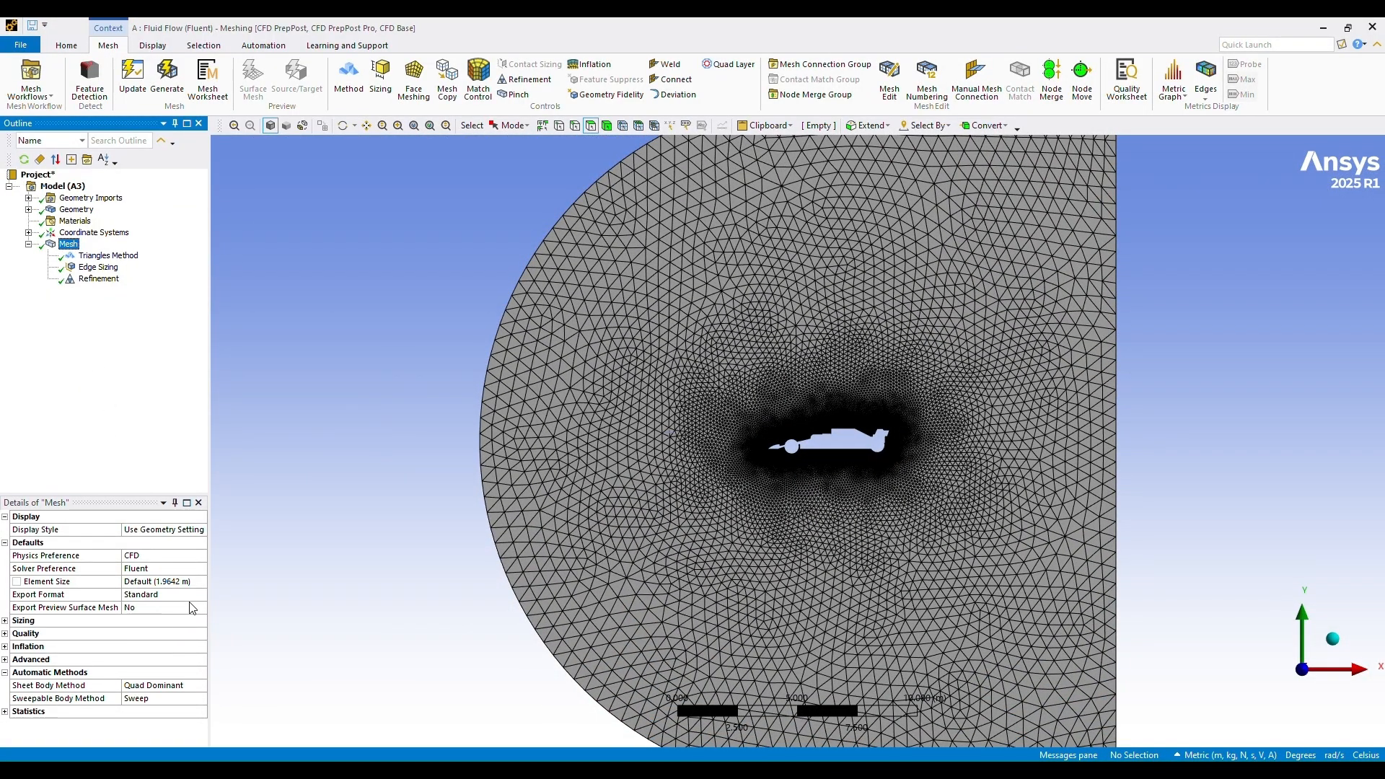
Try a global mesh element size of 0.1 m and regenerate the mesh
{"action": "left_click", "coordinate": [181, 582]}
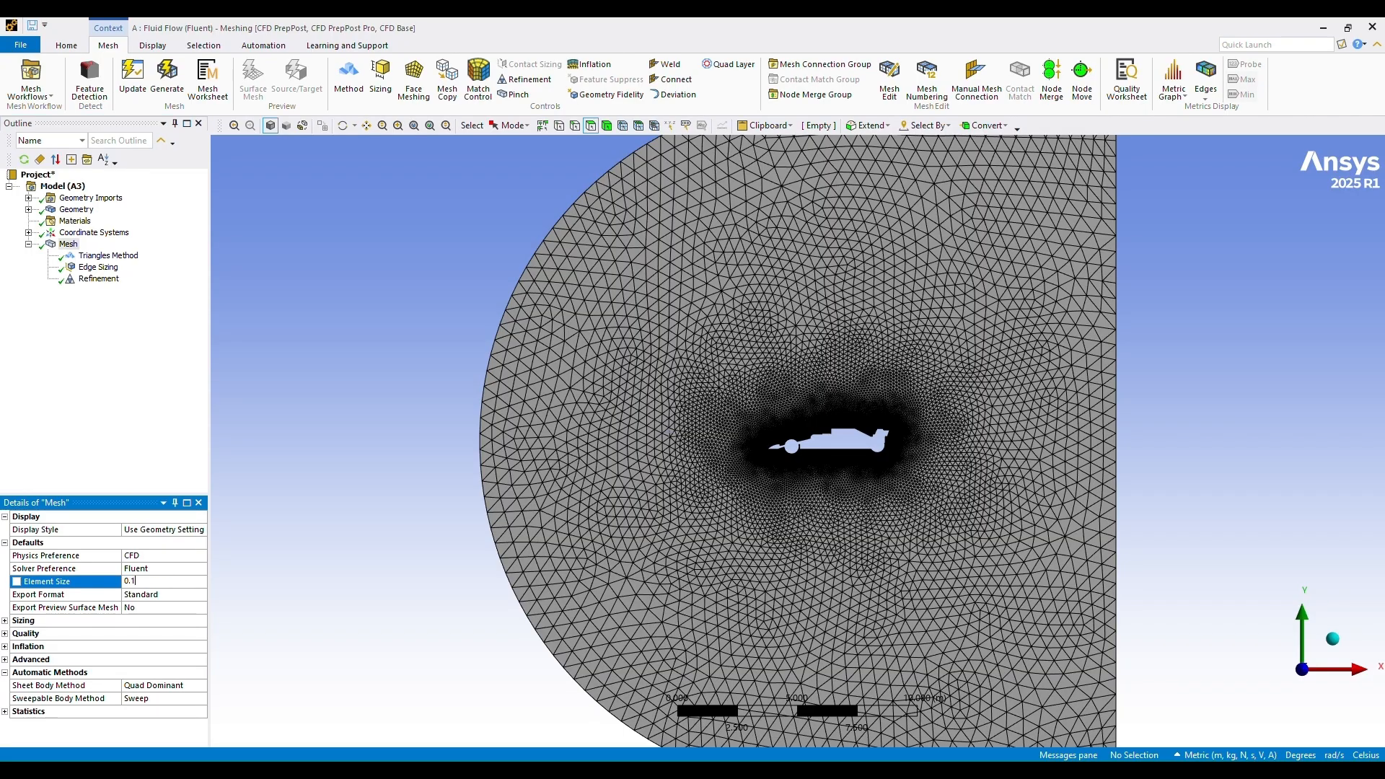
{"action": "type", "text": "0.1"}
{"action": "key", "text": "Return"}
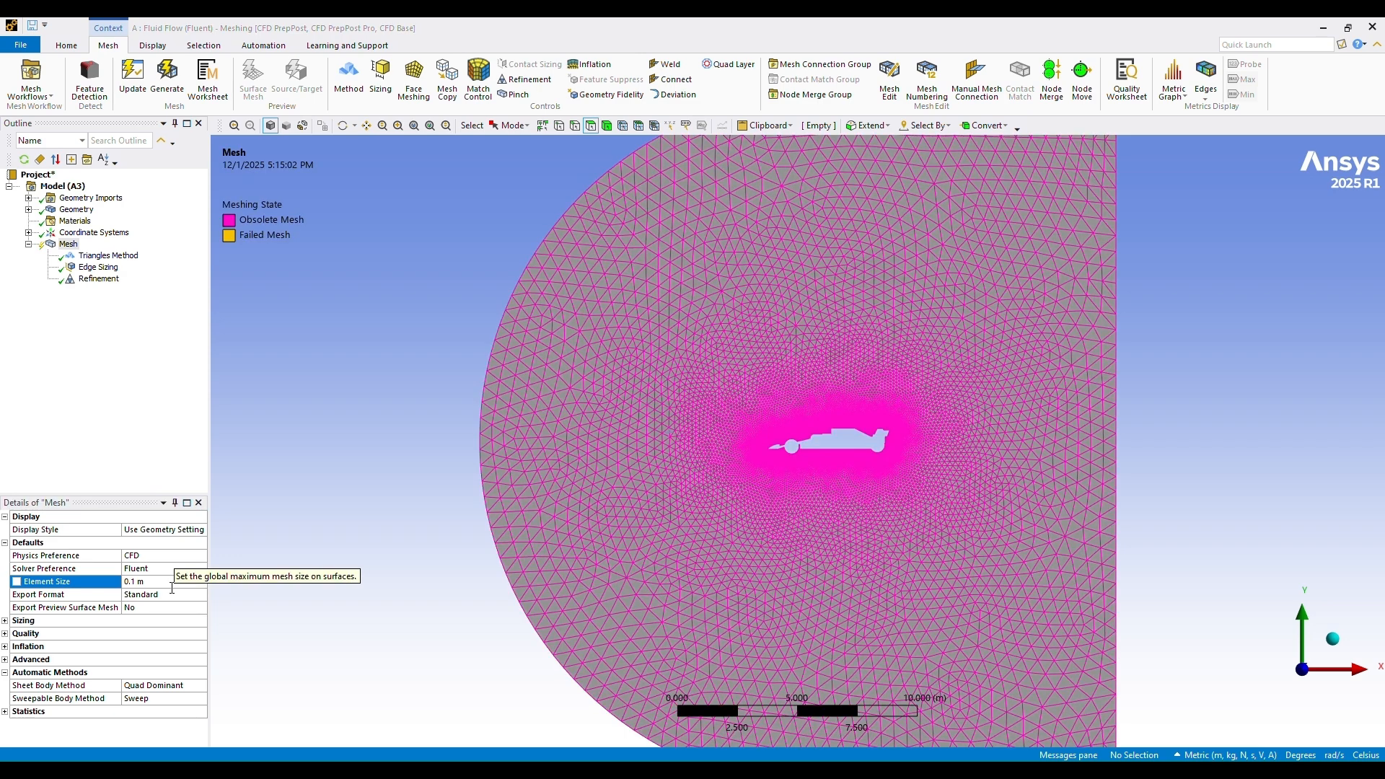
{"action": "right_click", "coordinate": [65, 245]}
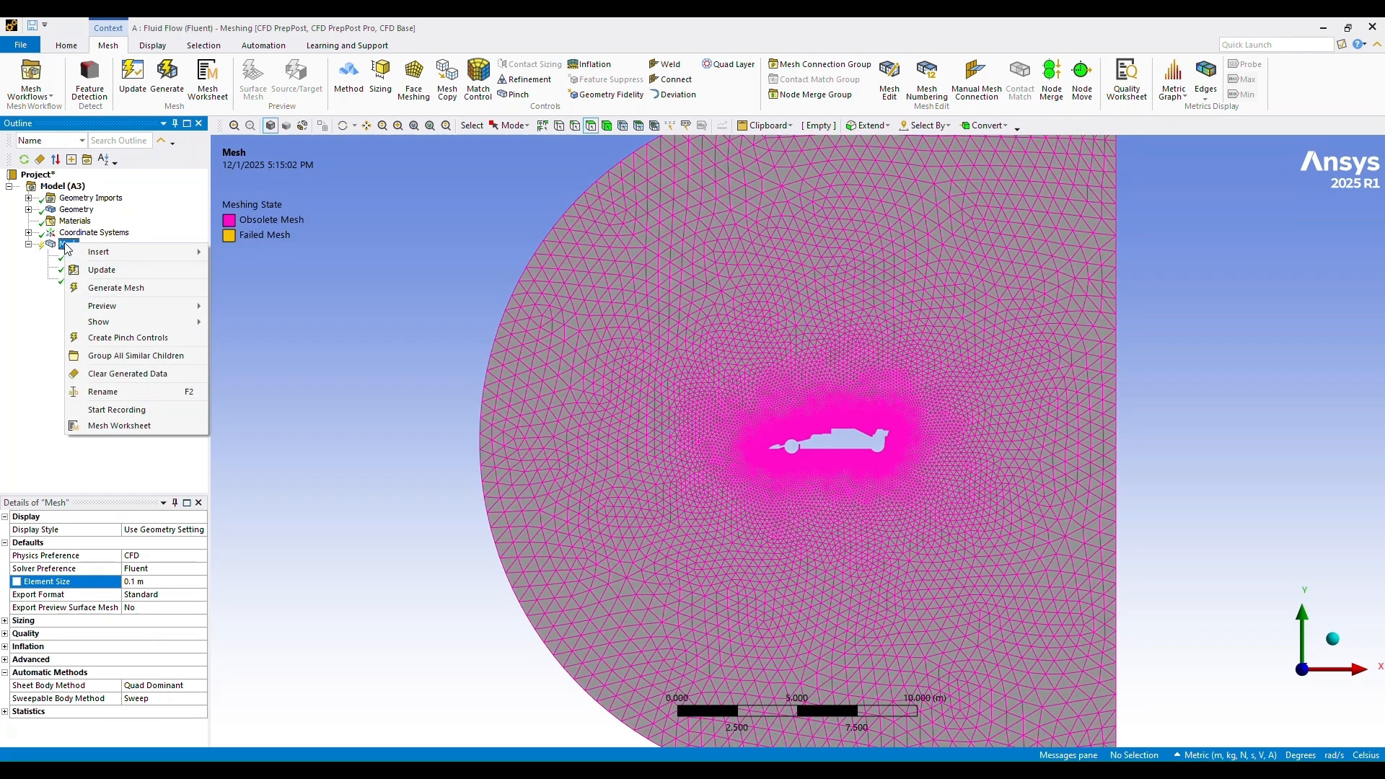
{"action": "left_click", "coordinate": [101, 289]}
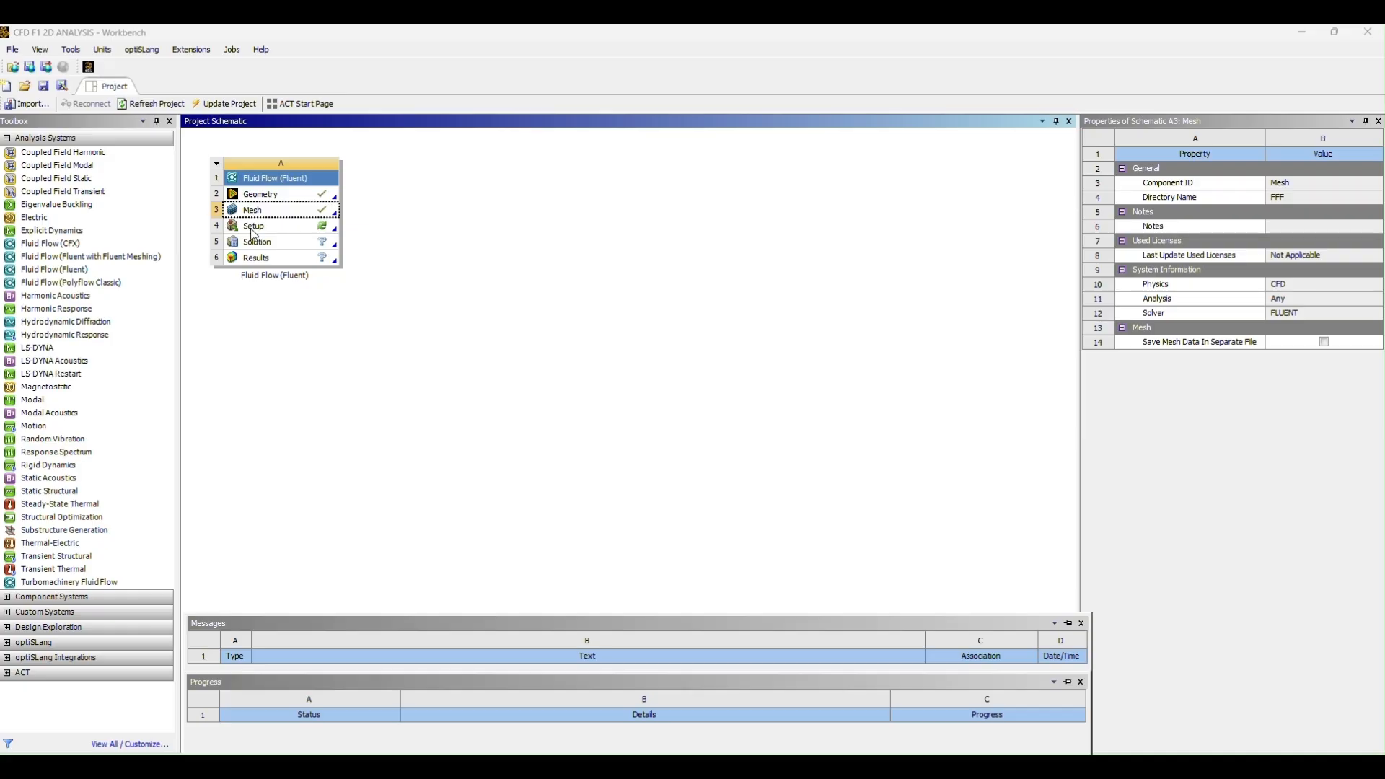
Switch from Workbench to the Meshing application and examine the mesh around the car, near the front wheel and over the whole domain
{"action": "left_click", "coordinate": [277, 226]}
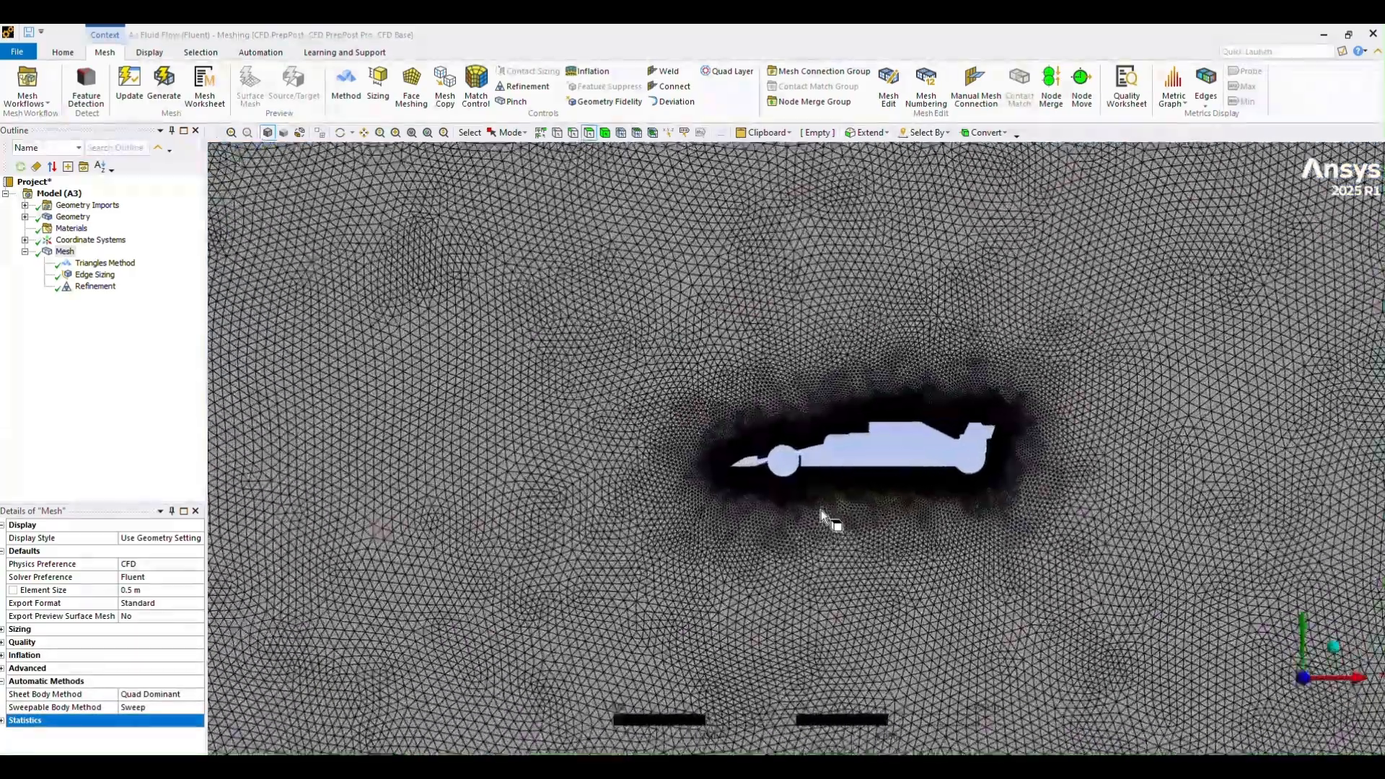
{"action": "scroll", "coordinate": [821, 509], "scroll_direction": "up", "scroll_amount": 5}
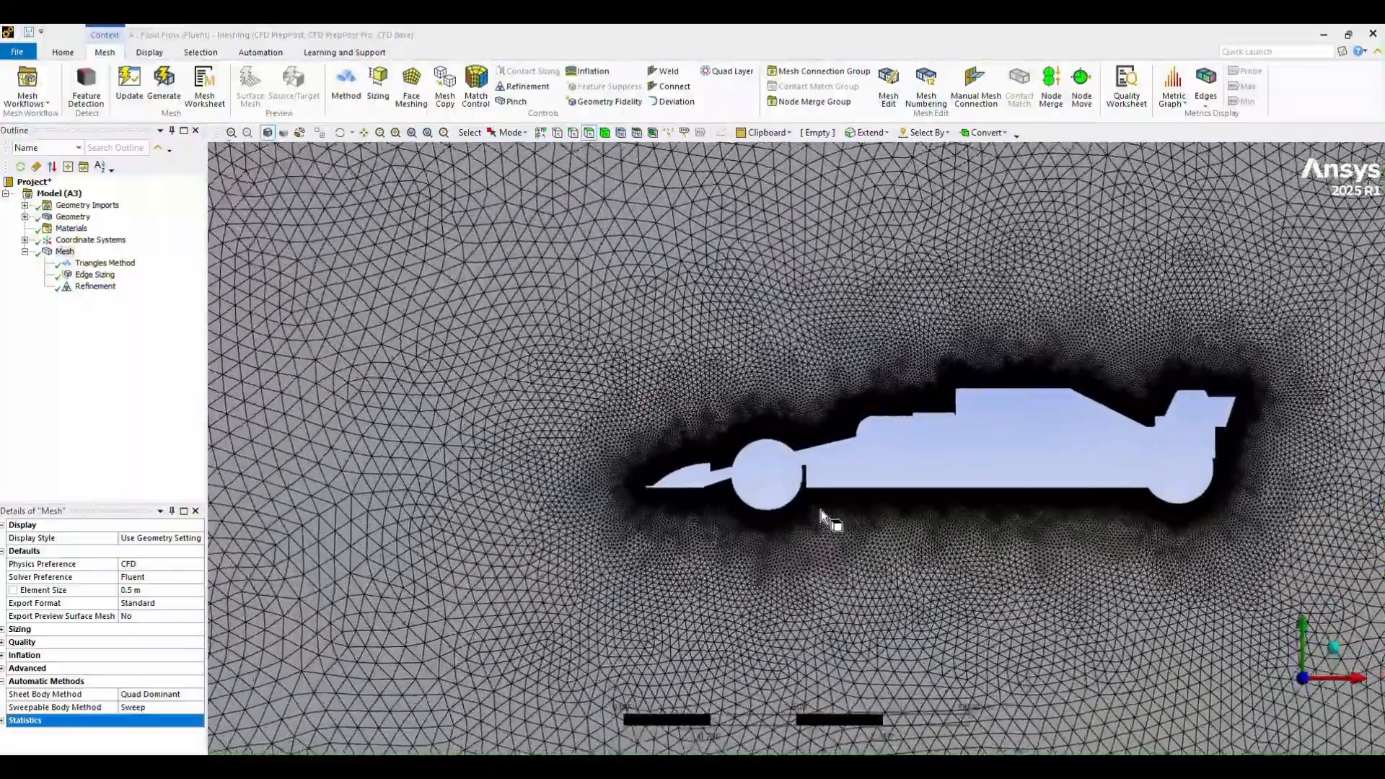
{"action": "scroll", "coordinate": [821, 509], "scroll_direction": "up", "scroll_amount": 6}
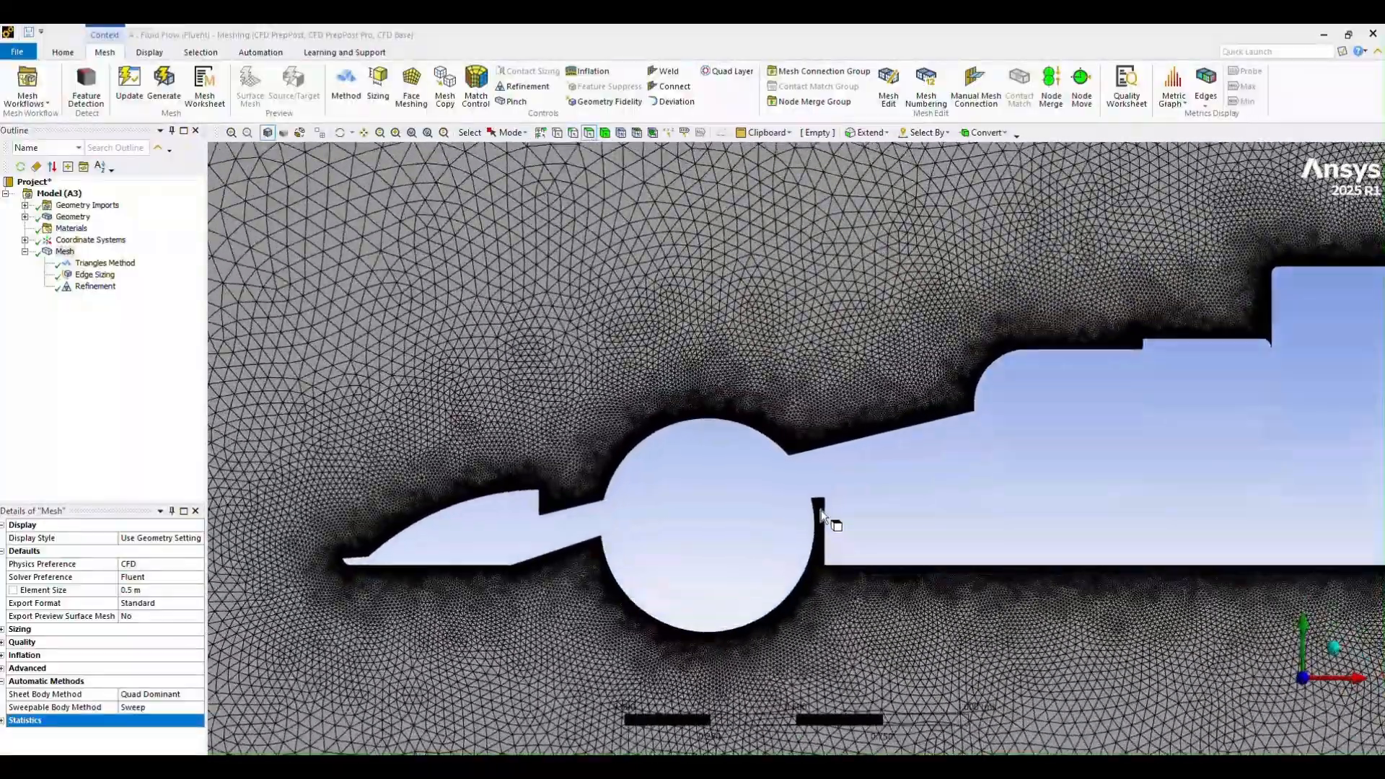
{"action": "scroll", "coordinate": [510, 520], "scroll_direction": "up", "scroll_amount": 3}
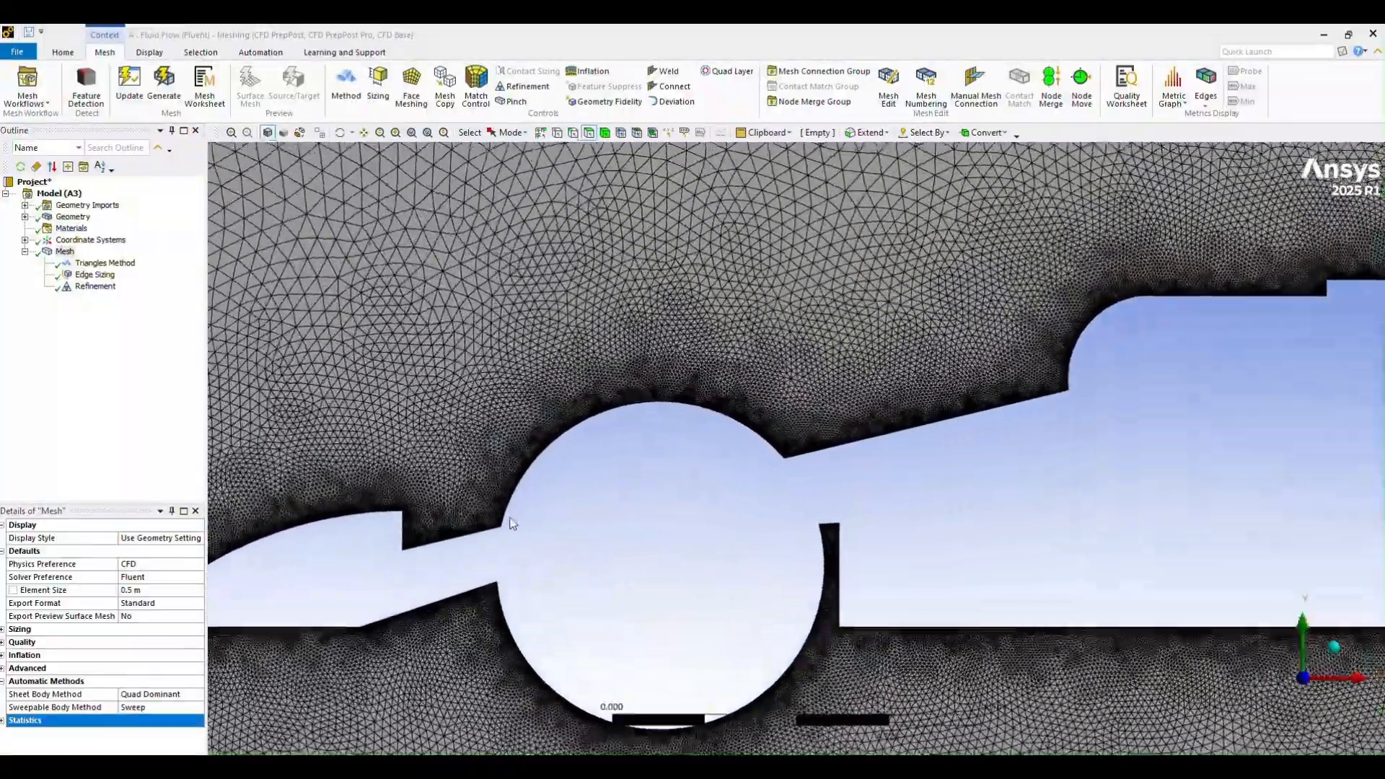
{"action": "scroll", "coordinate": [510, 522], "scroll_direction": "up", "scroll_amount": 8}
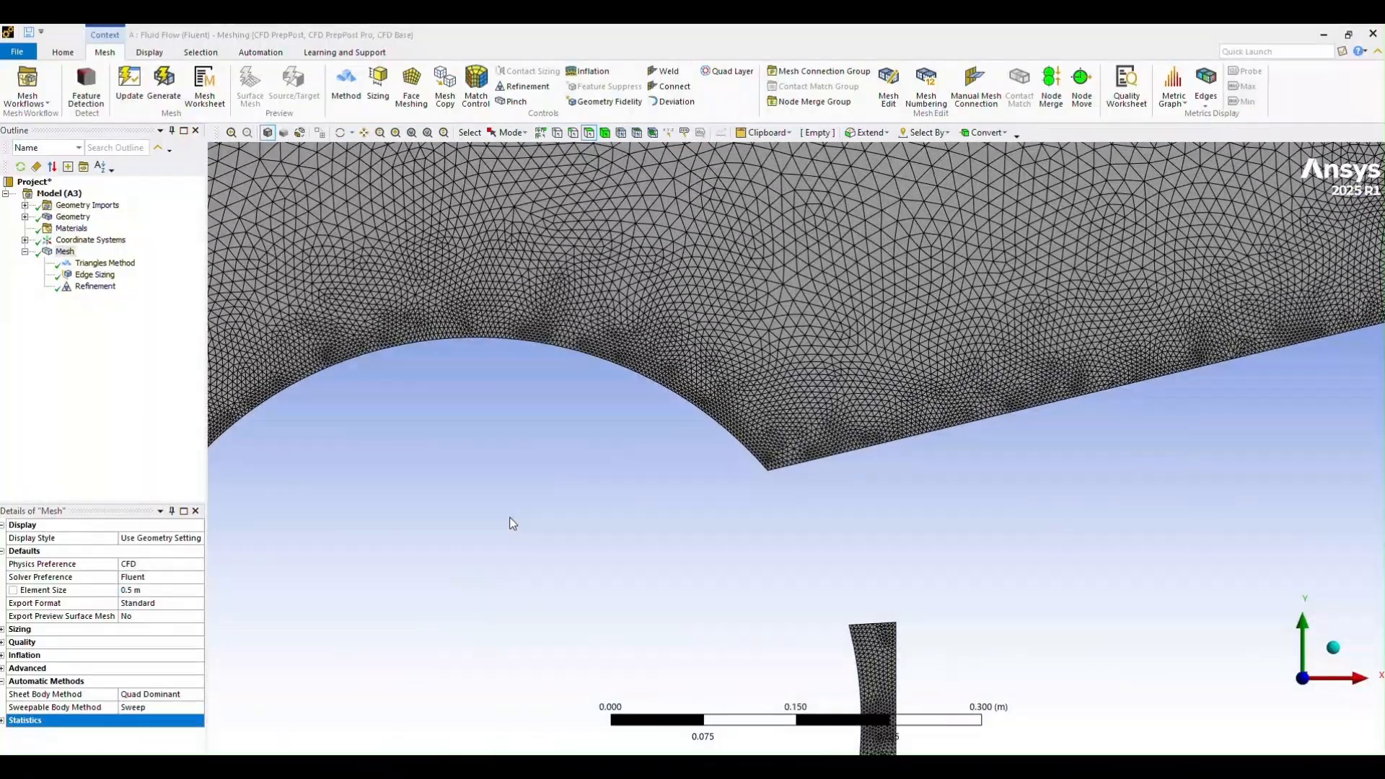
{"action": "scroll", "coordinate": [510, 518], "scroll_direction": "up", "scroll_amount": 1}
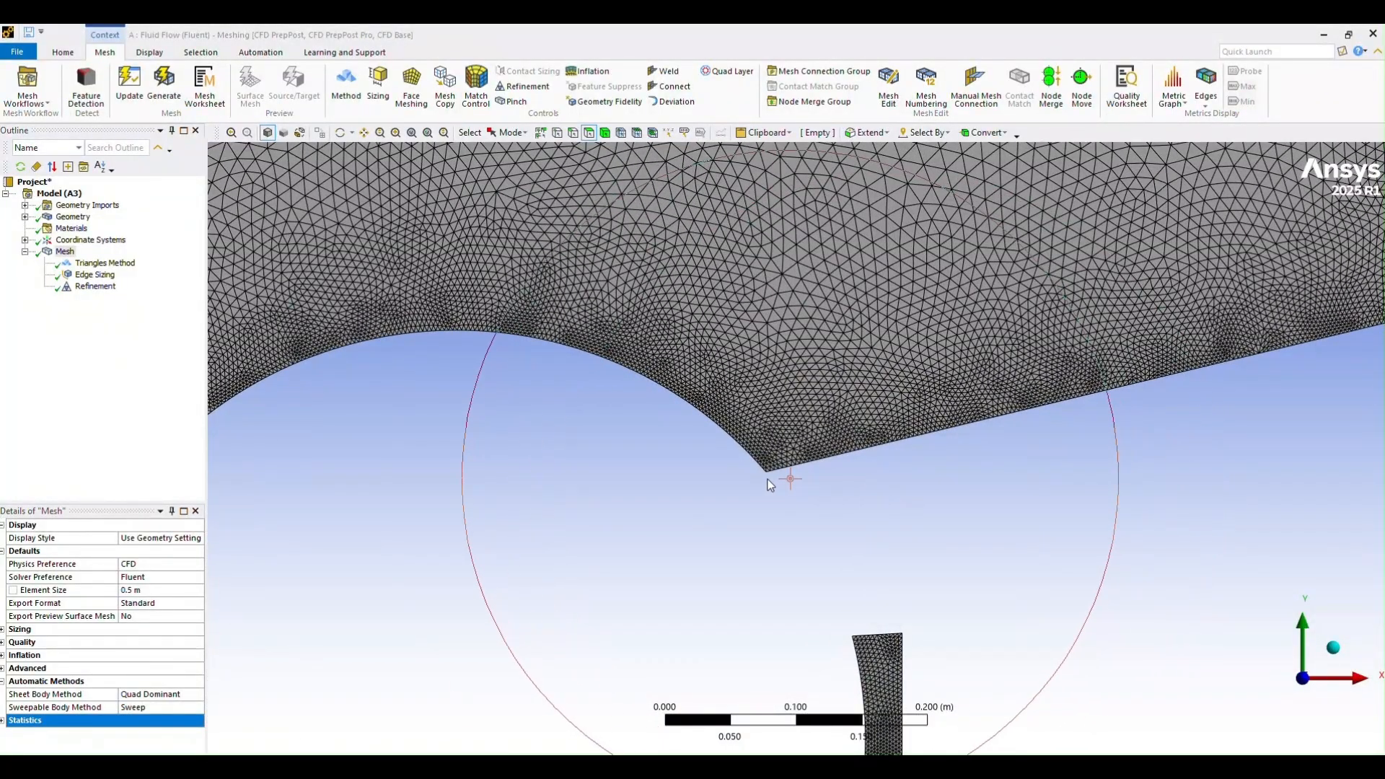
{"action": "scroll", "coordinate": [797, 516], "scroll_direction": "down", "scroll_amount": 3}
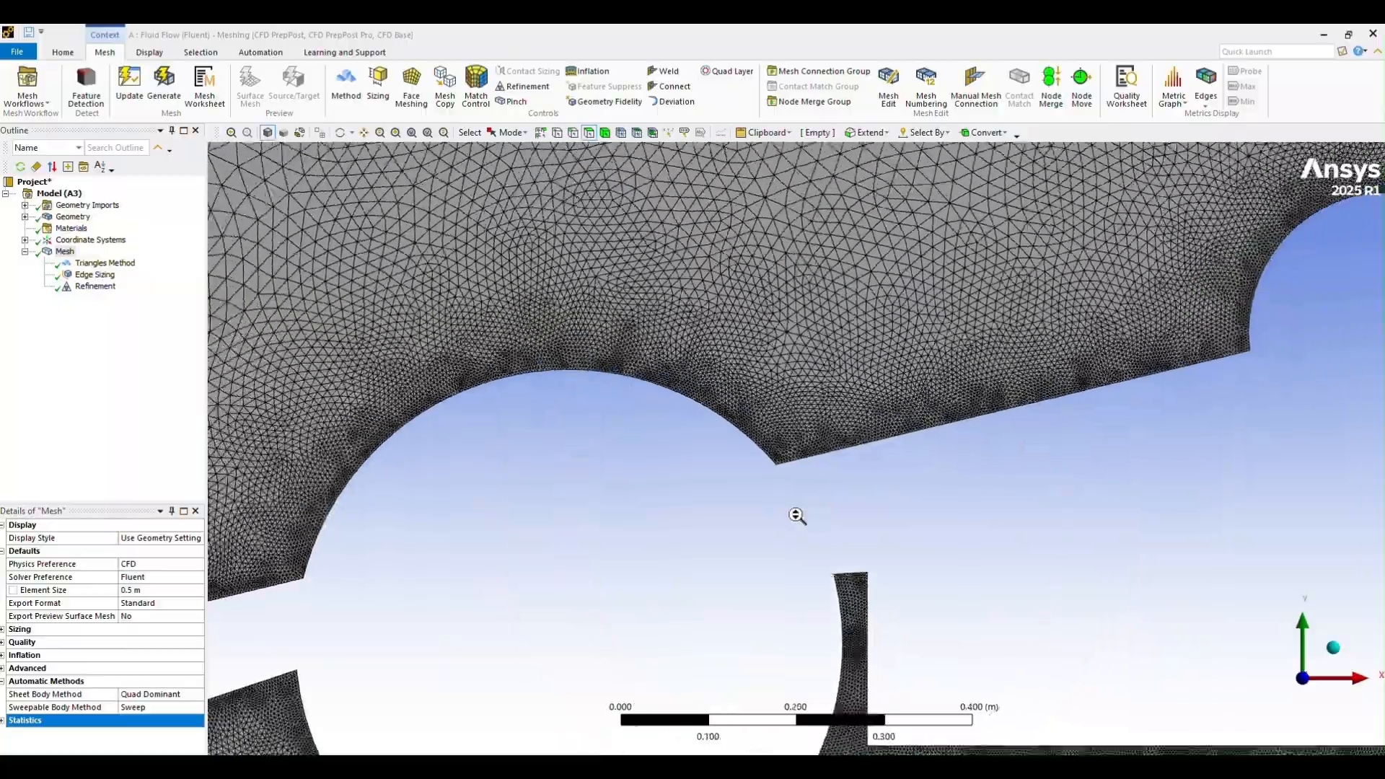
{"action": "scroll", "coordinate": [796, 516], "scroll_direction": "down", "scroll_amount": 6}
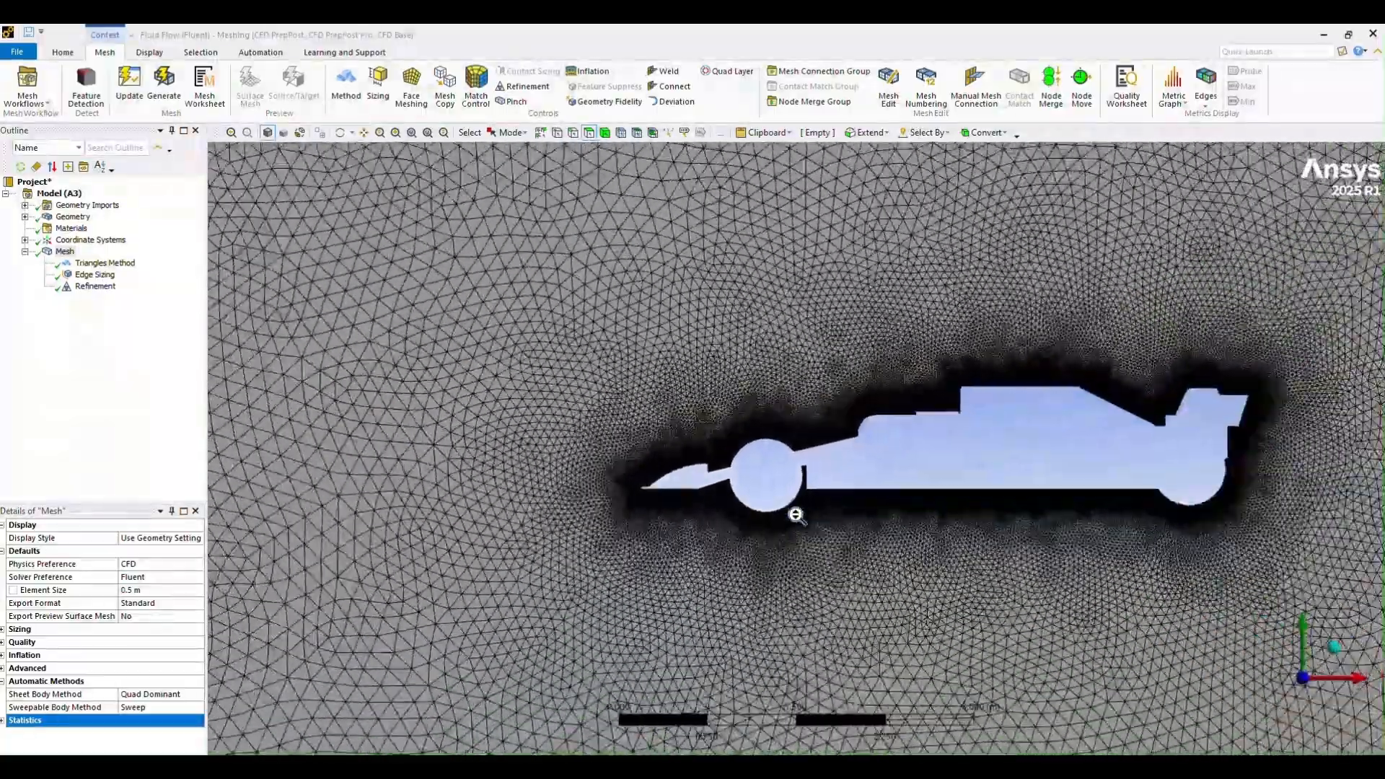
{"action": "scroll", "coordinate": [796, 514], "scroll_direction": "down", "scroll_amount": 8}
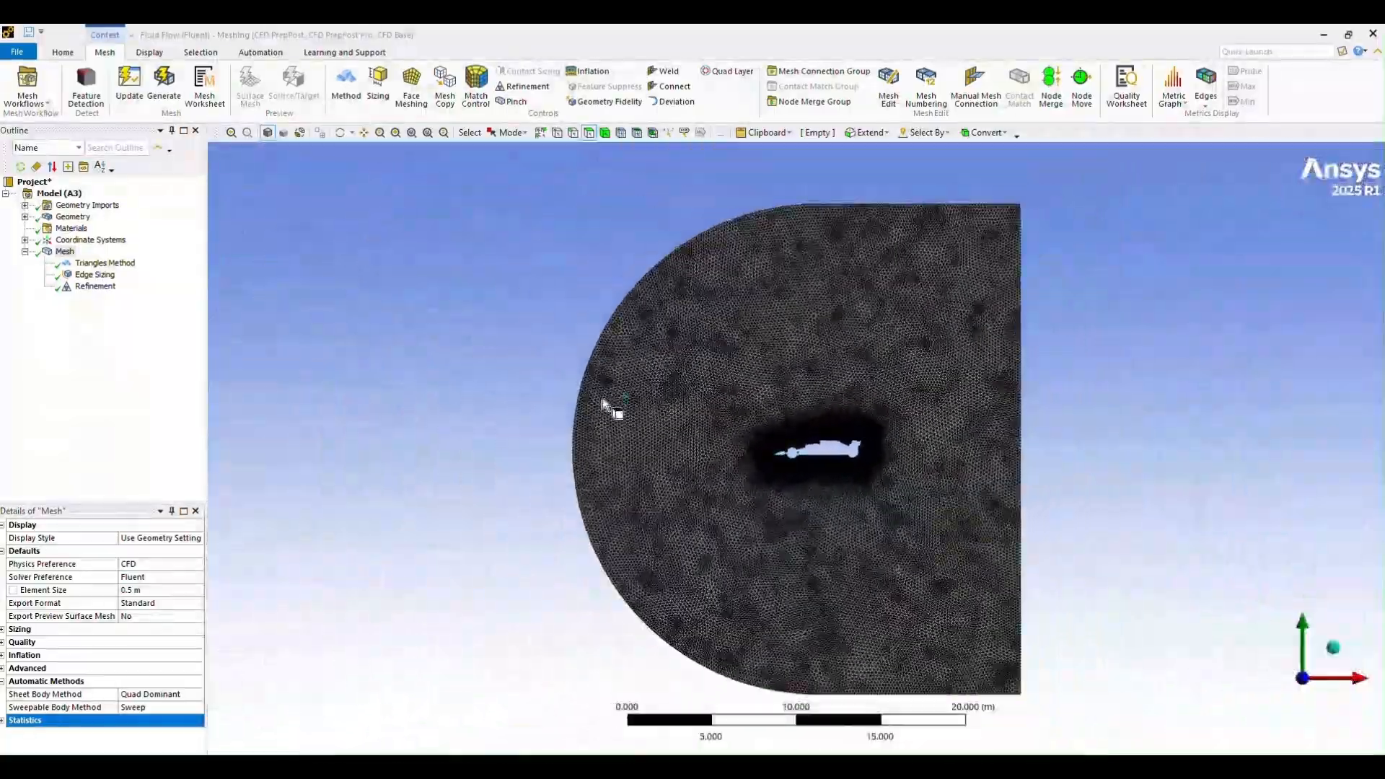
Create a named selection for the curved outer edge at the front of the C-shaped domain
{"action": "left_click", "coordinate": [573, 133]}
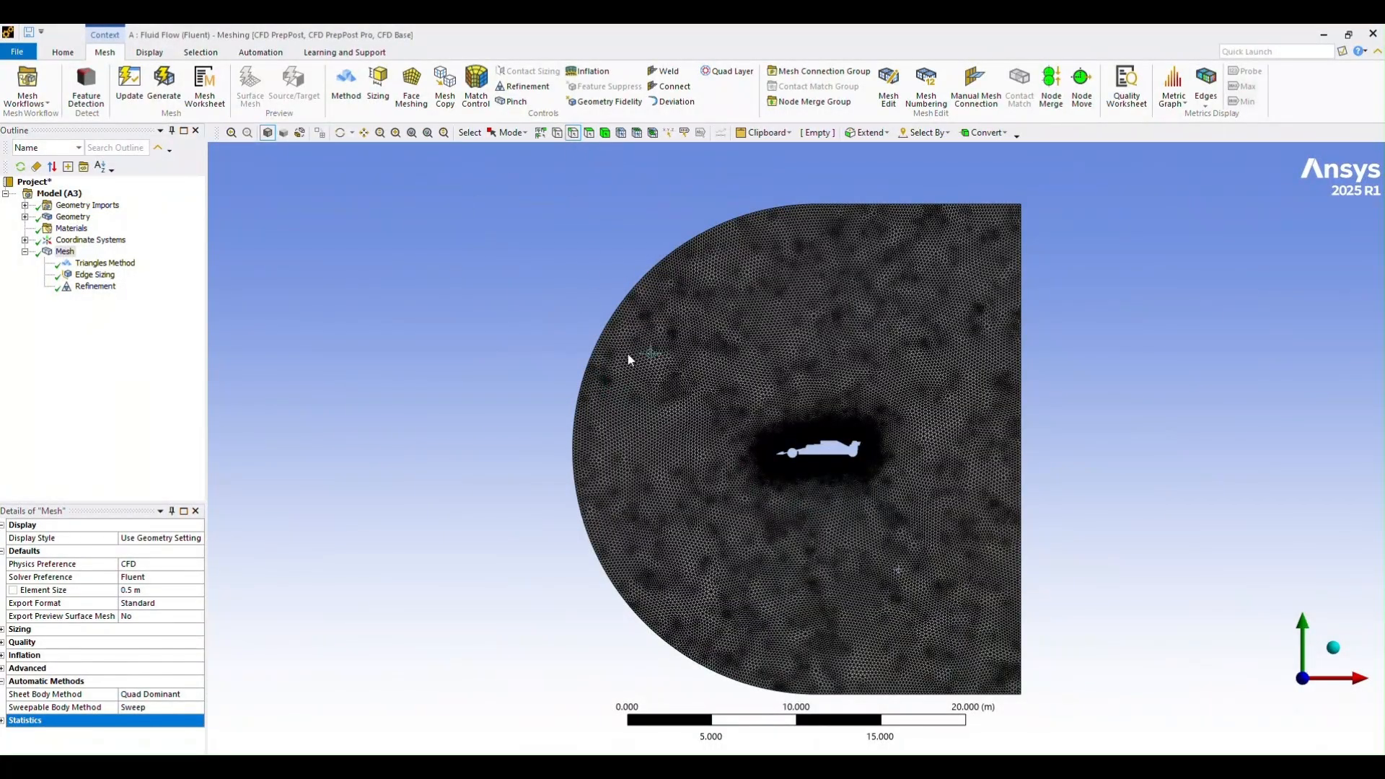
{"action": "right_click", "coordinate": [615, 315]}
{"action": "mouse_move", "coordinate": [624, 319]}
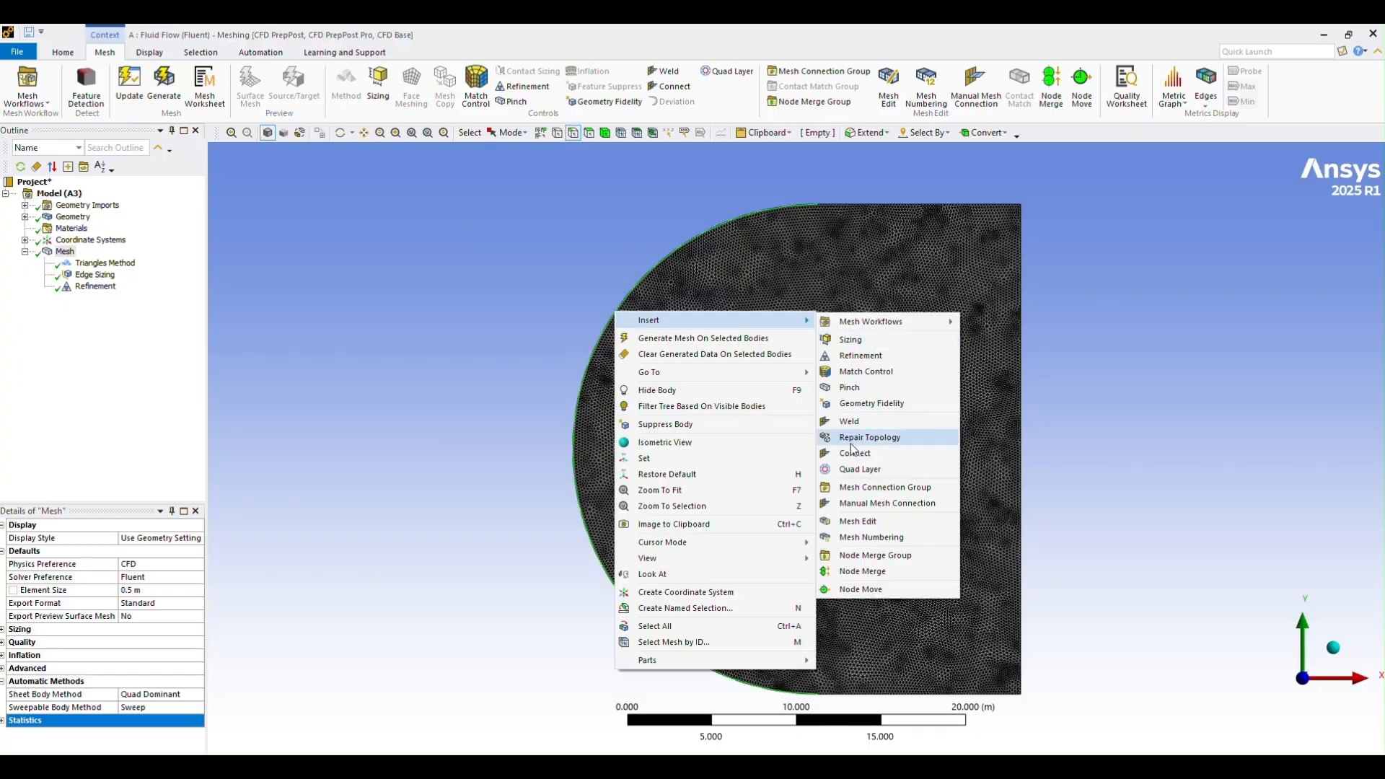
{"action": "left_click", "coordinate": [679, 608]}
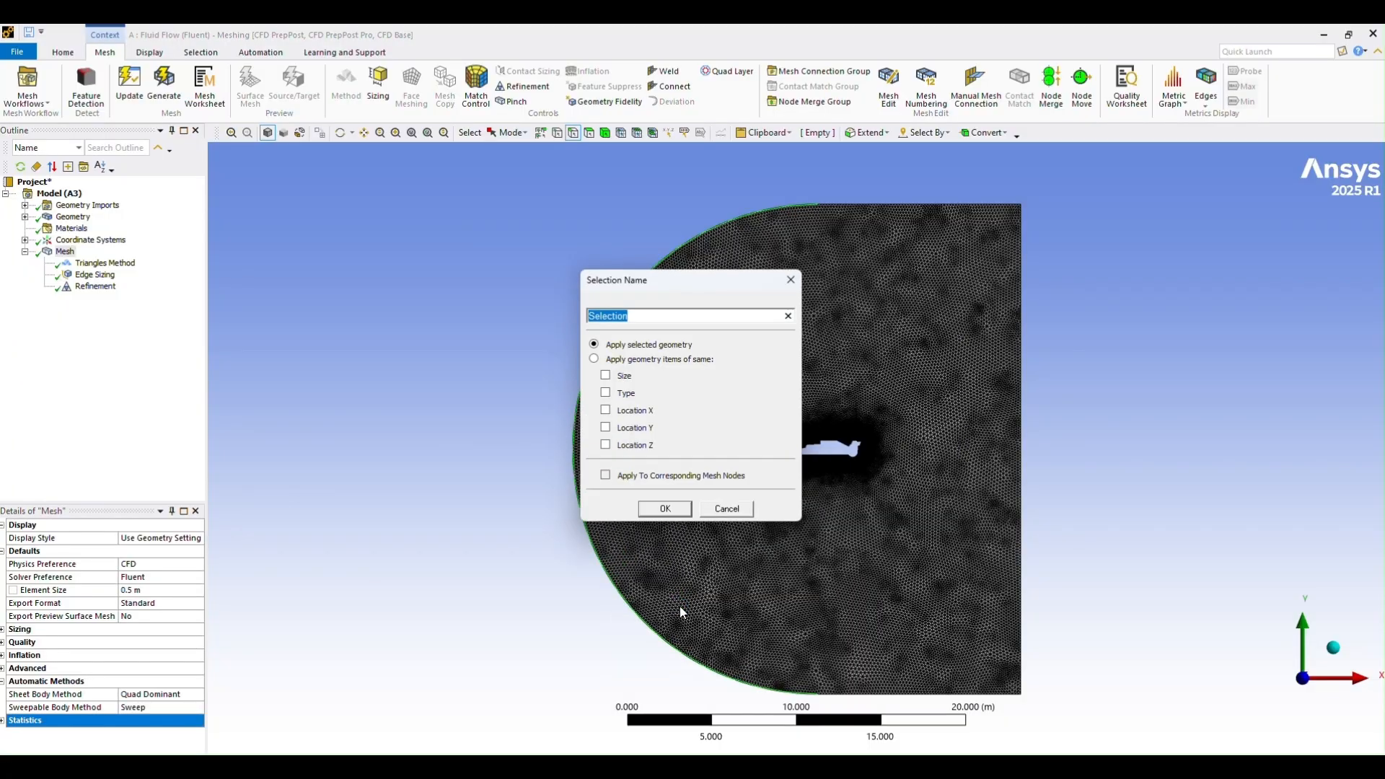
{"action": "key", "text": "BackSpace"}
{"action": "left_click", "coordinate": [658, 510]}
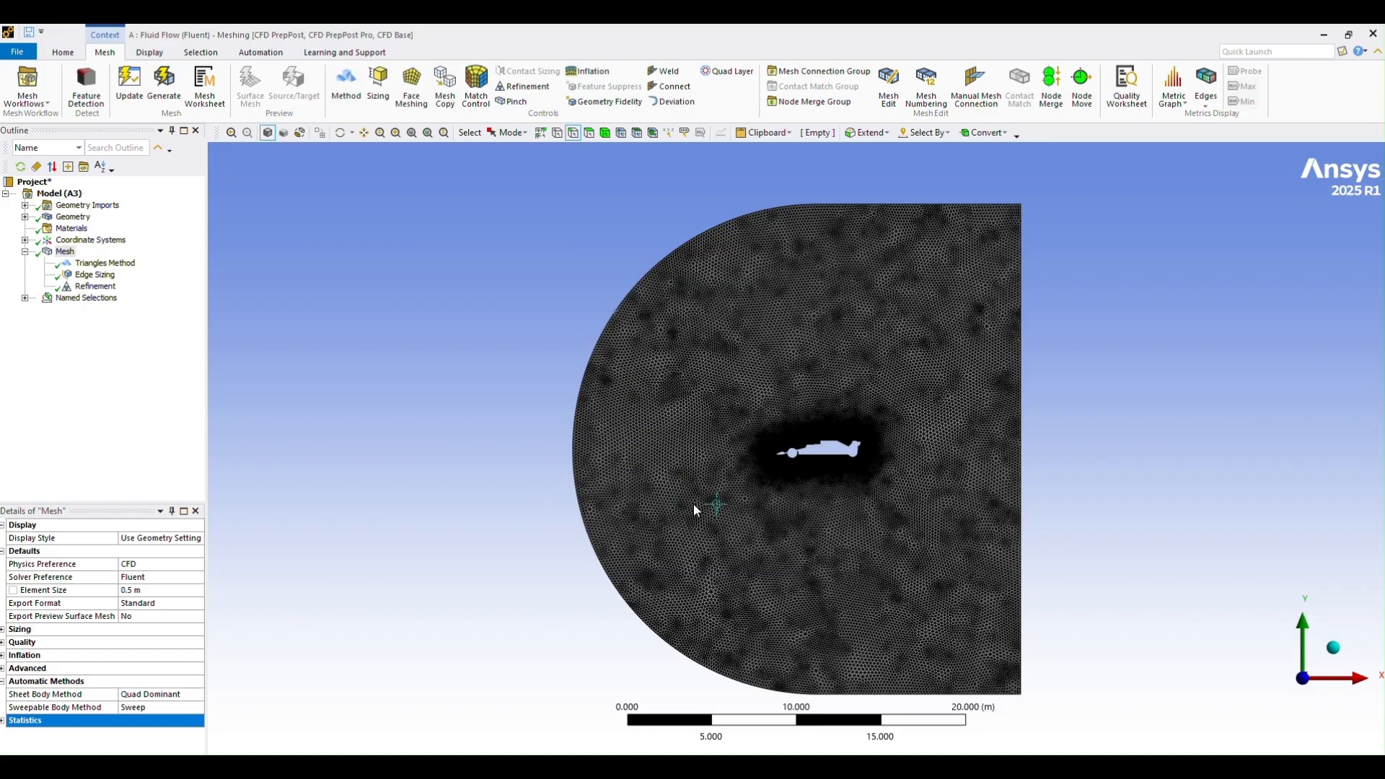
Create a named selection called Outlet for the straight vertical edge behind the car
{"action": "left_click", "coordinate": [1017, 419]}
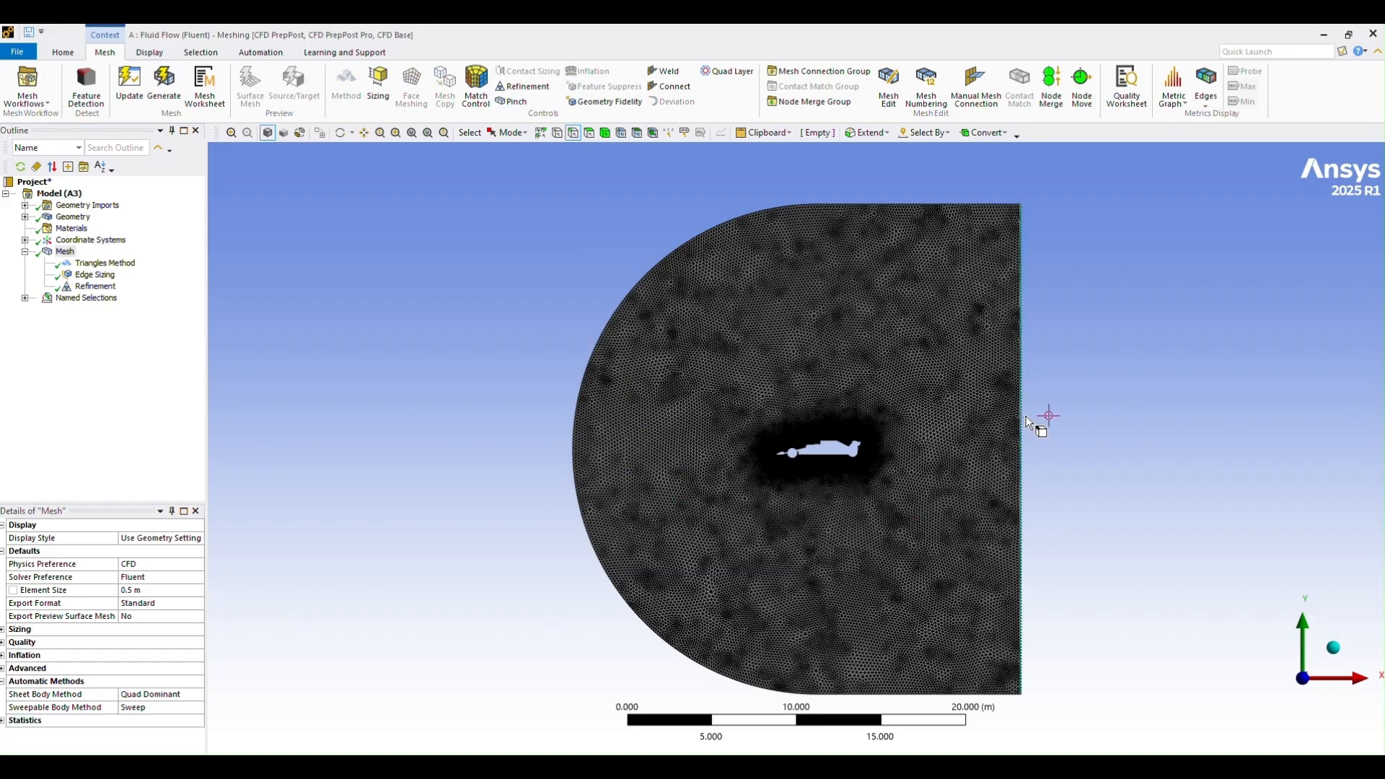
{"action": "right_click", "coordinate": [1022, 418]}
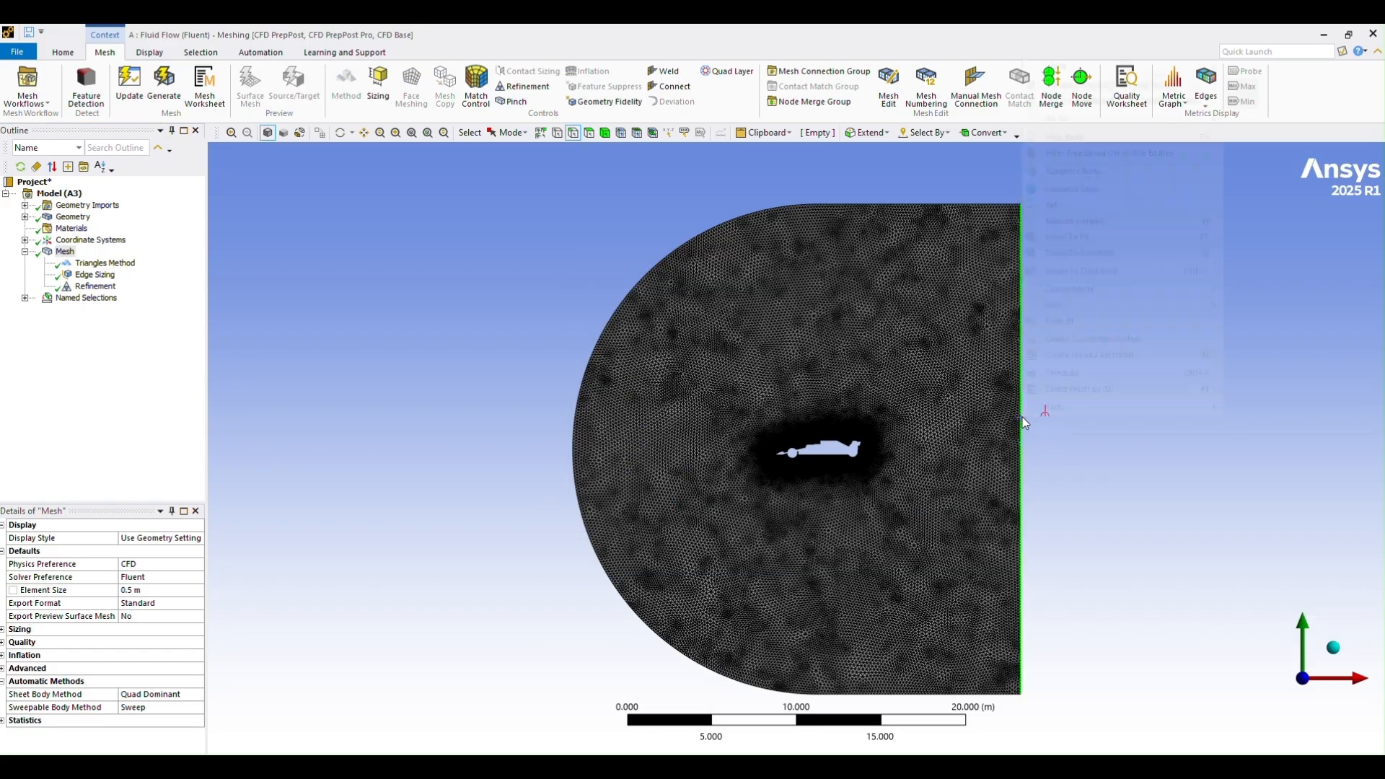
{"action": "left_click", "coordinate": [1044, 356]}
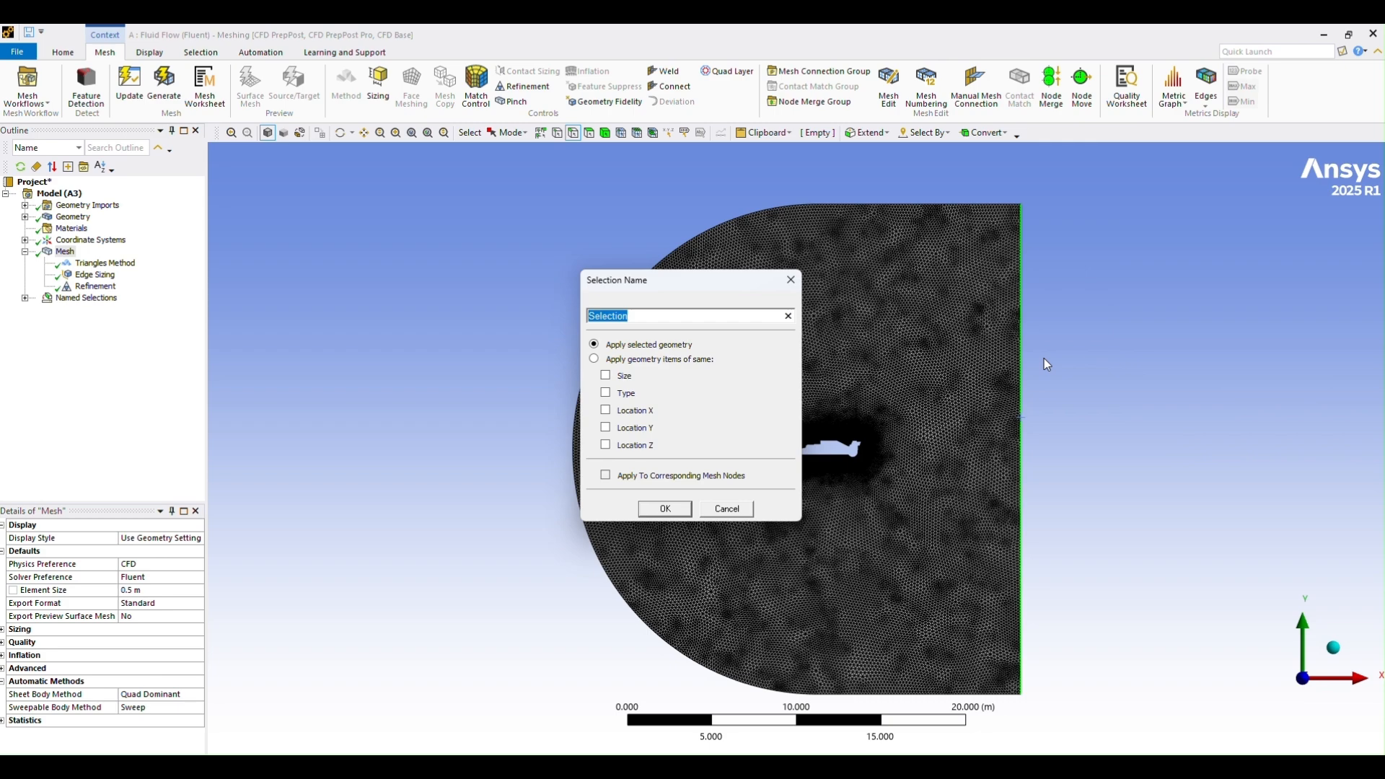
{"action": "type", "text": "Outlet"}
{"action": "key", "text": "Return"}
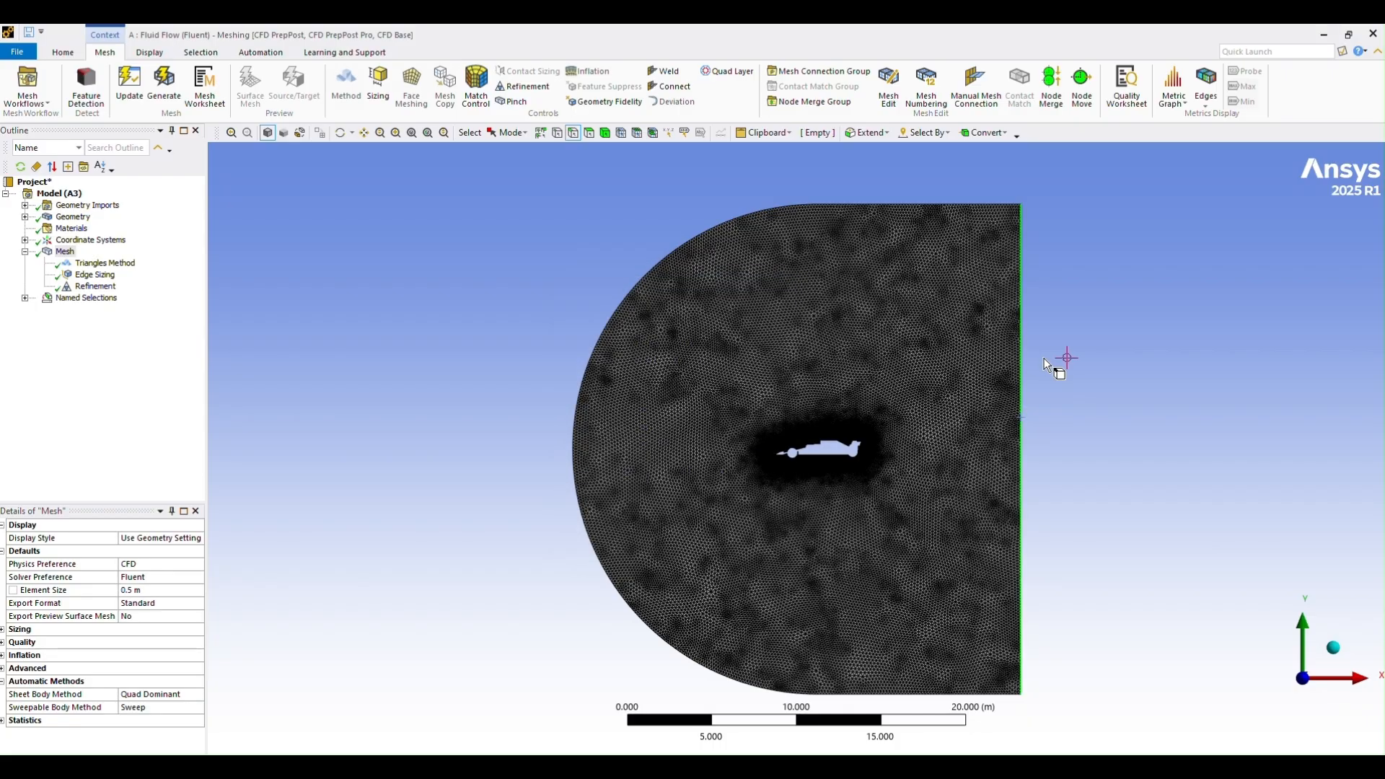
Select all the edges of the car profile and create a named selection from them called F1 body wall
{"action": "scroll", "coordinate": [851, 532], "scroll_direction": "up", "scroll_amount": 10}
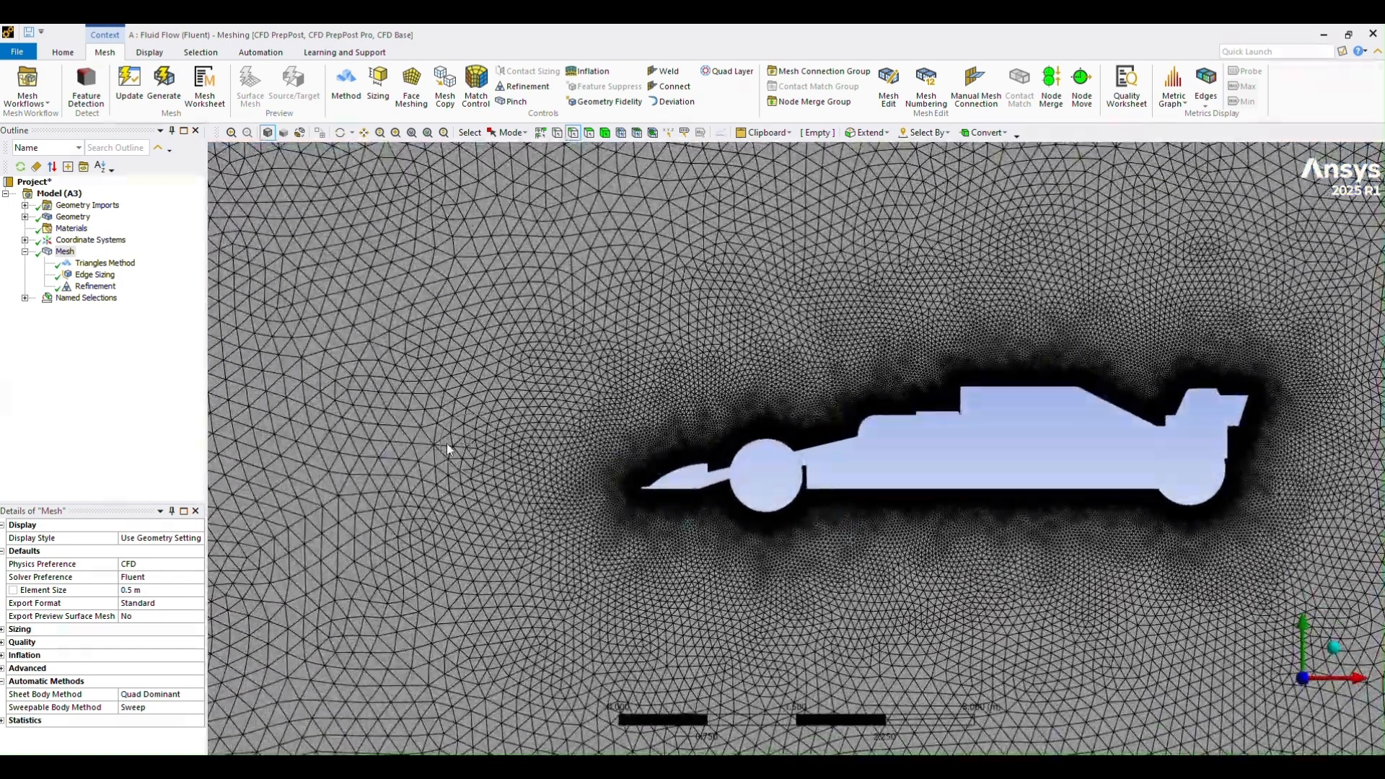
{"action": "left_click", "coordinate": [644, 490]}
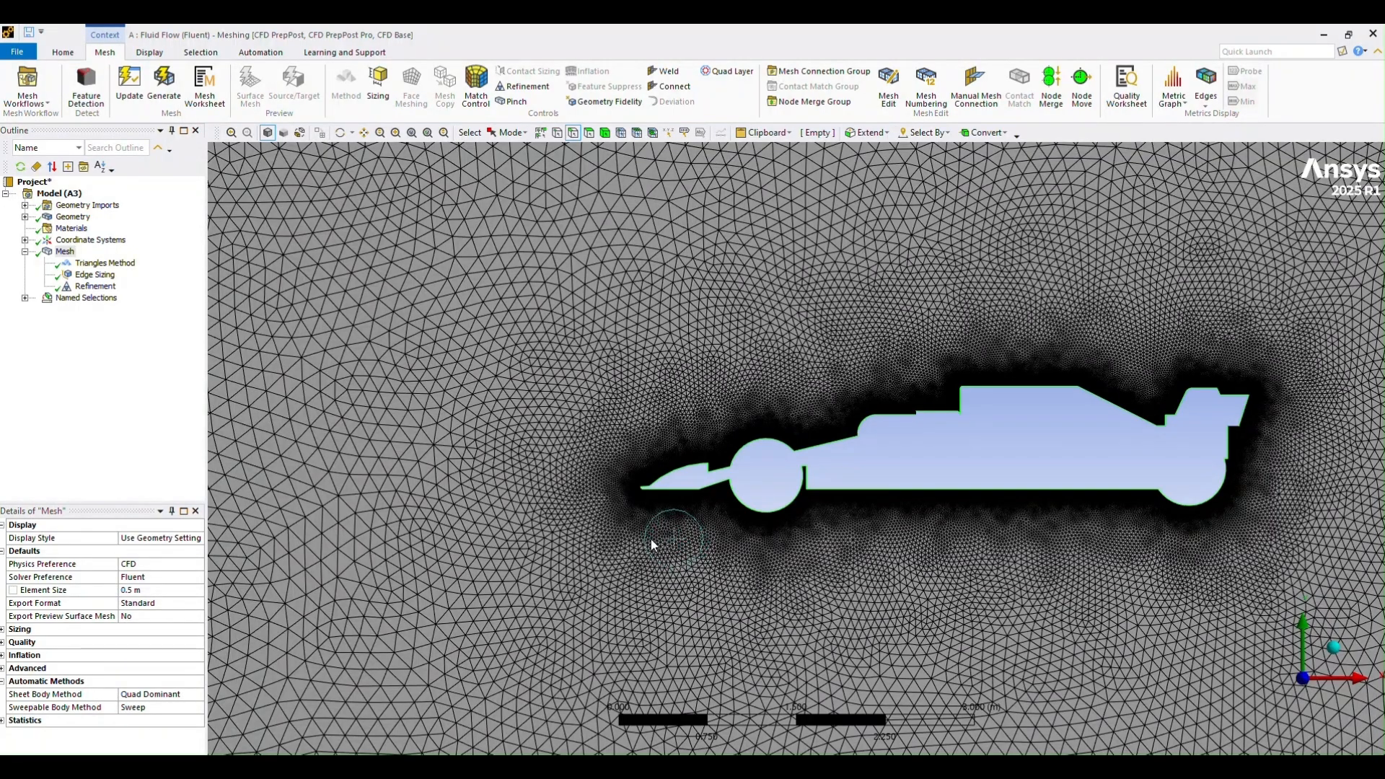
{"action": "scroll", "coordinate": [678, 525], "scroll_direction": "up", "scroll_amount": 3}
{"action": "scroll", "coordinate": [661, 521], "scroll_direction": "up", "scroll_amount": 3}
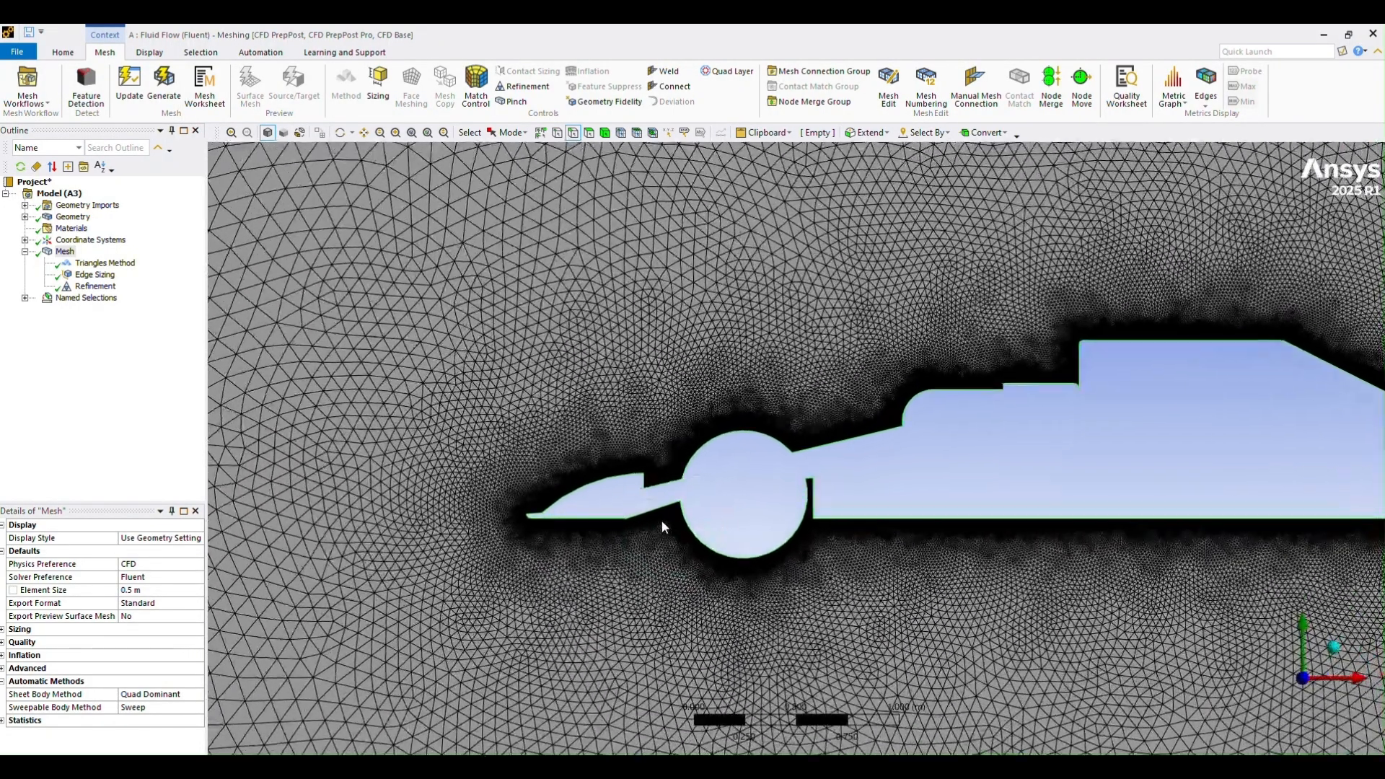
{"action": "scroll", "coordinate": [660, 521], "scroll_direction": "down", "scroll_amount": 5}
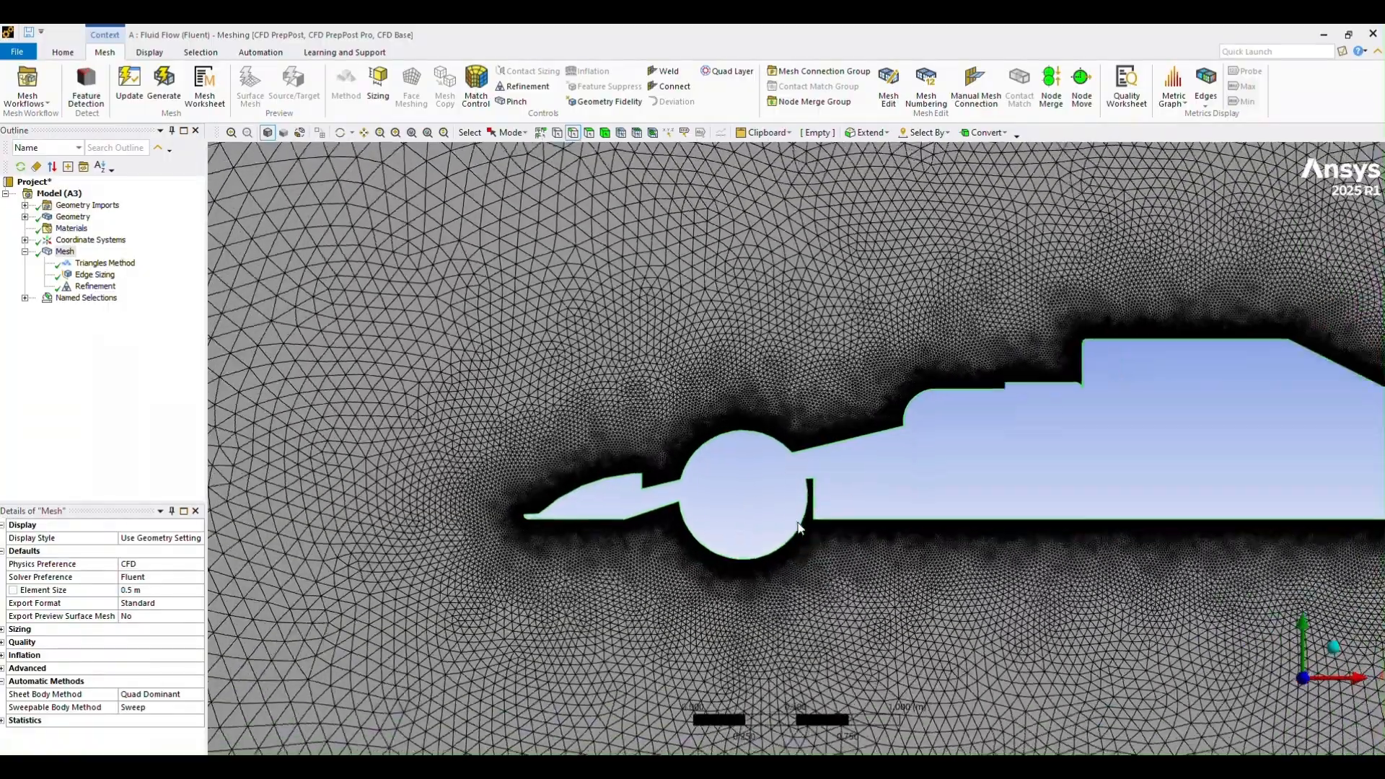
{"action": "scroll", "coordinate": [797, 522], "scroll_direction": "down", "scroll_amount": 1}
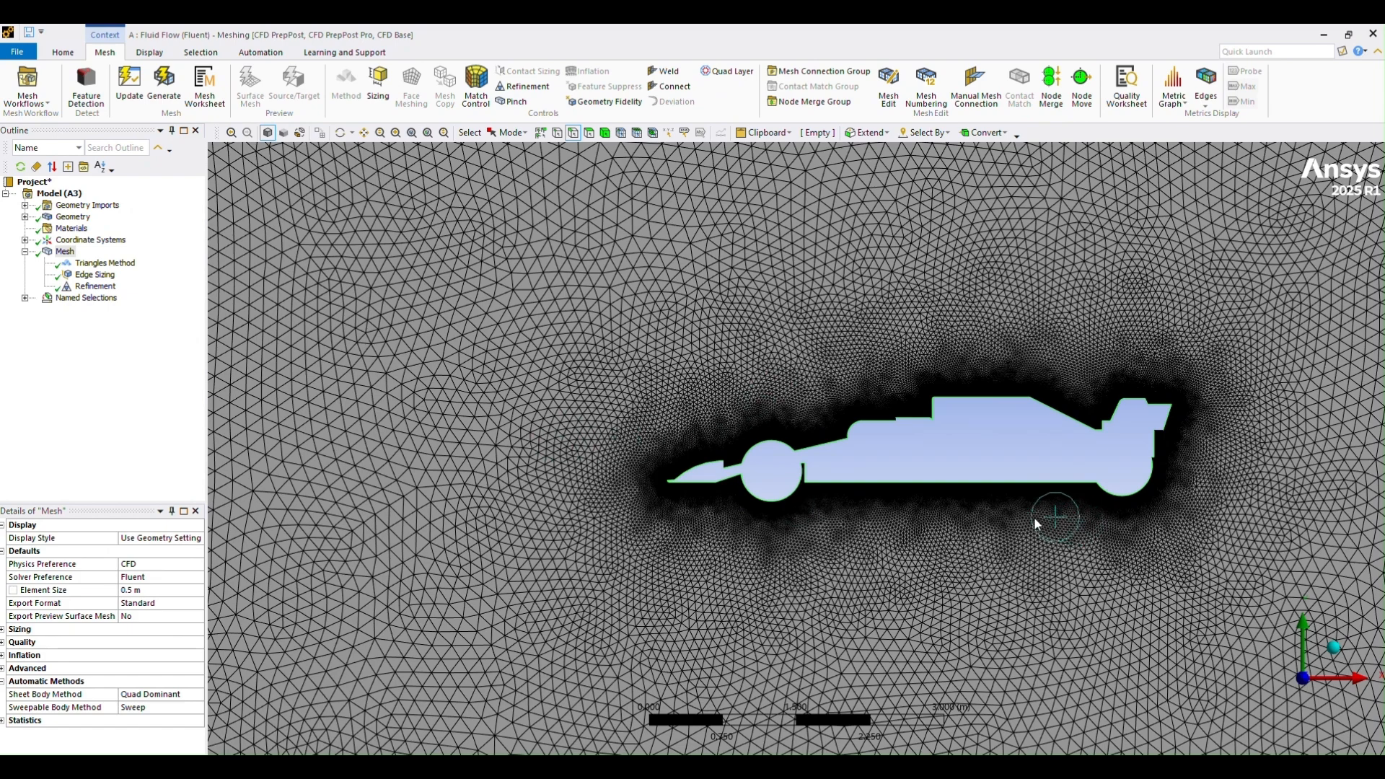
{"action": "right_click", "coordinate": [811, 448]}
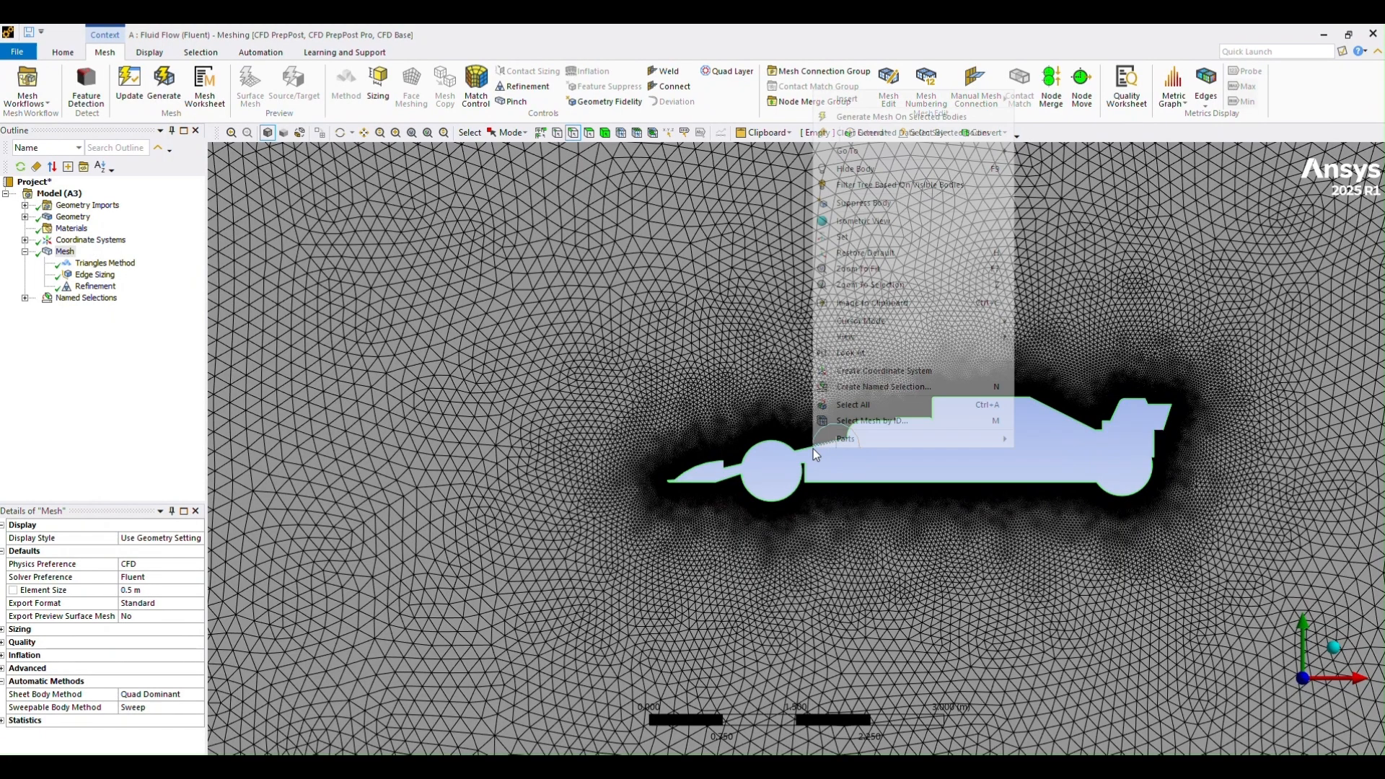
{"action": "left_click", "coordinate": [864, 386]}
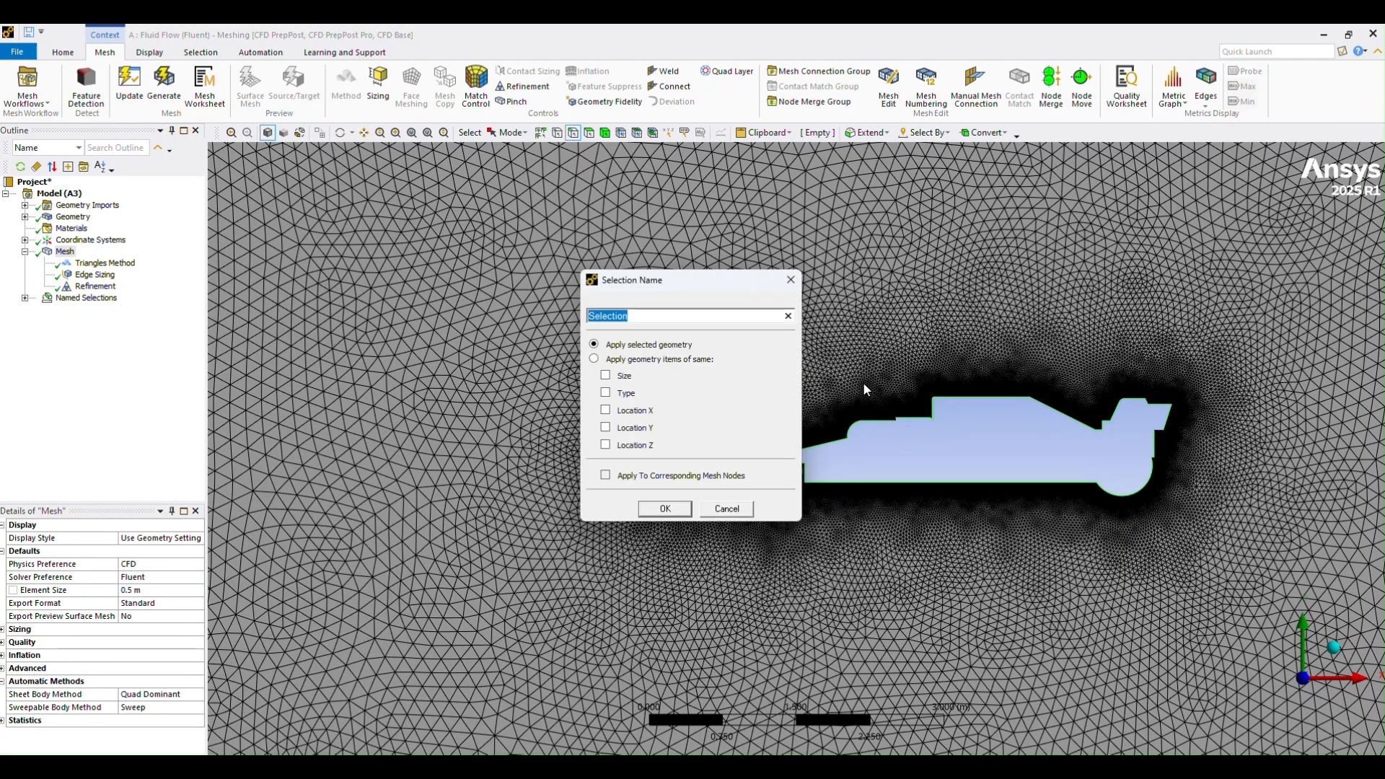
{"action": "type", "text": "F1 body wall"}
{"action": "left_click", "coordinate": [663, 509]}
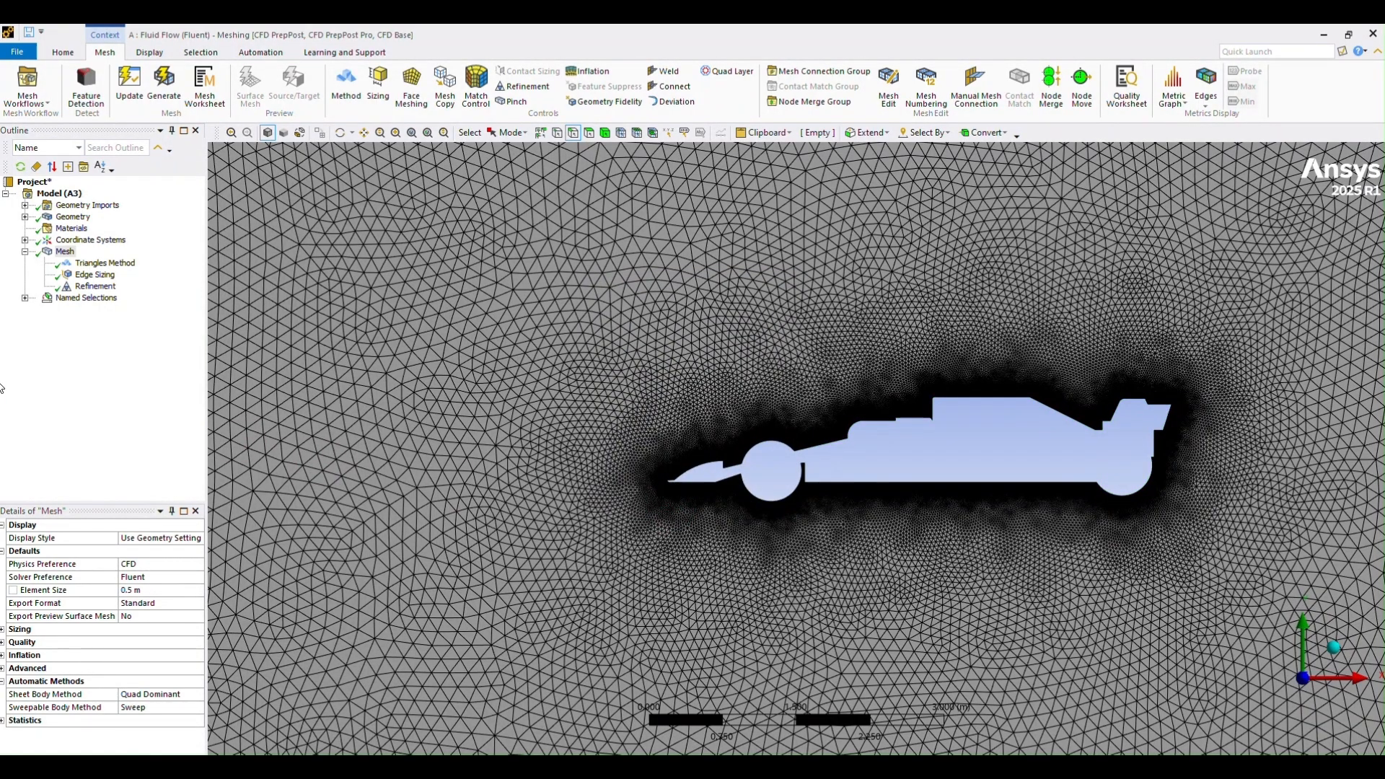
Save the project with the mesh and its named selections
{"action": "left_click", "coordinate": [17, 53]}
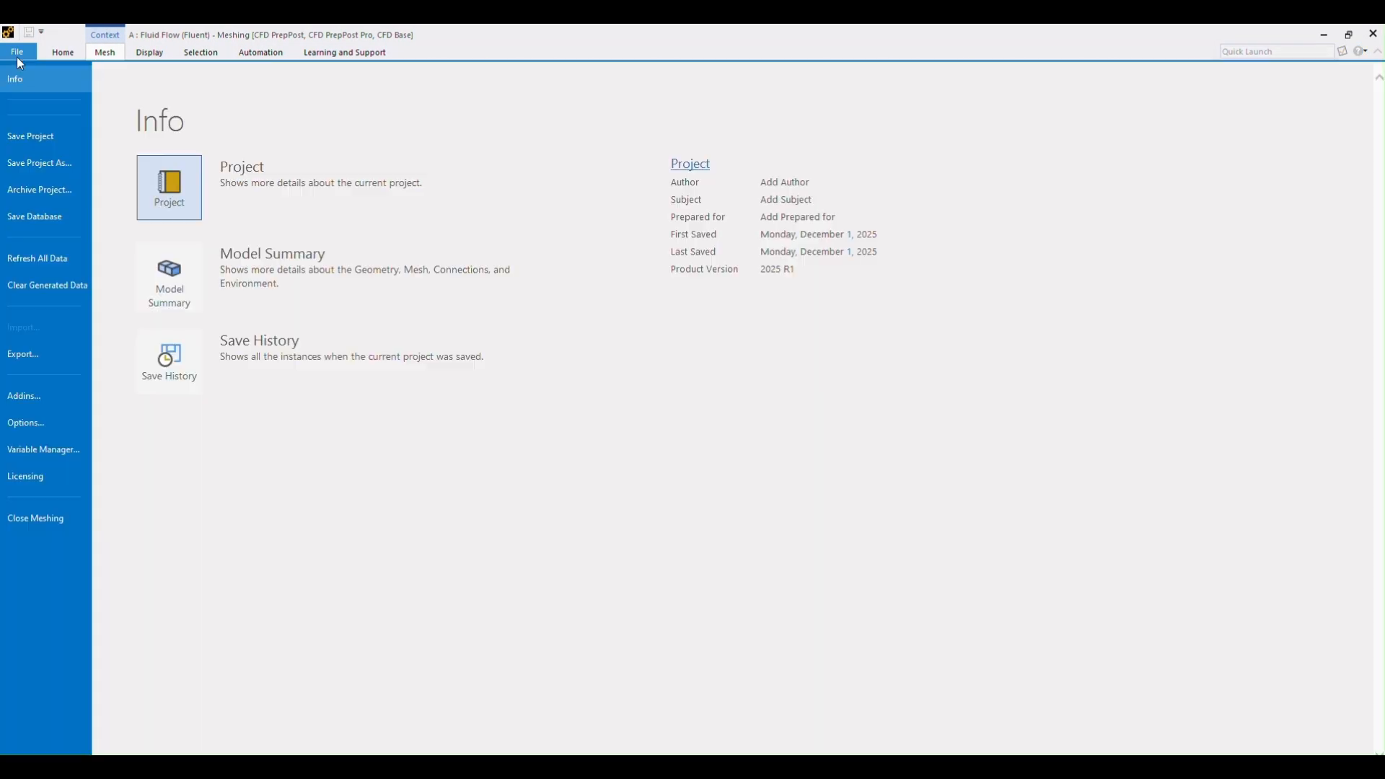
{"action": "left_click", "coordinate": [24, 136]}
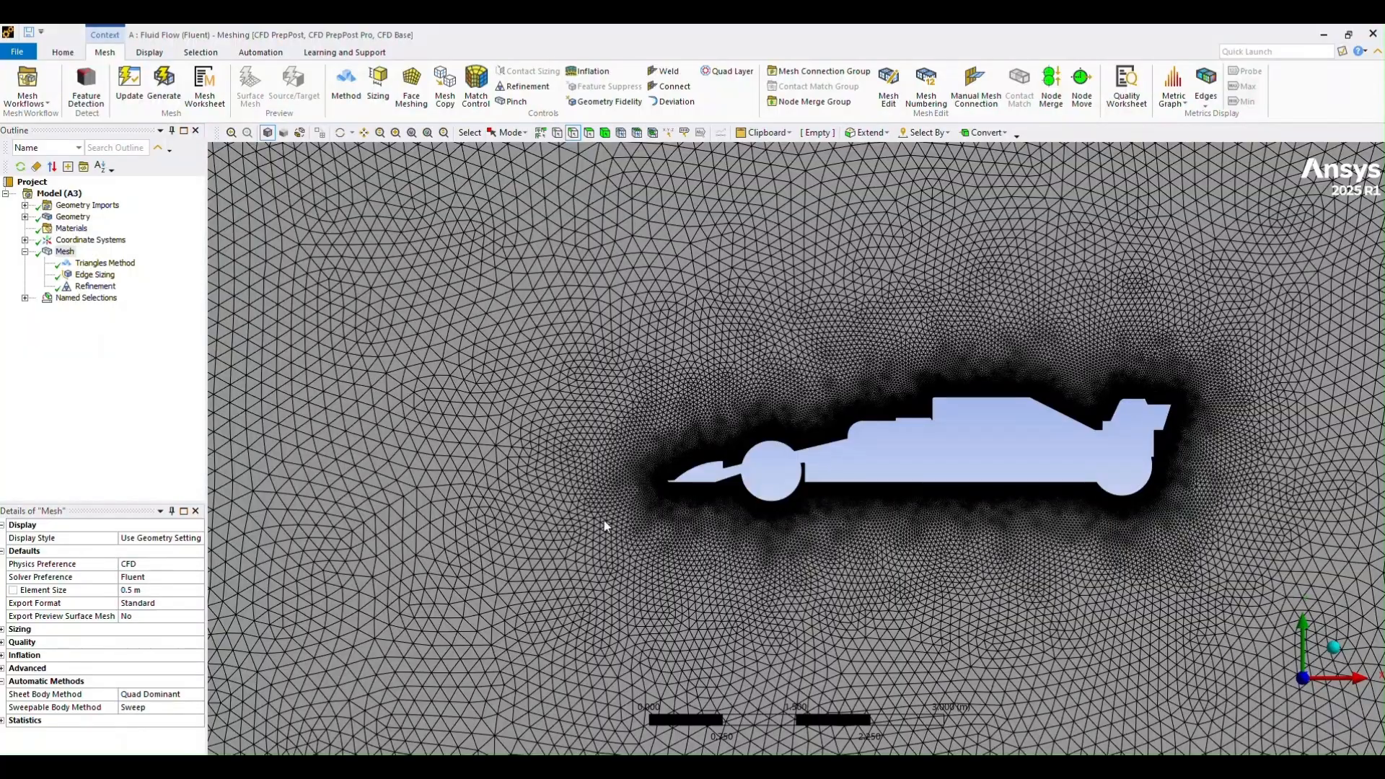
Examine the mesh around the car profile and up close at the corner between the front wheel and the body
{"action": "scroll", "coordinate": [472, 465], "scroll_direction": "up", "scroll_amount": 1}
{"action": "scroll", "coordinate": [645, 509], "scroll_direction": "down", "scroll_amount": 5}
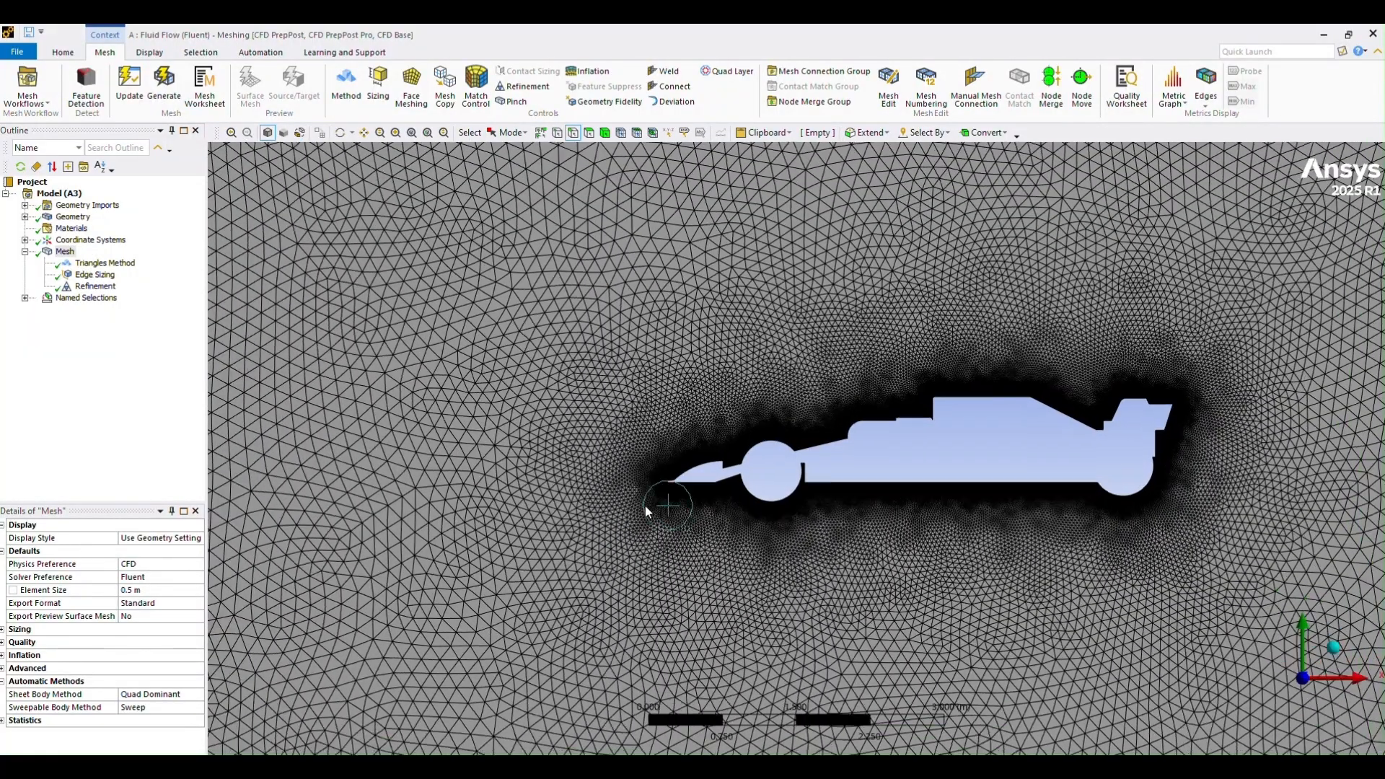
{"action": "scroll", "coordinate": [645, 512], "scroll_direction": "up", "scroll_amount": 4}
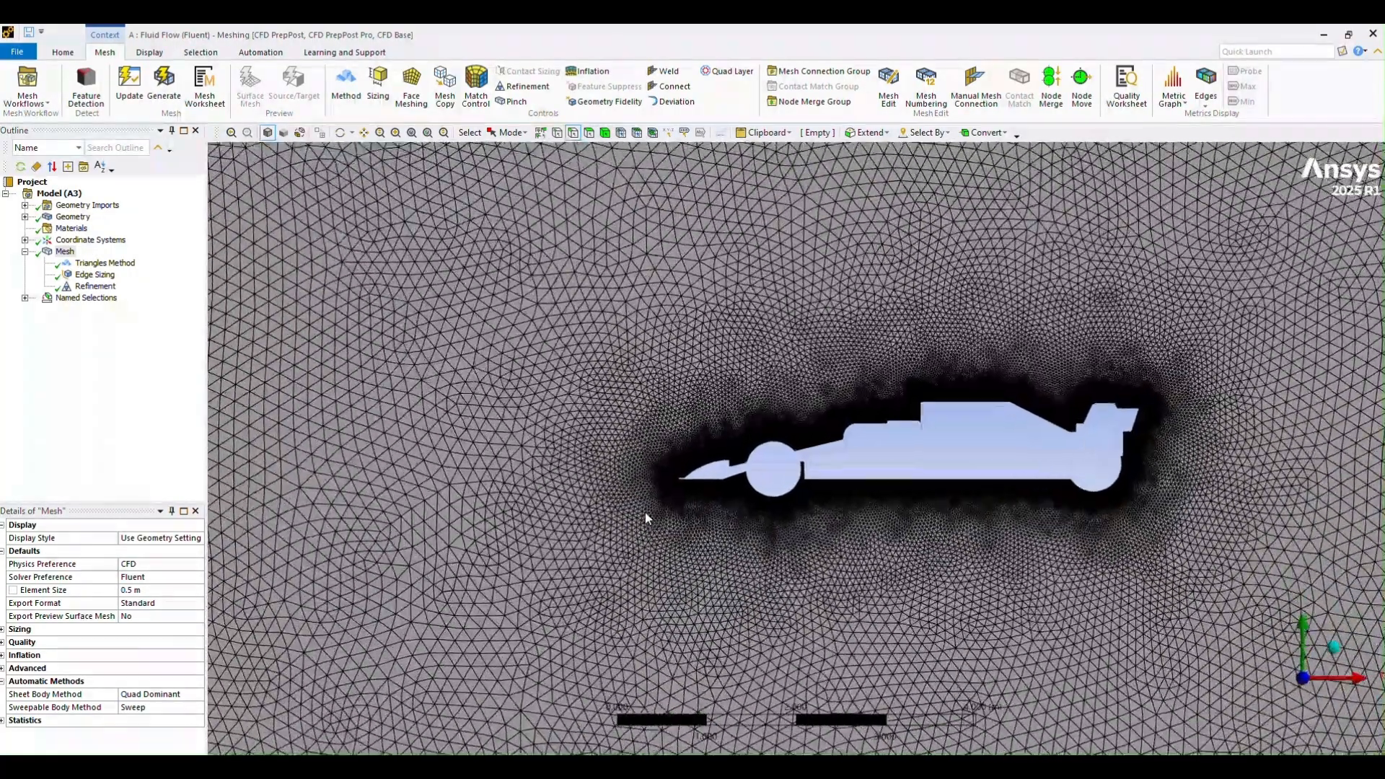
{"action": "scroll", "coordinate": [644, 512], "scroll_direction": "up", "scroll_amount": 6}
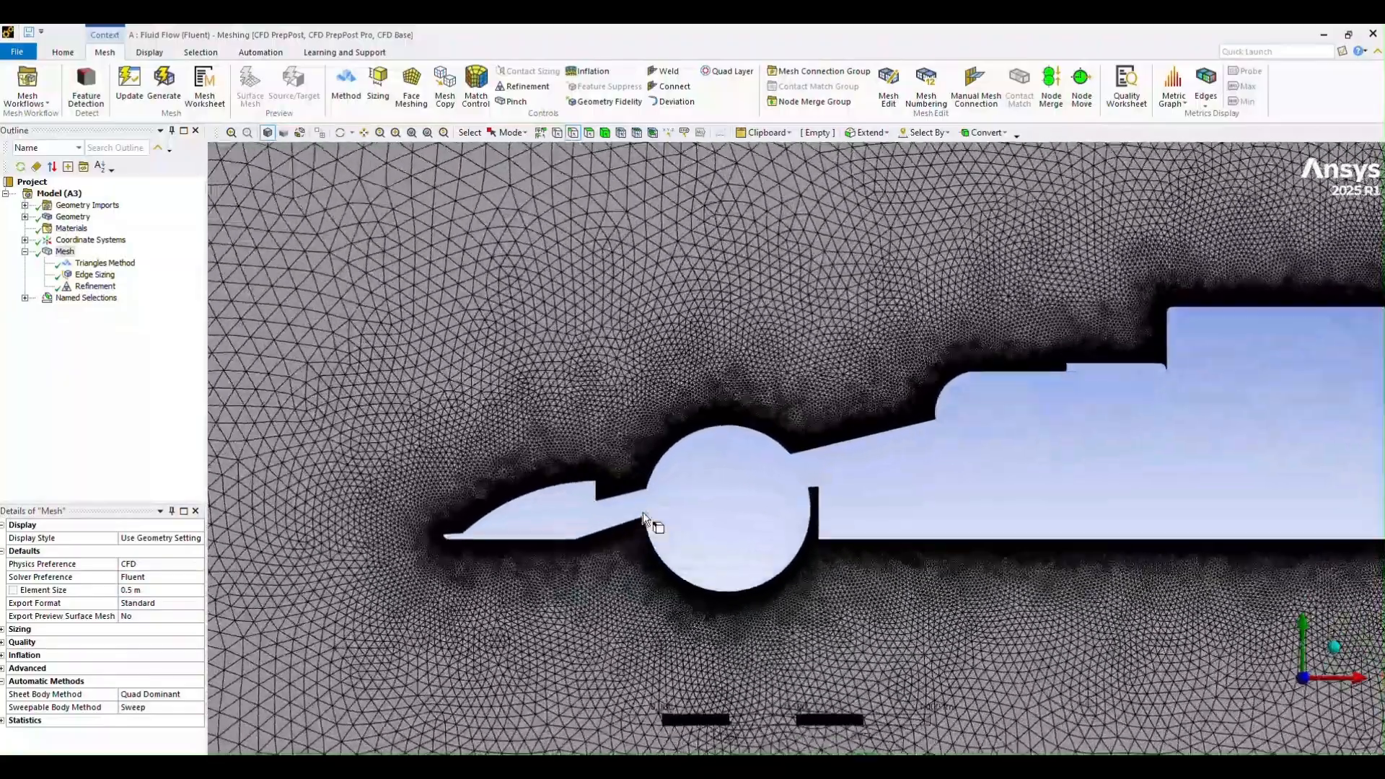
{"action": "scroll", "coordinate": [643, 512], "scroll_direction": "up", "scroll_amount": 5}
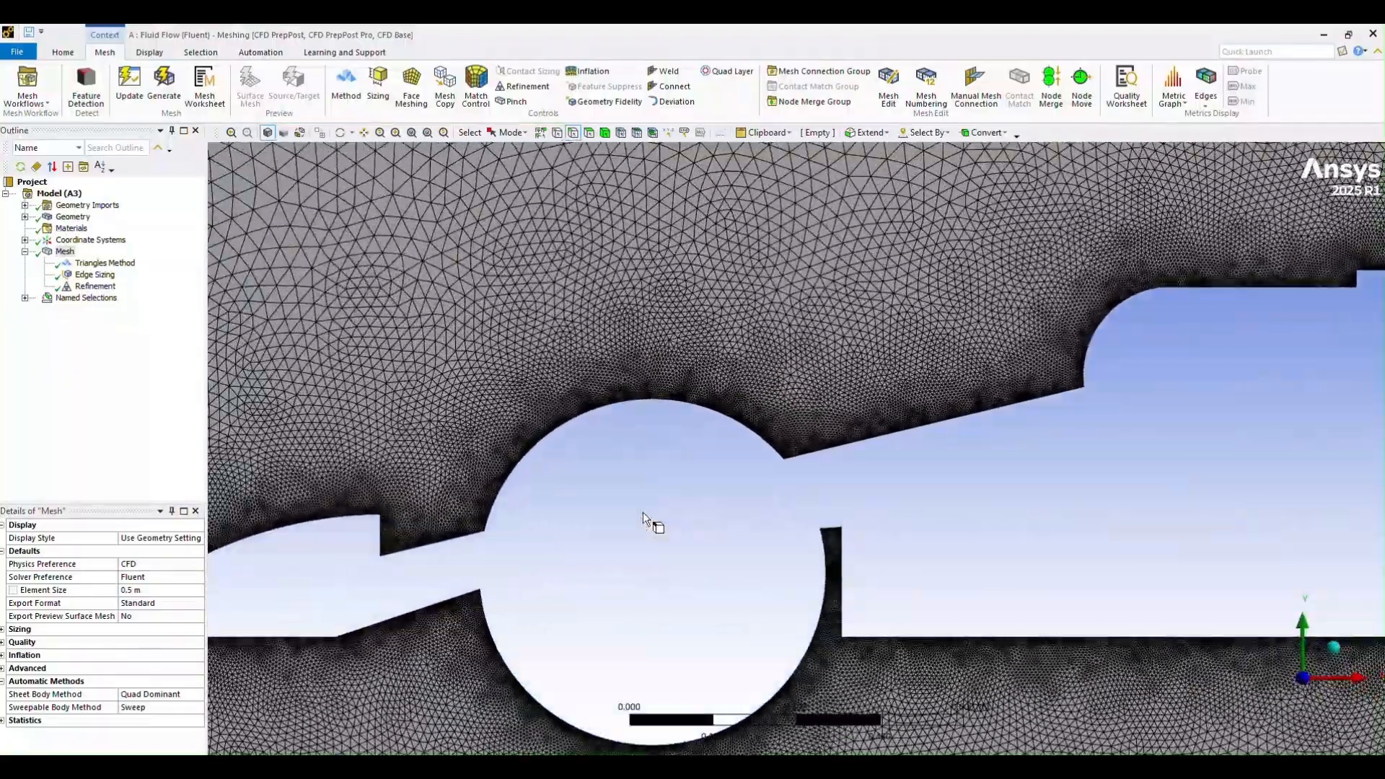
{"action": "scroll", "coordinate": [642, 512], "scroll_direction": "up", "scroll_amount": 2}
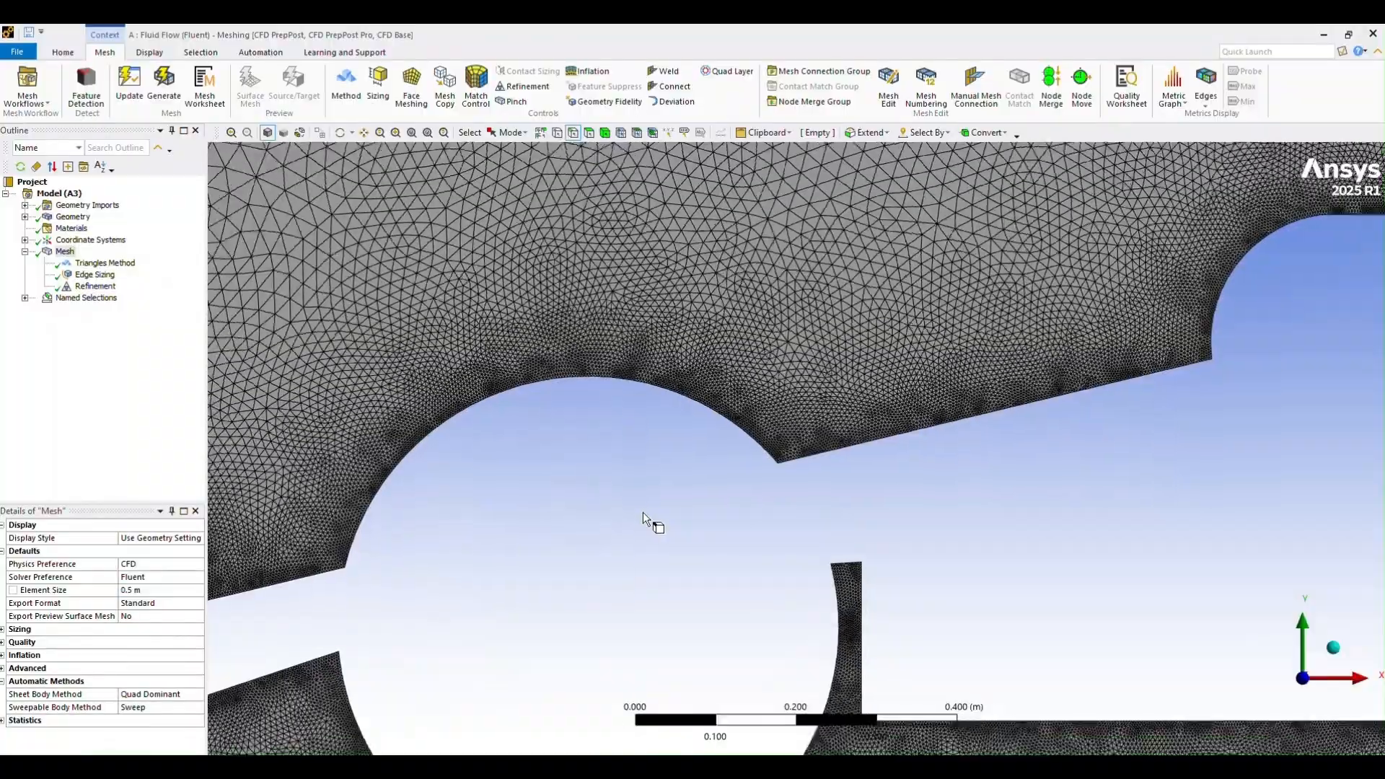
{"action": "scroll", "coordinate": [1015, 435], "scroll_direction": "up", "scroll_amount": 1}
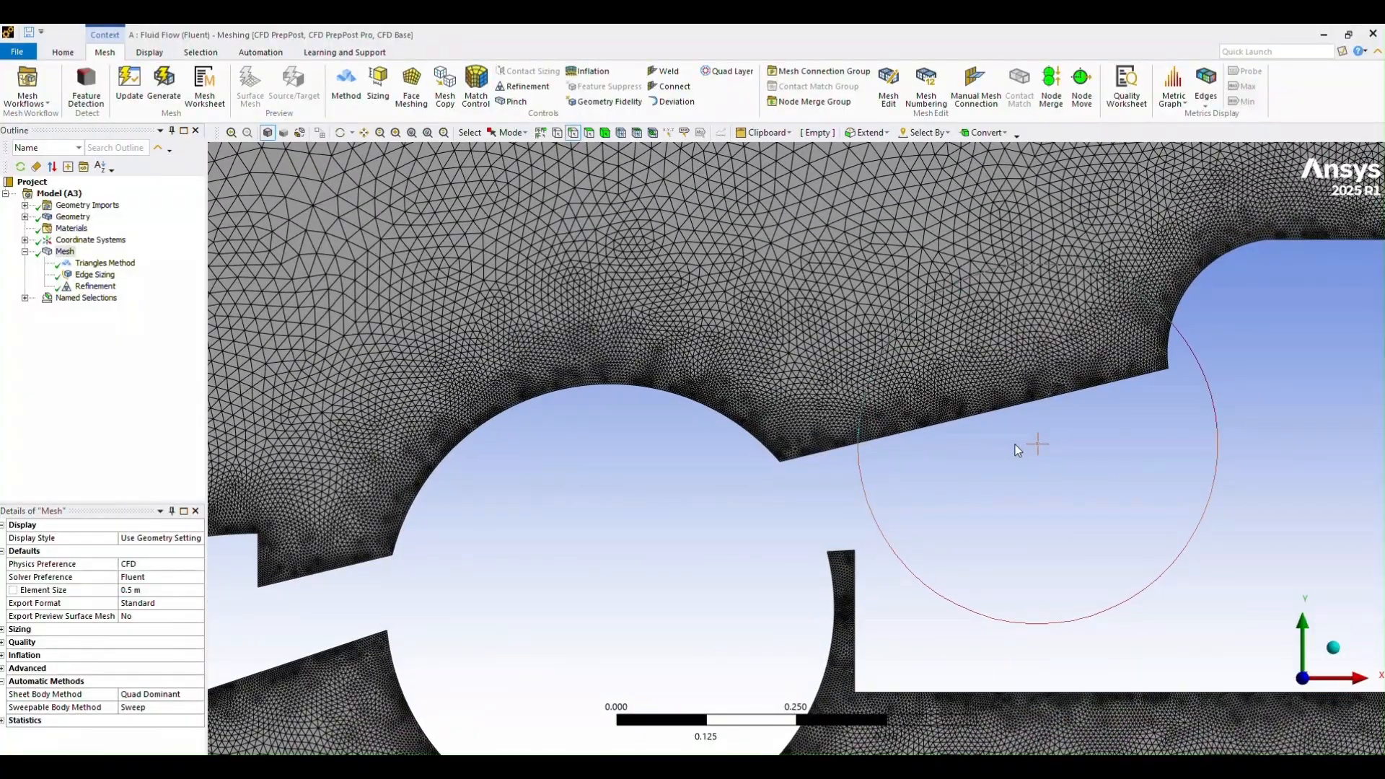
{"action": "scroll", "coordinate": [1053, 430], "scroll_direction": "up", "scroll_amount": 4}
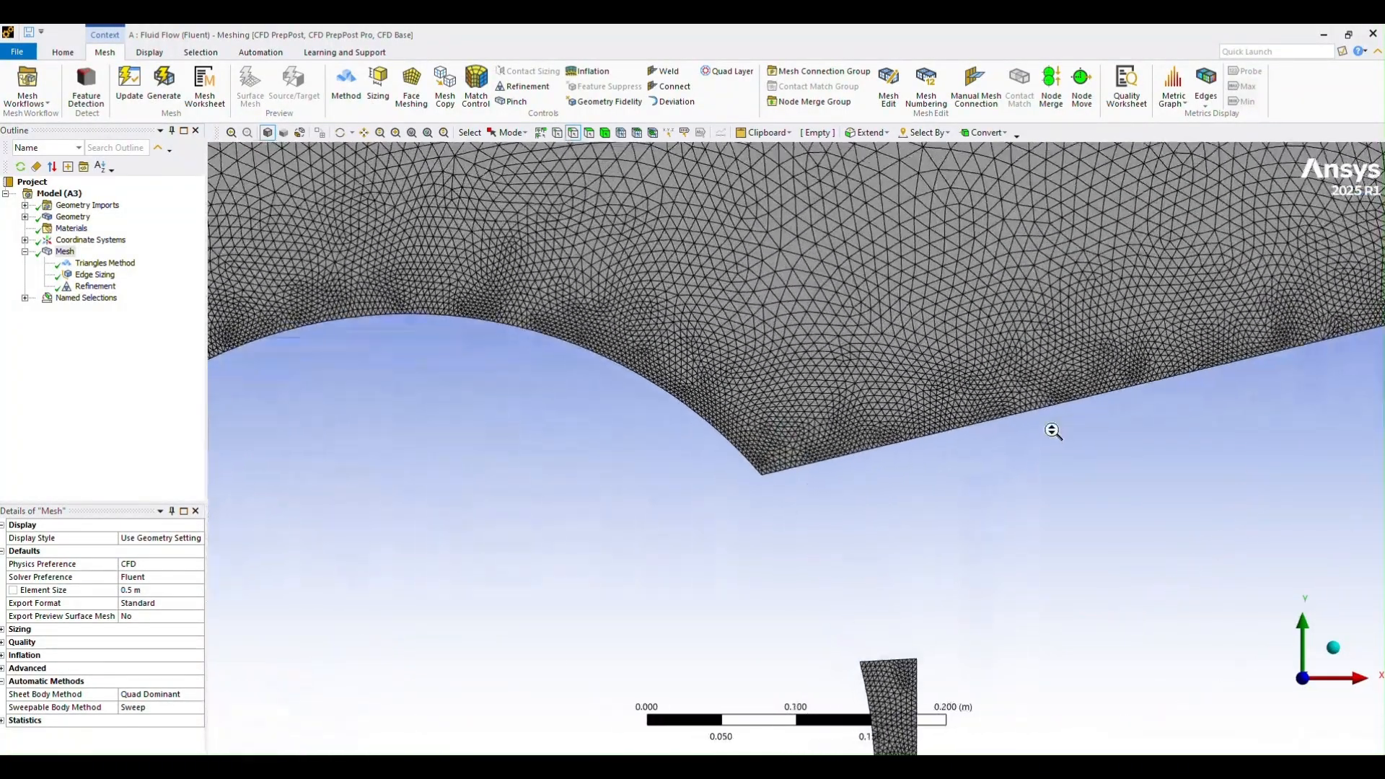
{"action": "scroll", "coordinate": [1040, 435], "scroll_direction": "down", "scroll_amount": 1}
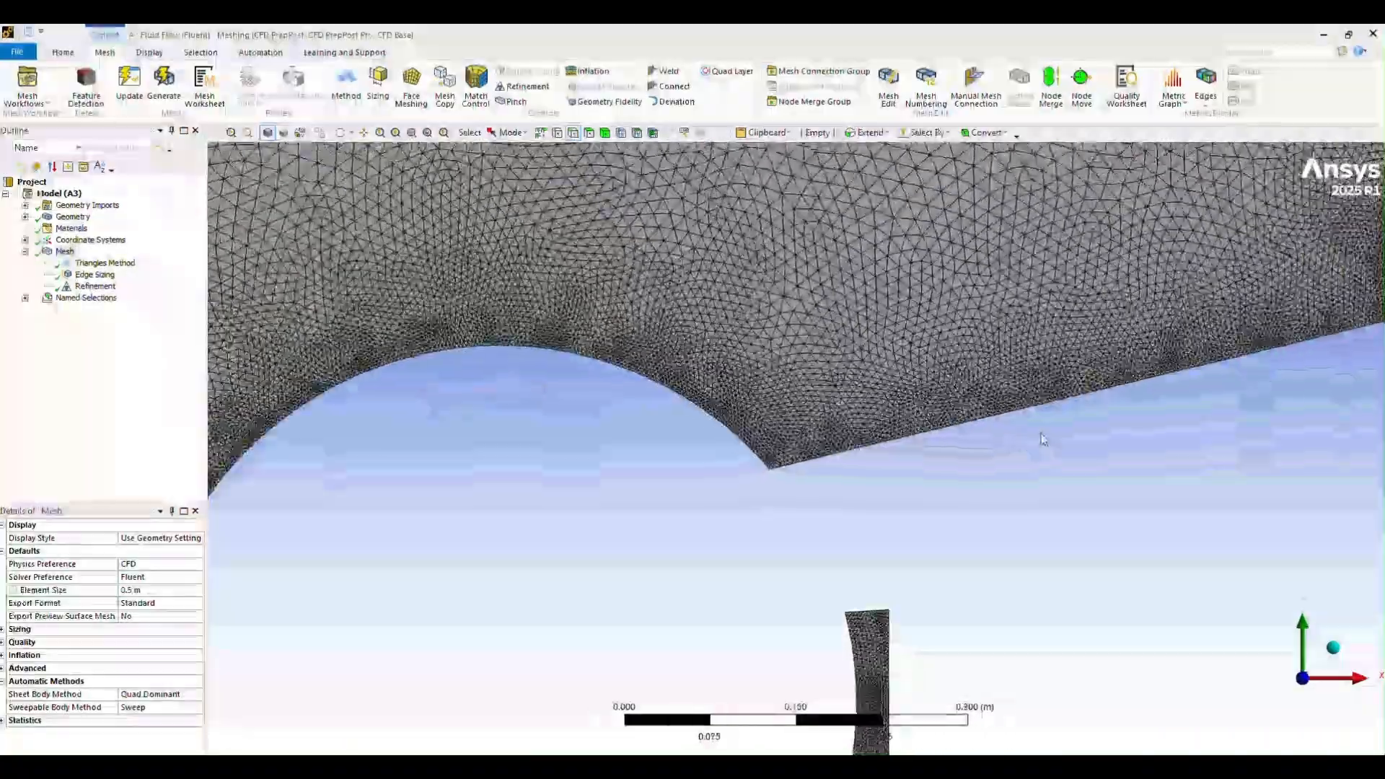
Switch to Workbench and launch the Fluent setup with double precision and 4 solver processes
{"action": "scroll", "coordinate": [1041, 439], "scroll_direction": "down", "scroll_amount": 5}
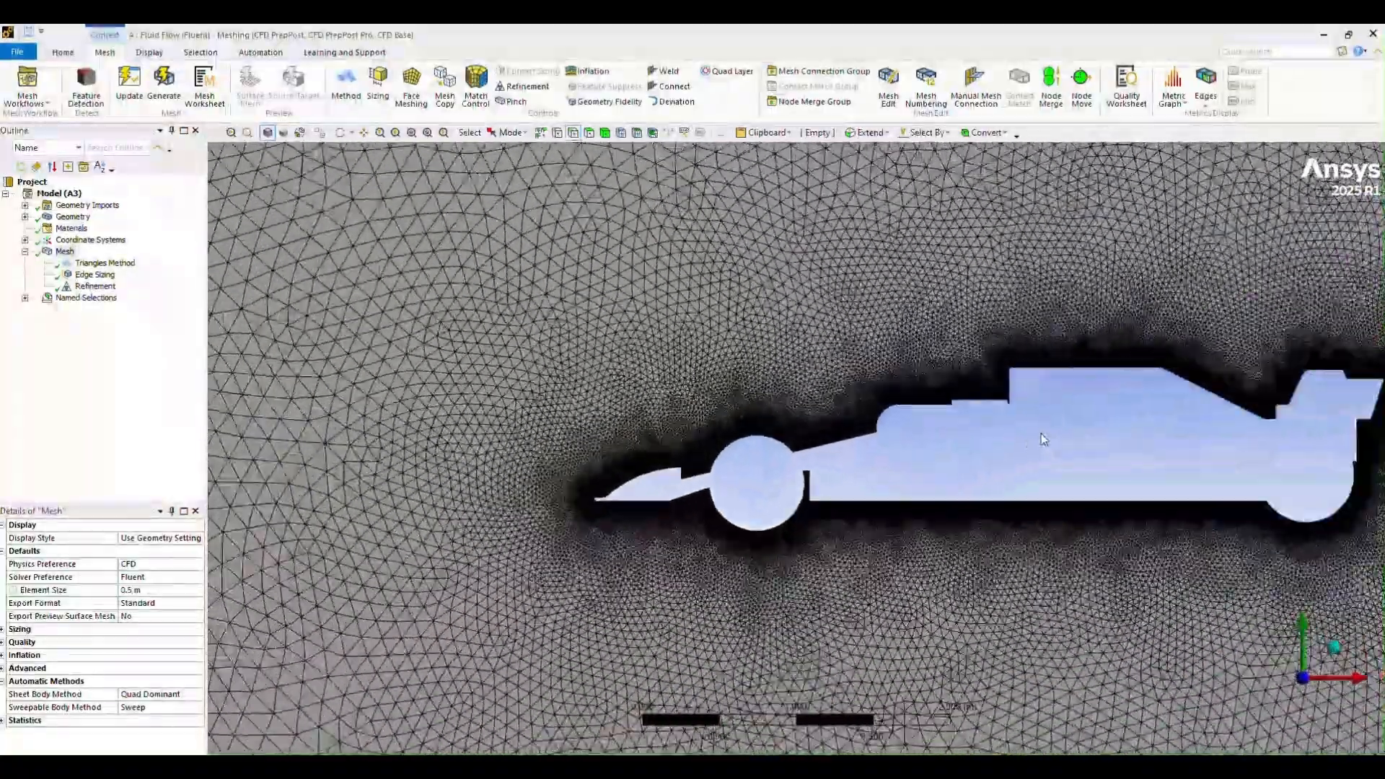
{"action": "scroll", "coordinate": [1041, 434], "scroll_direction": "down", "scroll_amount": 4}
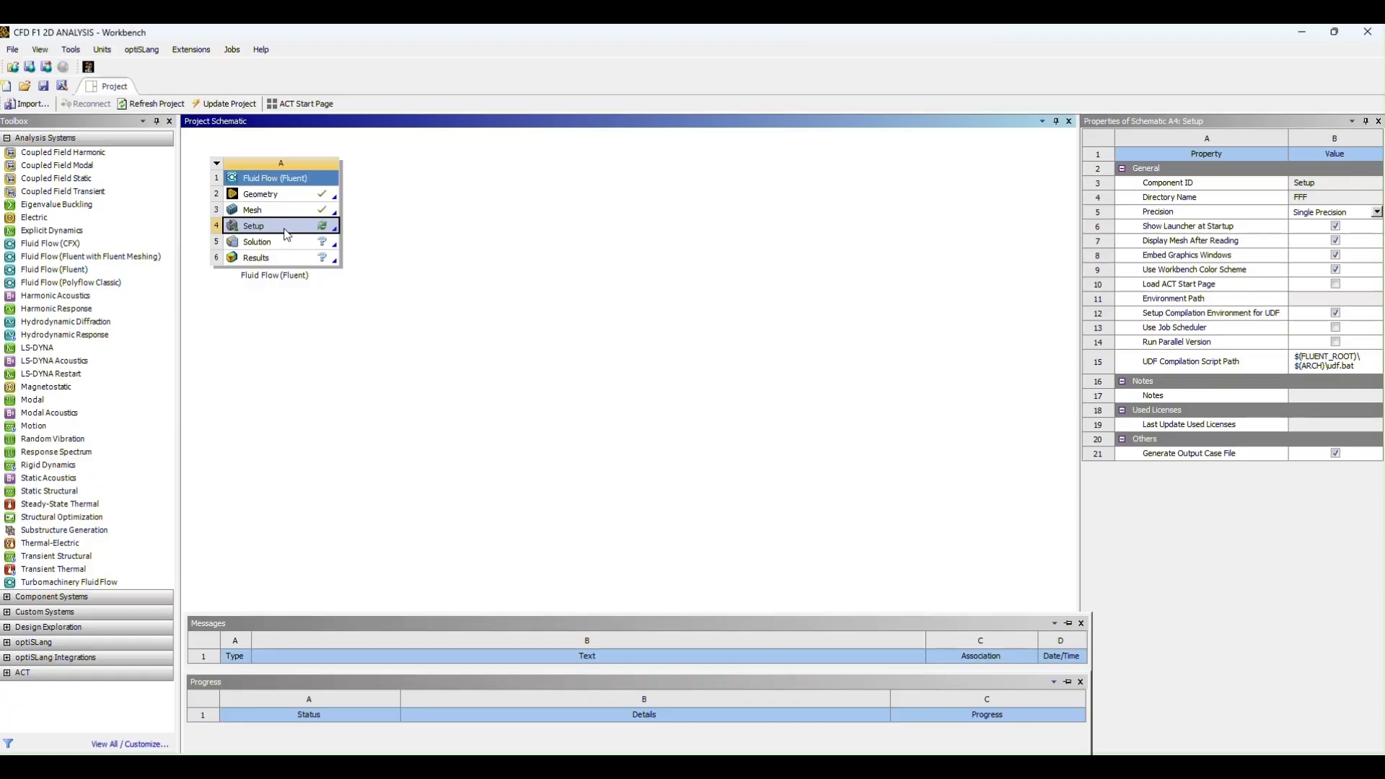
{"action": "double_click", "coordinate": [287, 233]}
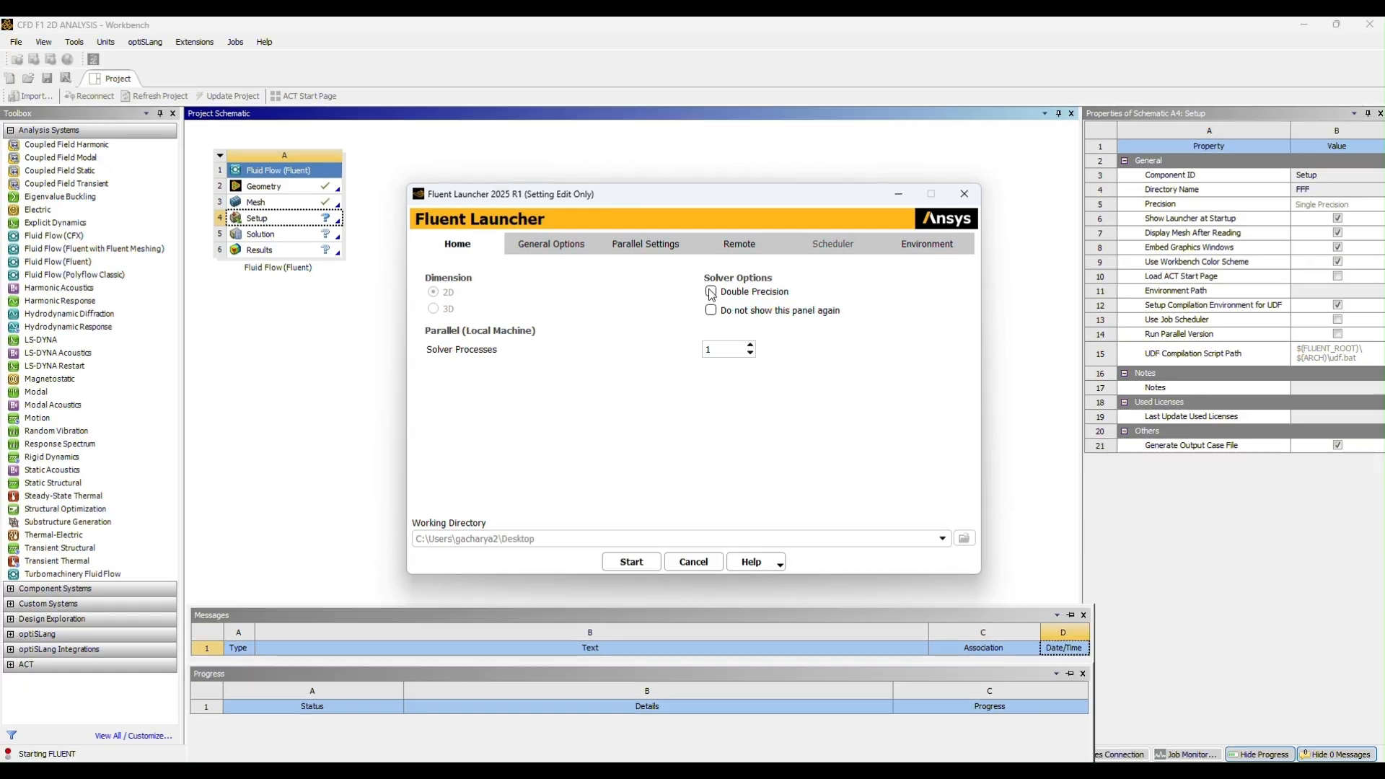
{"action": "left_click", "coordinate": [748, 344]}
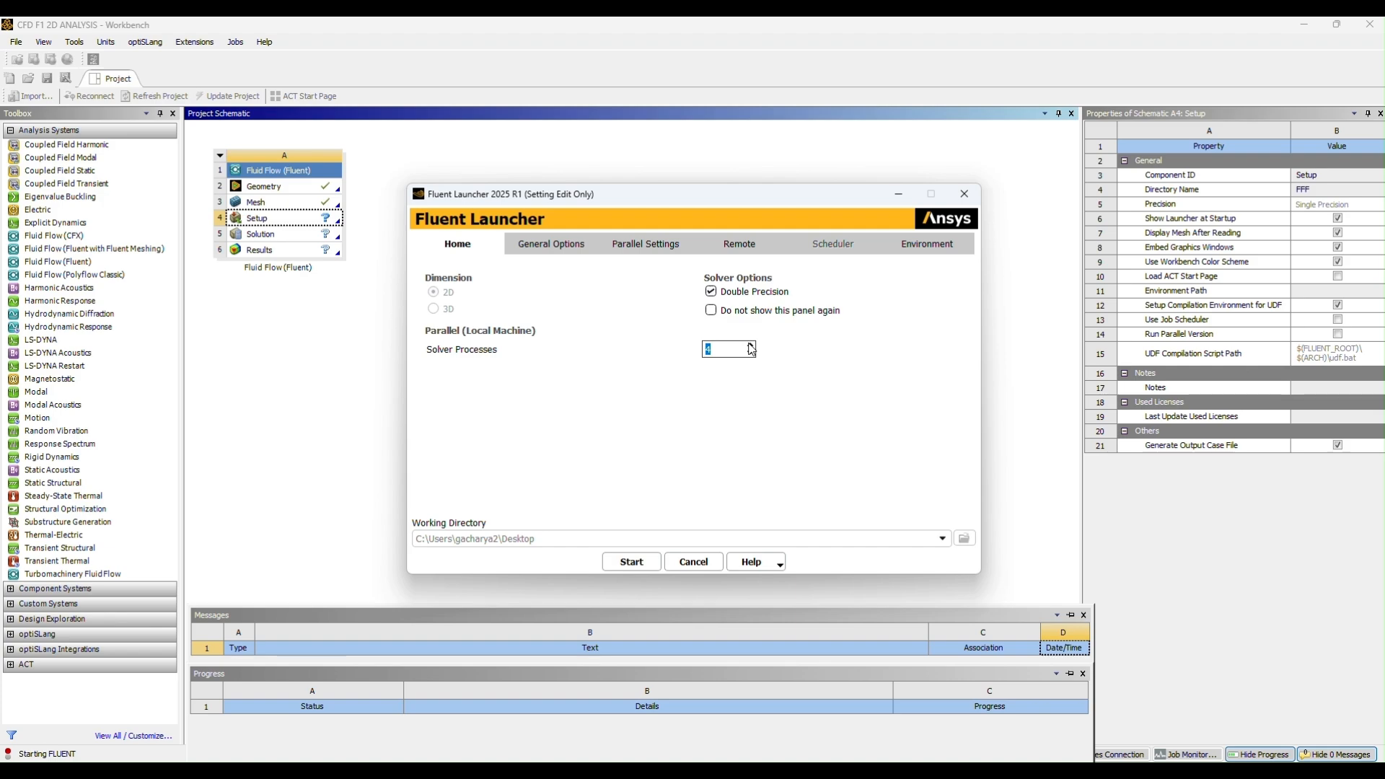
{"action": "left_click", "coordinate": [629, 566]}
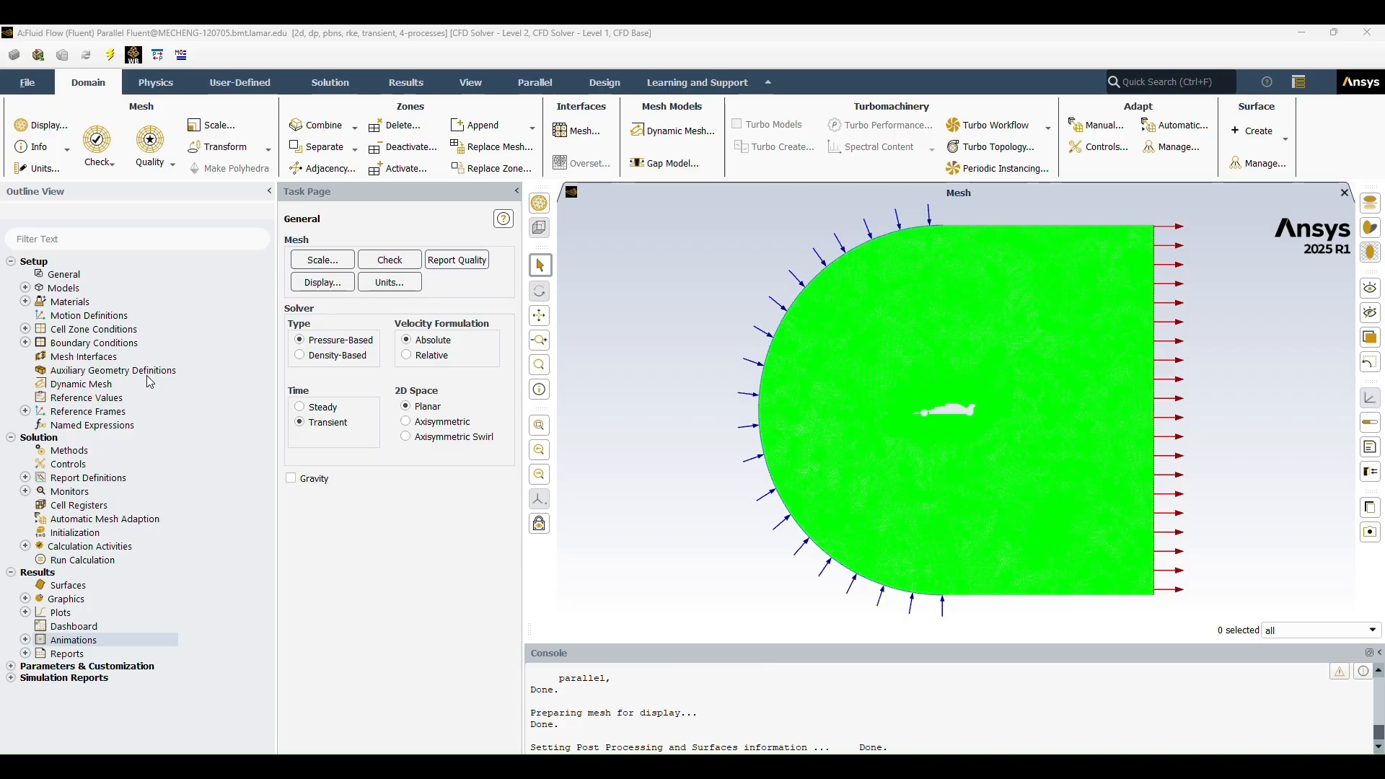
Try the steady option in the general solver settings, and set the time back to Transient
{"action": "left_click", "coordinate": [61, 279]}
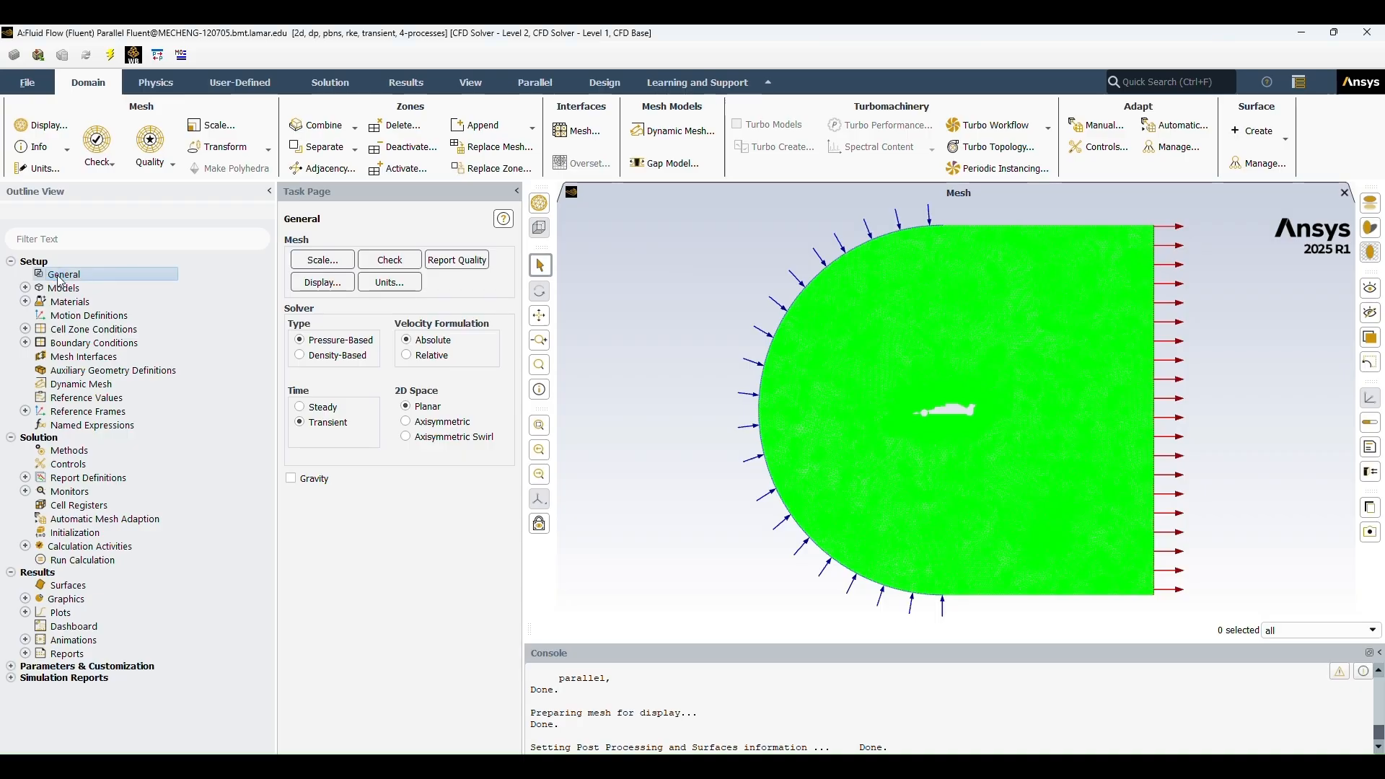
{"action": "left_click", "coordinate": [307, 410]}
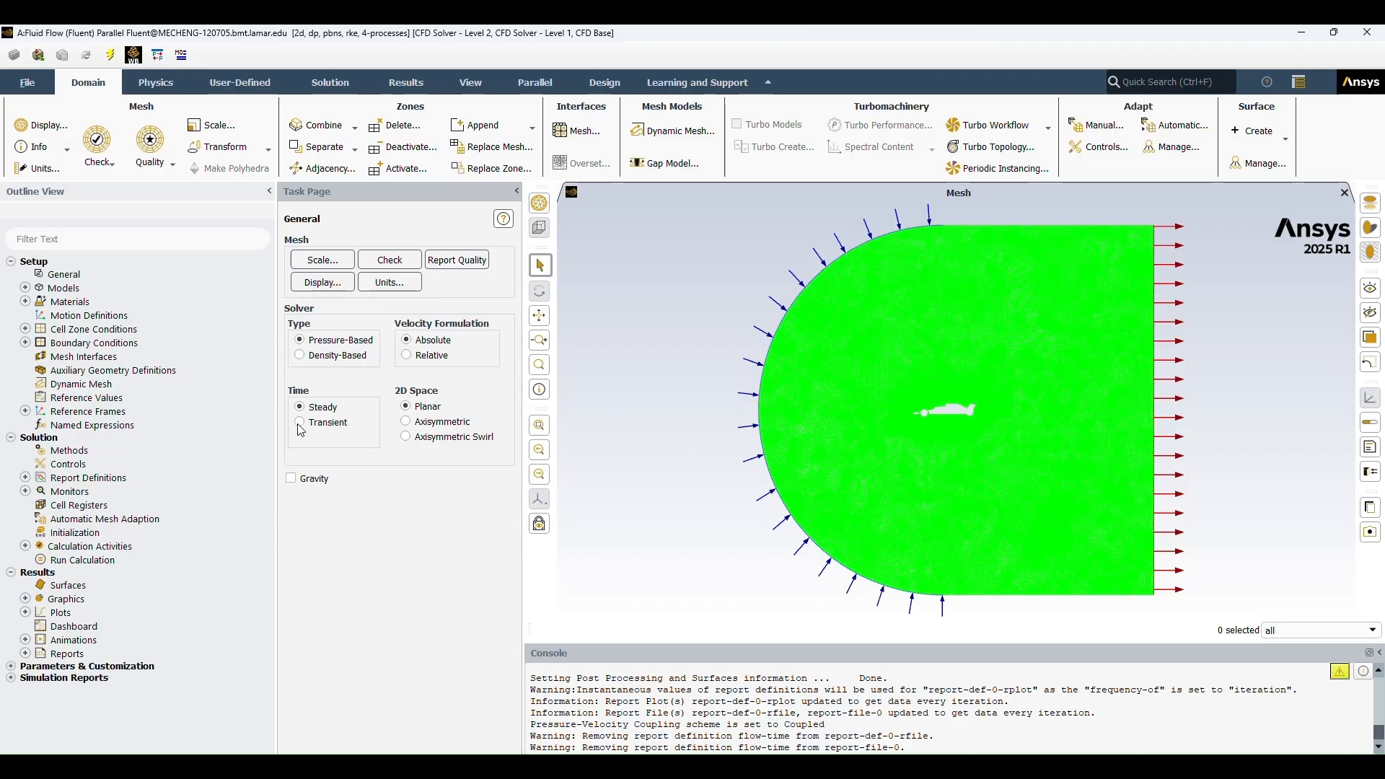
{"action": "left_click", "coordinate": [299, 423]}
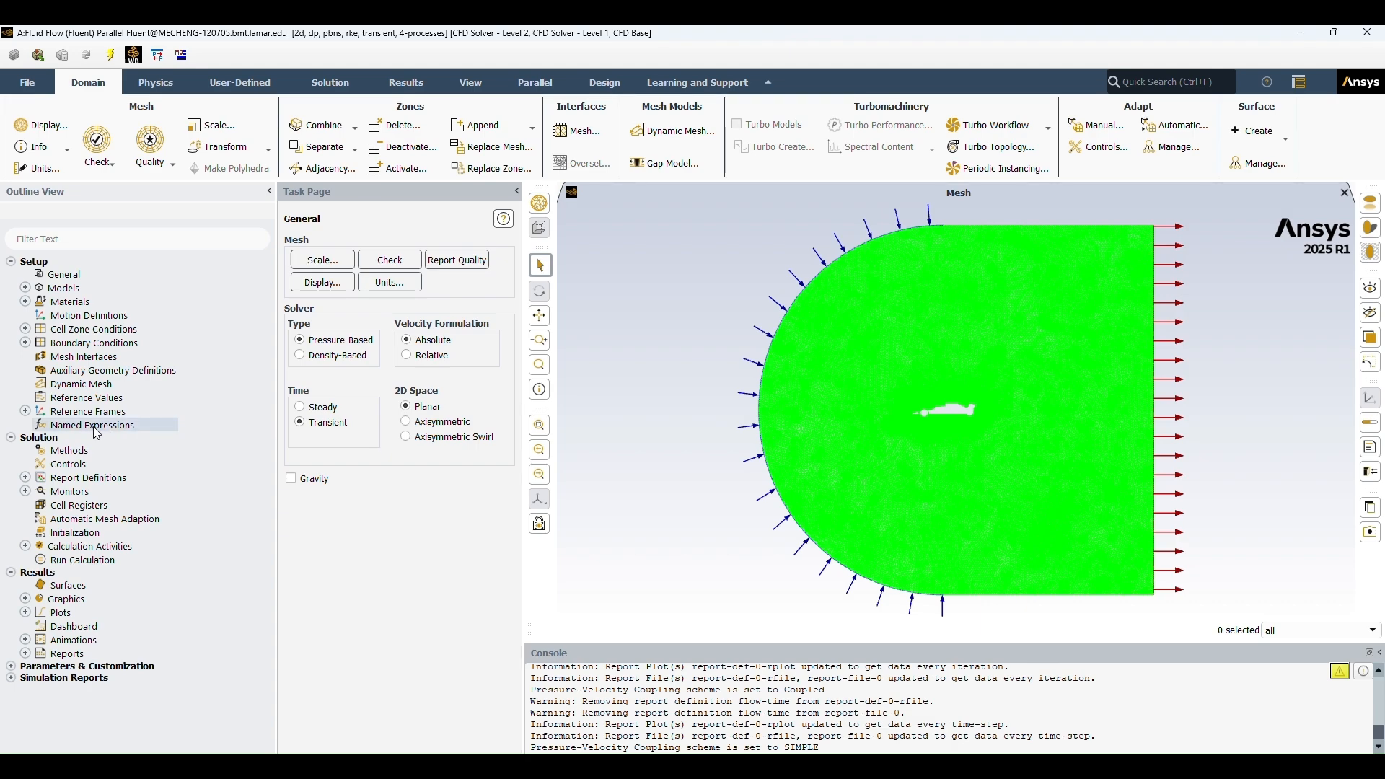
Accept the Realizable k-epsilon viscous model with Standard Wall Functions
{"action": "left_click", "coordinate": [24, 288]}
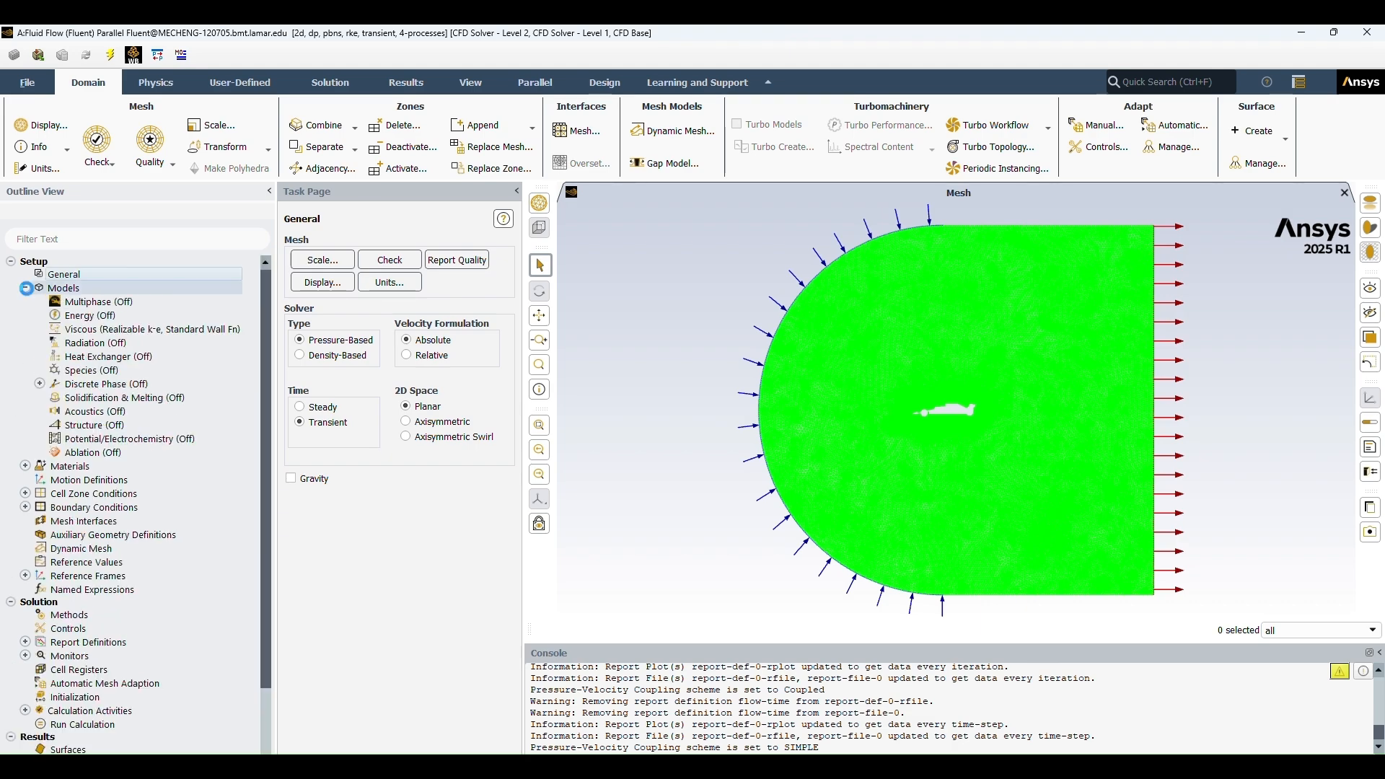
{"action": "double_click", "coordinate": [117, 331]}
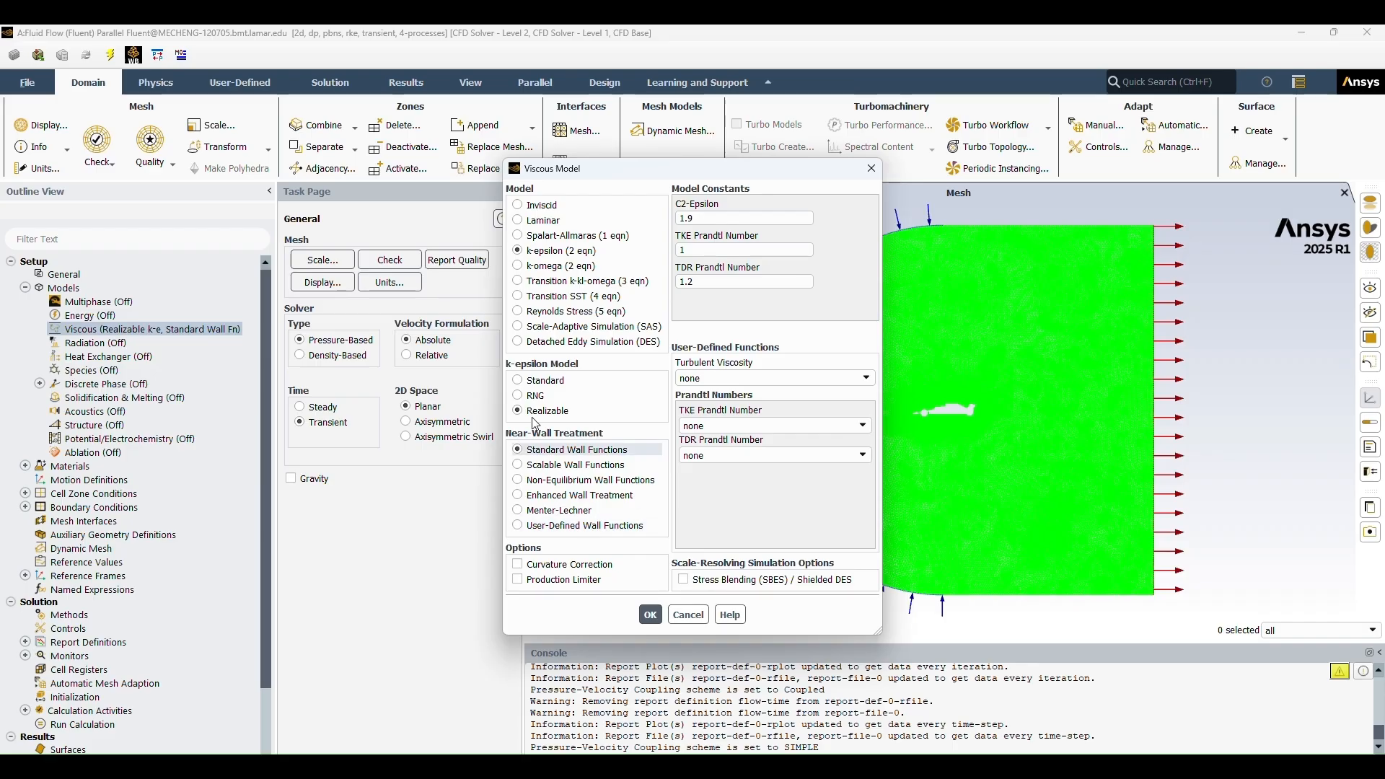
{"action": "left_click", "coordinate": [649, 614]}
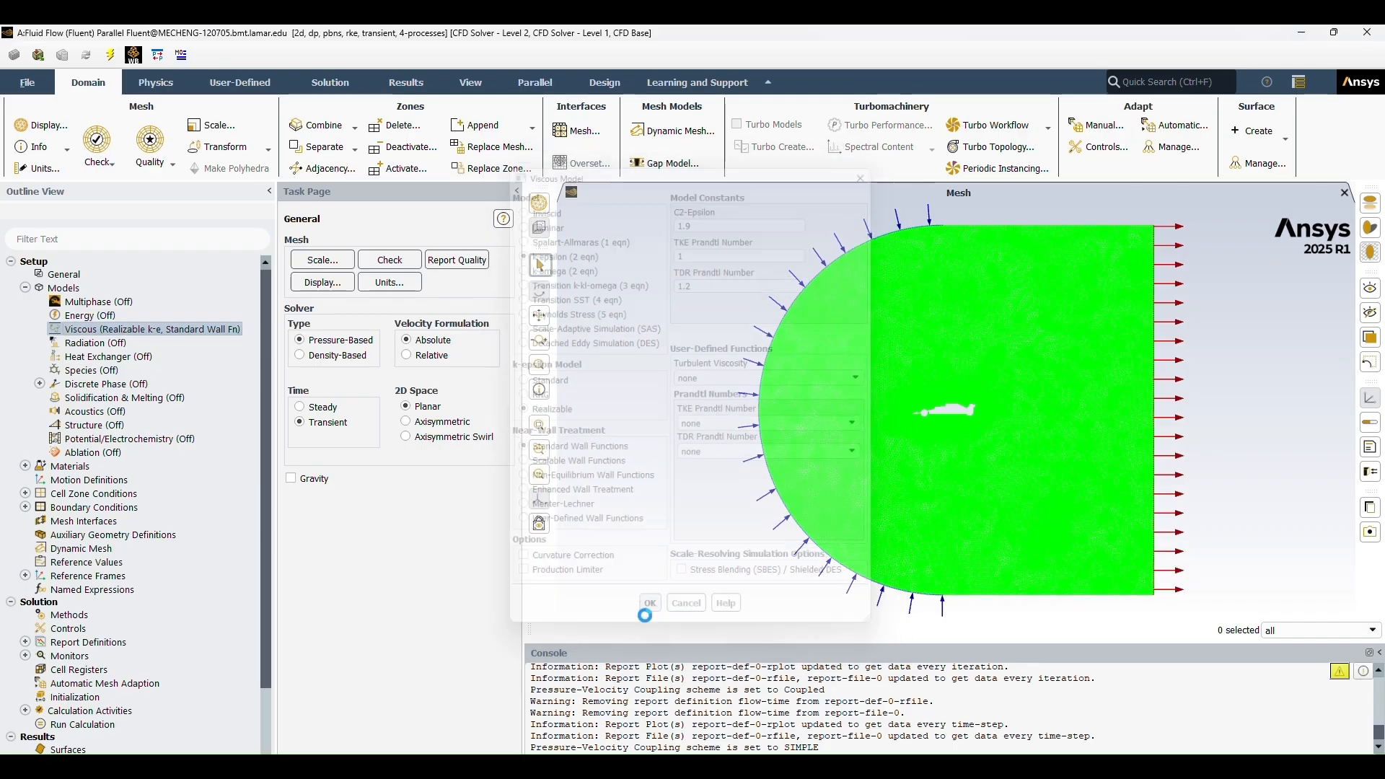
Review the density and viscosity of the air fluid material
{"action": "double_click", "coordinate": [63, 467]}
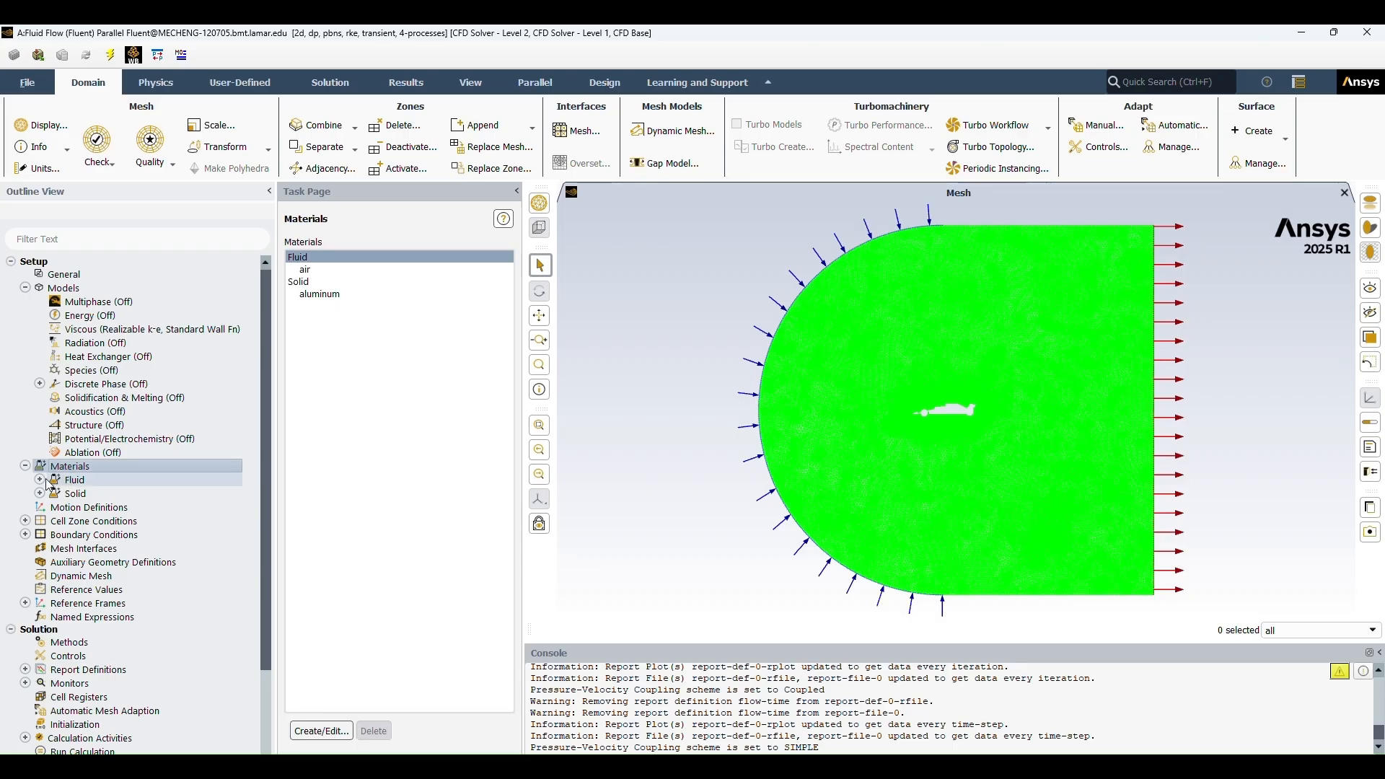
{"action": "left_click", "coordinate": [40, 479]}
{"action": "double_click", "coordinate": [75, 494]}
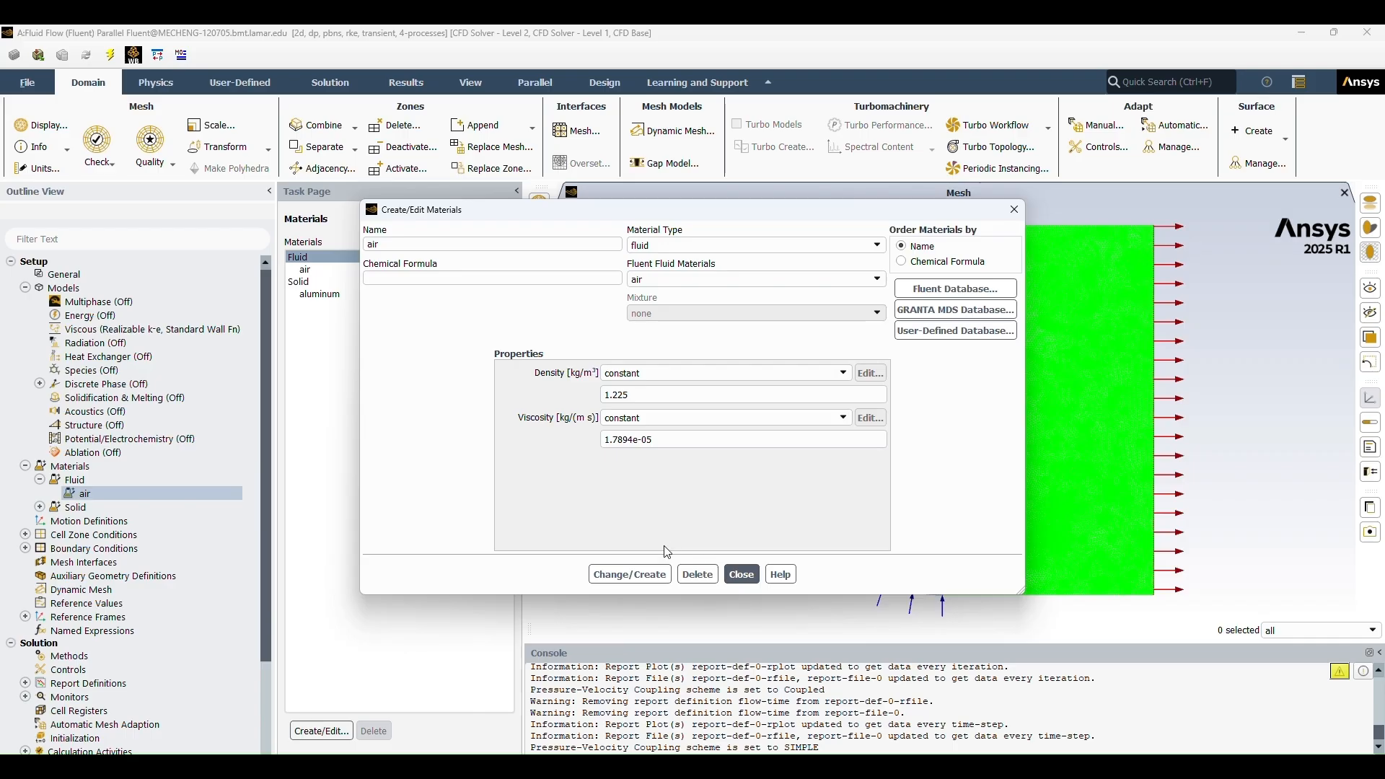
{"action": "left_click", "coordinate": [749, 581]}
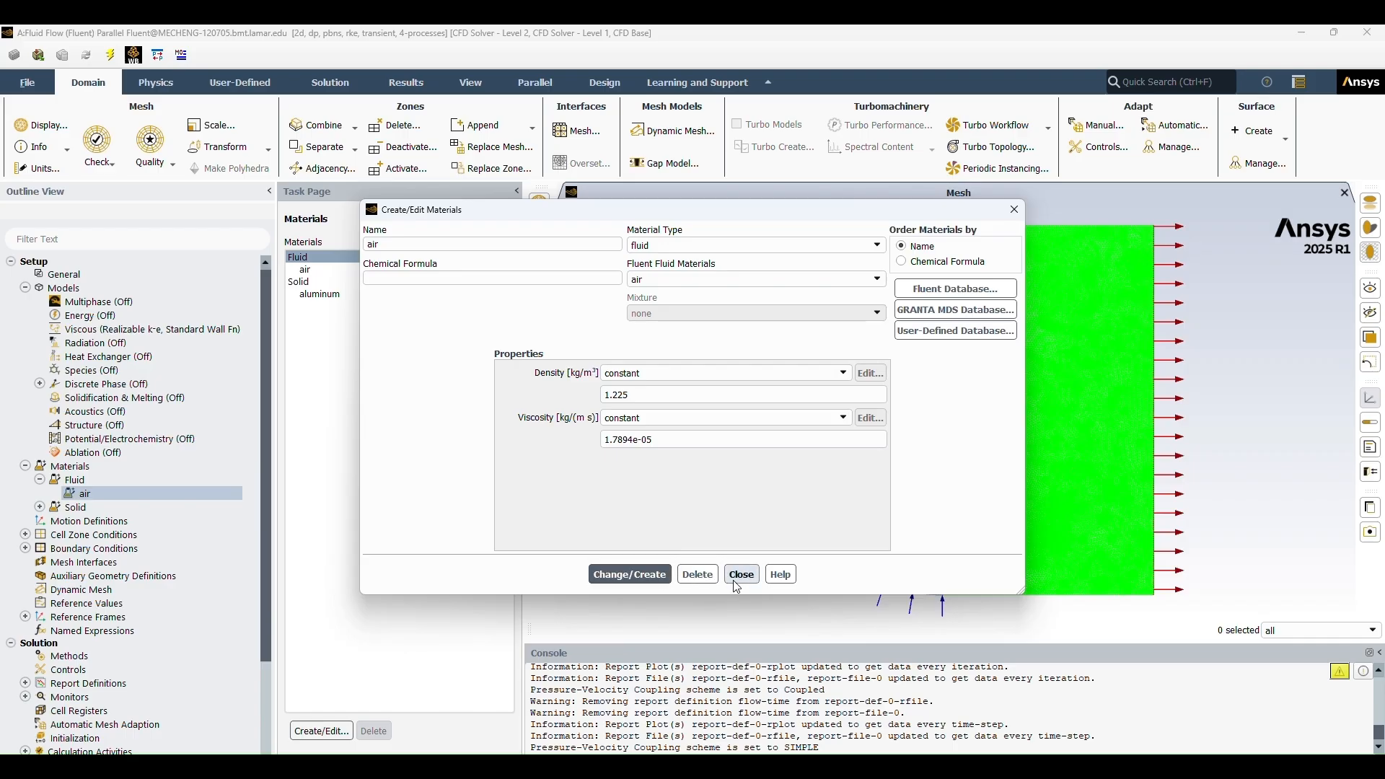
Apply a velocity magnitude of 90 m/s, normal to the boundary, to the inlet boundary condition
{"action": "left_click", "coordinate": [26, 548]}
{"action": "double_click", "coordinate": [67, 562]}
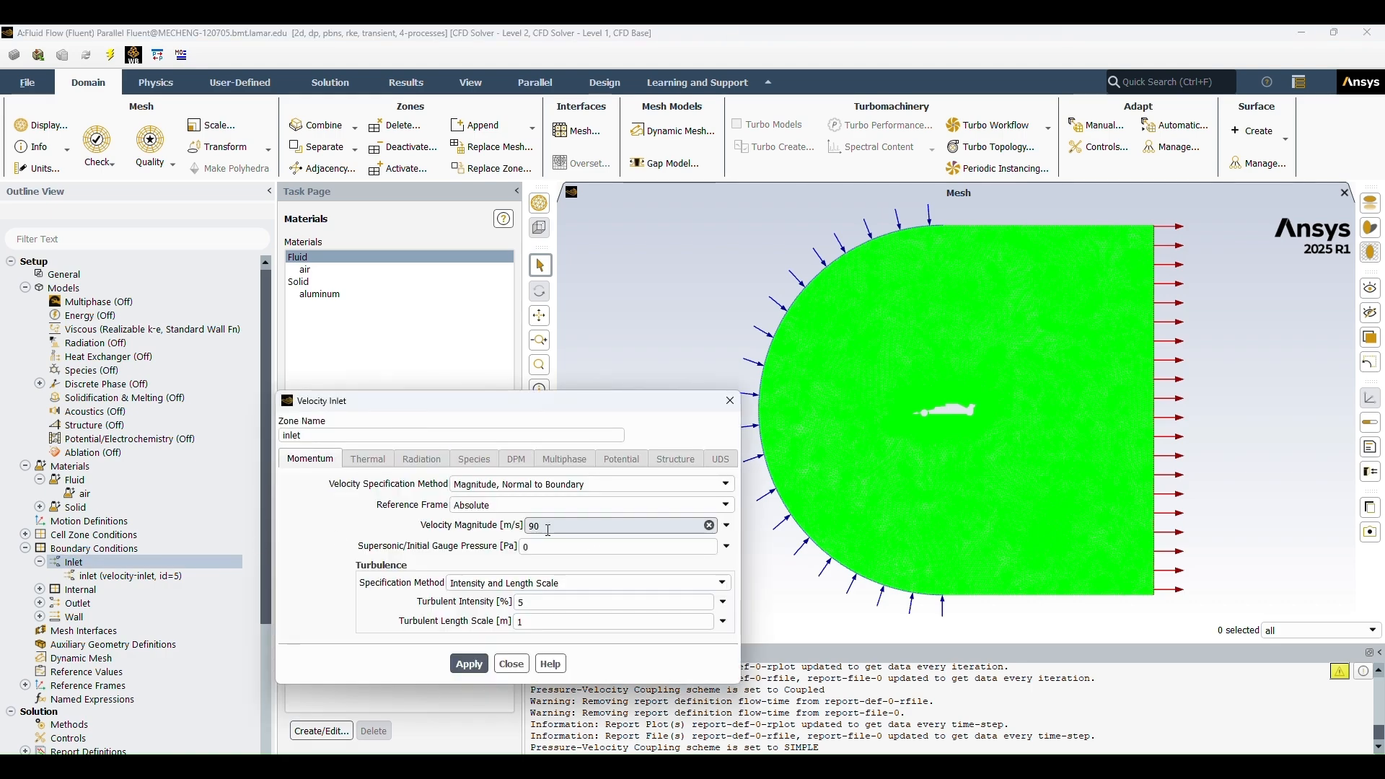
{"action": "left_click", "coordinate": [469, 663]}
{"action": "left_click", "coordinate": [513, 664]}
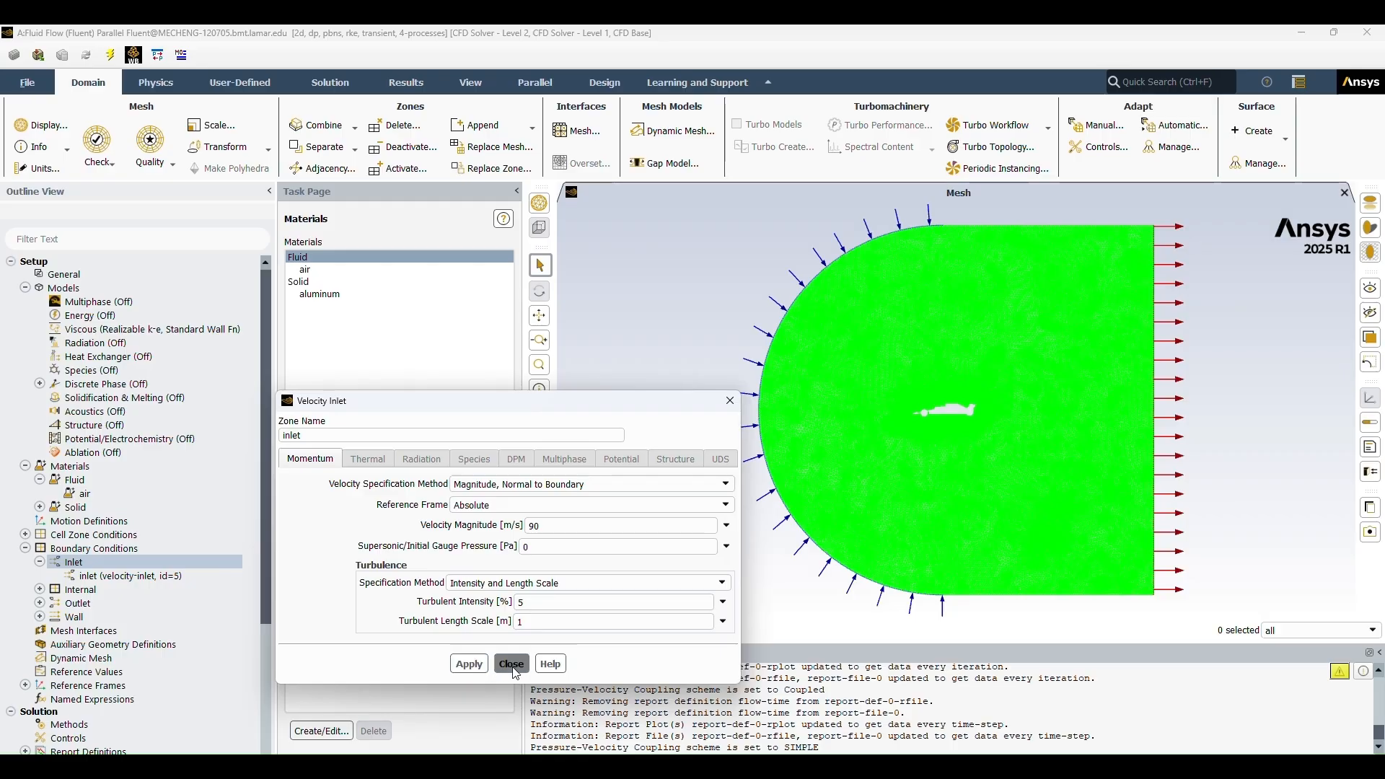
In the solution methods, set turbulent kinetic energy and dissipation rate to Second Order Upwind and the transient formulation to Second Order Implicit
{"action": "scroll", "coordinate": [83, 653], "scroll_direction": "down", "scroll_amount": 2}
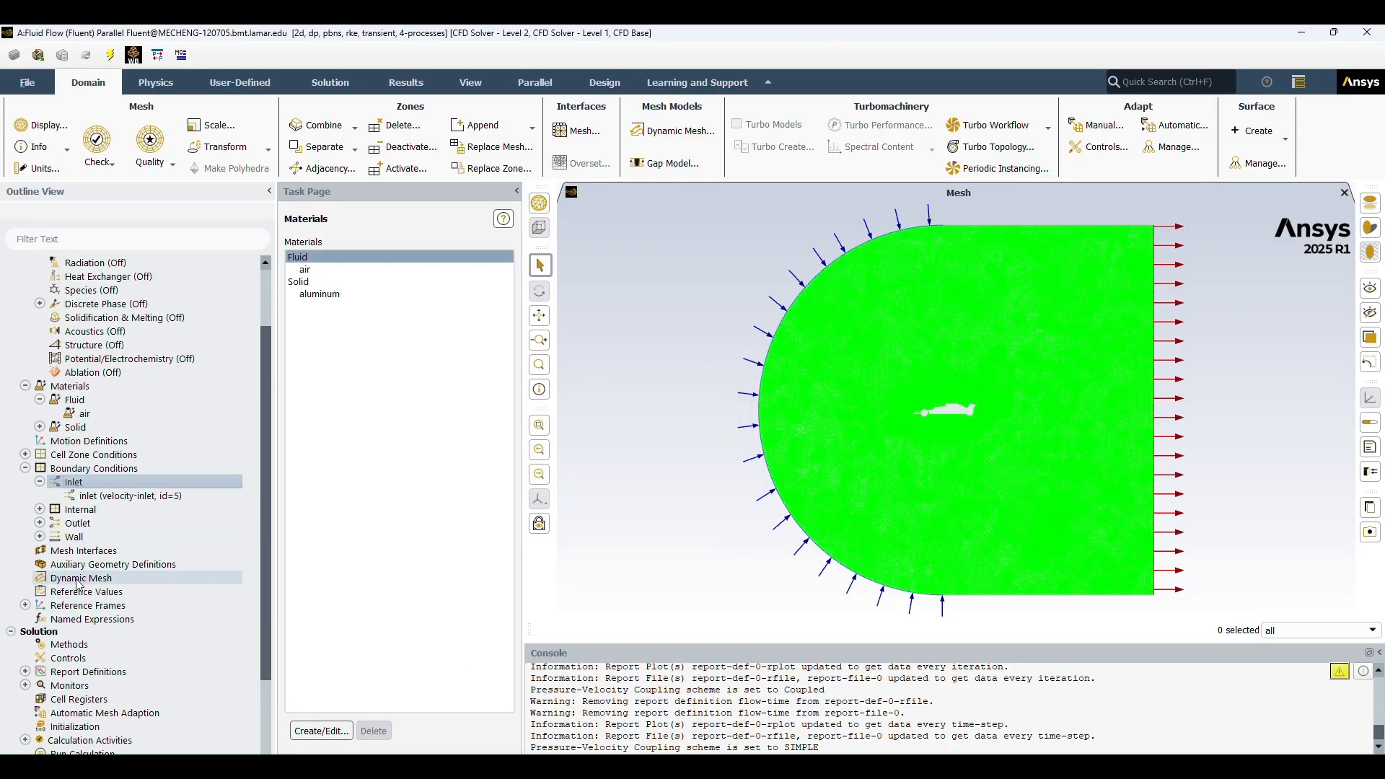
{"action": "left_click", "coordinate": [84, 647]}
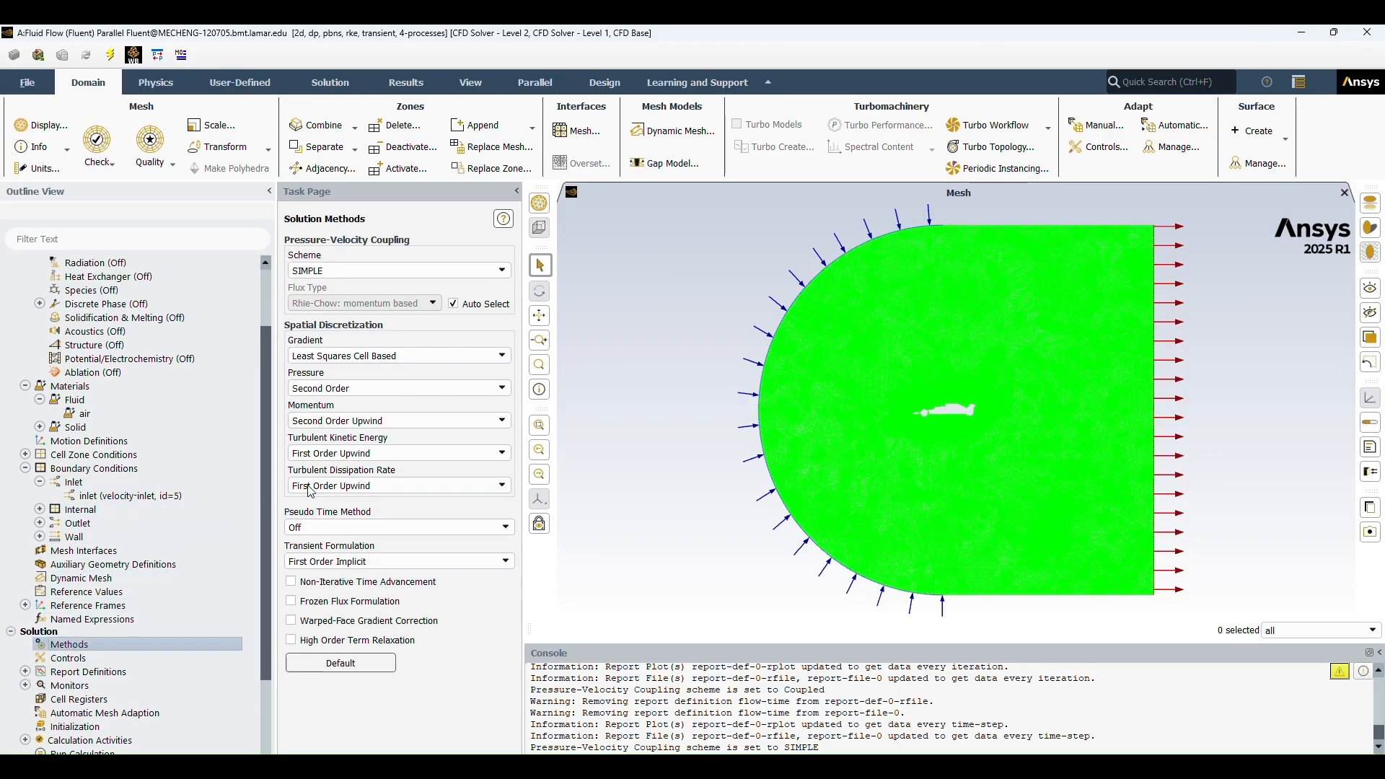
{"action": "left_click", "coordinate": [344, 452]}
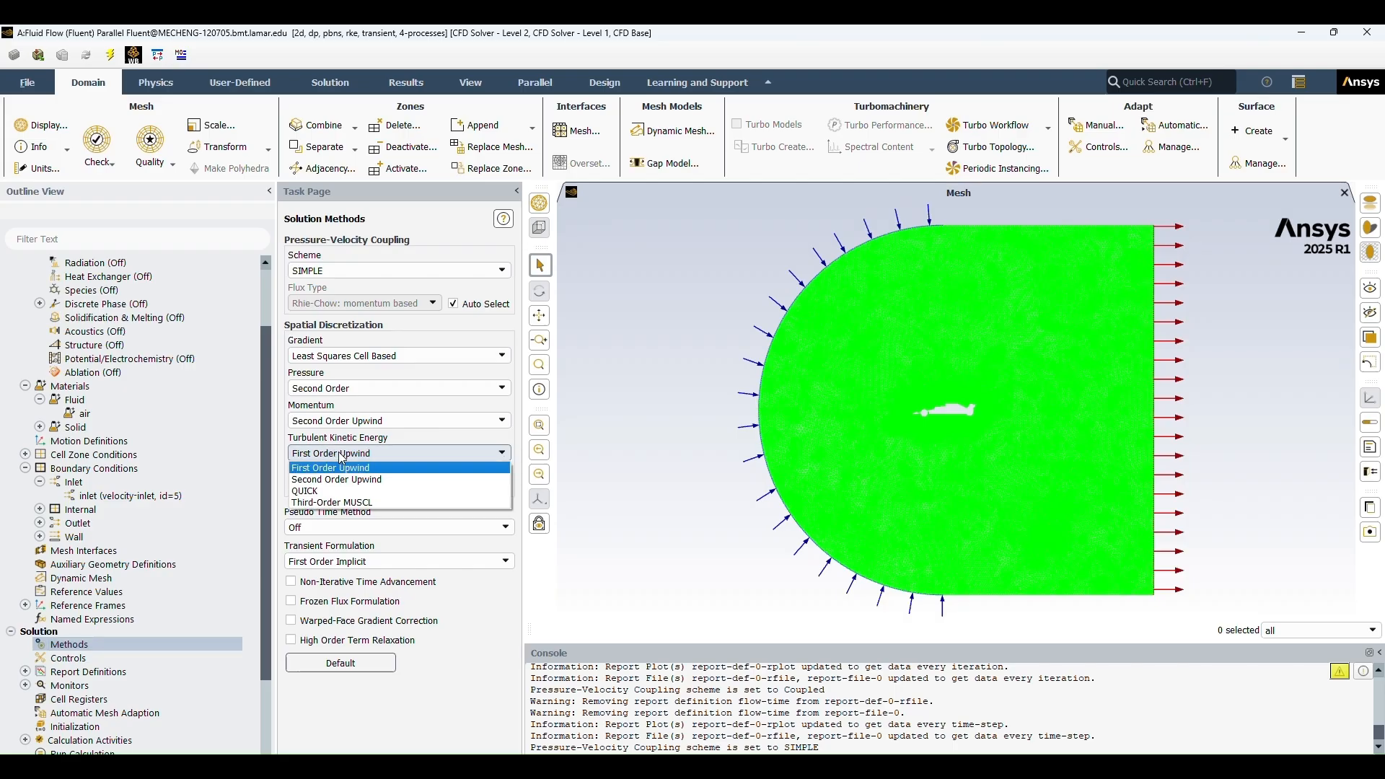
{"action": "left_click", "coordinate": [344, 480]}
{"action": "left_click", "coordinate": [344, 485]}
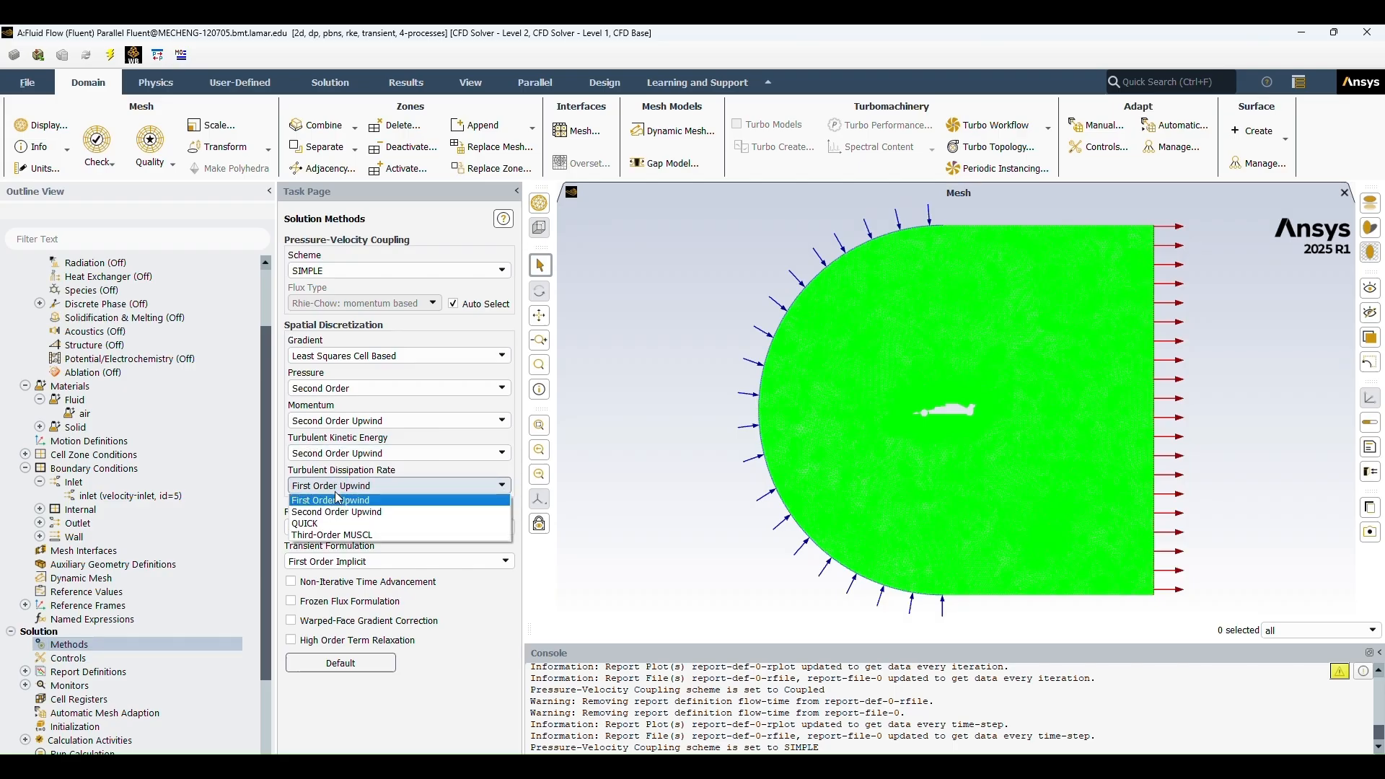
{"action": "left_click", "coordinate": [334, 512]}
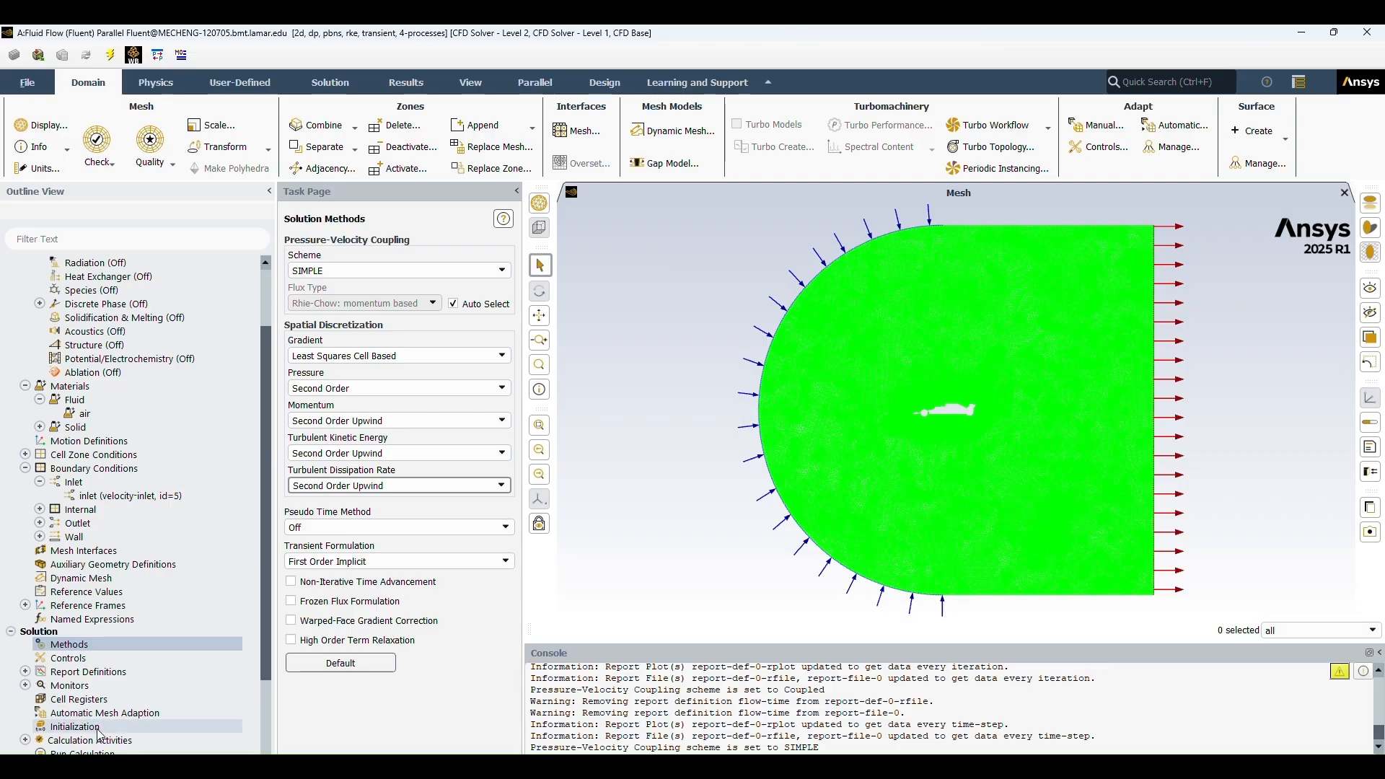
{"action": "left_click", "coordinate": [312, 567]}
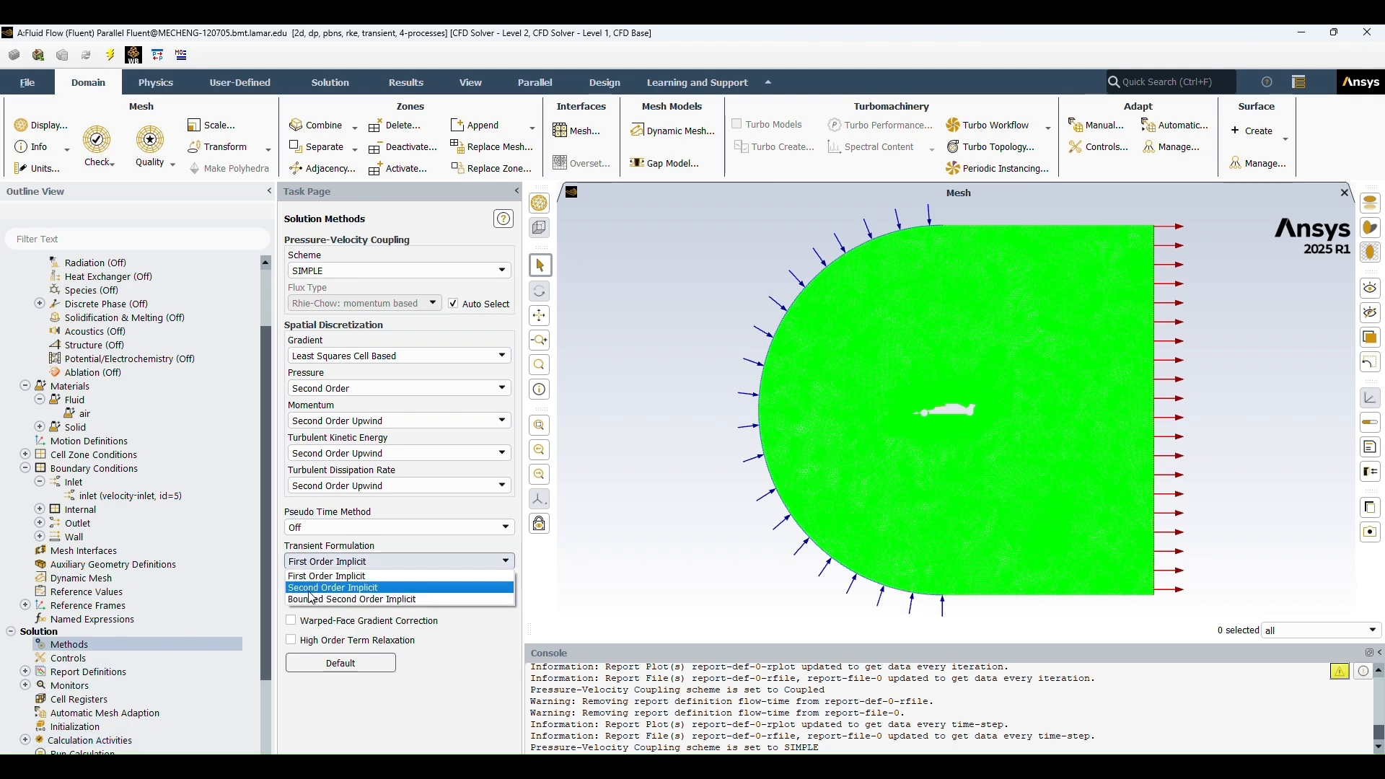
{"action": "left_click", "coordinate": [308, 590]}
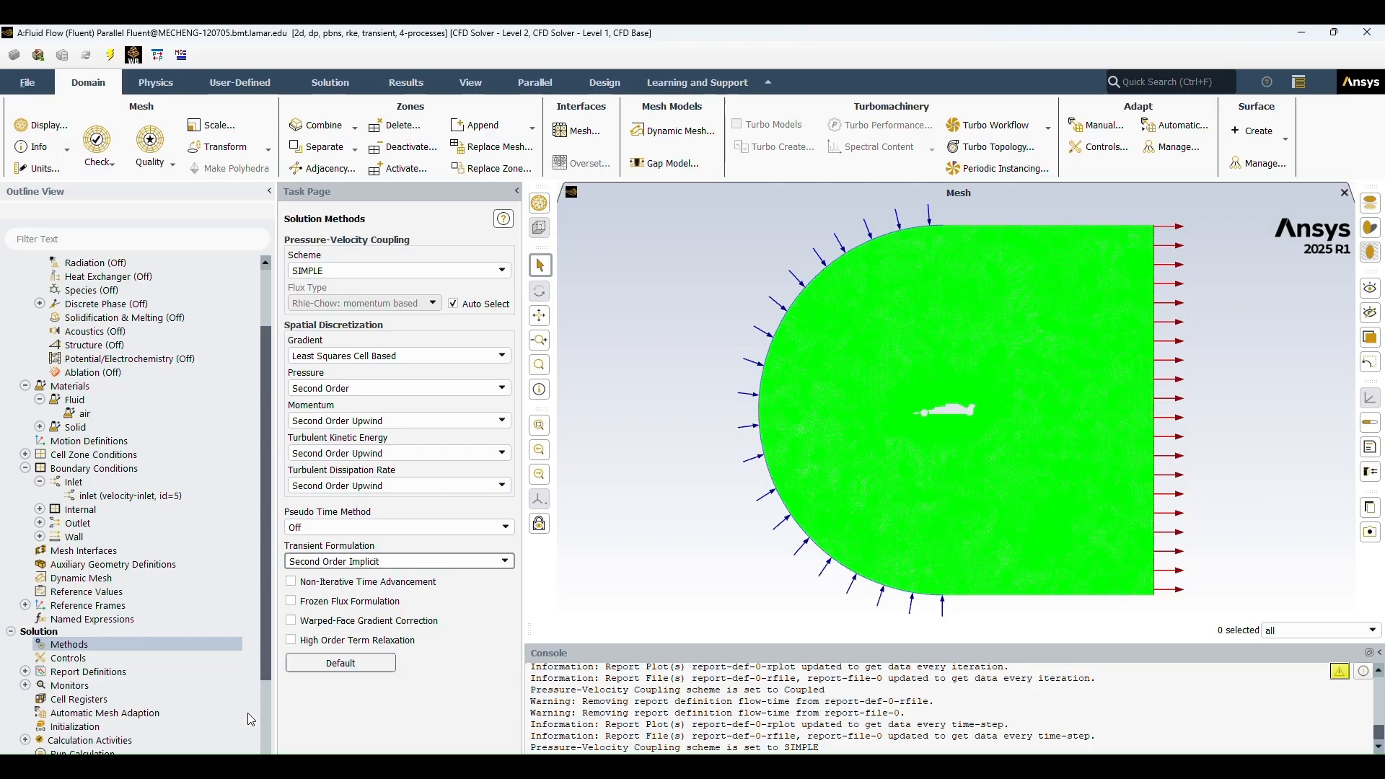
Initialize the solution with the Hybrid Initialization method
{"action": "scroll", "coordinate": [145, 696], "scroll_direction": "down", "scroll_amount": 2}
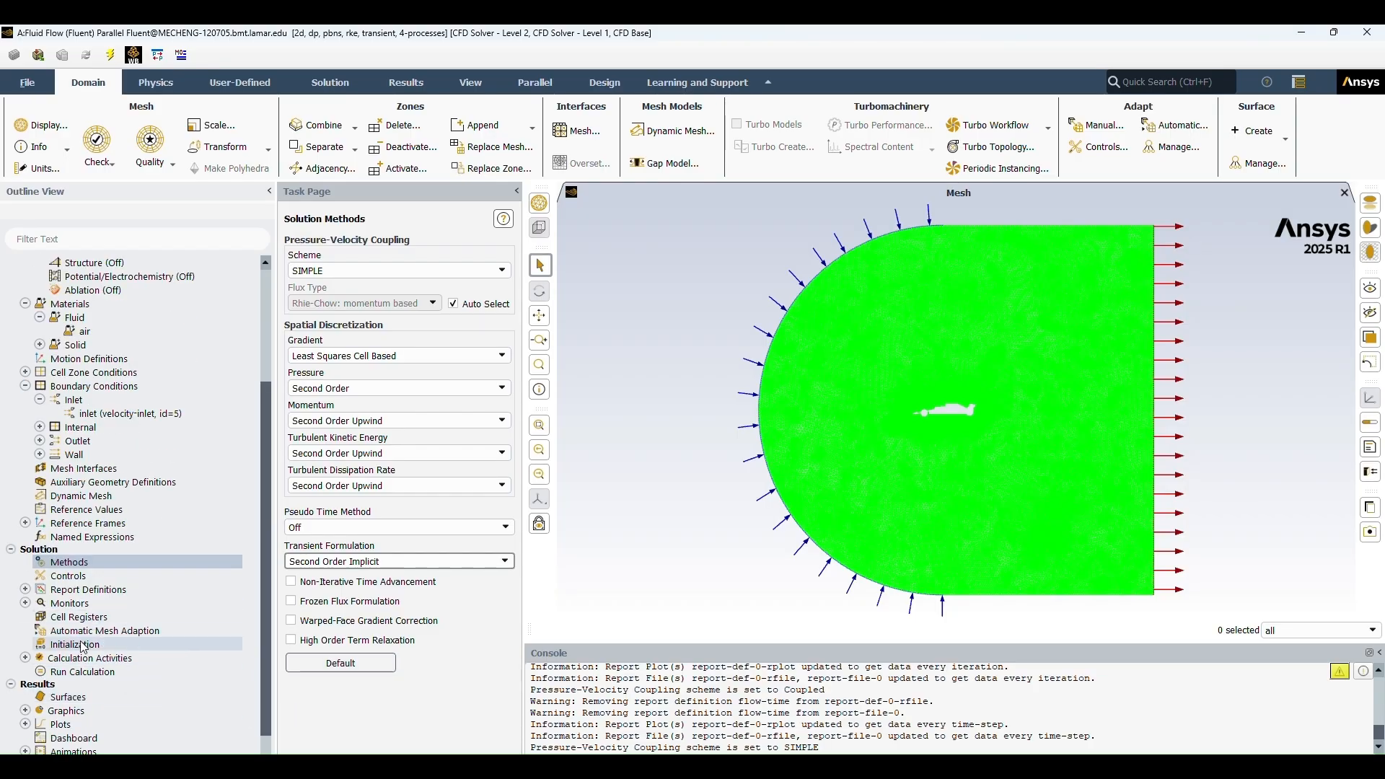
{"action": "left_click", "coordinate": [83, 645]}
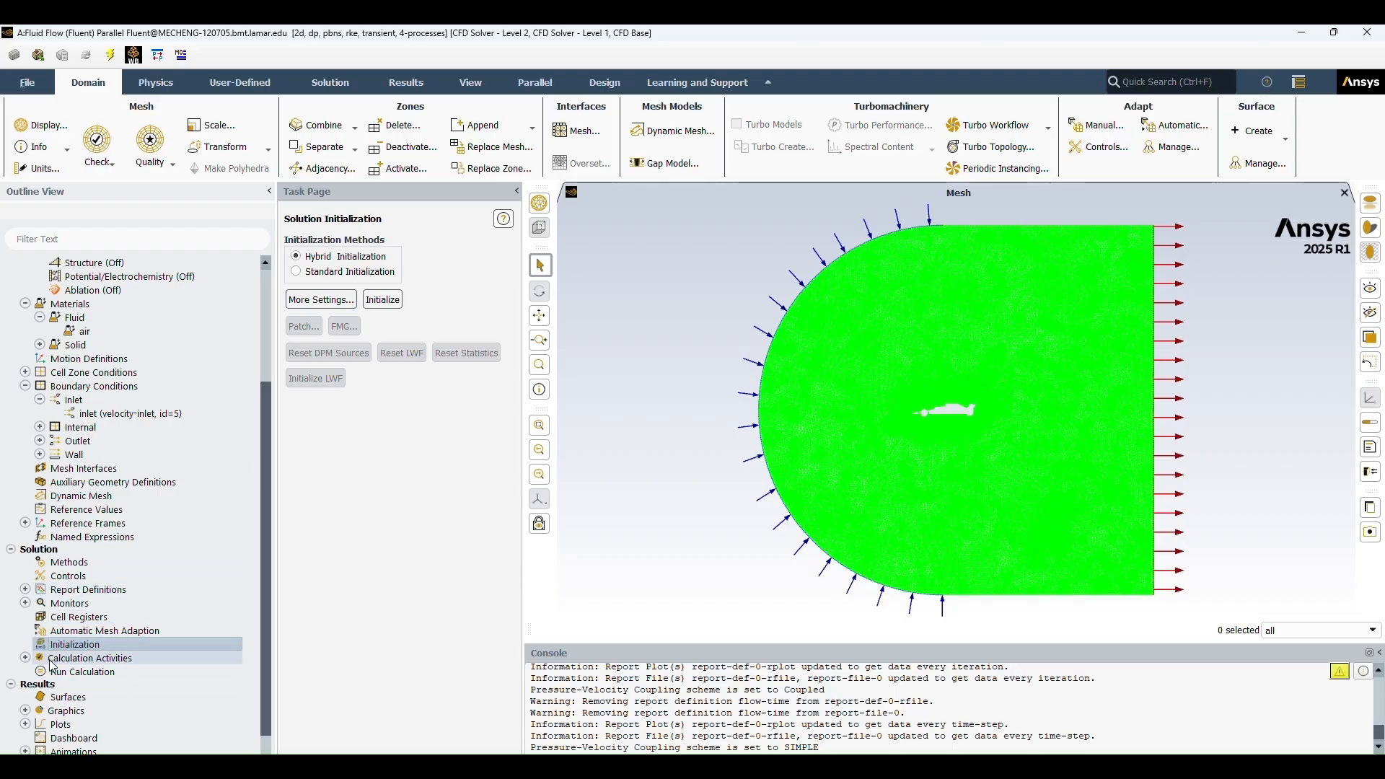
{"action": "left_click", "coordinate": [25, 658]}
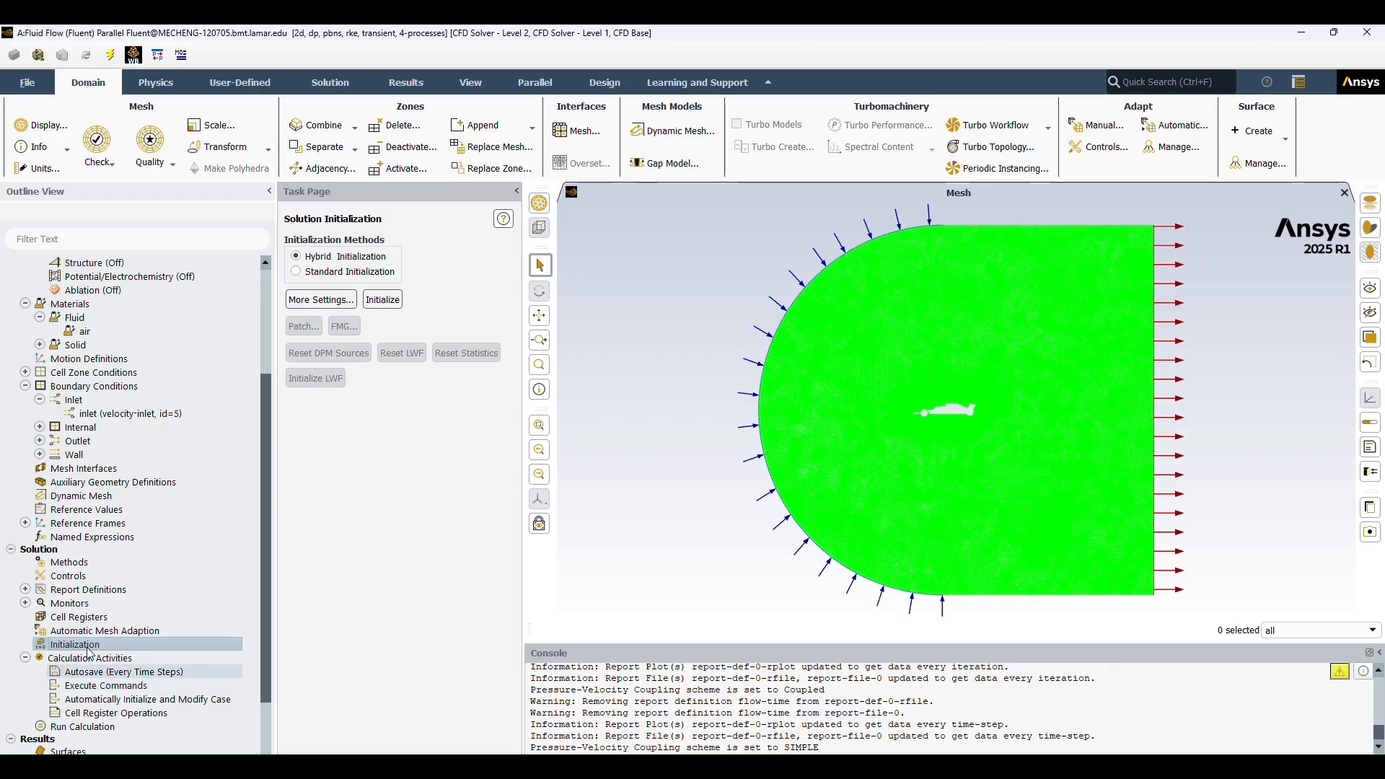
{"action": "left_click", "coordinate": [385, 301]}
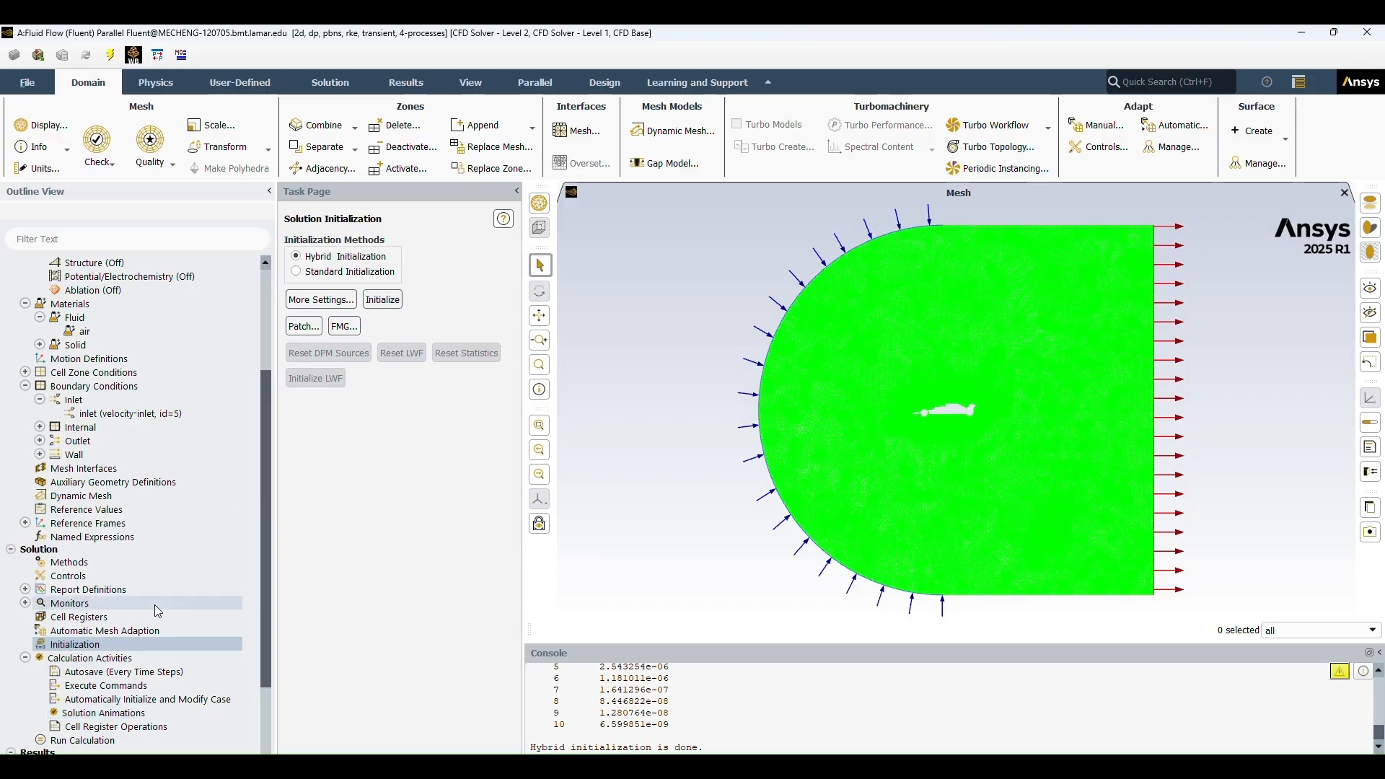
Start a new solution animation definition and name it velocity
{"action": "double_click", "coordinate": [93, 714]}
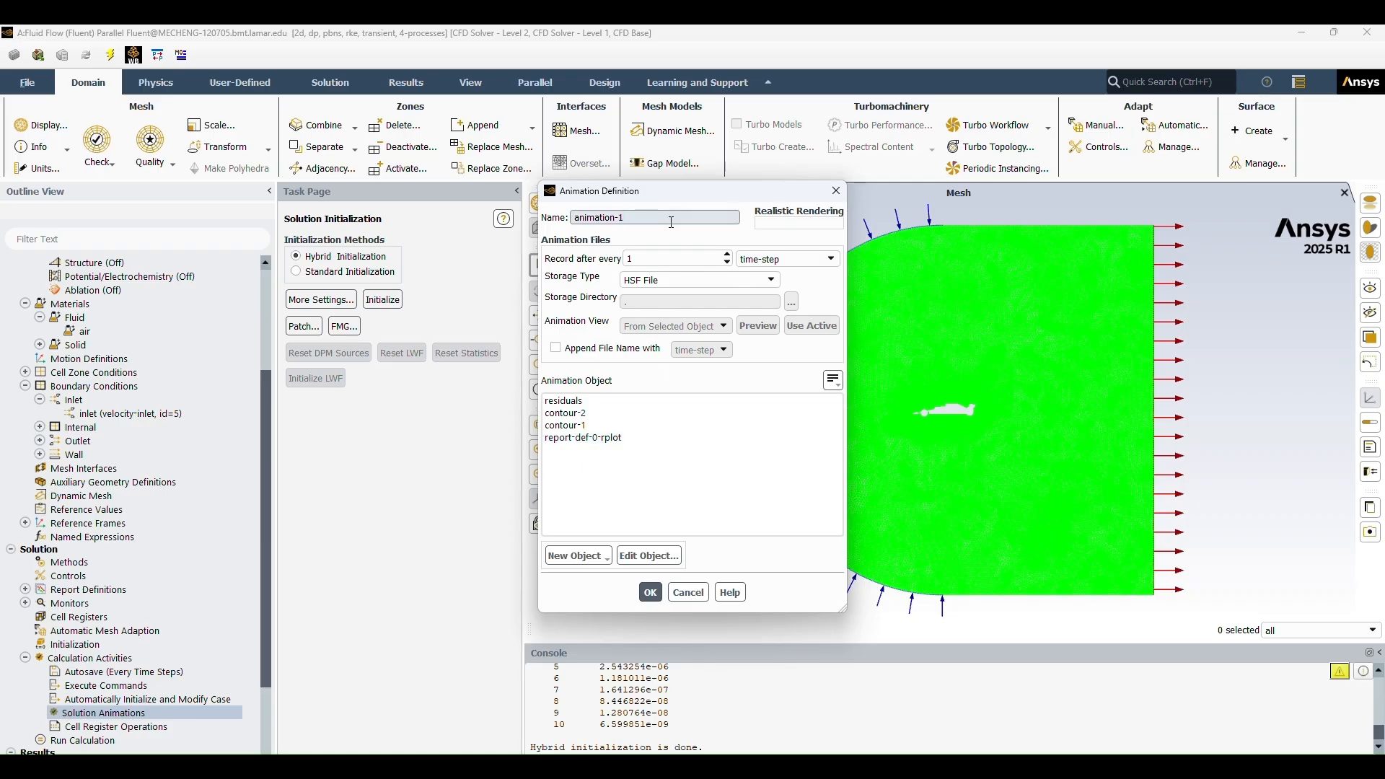
{"action": "left_click_drag", "start_coordinate": [672, 222], "coordinate": [554, 215]}
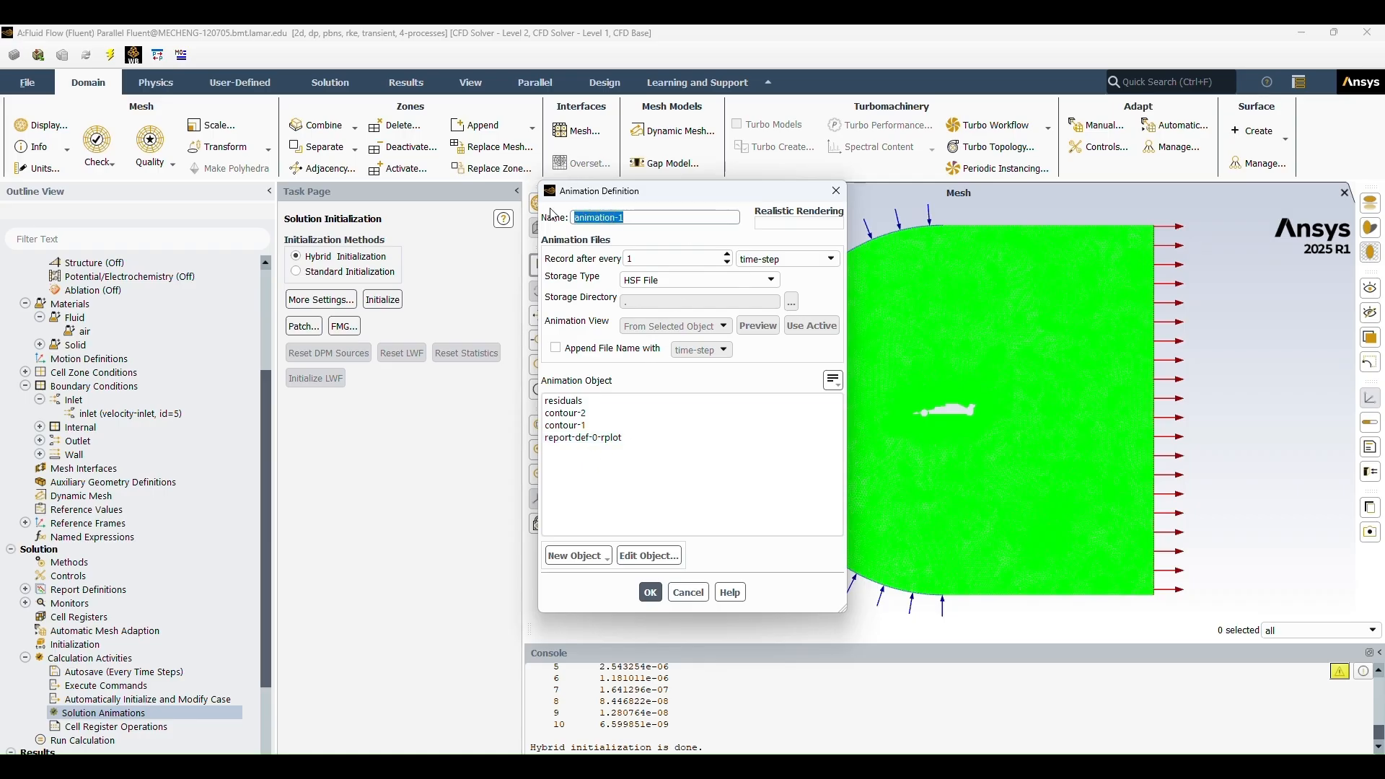
{"action": "type", "text": "velocity"}
{"action": "left_click", "coordinate": [590, 556]}
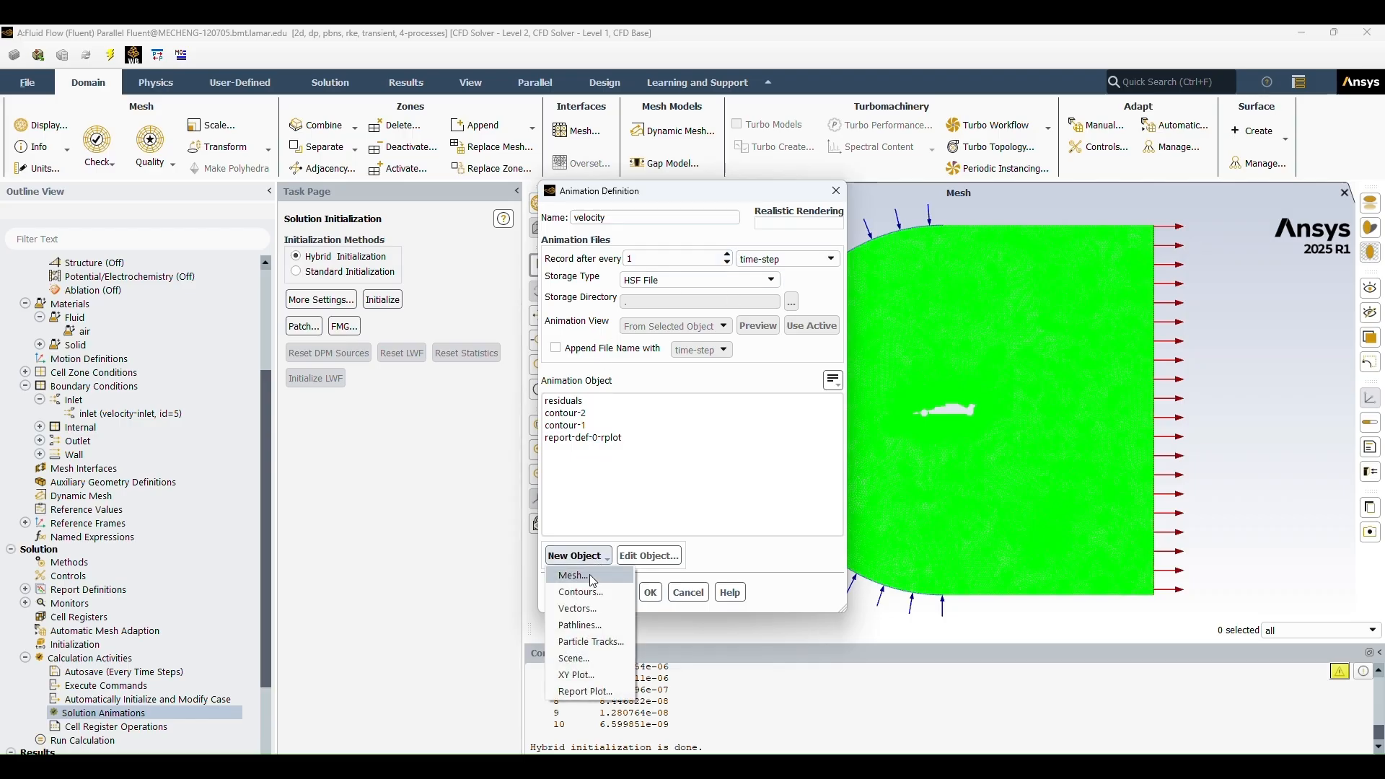
{"action": "left_click", "coordinate": [585, 592]}
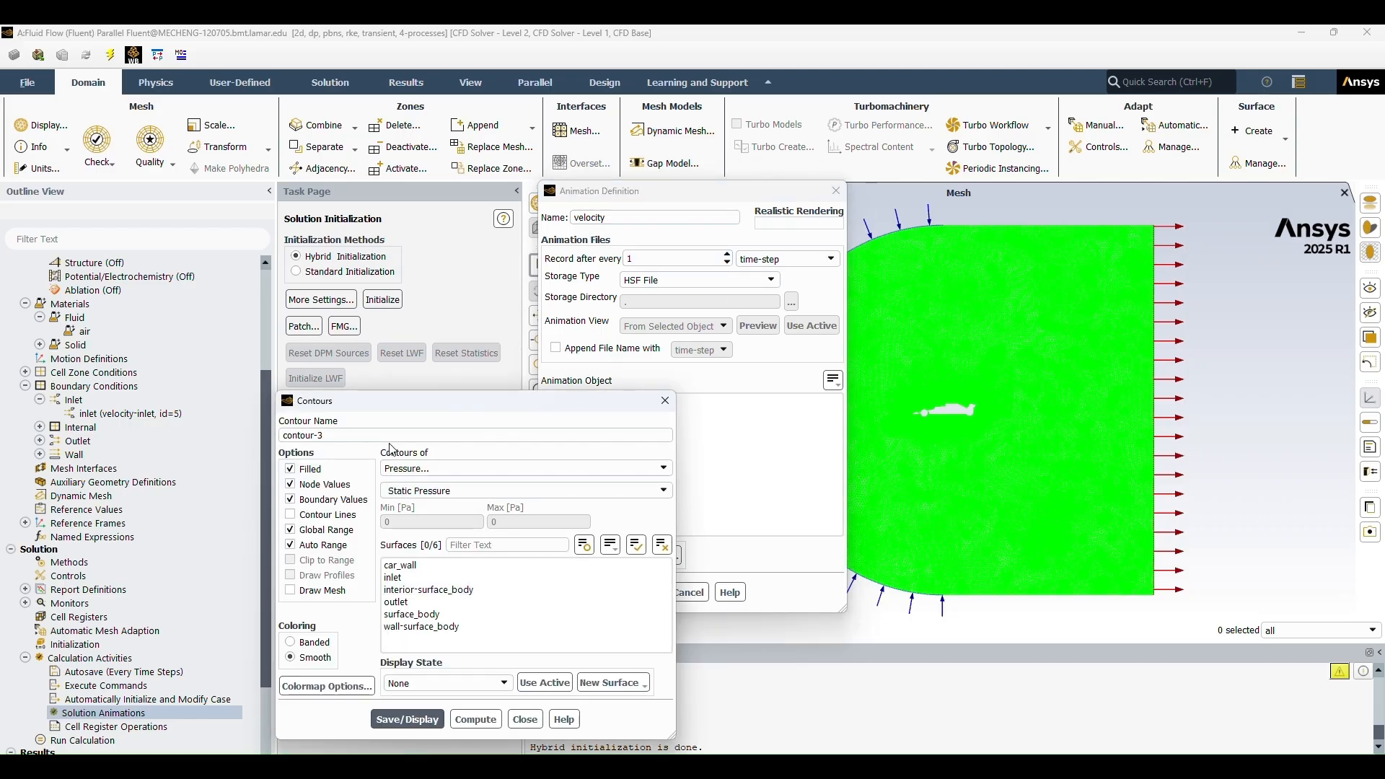
{"action": "double_click", "coordinate": [380, 436]}
{"action": "key", "text": "ctrl+a"}
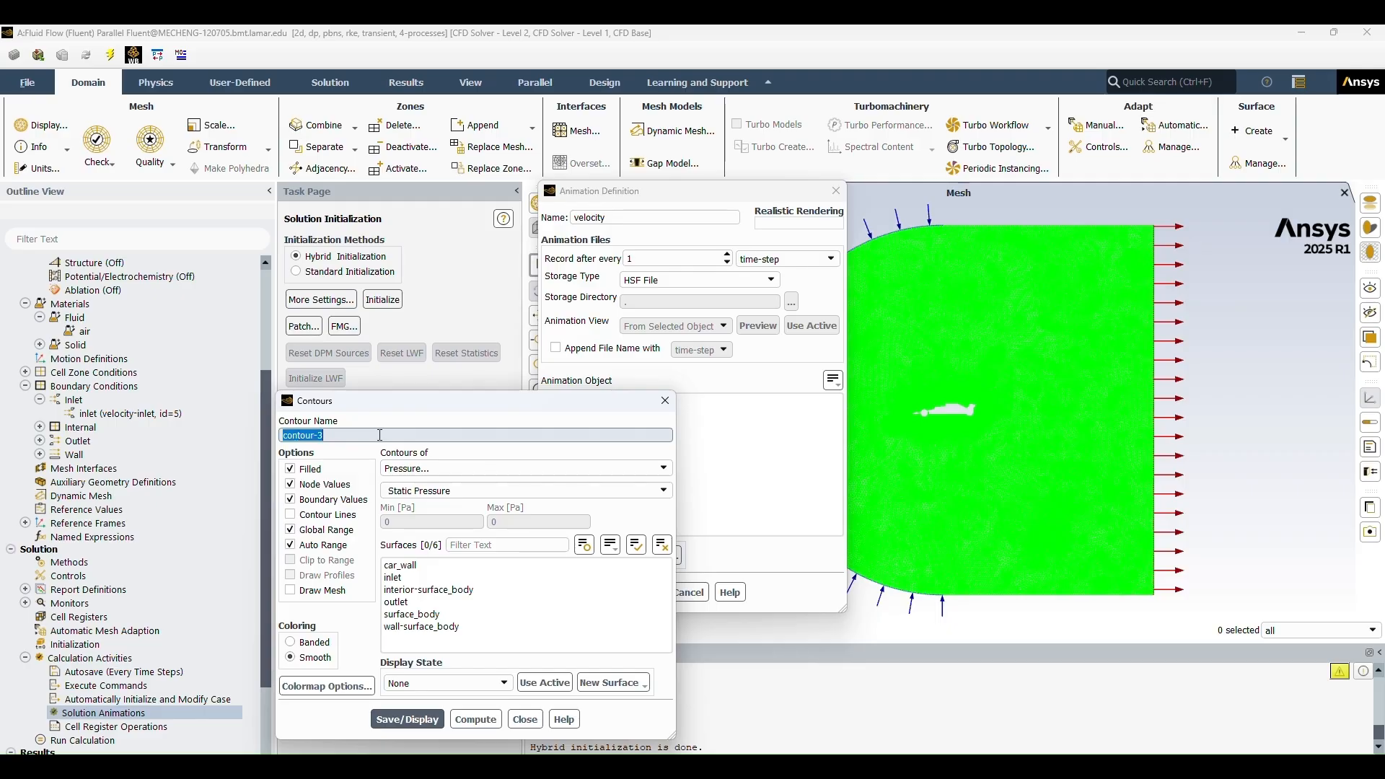
{"action": "type", "text": "velocity"}
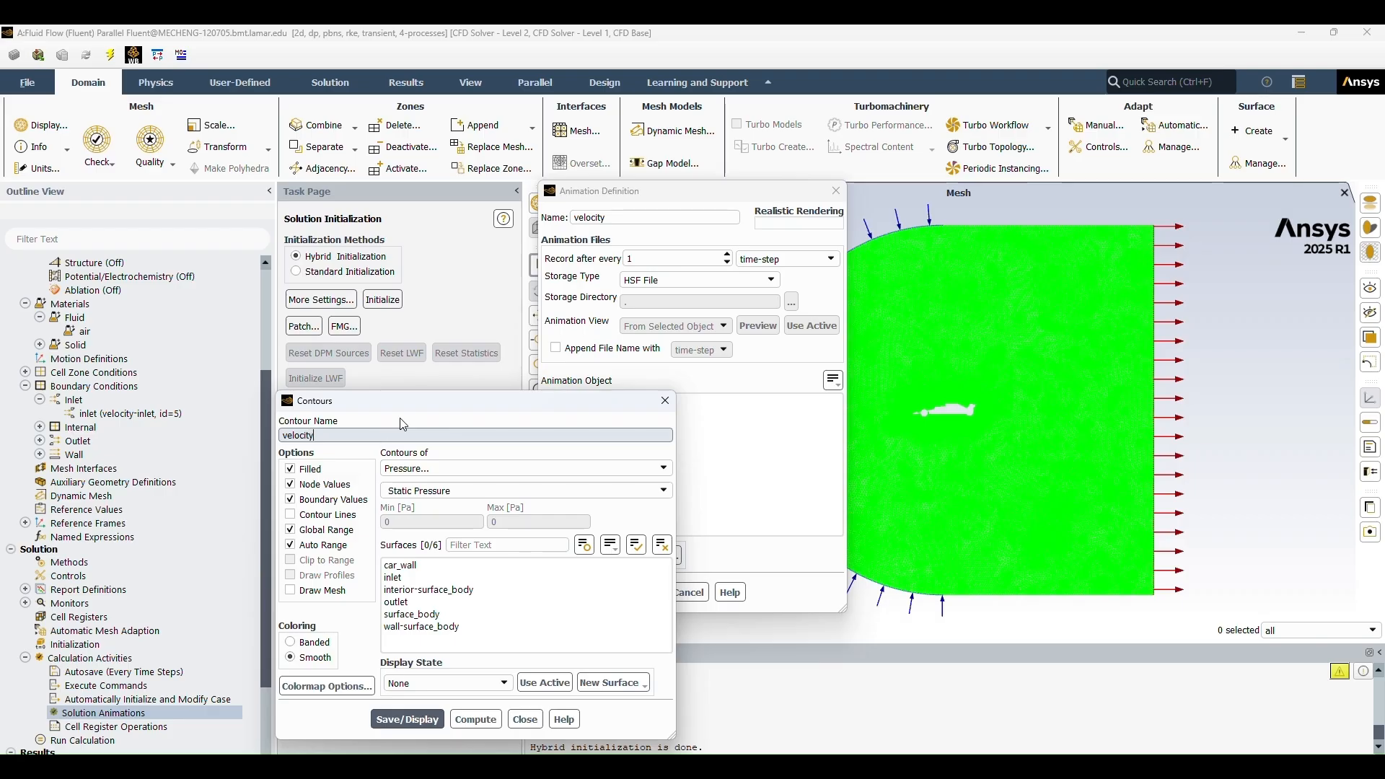
{"action": "left_click", "coordinate": [630, 218]}
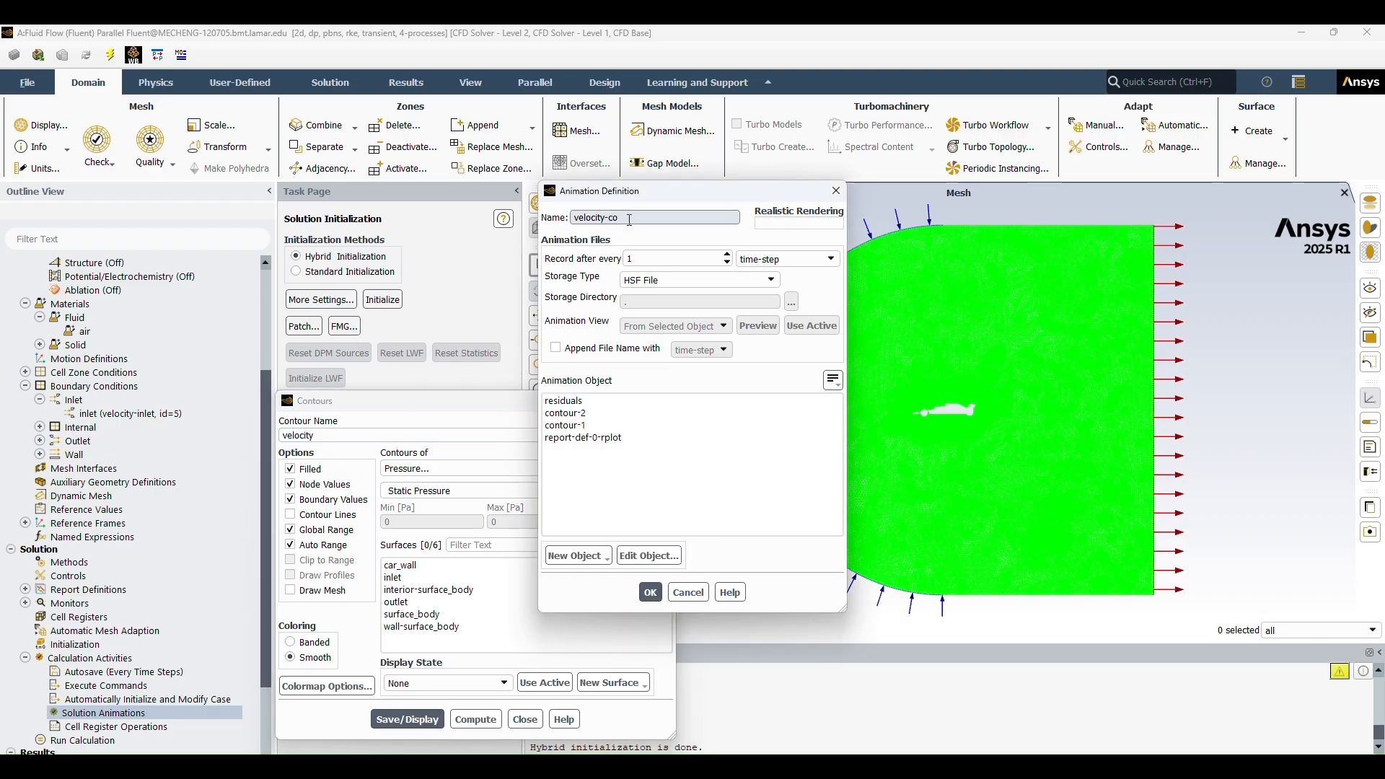
{"action": "type", "text": "velocity-cony"}
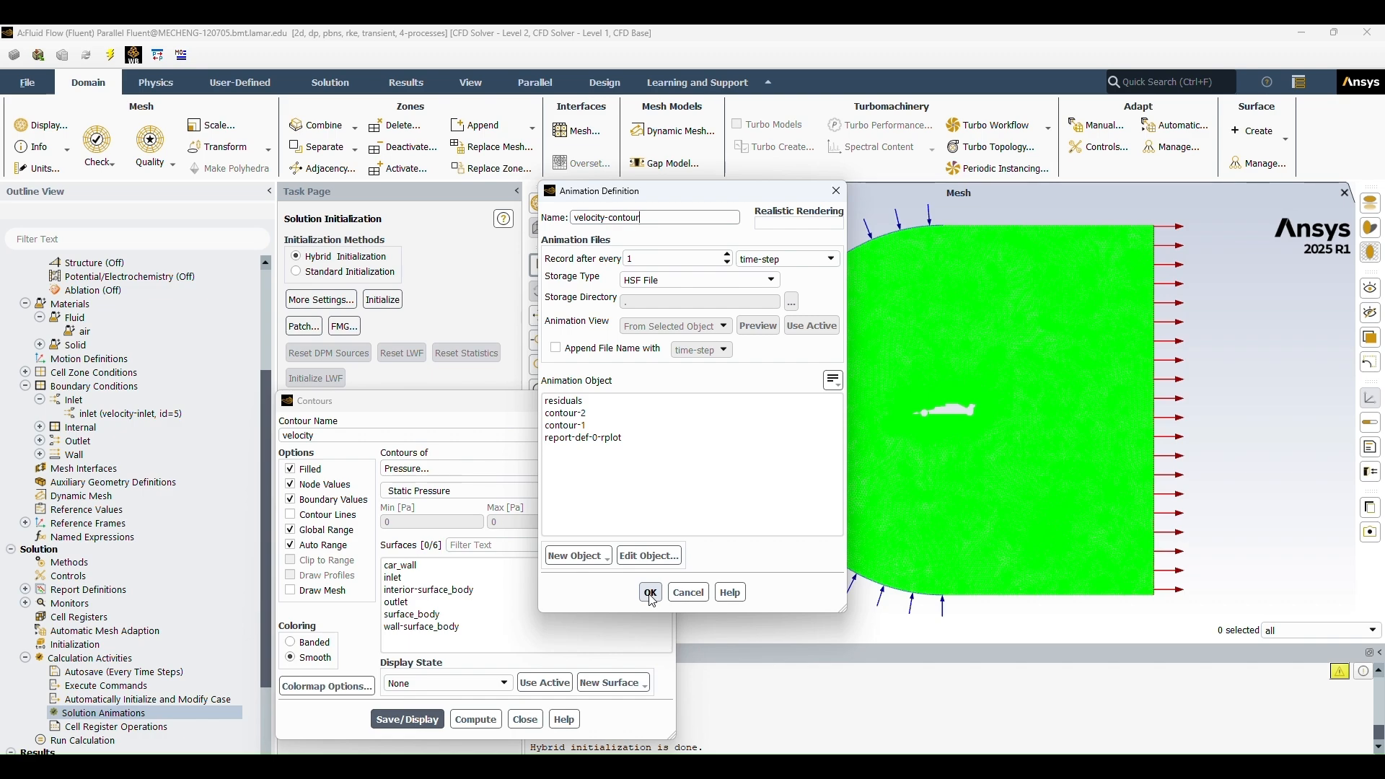
{"action": "left_click", "coordinate": [460, 635]}
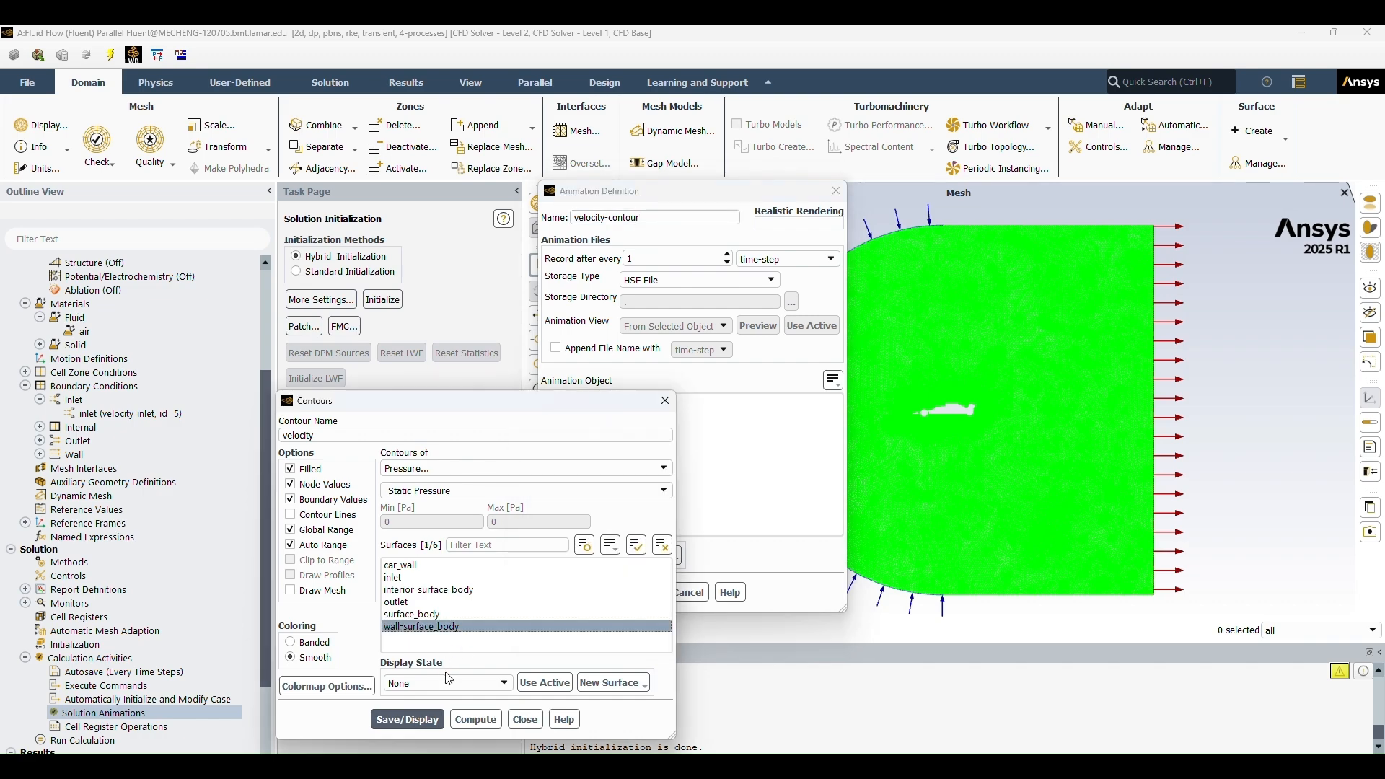
{"action": "left_click", "coordinate": [525, 719]}
{"action": "type", "text": "v"}
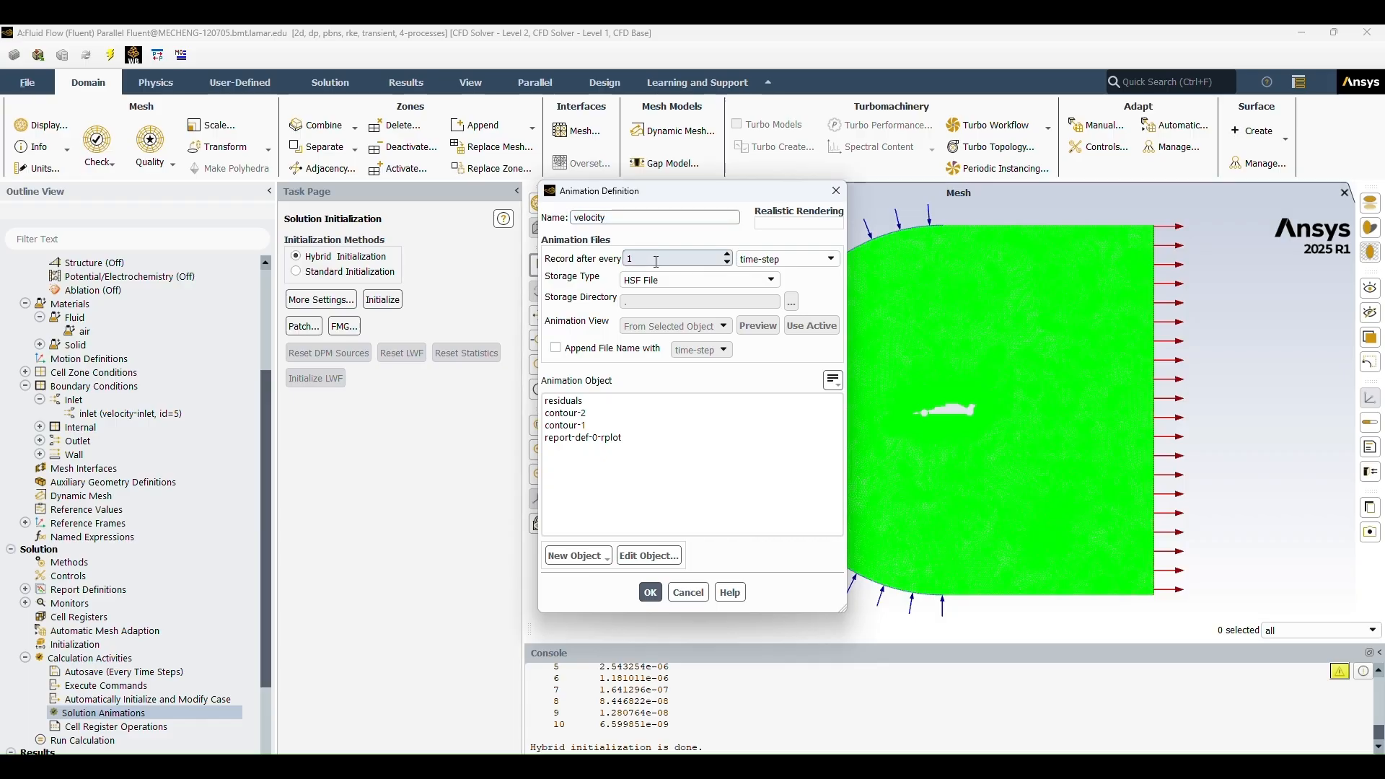
Create a new contour object for the animation and name it velocity
{"action": "left_click", "coordinate": [592, 556]}
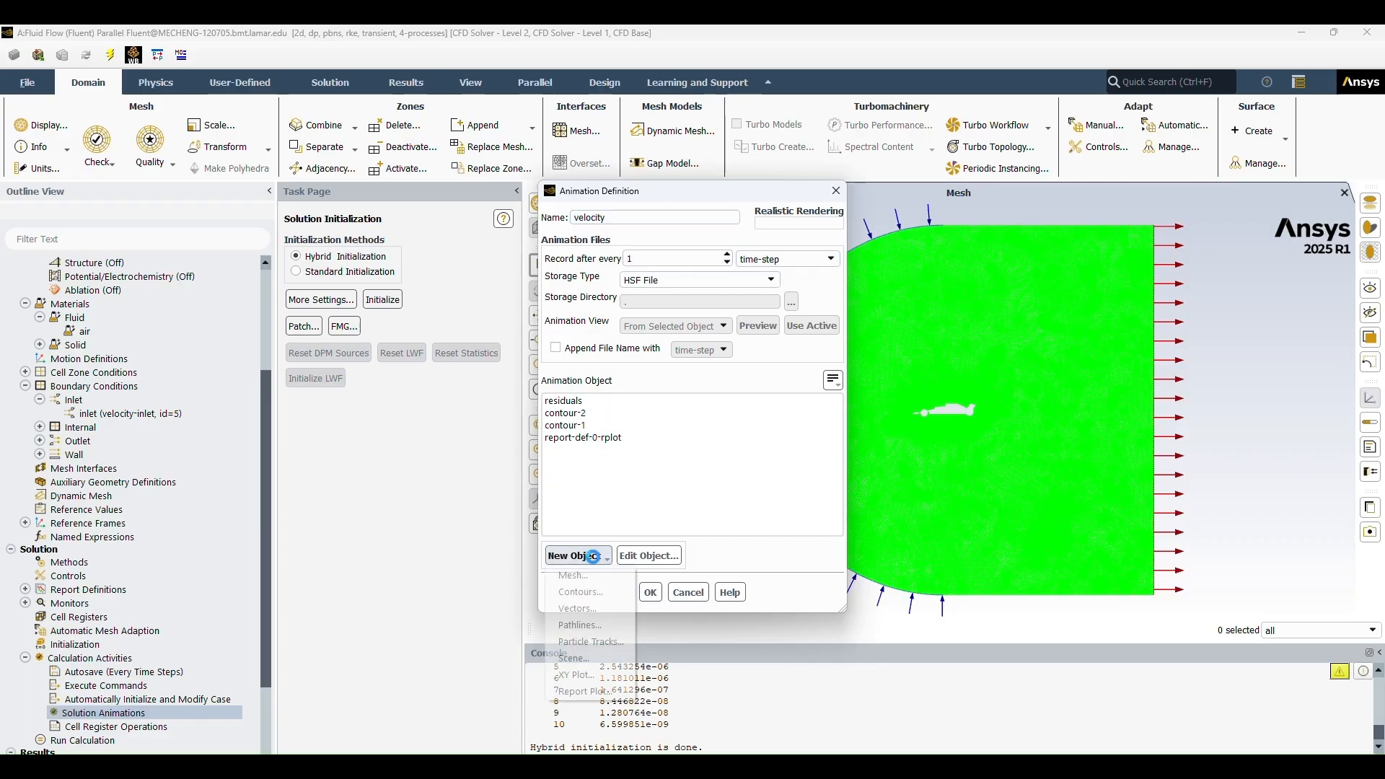
{"action": "left_click", "coordinate": [580, 592]}
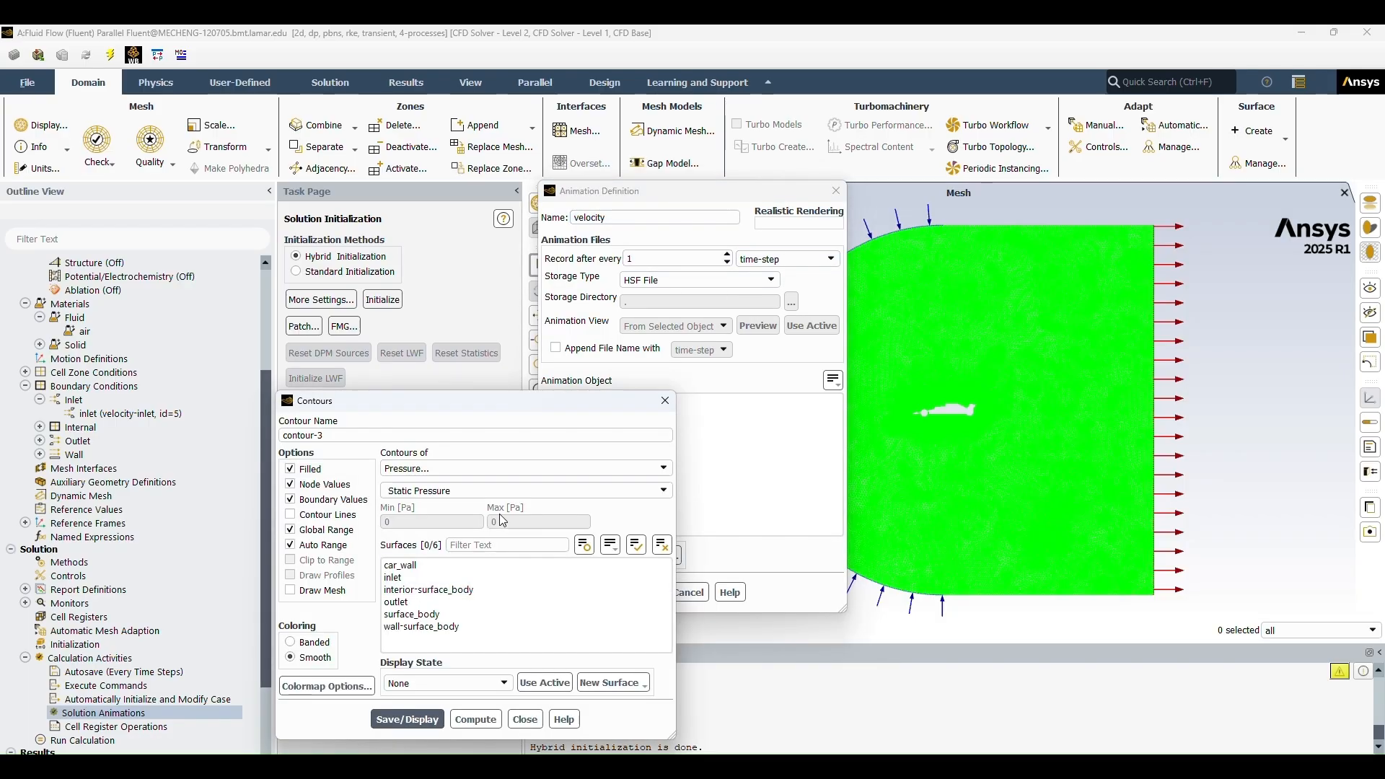
{"action": "left_click", "coordinate": [380, 435]}
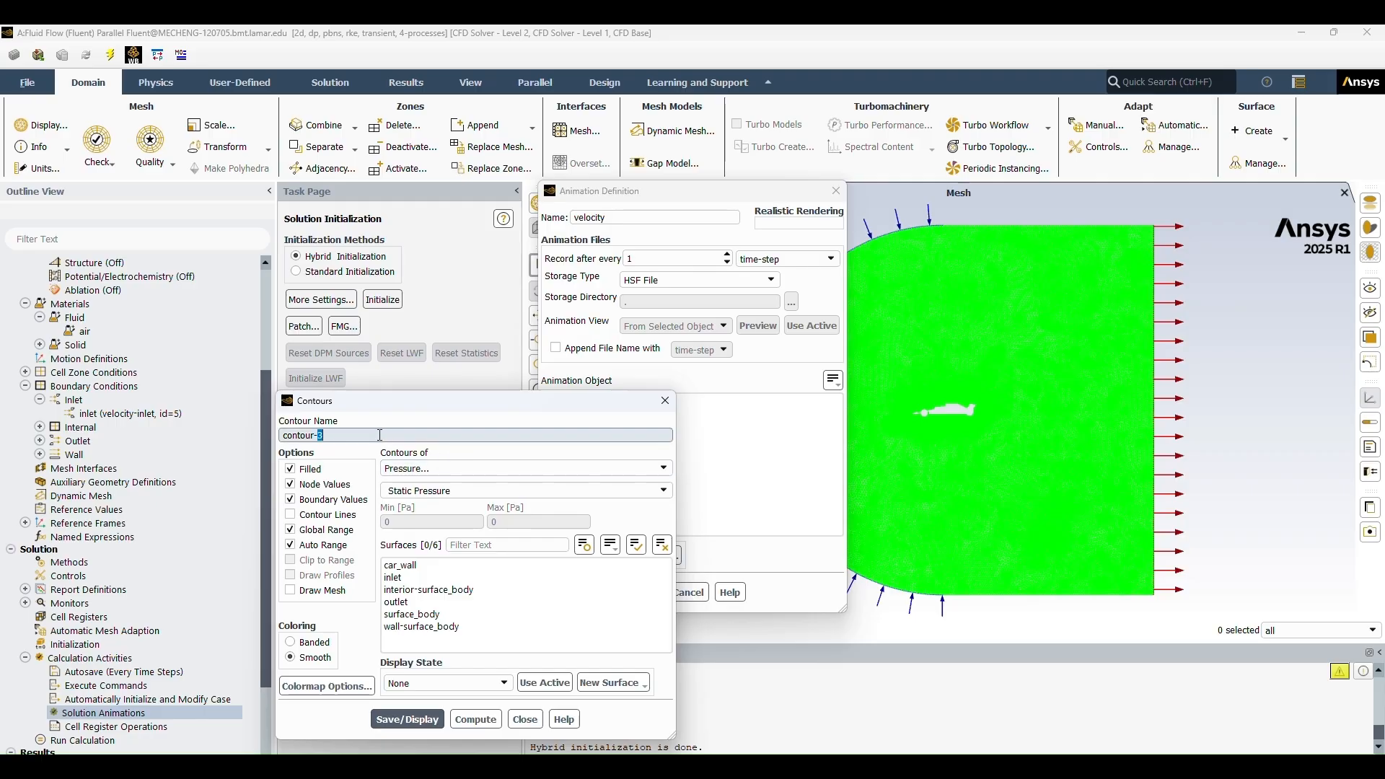
{"action": "triple_click", "coordinate": [380, 435]}
{"action": "type", "text": "veloci"}
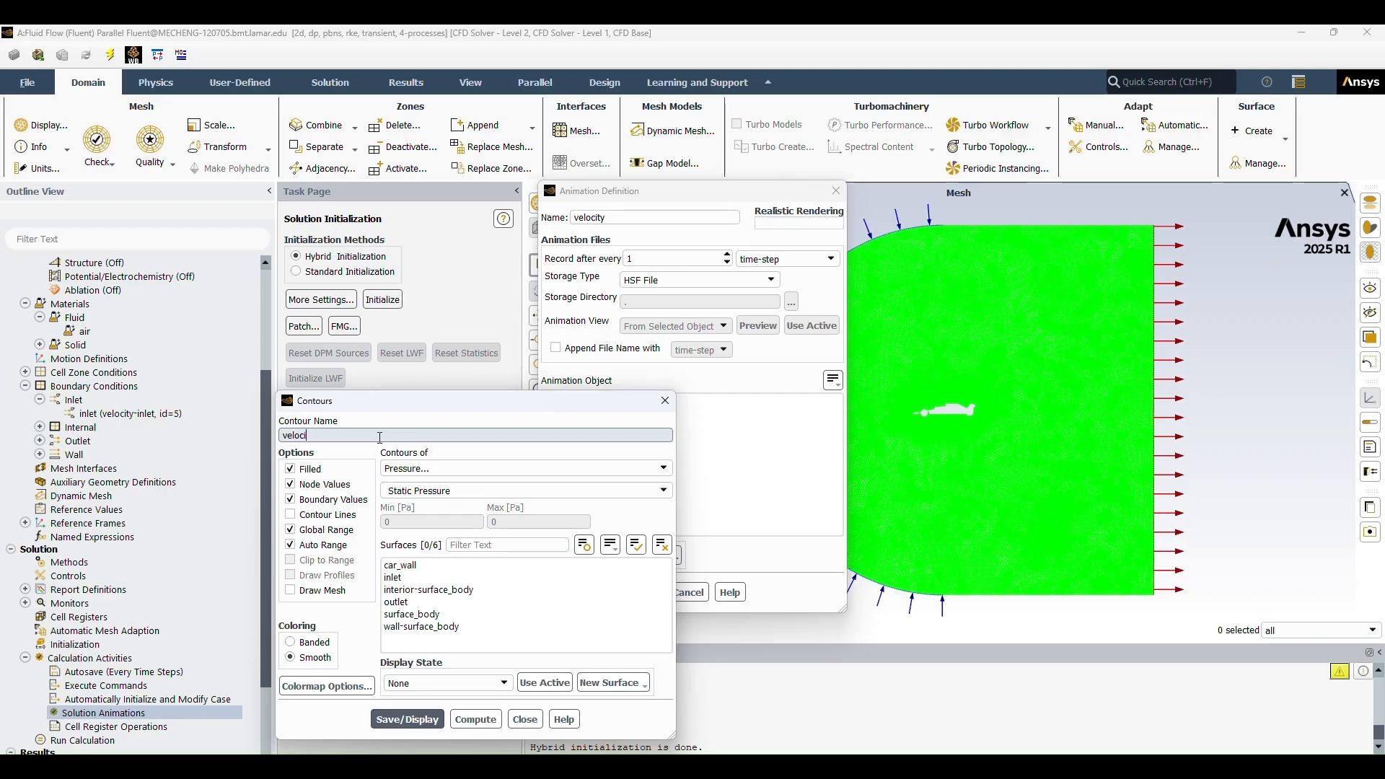
{"action": "type", "text": "ty"}
Rename the animation definition to velocity-contour
{"action": "left_click", "coordinate": [631, 217]}
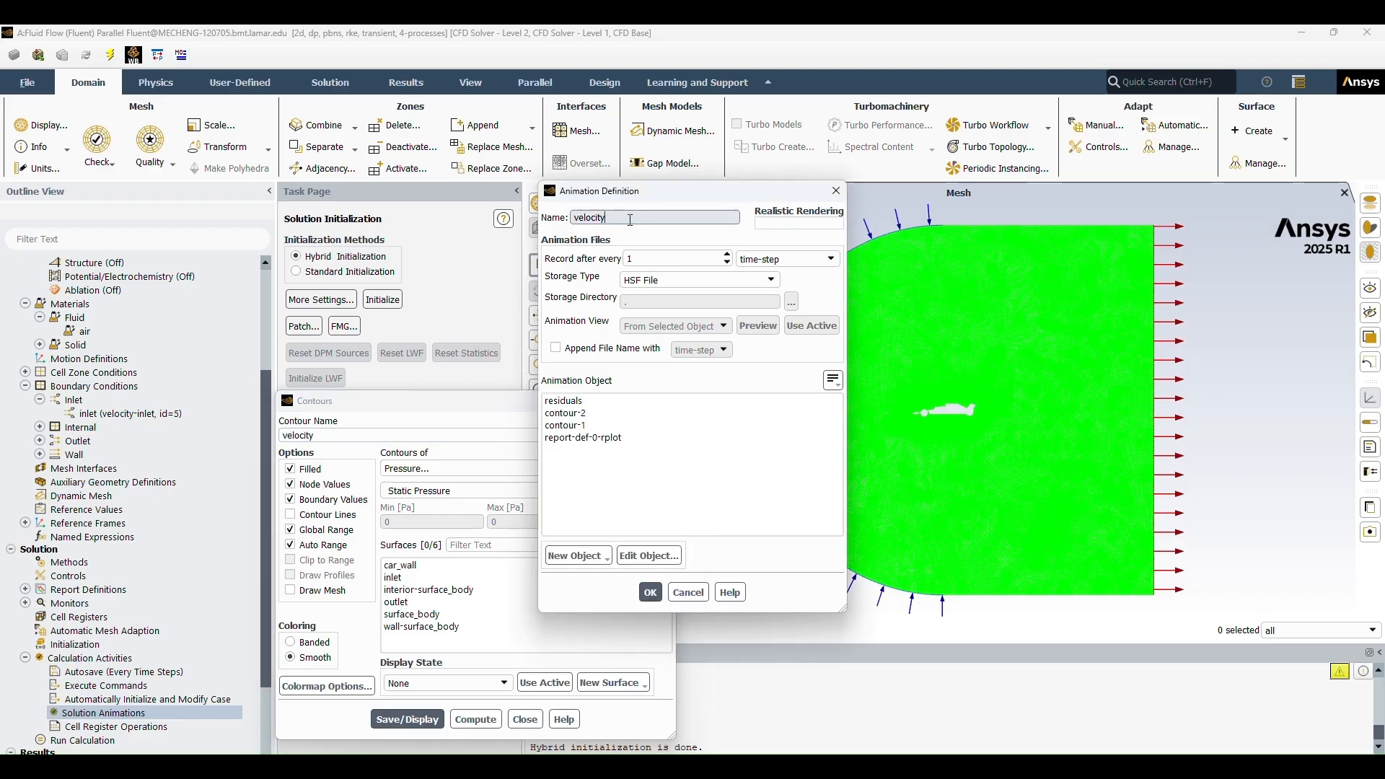
{"action": "type", "text": "velocity-conto"}
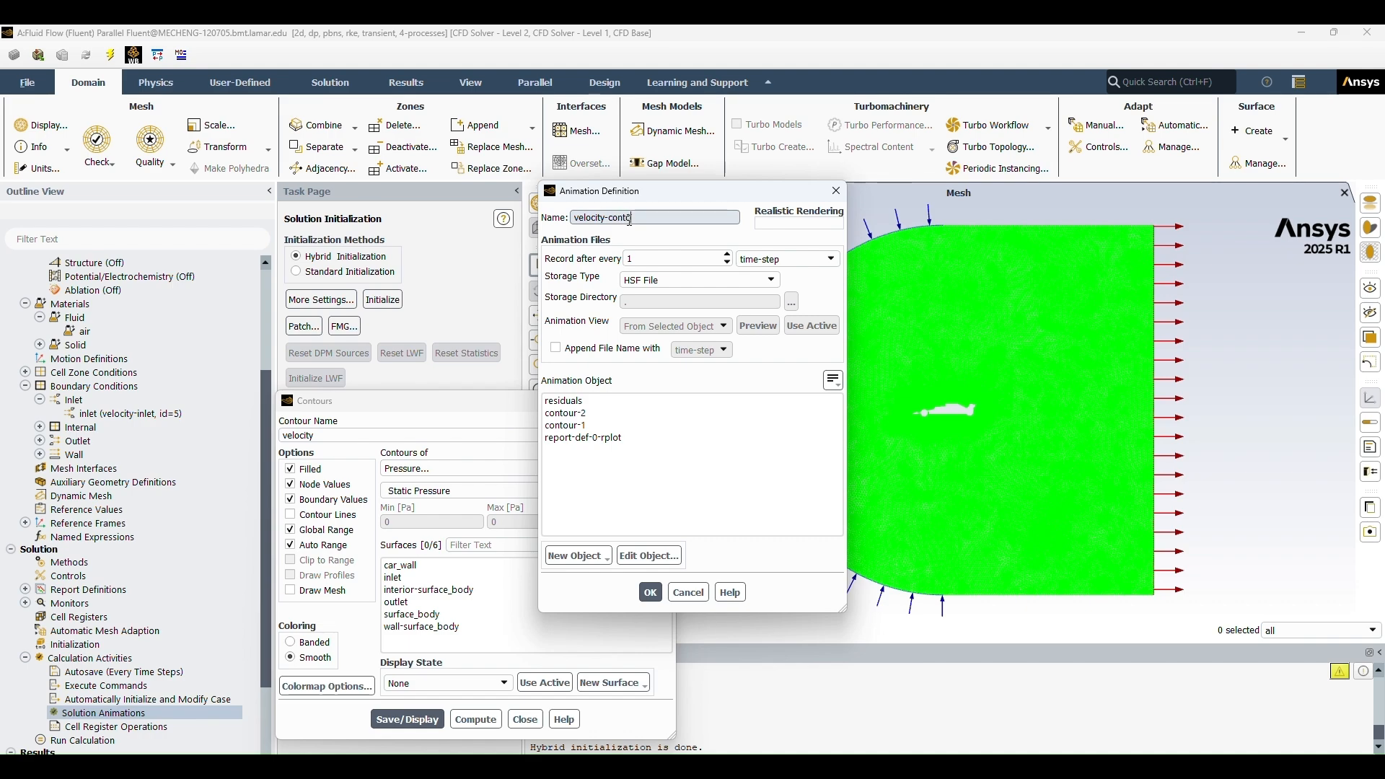
{"action": "type", "text": "ur"}
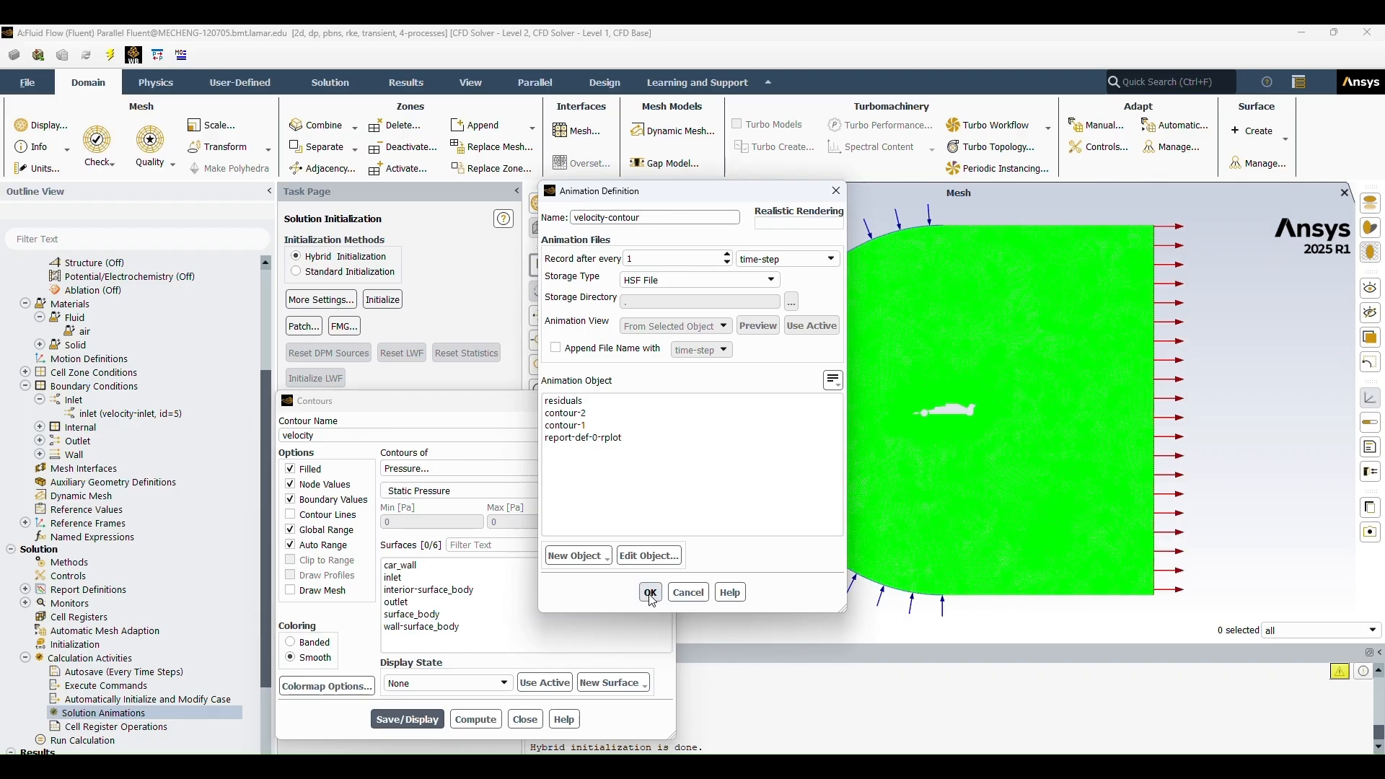
Set the velocity contour to Velocity Magnitude with no surfaces selected, and save and display it
{"action": "left_click", "coordinate": [440, 626]}
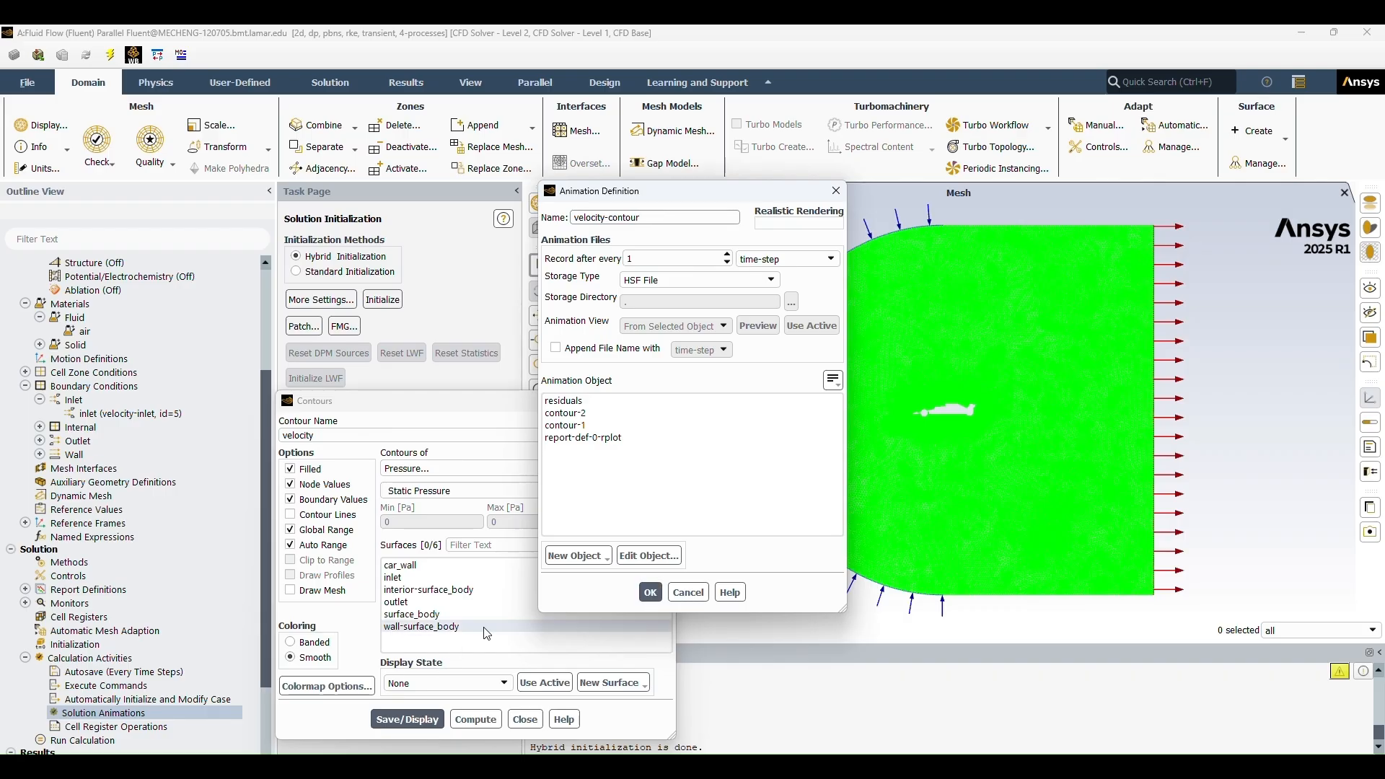
{"action": "left_click", "coordinate": [451, 627]}
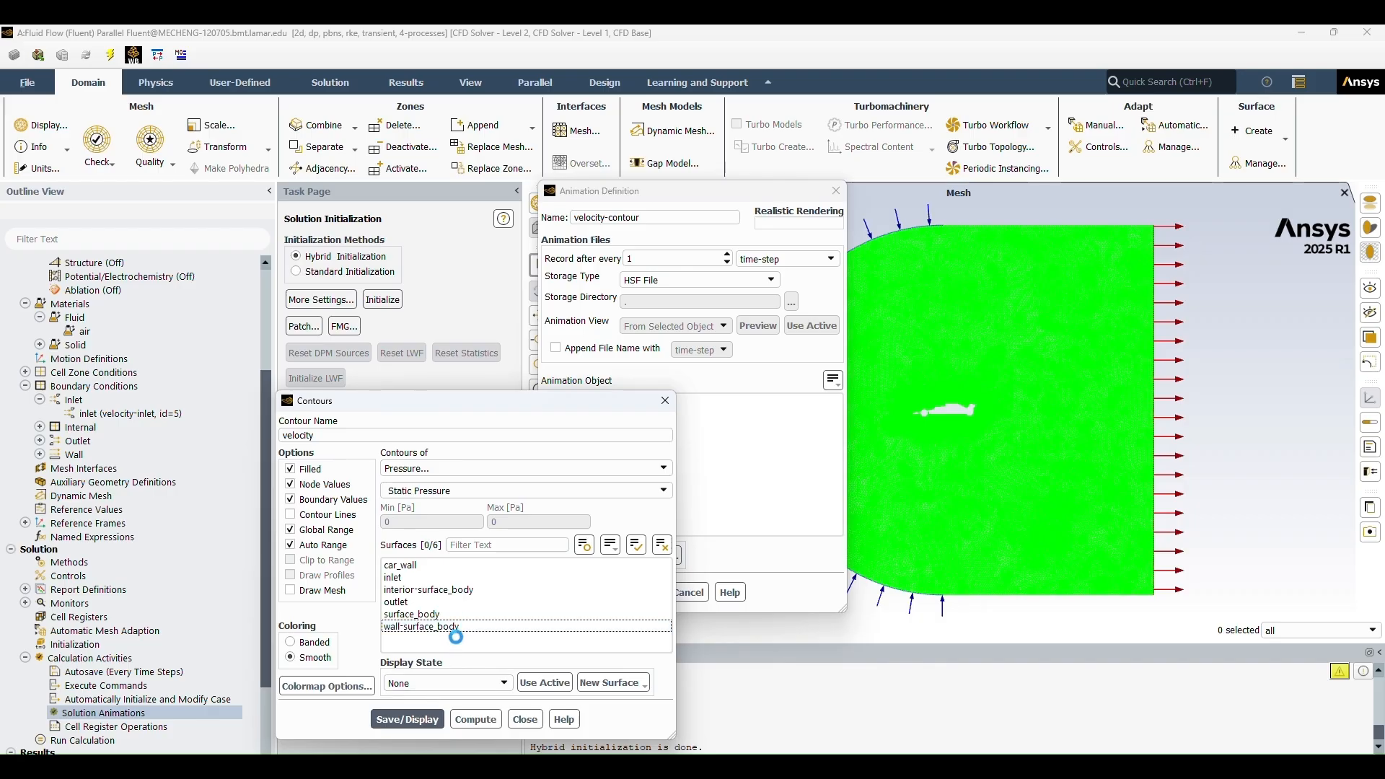
{"action": "left_click", "coordinate": [404, 719]}
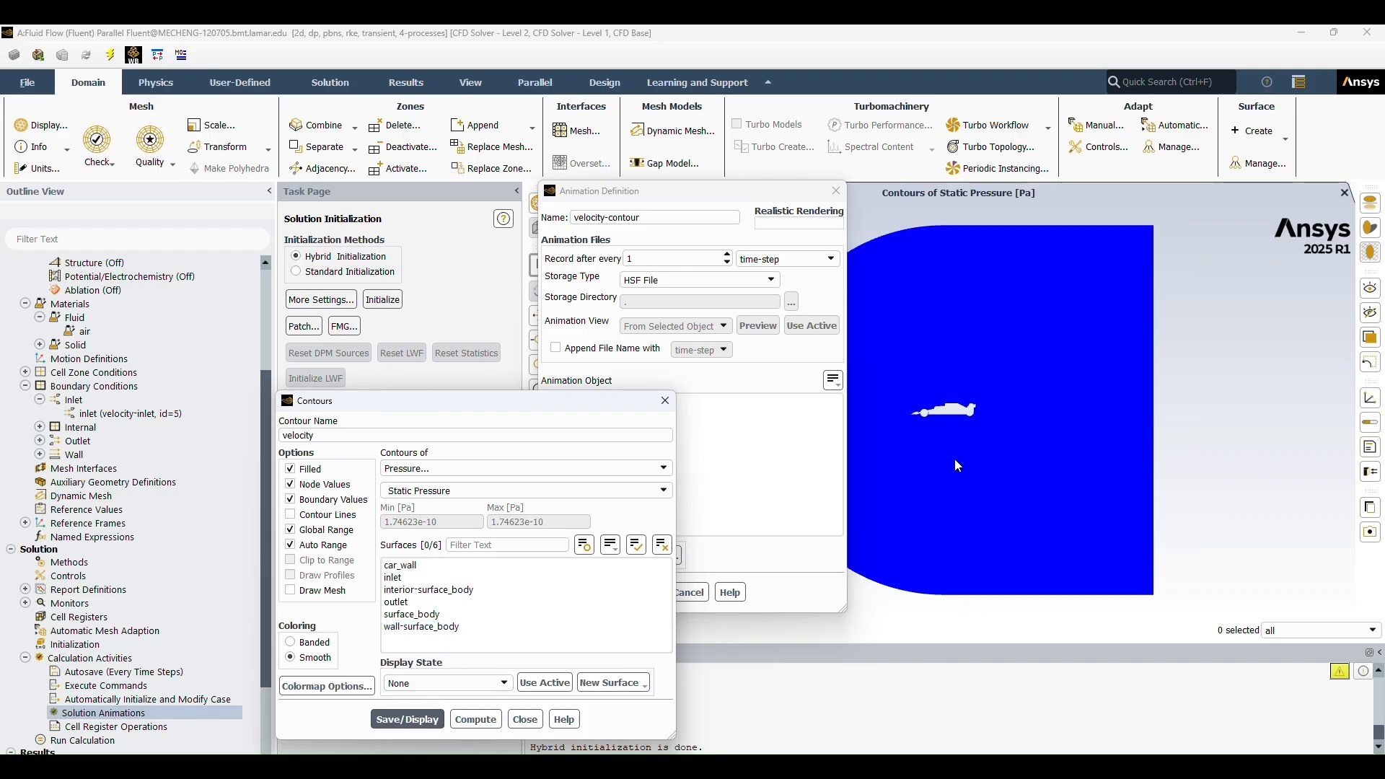
{"action": "scroll", "coordinate": [967, 459], "scroll_direction": "up", "scroll_amount": 3}
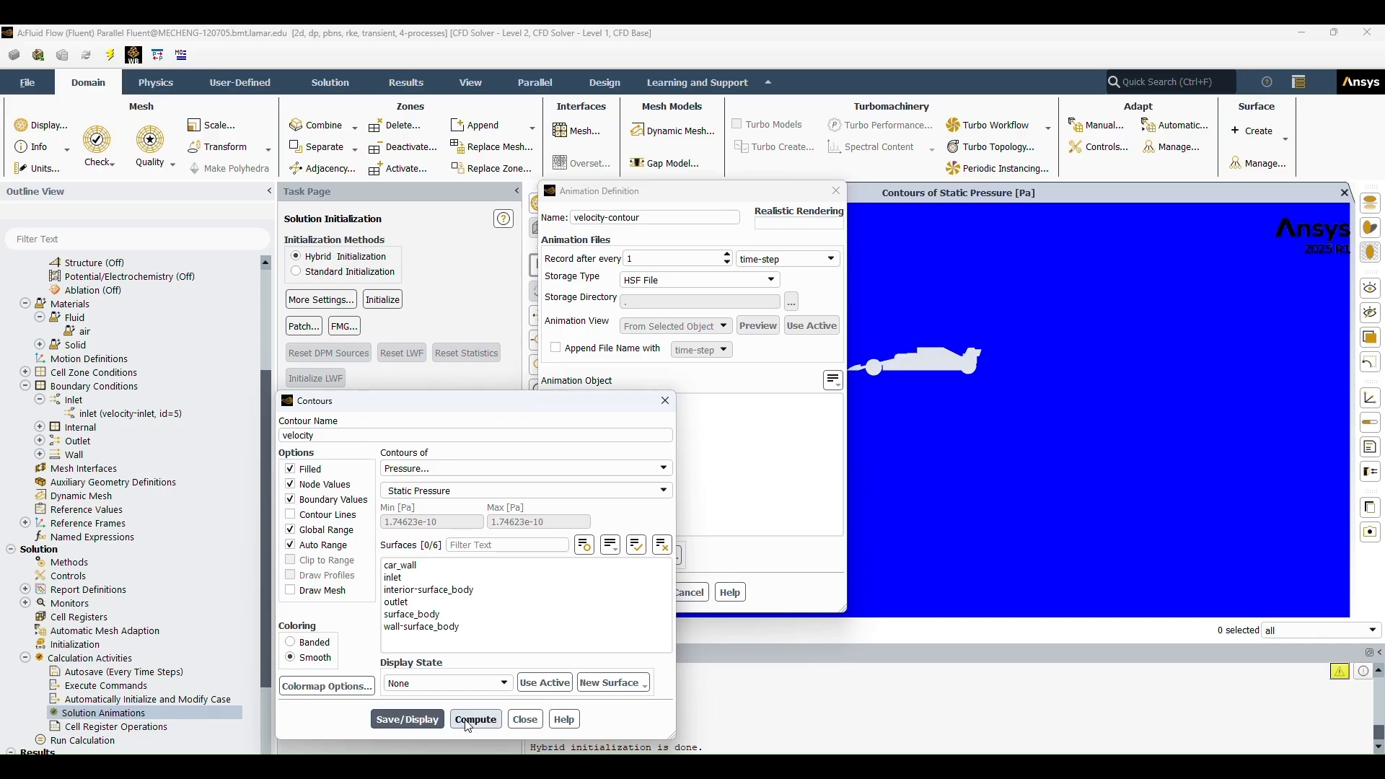
{"action": "left_click", "coordinate": [499, 468]}
{"action": "left_click", "coordinate": [476, 507]}
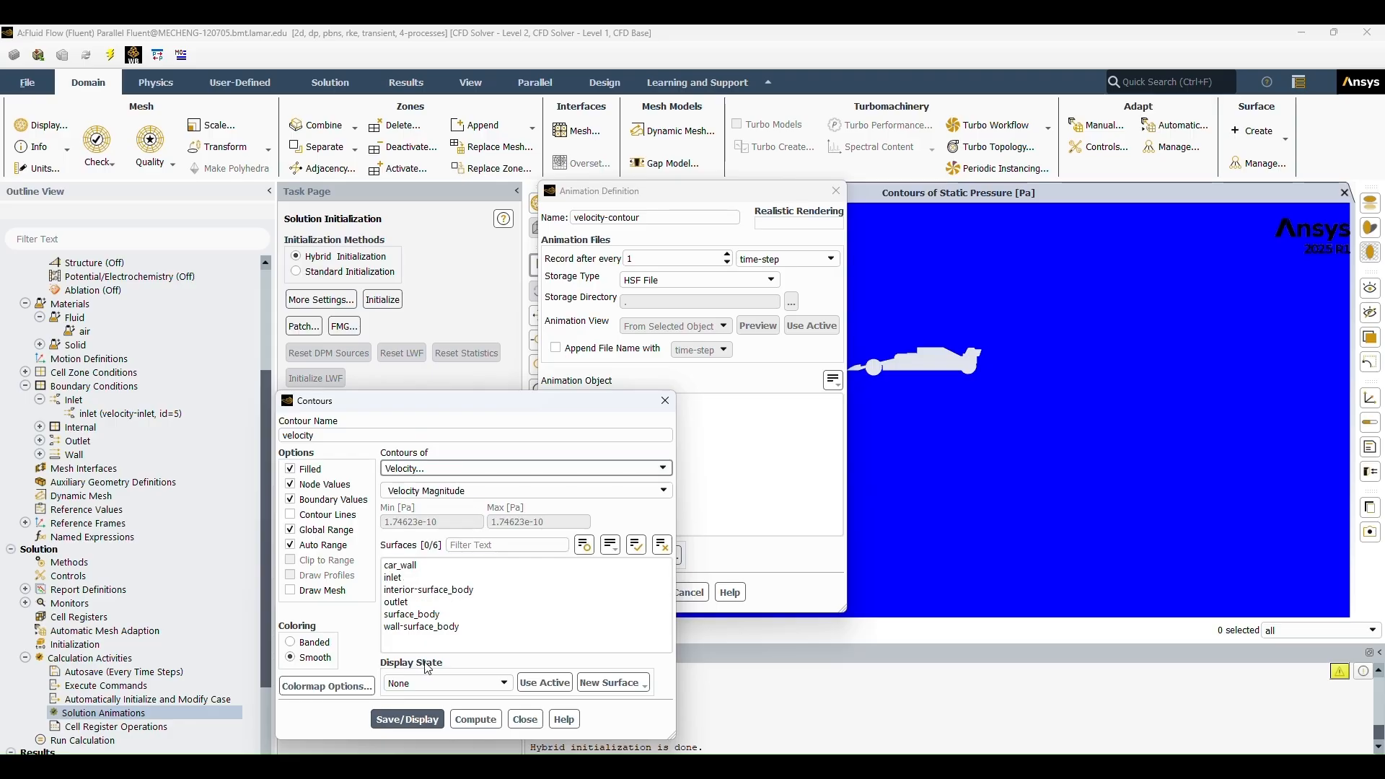
{"action": "left_click", "coordinate": [422, 720]}
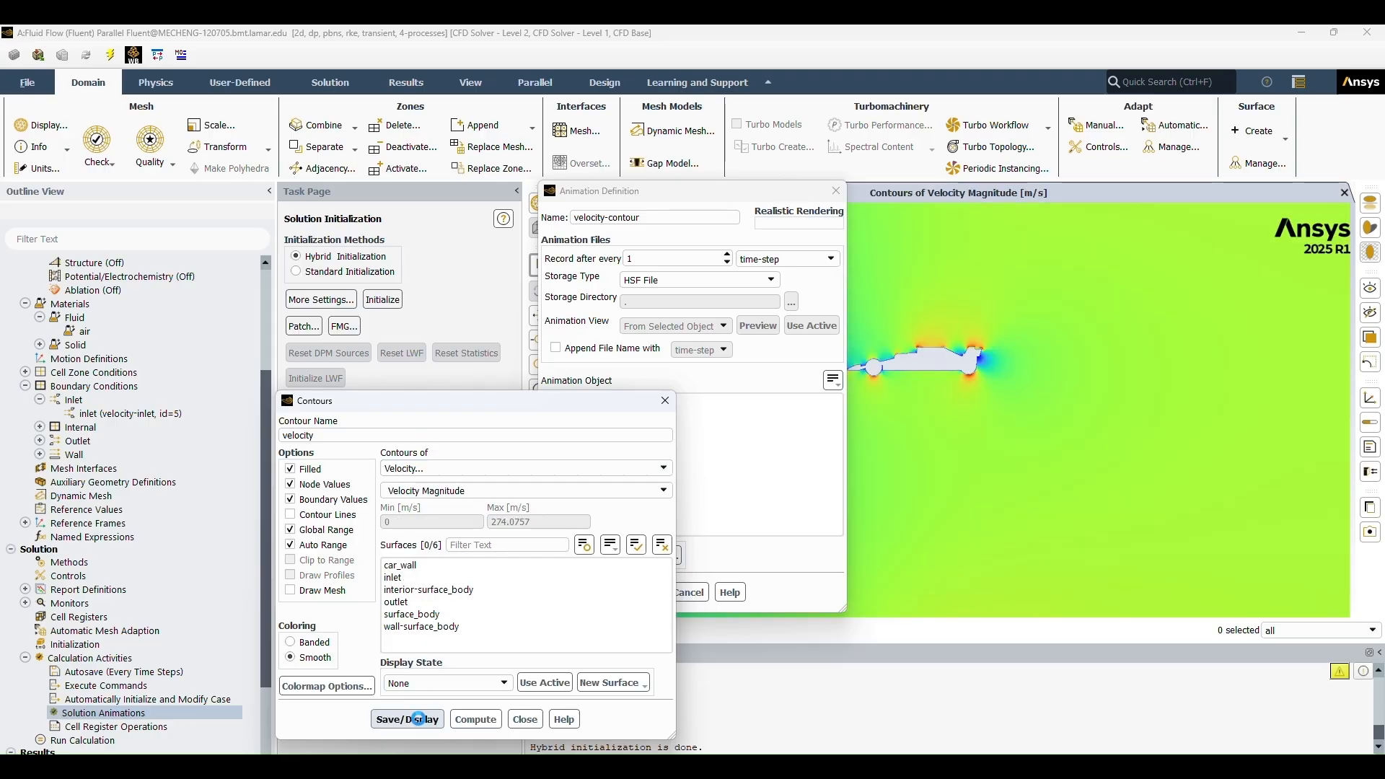
Close the contour settings and create the velocity-contour animation with velocity as its animation object
{"action": "left_click", "coordinate": [475, 721]}
{"action": "left_click", "coordinate": [522, 721]}
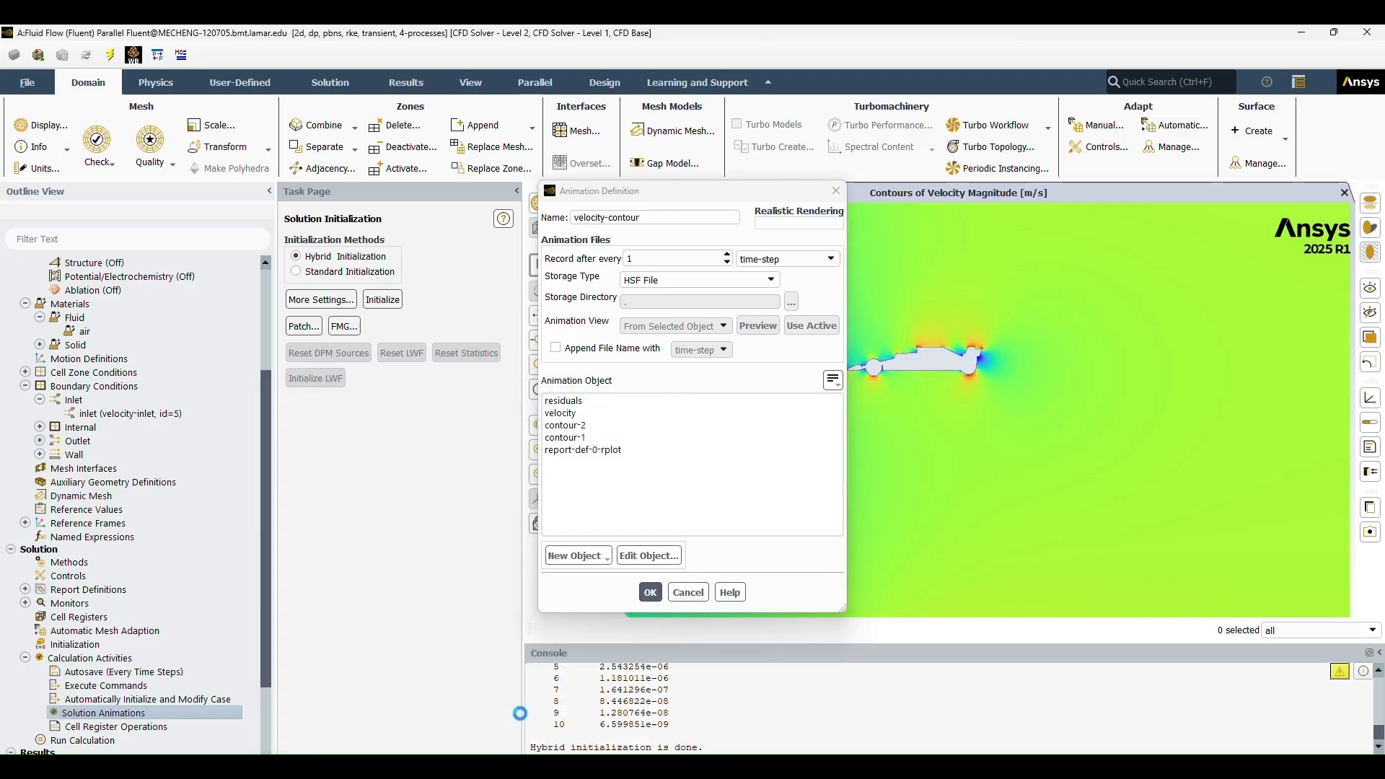
{"action": "left_click", "coordinate": [603, 415]}
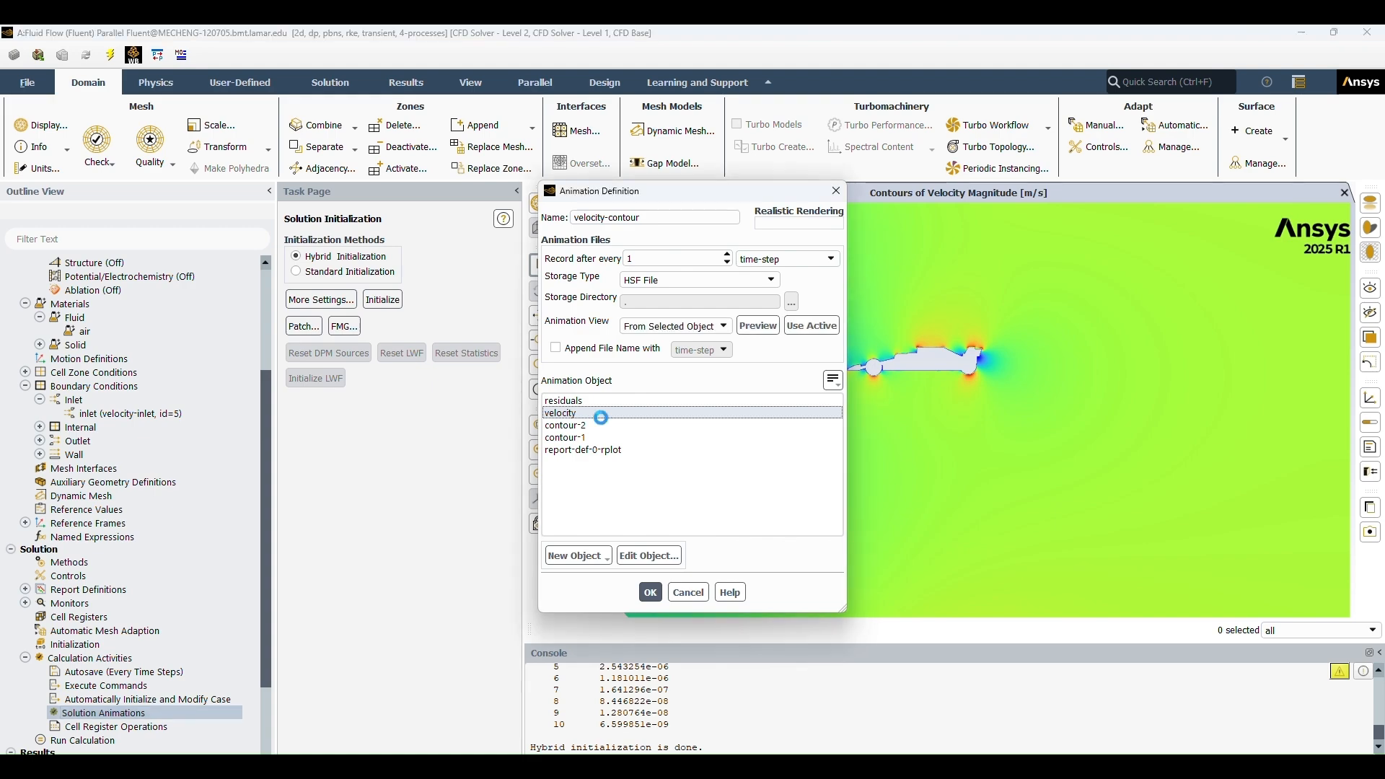
{"action": "left_click", "coordinate": [650, 592]}
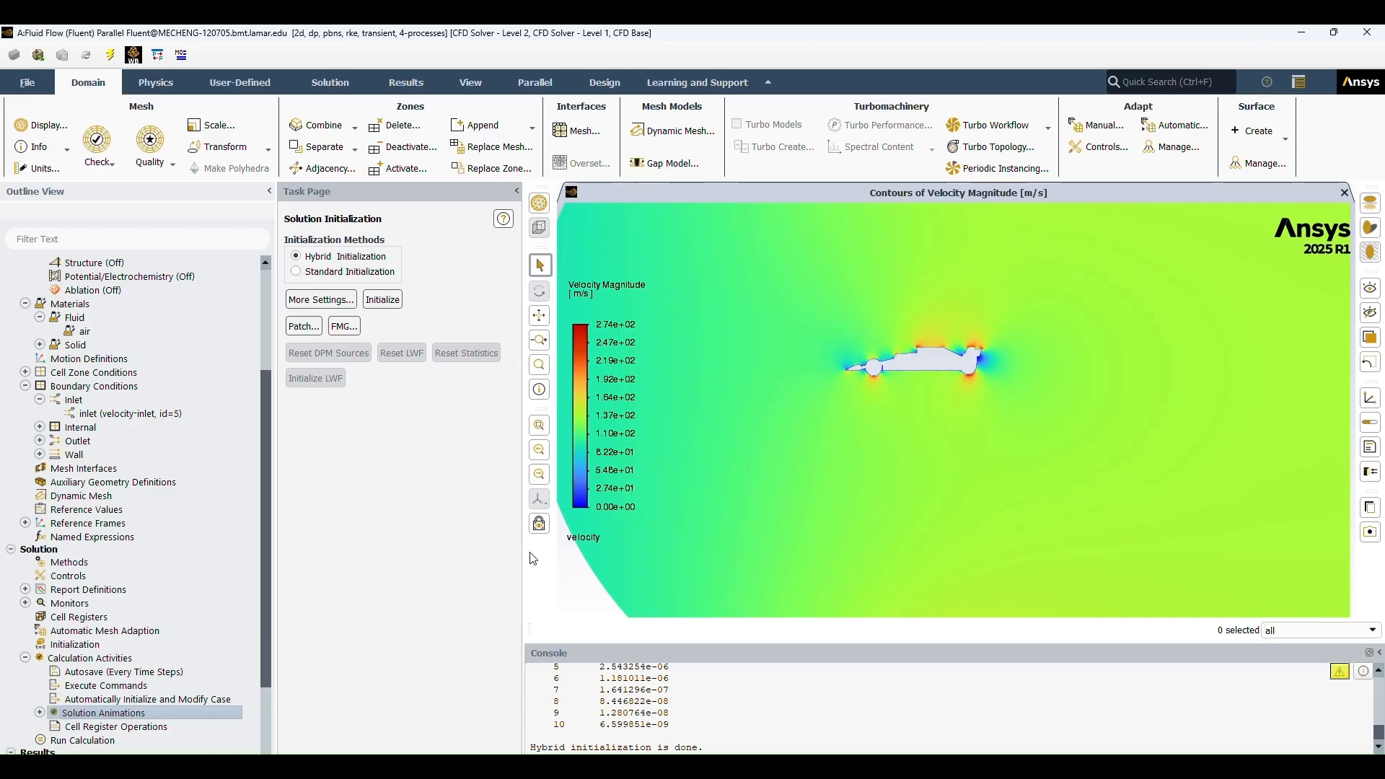
Open the velocity-contour definition under the solution animations to check its settings
{"action": "left_click", "coordinate": [39, 712]}
{"action": "double_click", "coordinate": [81, 724]}
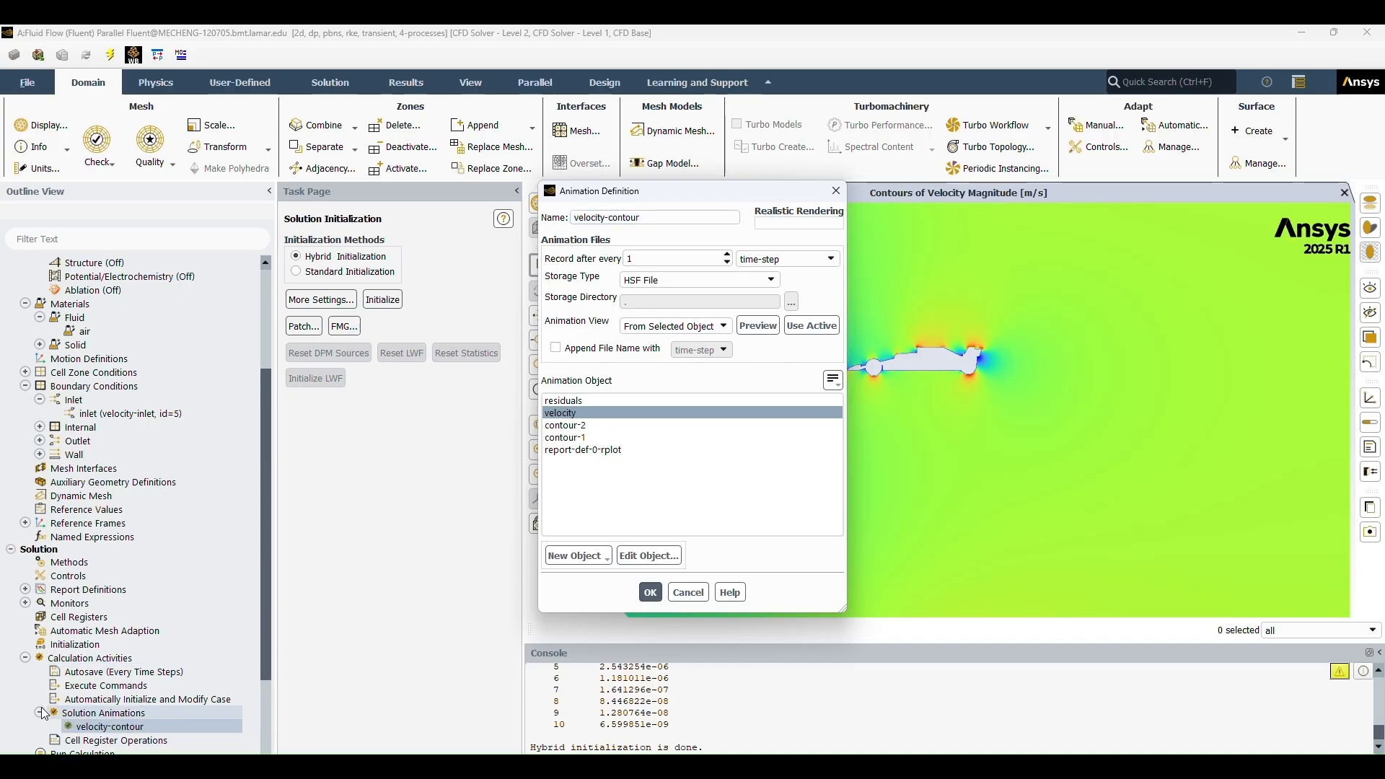
{"action": "left_click", "coordinate": [836, 190]}
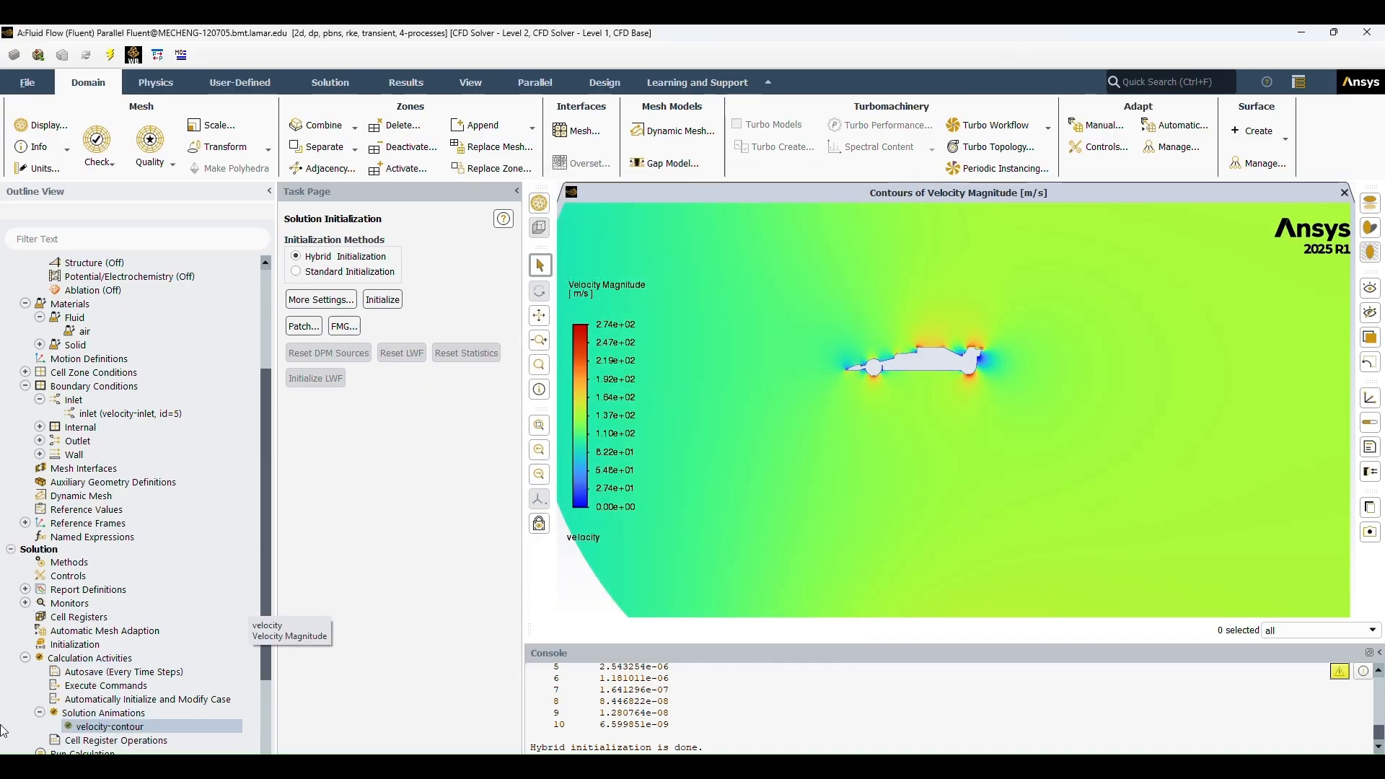
Start another solution animation definition and name it pressure-contour
{"action": "double_click", "coordinate": [97, 714]}
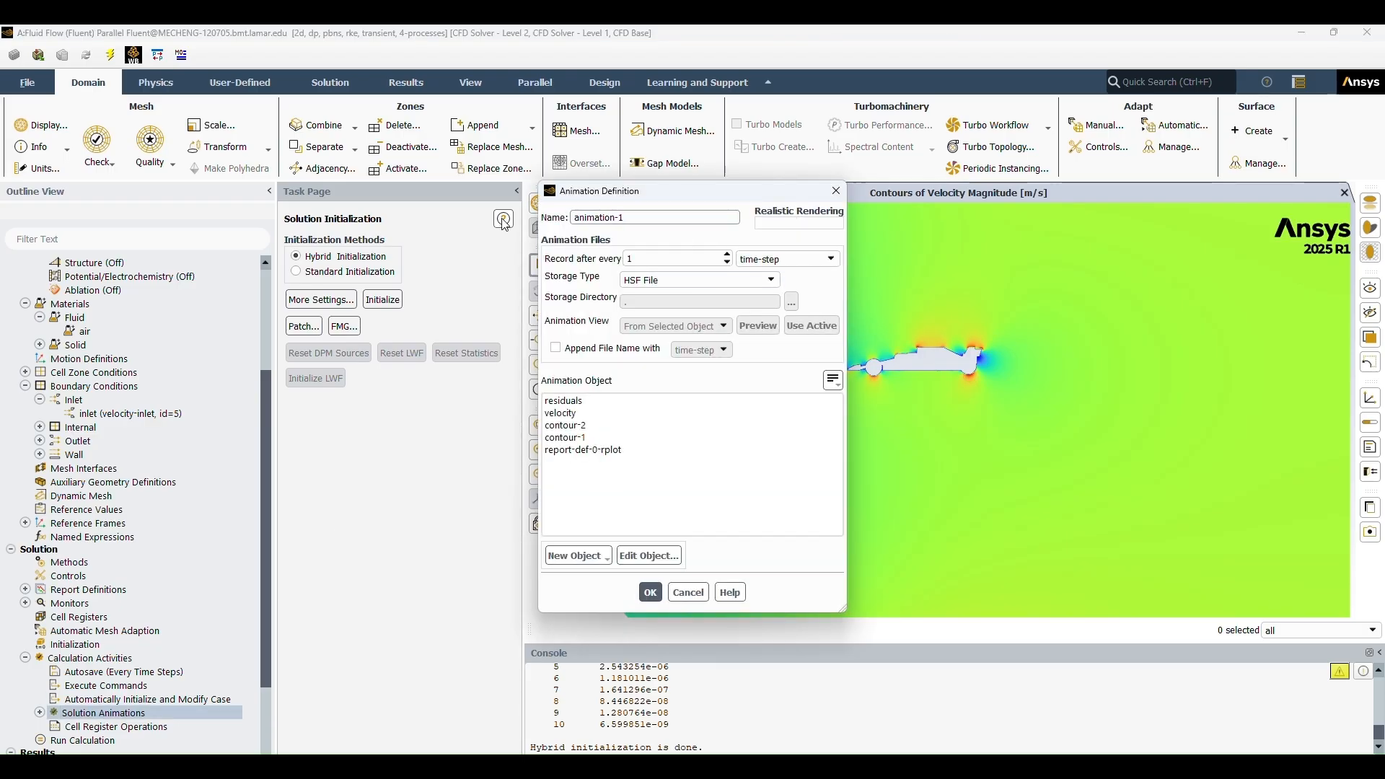
{"action": "left_click_drag", "start_coordinate": [639, 217], "coordinate": [544, 227]}
{"action": "type", "text": "velocity"}
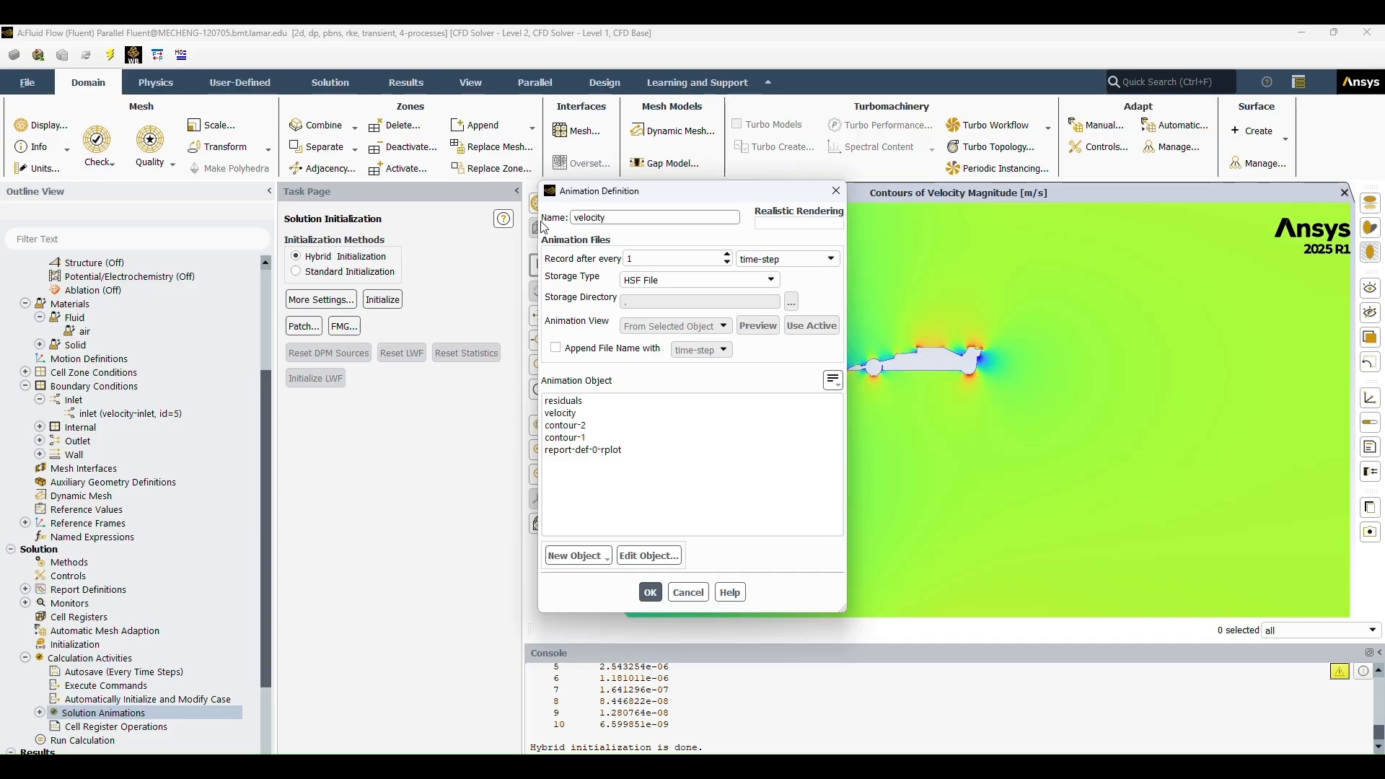
{"action": "key", "text": "BackSpace"}
{"action": "key", "text": "BackSpace"}
{"action": "key", "text": "BackSpace"}
{"action": "key", "text": "BackSpace"}
{"action": "key", "text": "BackSpace"}
{"action": "key", "text": "BackSpace"}
{"action": "key", "text": "BackSpace"}
{"action": "type", "text": "pressure-contour"}
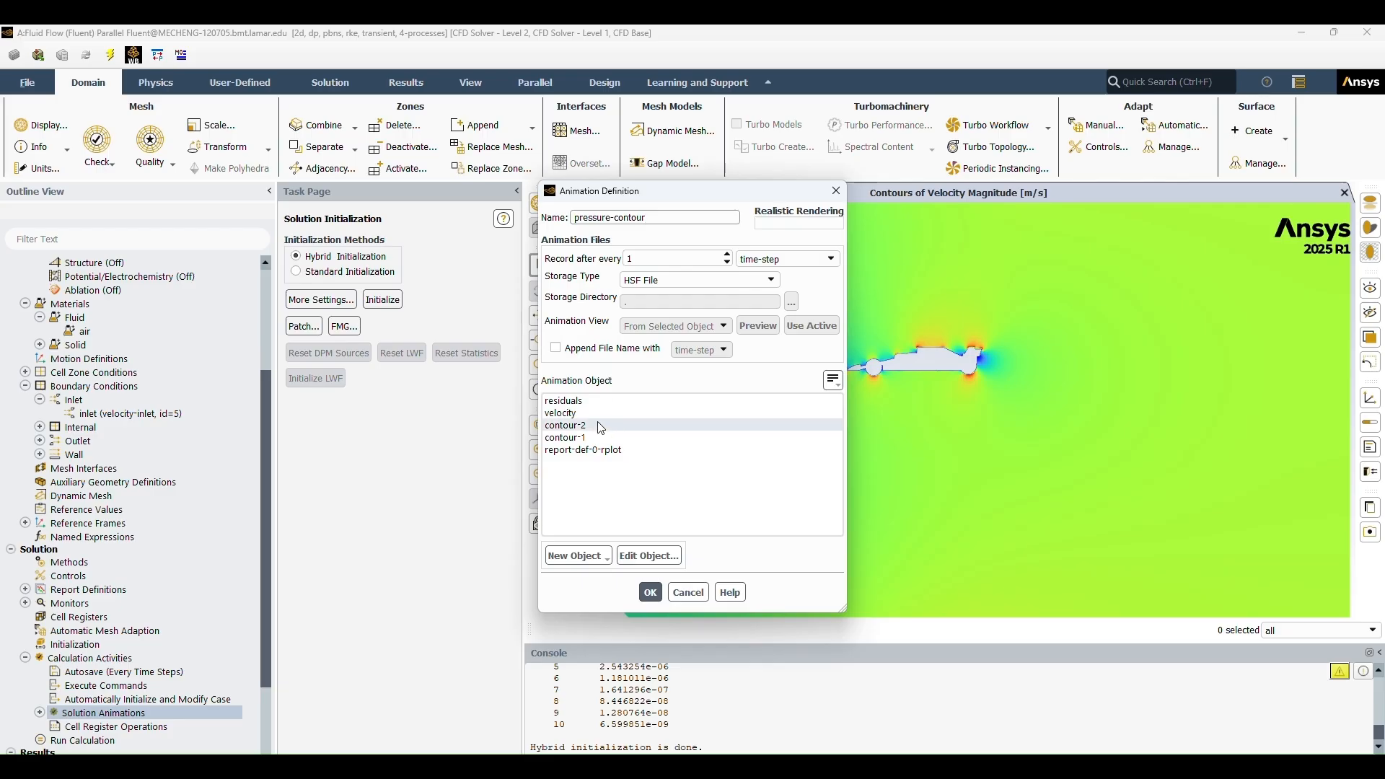
Create a static pressure contour object named pressure for the animation, and save and display it
{"action": "left_click", "coordinate": [590, 557]}
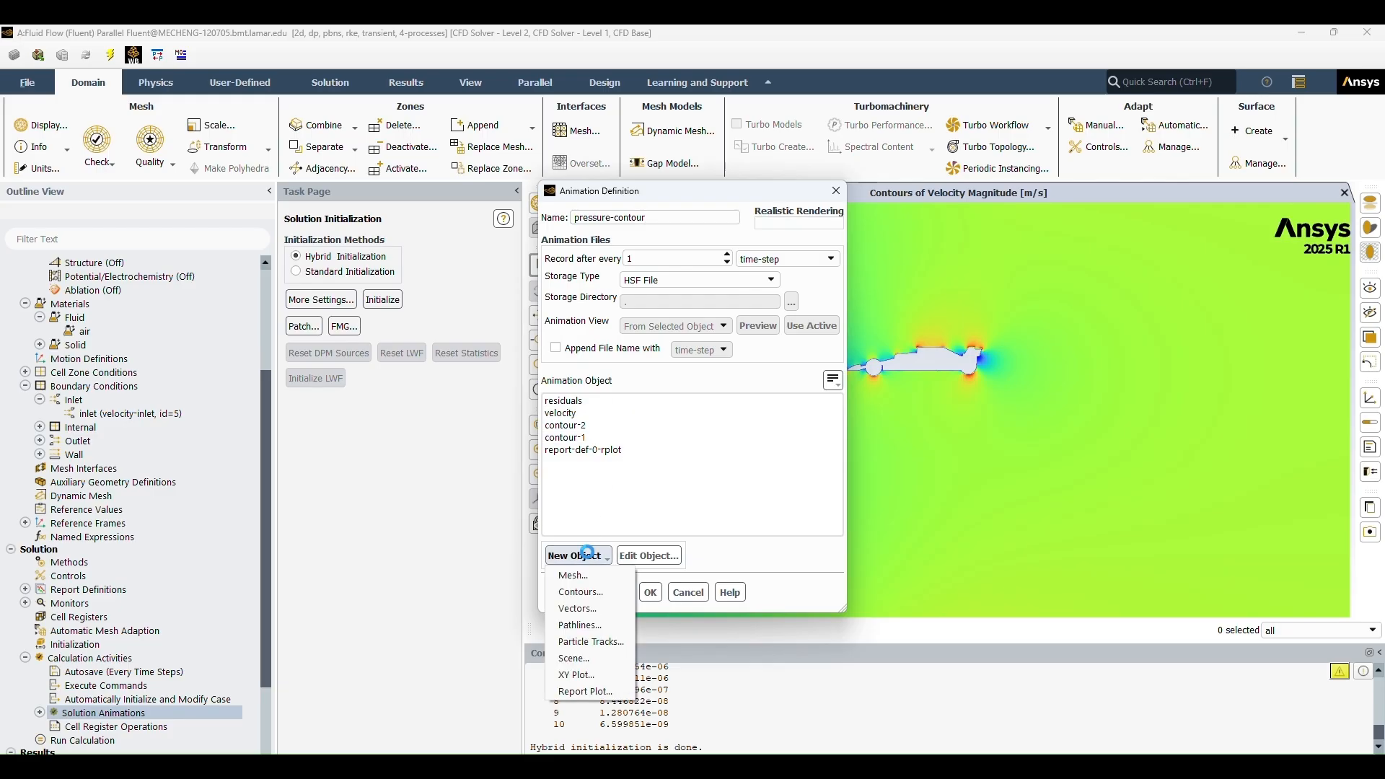
{"action": "left_click", "coordinate": [589, 589]}
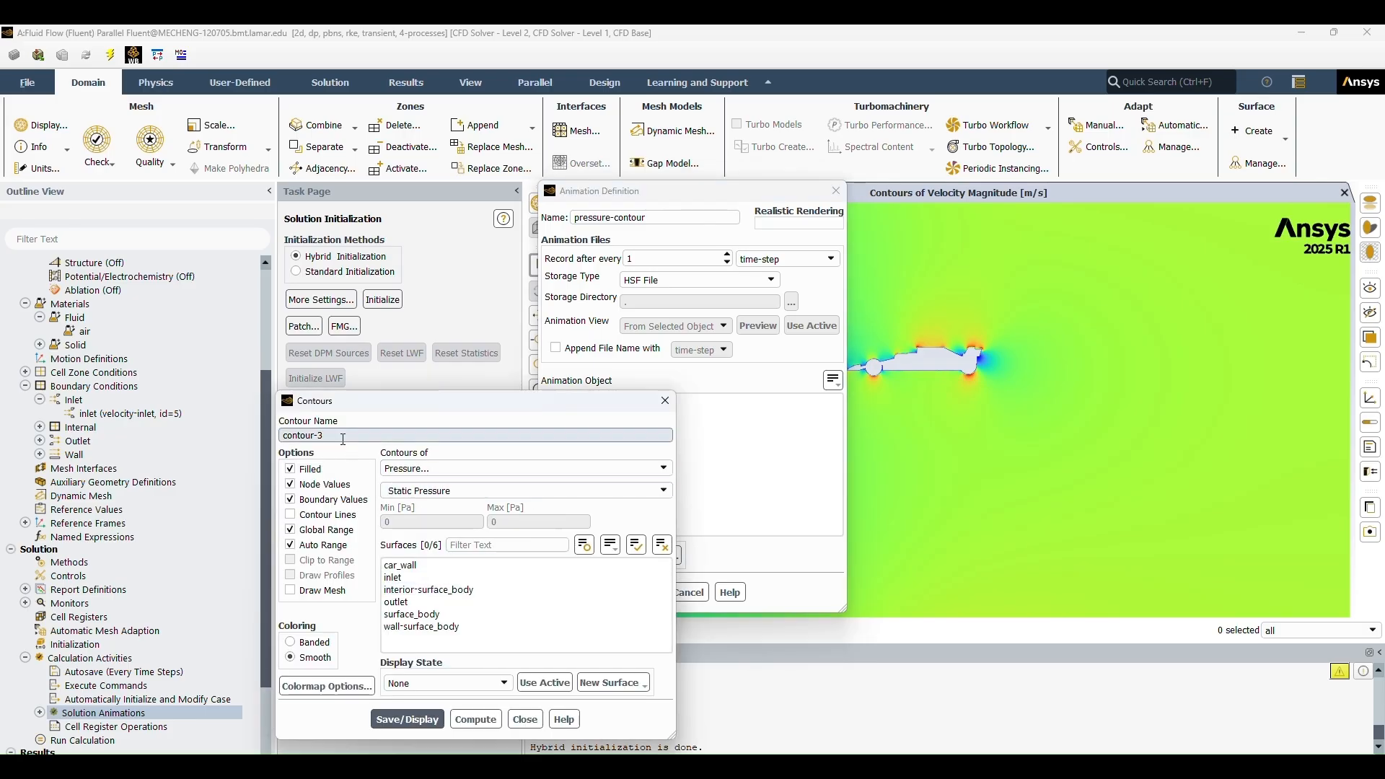
{"action": "triple_click", "coordinate": [300, 436]}
{"action": "type", "text": "pressure"}
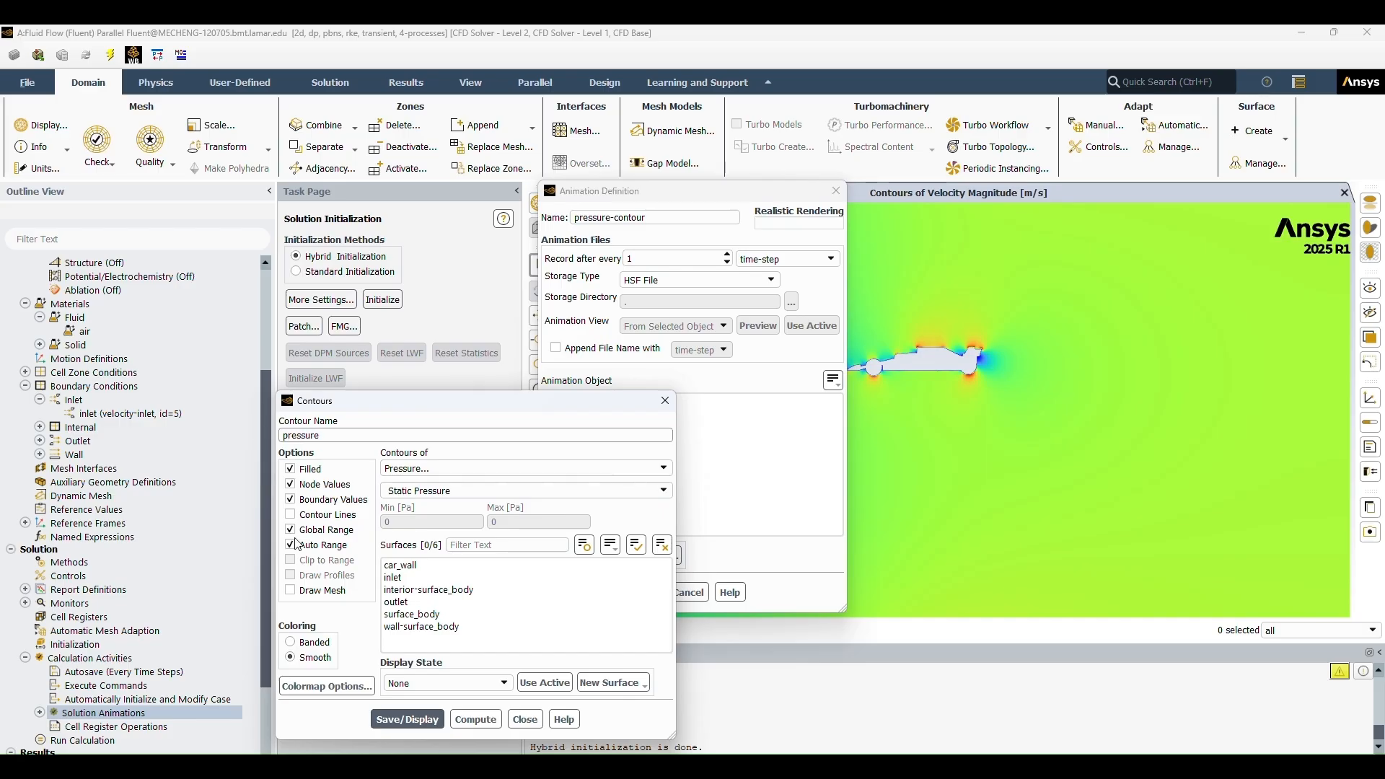
{"action": "left_click", "coordinate": [405, 719]}
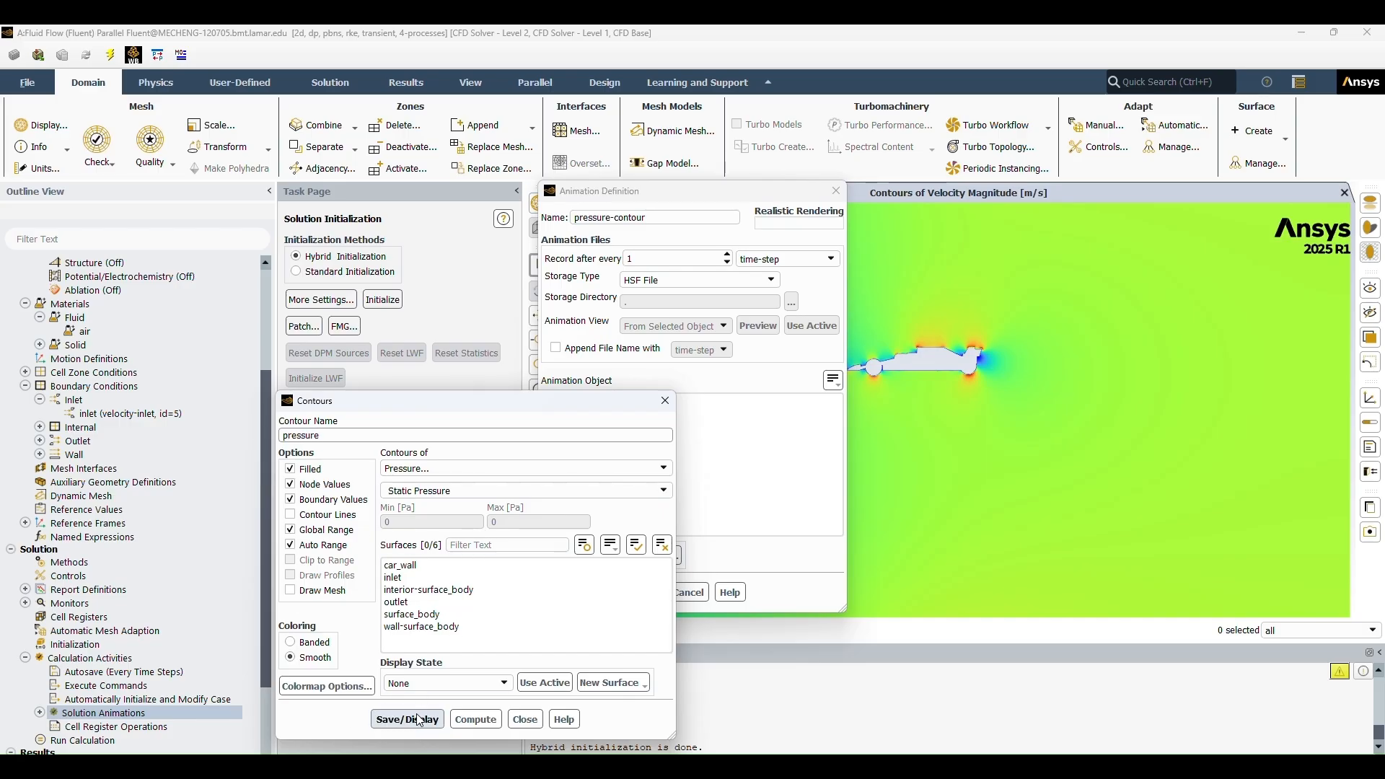
{"action": "left_click", "coordinate": [420, 719]}
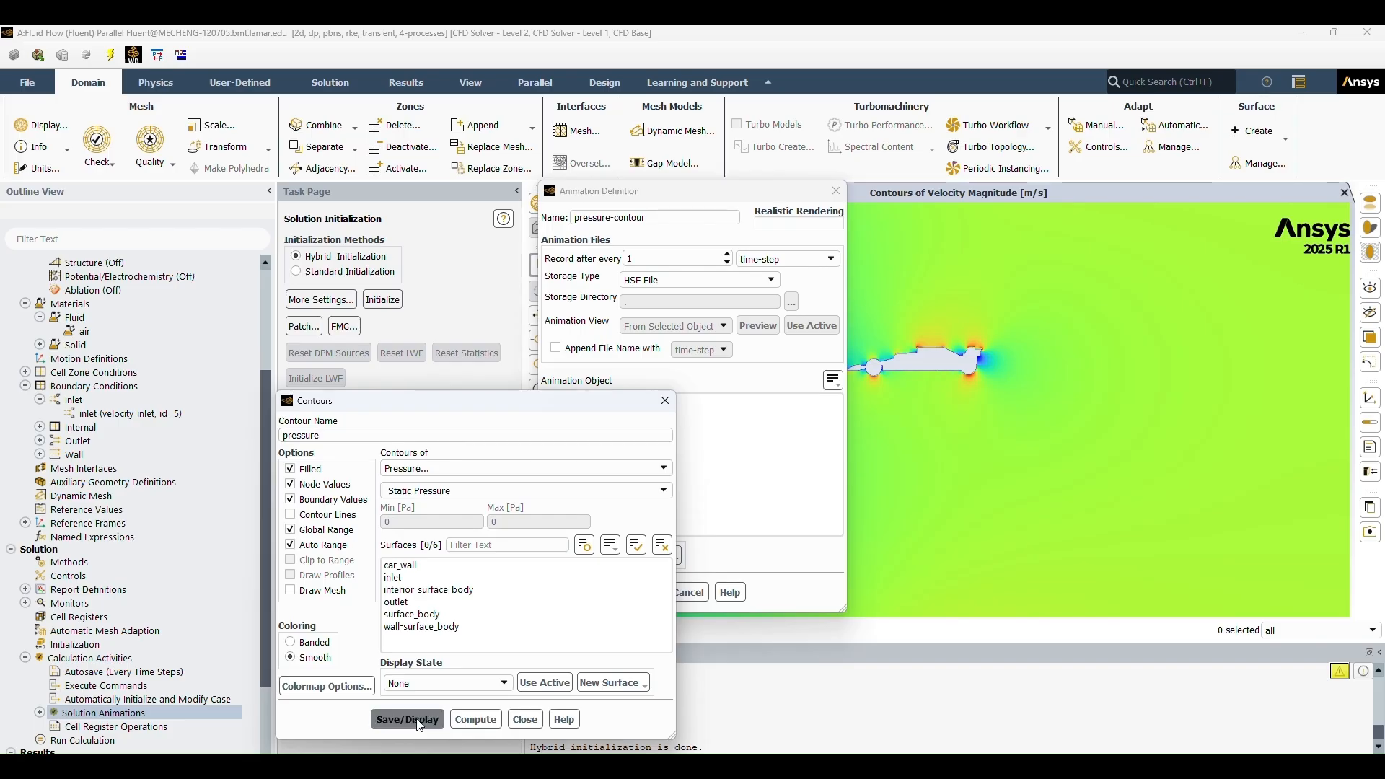
{"action": "left_click", "coordinate": [421, 721]}
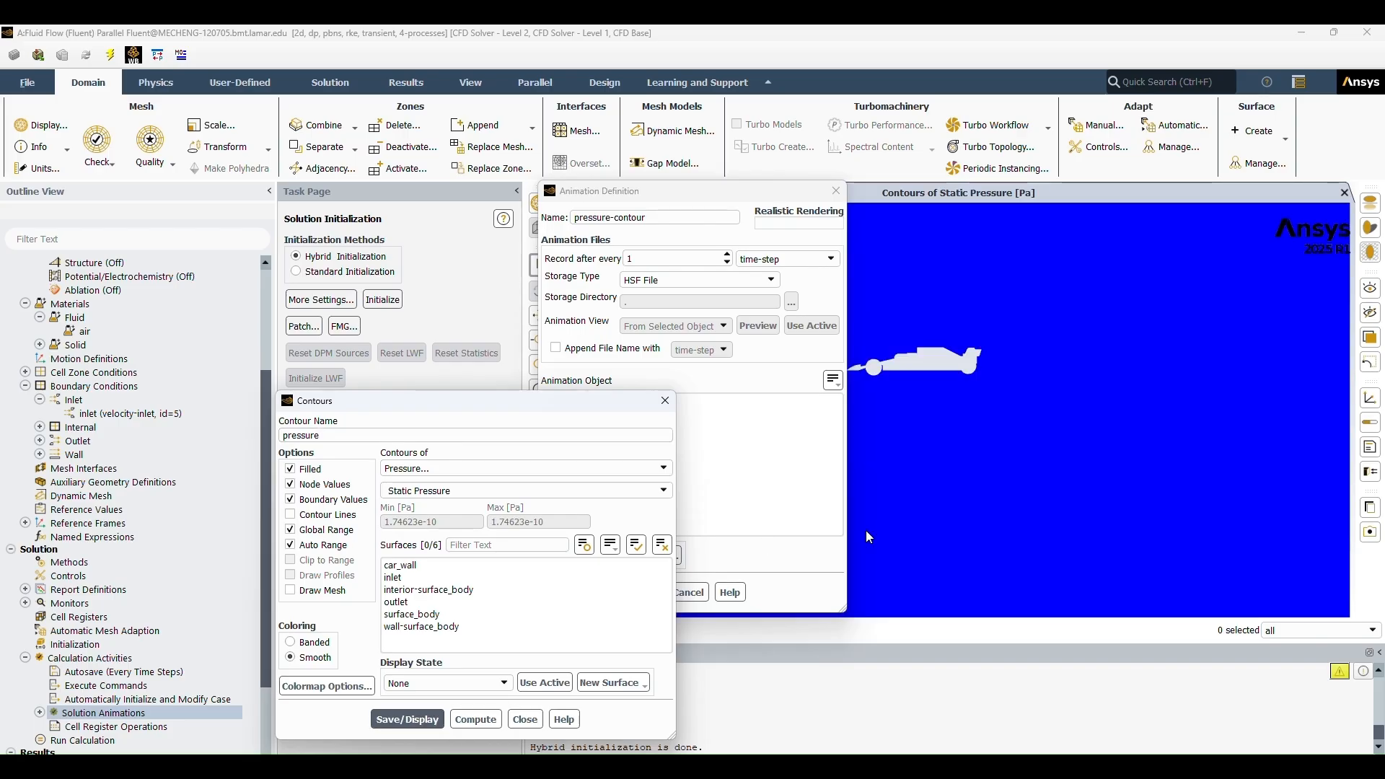
Compute the pressure contour's range, close its settings, and create the pressure-contour animation with pressure as its animation object
{"action": "left_click", "coordinate": [476, 719]}
{"action": "left_click", "coordinate": [520, 720]}
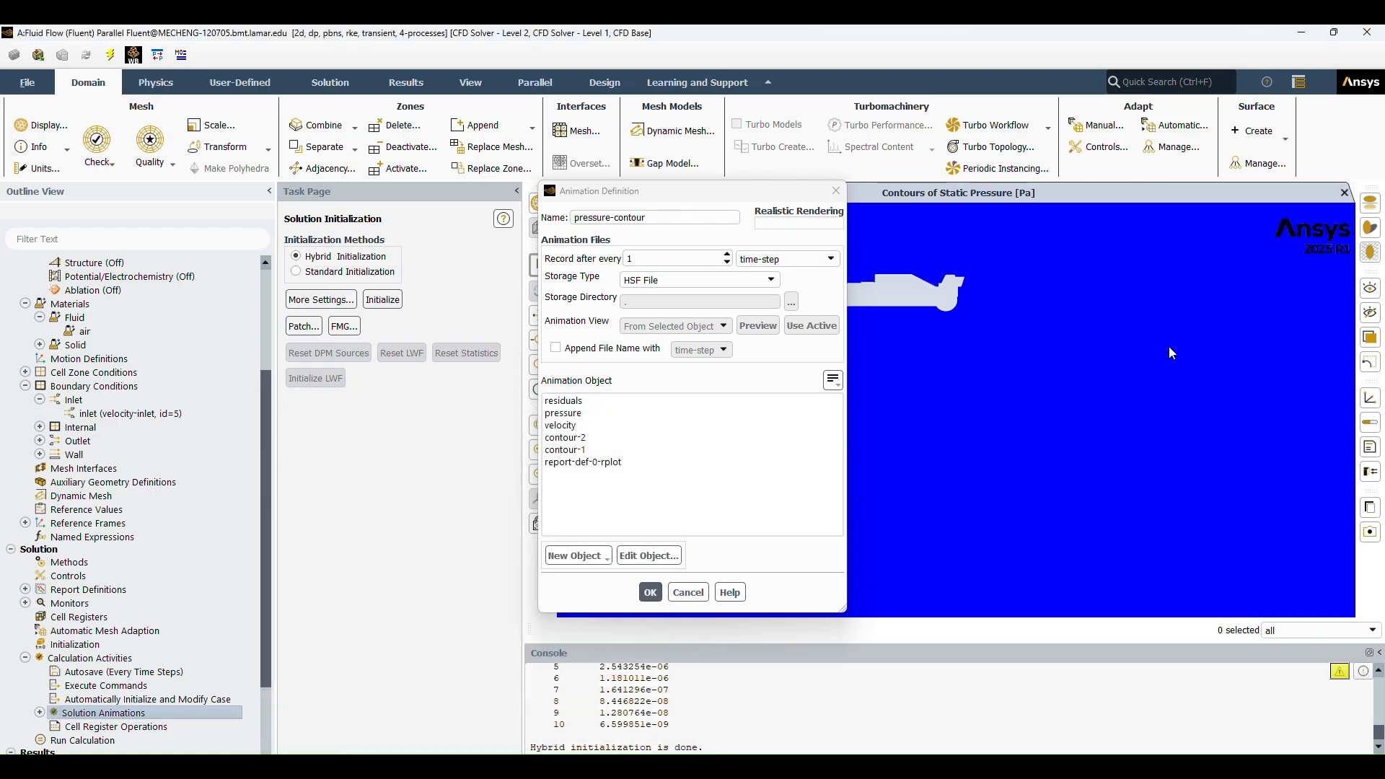
{"action": "scroll", "coordinate": [928, 470], "scroll_direction": "down", "scroll_amount": 4}
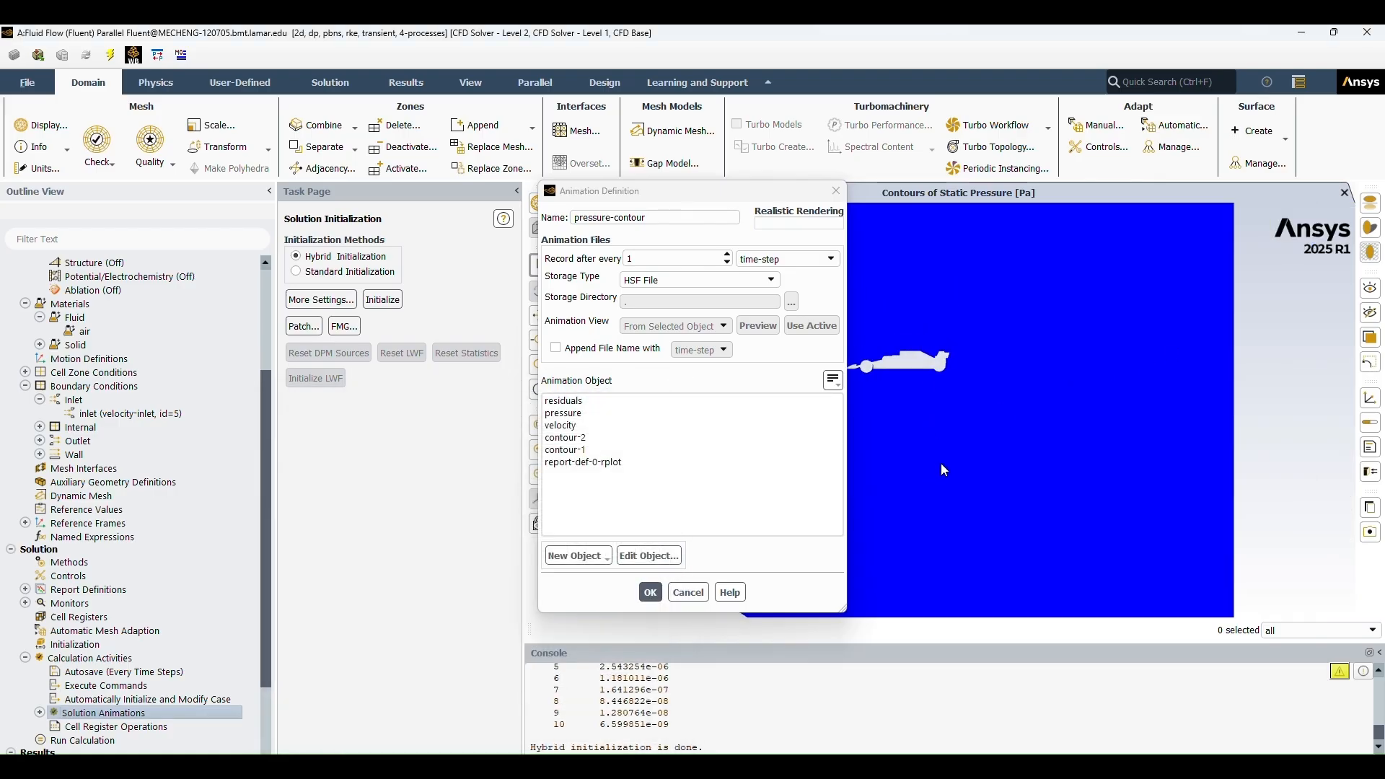
{"action": "scroll", "coordinate": [917, 443], "scroll_direction": "up", "scroll_amount": 3}
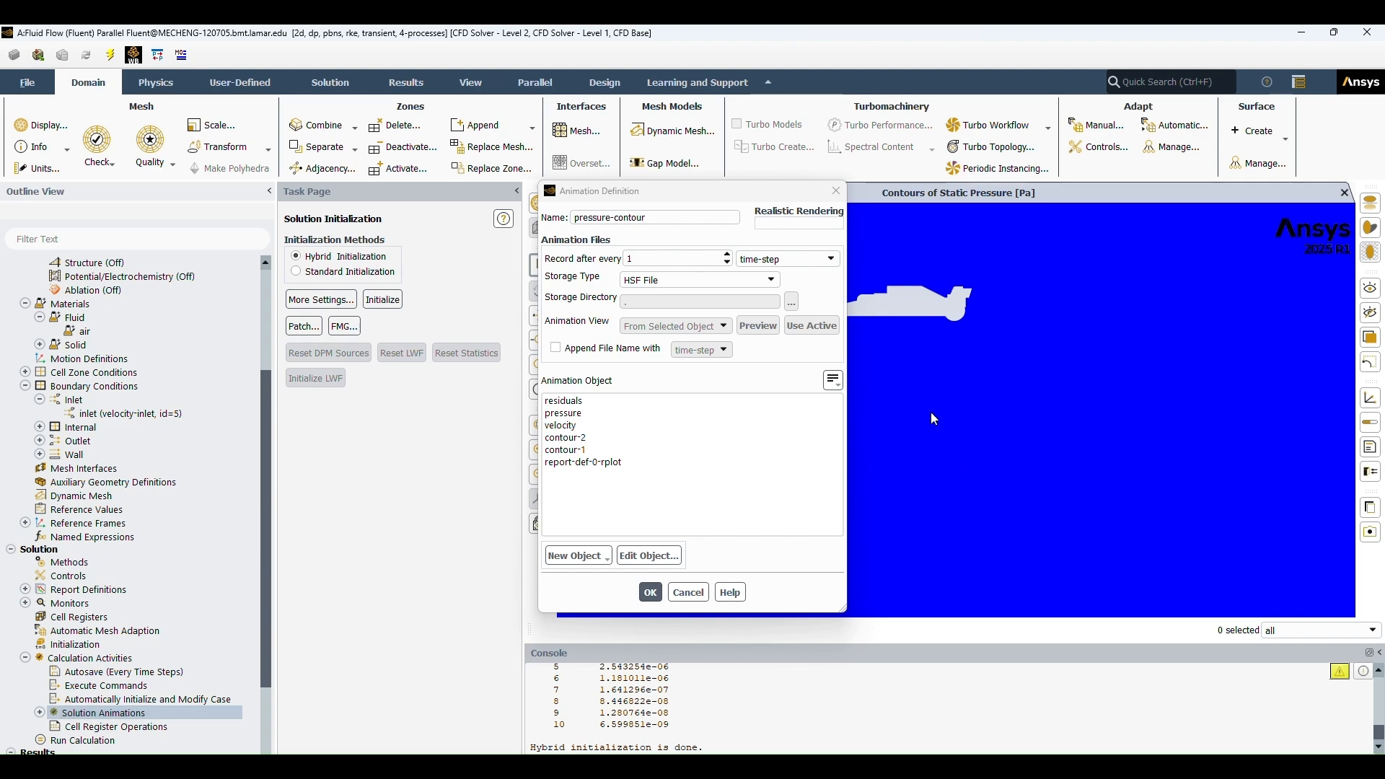
{"action": "left_click_drag", "start_coordinate": [930, 412], "coordinate": [968, 564]}
{"action": "scroll", "coordinate": [988, 552], "scroll_direction": "up", "scroll_amount": 2}
{"action": "scroll", "coordinate": [990, 543], "scroll_direction": "down", "scroll_amount": 2}
{"action": "scroll", "coordinate": [990, 543], "scroll_direction": "up", "scroll_amount": 3}
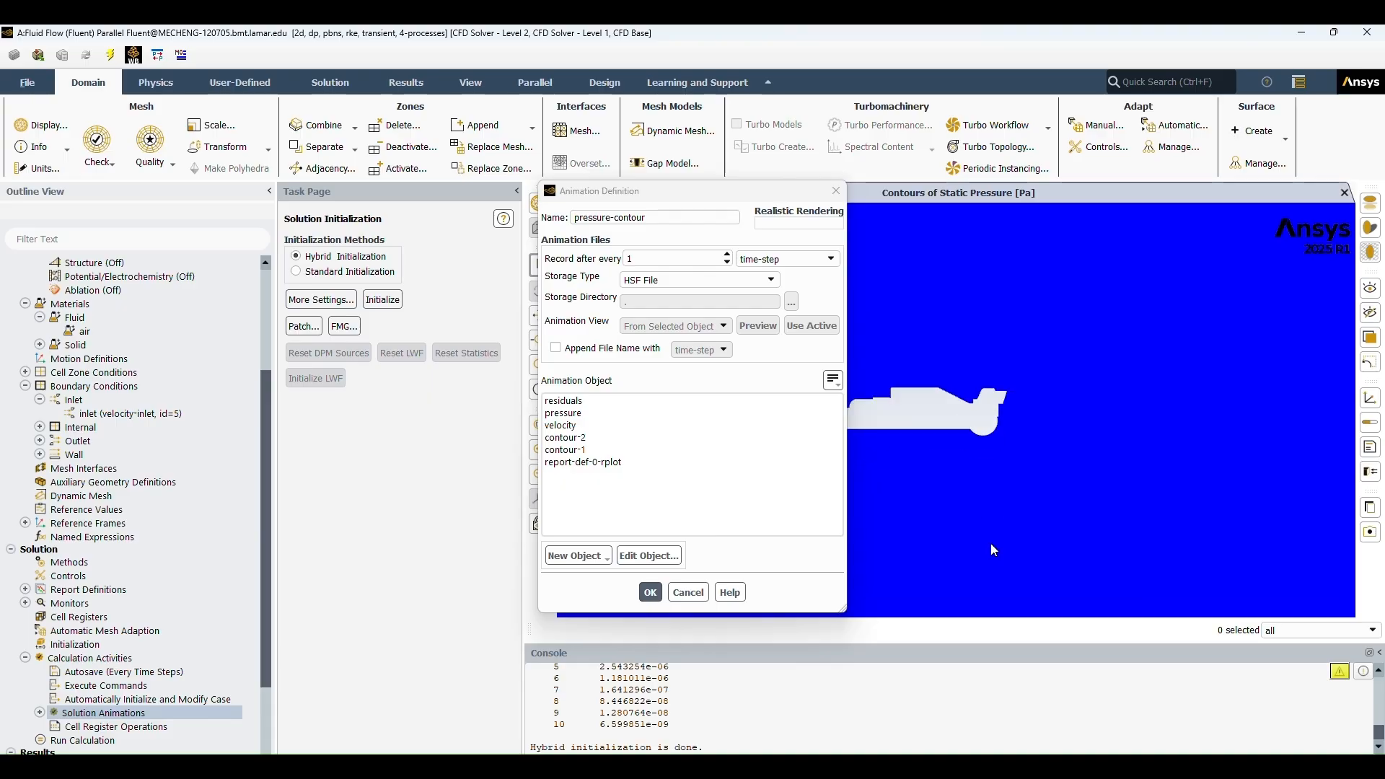
{"action": "scroll", "coordinate": [990, 545], "scroll_direction": "up", "scroll_amount": 3}
{"action": "left_click_drag", "start_coordinate": [886, 376], "coordinate": [1026, 457]}
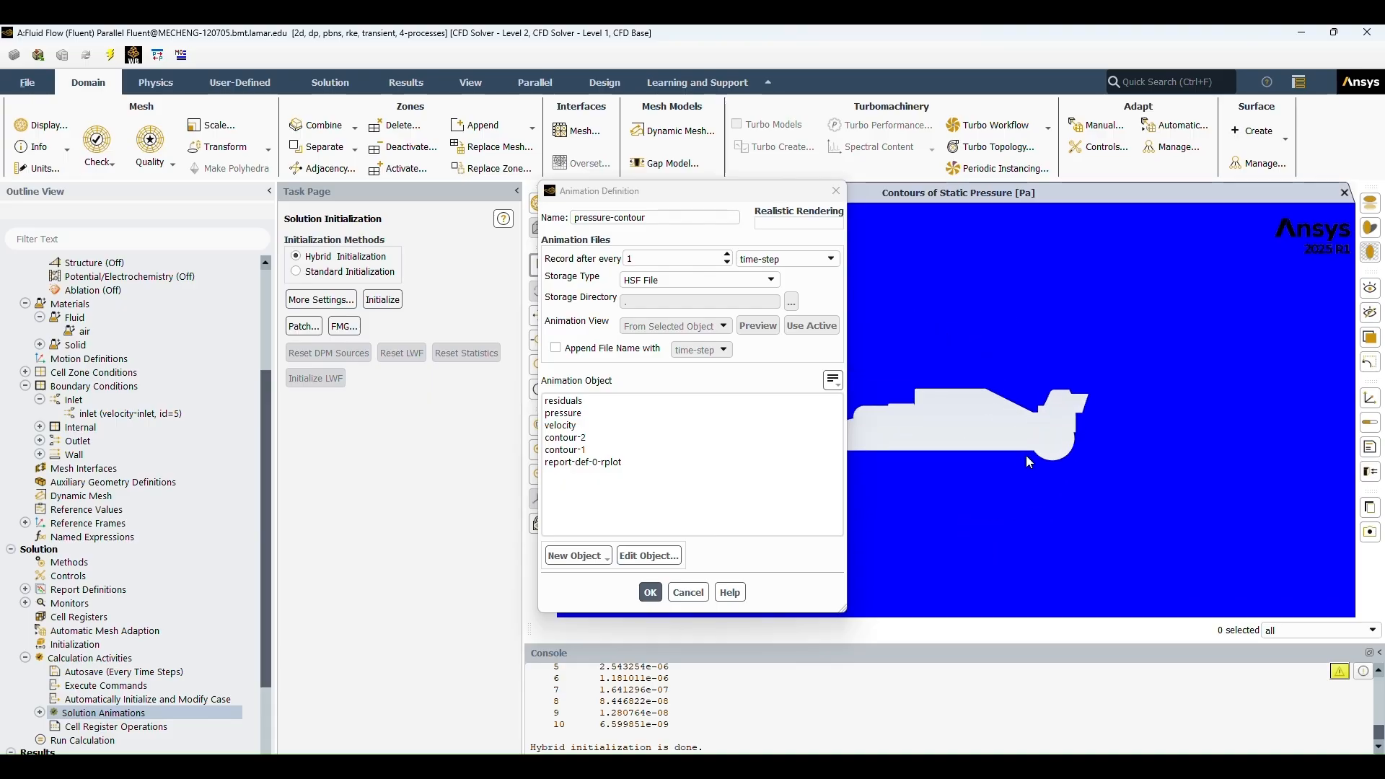
{"action": "left_click", "coordinate": [579, 414]}
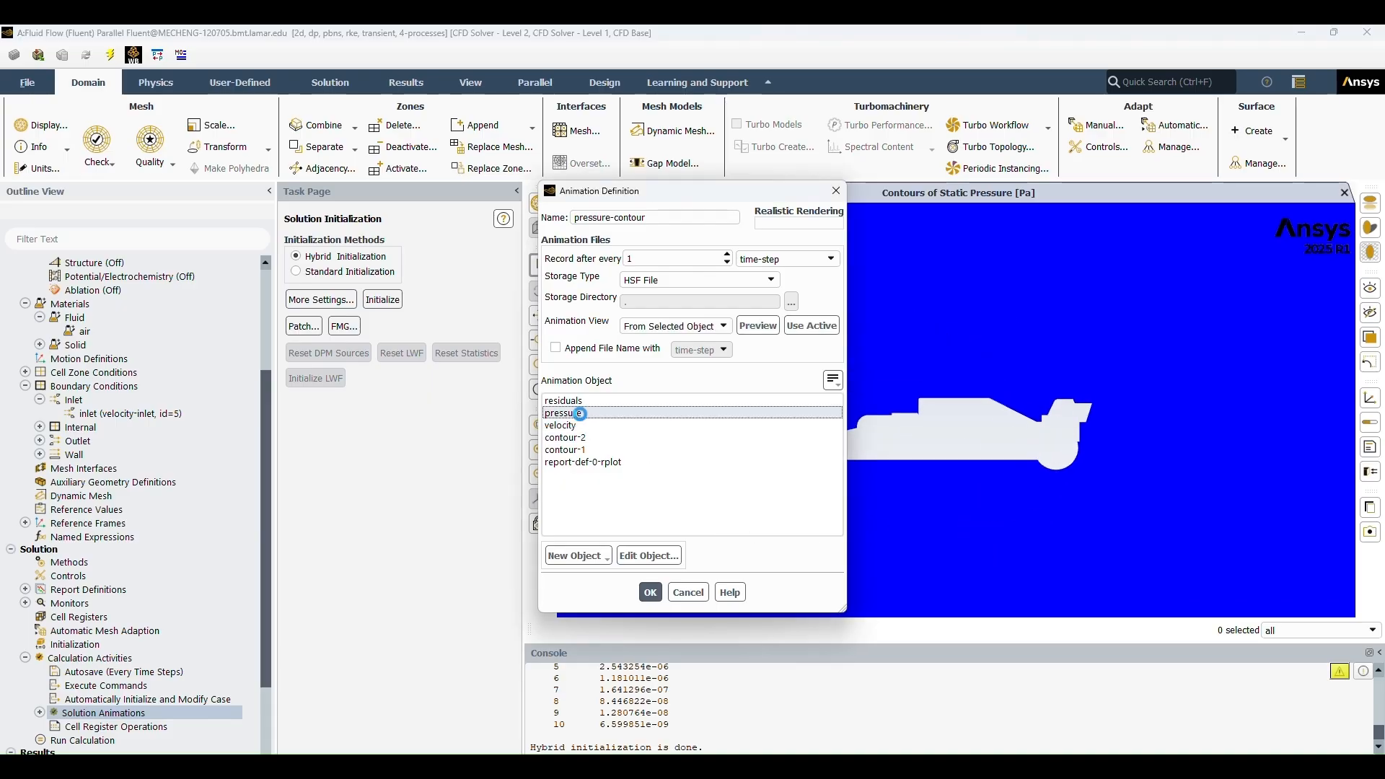
{"action": "left_click", "coordinate": [651, 593]}
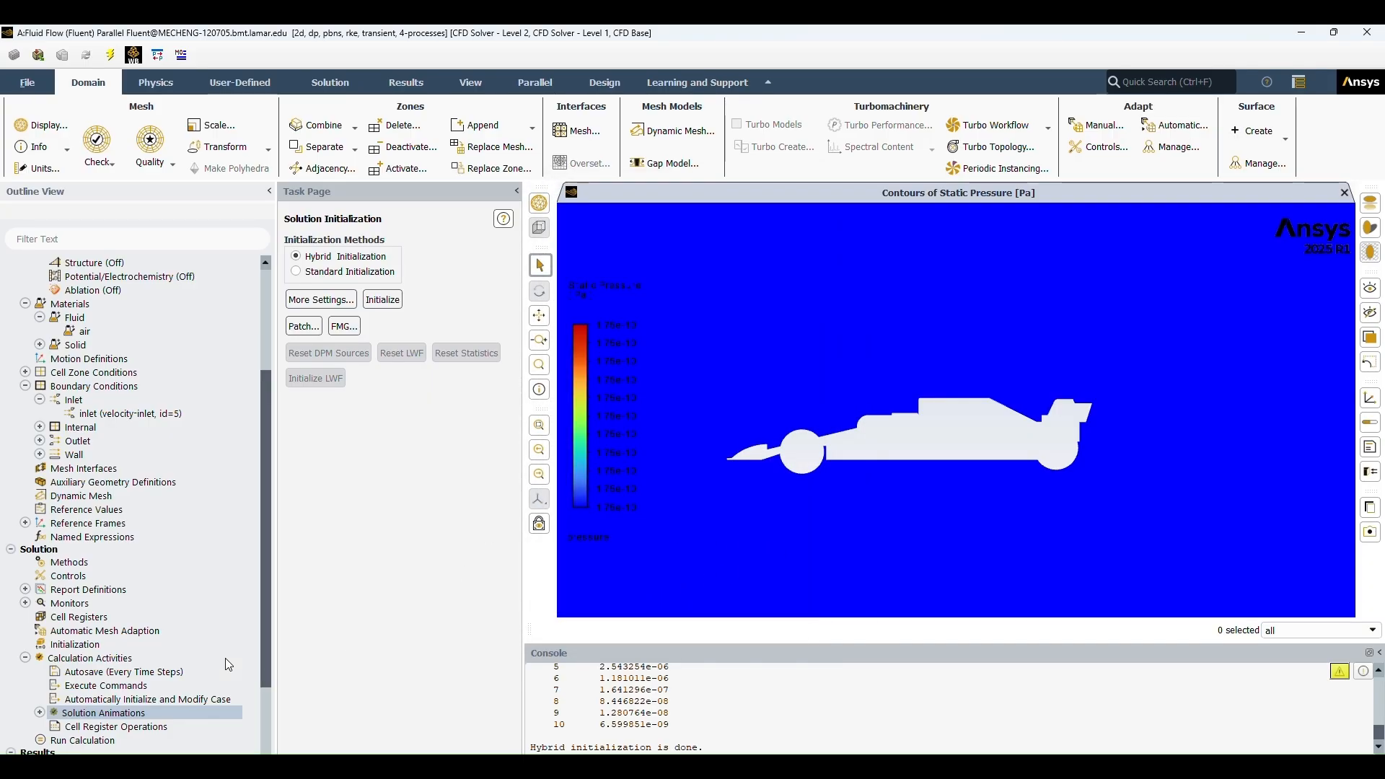
Run the calculation with 300 time steps and 40 max iterations per time step, and display the velocity magnitude contours
{"action": "scroll", "coordinate": [43, 707], "scroll_direction": "down", "scroll_amount": 2}
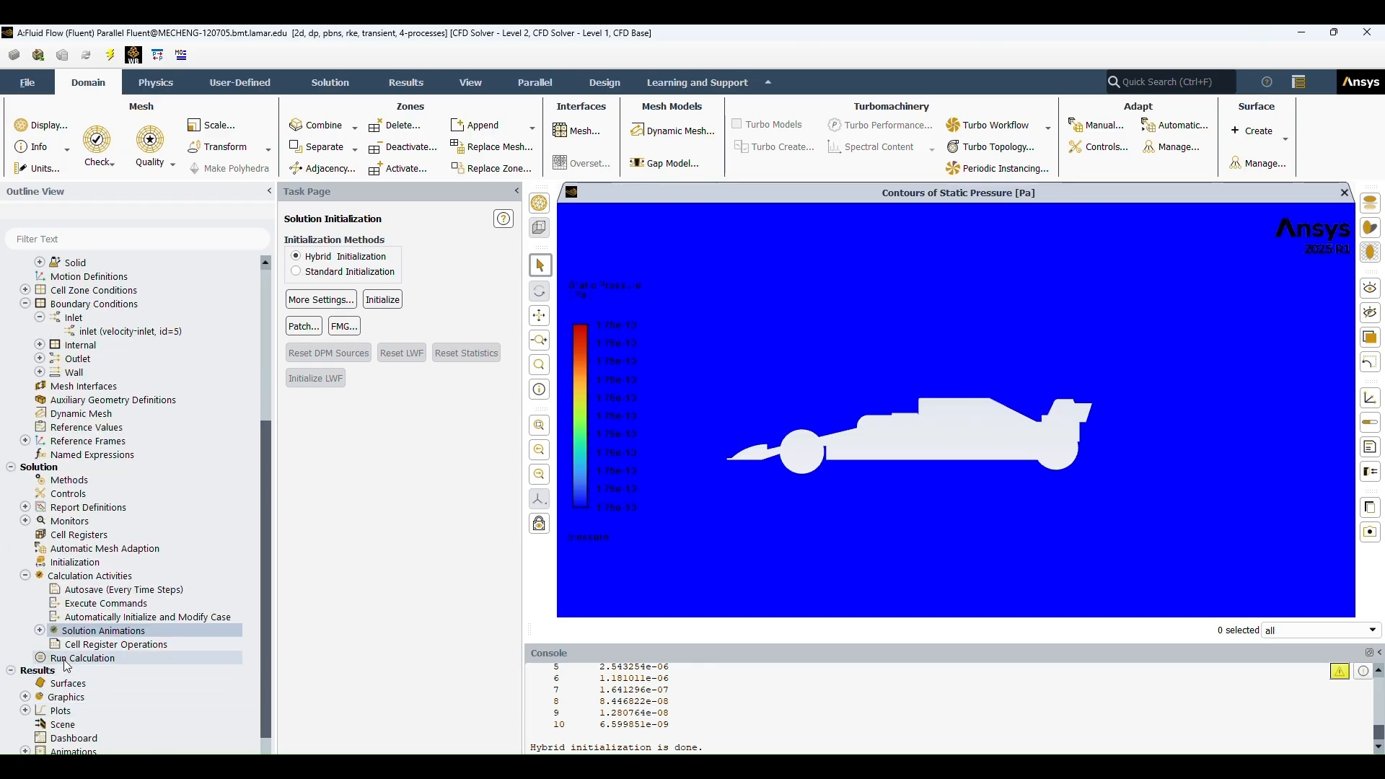
{"action": "left_click", "coordinate": [67, 660]}
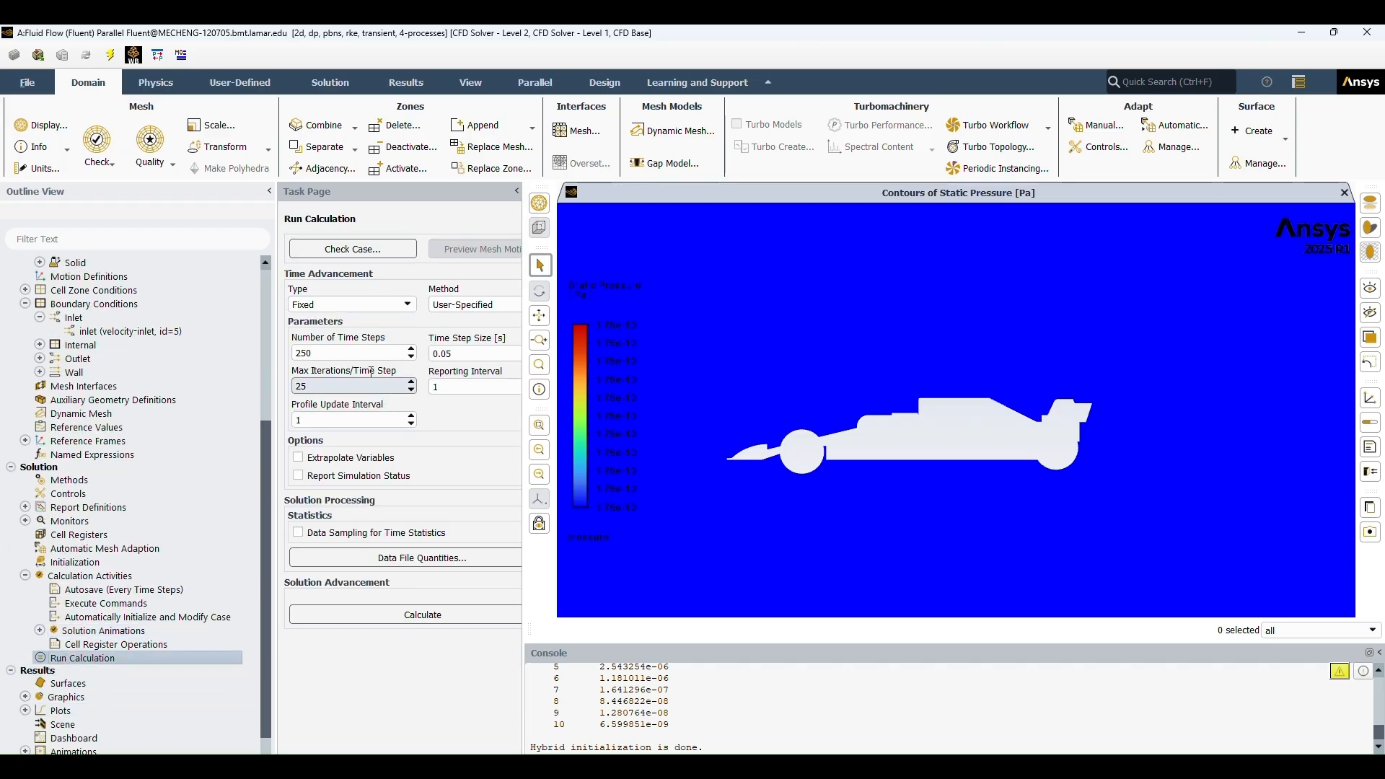
{"action": "double_click", "coordinate": [345, 355]}
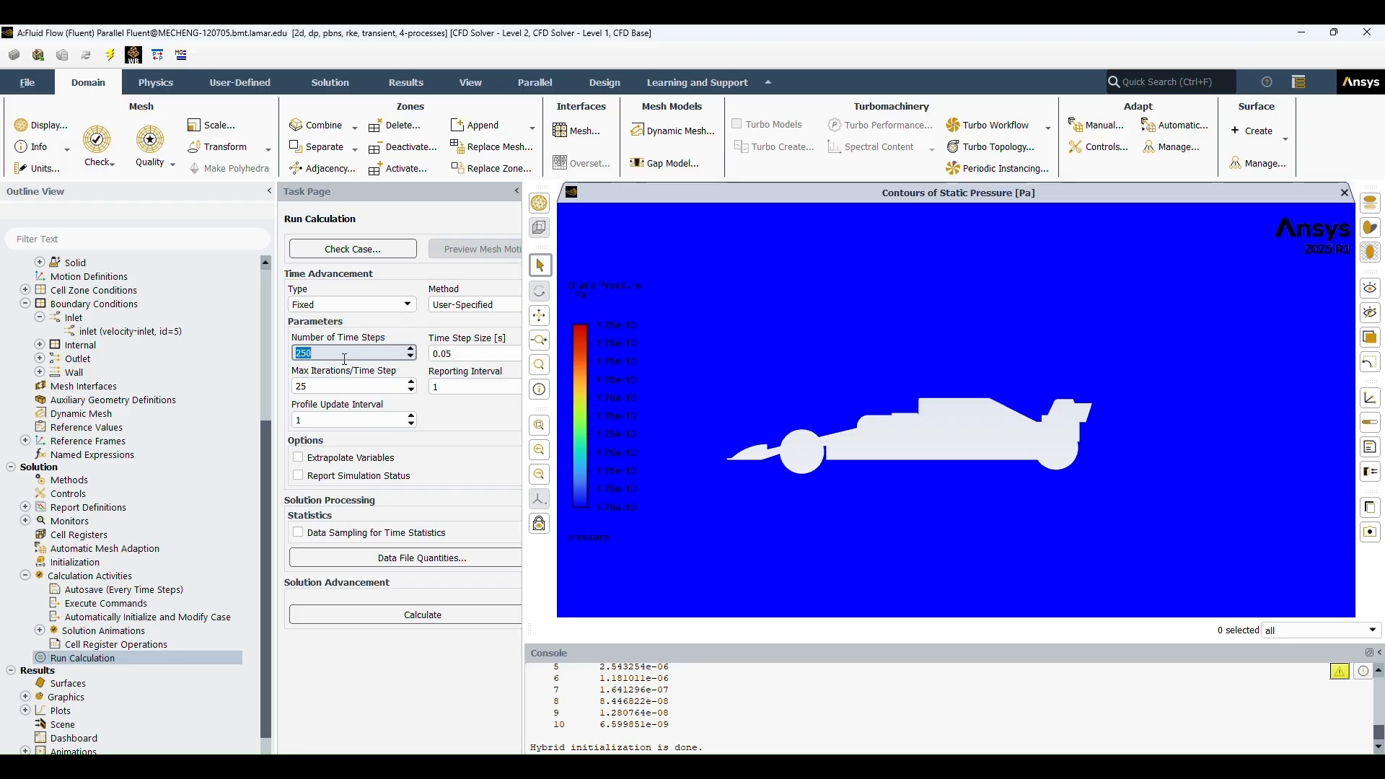
{"action": "type", "text": "300"}
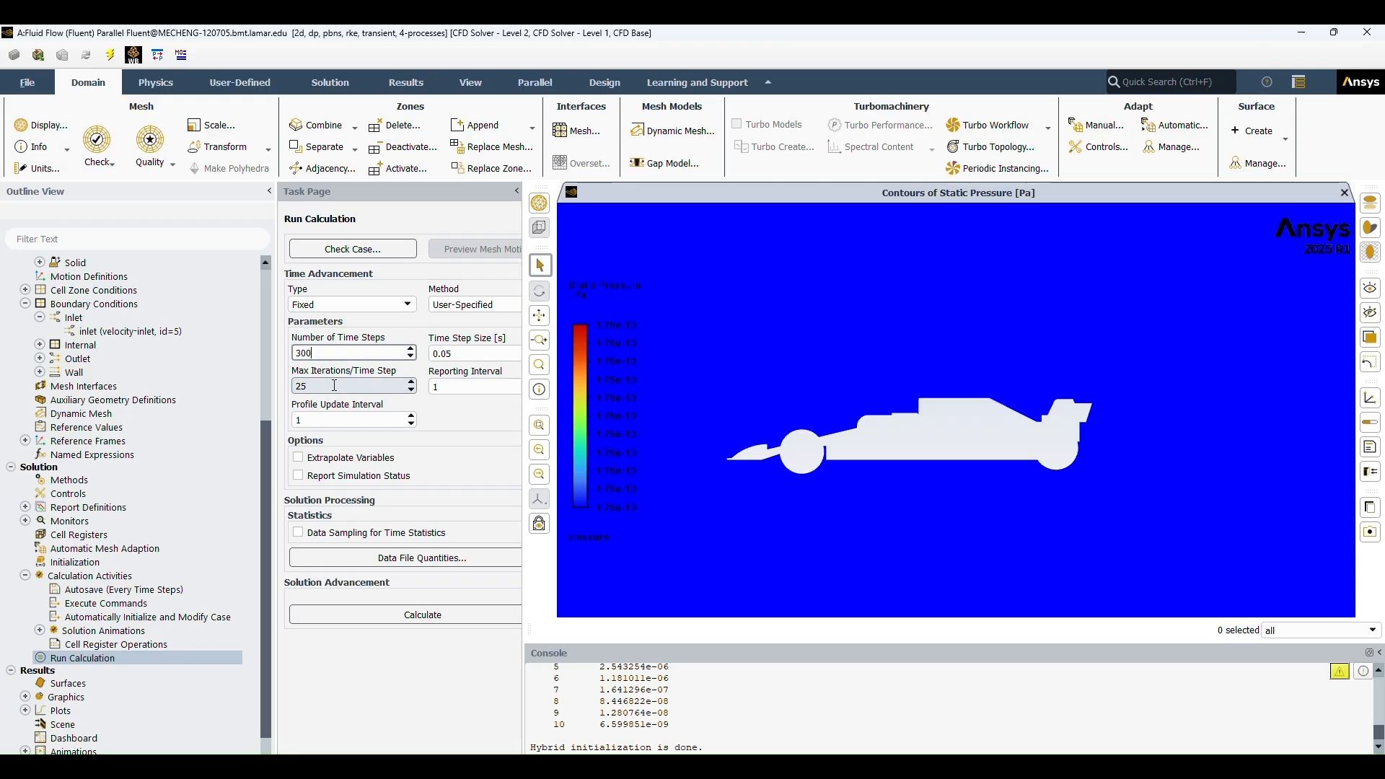
{"action": "double_click", "coordinate": [335, 386]}
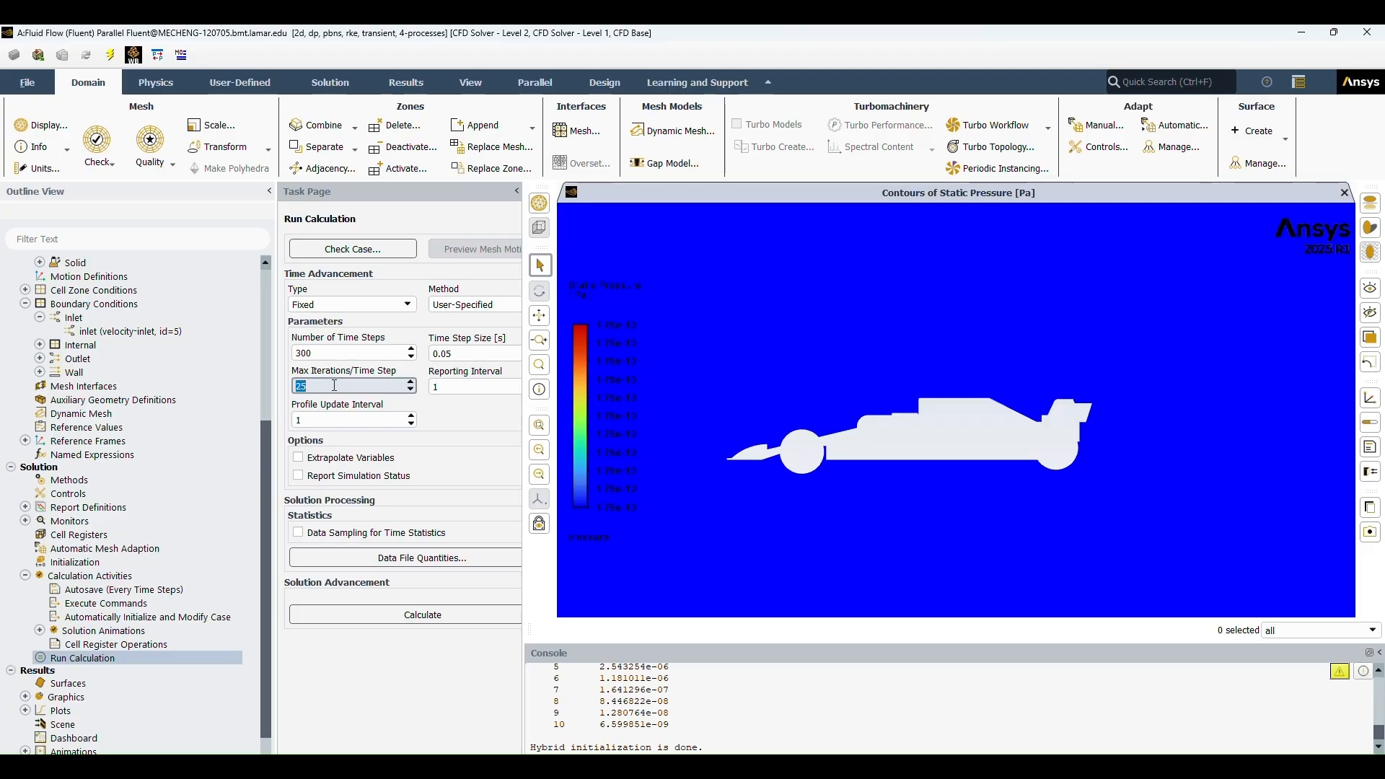
{"action": "type", "text": "40"}
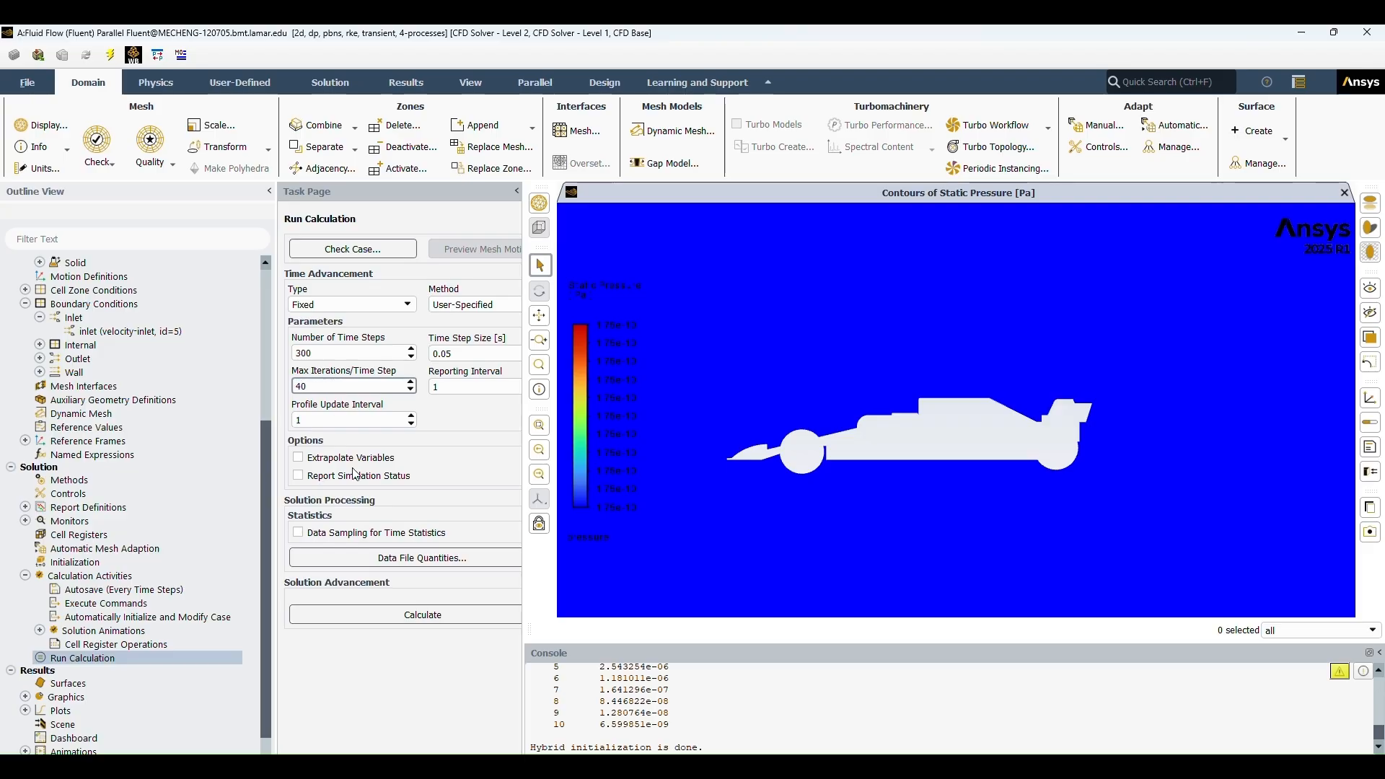
{"action": "left_click", "coordinate": [381, 617]}
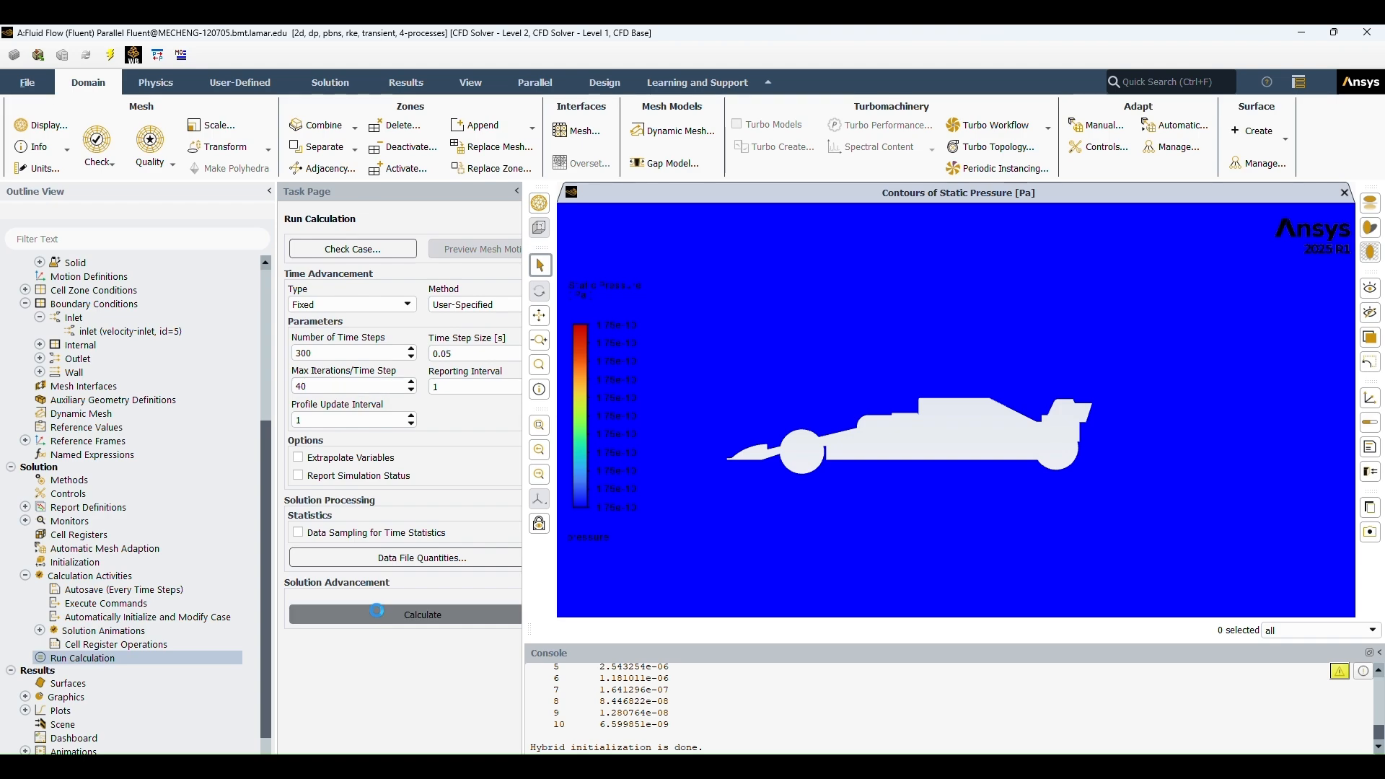
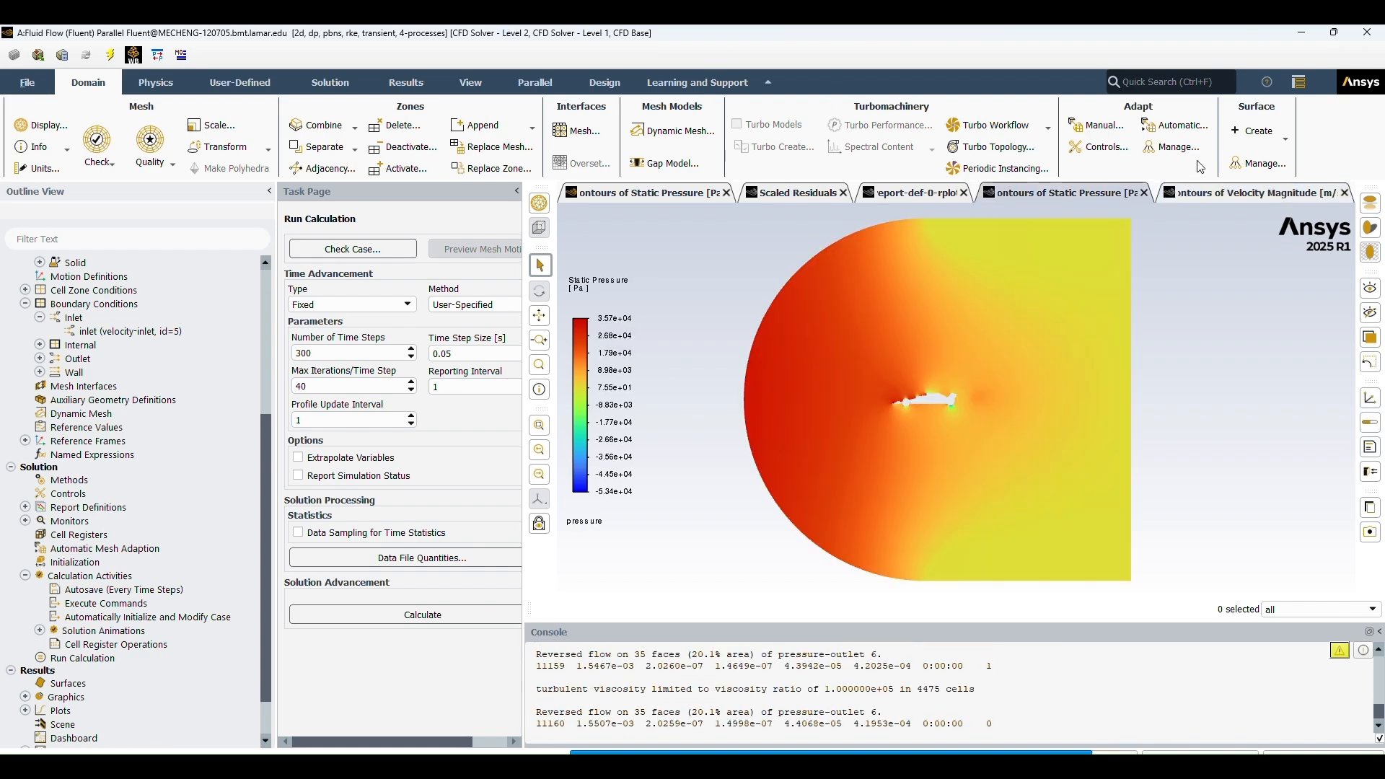
{"action": "left_click", "coordinate": [1232, 195]}
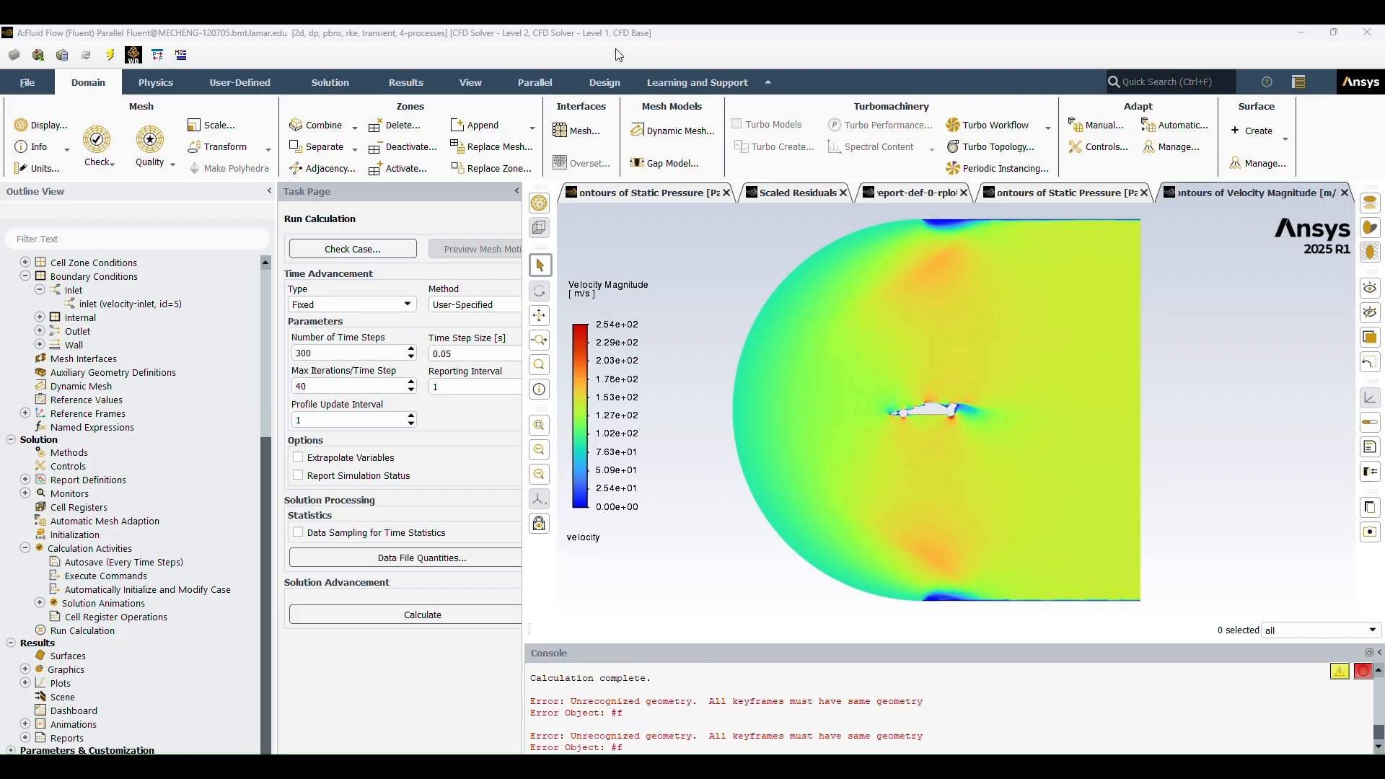
Open the results animation playback, select the velocity-contour sequence, and set its write format to Video File
{"action": "left_click", "coordinate": [25, 724]}
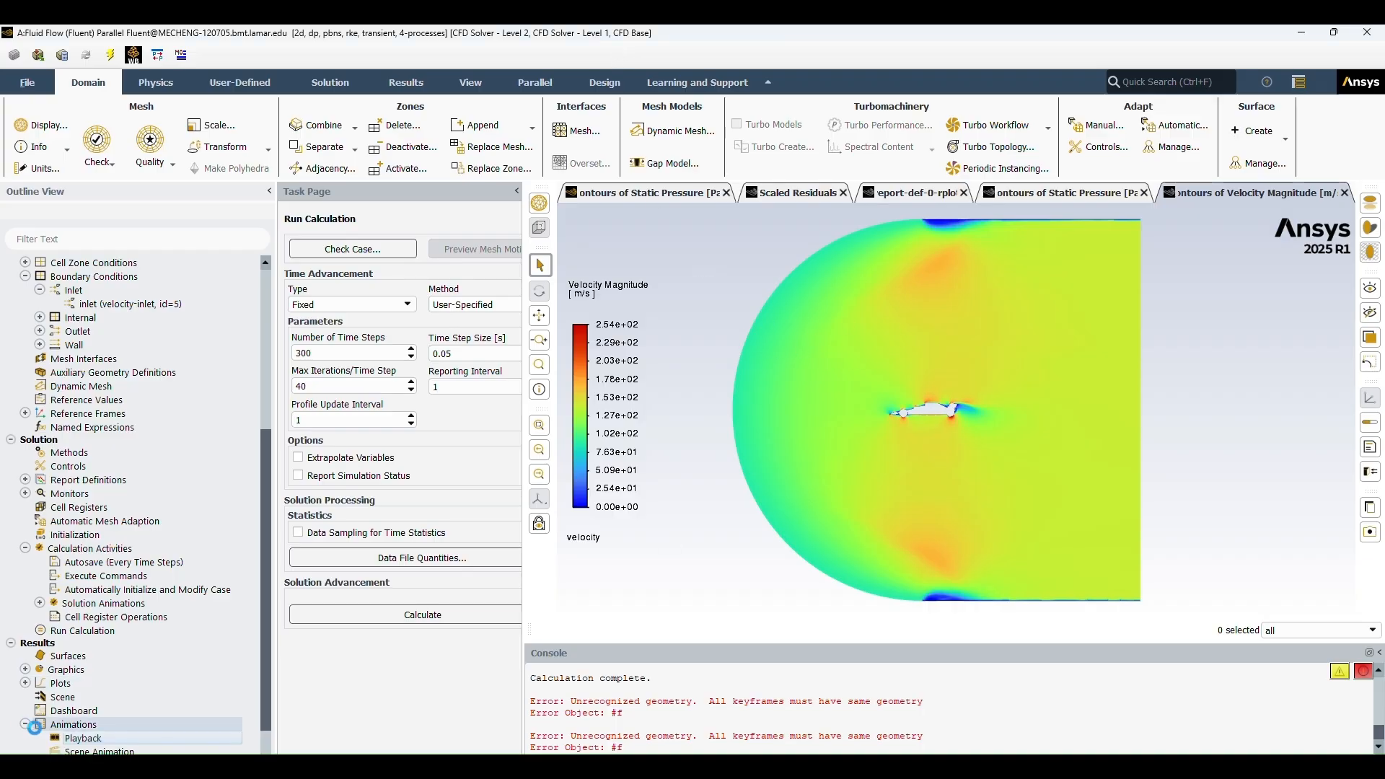
{"action": "double_click", "coordinate": [70, 740]}
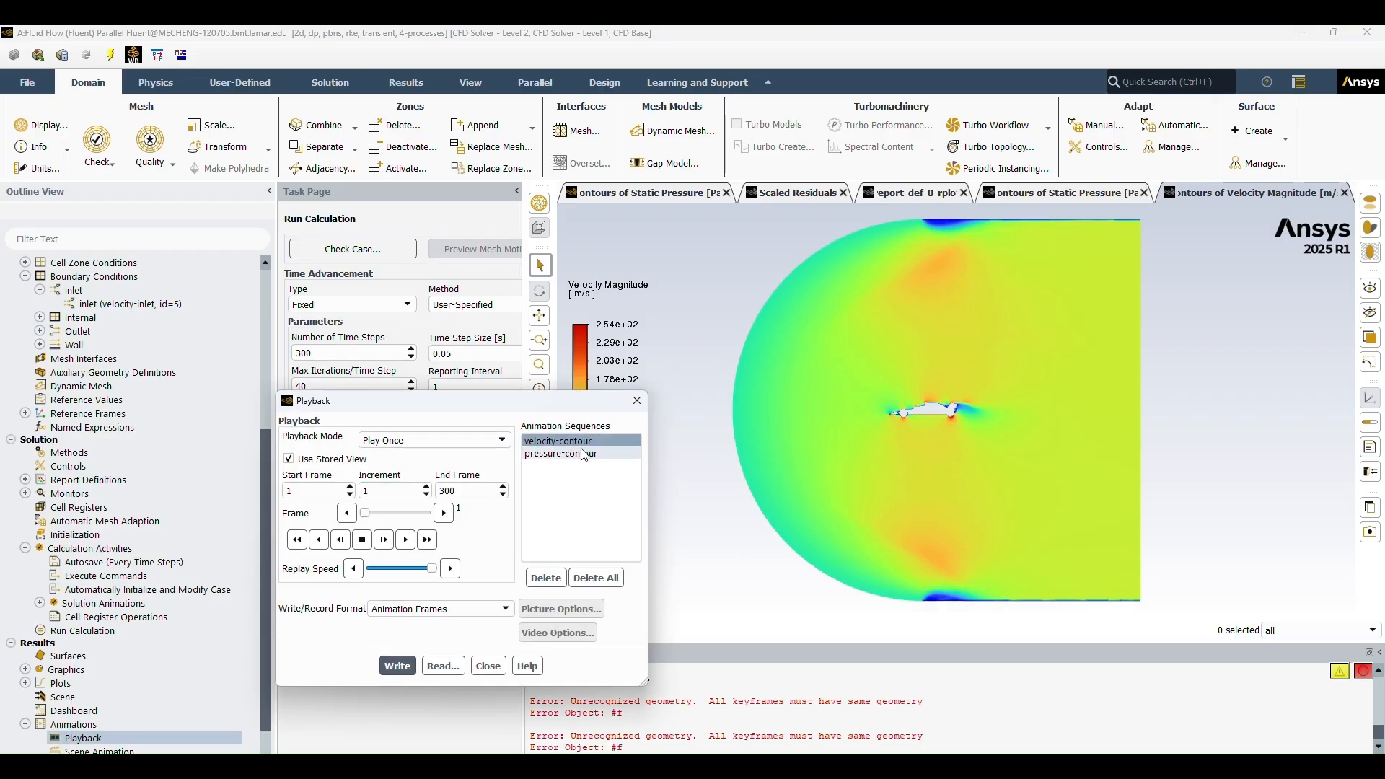
{"action": "left_click", "coordinate": [539, 442]}
{"action": "left_click", "coordinate": [445, 608]}
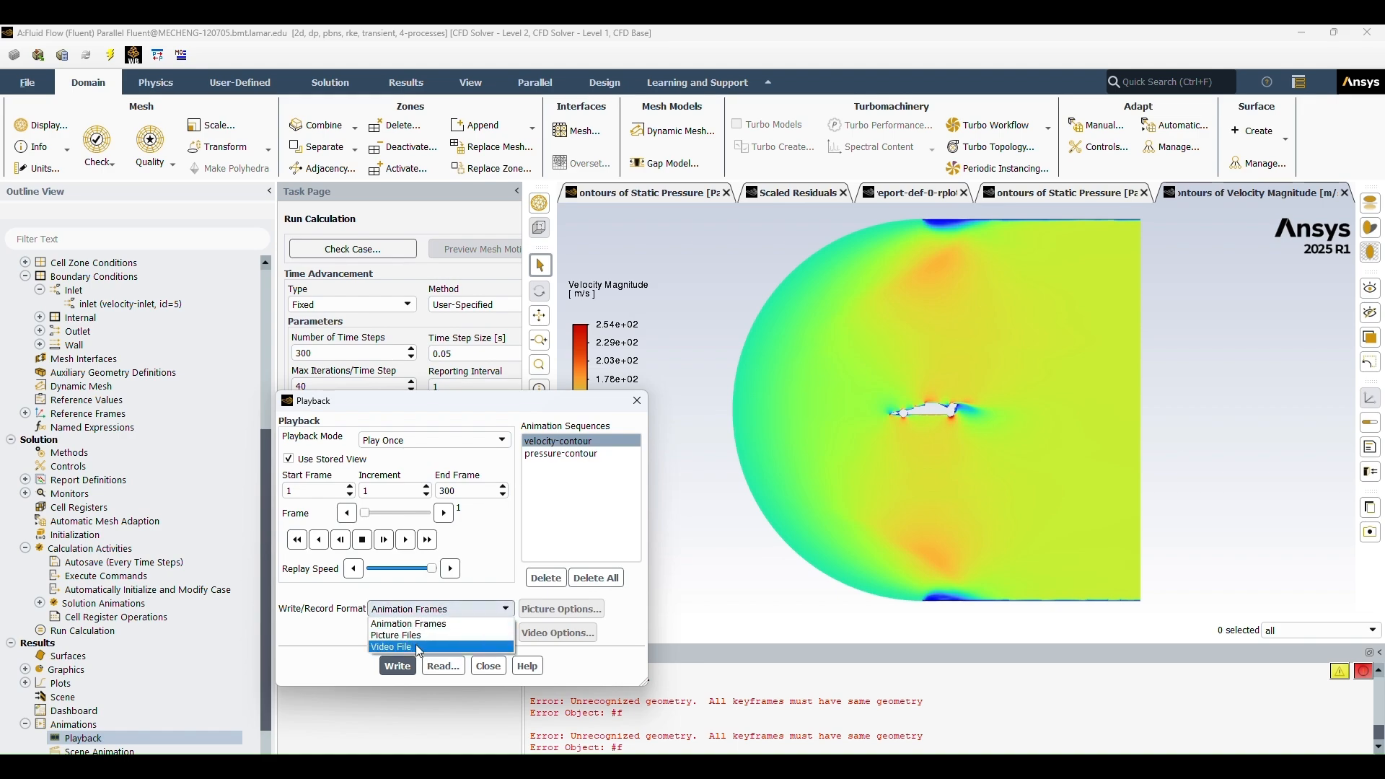
{"action": "left_click", "coordinate": [419, 647]}
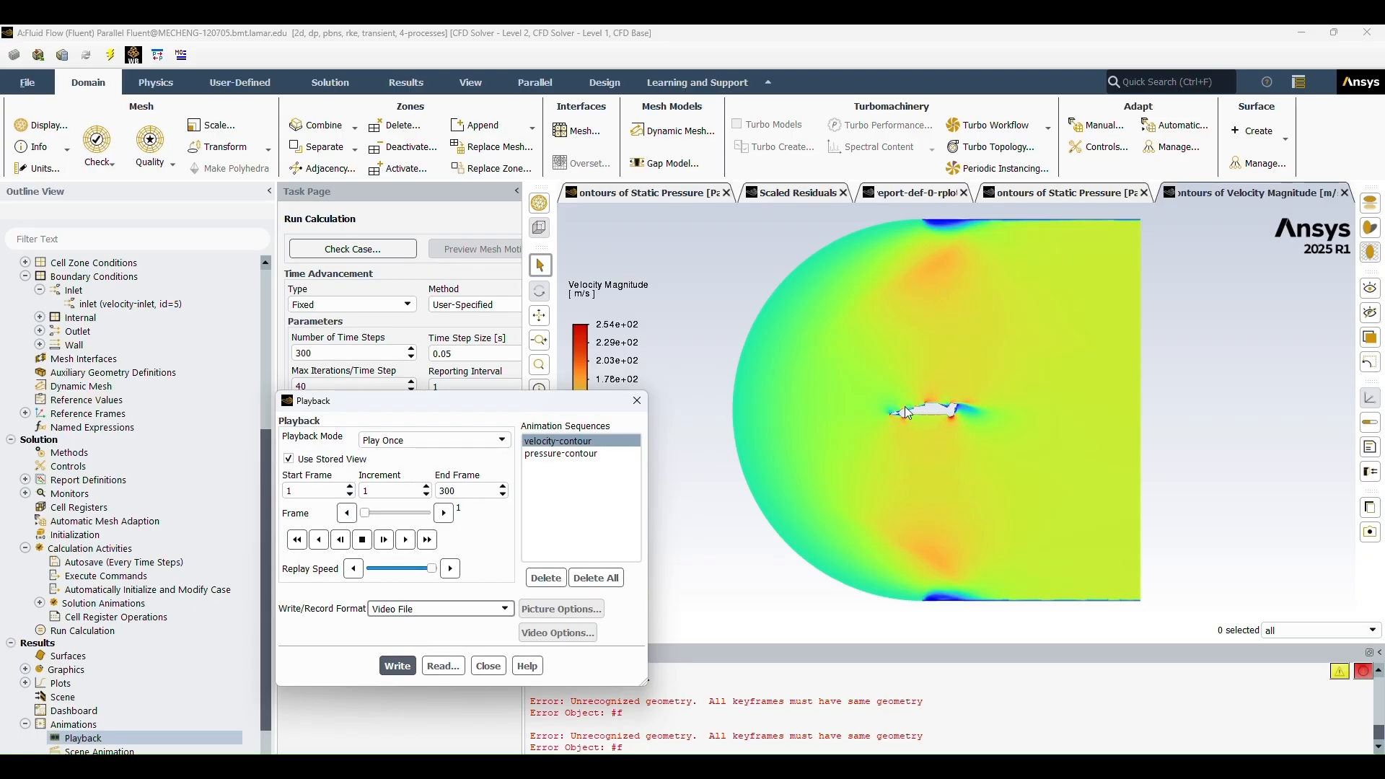
Disable the stored view for the velocity-contour animation, frame the car closely, and write frames 1 to 300 as a video file
{"action": "left_click", "coordinate": [290, 460]}
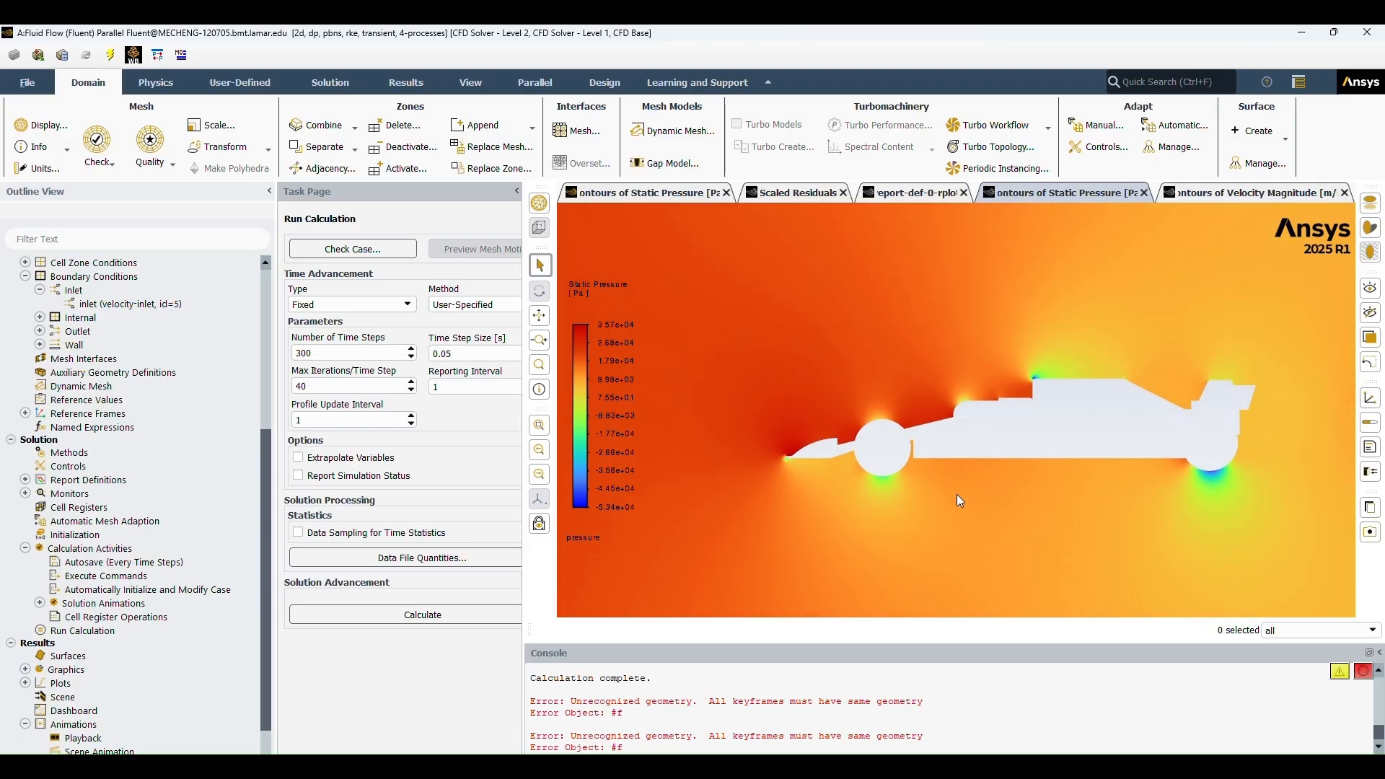
{"action": "double_click", "coordinate": [70, 743]}
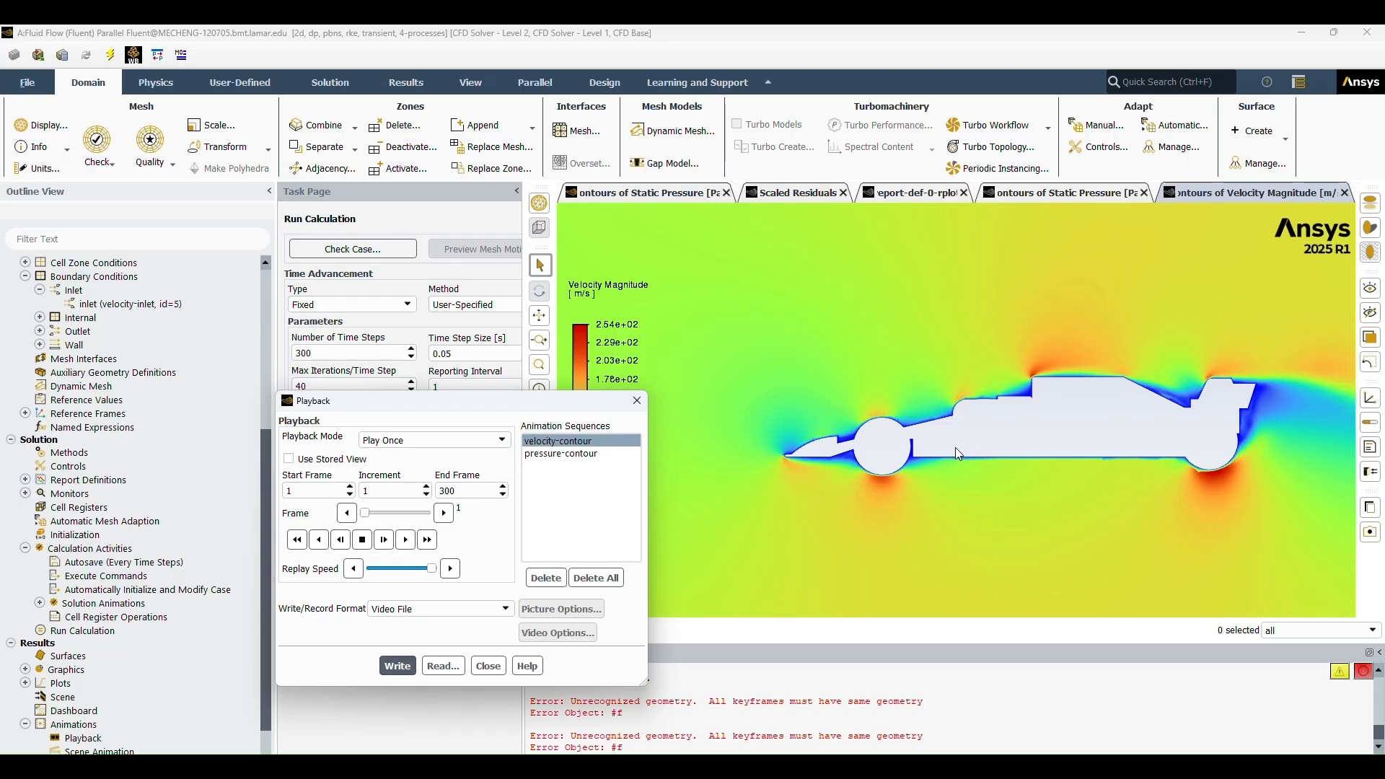
{"action": "left_click", "coordinate": [397, 667]}
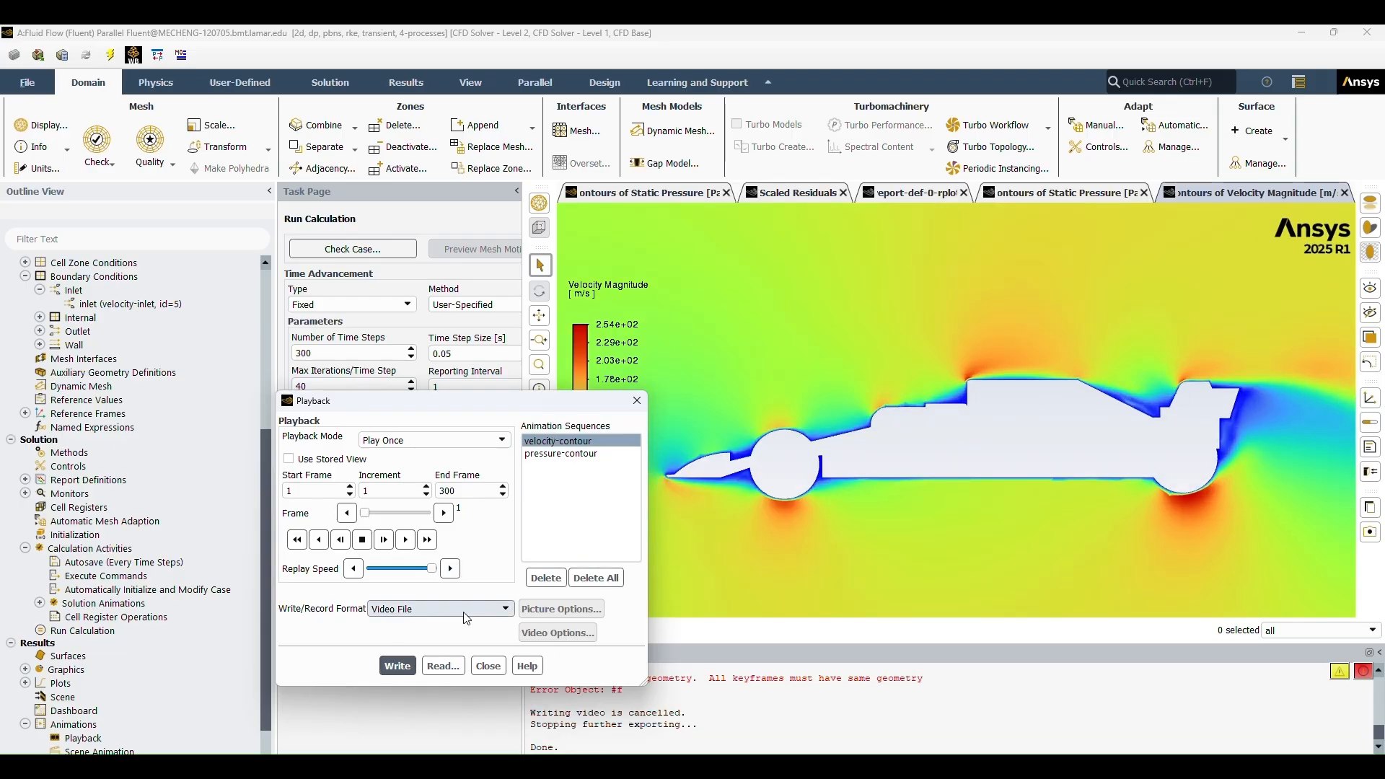
{"action": "left_click", "coordinate": [399, 667]}
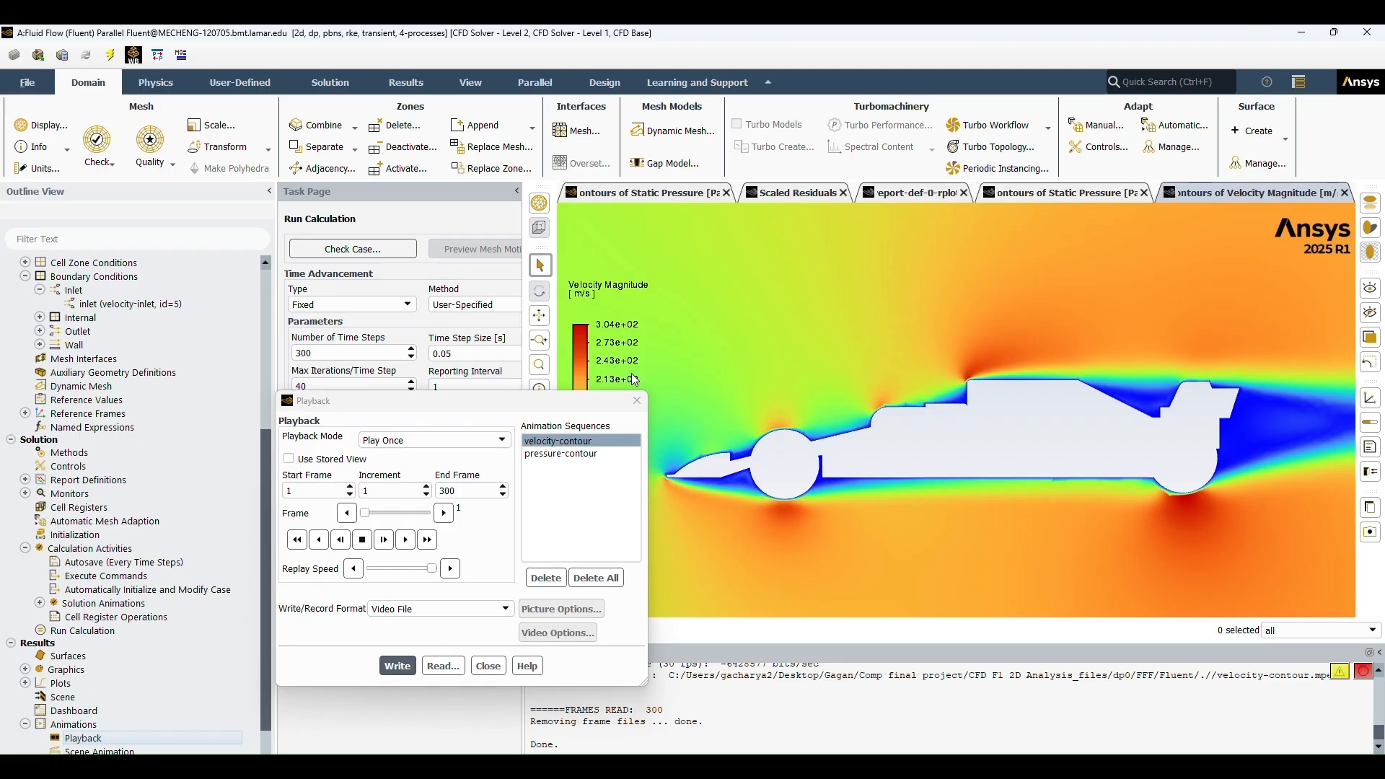
Write the pressure-contour animation sequence, frames 1 to 300, as a video file with the whole car in view
{"action": "left_click", "coordinate": [549, 455]}
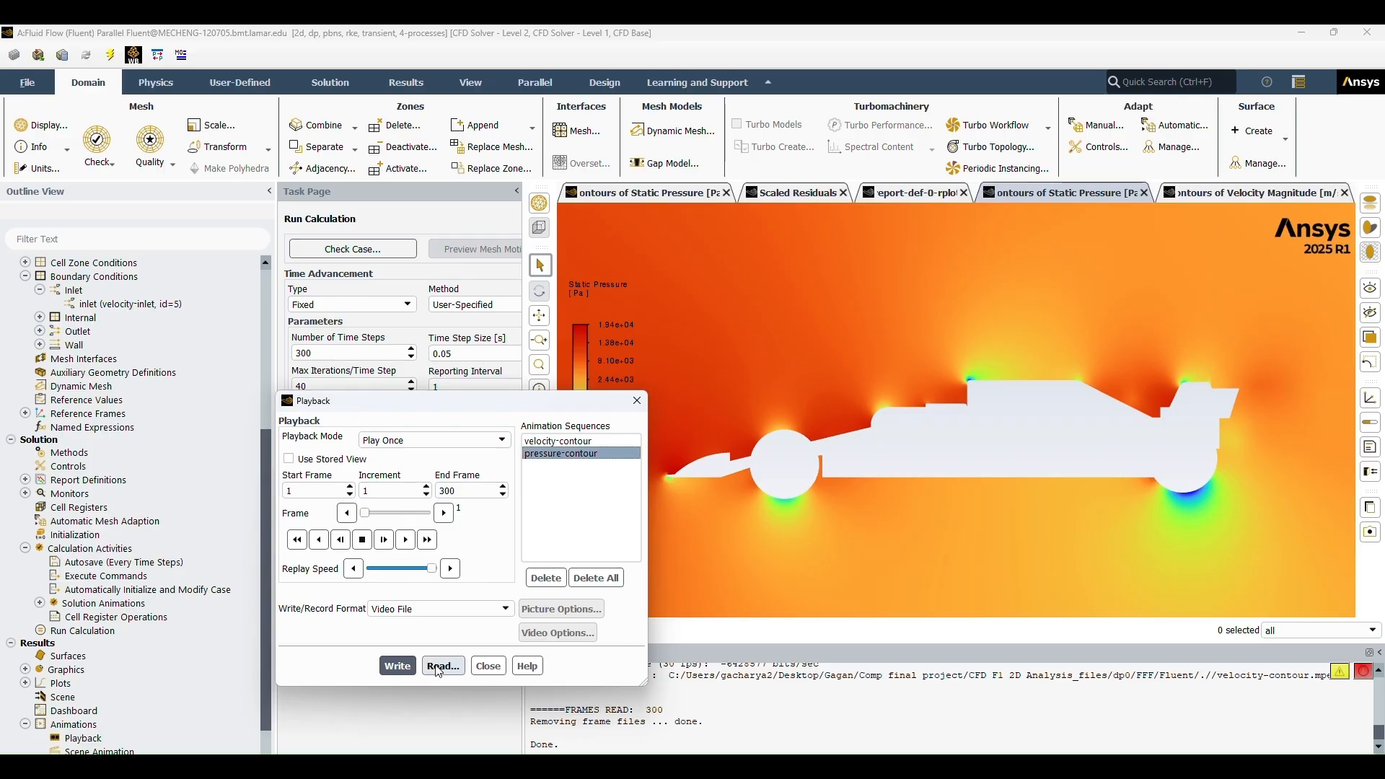
{"action": "scroll", "coordinate": [1000, 453], "scroll_direction": "down", "scroll_amount": 4}
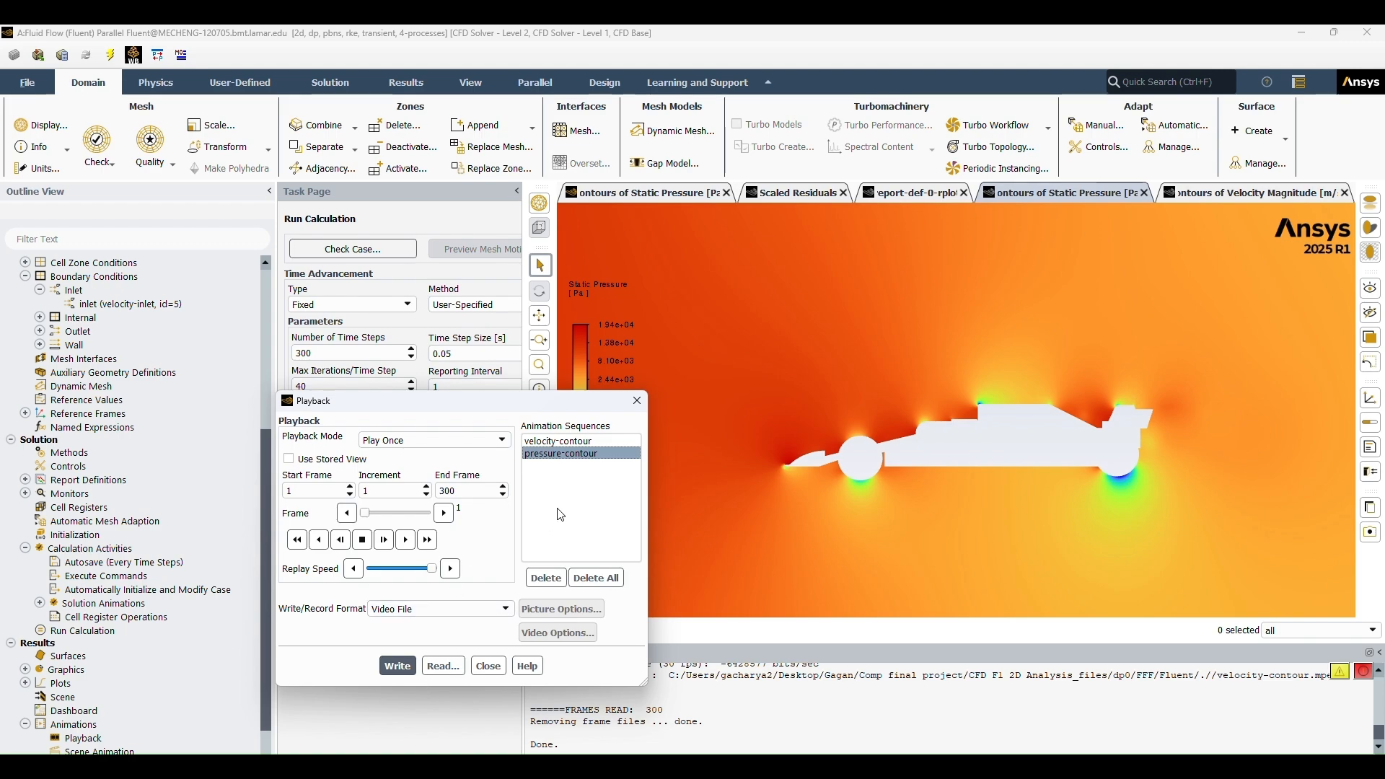
{"action": "left_click", "coordinate": [397, 665]}
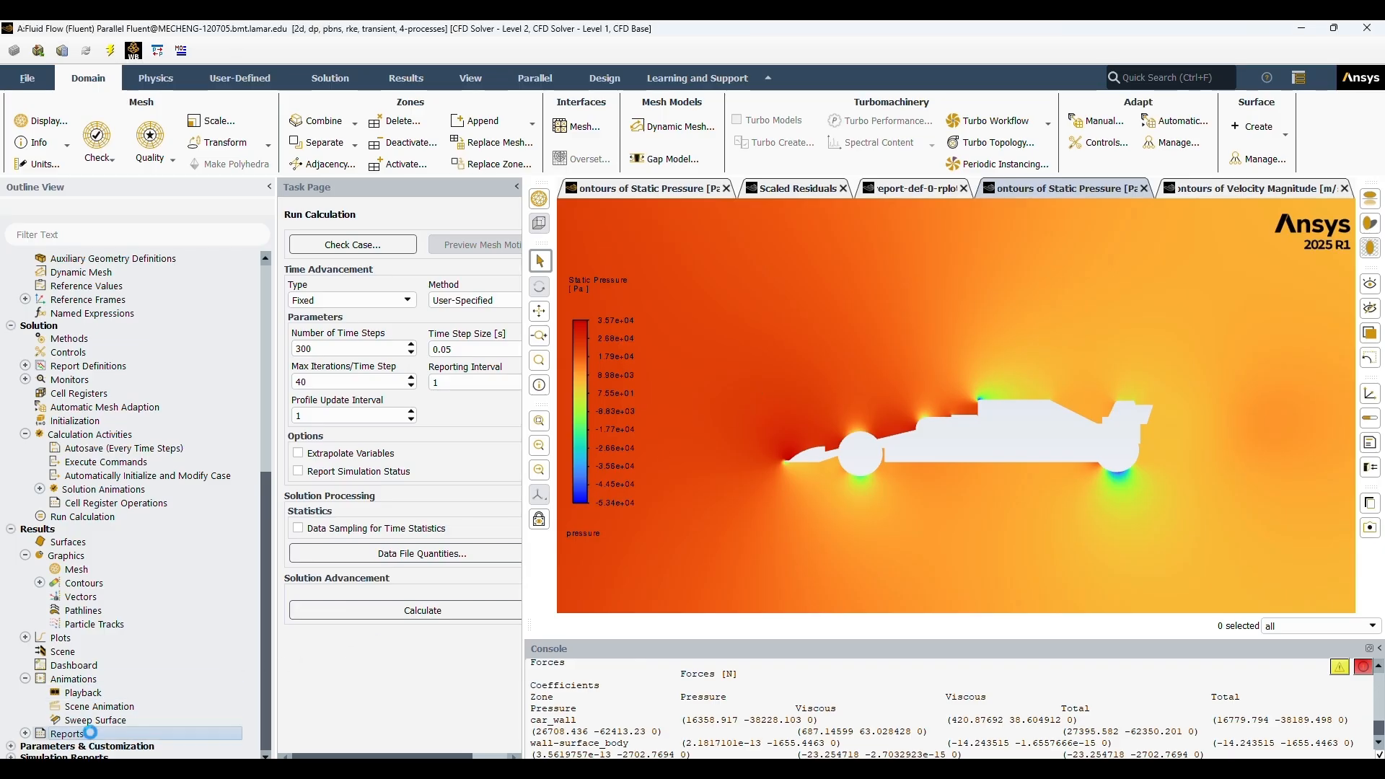
Look through the available result report types, including the Discrete Phase entries
{"action": "left_click", "coordinate": [24, 733]}
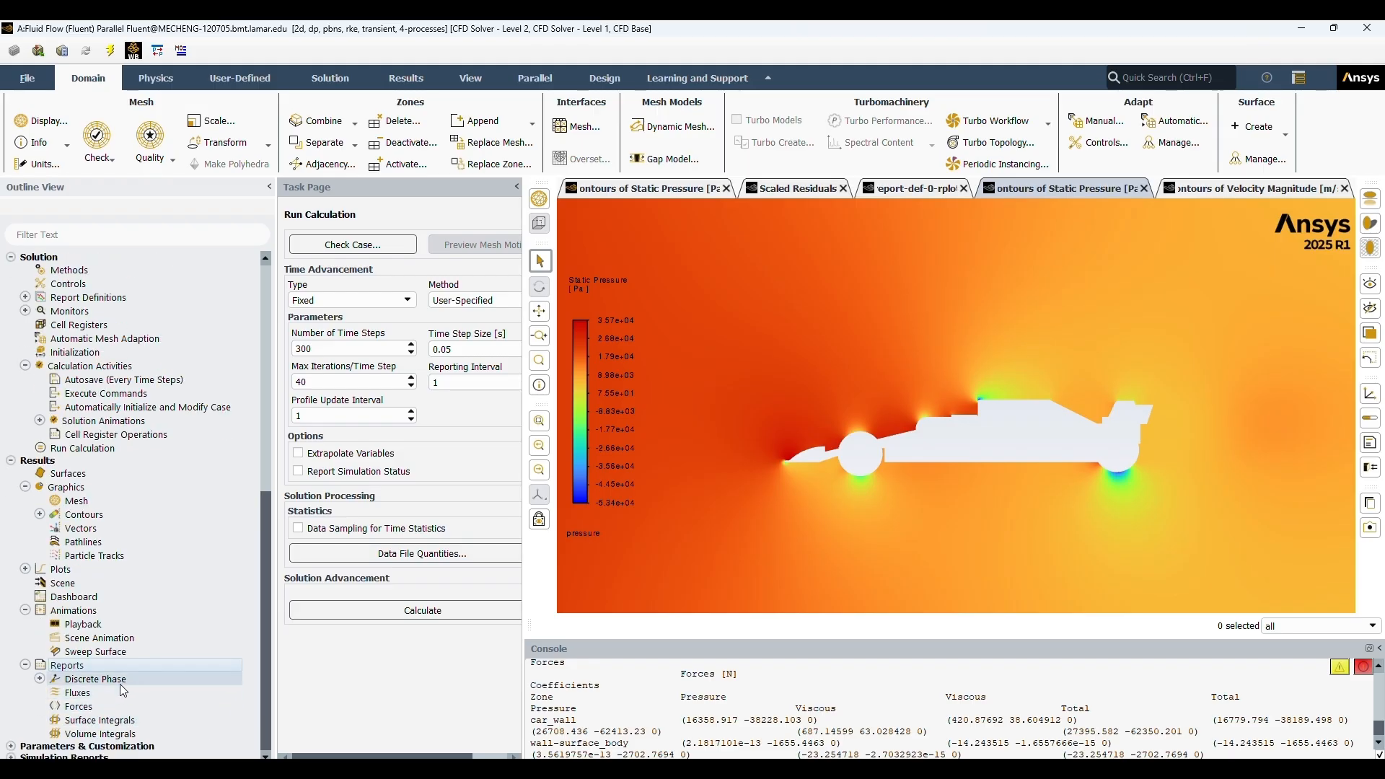
{"action": "left_click", "coordinate": [124, 680]}
{"action": "double_click", "coordinate": [124, 680]}
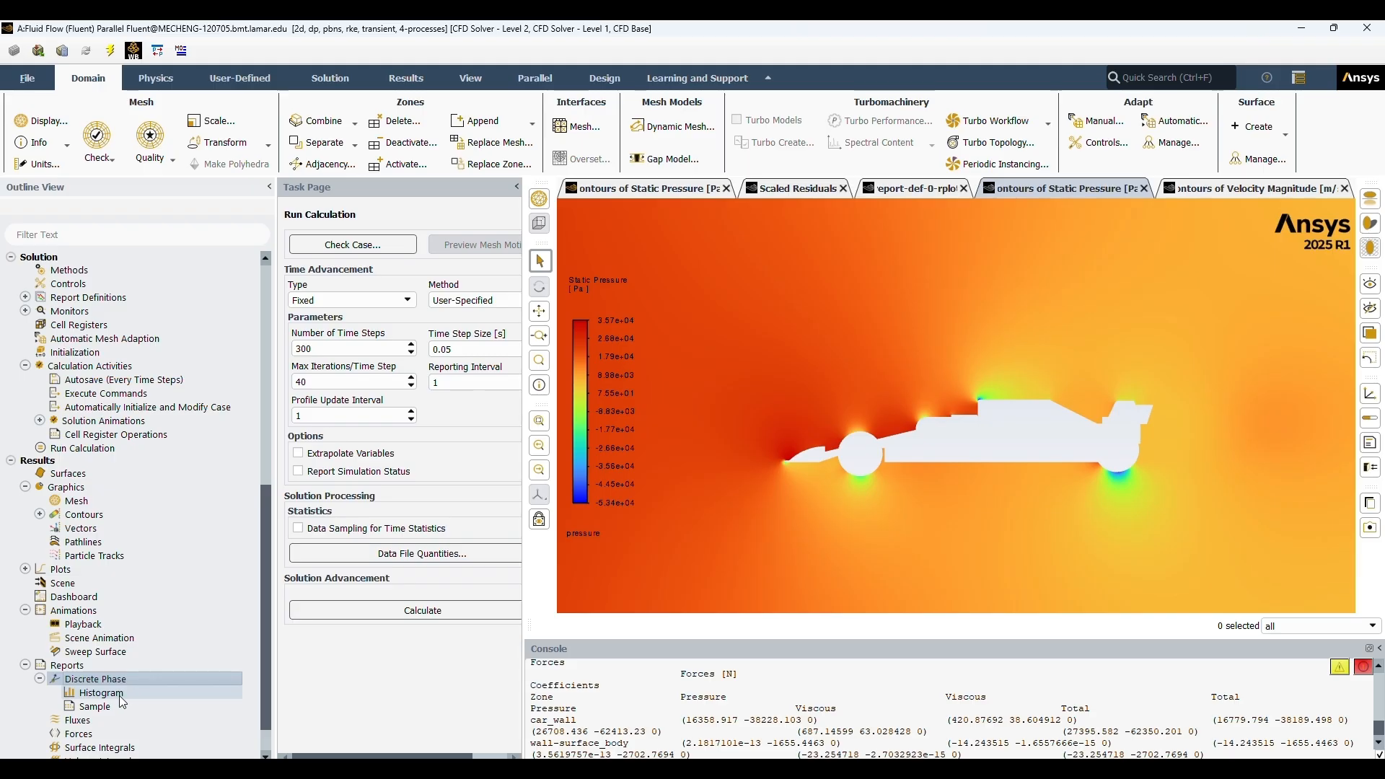
{"action": "left_click", "coordinate": [119, 694]}
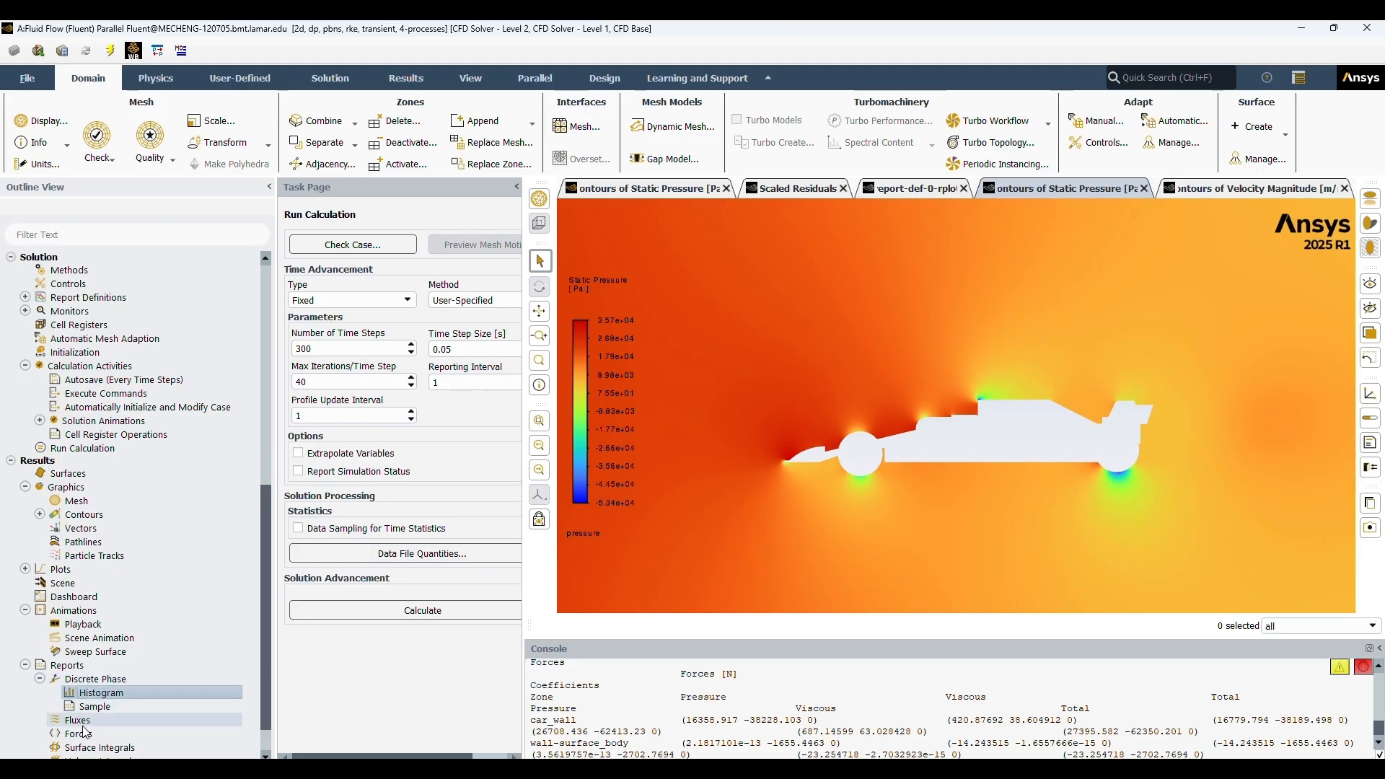
{"action": "left_click", "coordinate": [42, 678]}
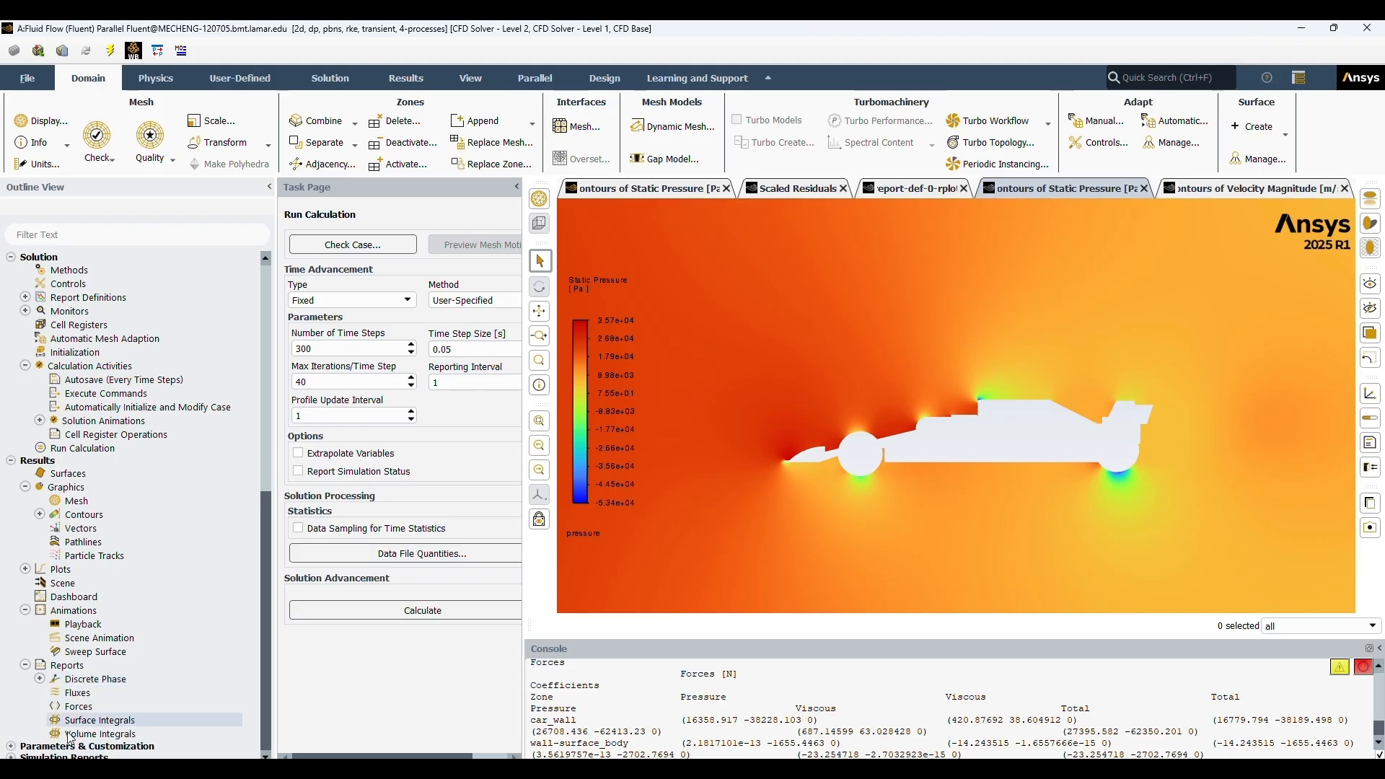
Print a force report for only the car_wall zone with direction vector X 1, Y 0
{"action": "double_click", "coordinate": [80, 707]}
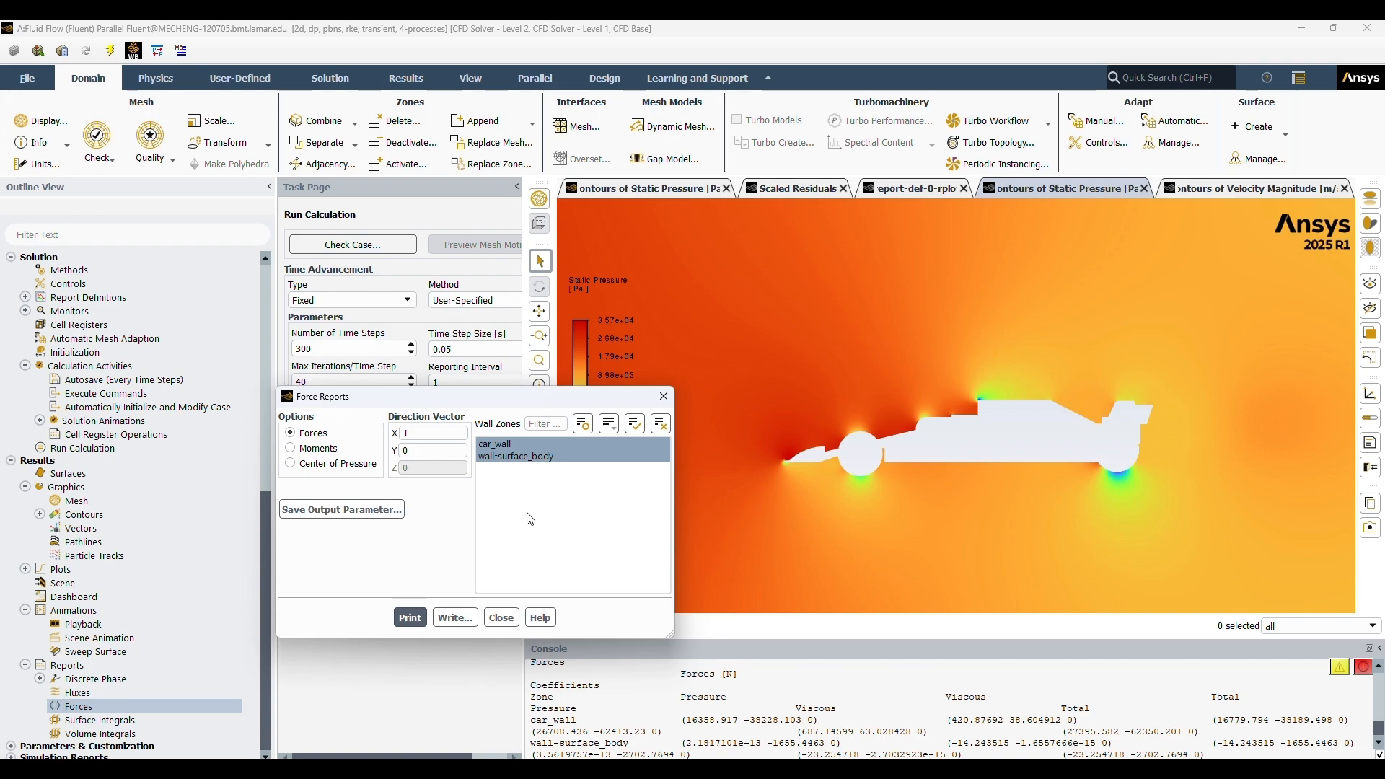
{"action": "left_click", "coordinate": [504, 443]}
{"action": "left_click", "coordinate": [515, 456]}
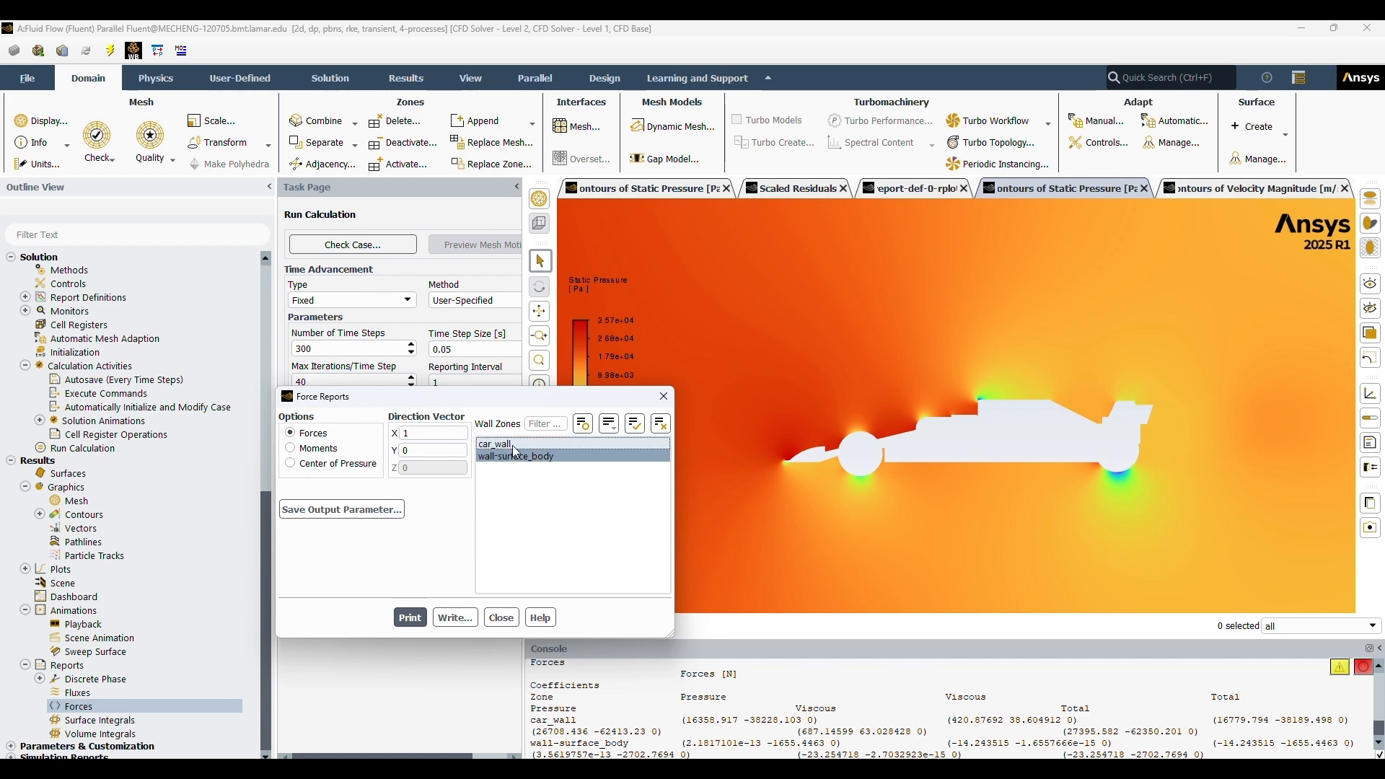
{"action": "left_click", "coordinate": [508, 444]}
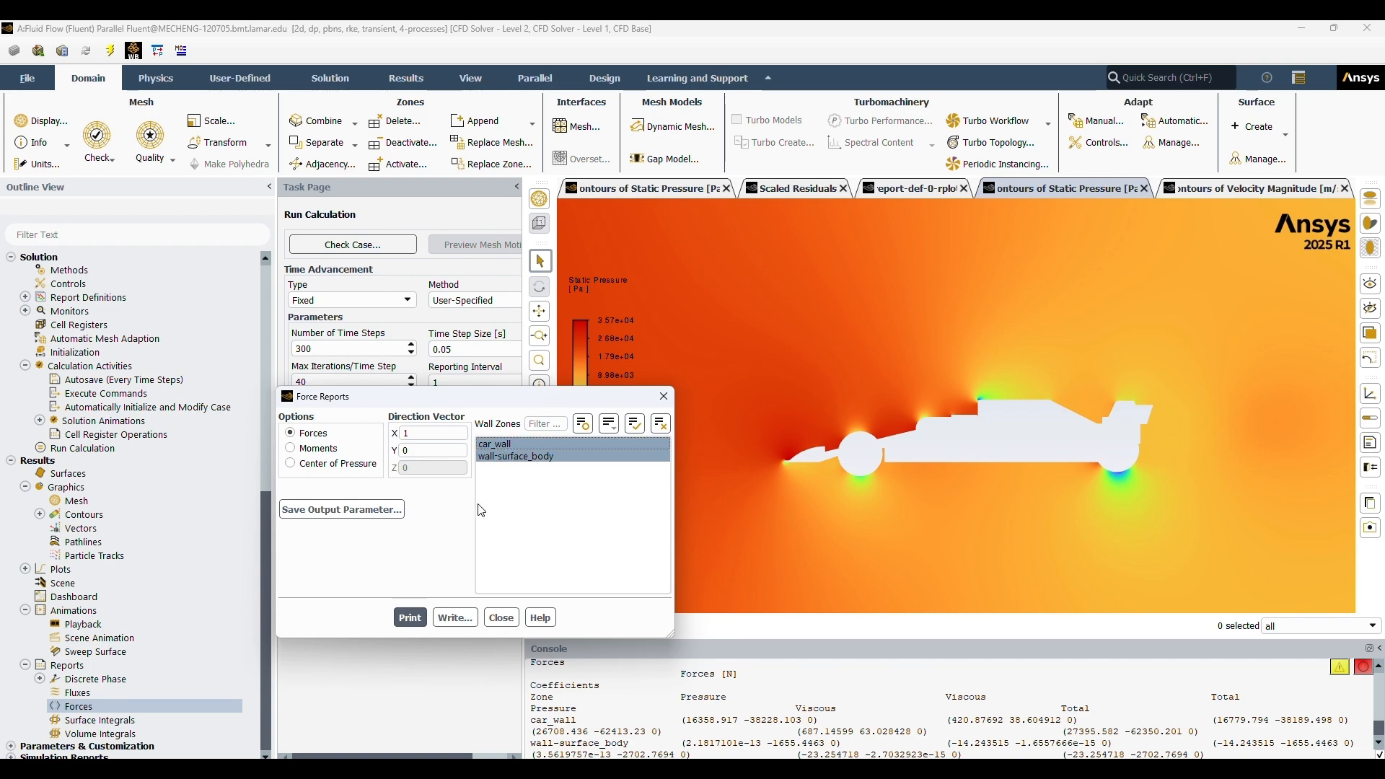
{"action": "left_click", "coordinate": [531, 462]}
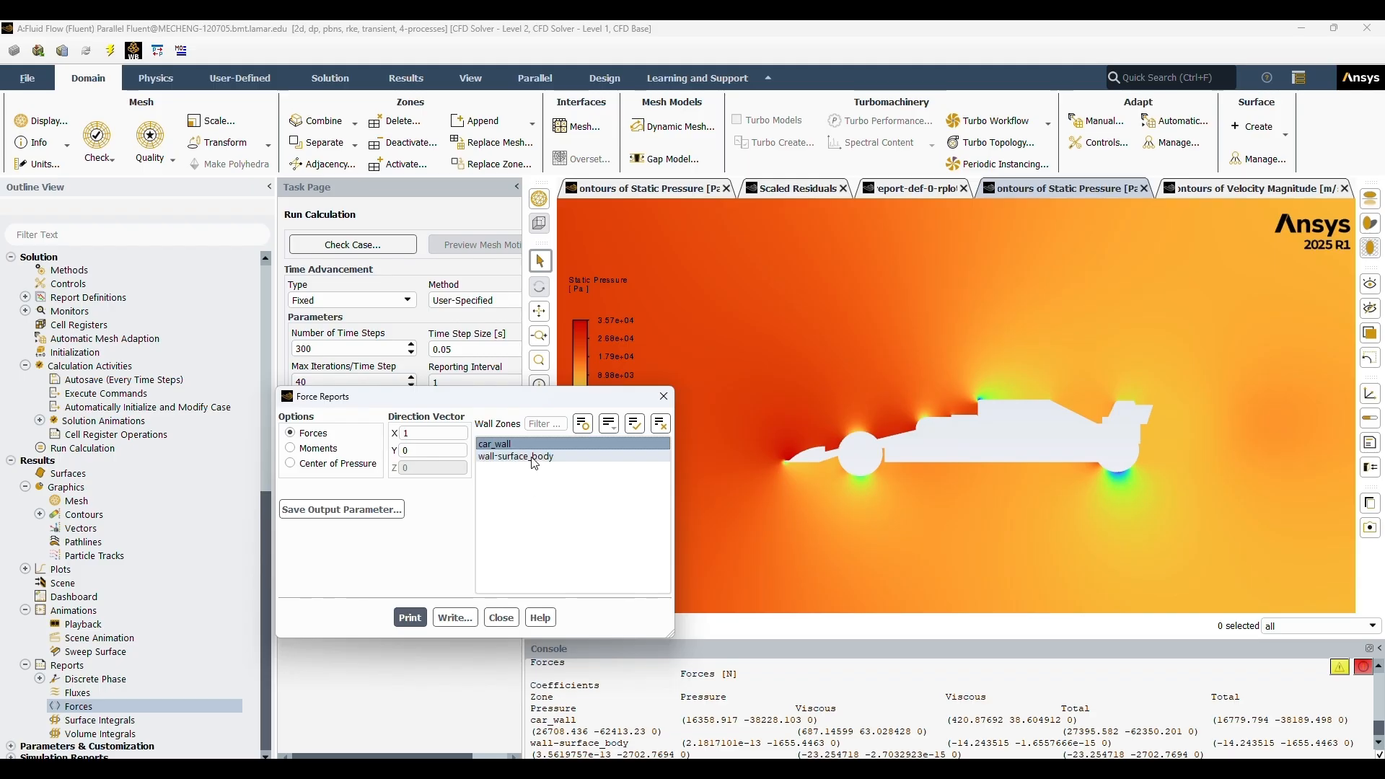
{"action": "left_click", "coordinate": [534, 463]}
{"action": "left_click", "coordinate": [606, 444]}
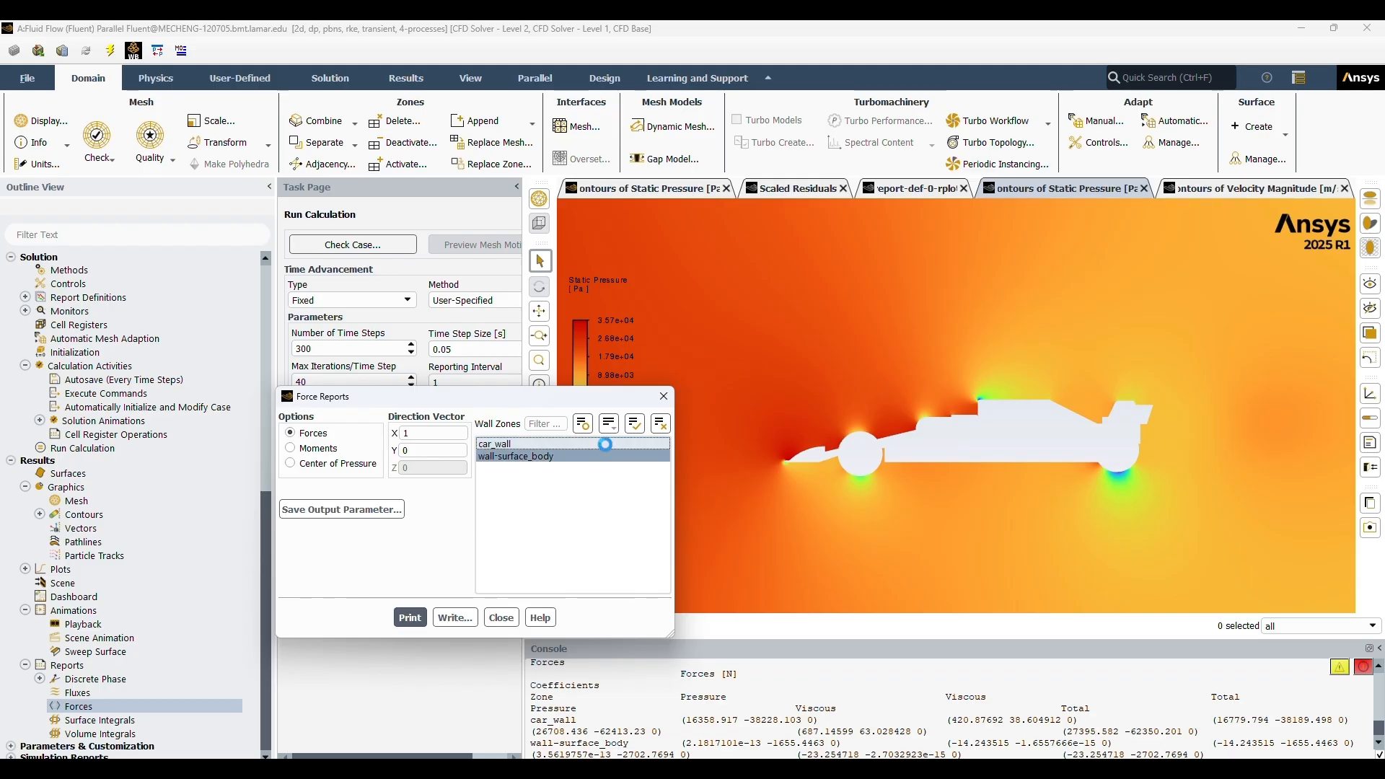
{"action": "left_click", "coordinate": [518, 456]}
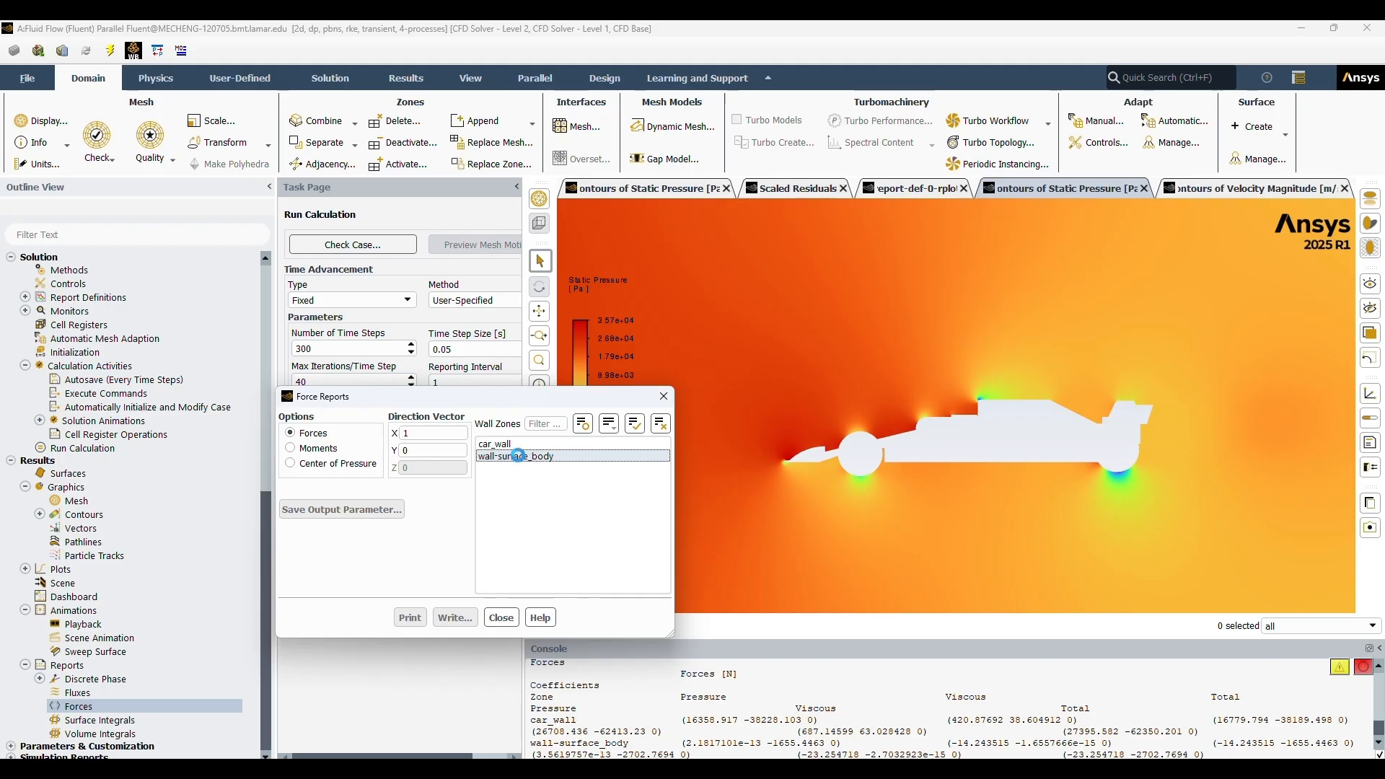
{"action": "left_click", "coordinate": [502, 445]}
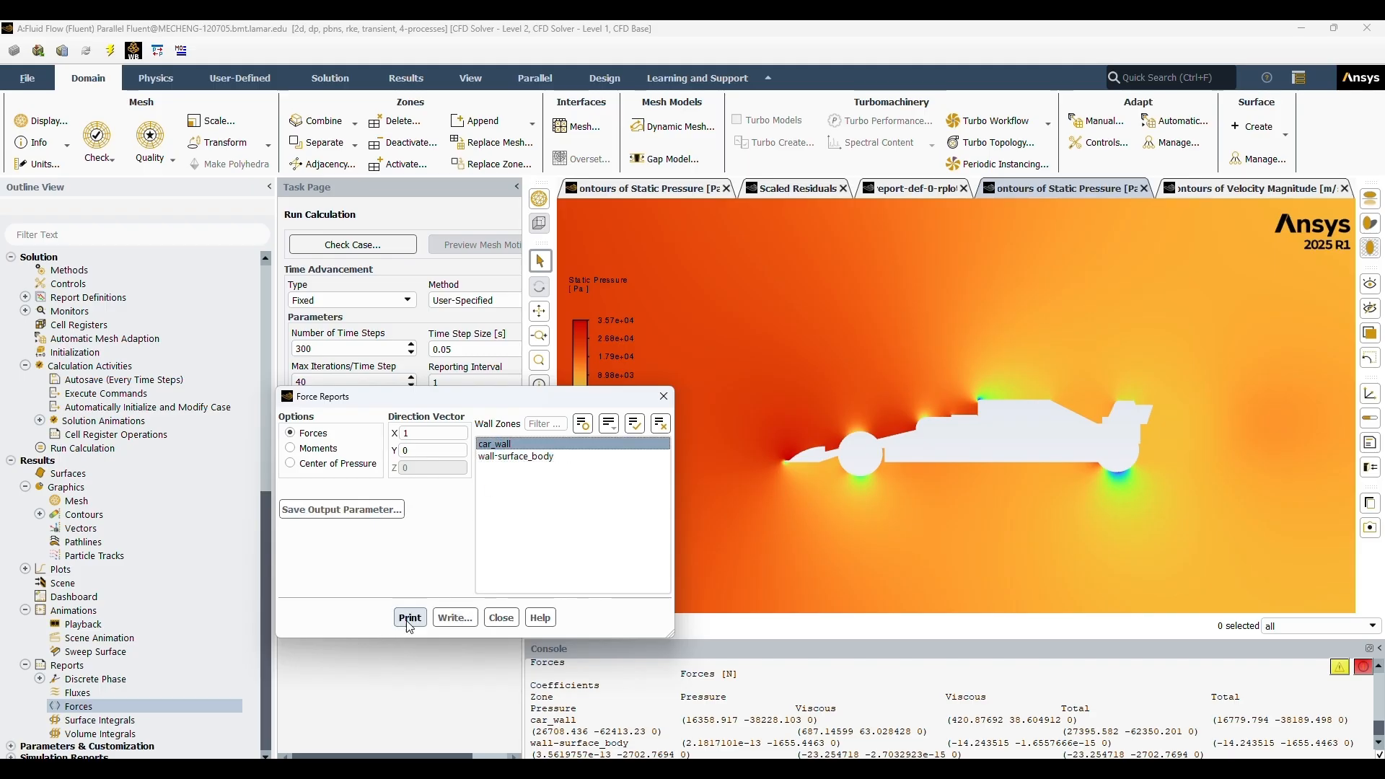
{"action": "left_click", "coordinate": [410, 620]}
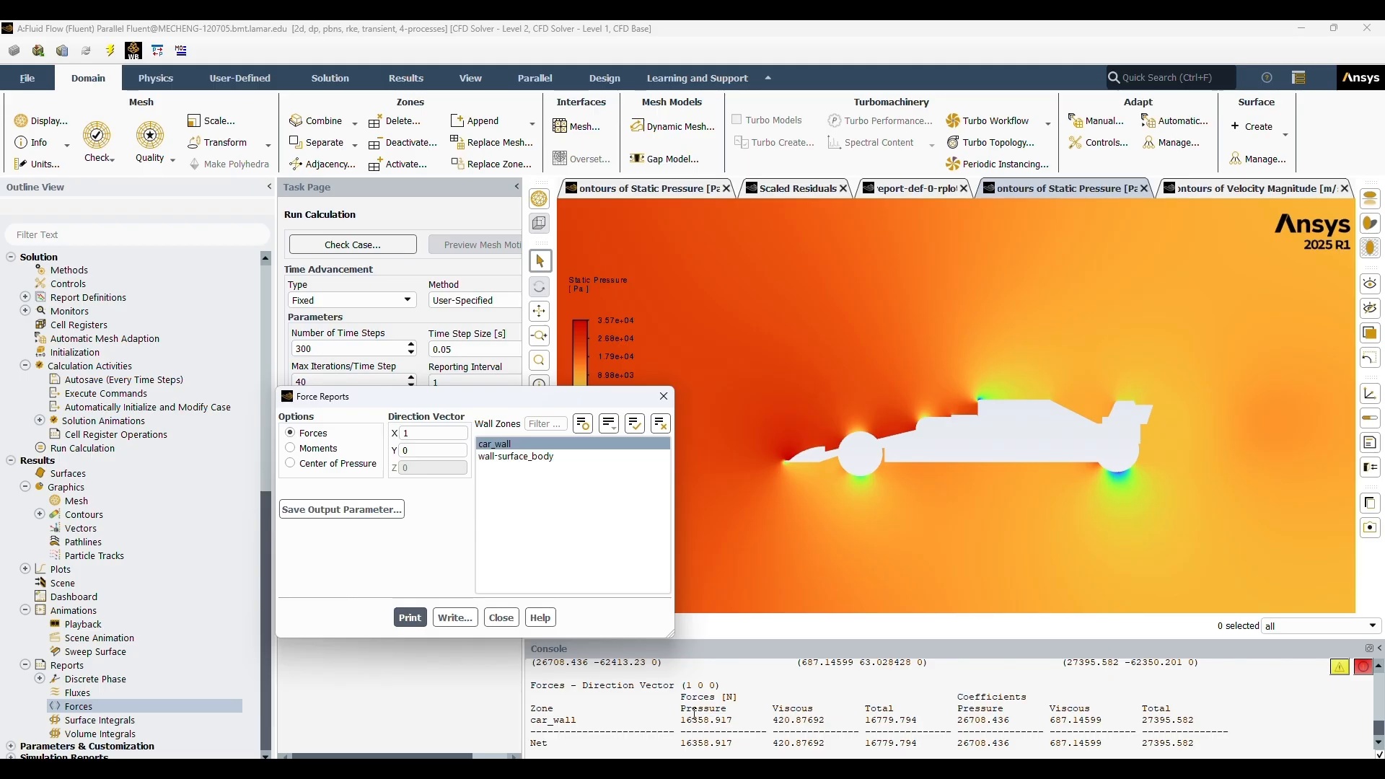
Examine the printed pressure, viscous and total forces and coefficients for car_wall, and close the force report
{"action": "left_click_drag", "start_coordinate": [532, 710], "coordinate": [676, 704]}
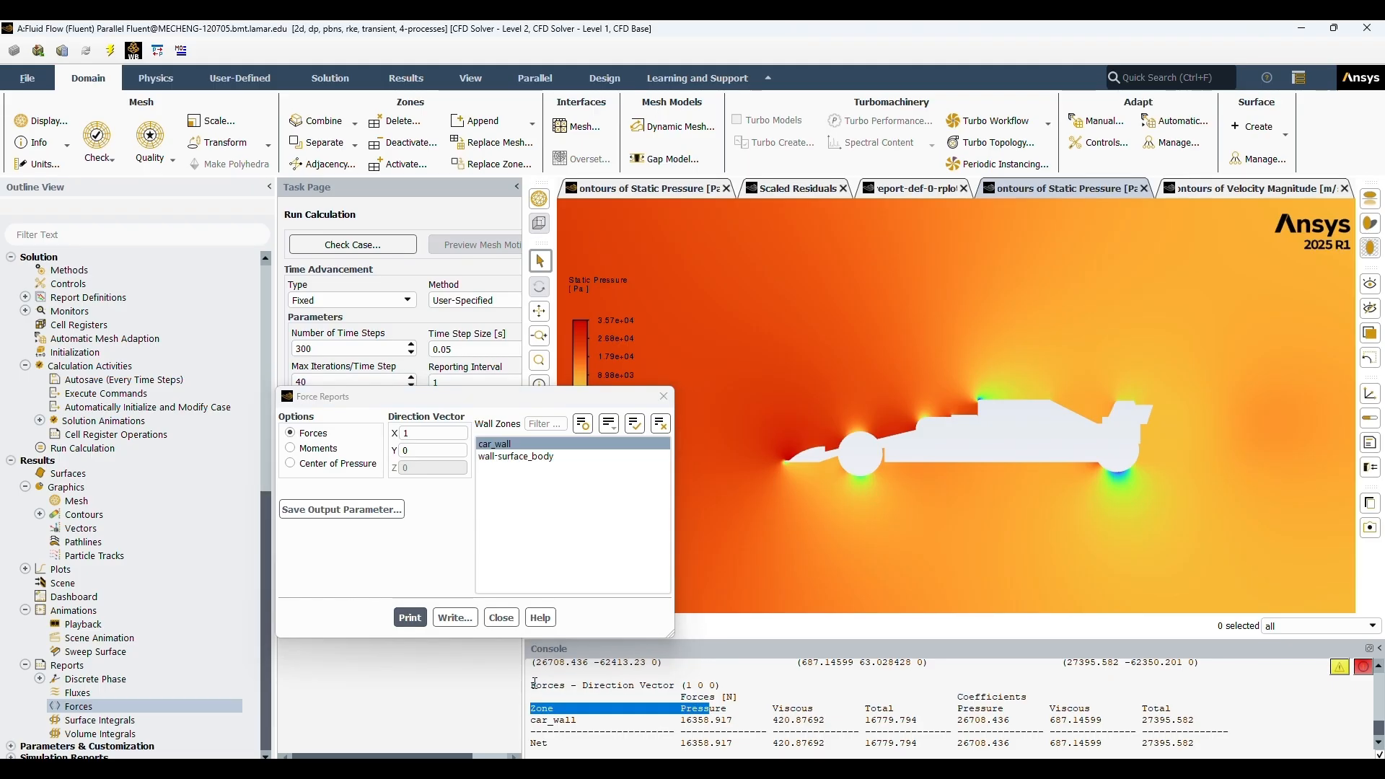
{"action": "left_click_drag", "start_coordinate": [531, 685], "coordinate": [1035, 751]}
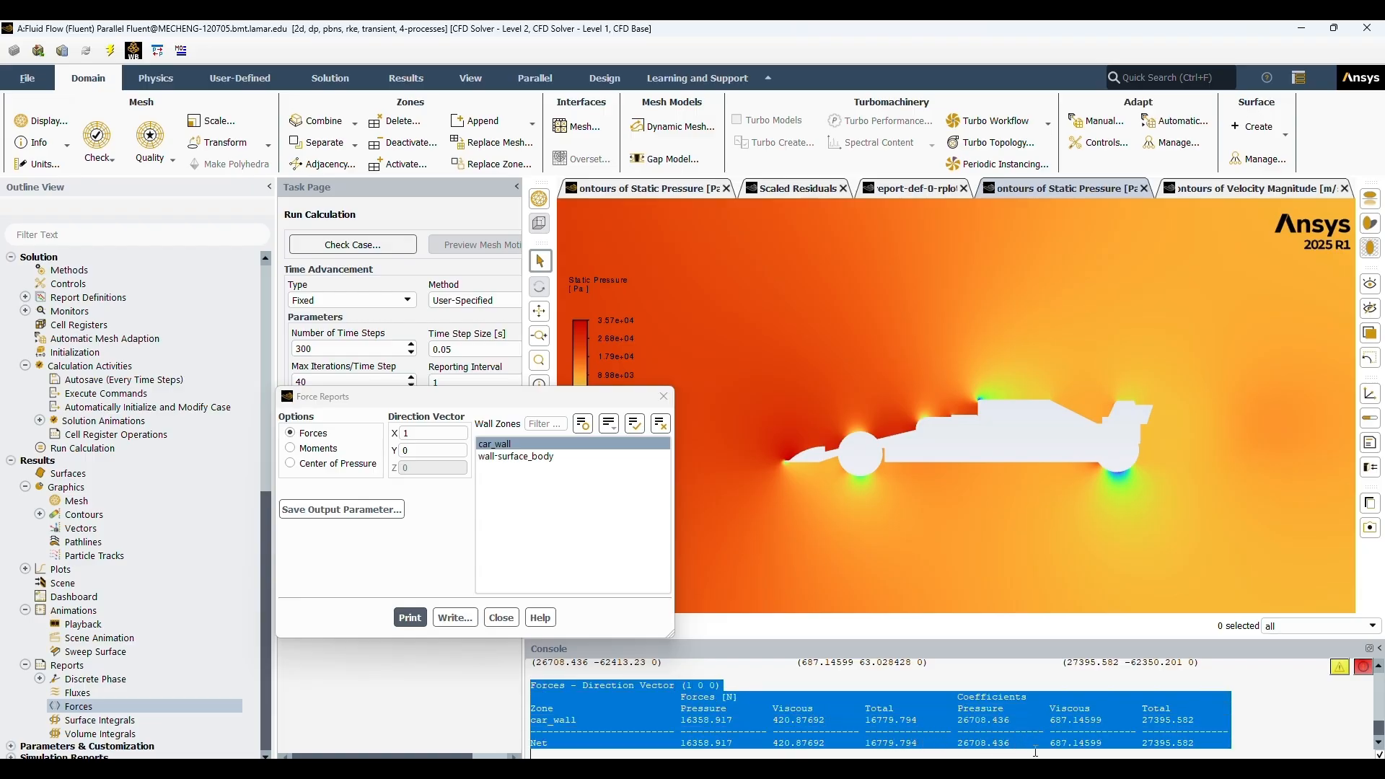
{"action": "left_click", "coordinate": [1268, 723]}
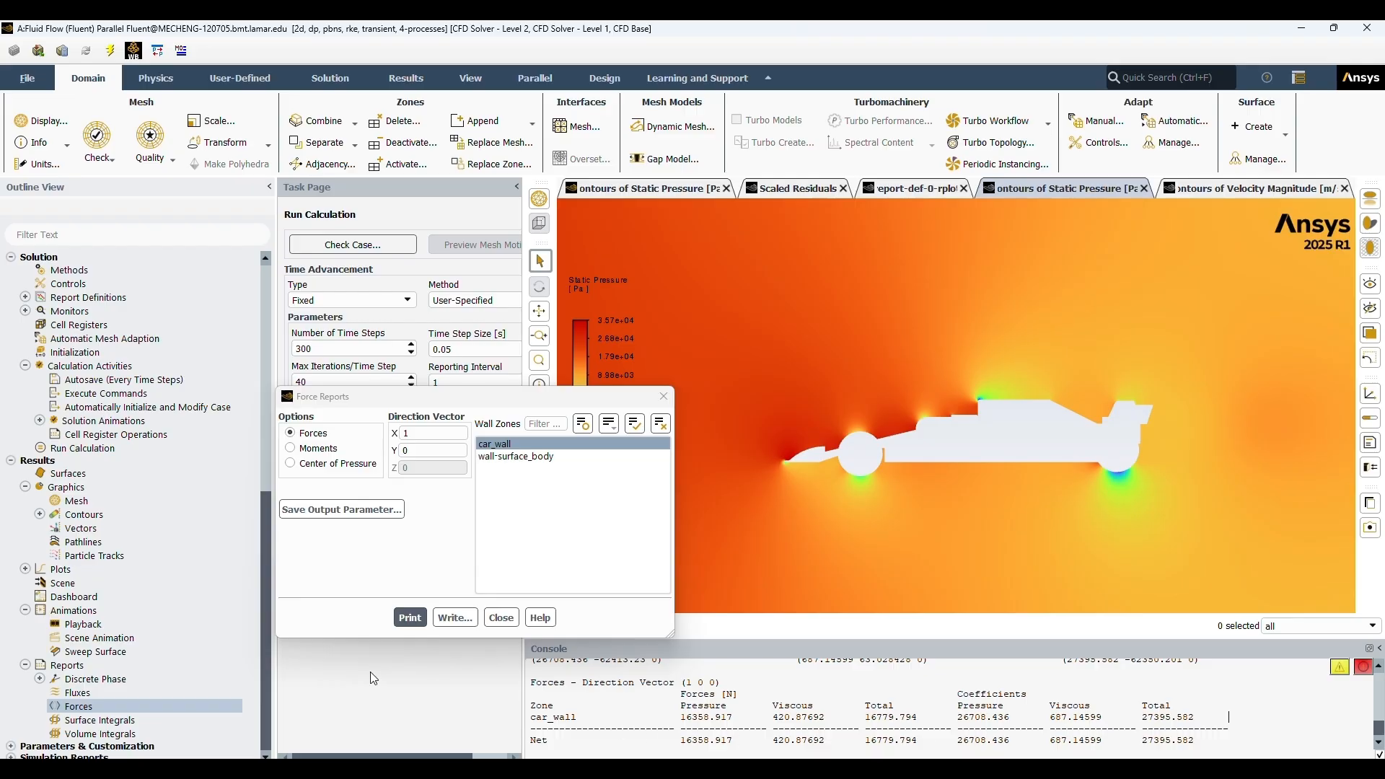
{"action": "left_click", "coordinate": [500, 617]}
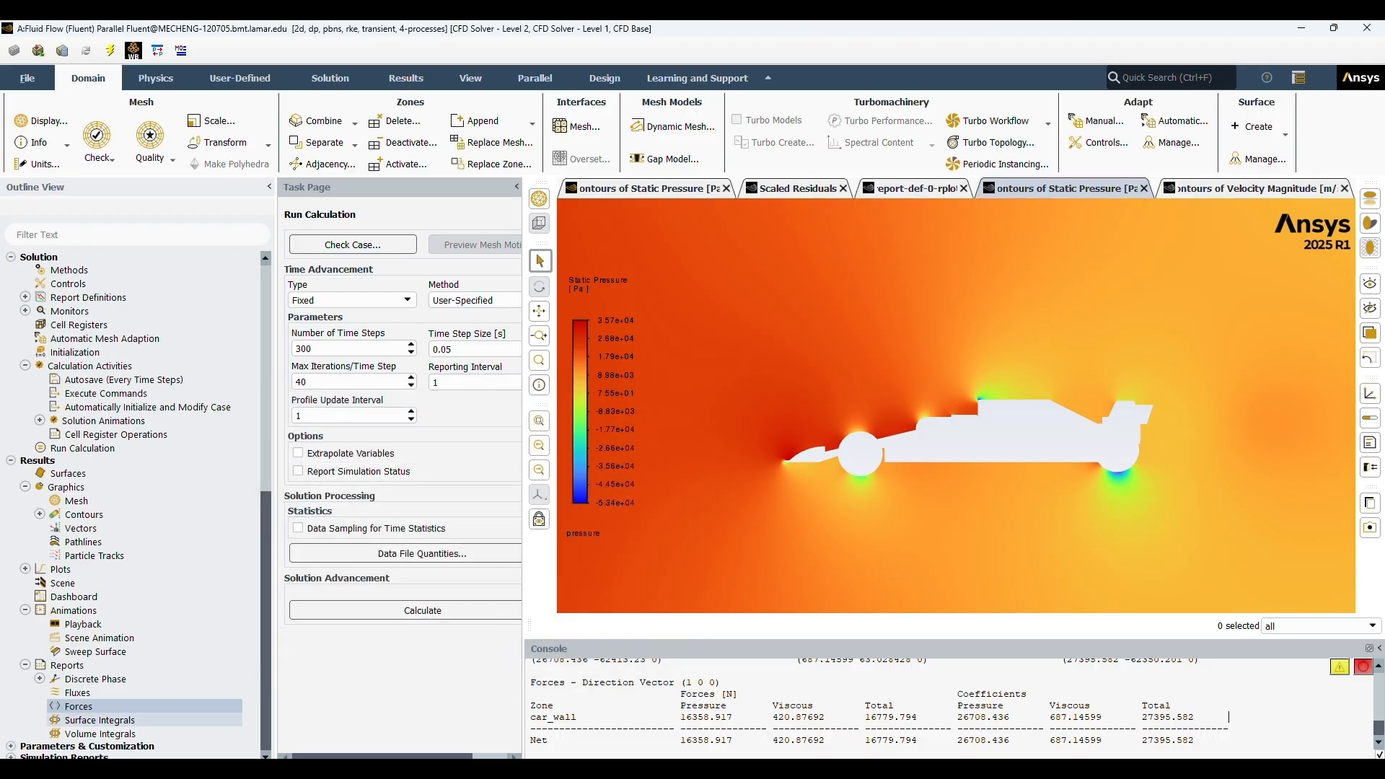
Compute the facet average of static pressure on the car_wall surface and highlight the result in the console
{"action": "double_click", "coordinate": [90, 721]}
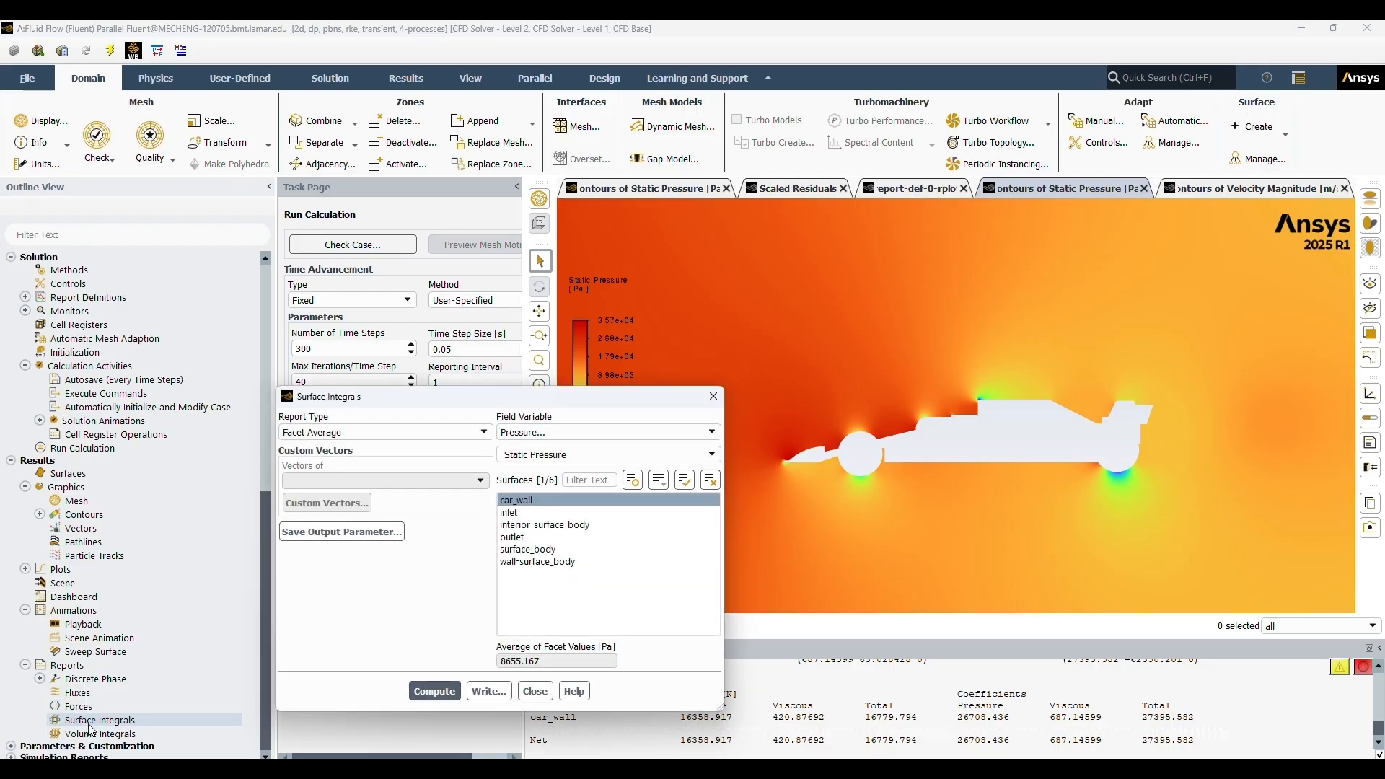
{"action": "left_click", "coordinate": [525, 502]}
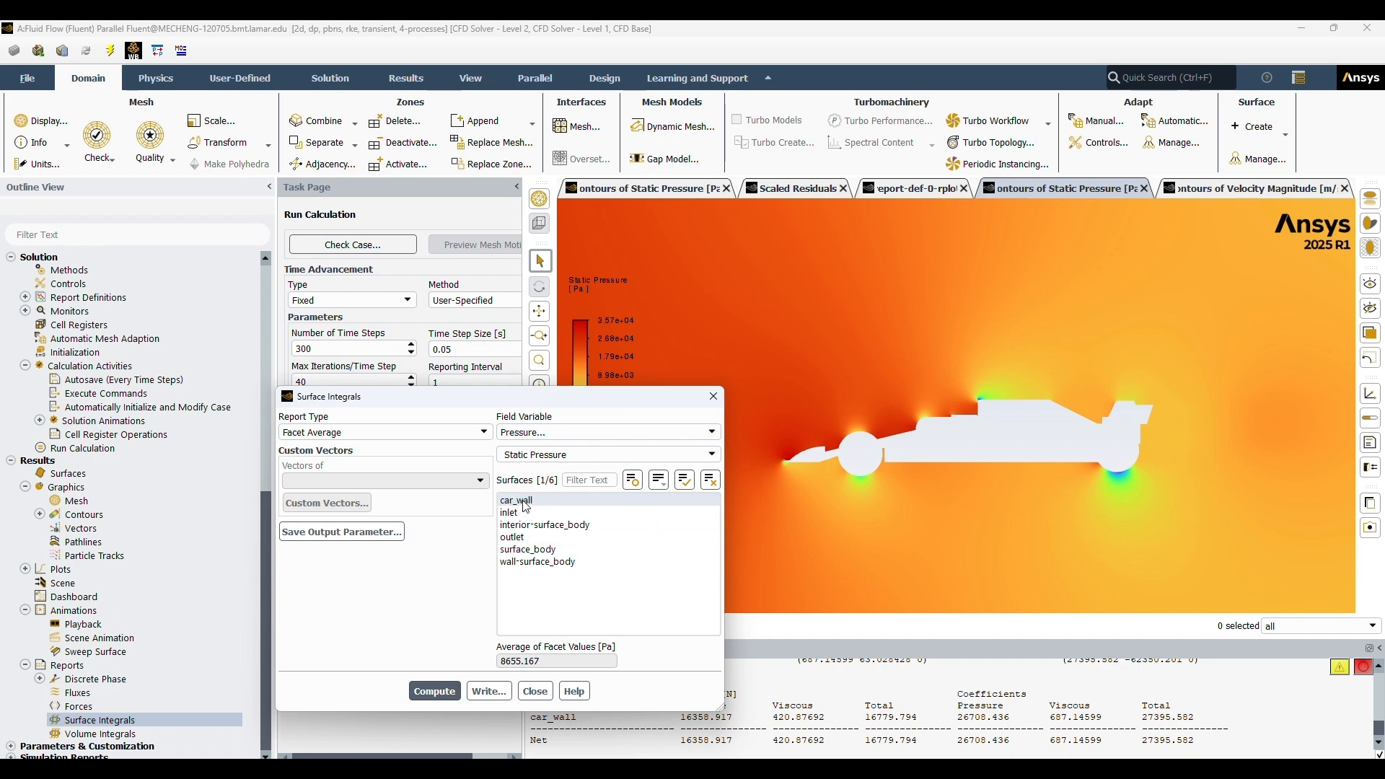
{"action": "left_click", "coordinate": [525, 504]}
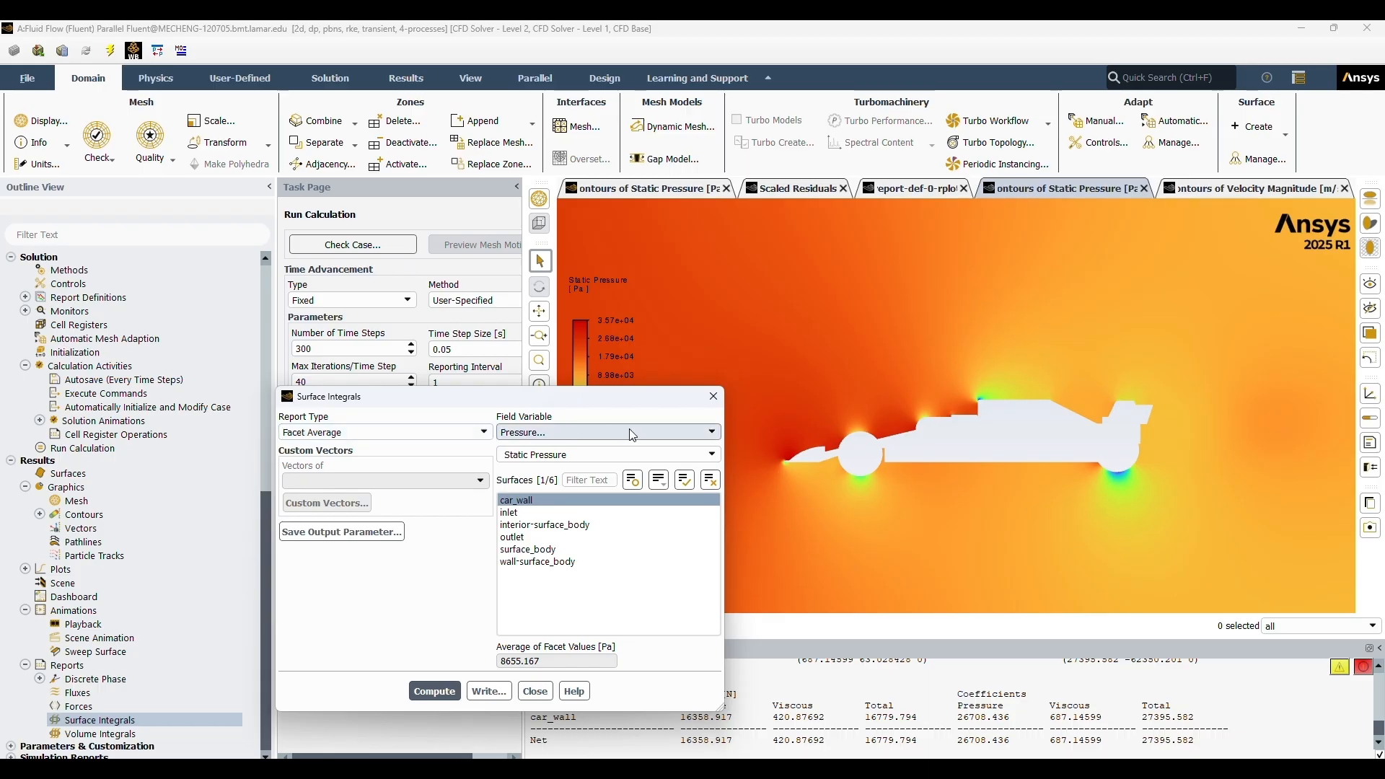
{"action": "left_click", "coordinate": [434, 692]}
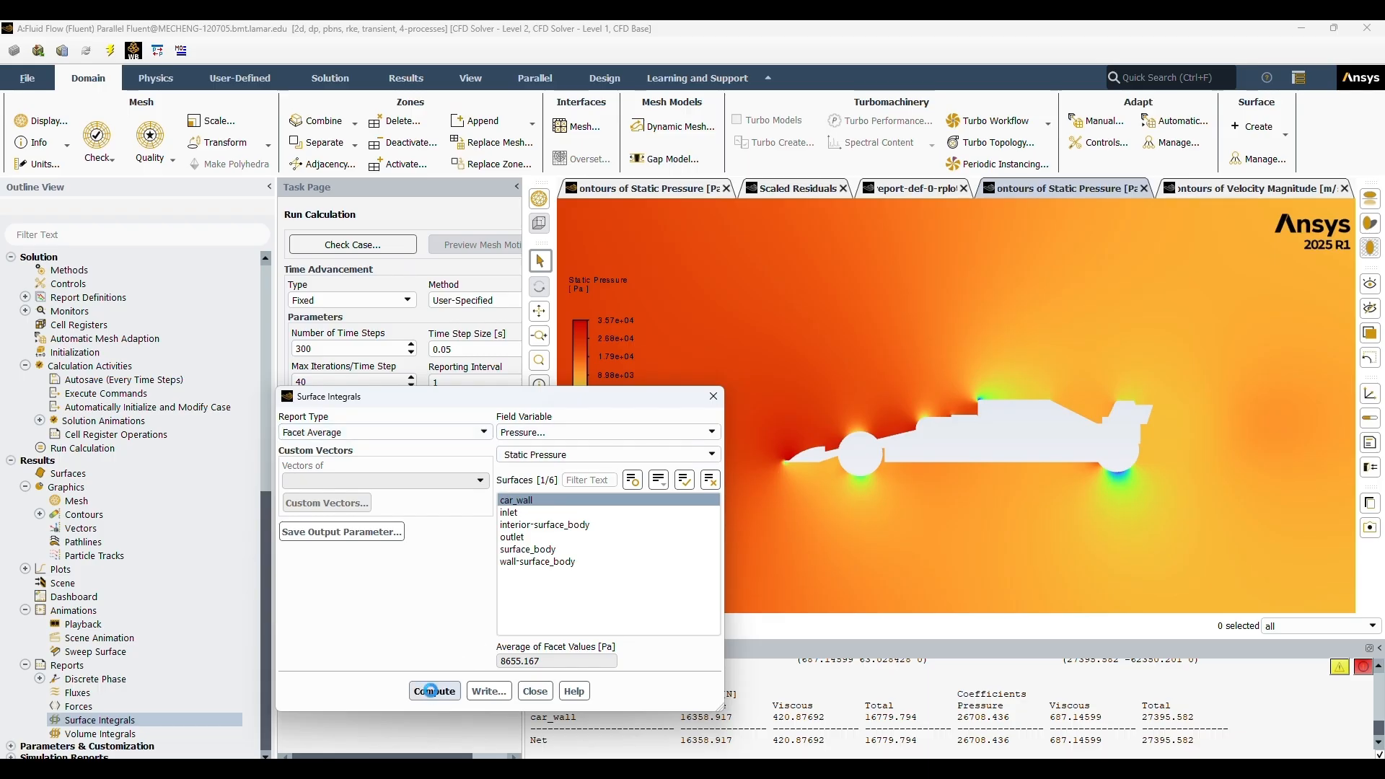
{"action": "left_click", "coordinate": [712, 397]}
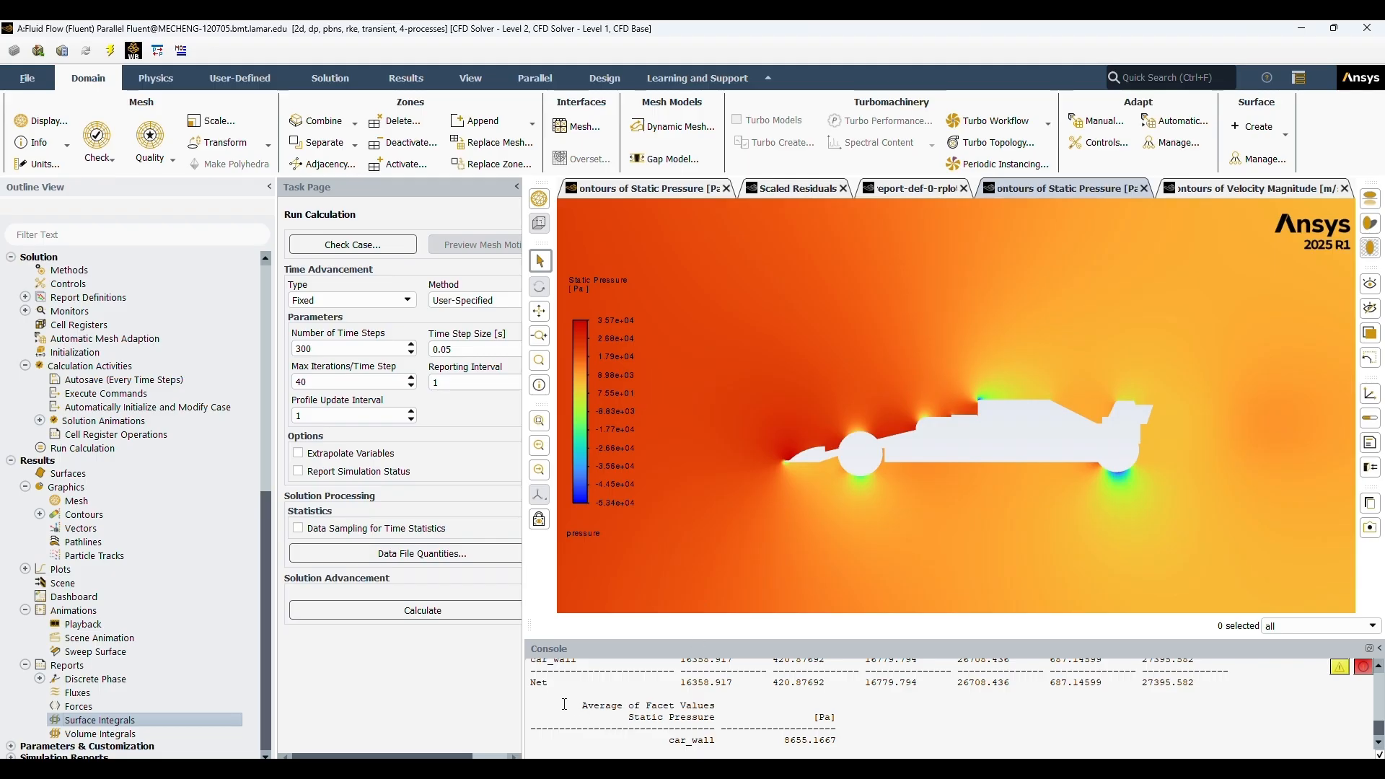
{"action": "left_click_drag", "start_coordinate": [563, 704], "coordinate": [843, 743]}
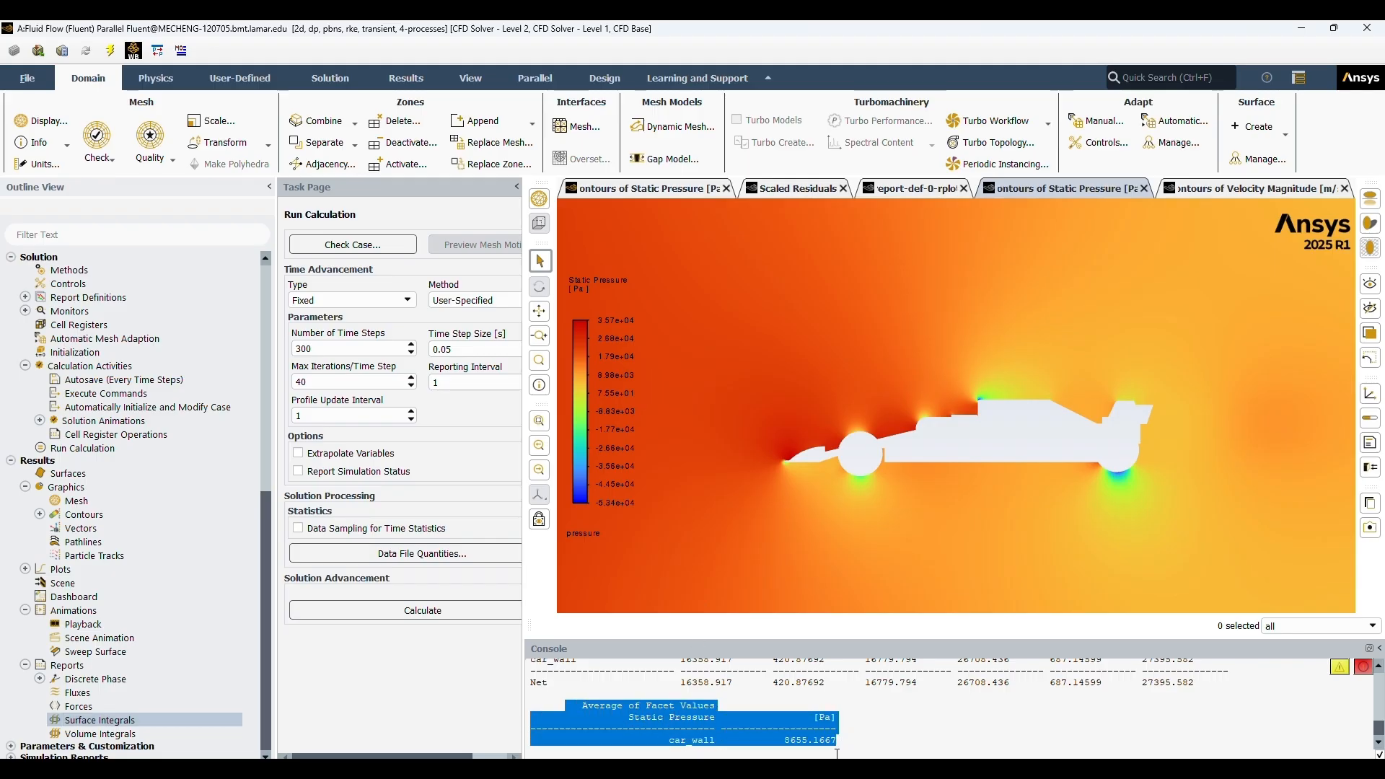
{"action": "left_click", "coordinate": [860, 737]}
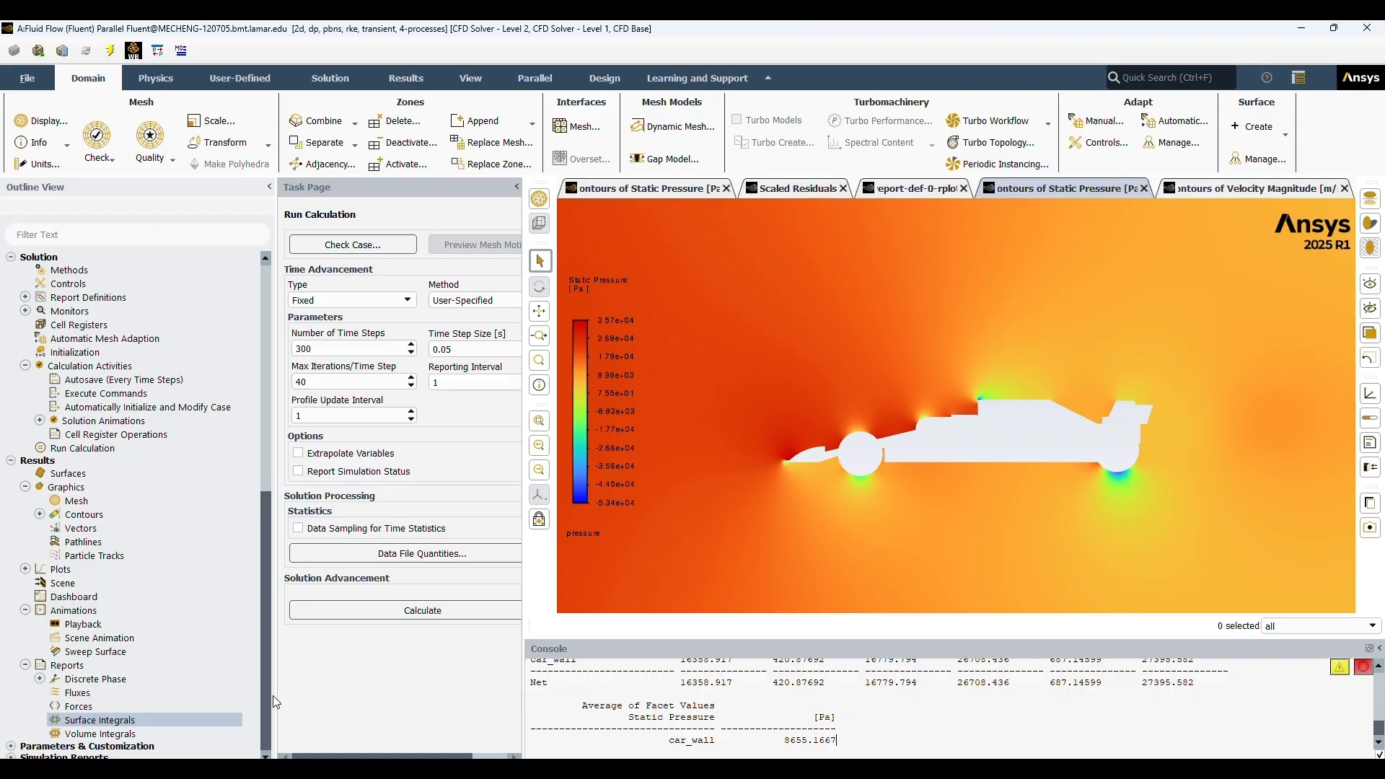
Compute the facet average of velocity magnitude on the car_wall surface
{"action": "double_click", "coordinate": [81, 721]}
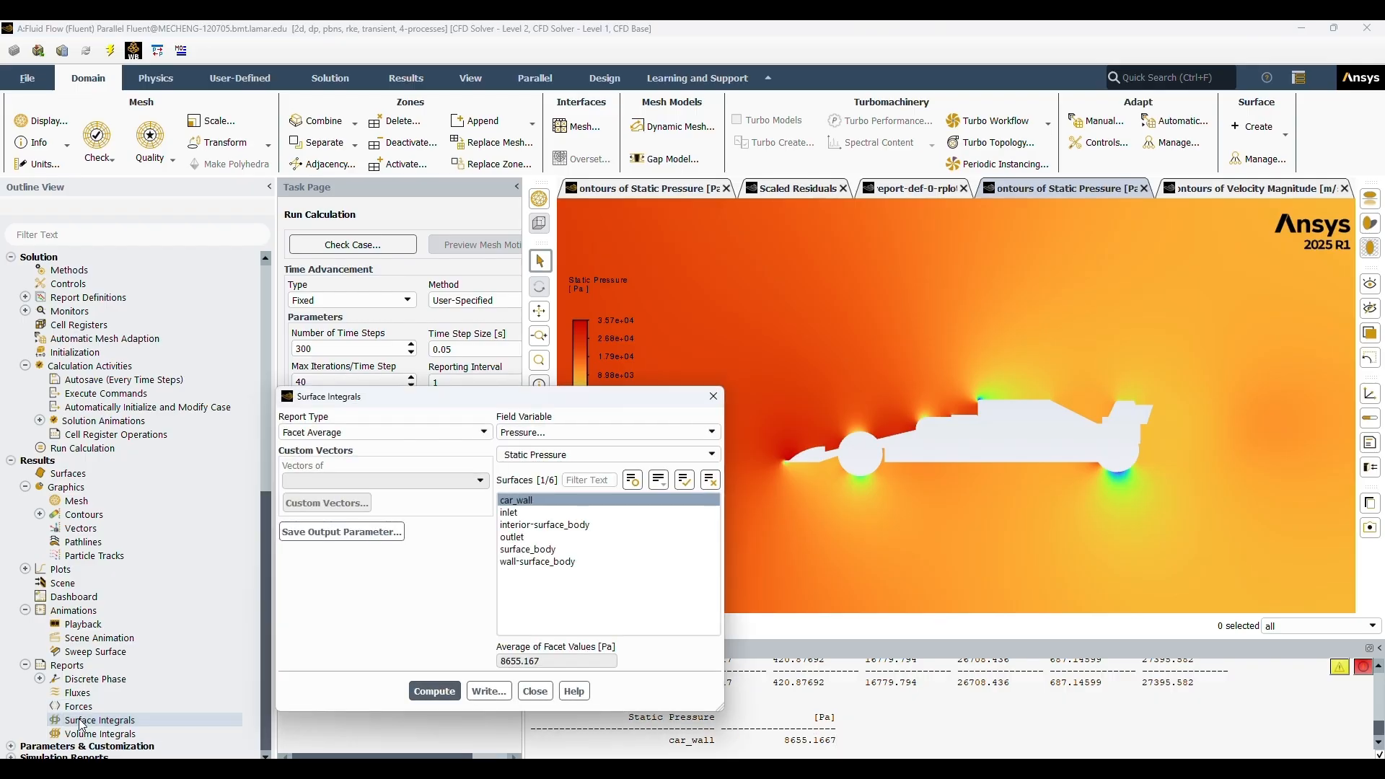
{"action": "left_click", "coordinate": [577, 436]}
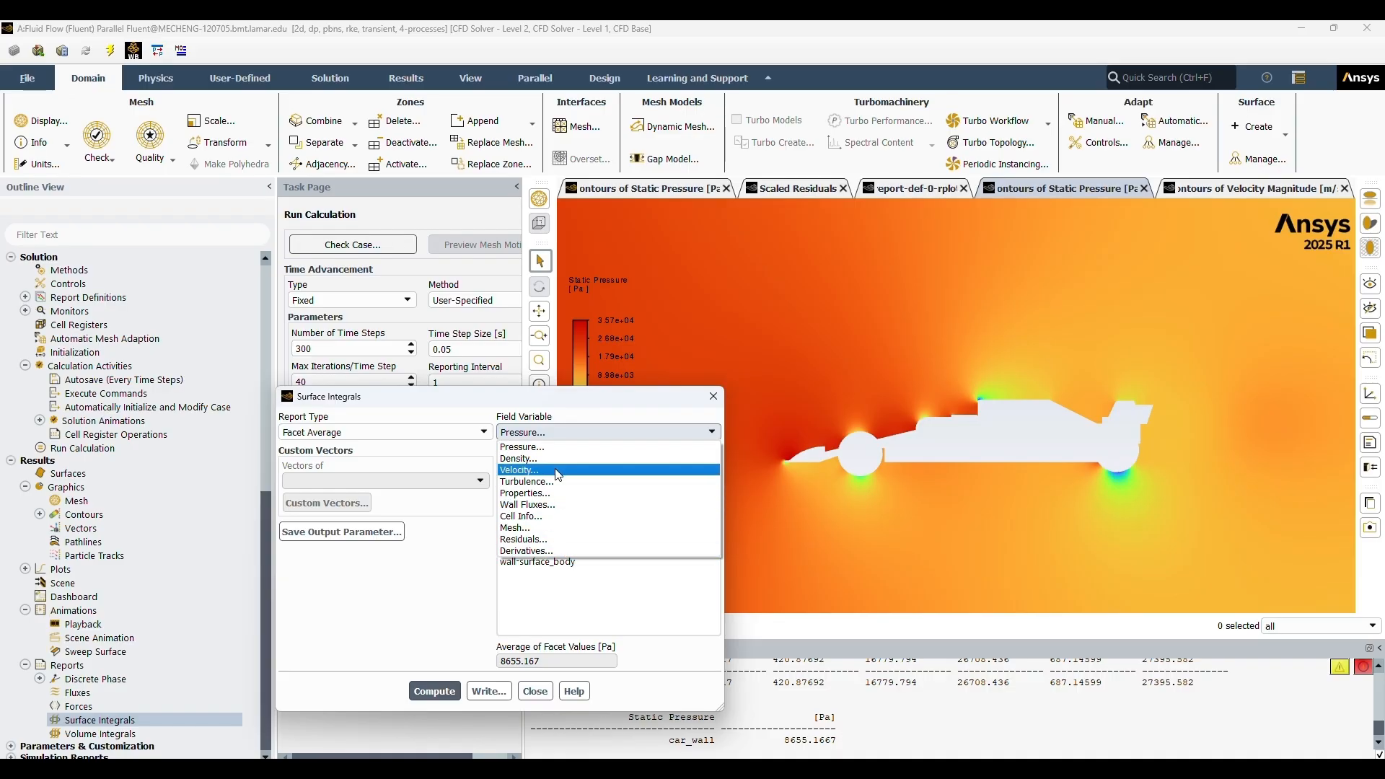
{"action": "left_click", "coordinate": [557, 472]}
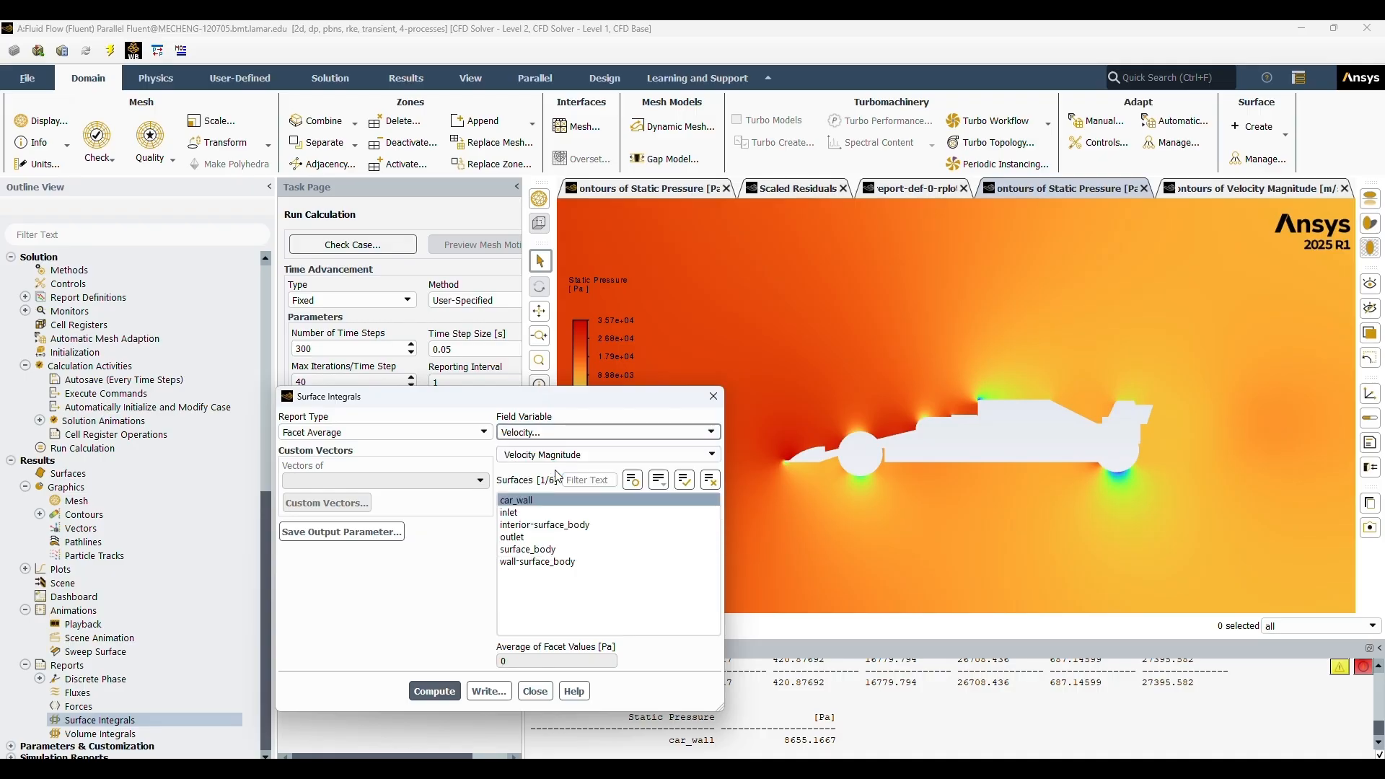
{"action": "left_click", "coordinate": [424, 694]}
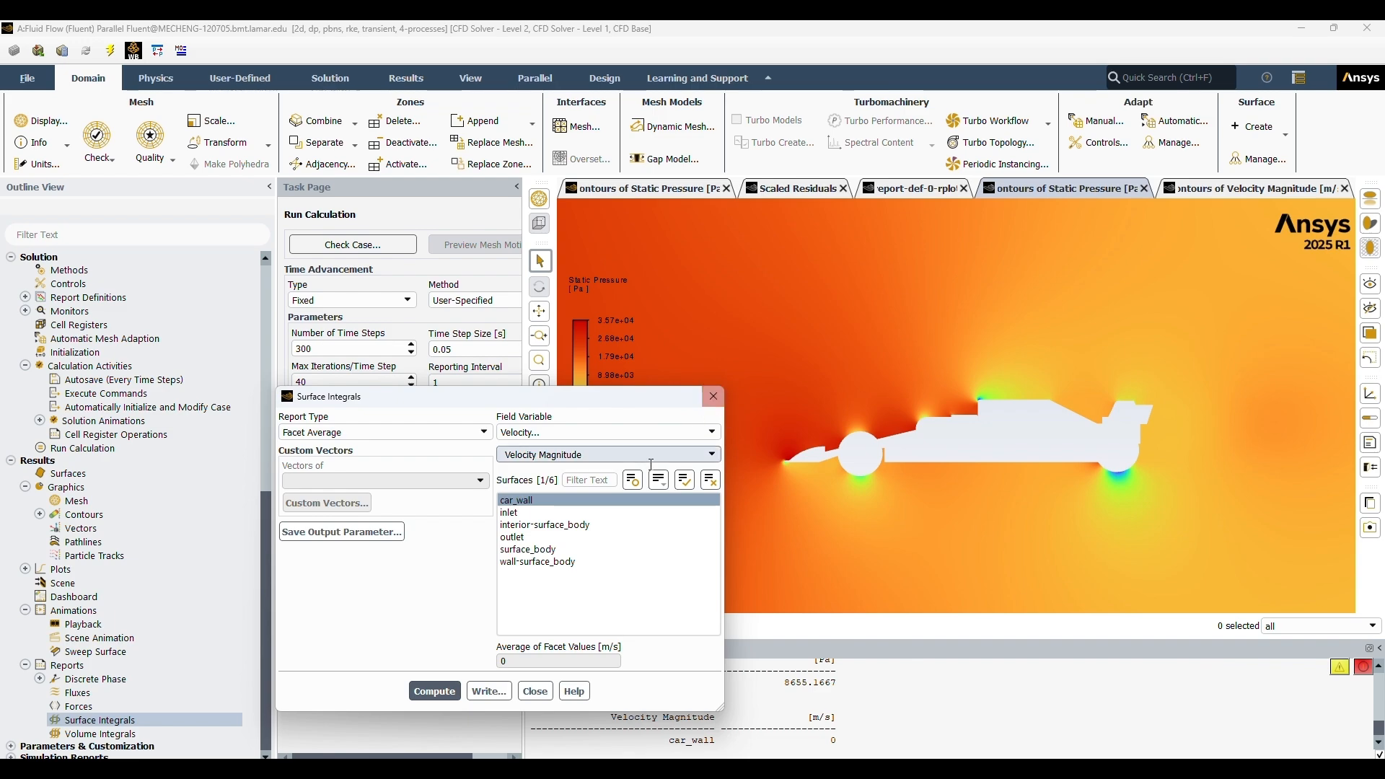
Compute the facet average of velocity magnitude again with the inlet surface added to car_wall
{"action": "left_click", "coordinate": [582, 512]}
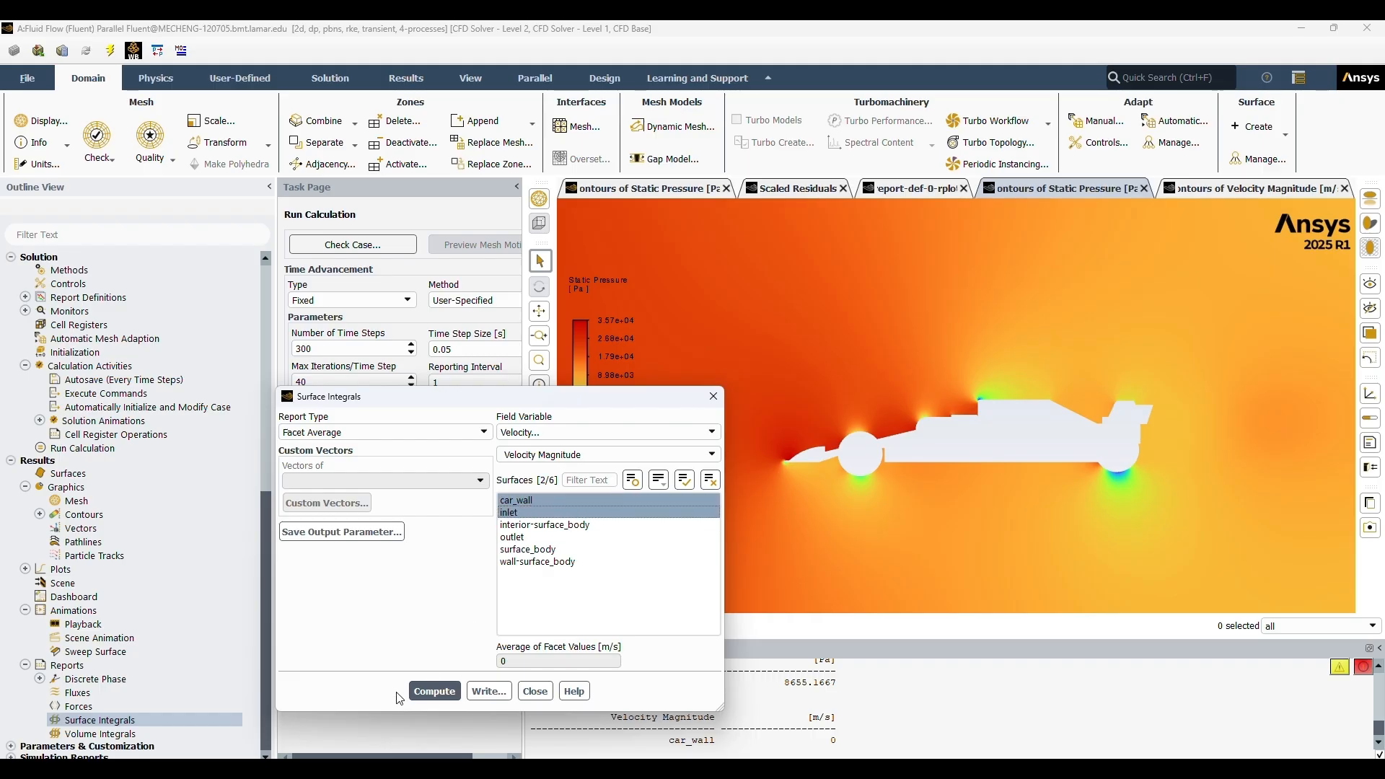
{"action": "left_click", "coordinate": [423, 692]}
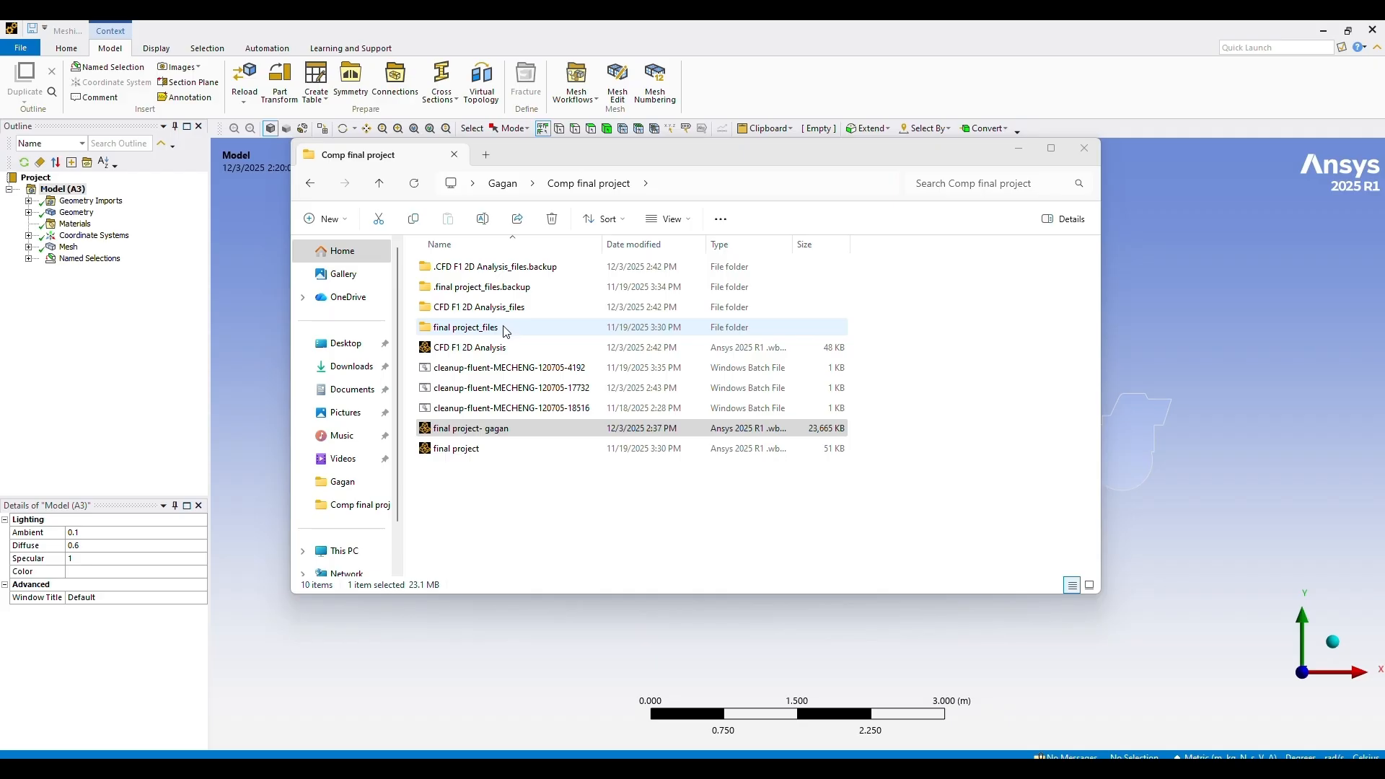
In File Explorer, open the CFD F1 2D Analysis_files project folder and go through dp0 and FFF into the Fluent folder
{"action": "double_click", "coordinate": [481, 312]}
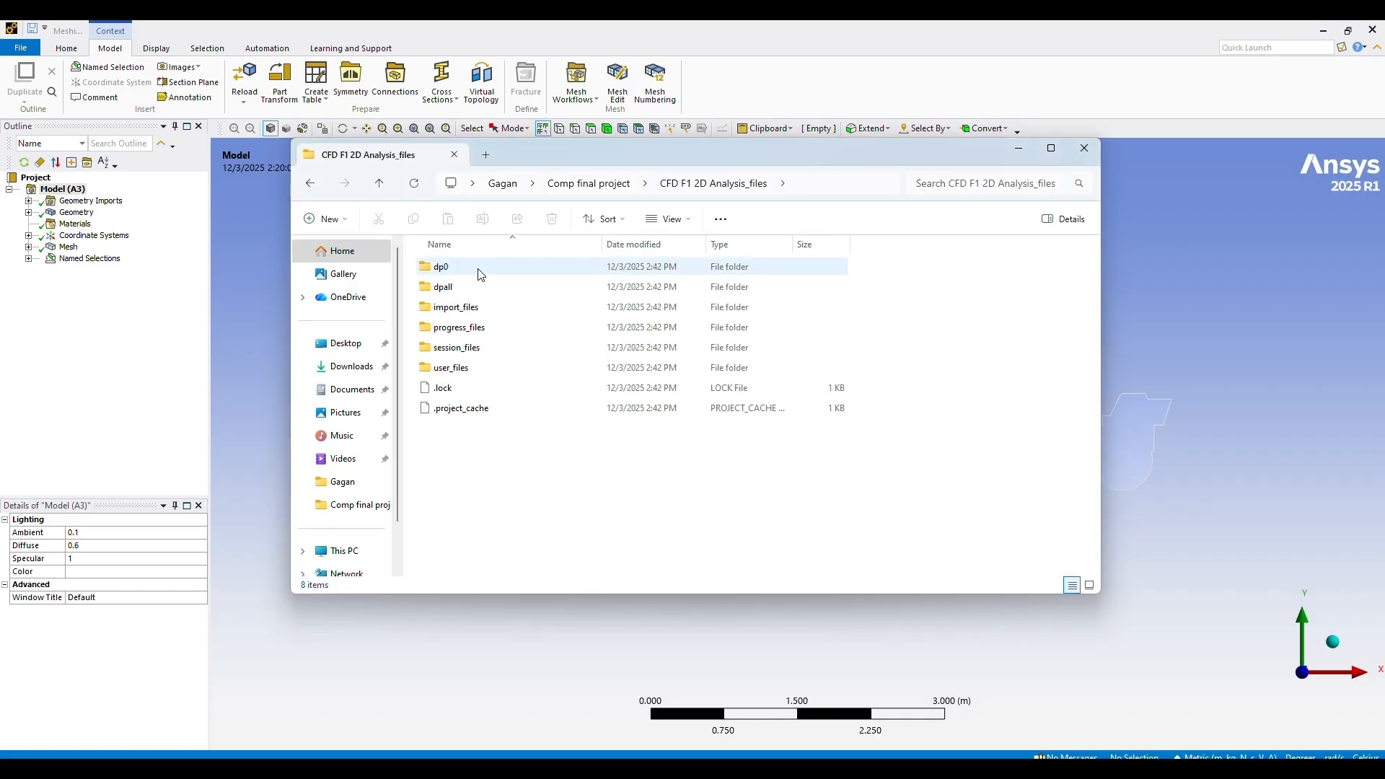
{"action": "double_click", "coordinate": [479, 274]}
{"action": "double_click", "coordinate": [478, 273]}
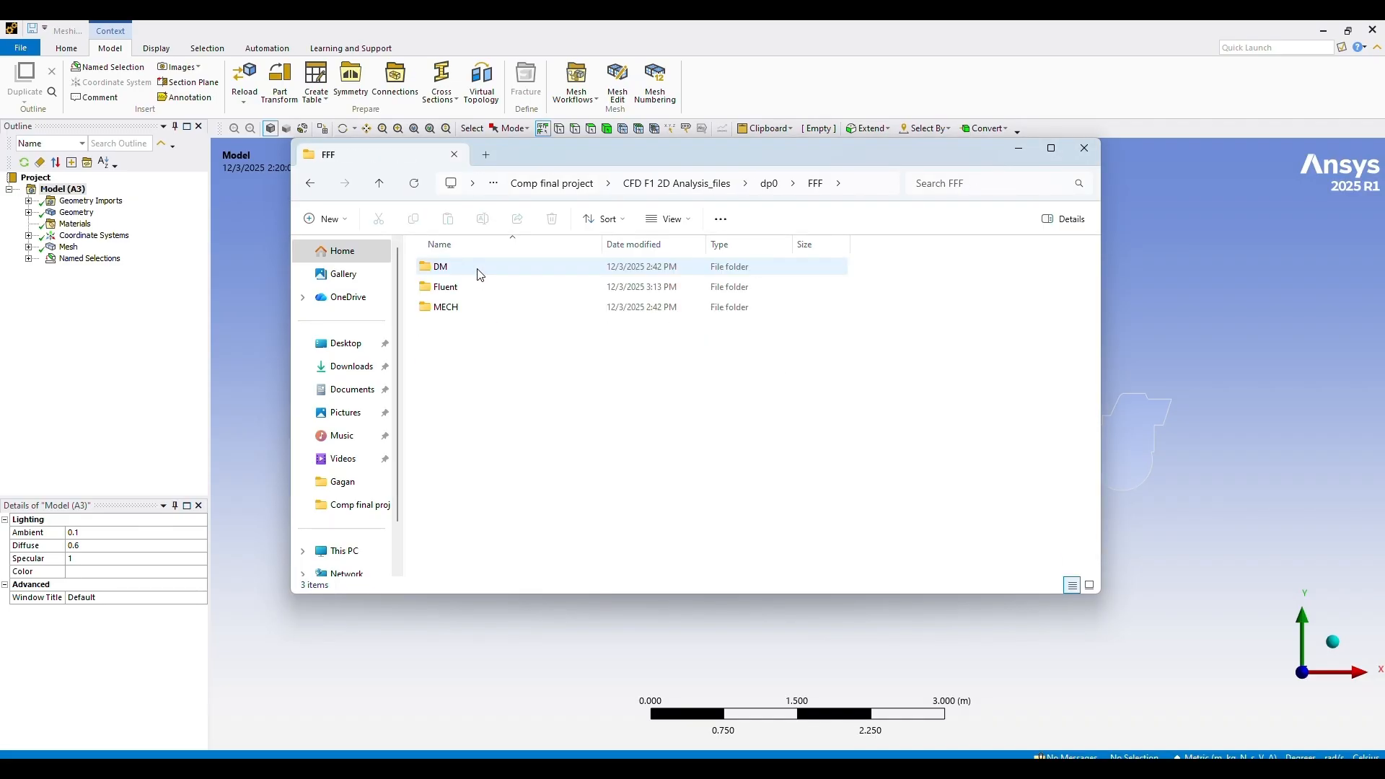
{"action": "double_click", "coordinate": [470, 288]}
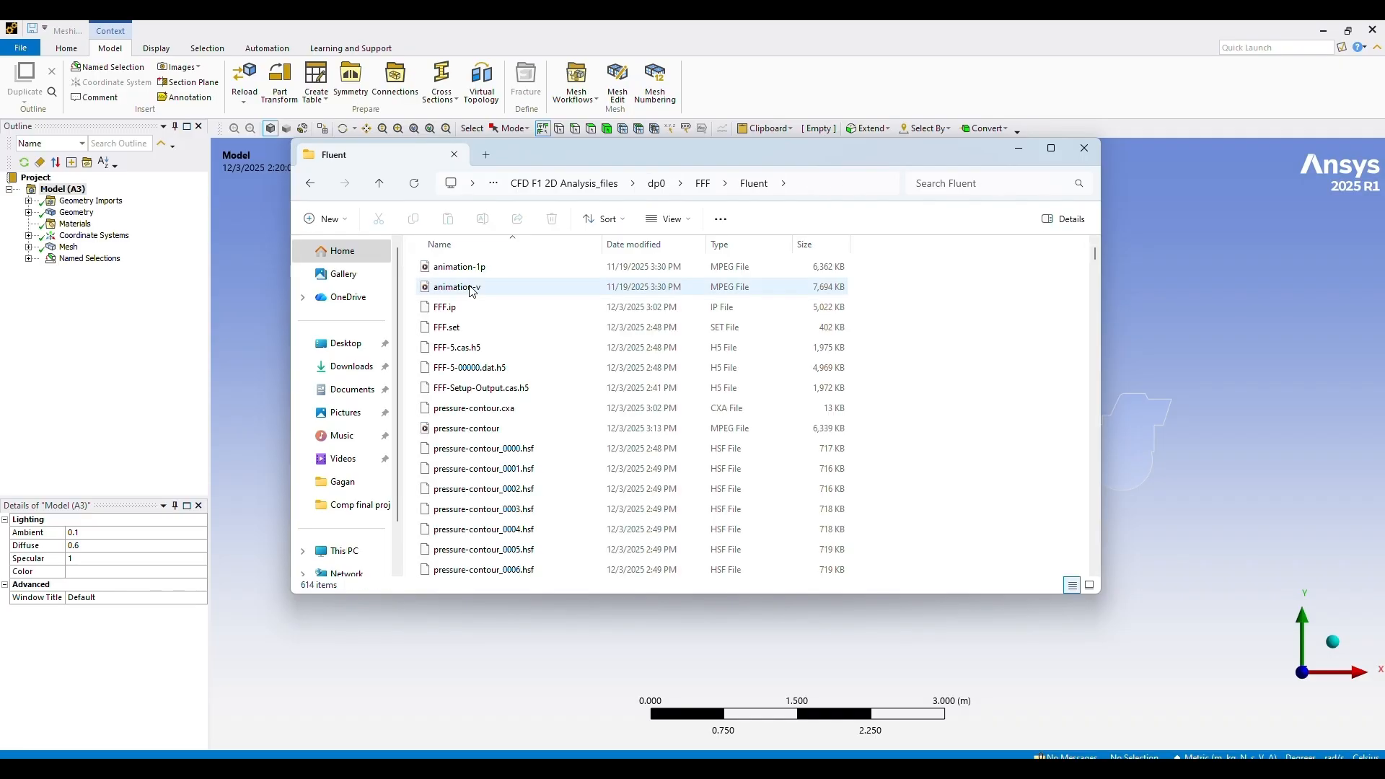
Play the exported pressure-contour MPEG animation in Windows Media Player Legacy and close the player
{"action": "right_click", "coordinate": [517, 429]}
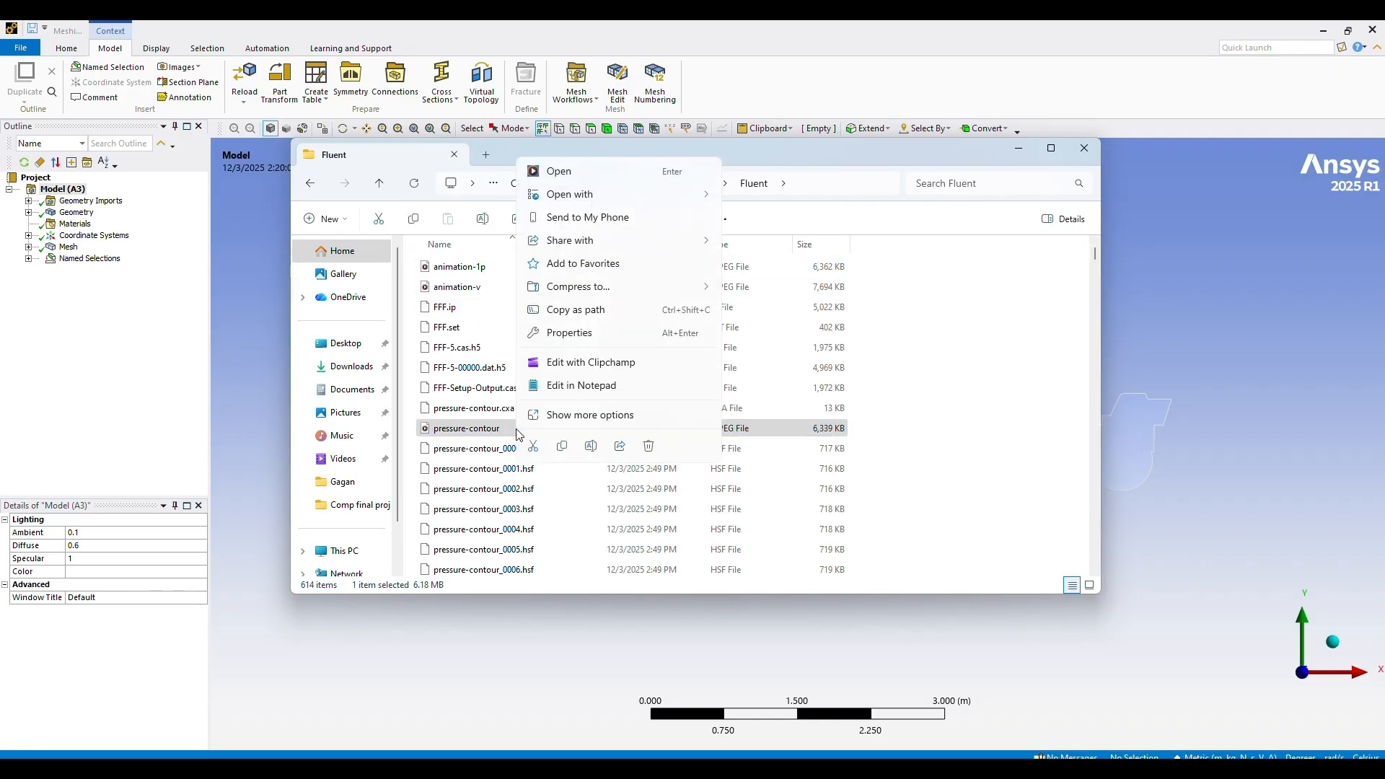
{"action": "mouse_move", "coordinate": [586, 250]}
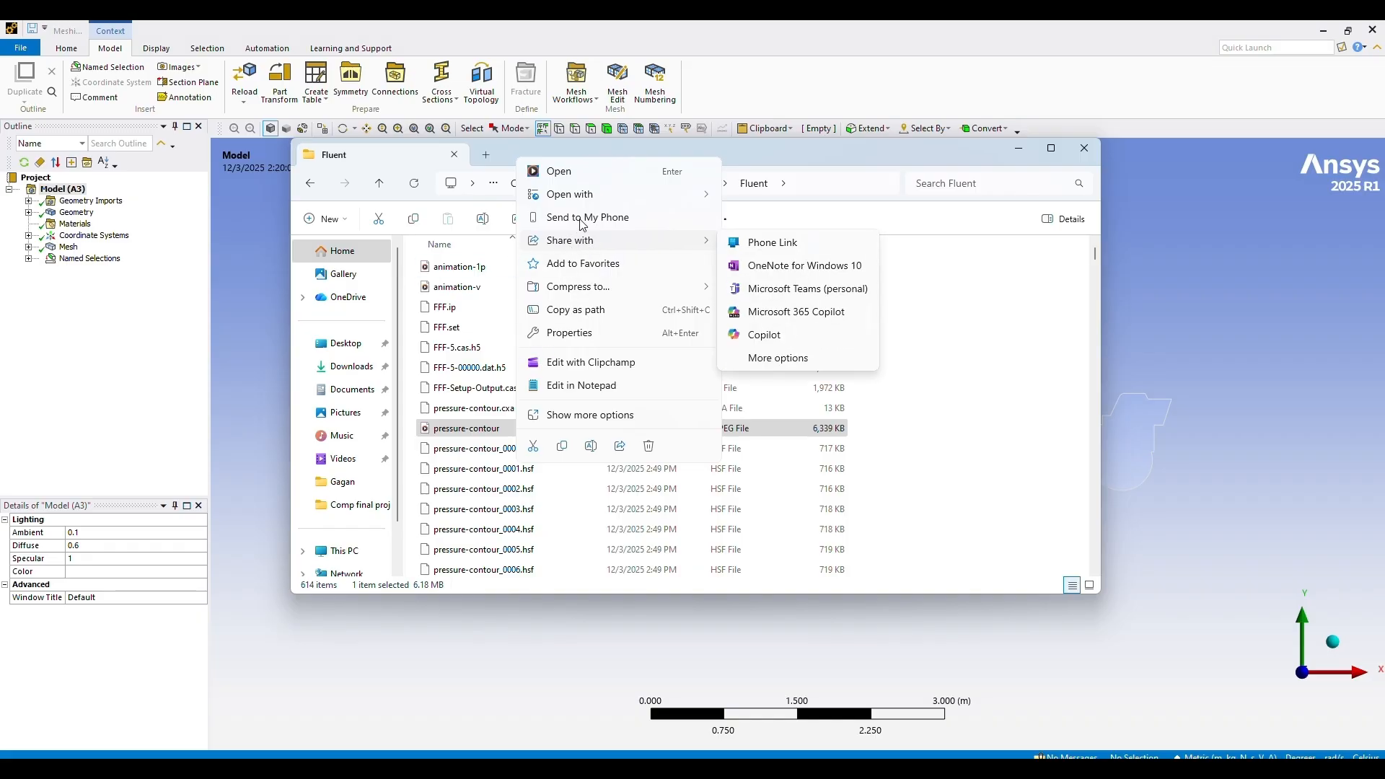
{"action": "mouse_move", "coordinate": [573, 194]}
{"action": "left_click", "coordinate": [754, 269]}
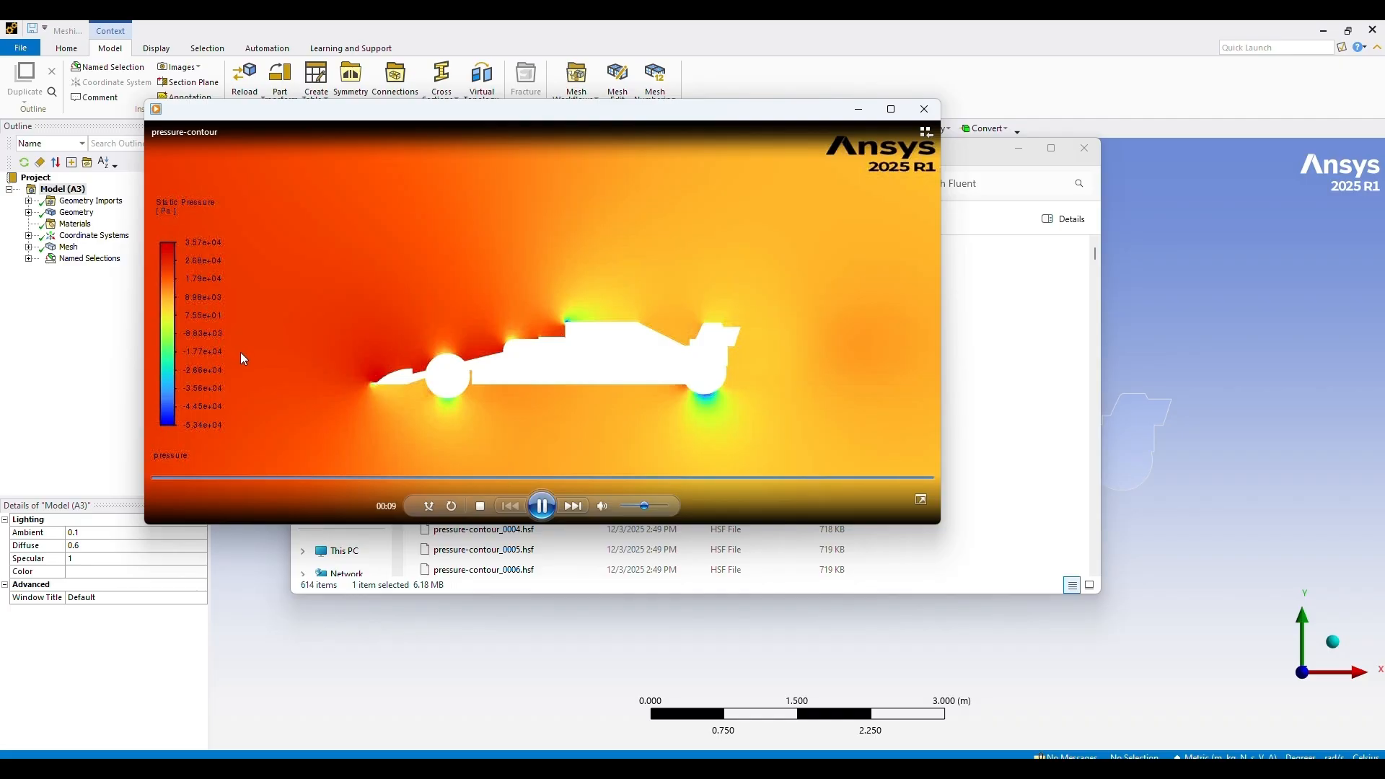
{"action": "left_click", "coordinate": [542, 506]}
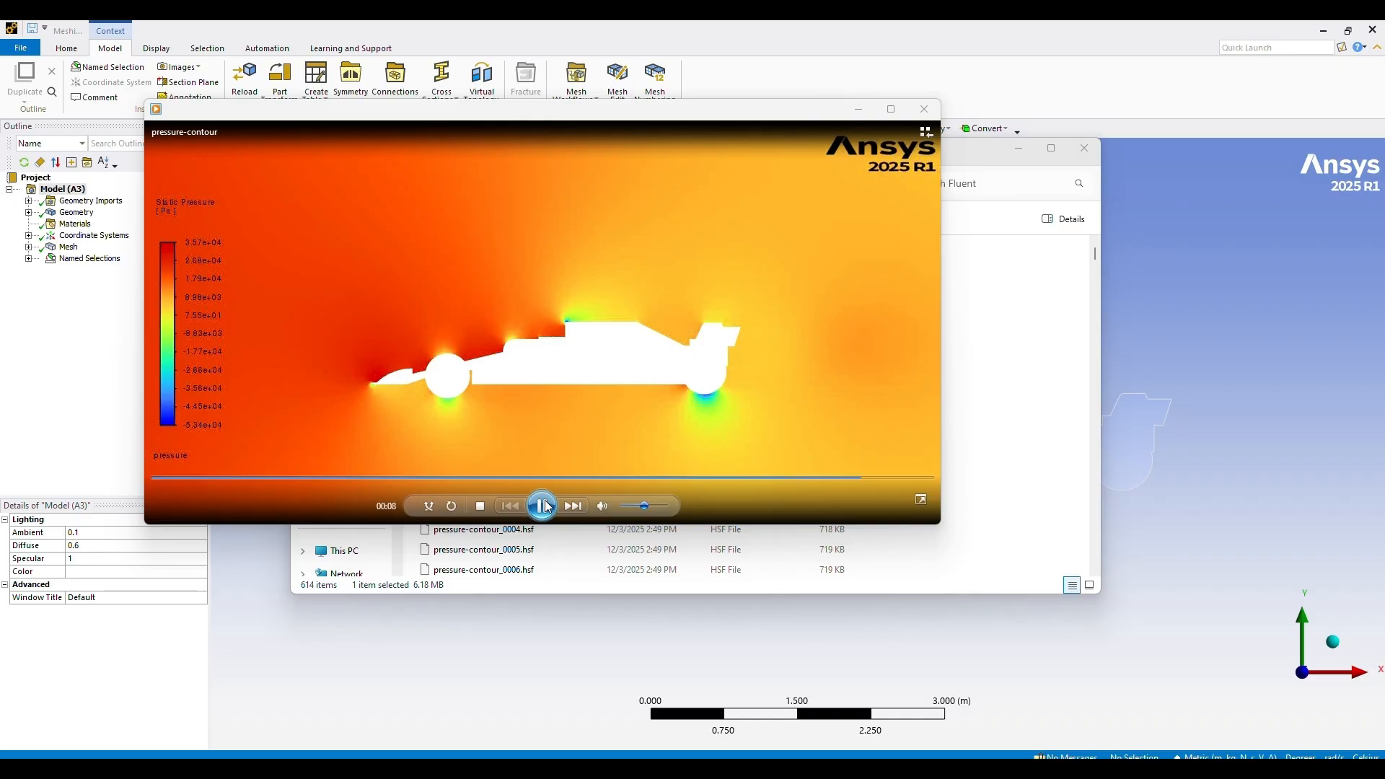
{"action": "left_click", "coordinate": [924, 108]}
Try to play the exported velocity-contour MPEG animation in the default Media Player and close it
{"action": "scroll", "coordinate": [539, 461], "scroll_direction": "down", "scroll_amount": 12}
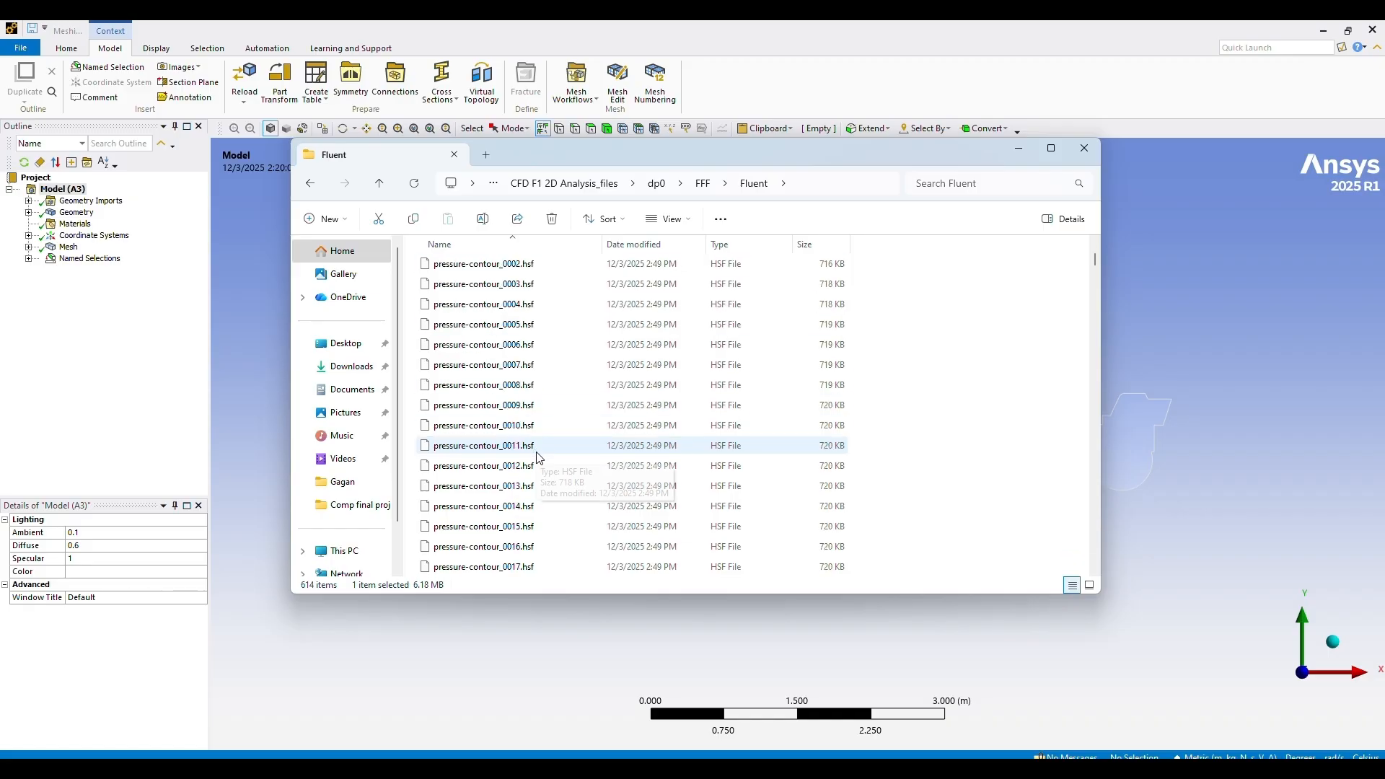
{"action": "scroll", "coordinate": [536, 457], "scroll_direction": "down", "scroll_amount": 7}
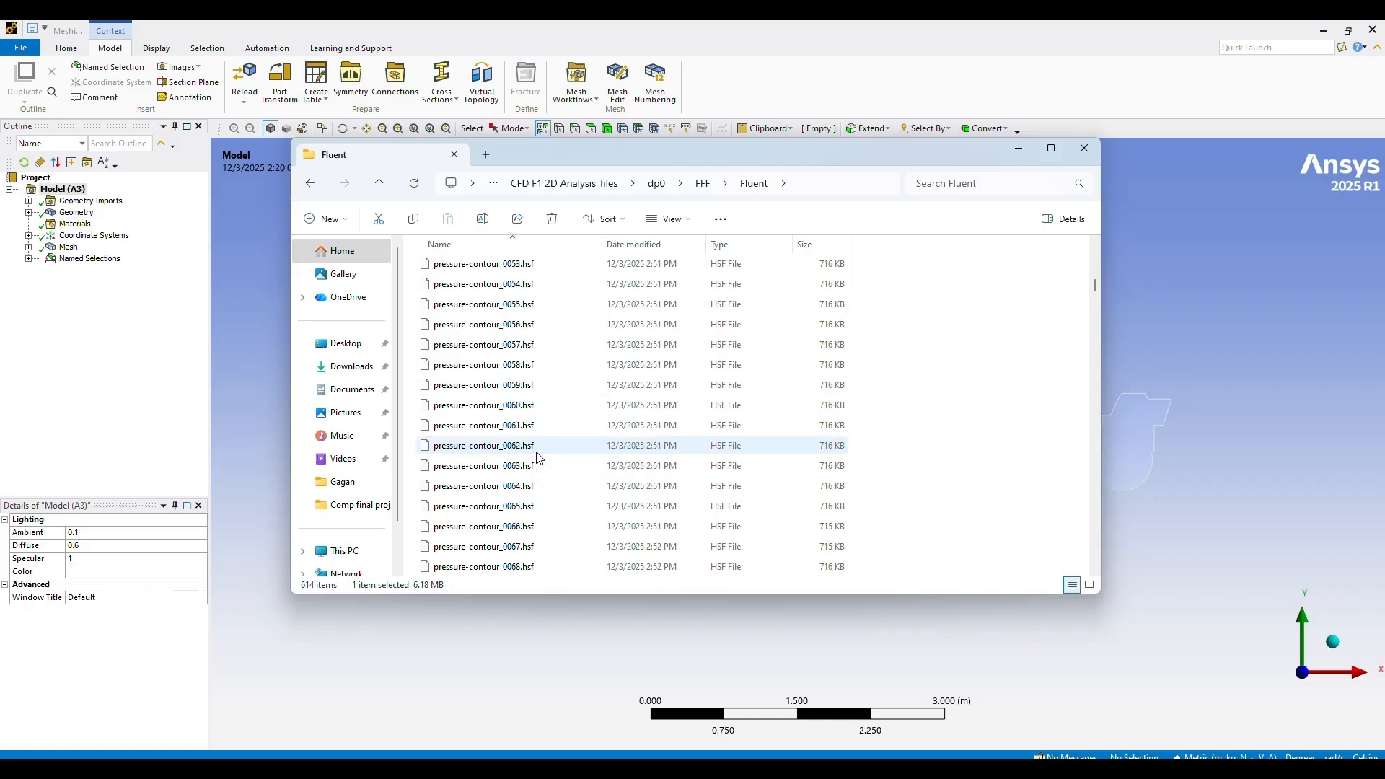
{"action": "double_click", "coordinate": [586, 432]}
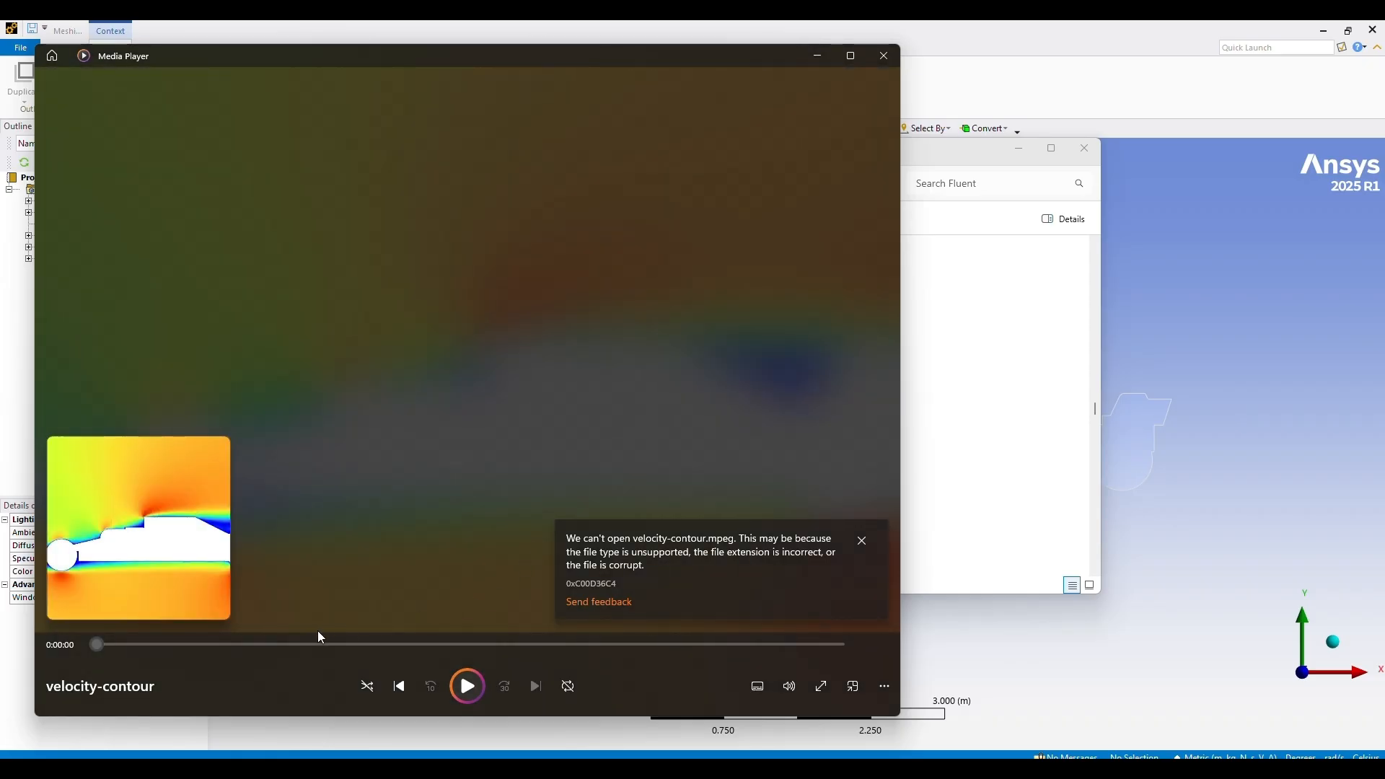
{"action": "left_click", "coordinate": [892, 61]}
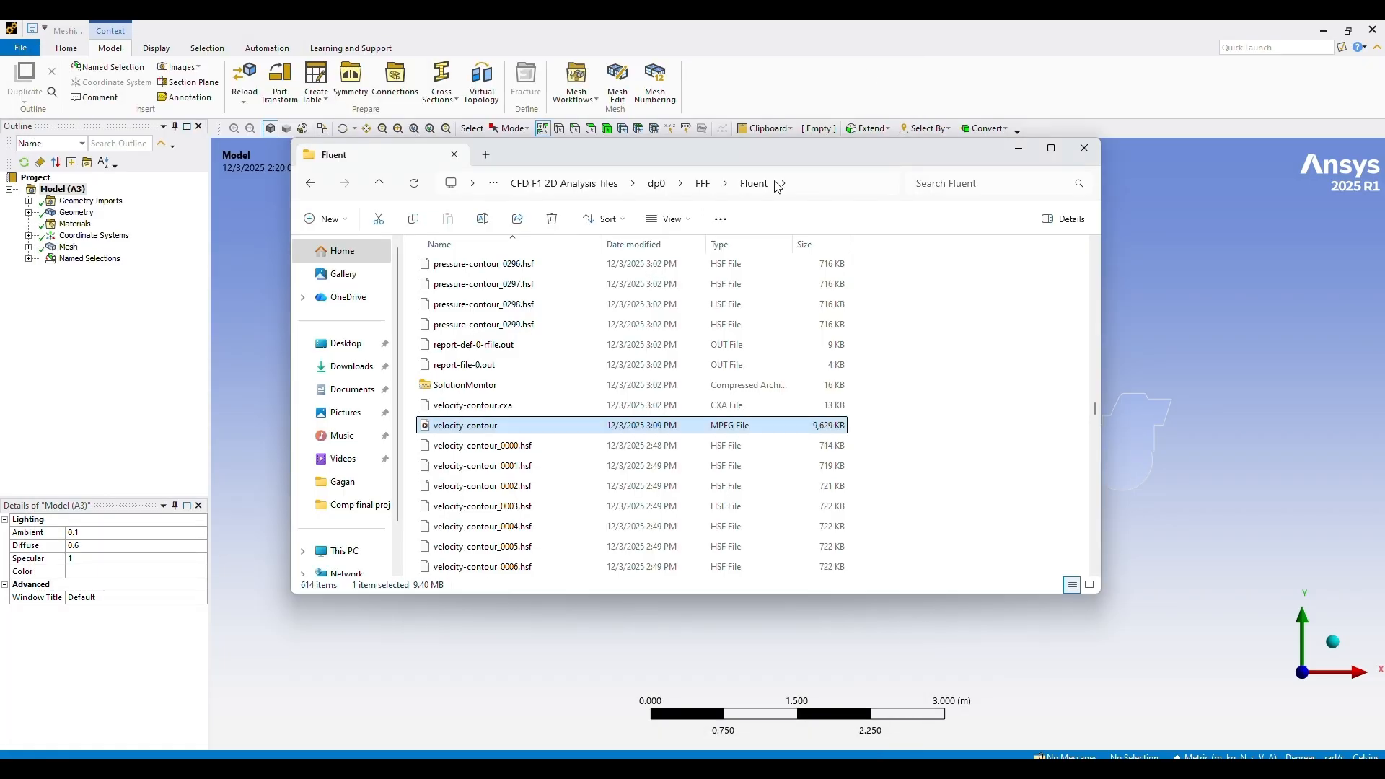
Play the velocity-contour animation in Windows Media Player Legacy and replay it from near the start
{"action": "right_click", "coordinate": [597, 429]}
{"action": "mouse_move", "coordinate": [678, 191]}
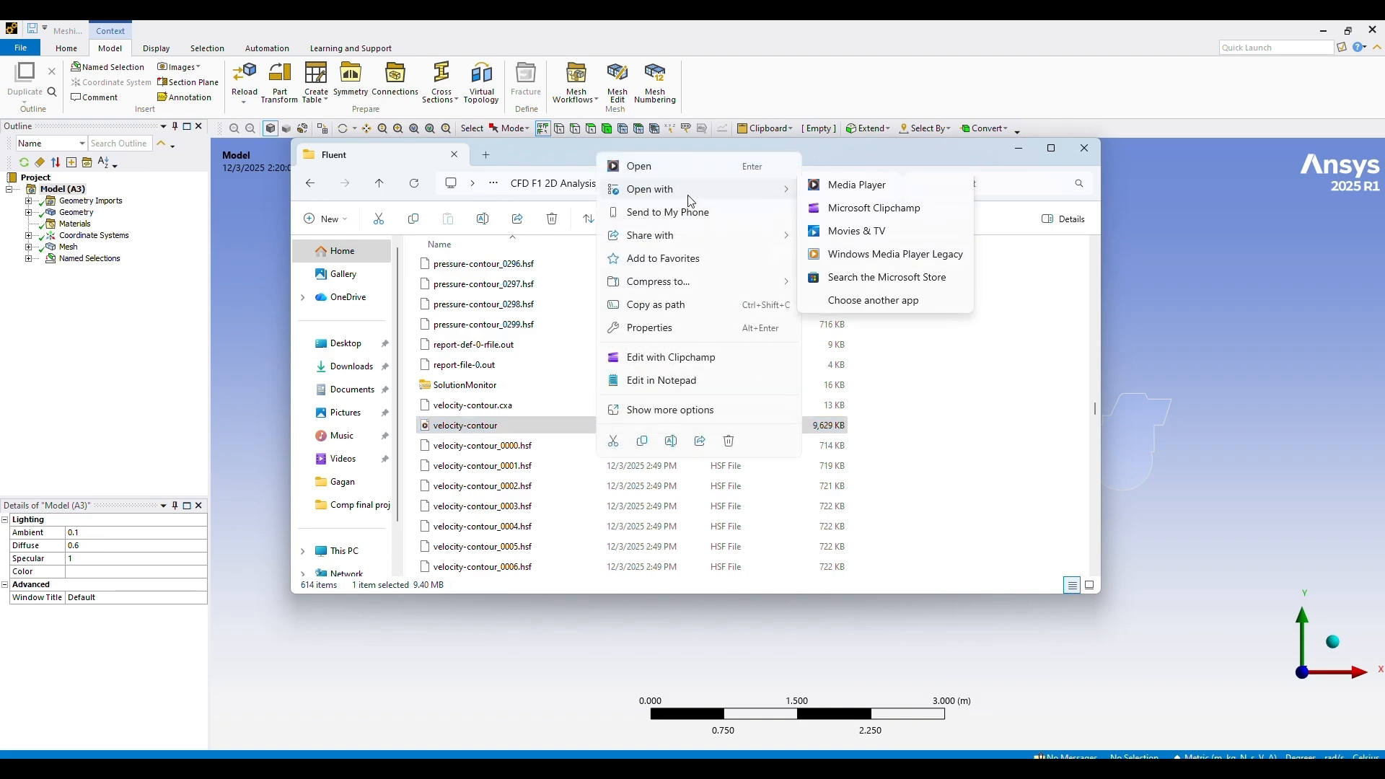
{"action": "left_click", "coordinate": [828, 261]}
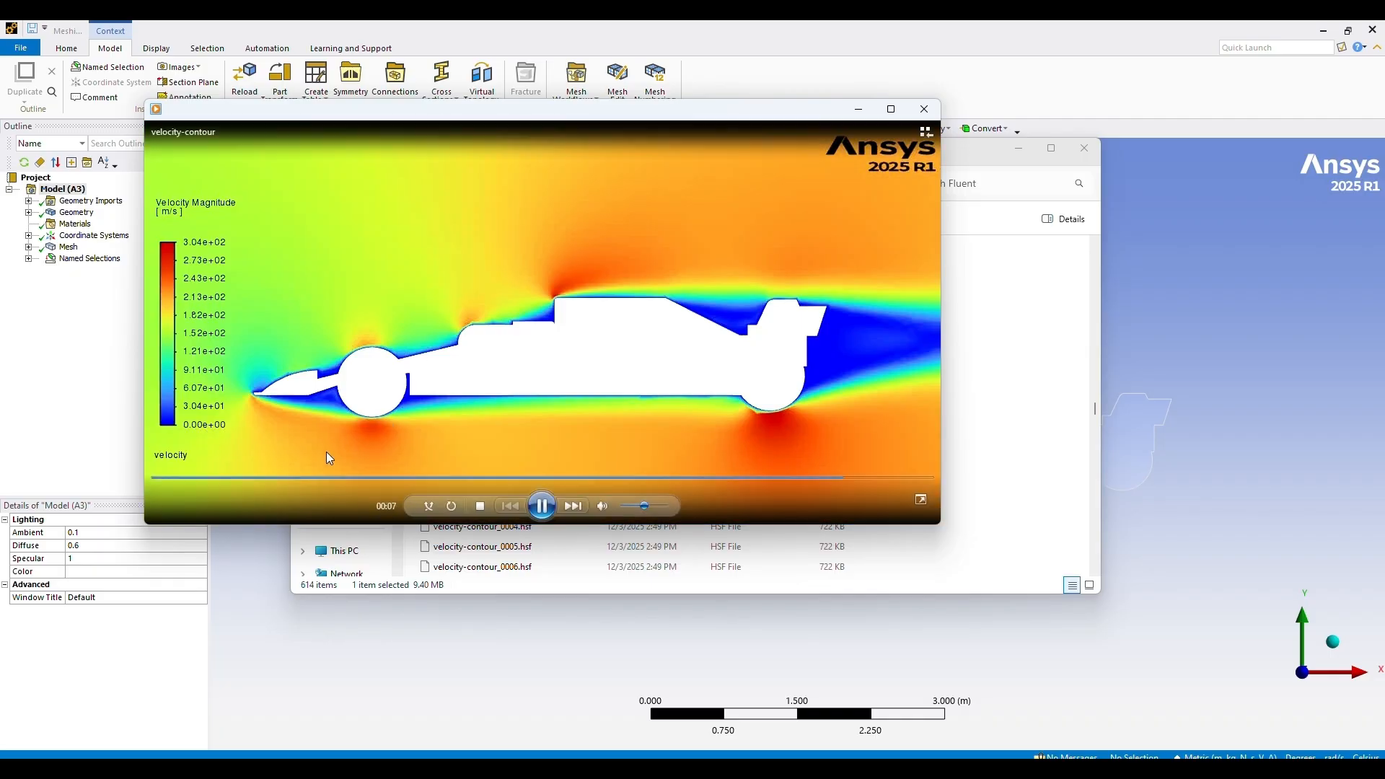
{"action": "left_click", "coordinate": [254, 478]}
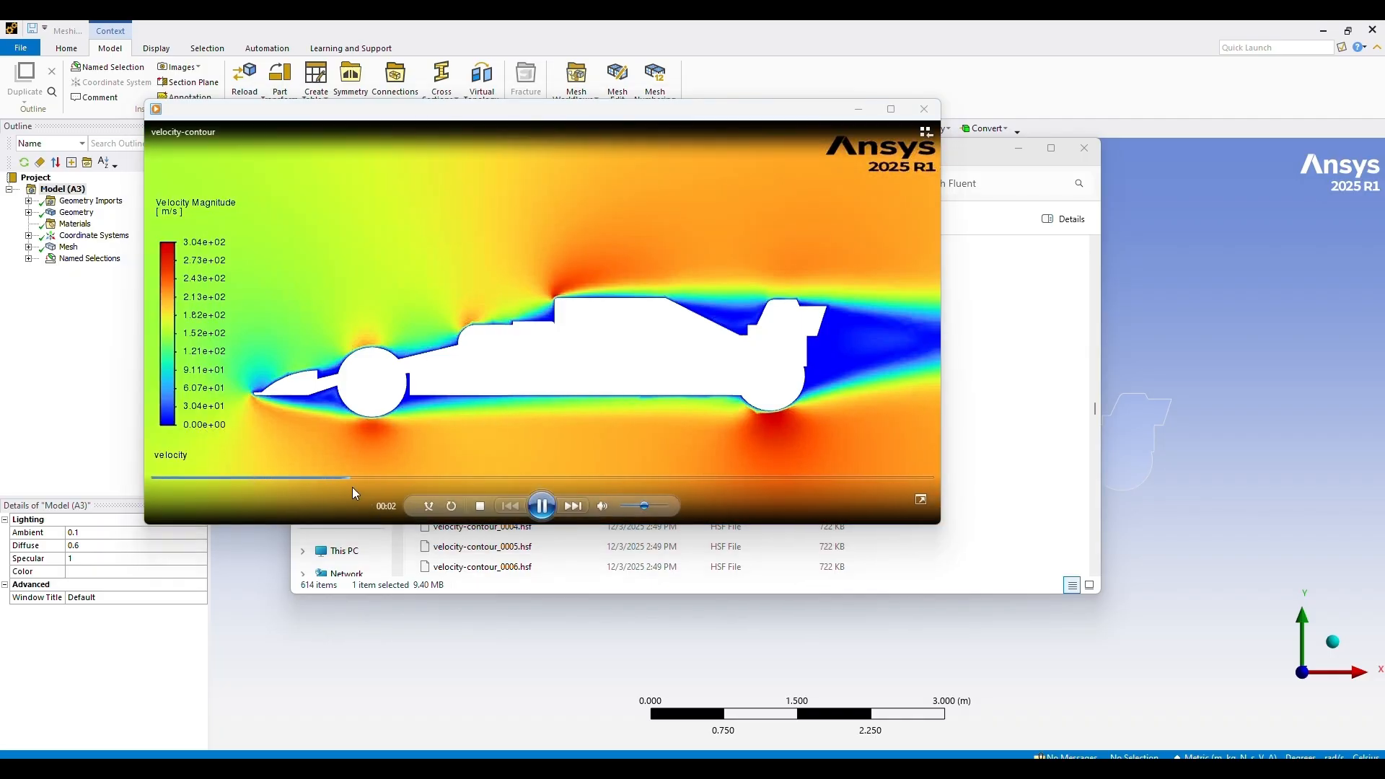
{"action": "left_click_drag", "start_coordinate": [418, 478], "coordinate": [187, 482]}
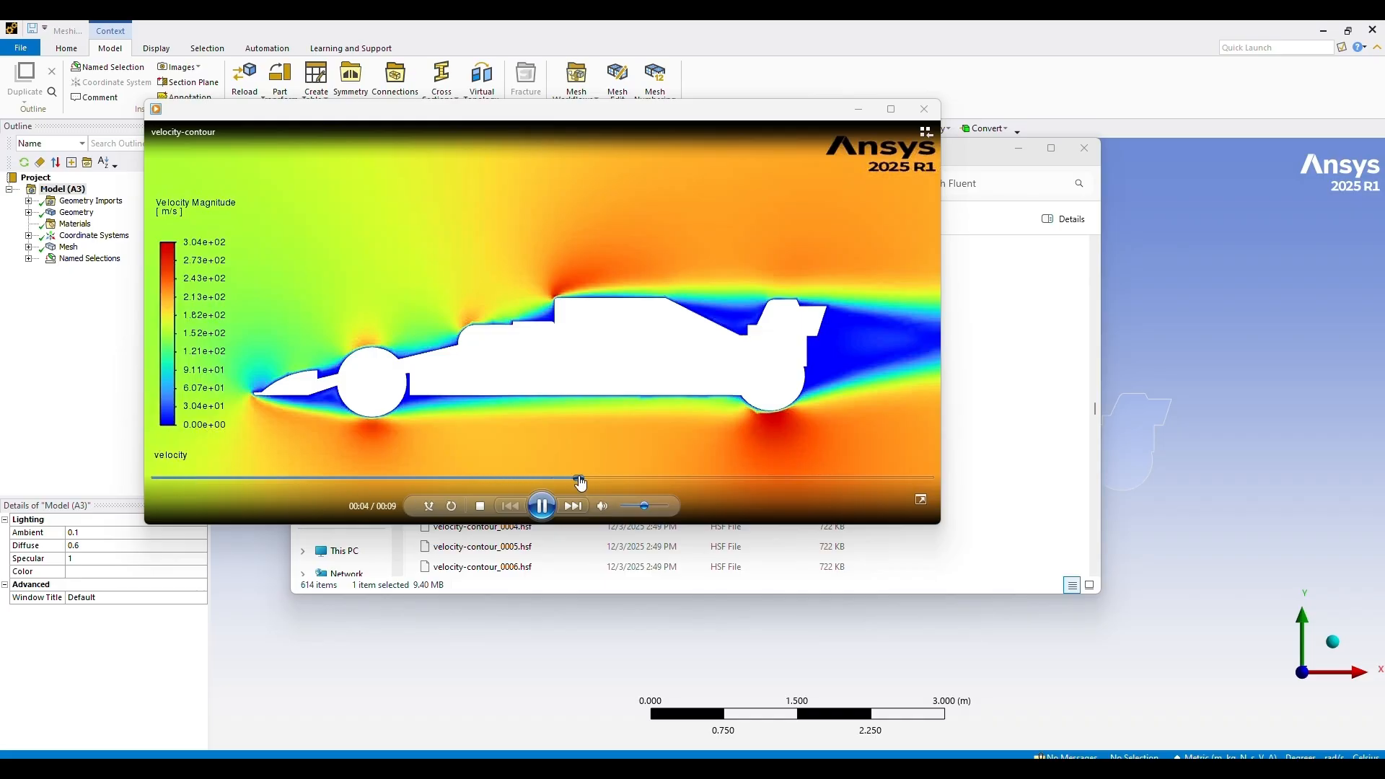
{"action": "left_click_drag", "start_coordinate": [578, 478], "coordinate": [143, 475]}
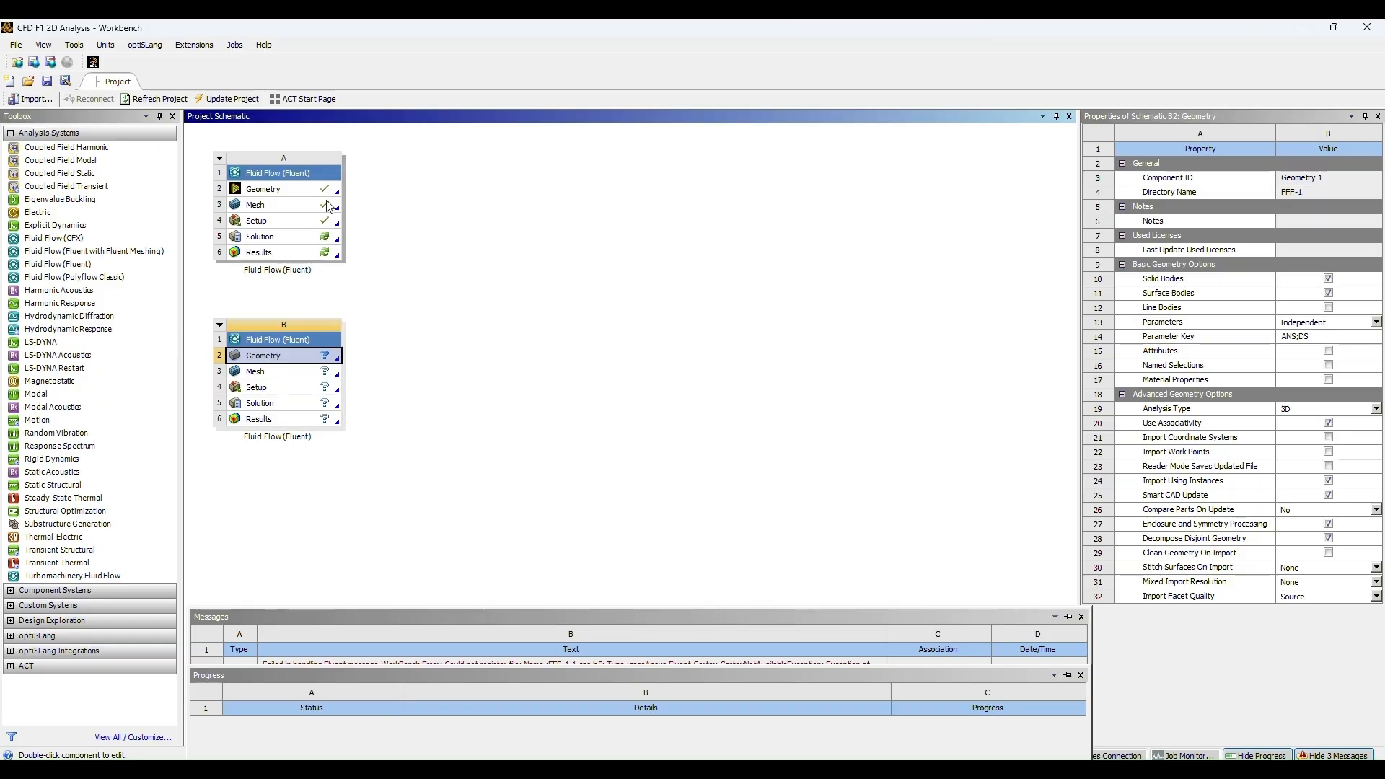
In Workbench, share the geometry of Fluent system A with system B and open system B's mesh for editing
{"action": "left_click_drag", "start_coordinate": [322, 189], "coordinate": [282, 360]}
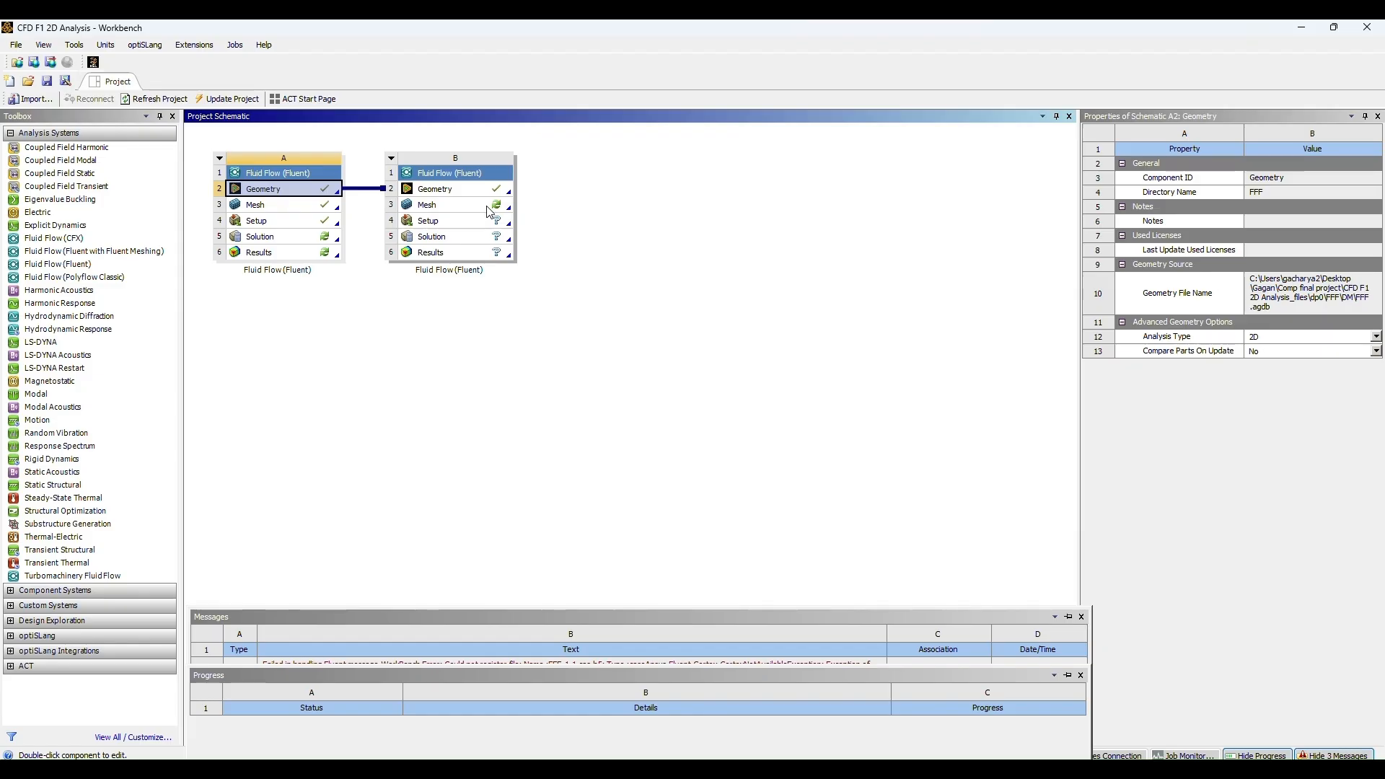
{"action": "double_click", "coordinate": [457, 212]}
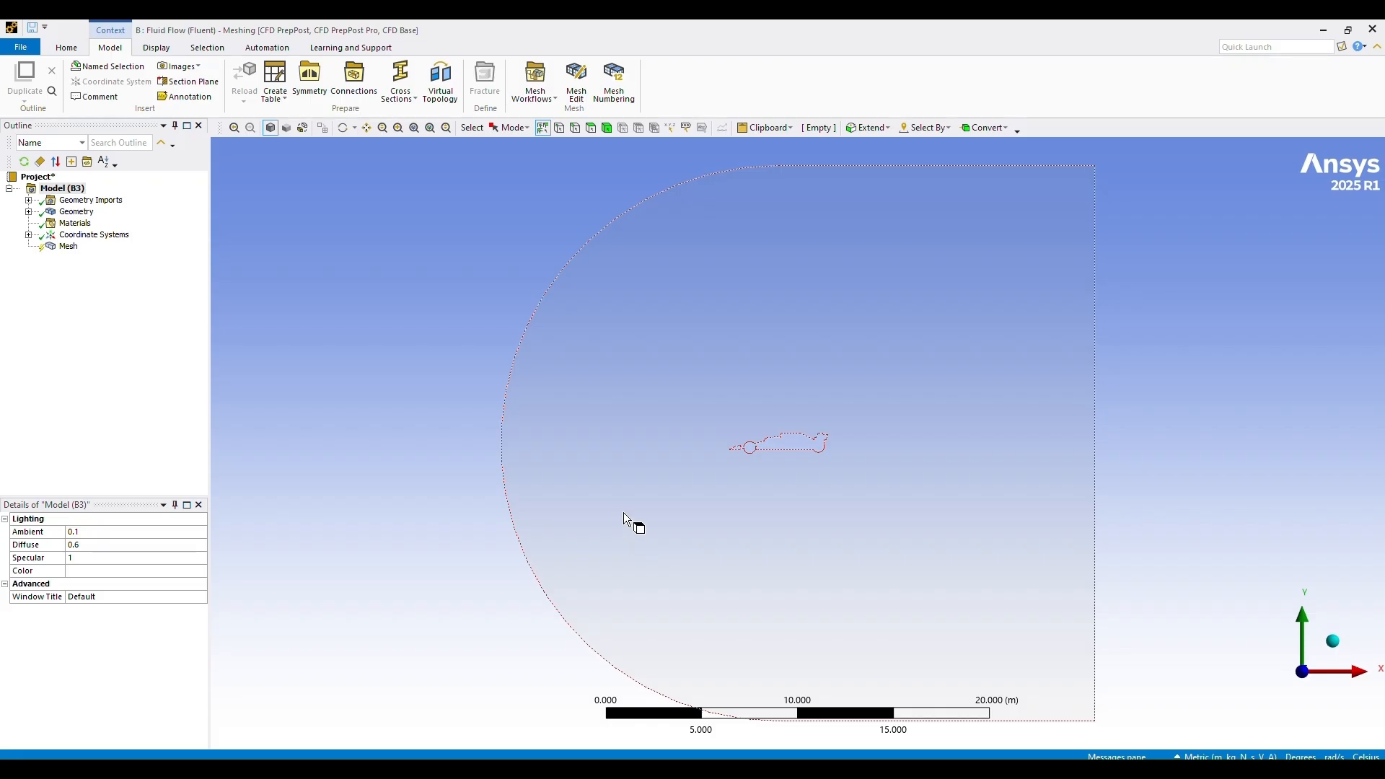
Insert a mesh method scoped to the flow domain body and set its method to Triangles
{"action": "left_click", "coordinate": [63, 246]}
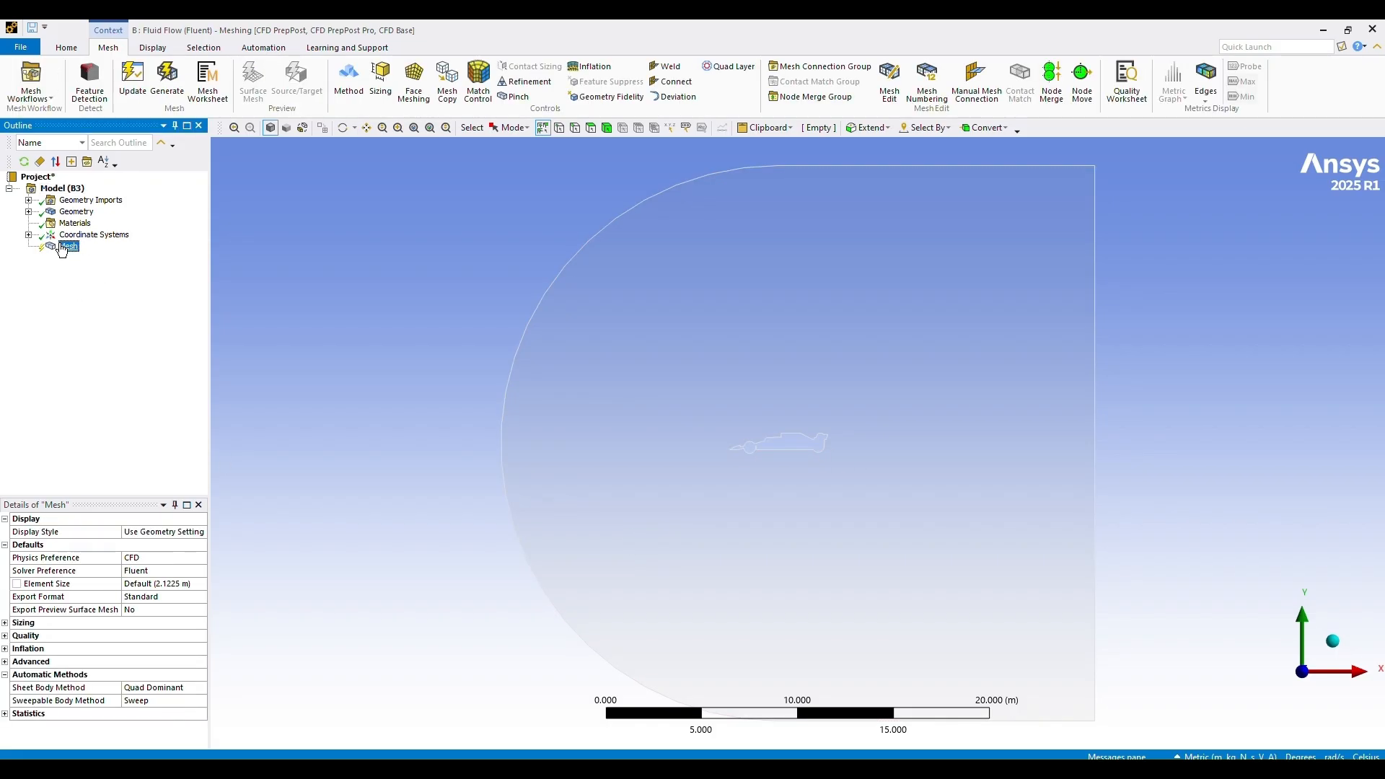
{"action": "right_click", "coordinate": [64, 247]}
{"action": "mouse_move", "coordinate": [108, 252]}
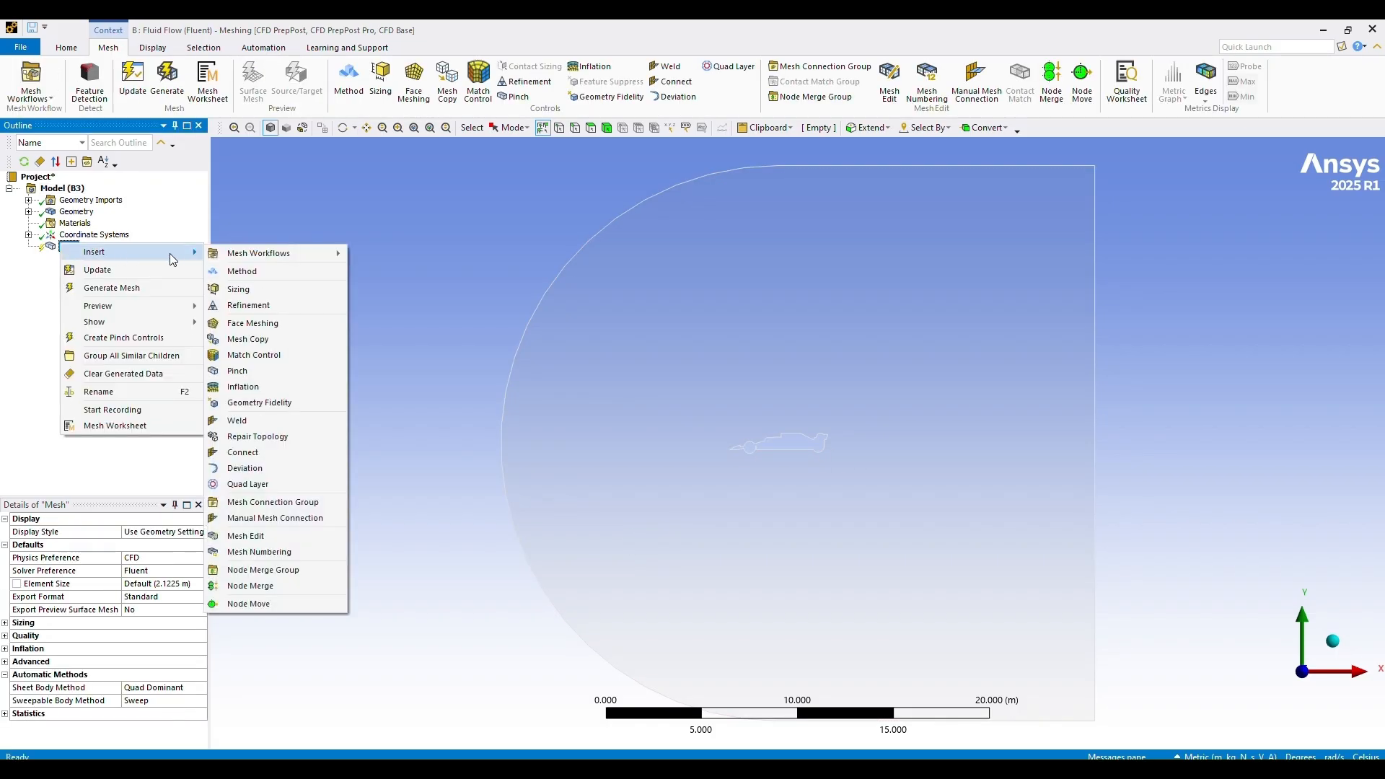
{"action": "left_click", "coordinate": [226, 271]}
{"action": "left_click", "coordinate": [669, 387]}
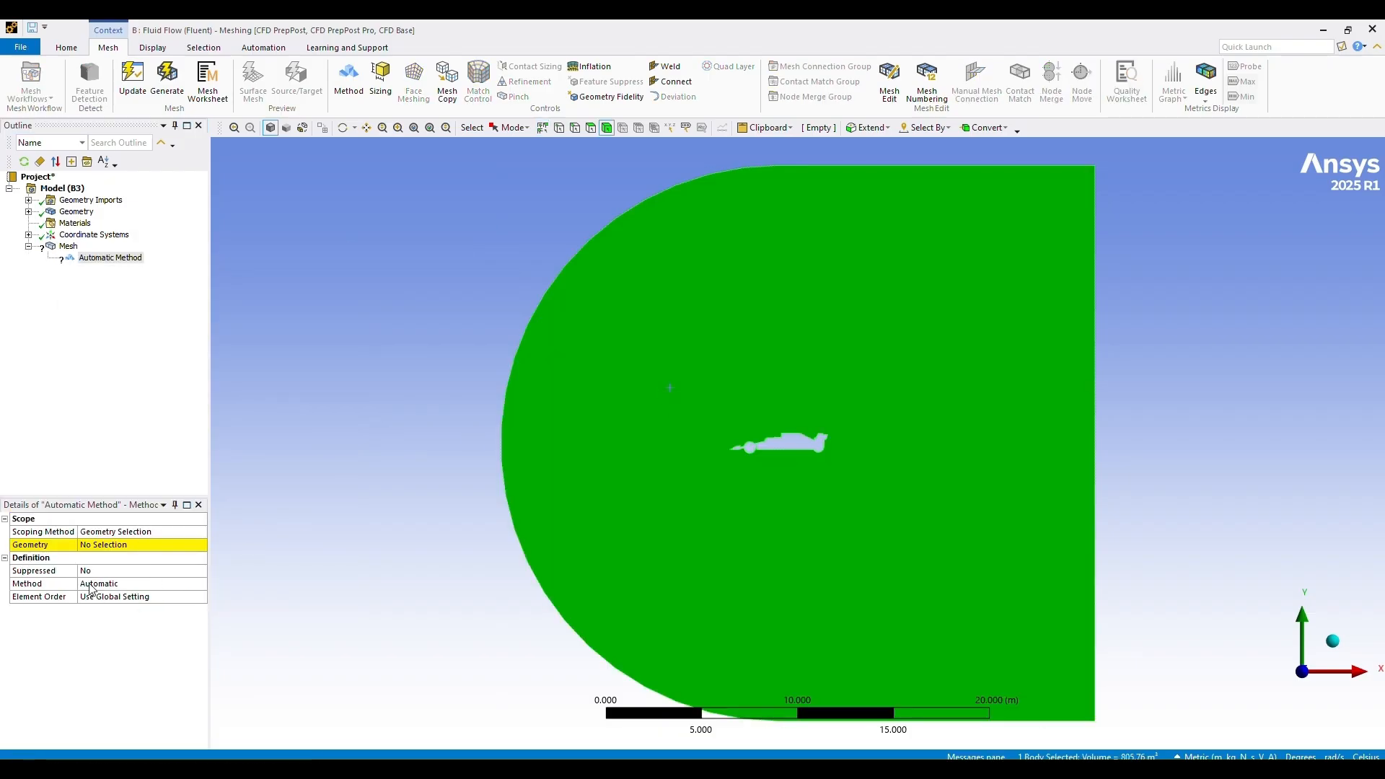
{"action": "left_click", "coordinate": [120, 546]}
{"action": "left_click", "coordinate": [119, 546]}
{"action": "left_click", "coordinate": [150, 584]}
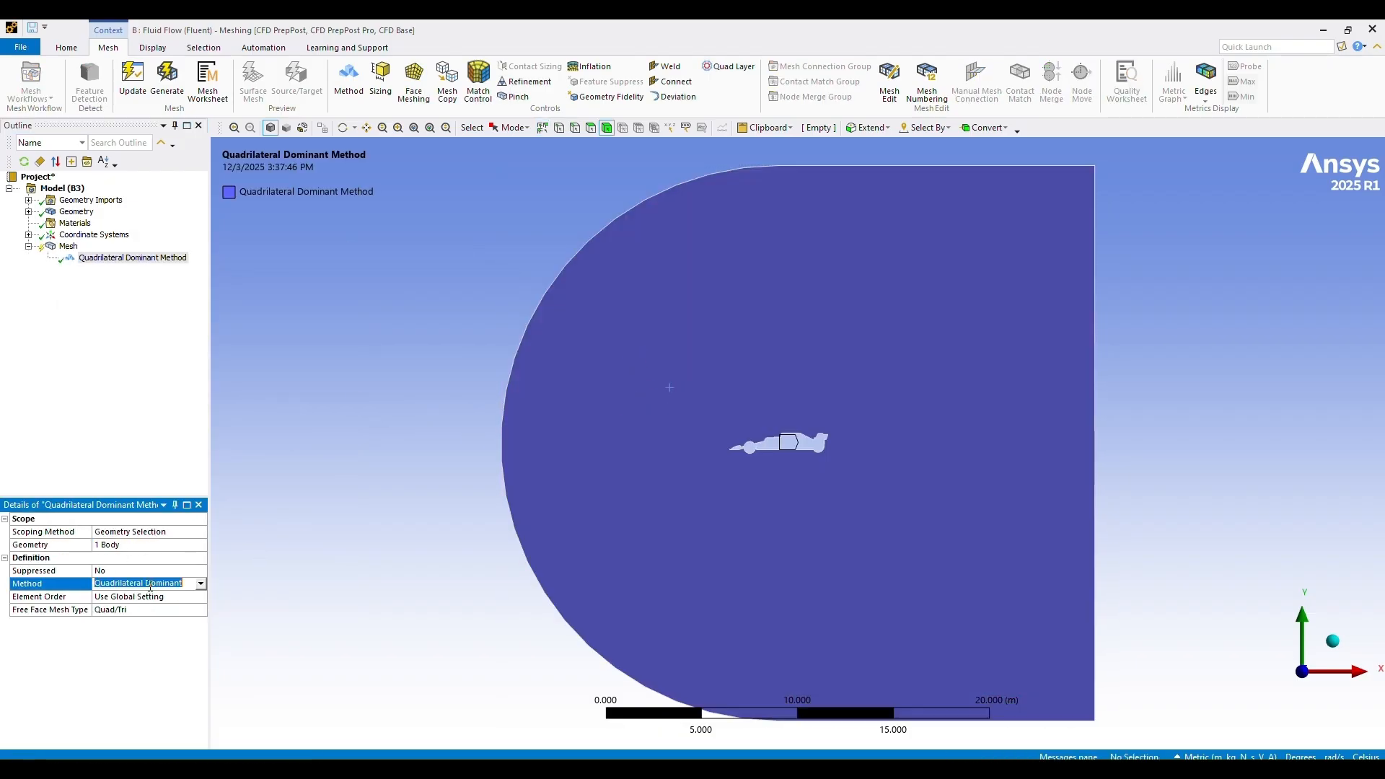
{"action": "left_click", "coordinate": [200, 584]}
{"action": "left_click", "coordinate": [178, 608]}
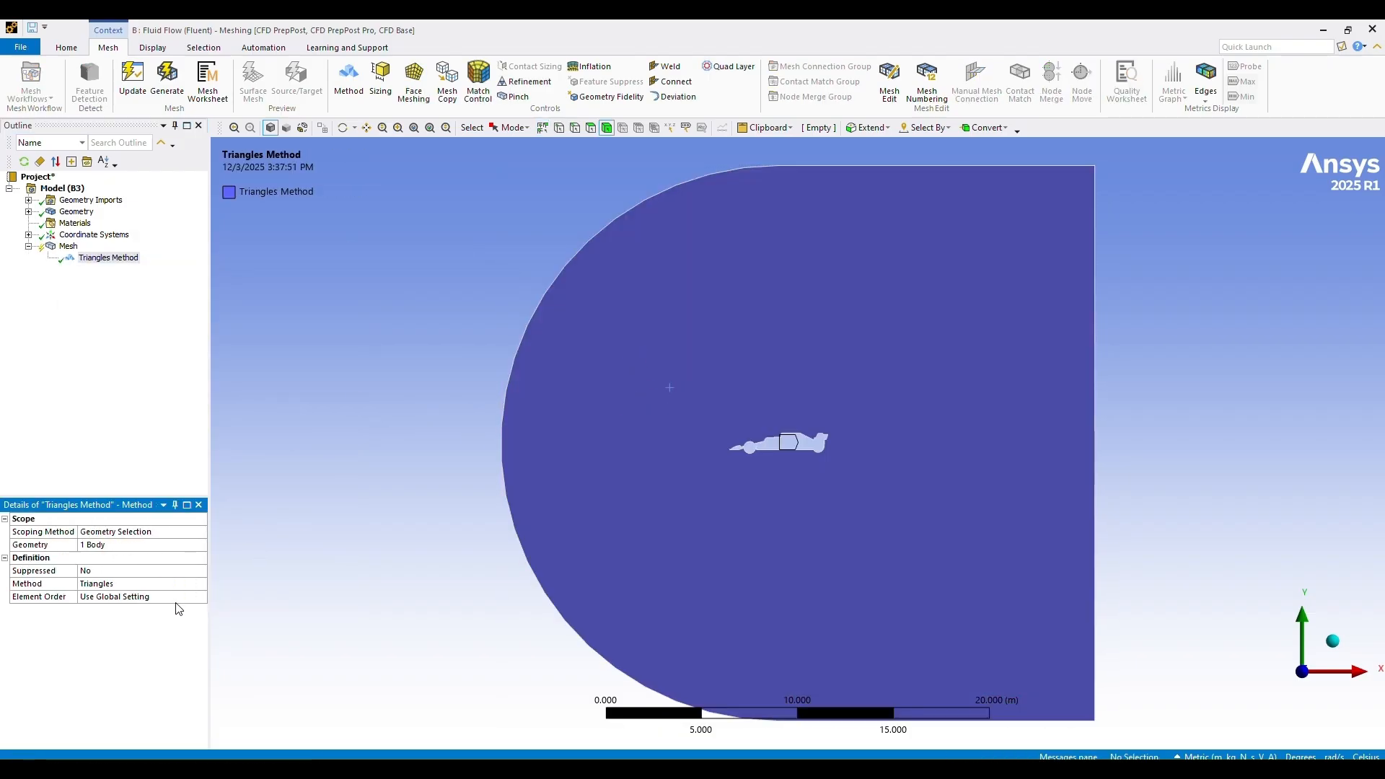
Generate the triangular mesh and display it on the flow domain
{"action": "left_click", "coordinate": [110, 329]}
{"action": "right_click", "coordinate": [108, 264]}
{"action": "left_click", "coordinate": [116, 286]}
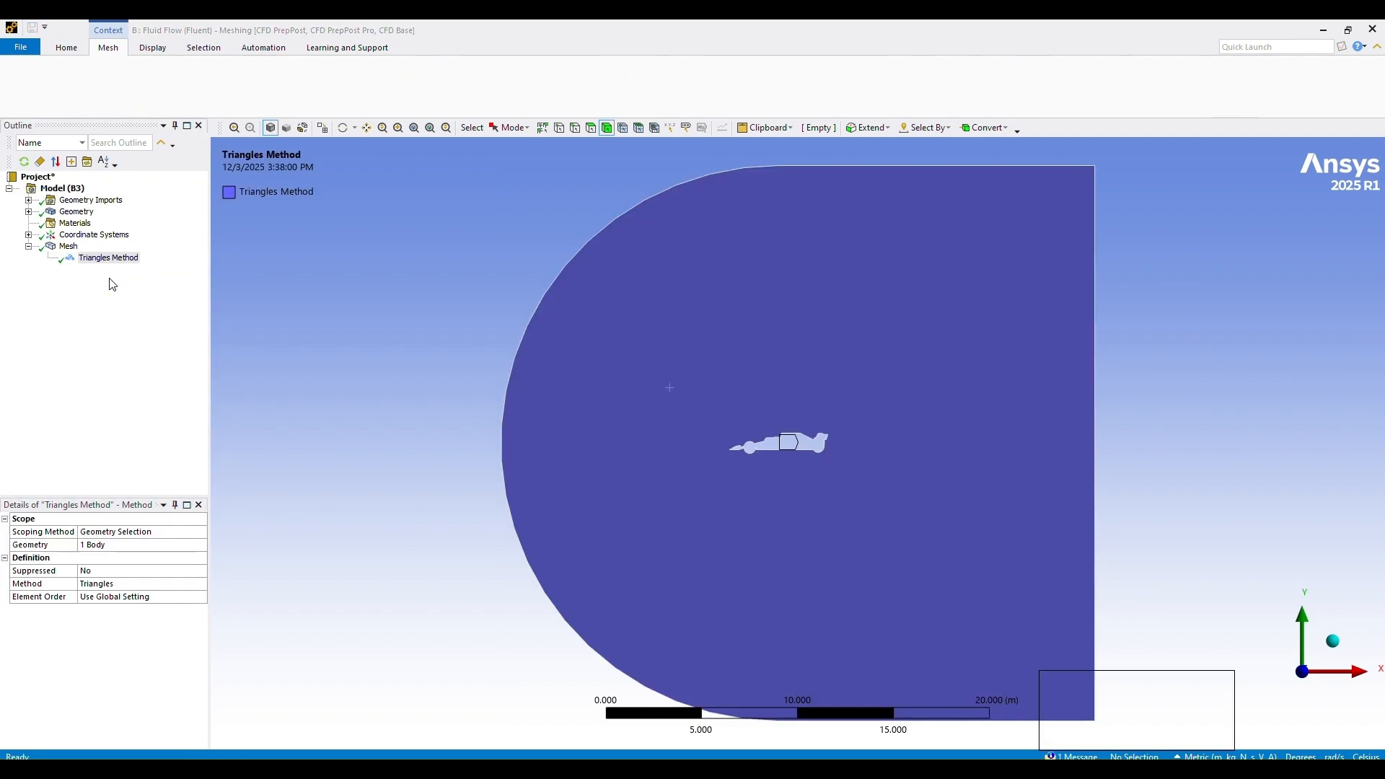
{"action": "left_click", "coordinate": [68, 246]}
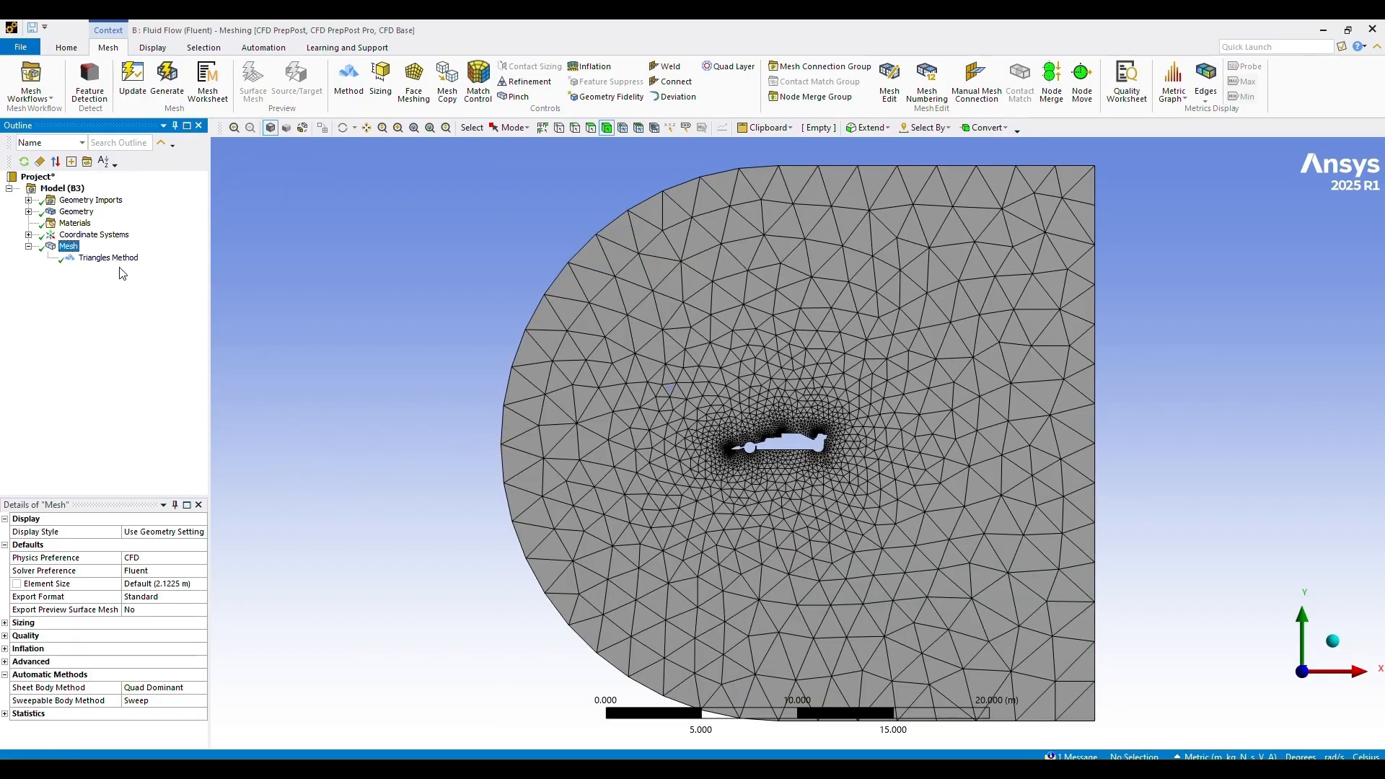
Insert a mesh sizing control scoped to all edges of the car outline
{"action": "scroll", "coordinate": [743, 477], "scroll_direction": "up", "scroll_amount": 4}
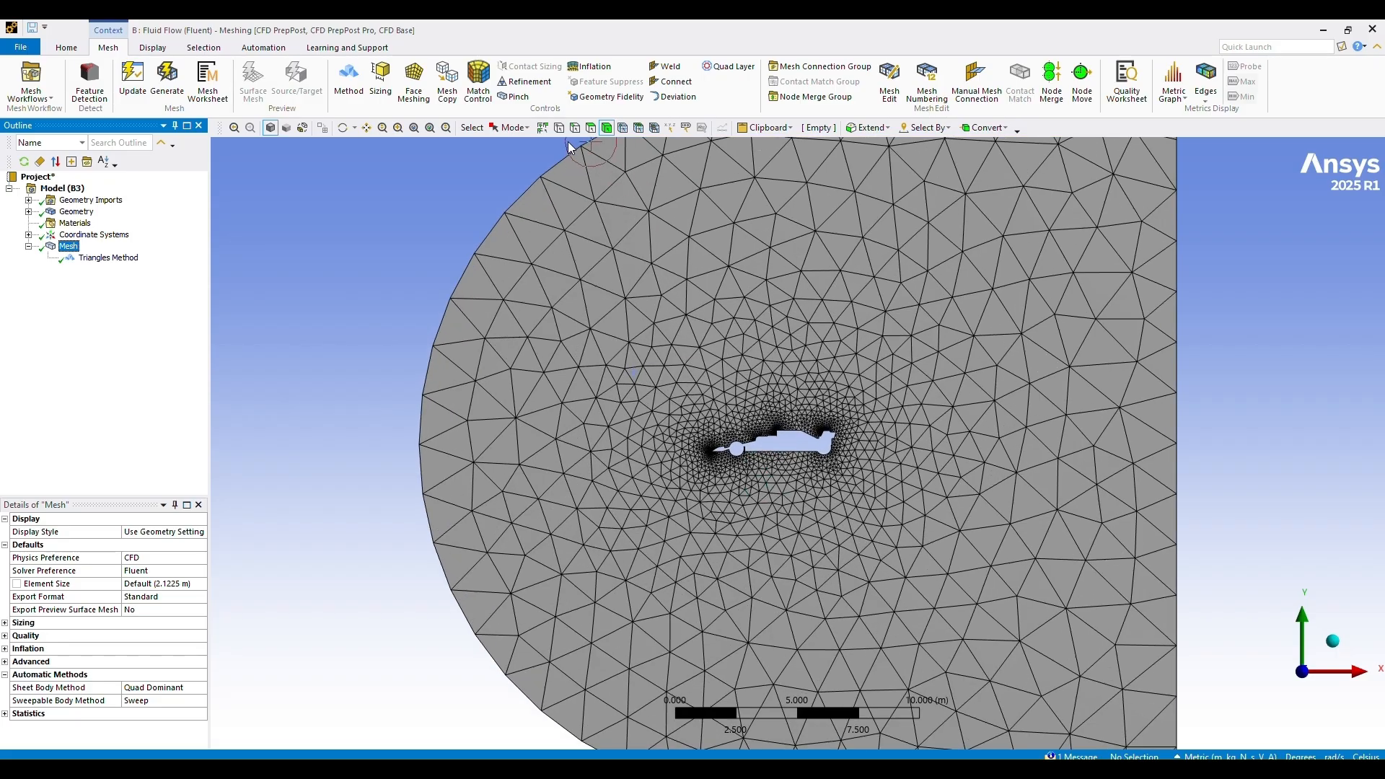
{"action": "left_click", "coordinate": [574, 130]}
{"action": "scroll", "coordinate": [721, 497], "scroll_direction": "up", "scroll_amount": 6}
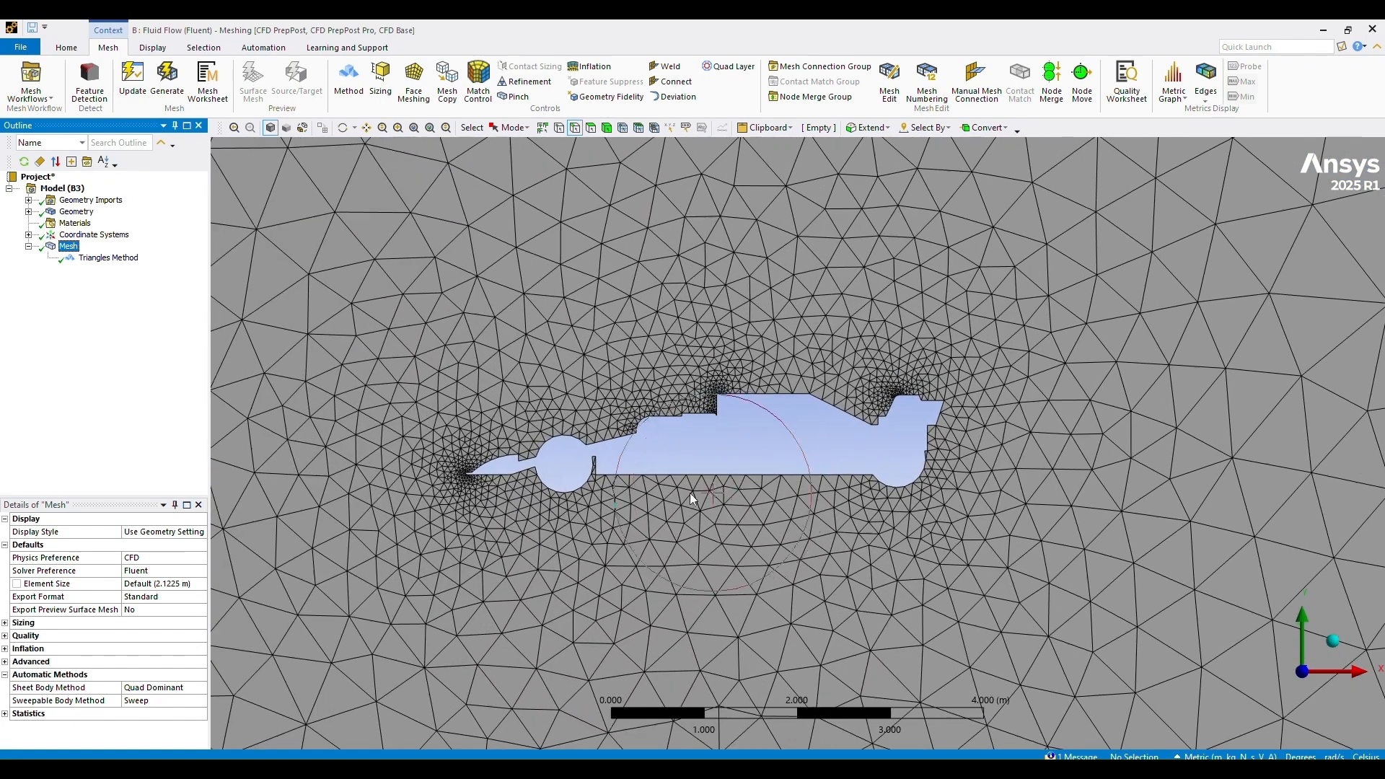
{"action": "mouse_move", "coordinate": [421, 506]}
{"action": "left_mouse_down"}
{"action": "mouse_move", "coordinate": [406, 460]}
{"action": "mouse_move", "coordinate": [479, 486]}
{"action": "mouse_move", "coordinate": [551, 465]}
{"action": "mouse_move", "coordinate": [581, 433]}
{"action": "mouse_move", "coordinate": [728, 386]}
{"action": "mouse_move", "coordinate": [927, 408]}
{"action": "mouse_move", "coordinate": [902, 396]}
{"action": "mouse_move", "coordinate": [959, 425]}
{"action": "mouse_move", "coordinate": [841, 485]}
{"action": "mouse_move", "coordinate": [962, 429]}
{"action": "mouse_move", "coordinate": [808, 423]}
{"action": "left_mouse_up"}
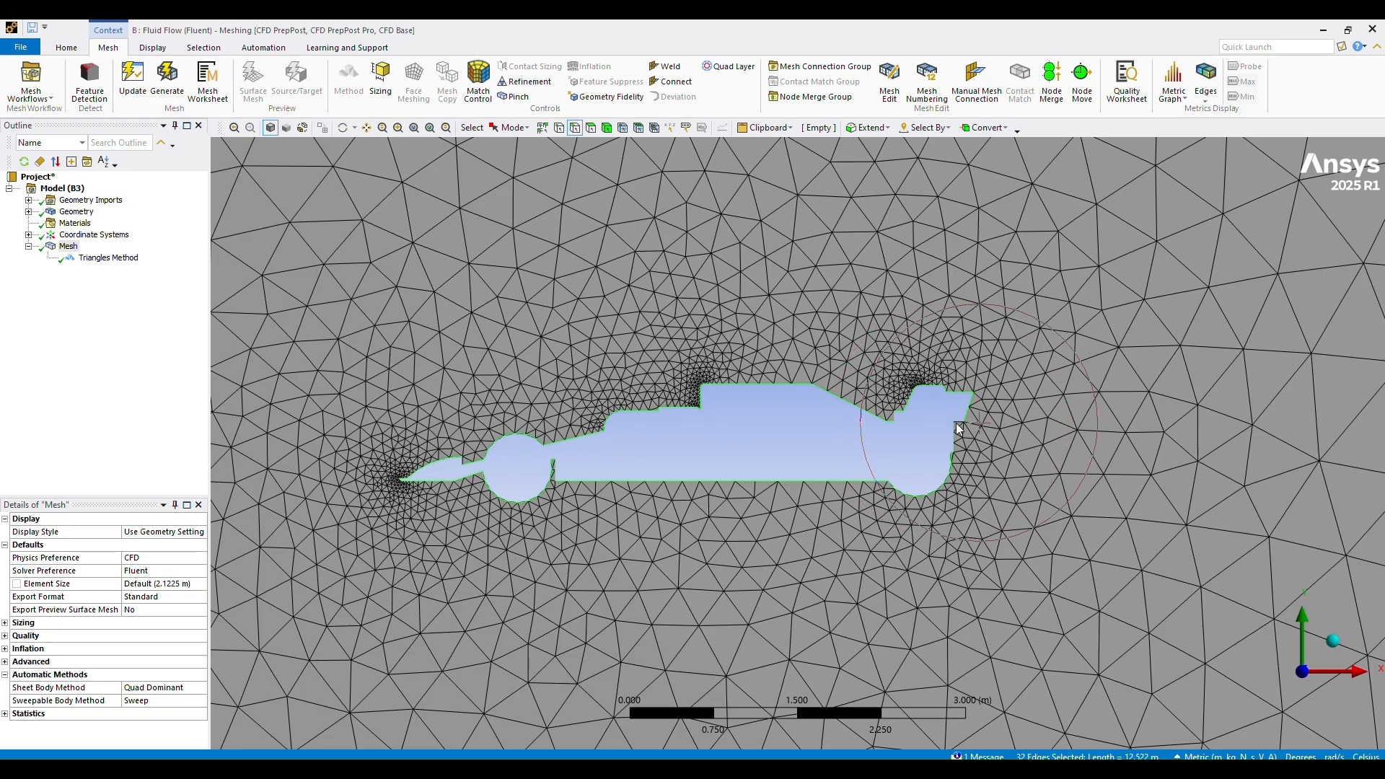
{"action": "scroll", "coordinate": [945, 440], "scroll_direction": "down", "scroll_amount": 5}
{"action": "scroll", "coordinate": [949, 441], "scroll_direction": "up", "scroll_amount": 5}
{"action": "left_click", "coordinate": [926, 447], "text": "ctrl"}
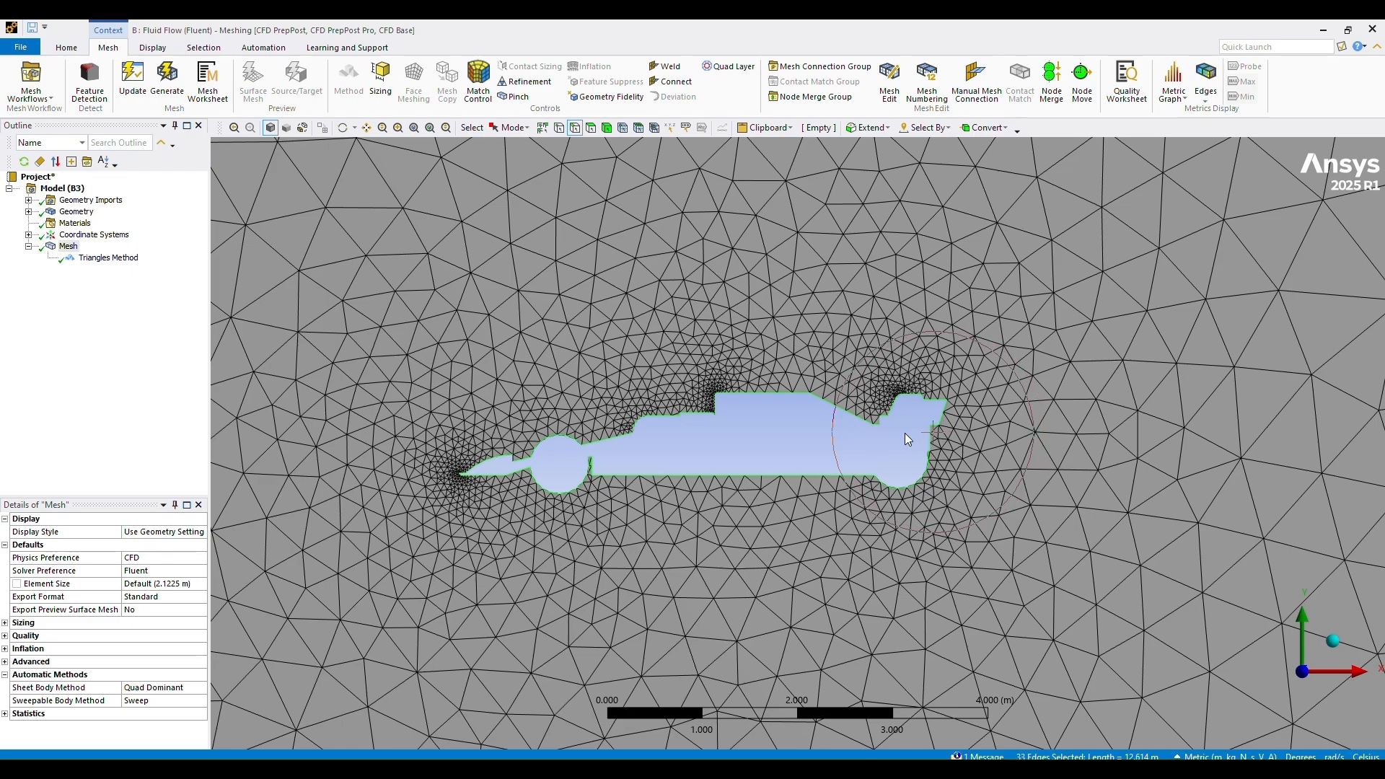
{"action": "scroll", "coordinate": [603, 473], "scroll_direction": "up", "scroll_amount": 4}
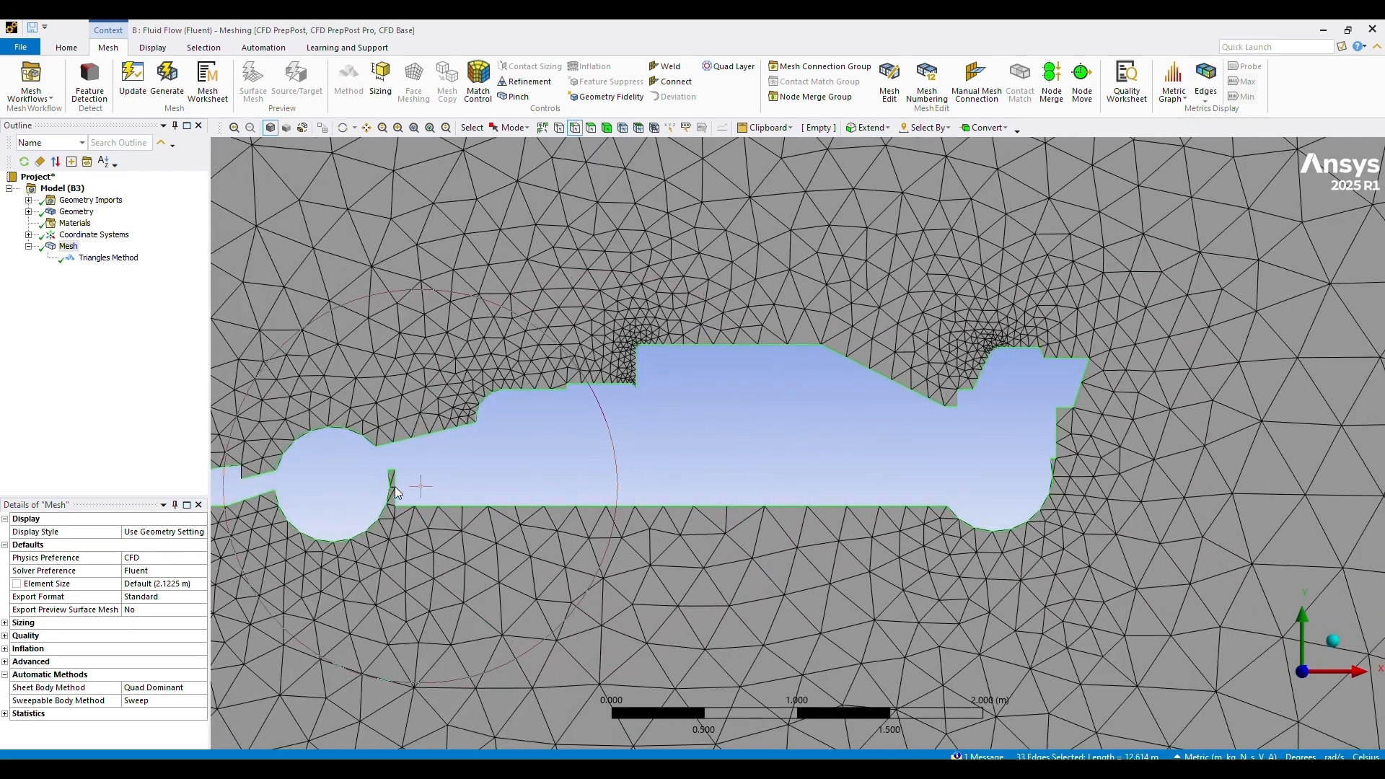
{"action": "scroll", "coordinate": [375, 473], "scroll_direction": "down", "scroll_amount": 3}
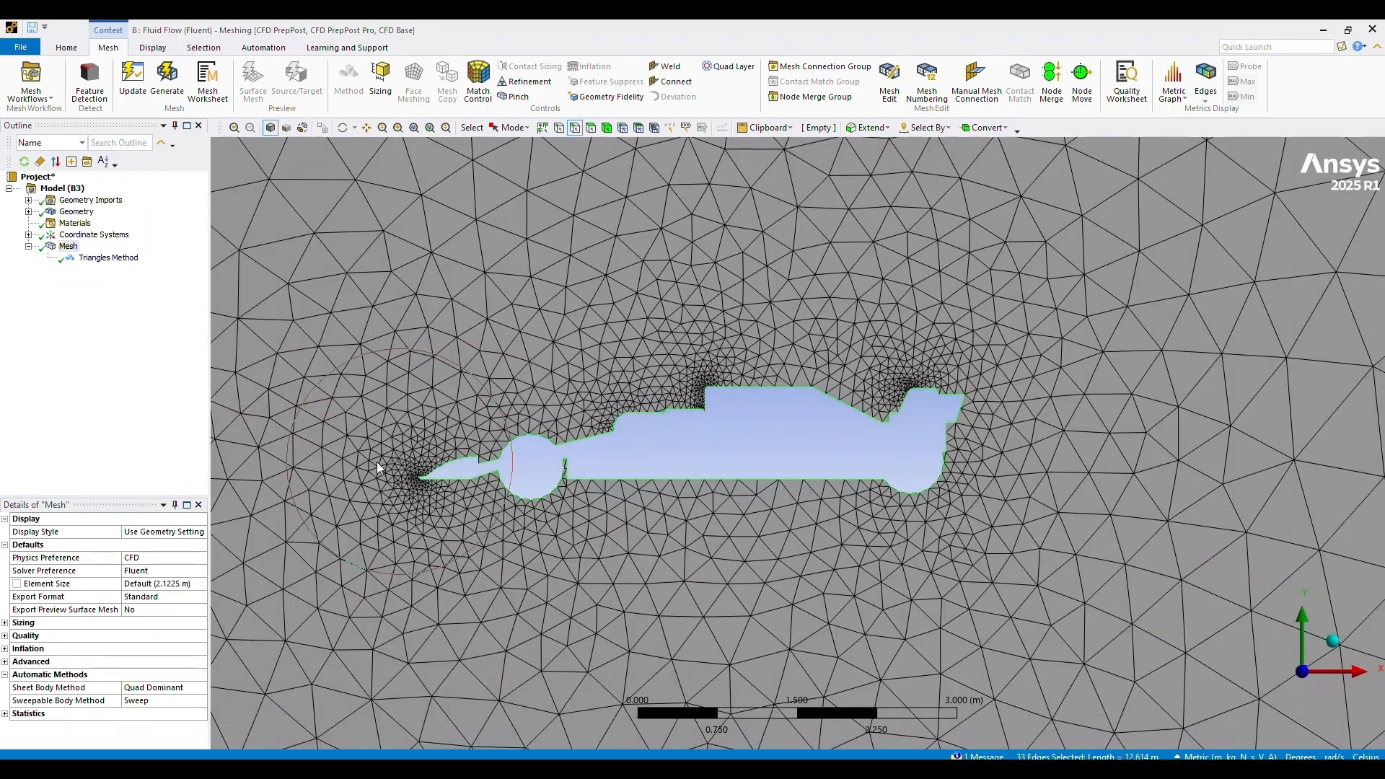
{"action": "right_click", "coordinate": [841, 404]}
{"action": "mouse_move", "coordinate": [865, 407]}
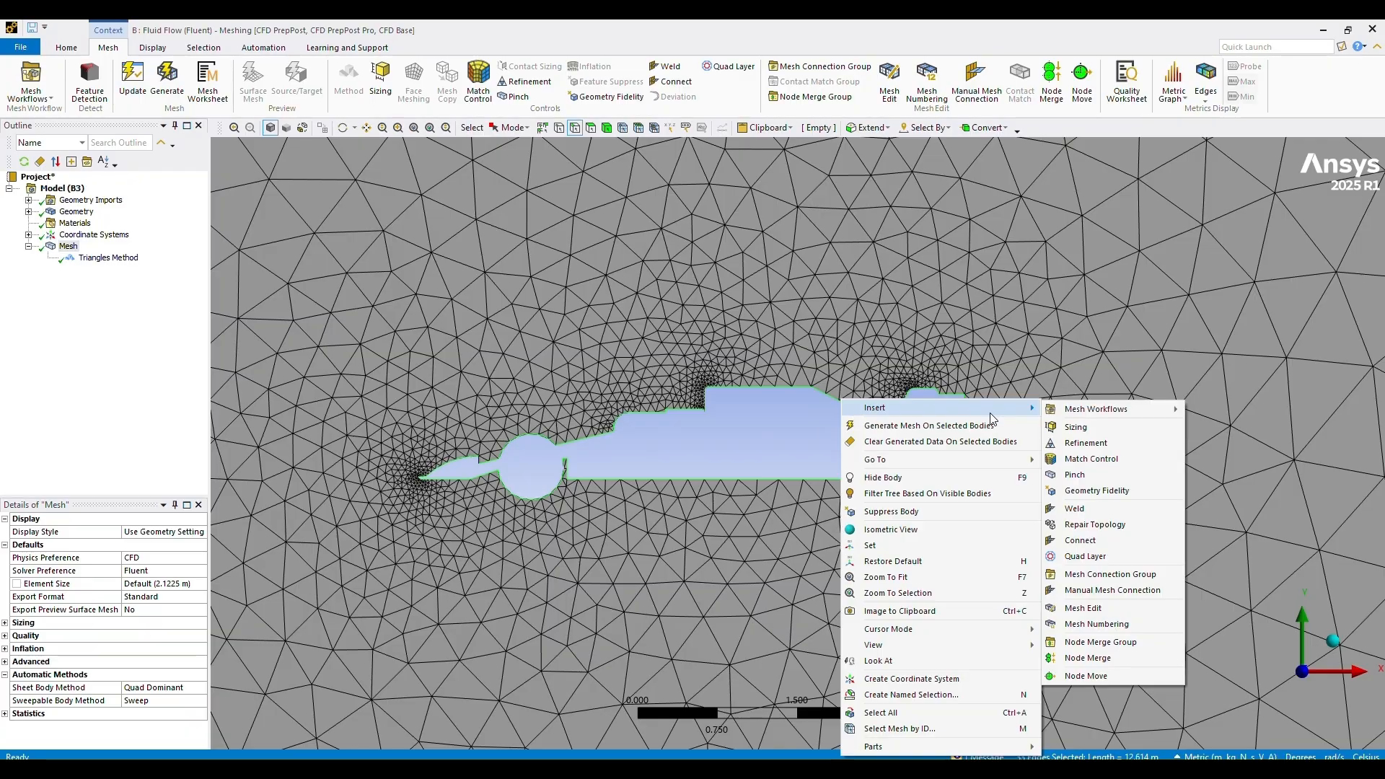
{"action": "left_click", "coordinate": [1081, 427]}
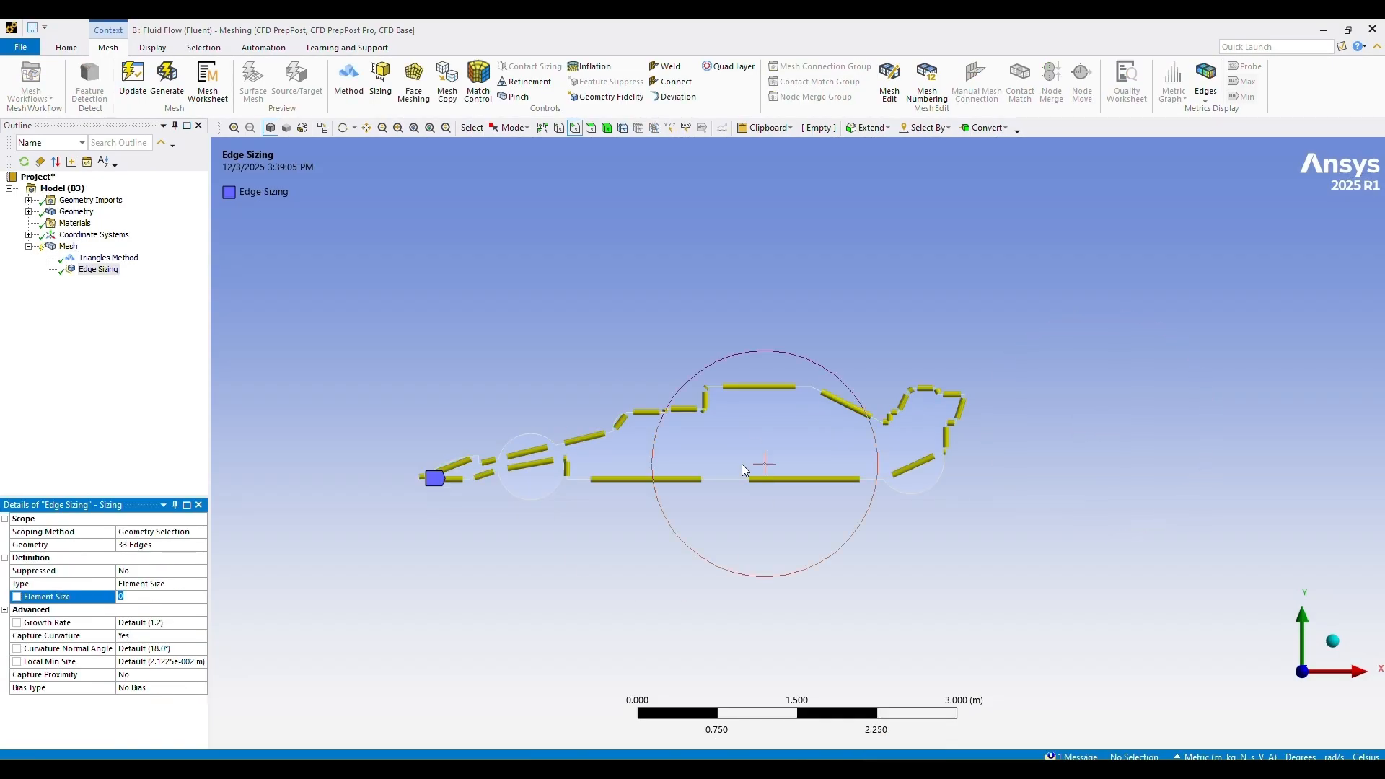
Set the element size of the car outline's edge sizing to 0.01 m
{"action": "left_click", "coordinate": [169, 599]}
{"action": "key", "text": "Return"}
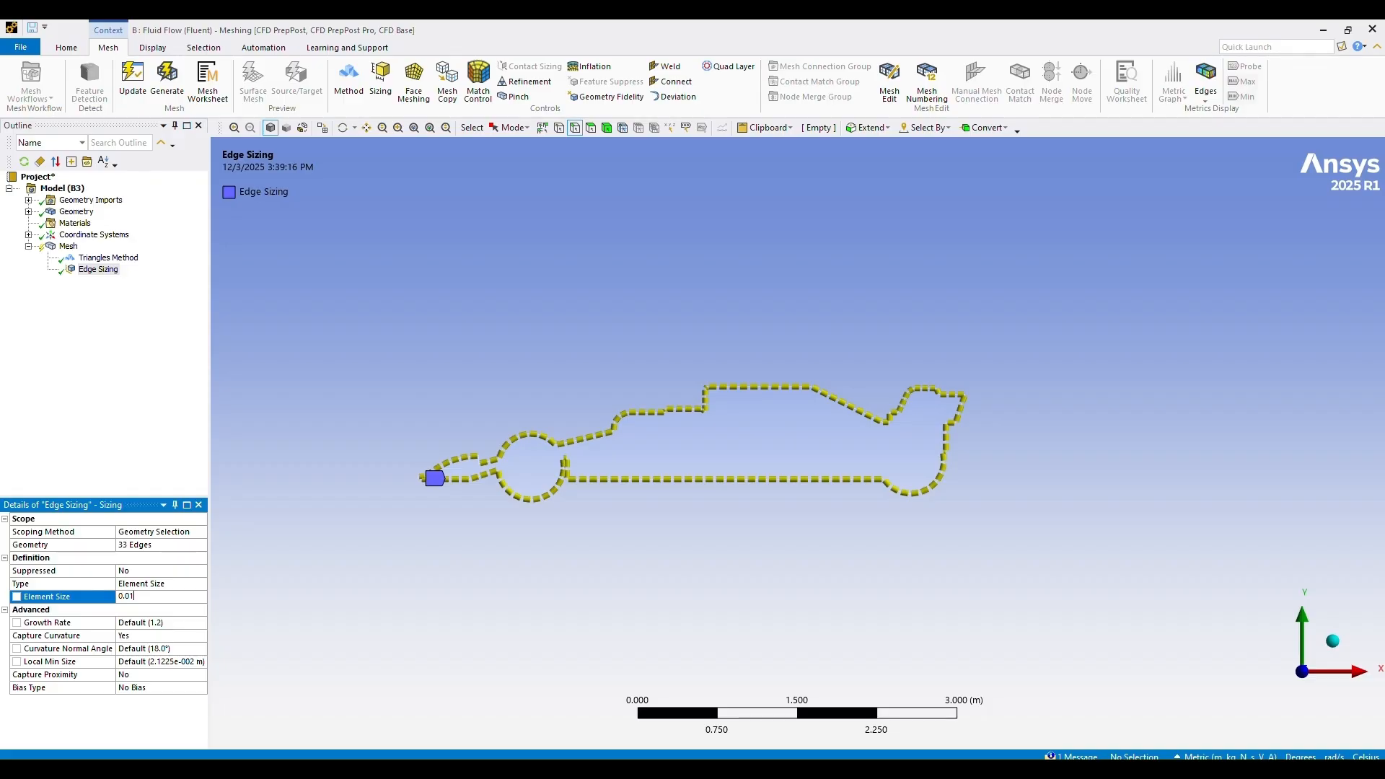
{"action": "key", "text": "Return"}
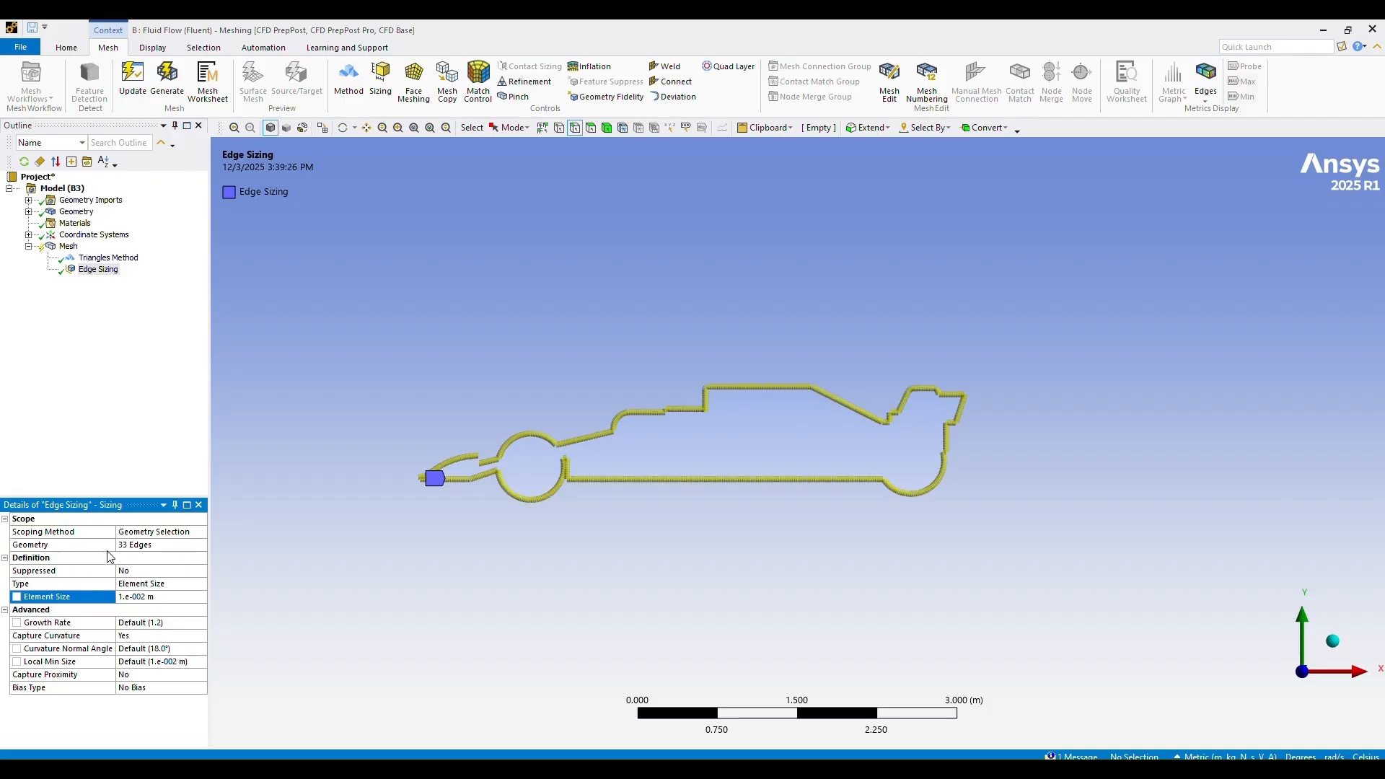
Turn off curvature capture for the edge sizing and set its behavior to Hard
{"action": "left_click", "coordinate": [172, 636]}
{"action": "left_click", "coordinate": [201, 637]}
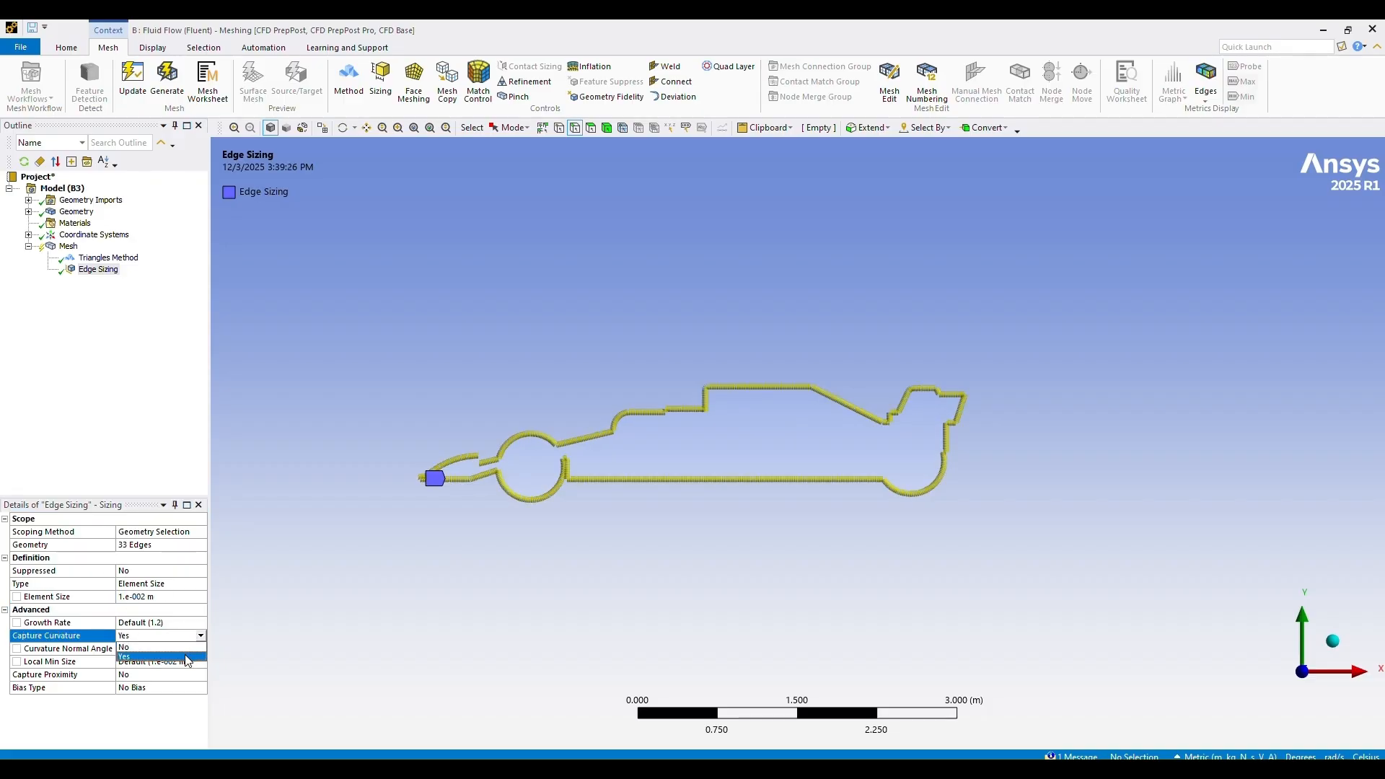
{"action": "left_click", "coordinate": [185, 658]}
{"action": "left_click", "coordinate": [200, 637]}
{"action": "left_click", "coordinate": [194, 646]}
{"action": "left_click", "coordinate": [173, 625]}
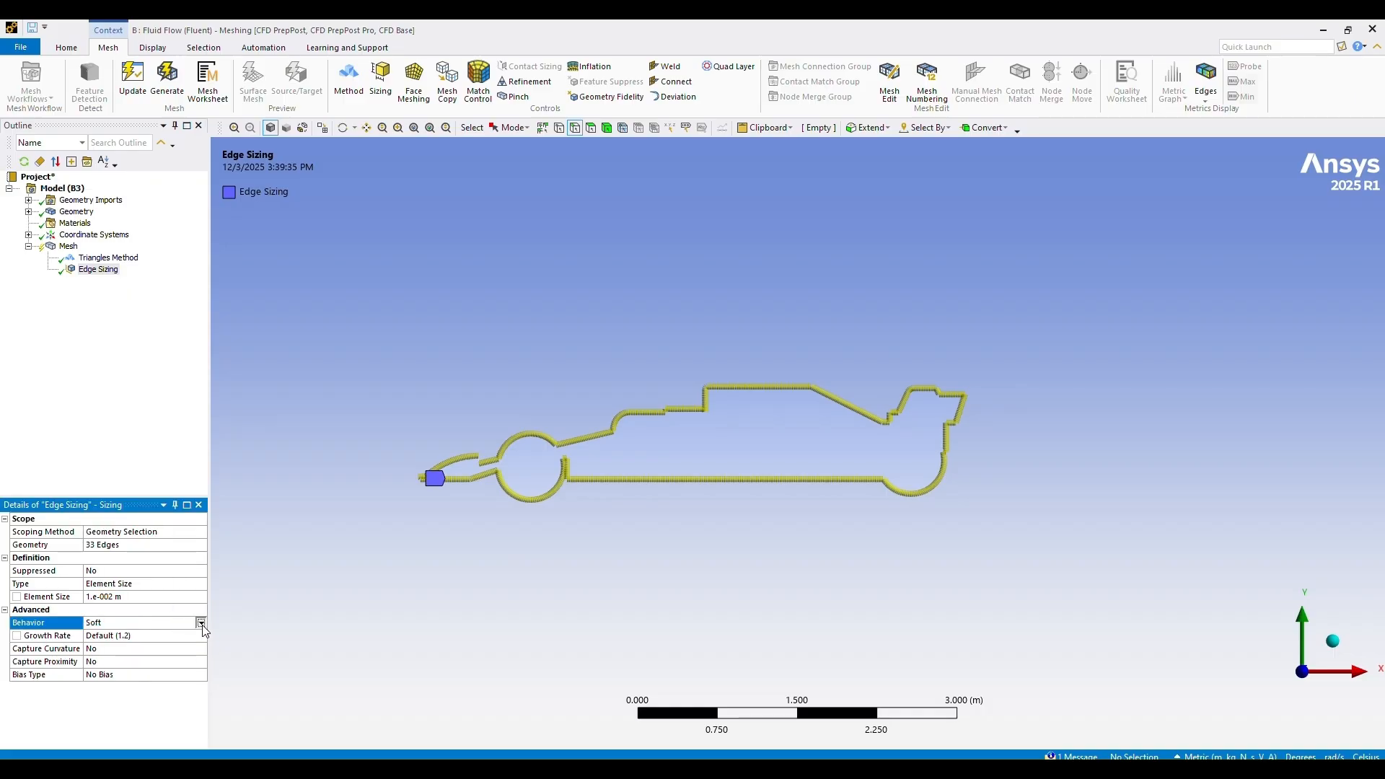
{"action": "left_click", "coordinate": [201, 622]}
{"action": "left_click", "coordinate": [182, 645]}
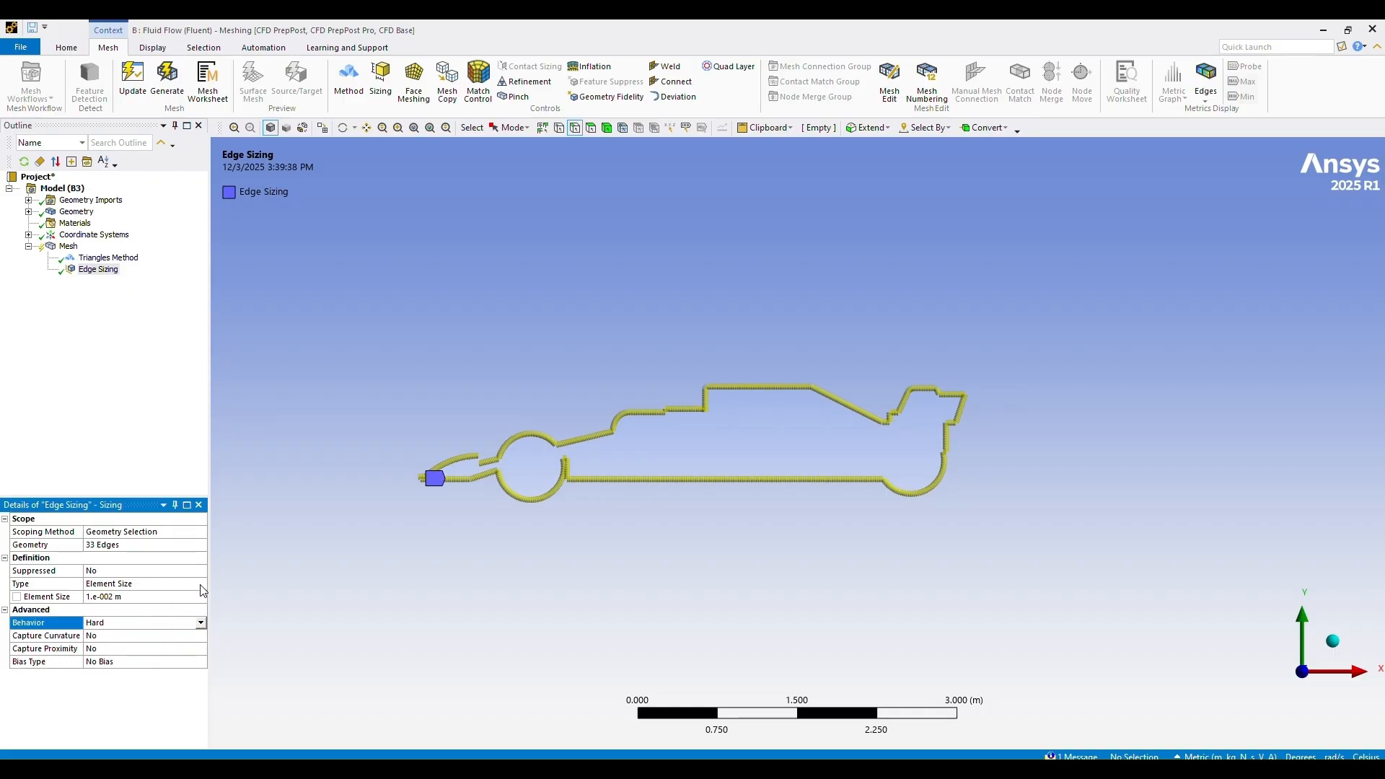
Generate the mesh with the edge sizing and display it around the car
{"action": "right_click", "coordinate": [95, 277]}
{"action": "left_click", "coordinate": [66, 298]}
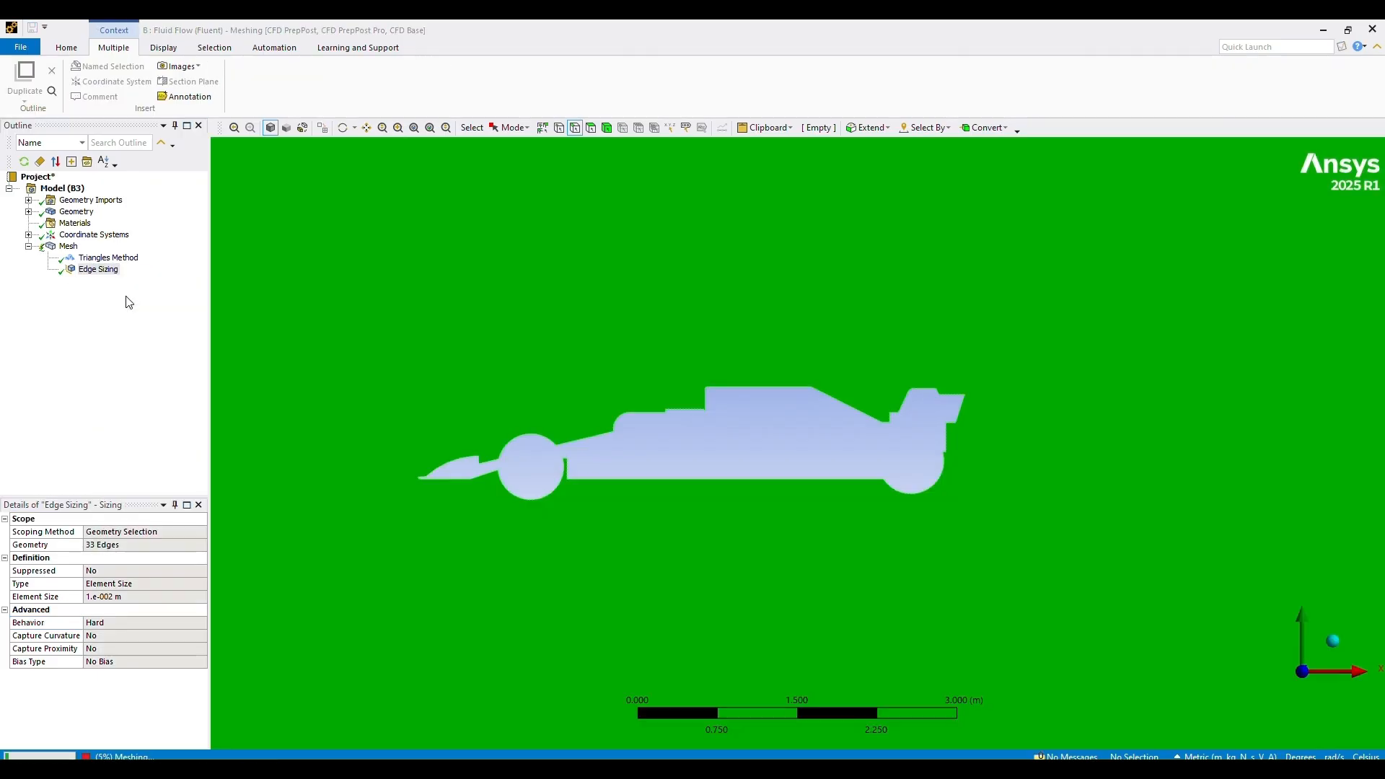
{"action": "scroll", "coordinate": [436, 436], "scroll_direction": "down", "scroll_amount": 10}
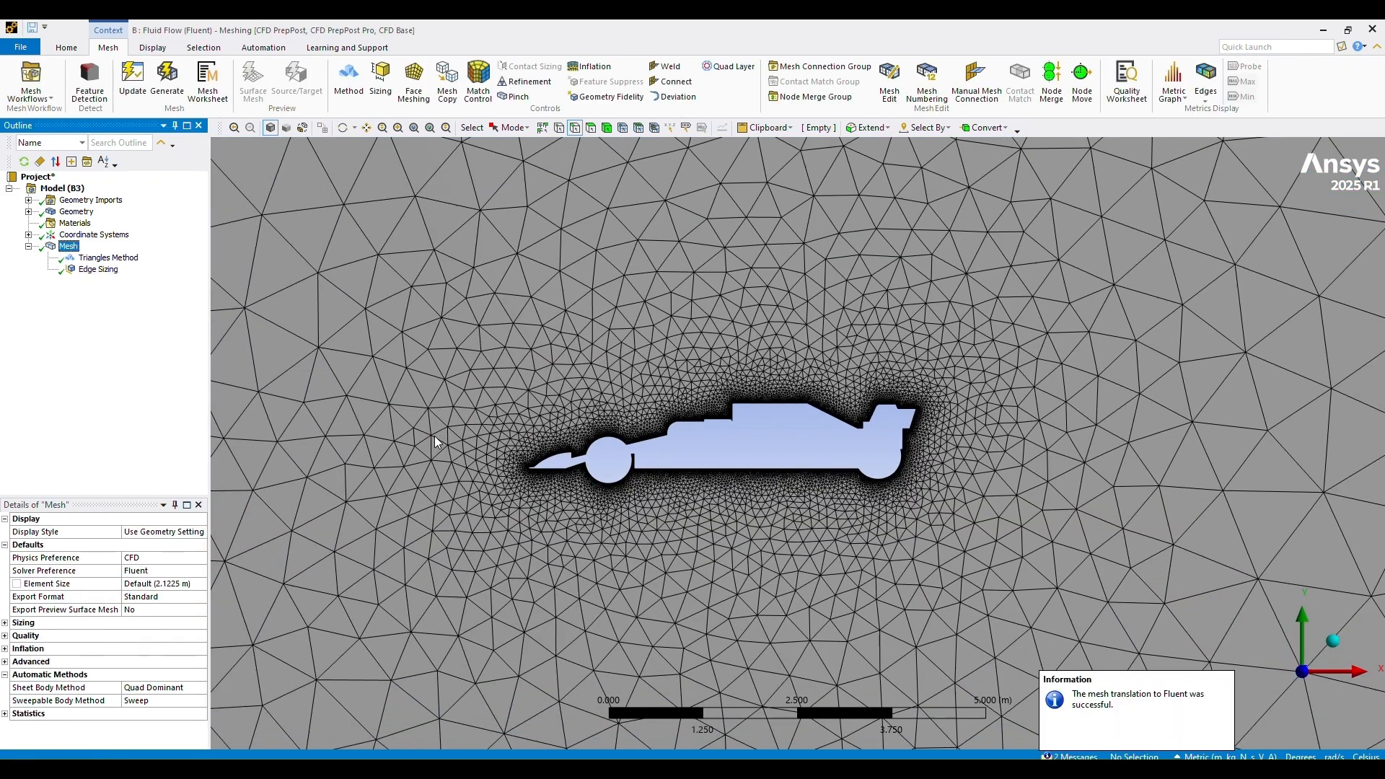
{"action": "scroll", "coordinate": [435, 437], "scroll_direction": "up", "scroll_amount": 10}
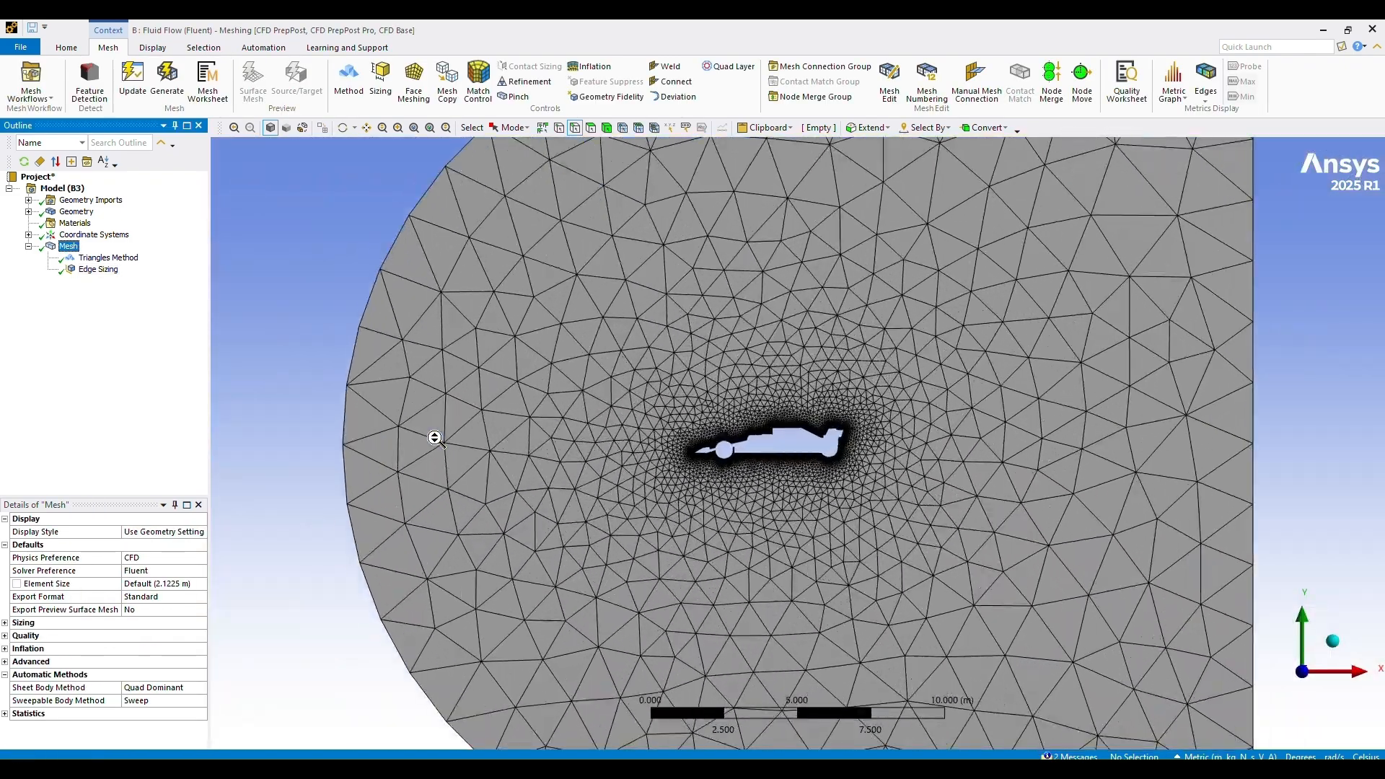
{"action": "scroll", "coordinate": [435, 442], "scroll_direction": "down", "scroll_amount": 3}
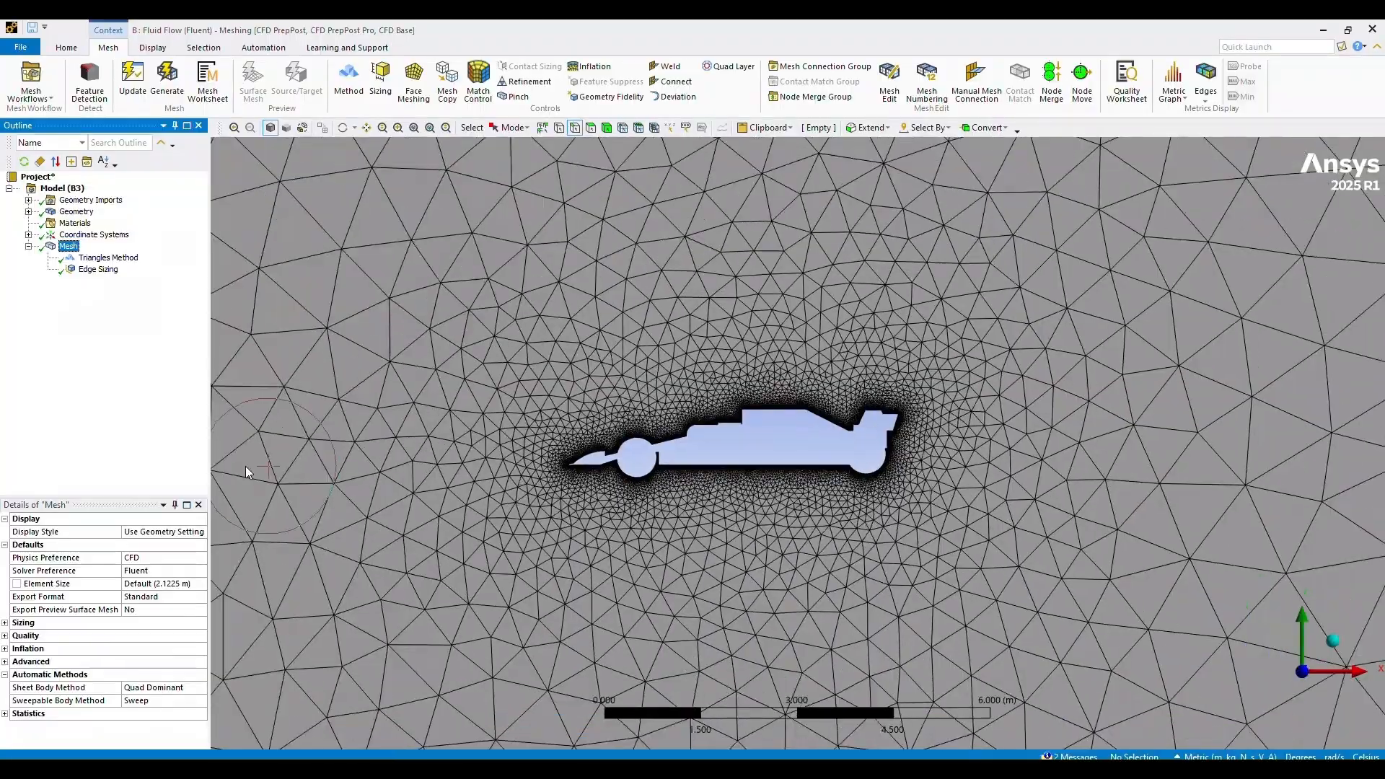
Set the global mesh element size to 0.5 m and regenerate the mesh
{"action": "left_click", "coordinate": [171, 583]}
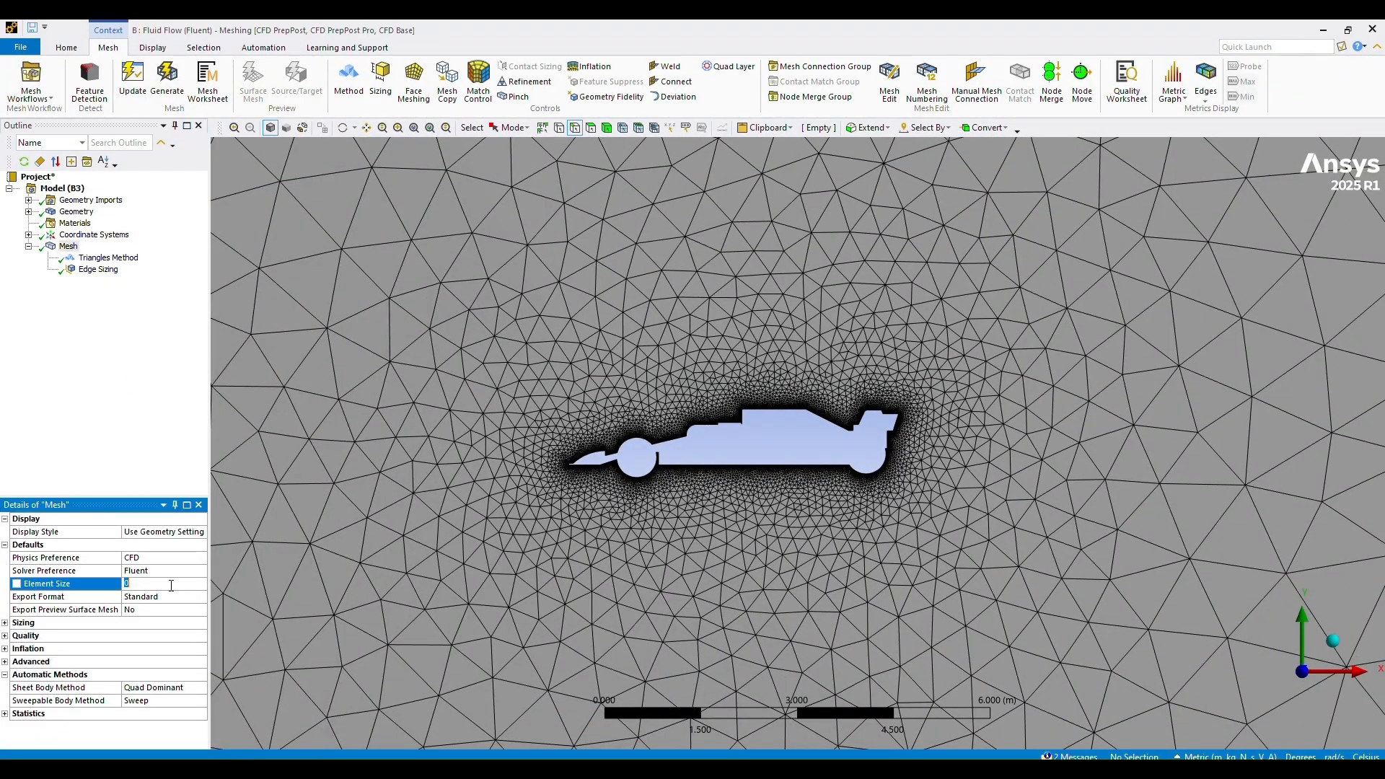
{"action": "type", "text": "0.5"}
{"action": "key", "text": "Return"}
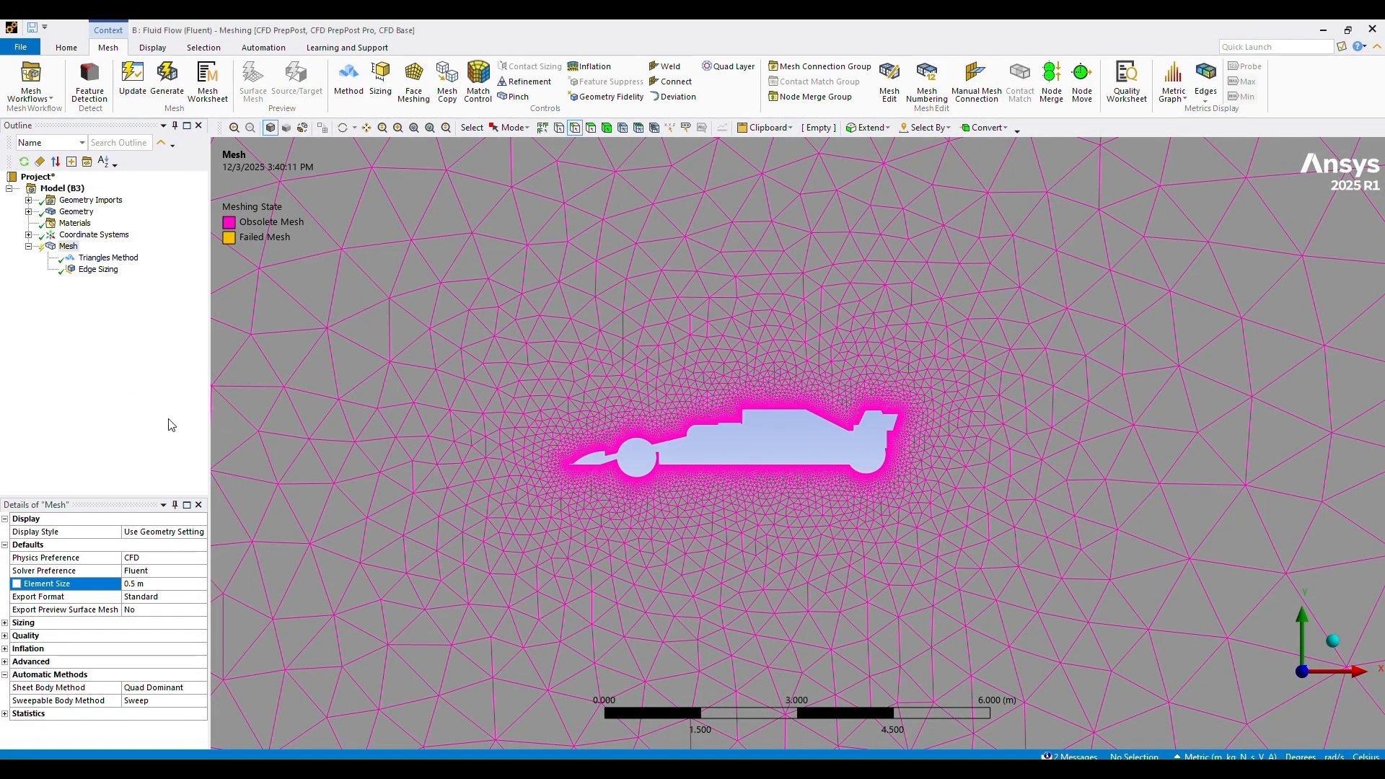
{"action": "right_click", "coordinate": [68, 246]}
{"action": "left_click", "coordinate": [152, 283]}
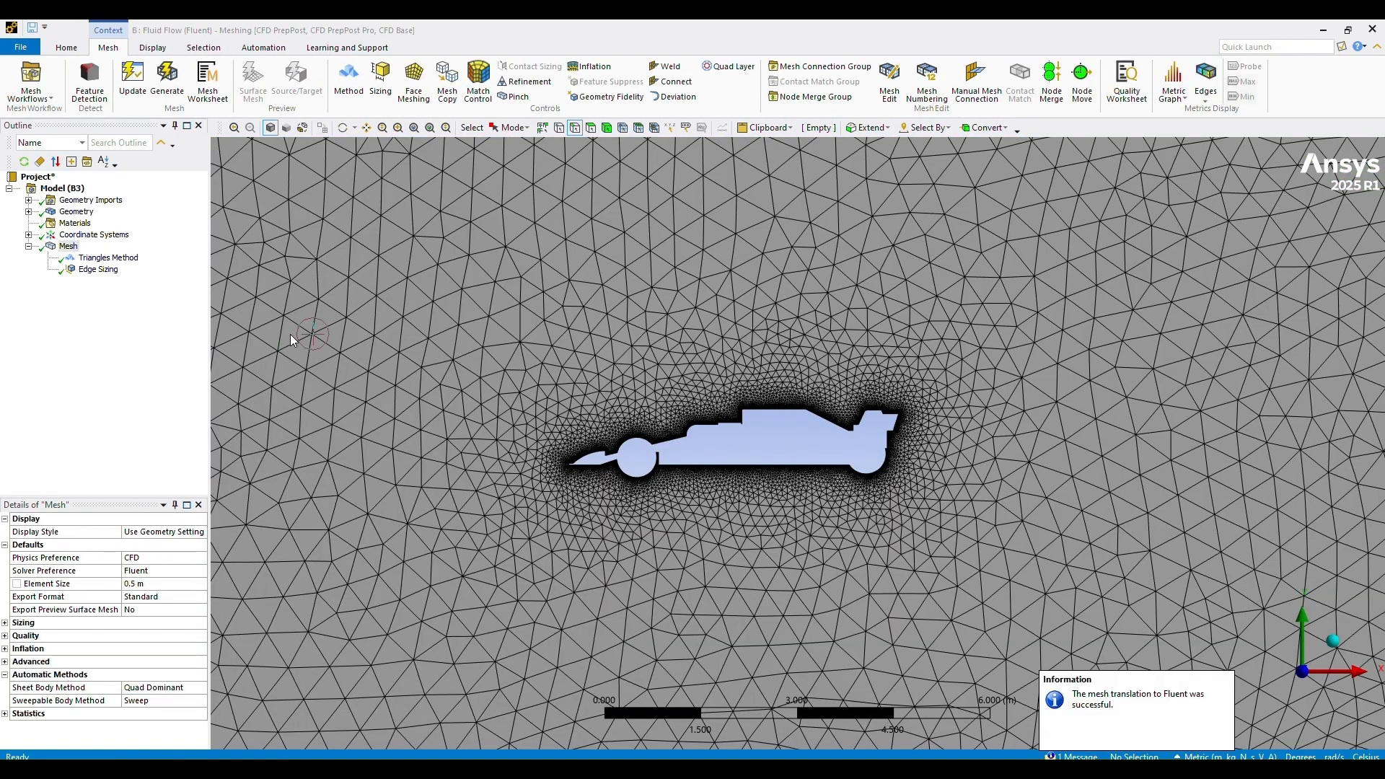
Examine the triangular mesh across the whole flow domain and close to the car outline
{"action": "scroll", "coordinate": [303, 359], "scroll_direction": "down", "scroll_amount": 5}
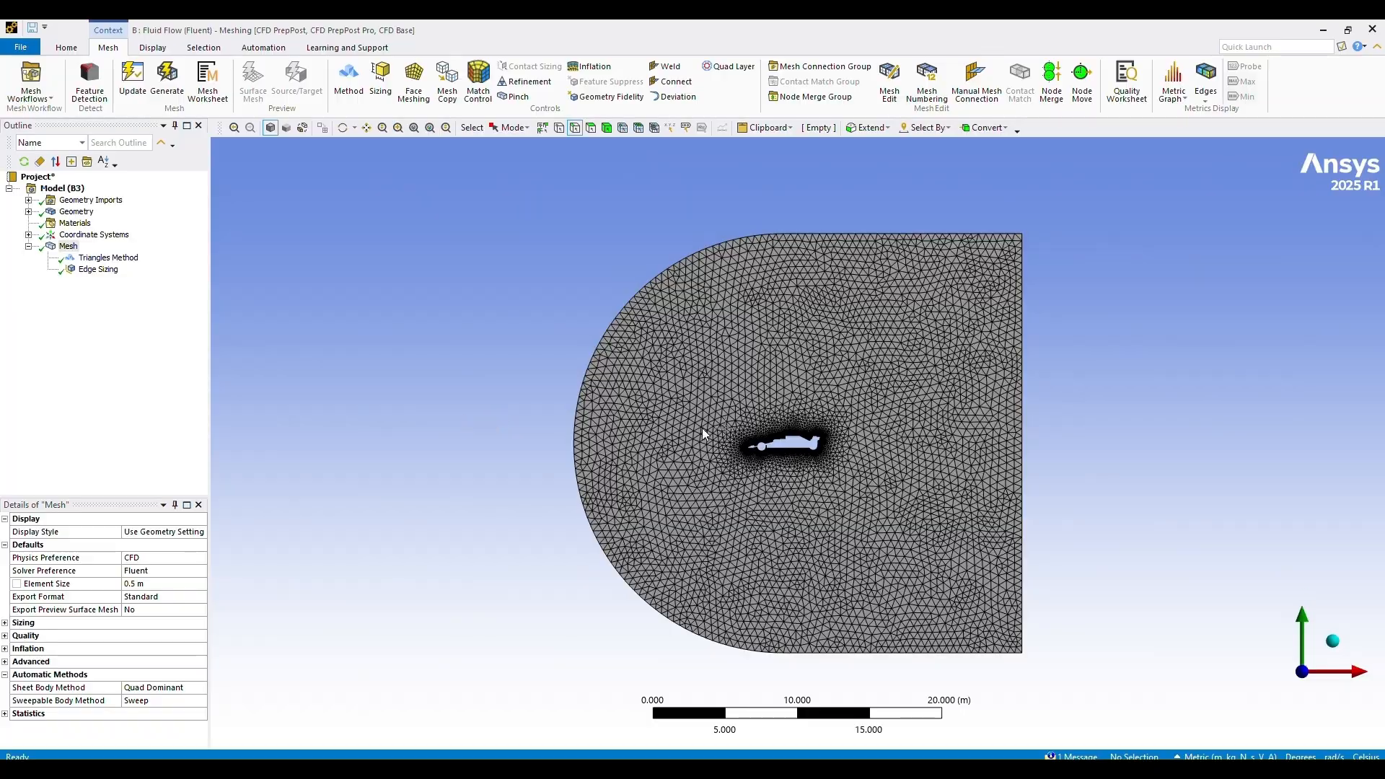
{"action": "scroll", "coordinate": [702, 426], "scroll_direction": "up", "scroll_amount": 3}
{"action": "scroll", "coordinate": [702, 427], "scroll_direction": "up", "scroll_amount": 5}
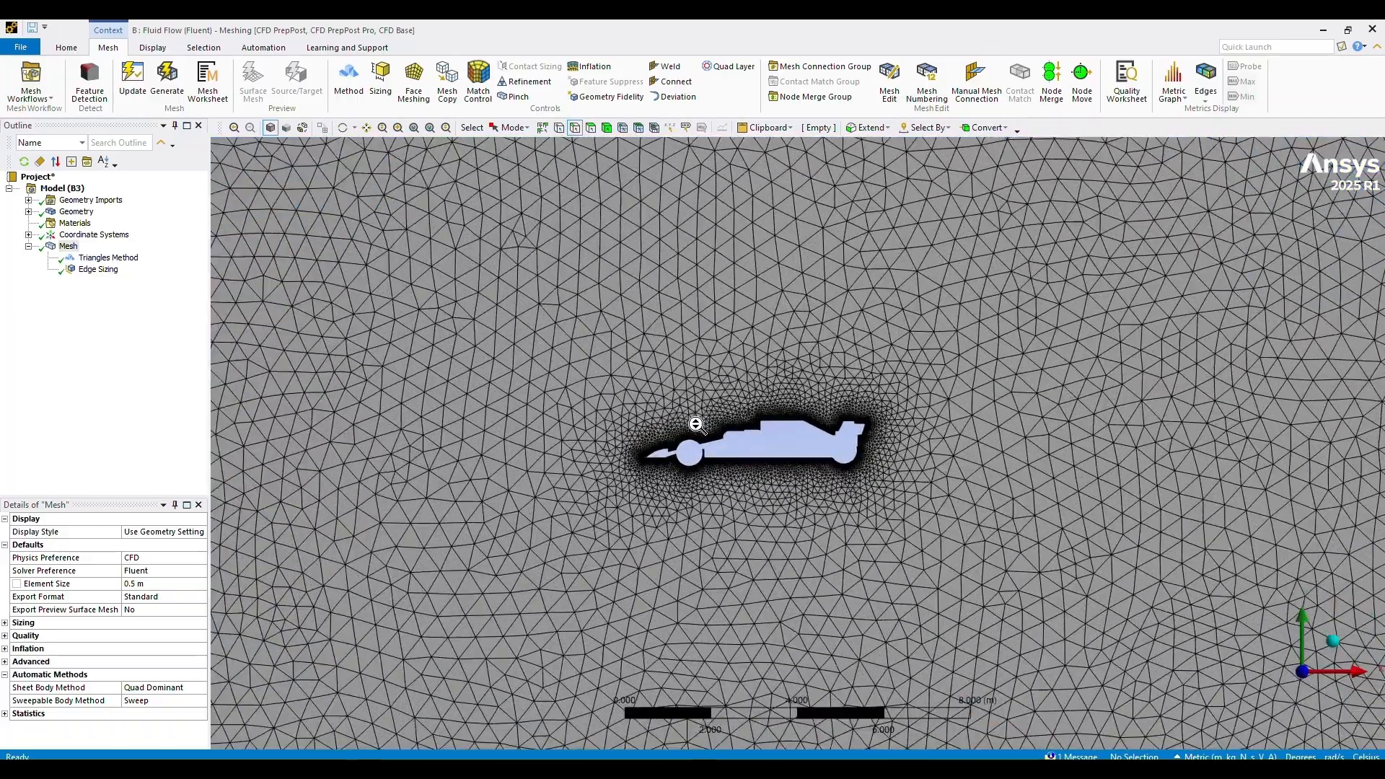
{"action": "scroll", "coordinate": [838, 416], "scroll_direction": "down", "scroll_amount": 5}
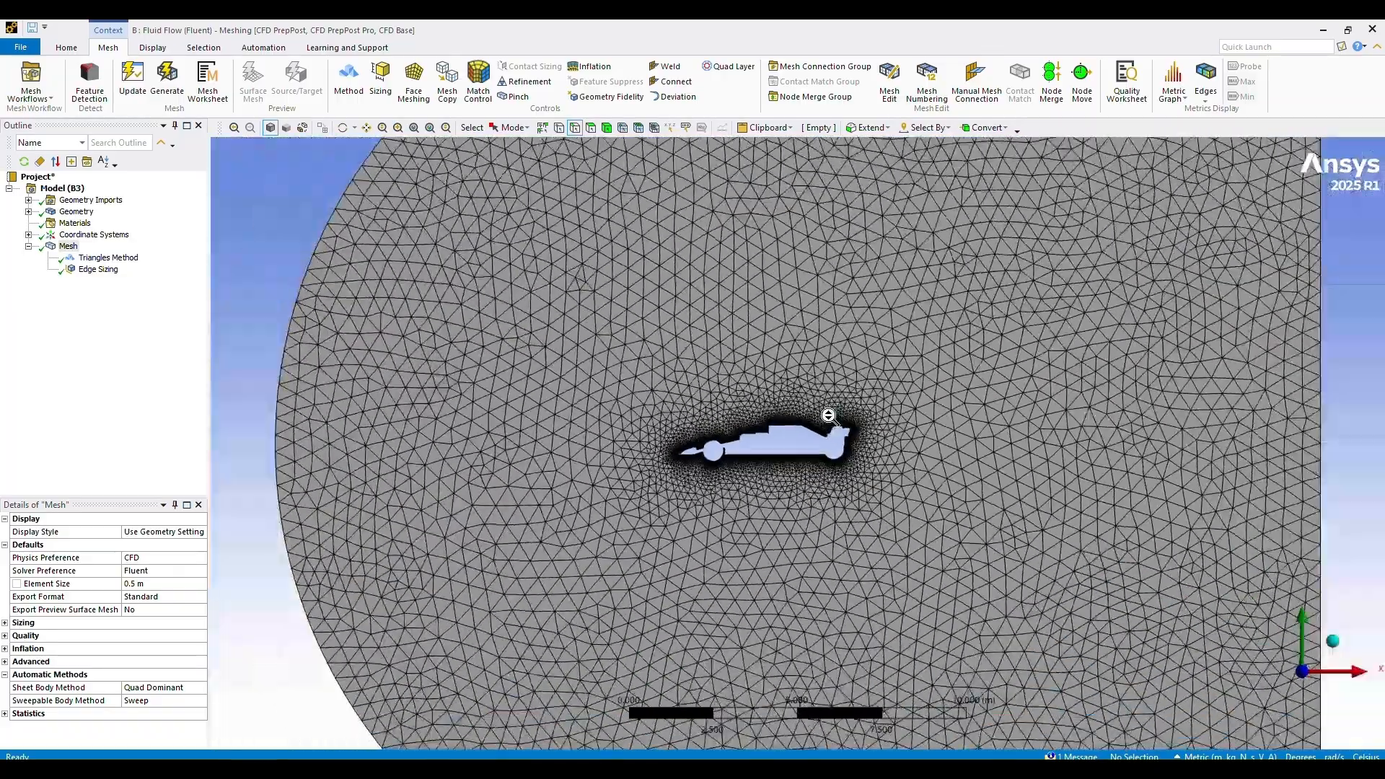
{"action": "scroll", "coordinate": [695, 442], "scroll_direction": "down", "scroll_amount": 3}
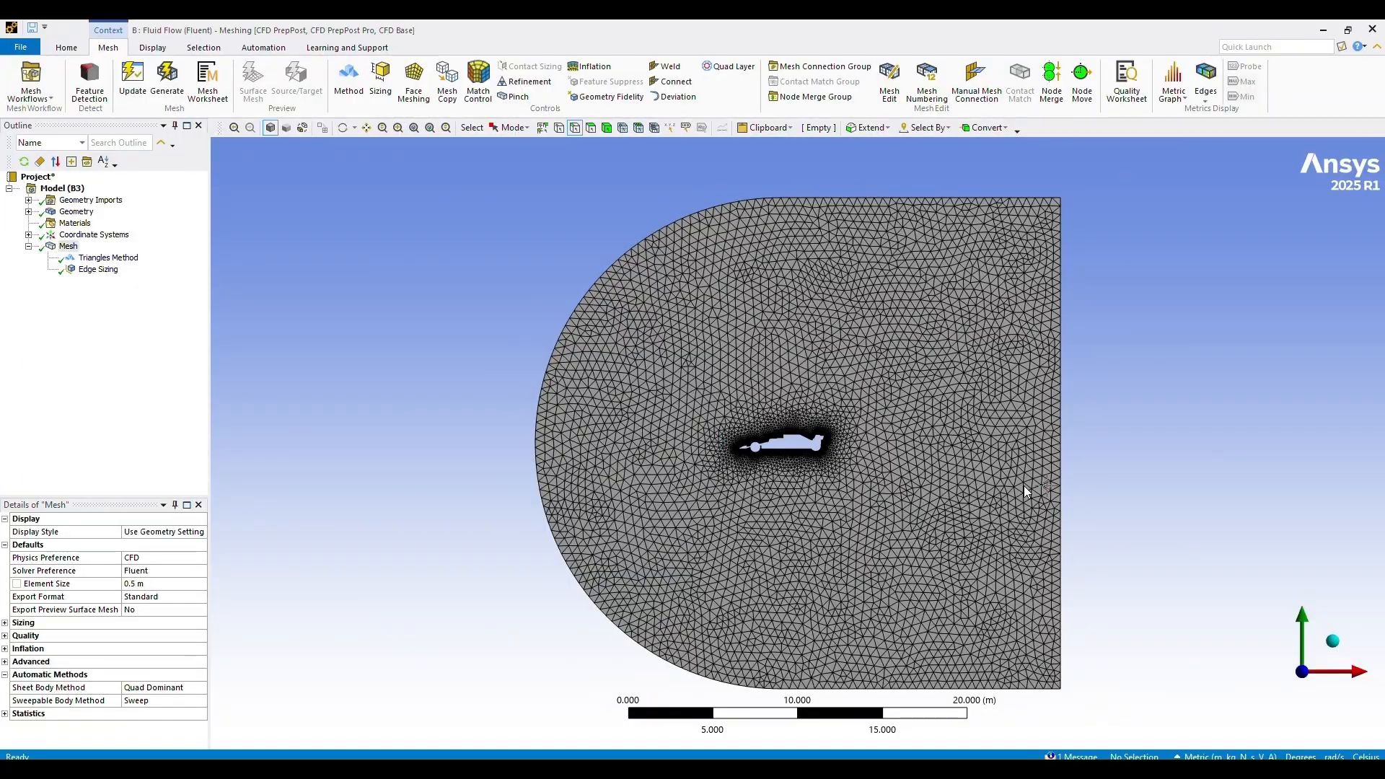
{"action": "scroll", "coordinate": [791, 450], "scroll_direction": "up", "scroll_amount": 6}
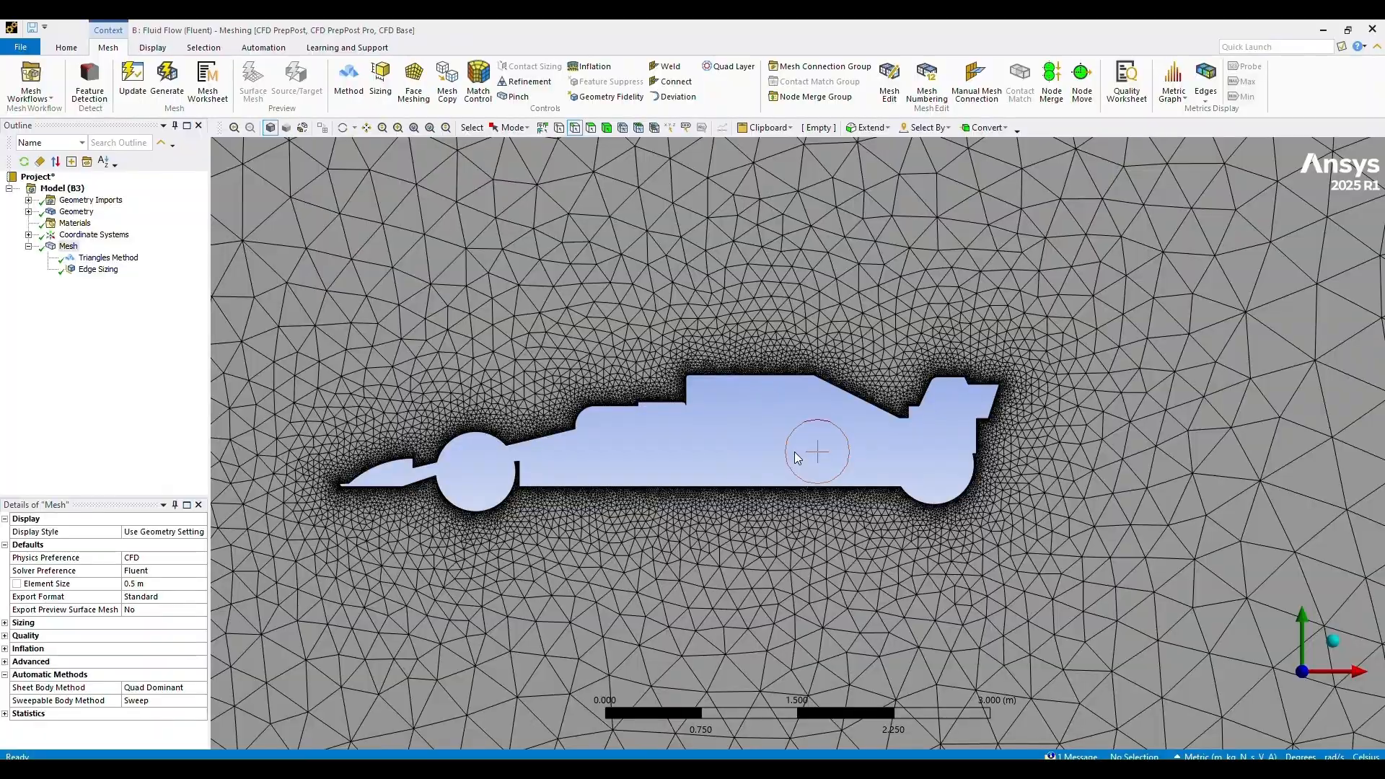
{"action": "scroll", "coordinate": [796, 457], "scroll_direction": "down", "scroll_amount": 4}
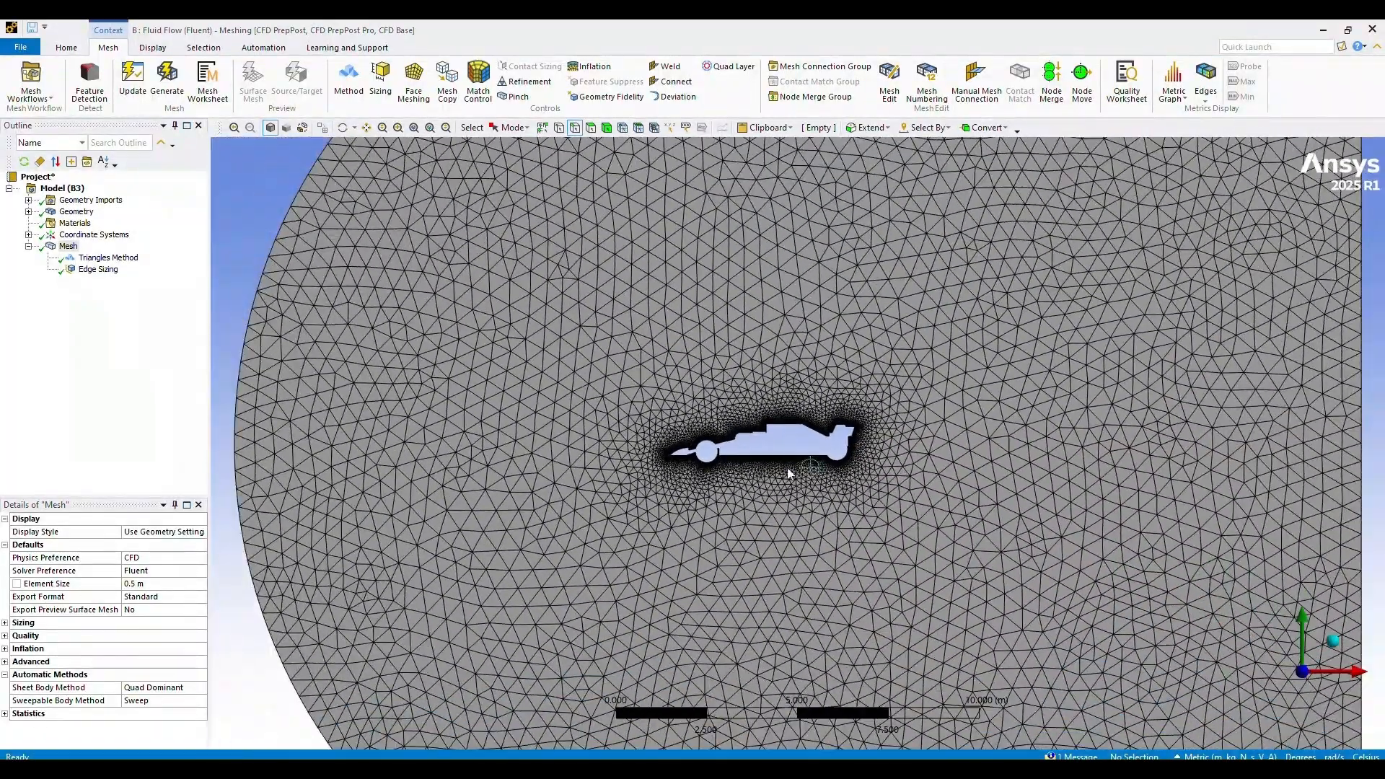
Set the edge sizing's element size to 0.1 m, then regenerate the mesh and display it around the car
{"action": "left_click", "coordinate": [91, 272]}
{"action": "left_click", "coordinate": [123, 597]}
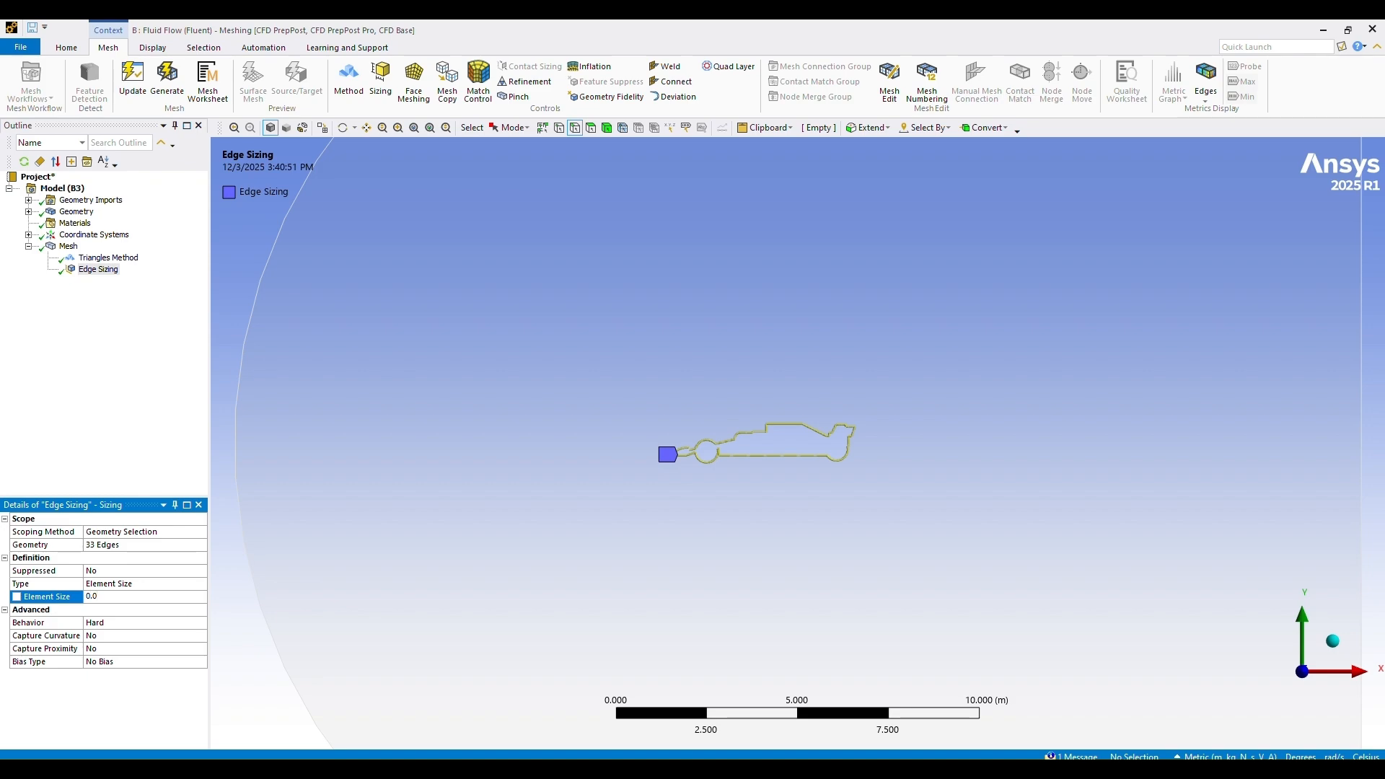
{"action": "left_click", "coordinate": [98, 269]}
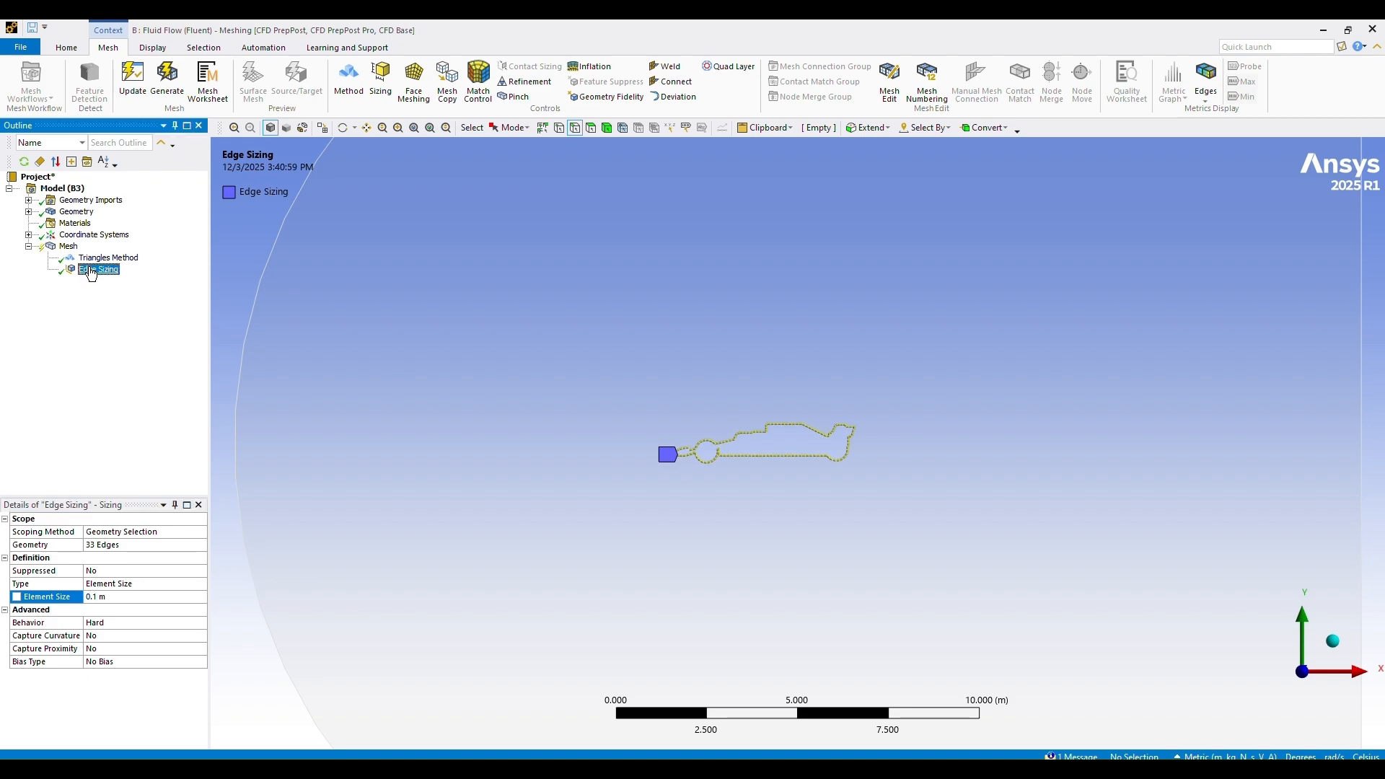
{"action": "right_click", "coordinate": [90, 269]}
{"action": "left_click", "coordinate": [144, 292]}
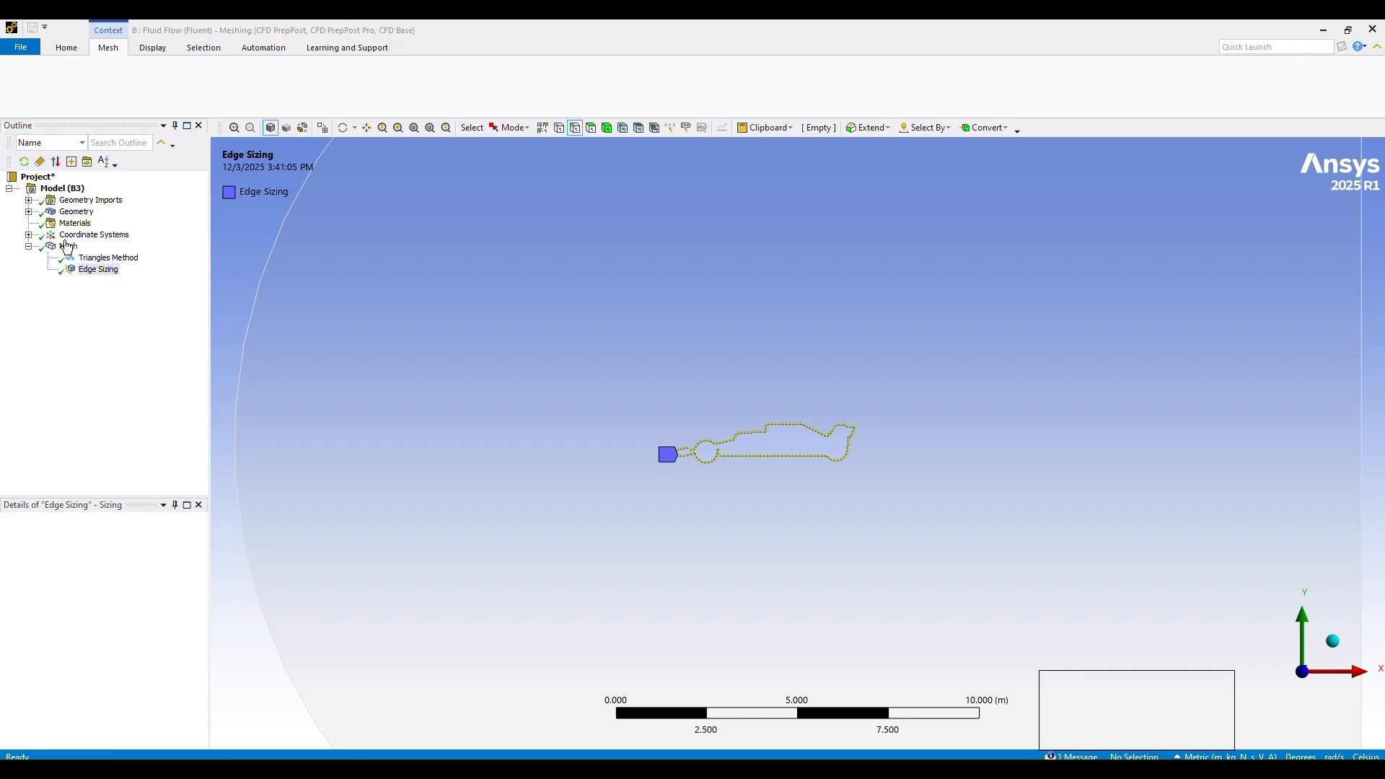
{"action": "scroll", "coordinate": [635, 454], "scroll_direction": "down", "scroll_amount": 5}
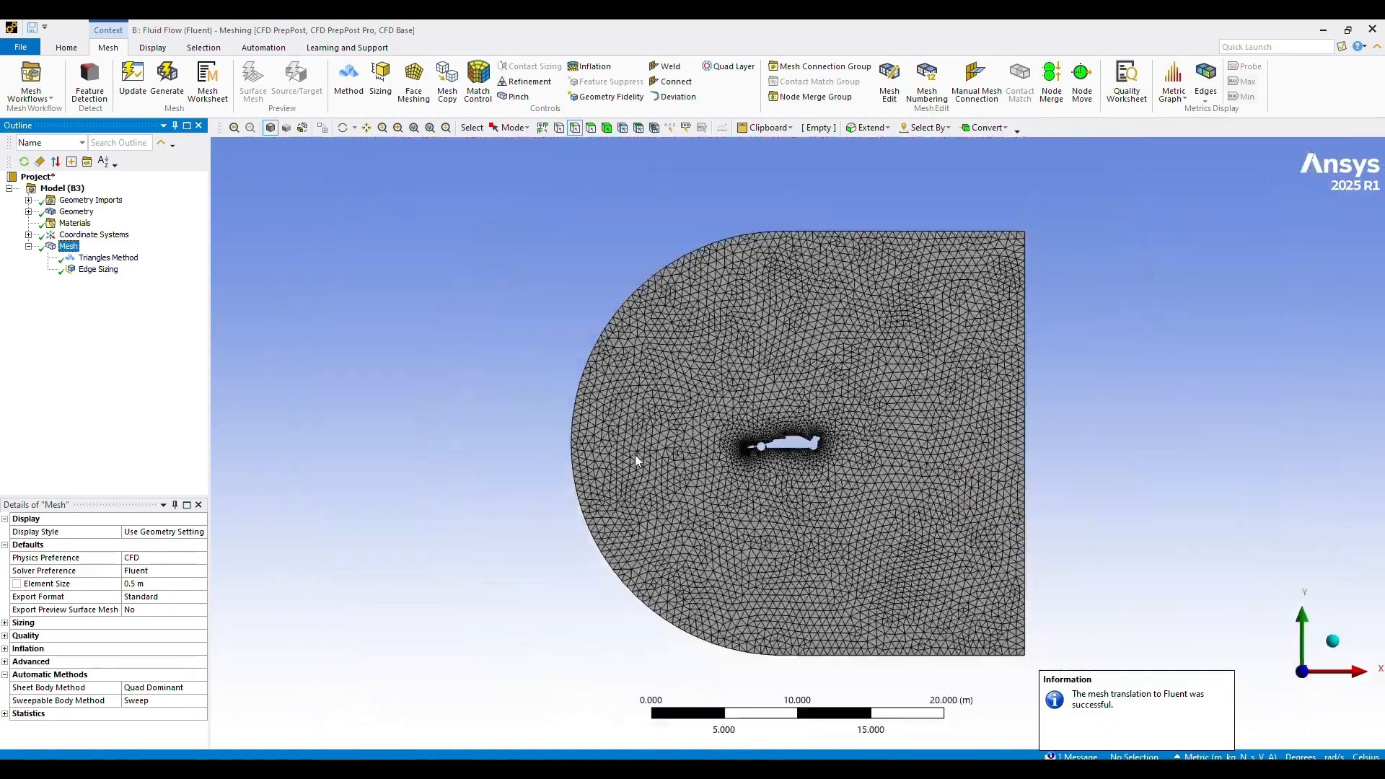
{"action": "scroll", "coordinate": [635, 454], "scroll_direction": "up", "scroll_amount": 6}
{"action": "scroll", "coordinate": [635, 455], "scroll_direction": "up", "scroll_amount": 10}
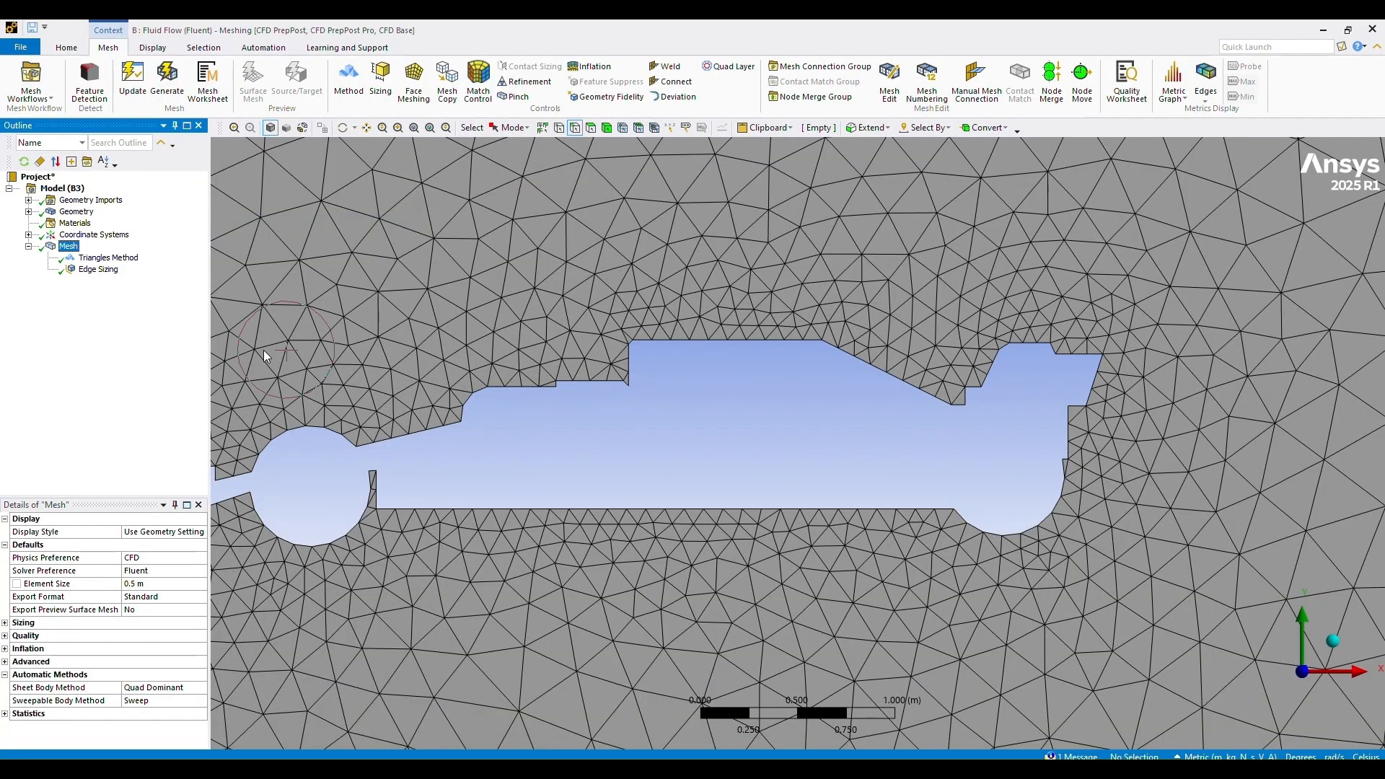
{"action": "scroll", "coordinate": [262, 352], "scroll_direction": "down", "scroll_amount": 6}
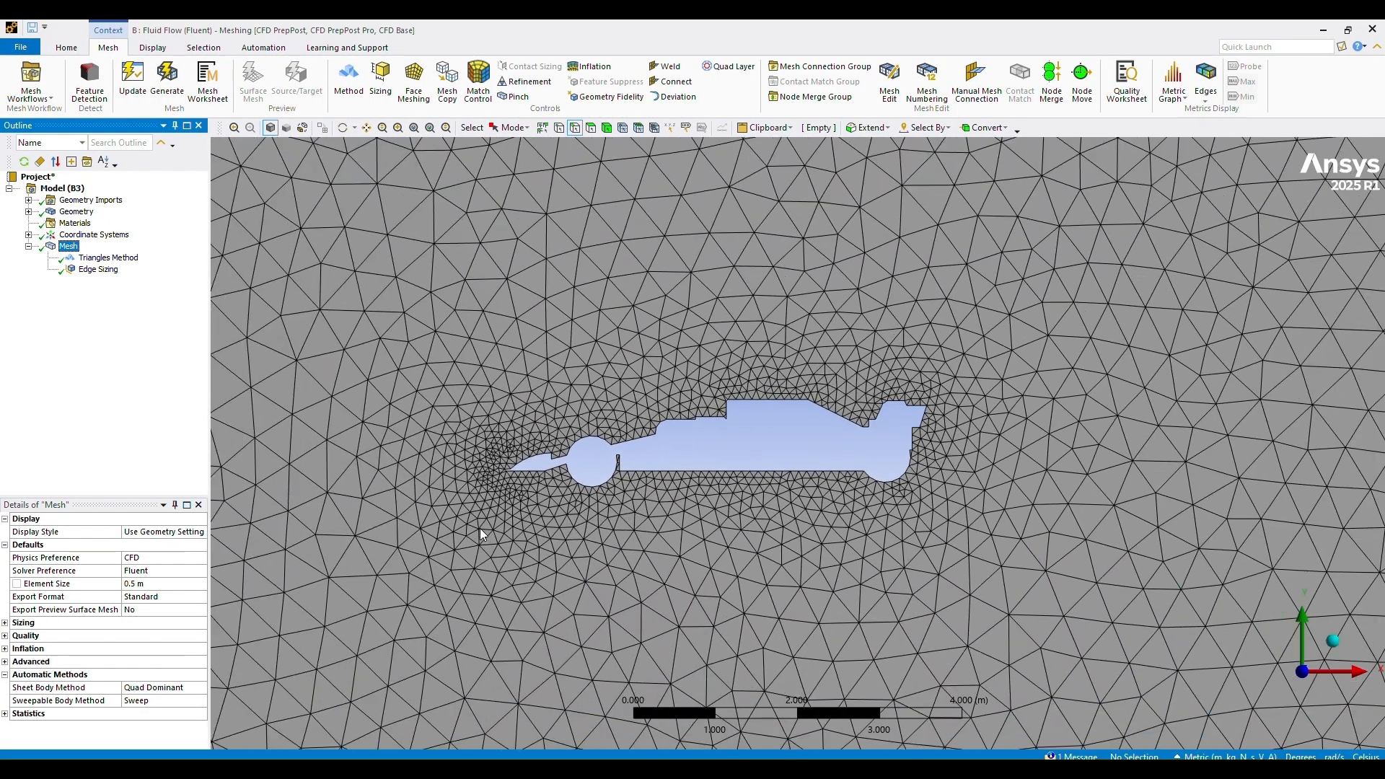
{"action": "scroll", "coordinate": [479, 527], "scroll_direction": "down", "scroll_amount": 8}
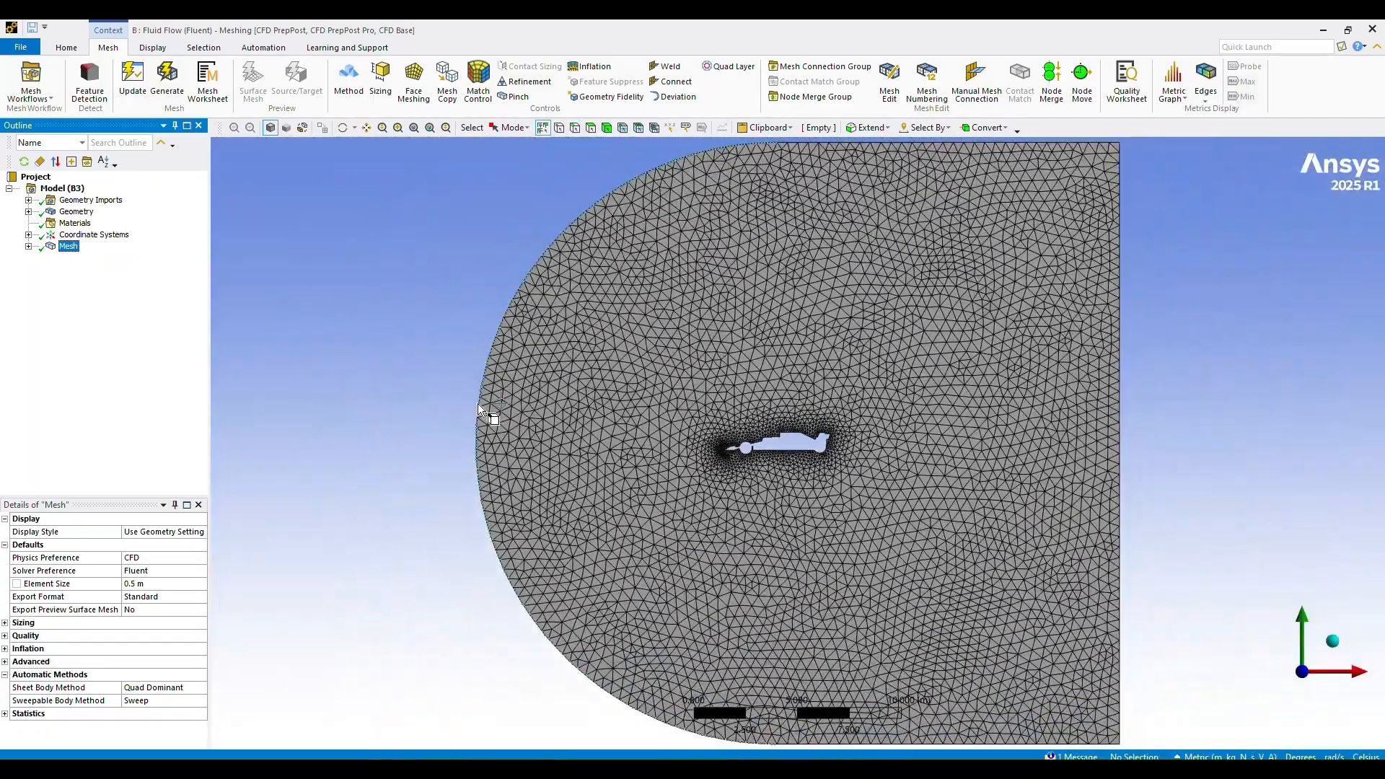
Create a named selection from the curved upstream edge of the flow domain
{"action": "left_click", "coordinate": [478, 402]}
{"action": "right_click", "coordinate": [478, 402]}
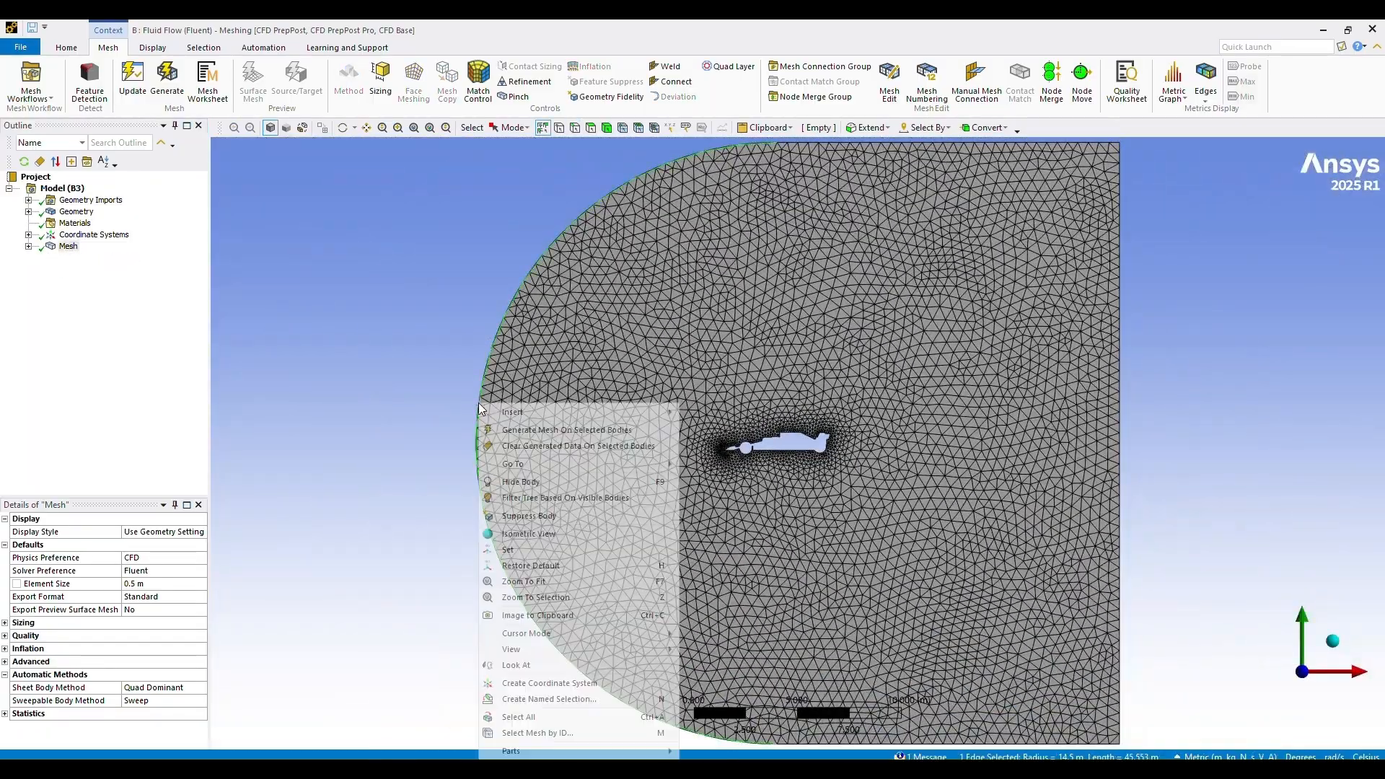
{"action": "left_click", "coordinate": [656, 373]}
{"action": "left_click", "coordinate": [574, 129]}
{"action": "left_click", "coordinate": [492, 348]}
{"action": "right_click", "coordinate": [492, 348]}
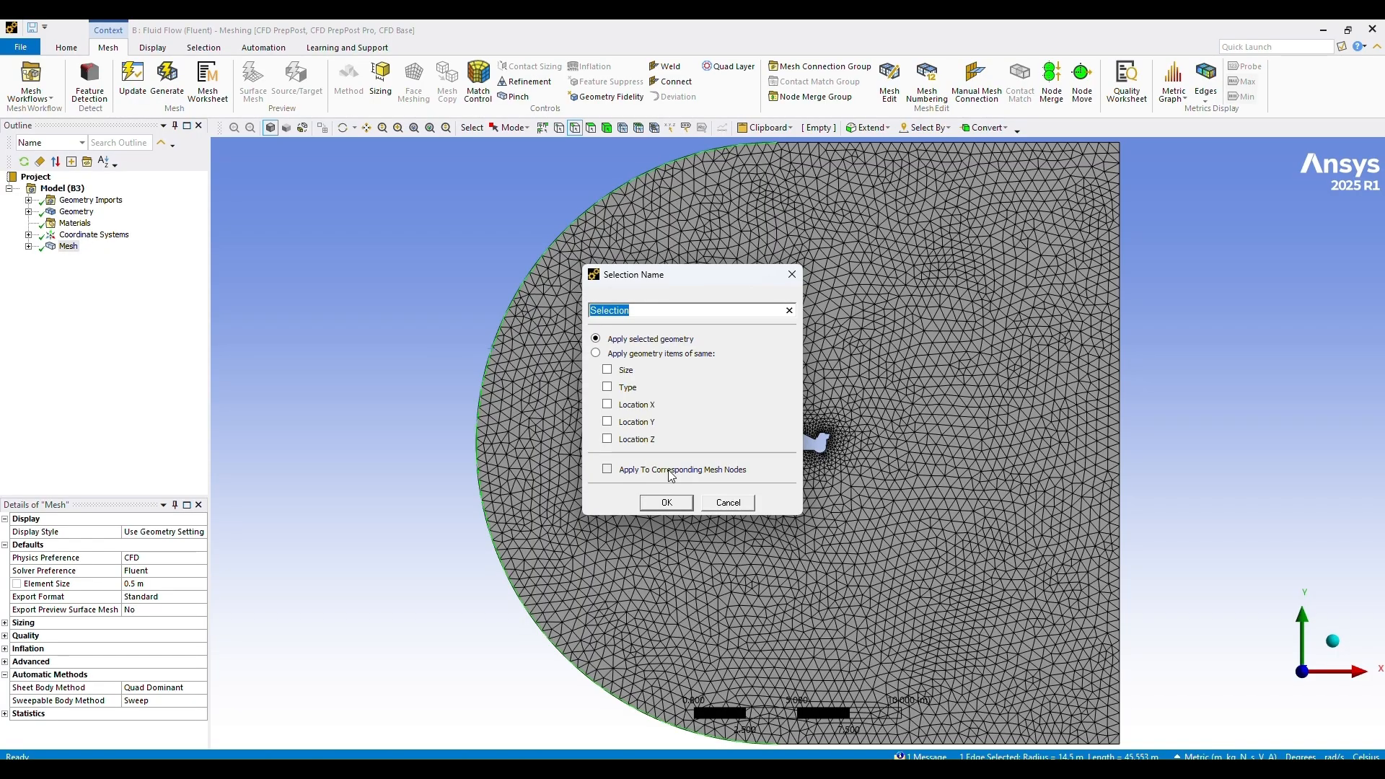
{"action": "key", "text": "Return"}
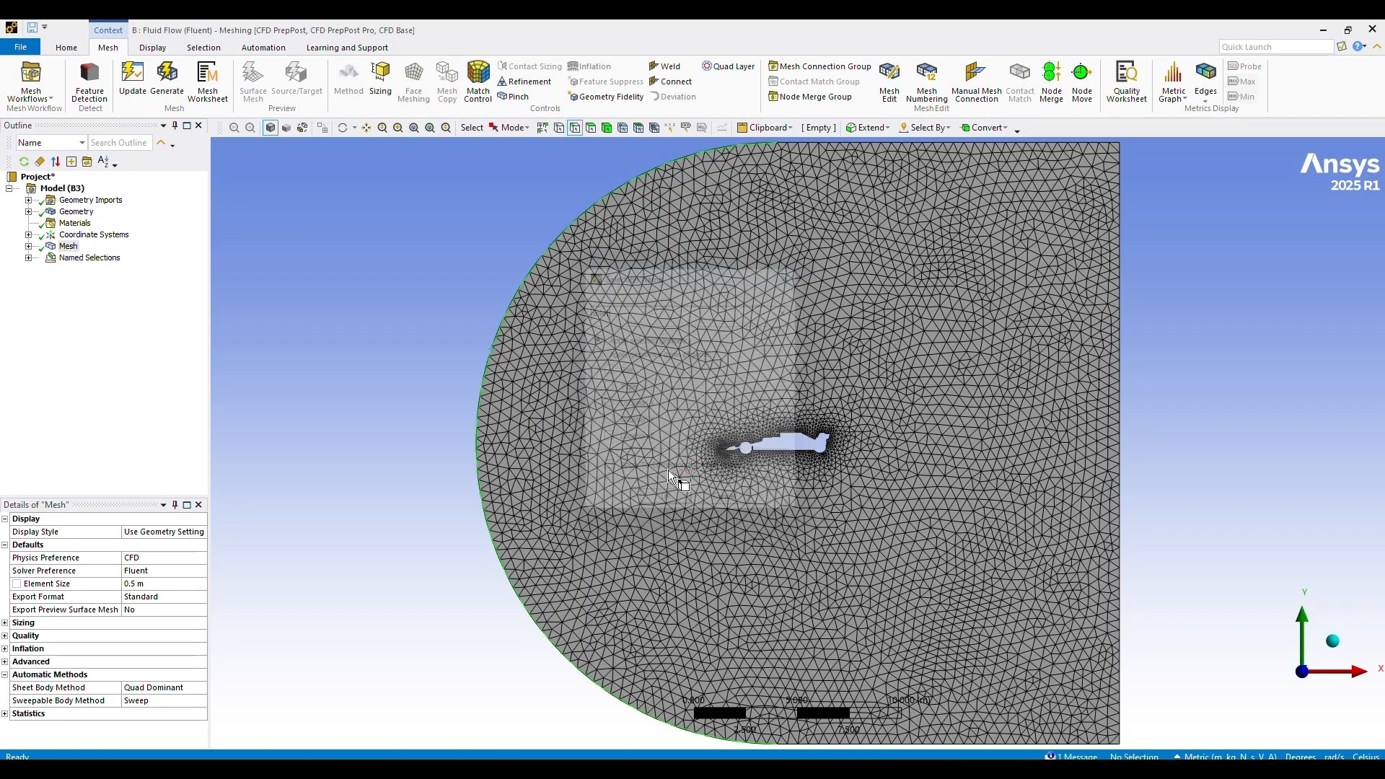
Create a named selection called OUTLET from the straight vertical downstream edge of the flow domain
{"action": "right_click", "coordinate": [1118, 322]}
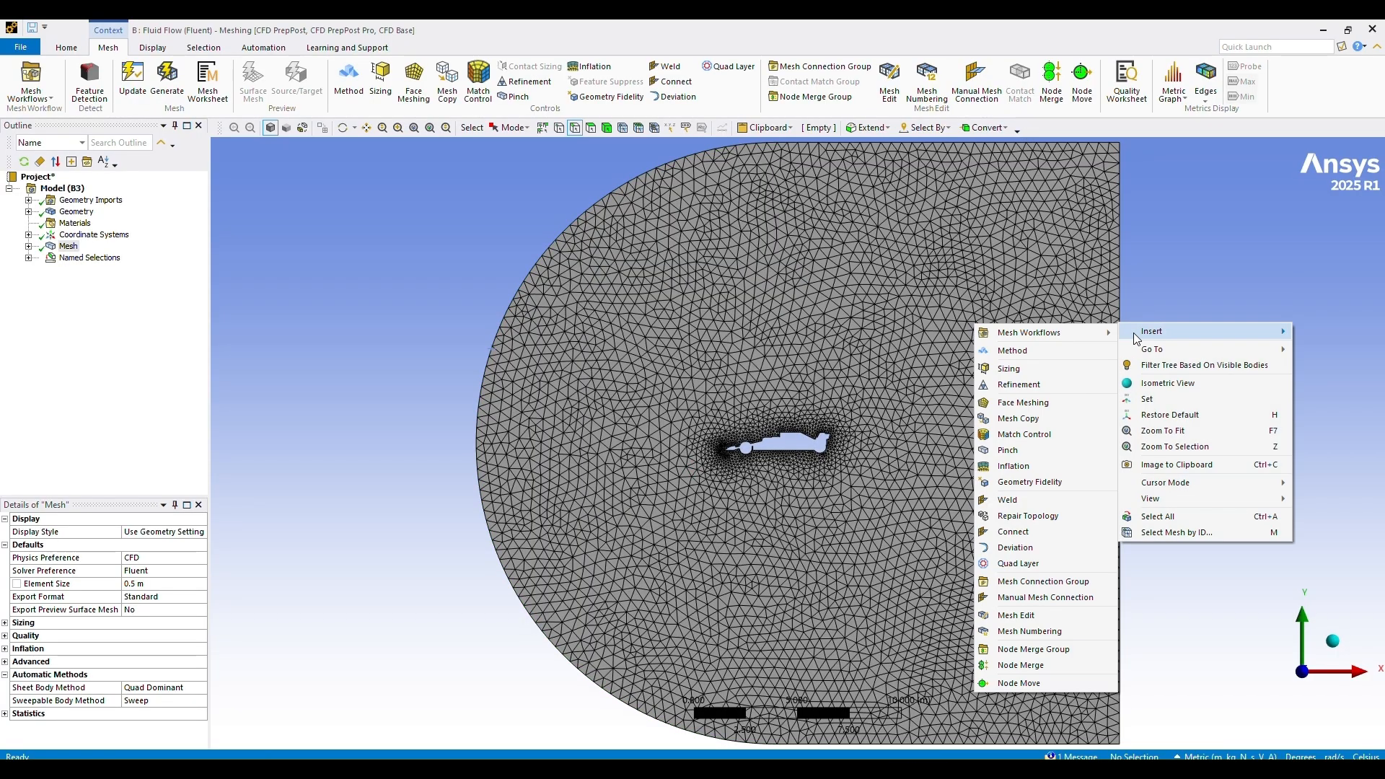
{"action": "left_click", "coordinate": [1127, 256]}
{"action": "right_click", "coordinate": [1122, 261]}
{"action": "left_click", "coordinate": [1120, 258]}
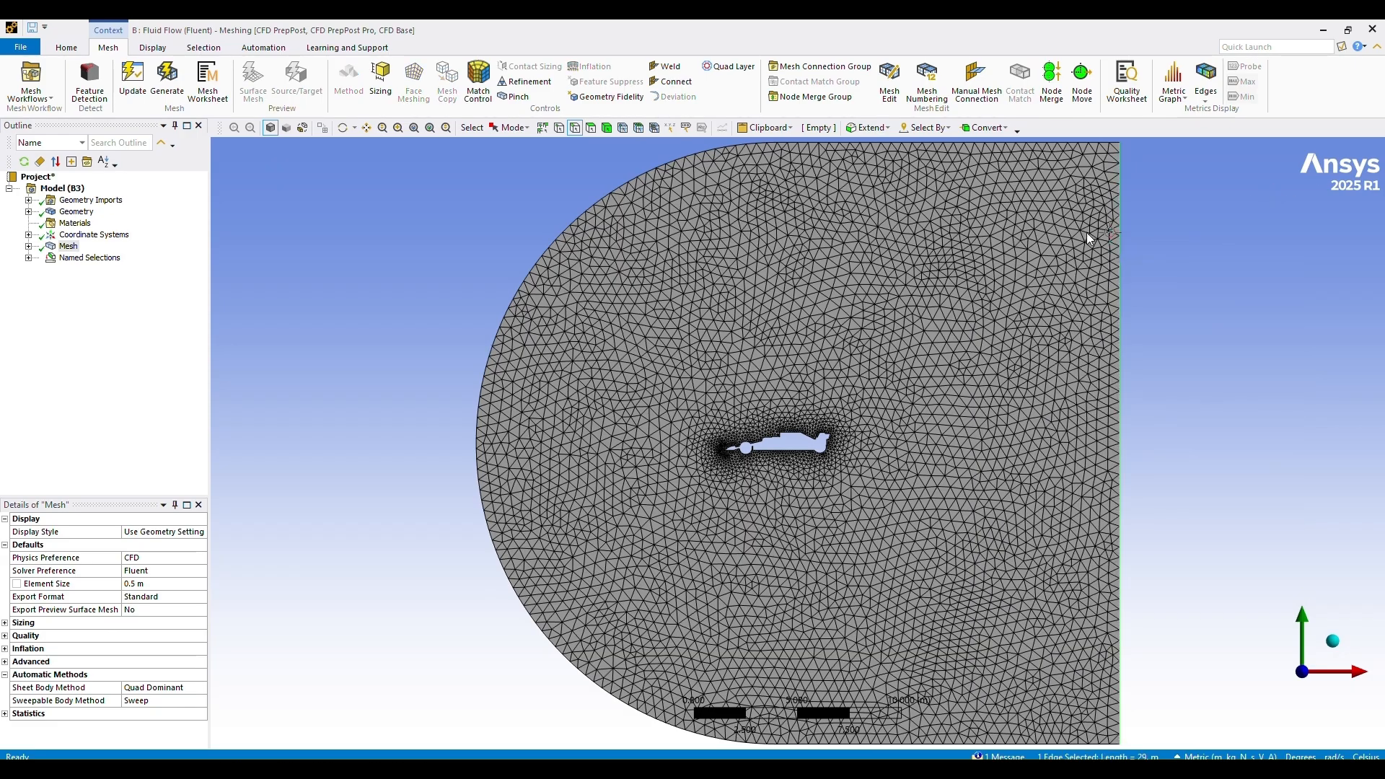
{"action": "right_click", "coordinate": [1119, 271]}
{"action": "left_click", "coordinate": [1153, 565]}
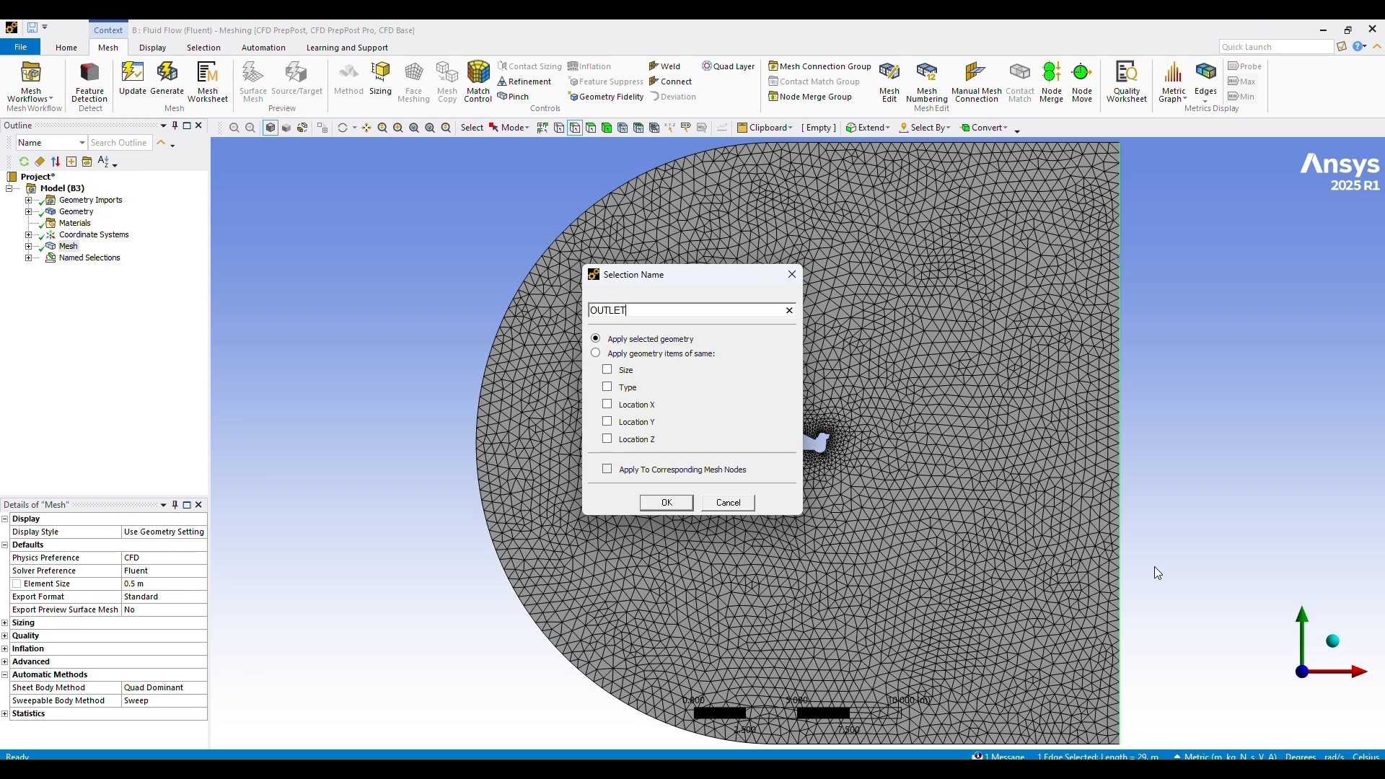
{"action": "type", "text": "Outlet"}
{"action": "key", "text": "Return"}
Create a named selection called CARWALL from all the edges of the car outline
{"action": "scroll", "coordinate": [746, 494], "scroll_direction": "up", "scroll_amount": 5}
{"action": "scroll", "coordinate": [761, 504], "scroll_direction": "up", "scroll_amount": 2}
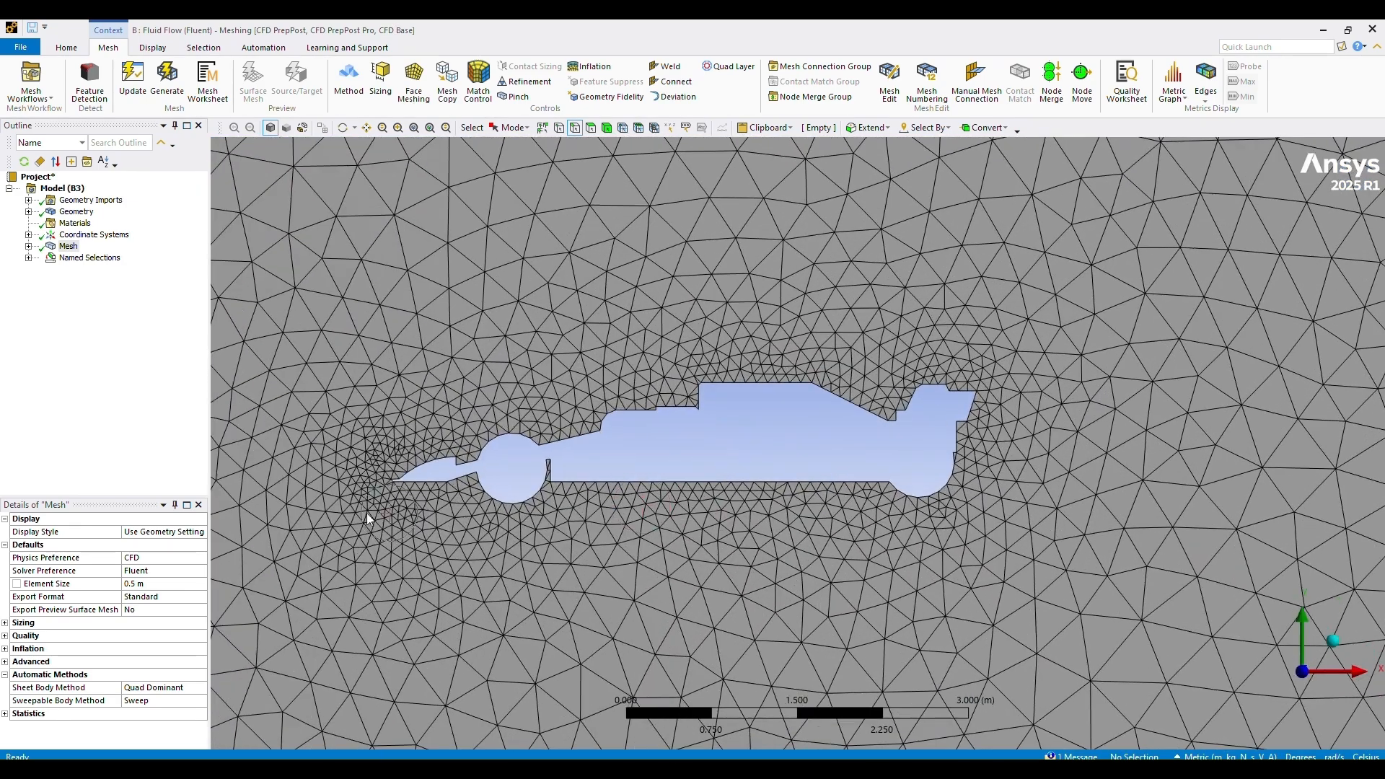
{"action": "left_click", "coordinate": [396, 482]}
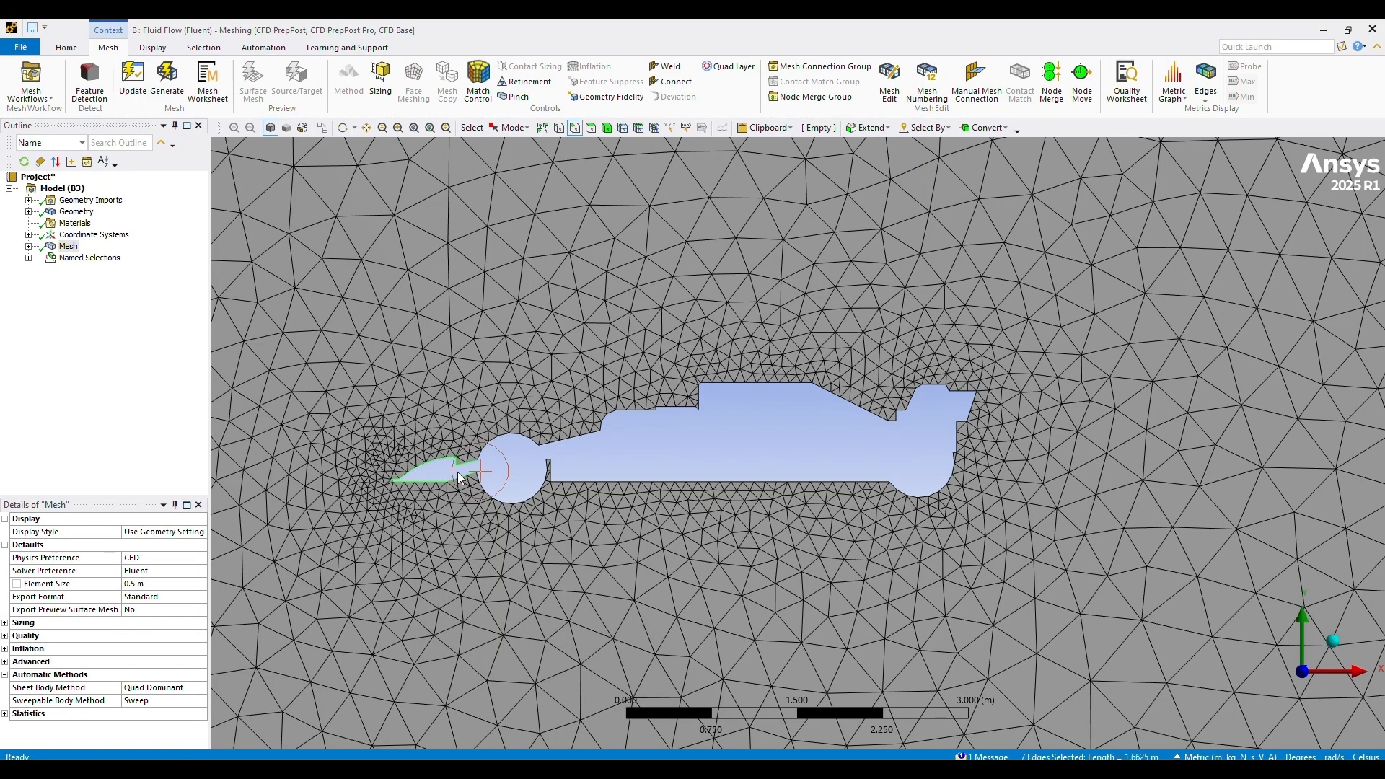
{"action": "mouse_move", "coordinate": [458, 473]}
{"action": "left_mouse_down"}
{"action": "mouse_move", "coordinate": [574, 476]}
{"action": "mouse_move", "coordinate": [565, 458]}
{"action": "mouse_move", "coordinate": [621, 423]}
{"action": "mouse_move", "coordinate": [721, 390]}
{"action": "mouse_move", "coordinate": [898, 421]}
{"action": "mouse_move", "coordinate": [965, 380]}
{"action": "mouse_move", "coordinate": [974, 418]}
{"action": "mouse_move", "coordinate": [952, 442]}
{"action": "mouse_move", "coordinate": [952, 477]}
{"action": "left_mouse_up"}
{"action": "scroll", "coordinate": [960, 419], "scroll_direction": "down", "scroll_amount": 6}
{"action": "scroll", "coordinate": [960, 418], "scroll_direction": "up", "scroll_amount": 2}
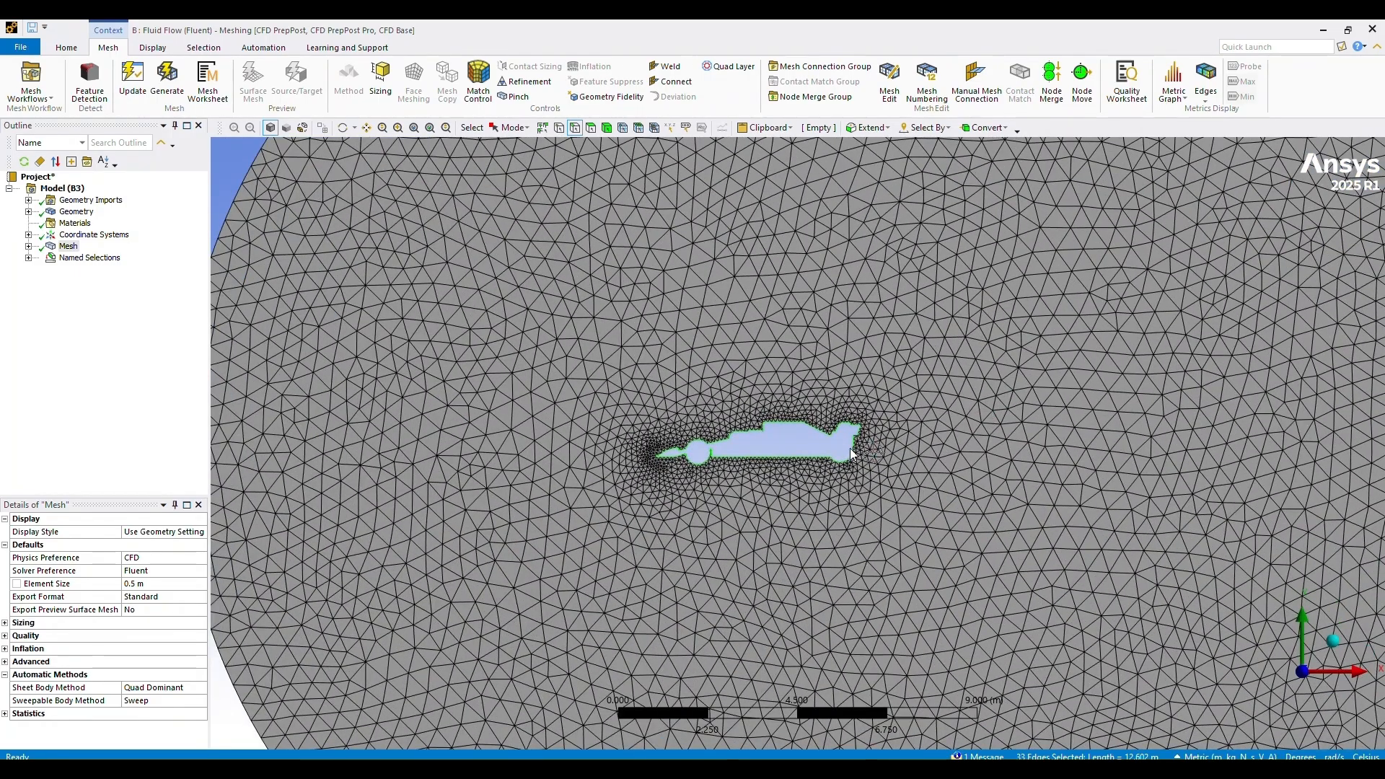
{"action": "scroll", "coordinate": [849, 448], "scroll_direction": "up", "scroll_amount": 8}
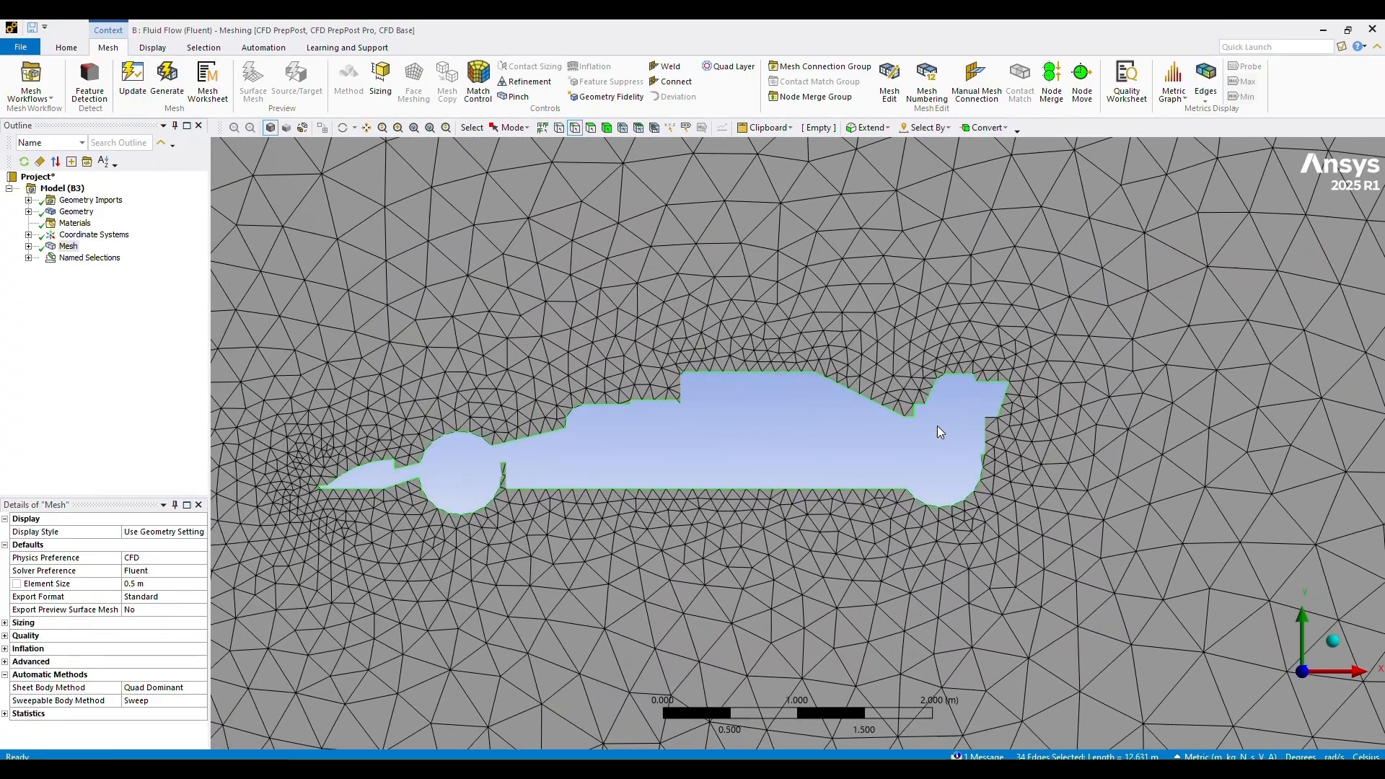
{"action": "scroll", "coordinate": [936, 426], "scroll_direction": "up", "scroll_amount": 1}
{"action": "scroll", "coordinate": [1067, 440], "scroll_direction": "up", "scroll_amount": 2}
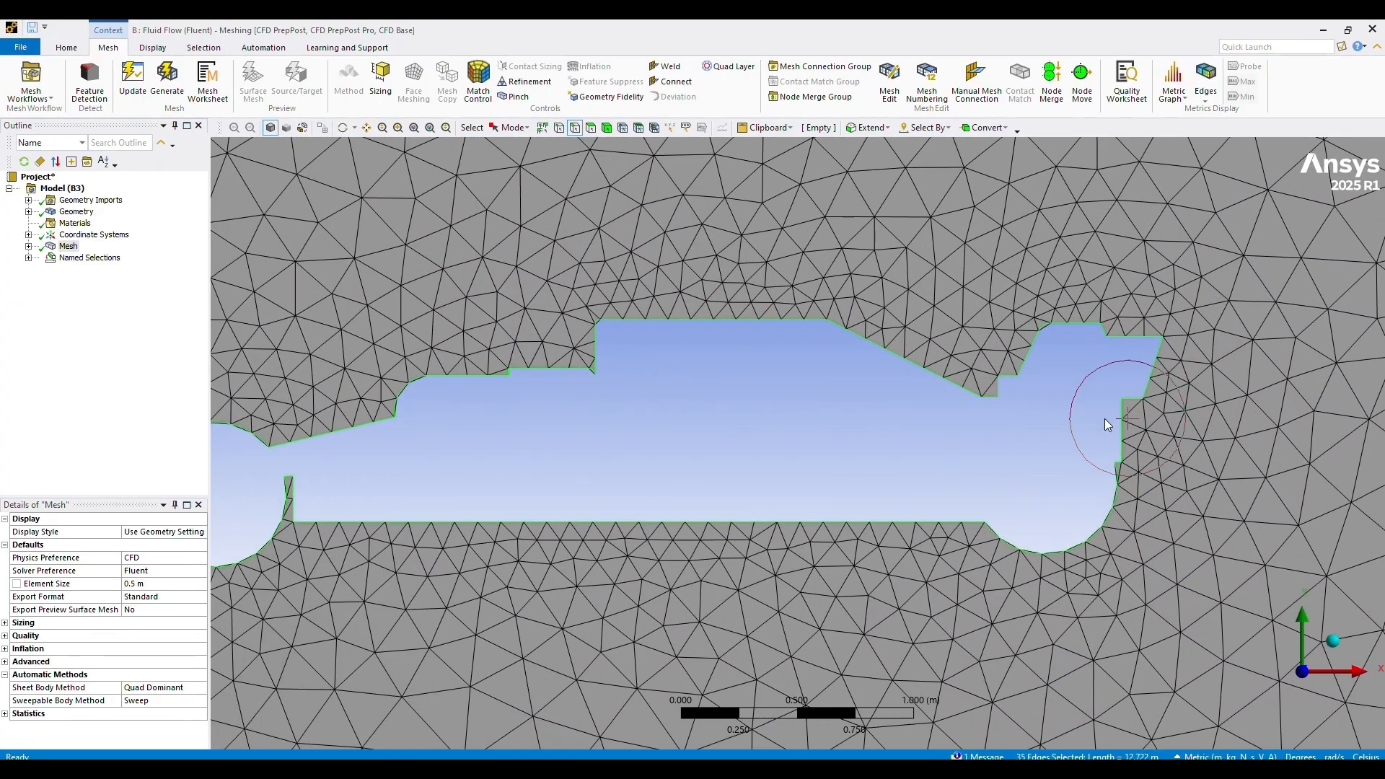
{"action": "scroll", "coordinate": [916, 452], "scroll_direction": "down", "scroll_amount": 8}
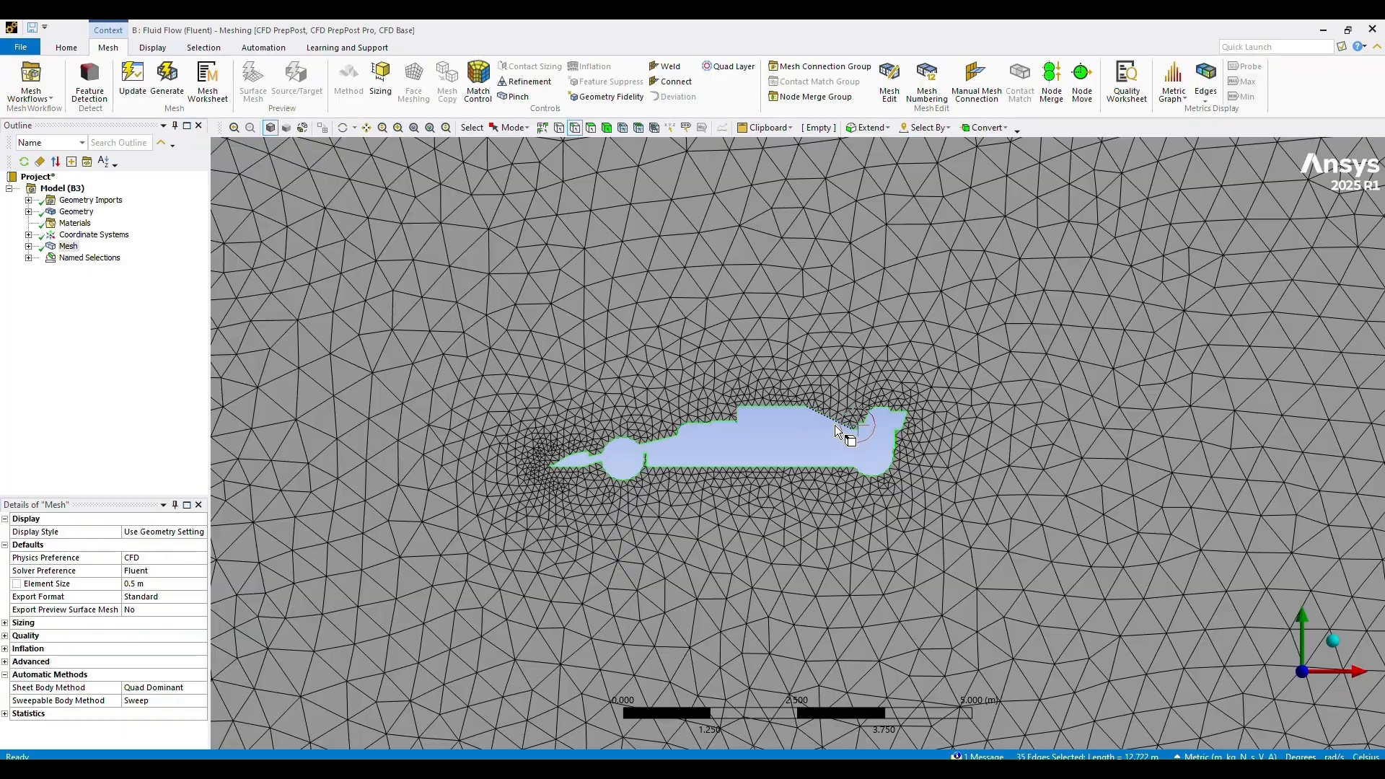
{"action": "right_click", "coordinate": [834, 425]}
{"action": "left_click", "coordinate": [866, 366]}
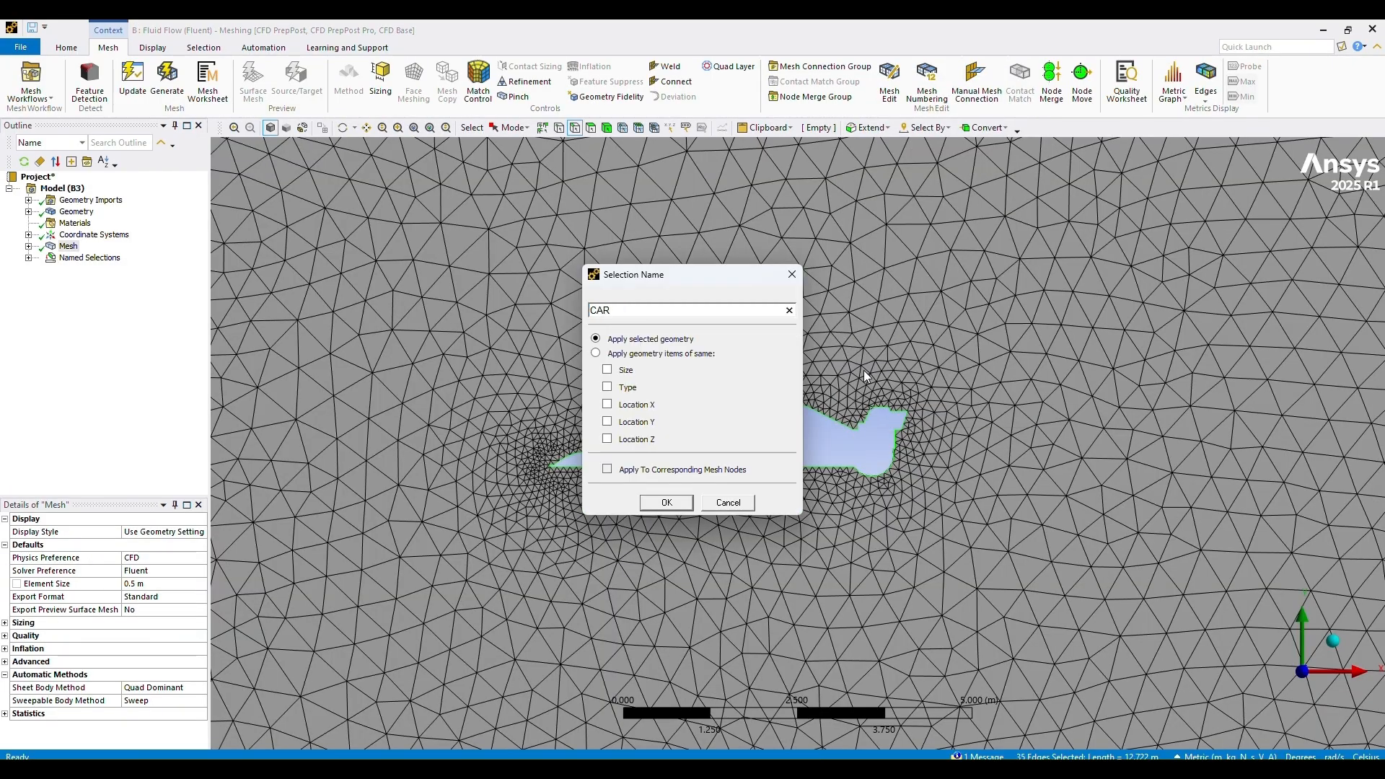
{"action": "type", "text": "Carwall"}
{"action": "key", "text": "Return"}
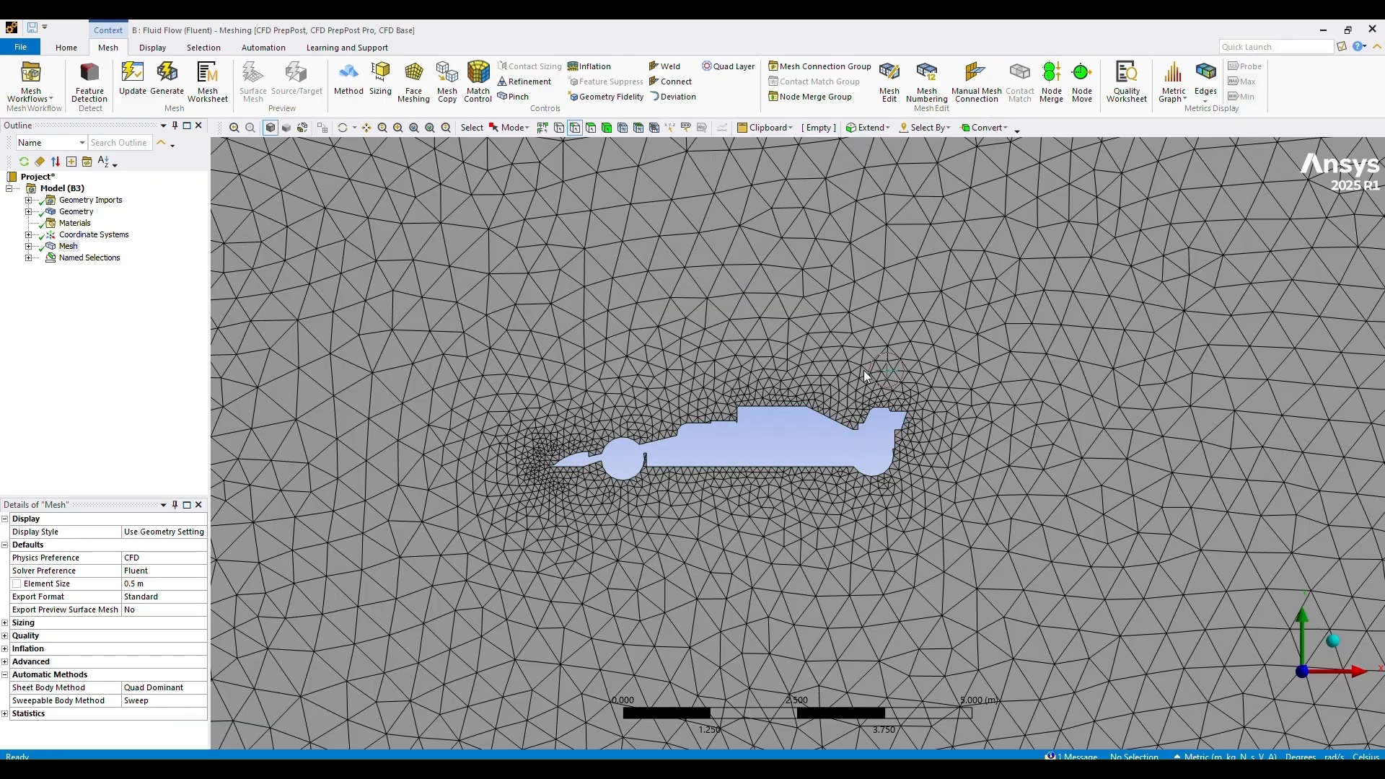
Switch to Workbench and launch the second fluid flow system's Setup in Fluent with double precision and 4 solver processes
{"action": "scroll", "coordinate": [742, 495], "scroll_direction": "down", "scroll_amount": 6}
{"action": "scroll", "coordinate": [741, 504], "scroll_direction": "down", "scroll_amount": 2}
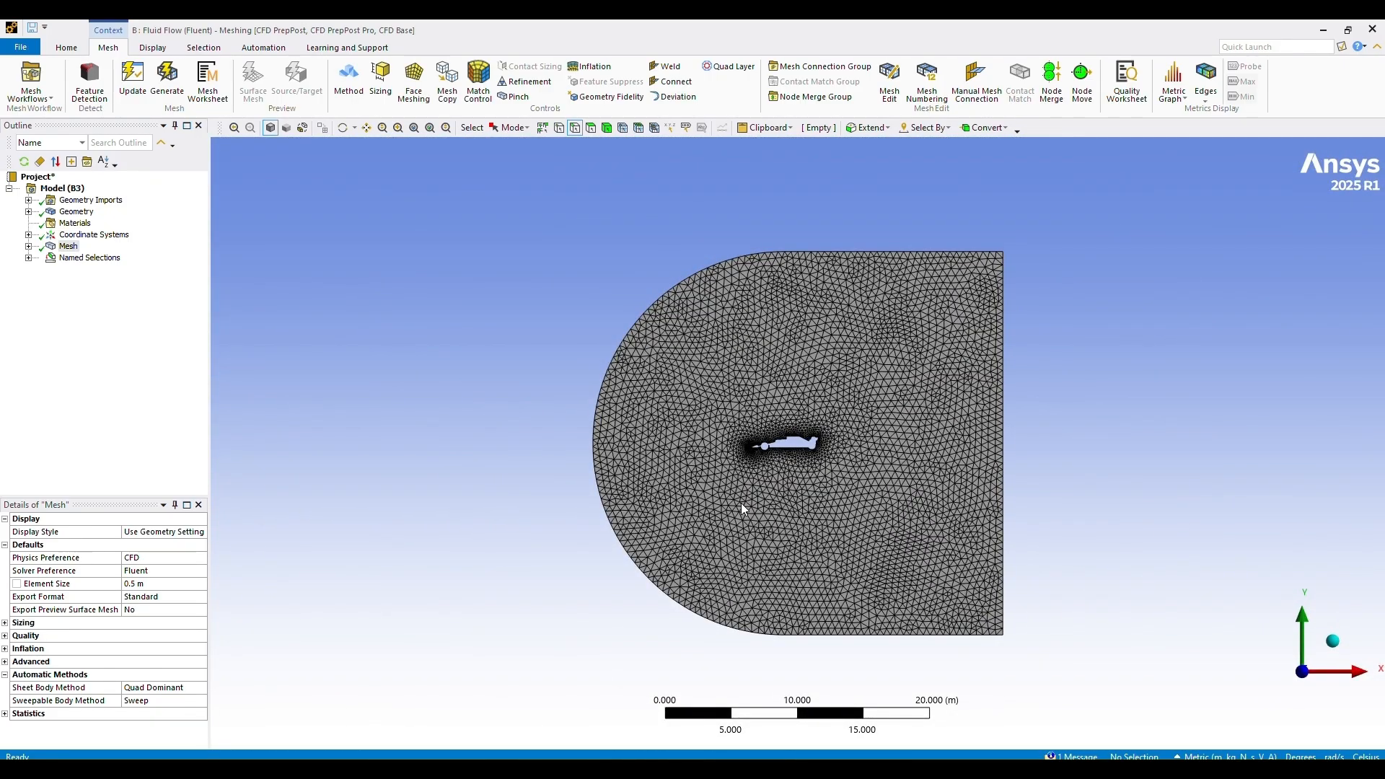
{"action": "mouse_move", "coordinate": [868, 769]}
{"action": "left_click", "coordinate": [869, 711]}
{"action": "double_click", "coordinate": [465, 220]}
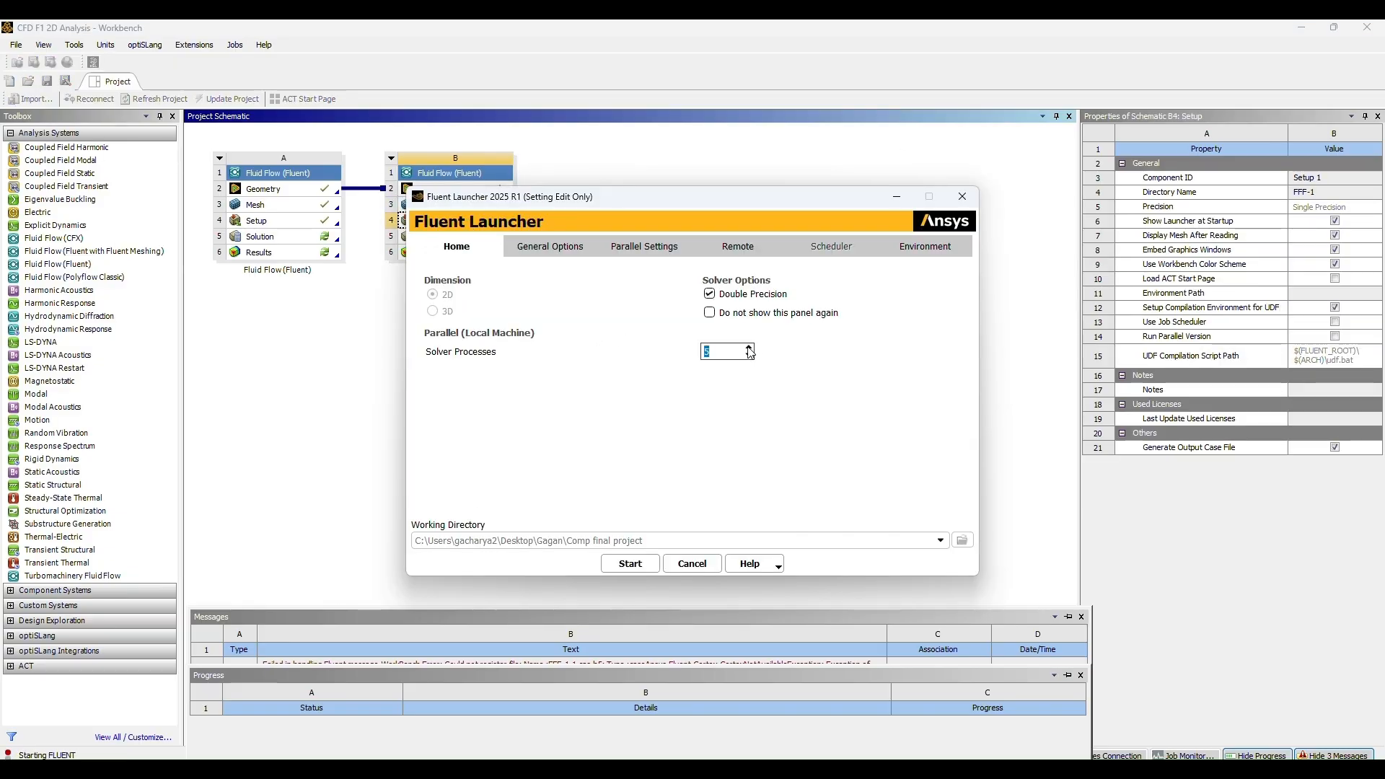
{"action": "left_click", "coordinate": [630, 563]}
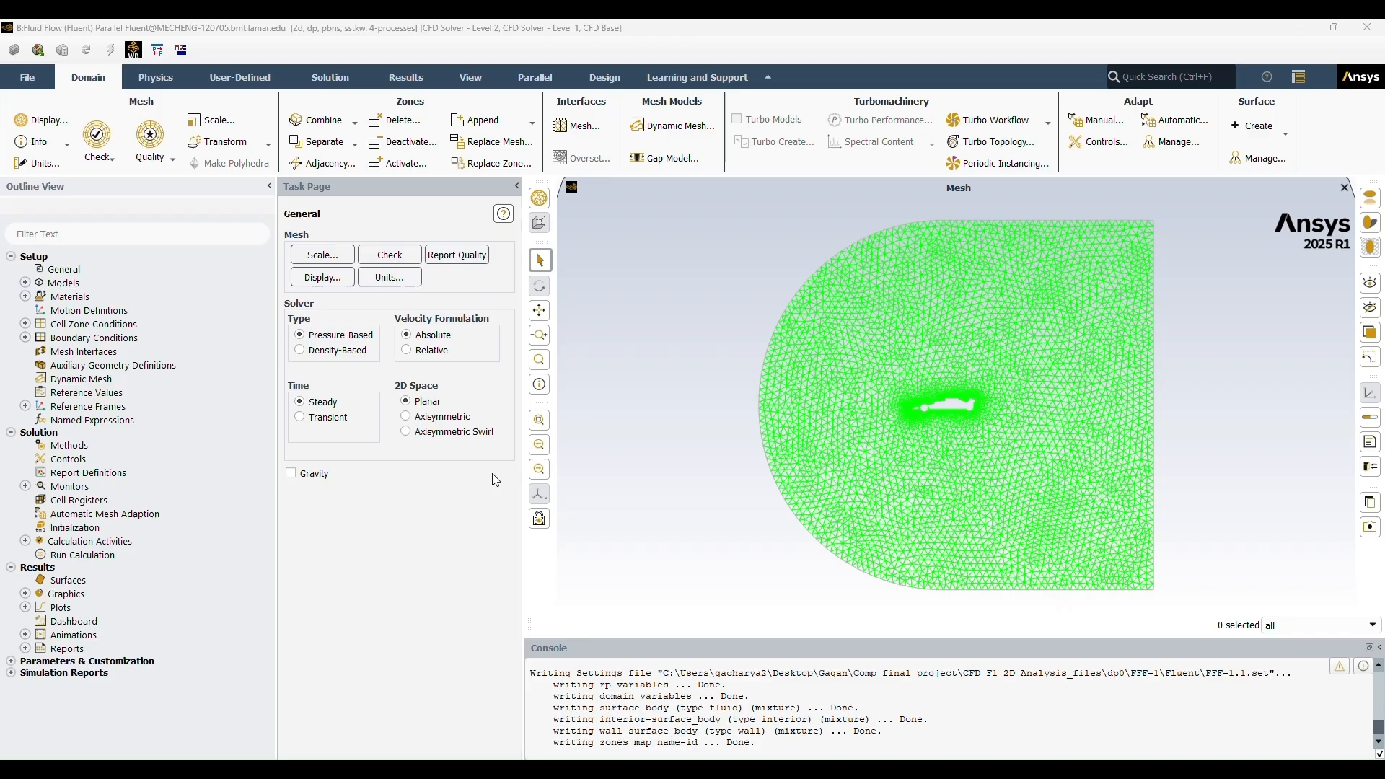
Set the solver time to Transient and the viscous model to Realizable k-epsilon with Standard Wall Functions
{"action": "double_click", "coordinate": [65, 283]}
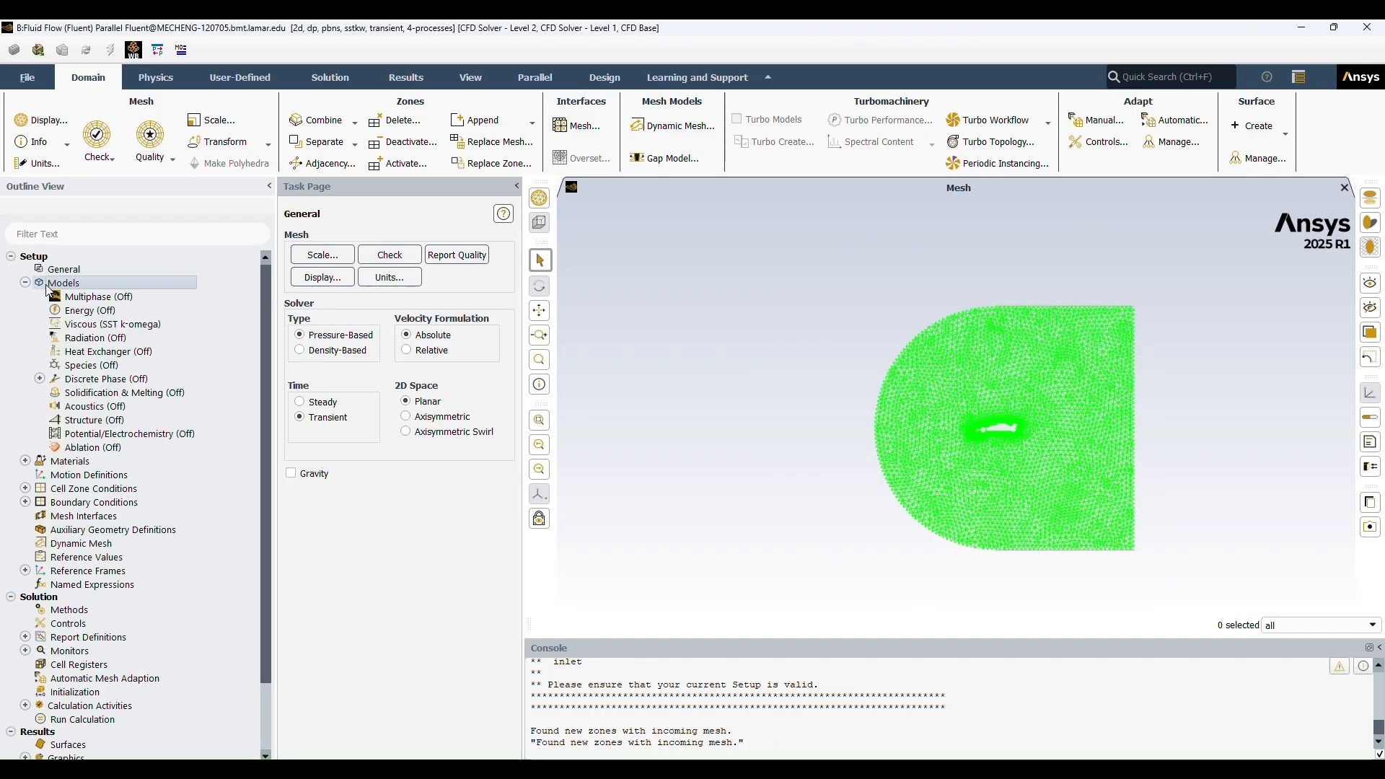
{"action": "double_click", "coordinate": [75, 324]}
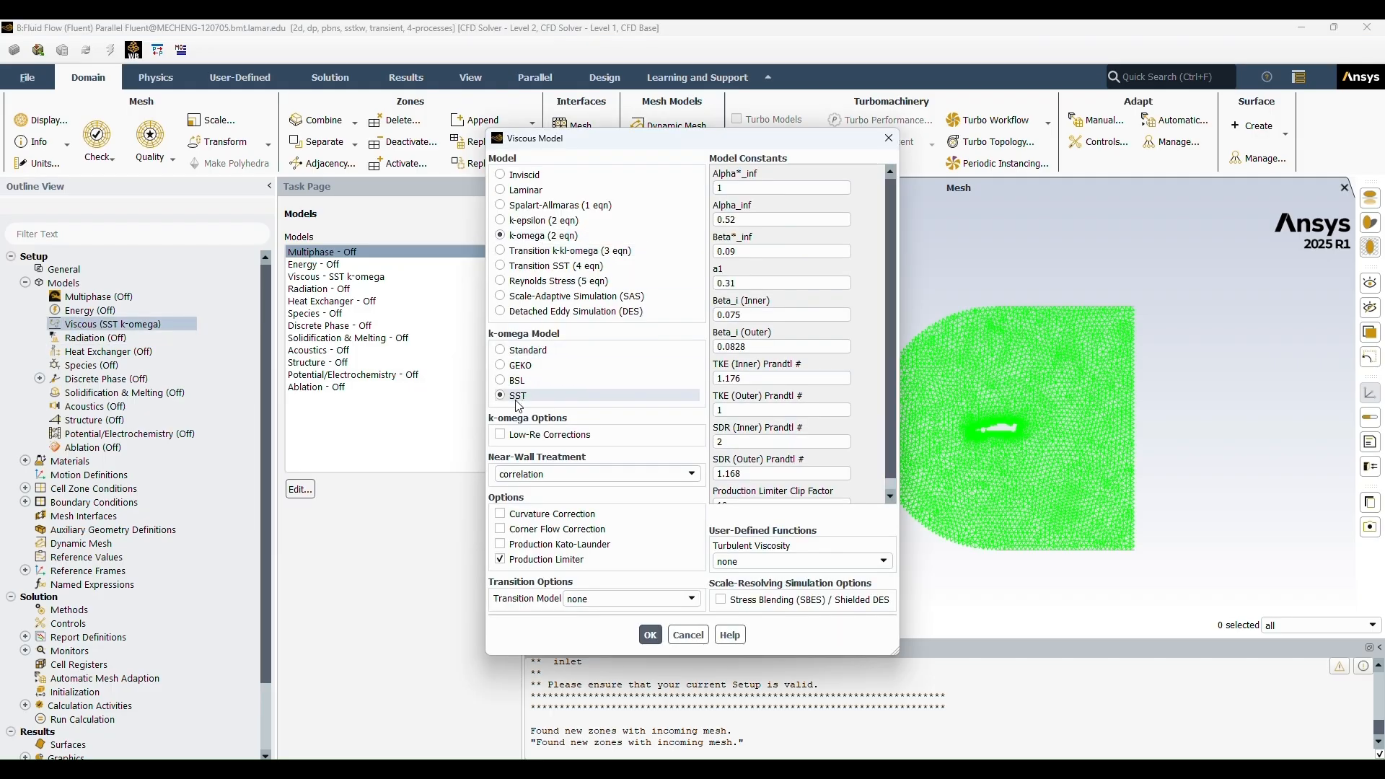
{"action": "left_click", "coordinate": [520, 221]}
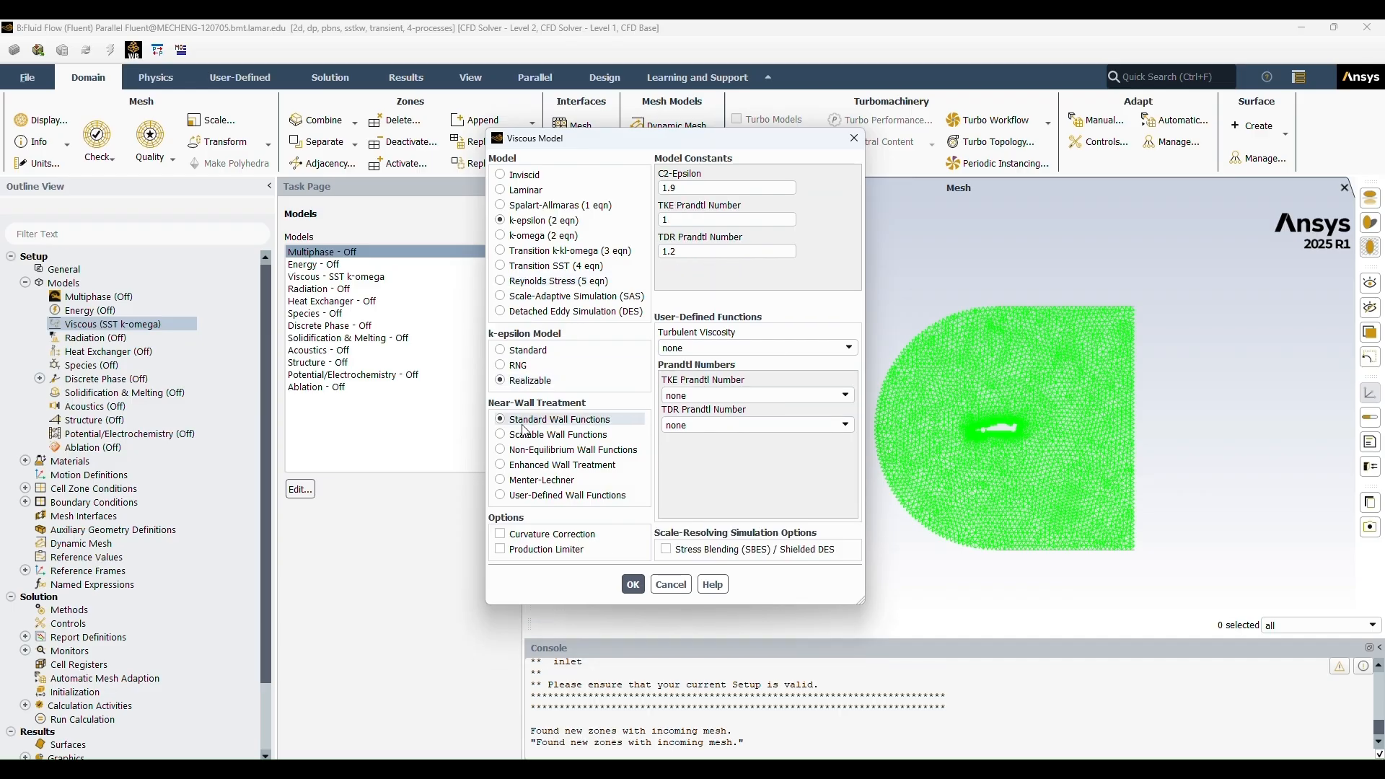
{"action": "left_click", "coordinate": [635, 585]}
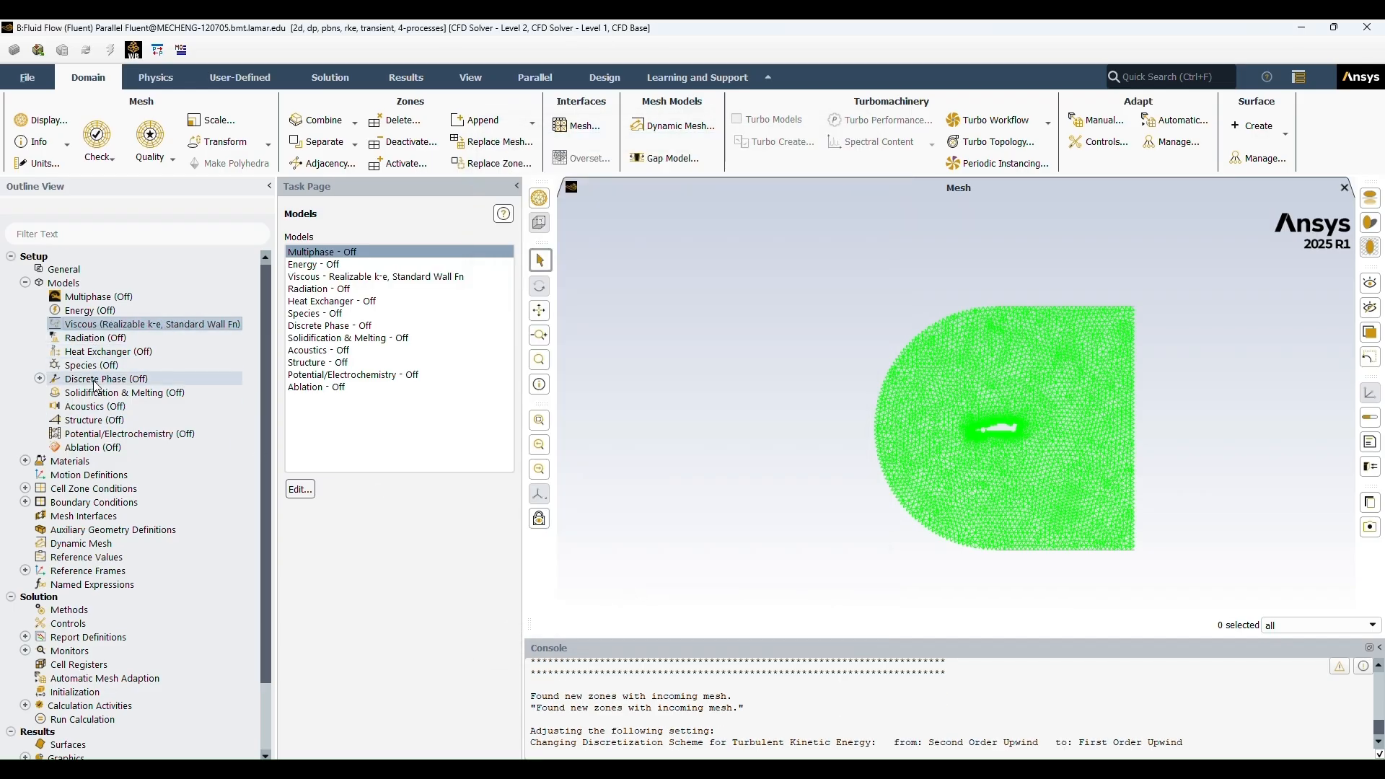
Review and apply the density and viscosity properties of the fluid material air
{"action": "double_click", "coordinate": [70, 461]}
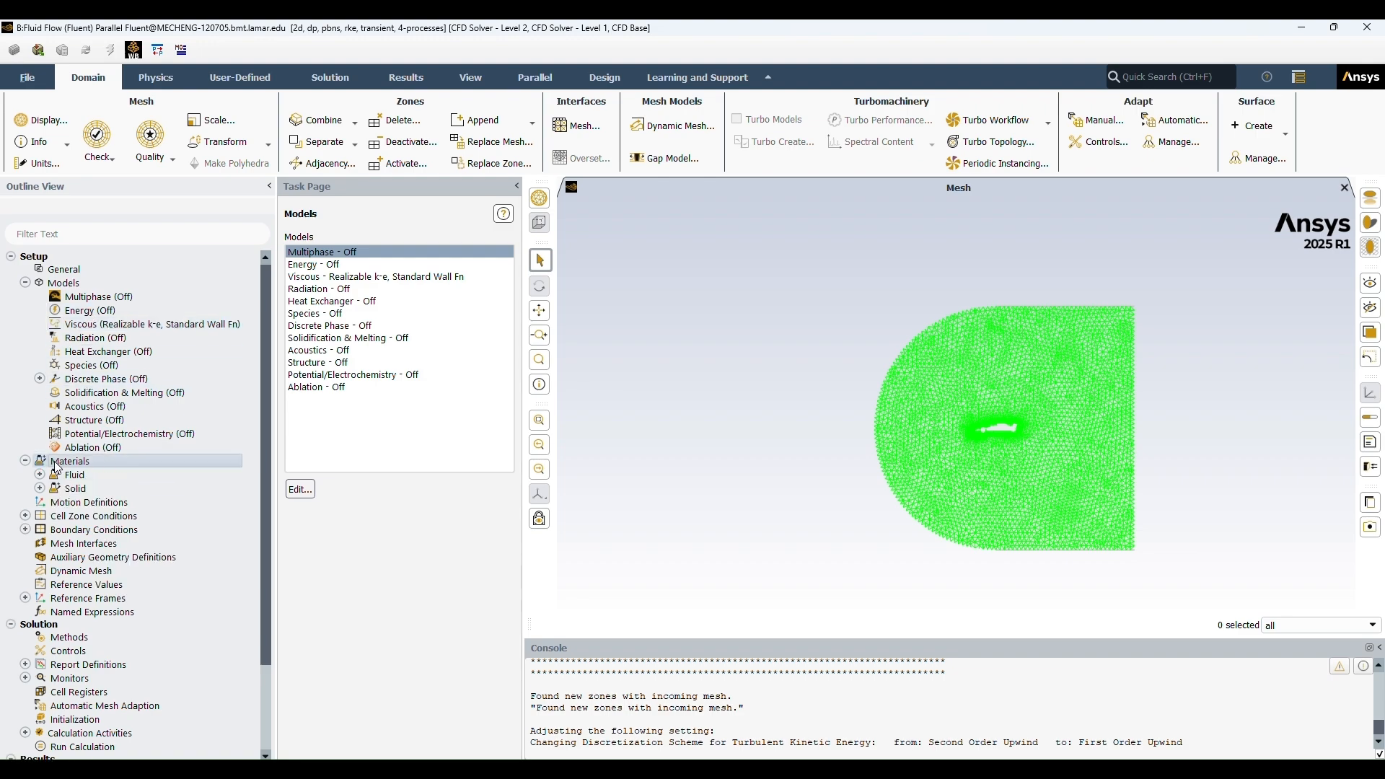
{"action": "double_click", "coordinate": [69, 475]}
{"action": "left_click", "coordinate": [79, 487]}
{"action": "double_click", "coordinate": [82, 490]}
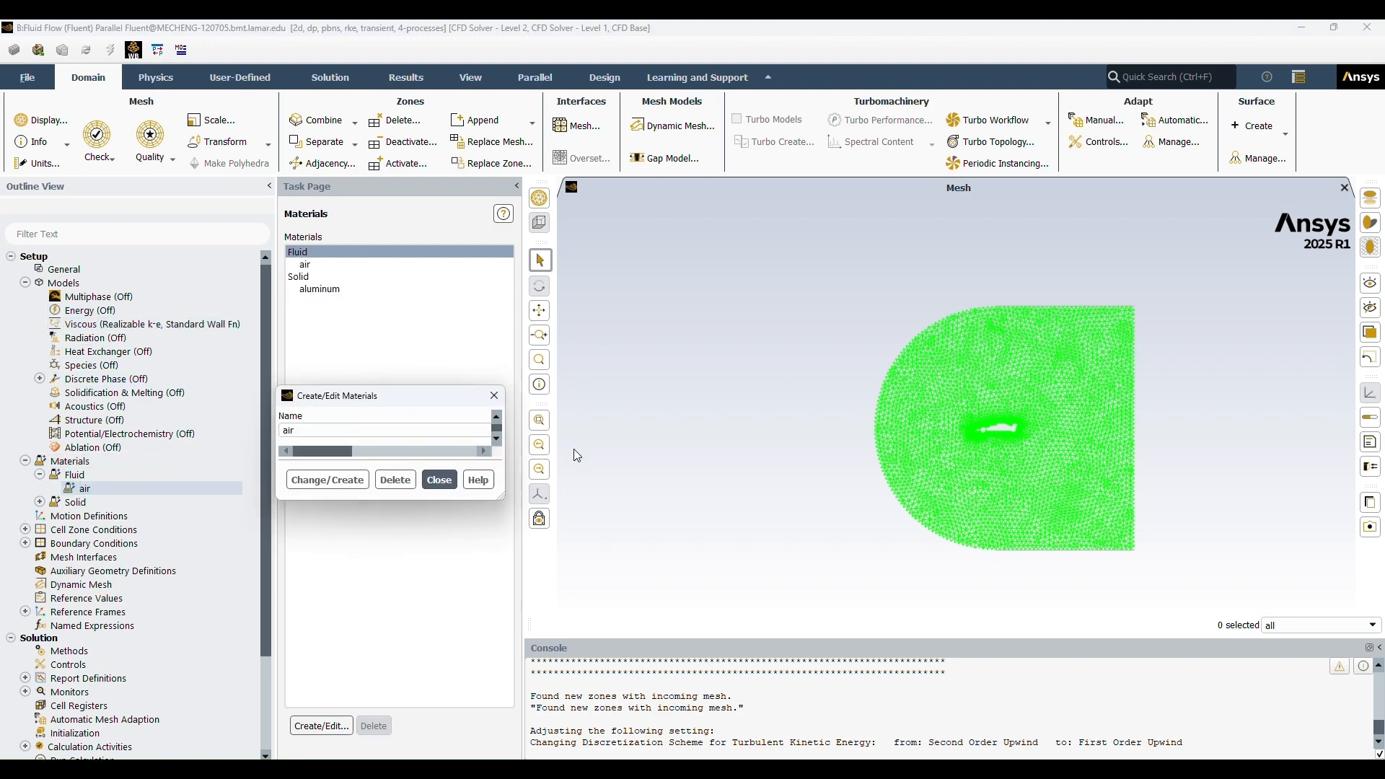
{"action": "left_click", "coordinate": [647, 570]}
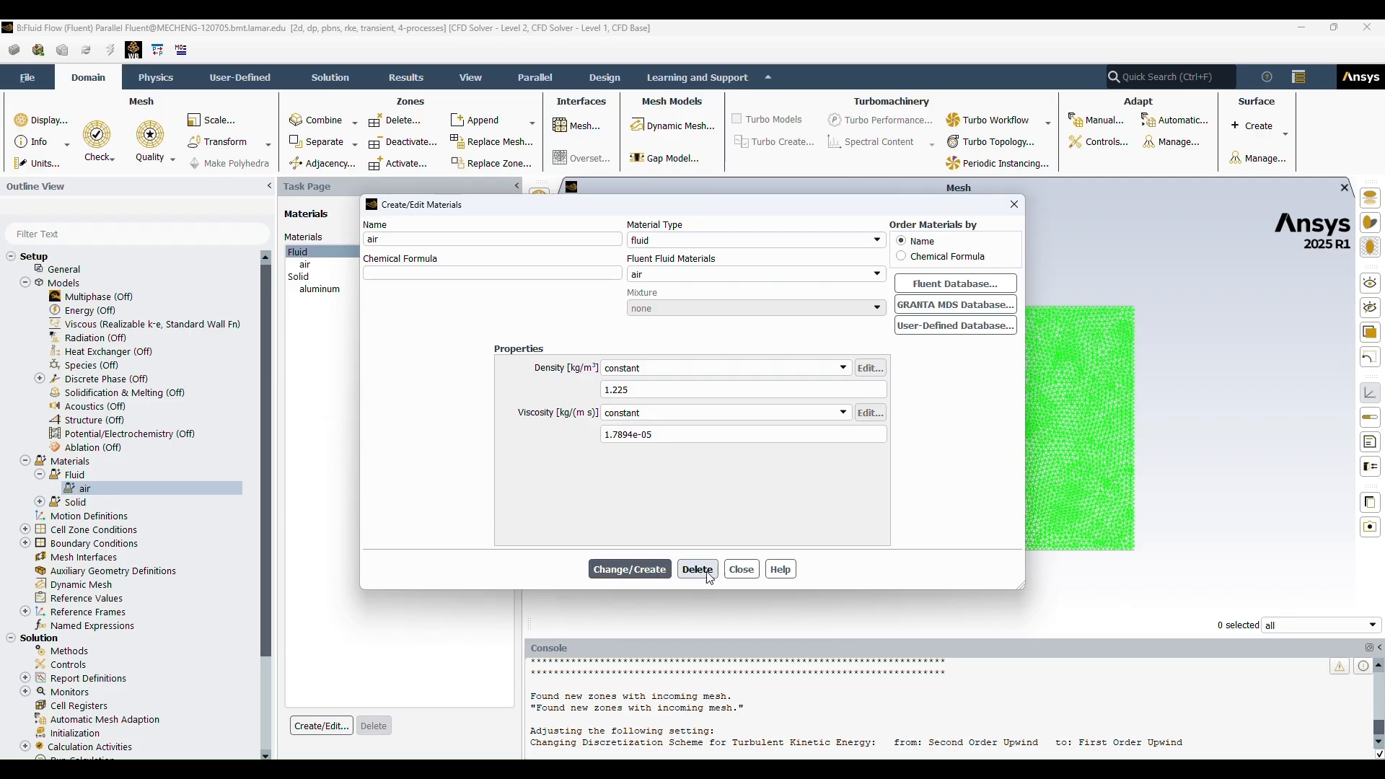
{"action": "left_click", "coordinate": [742, 570]}
Set the inlet's velocity specification to Magnitude and Direction at 90 m/s, with turbulence specified by Intensity and Length Scale
{"action": "left_click", "coordinate": [25, 543]}
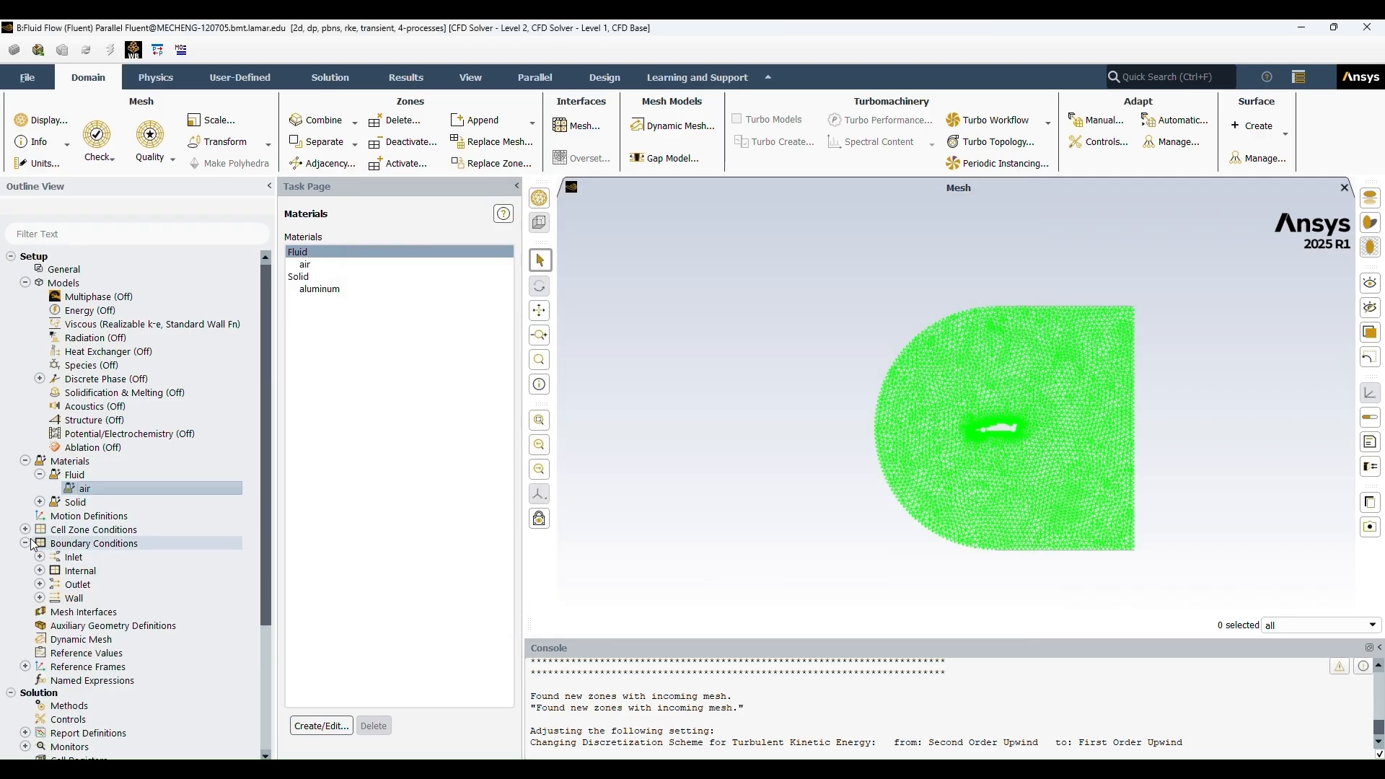
{"action": "double_click", "coordinate": [72, 557]}
{"action": "double_click", "coordinate": [115, 570]}
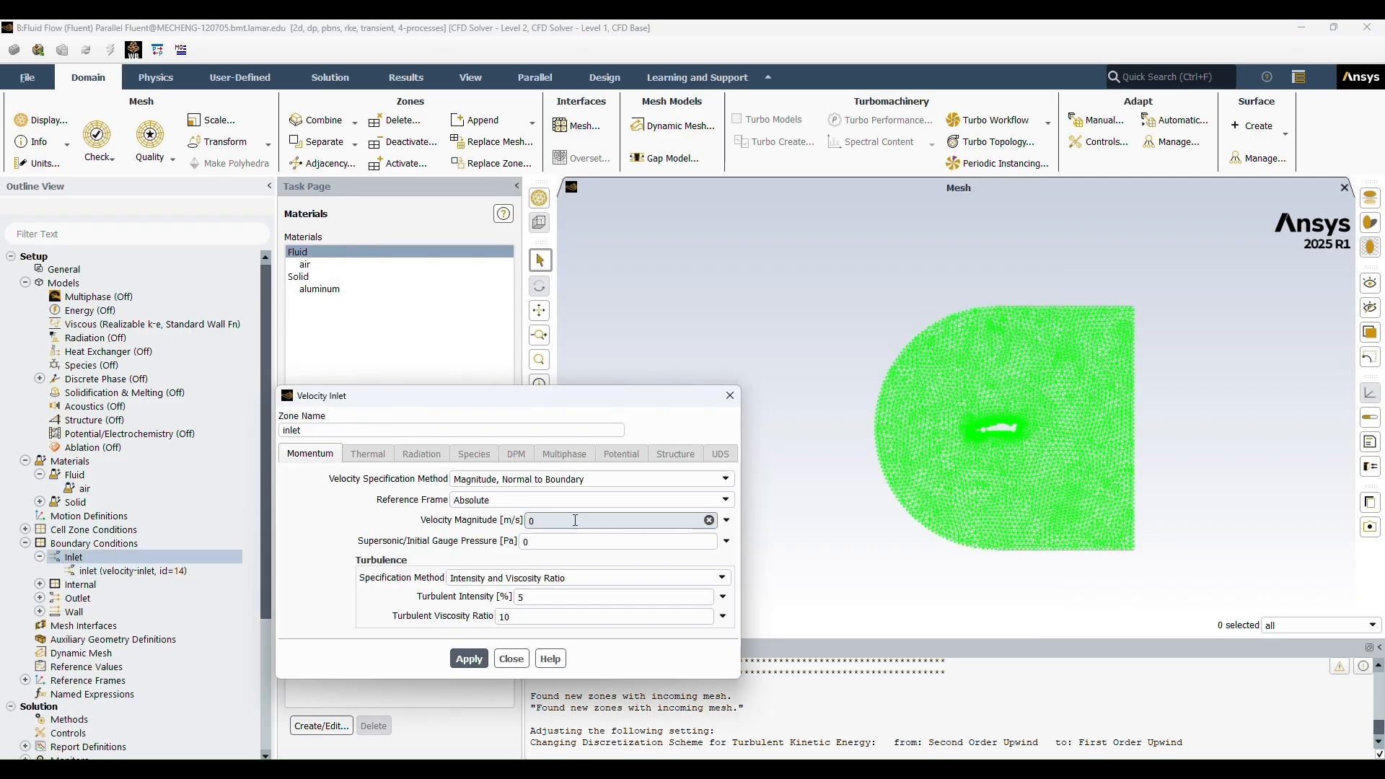
{"action": "left_click", "coordinate": [559, 479]}
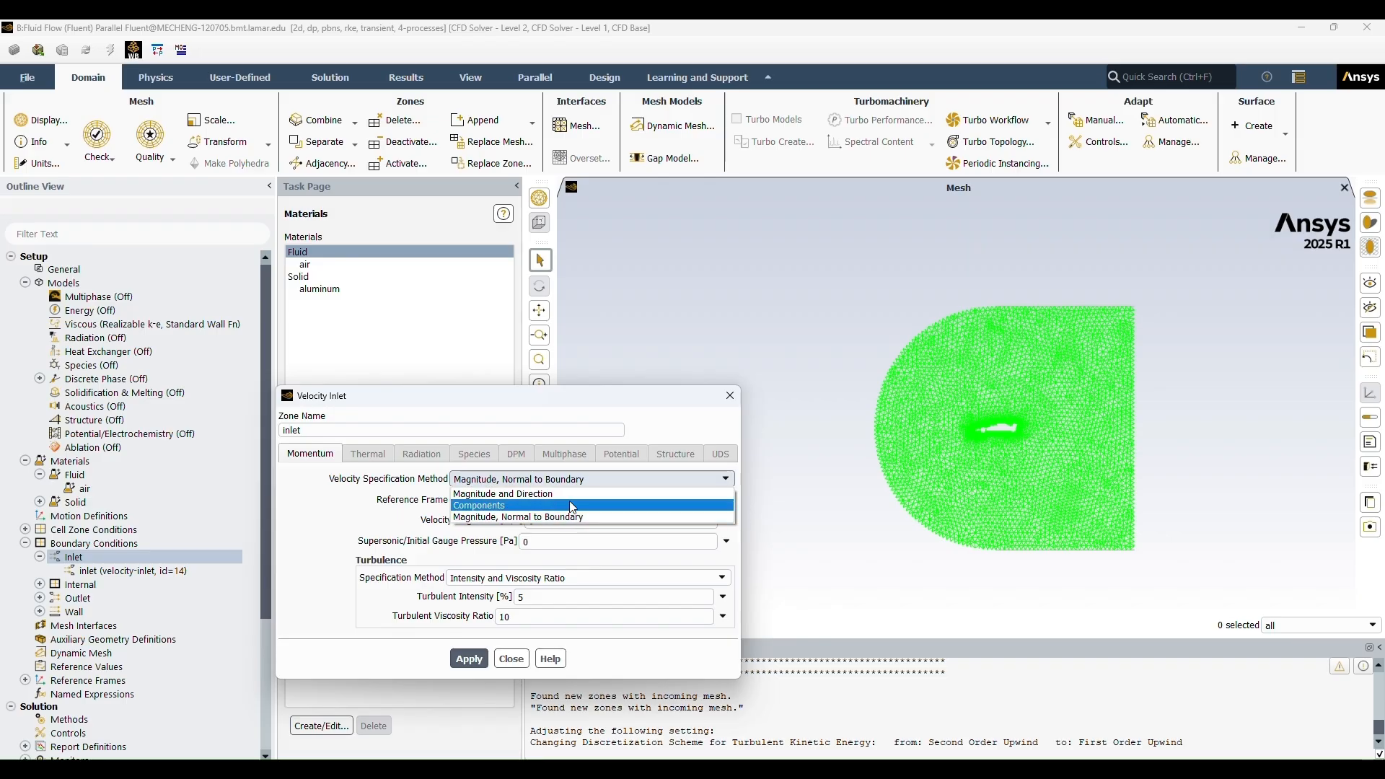
{"action": "left_click", "coordinate": [578, 499]}
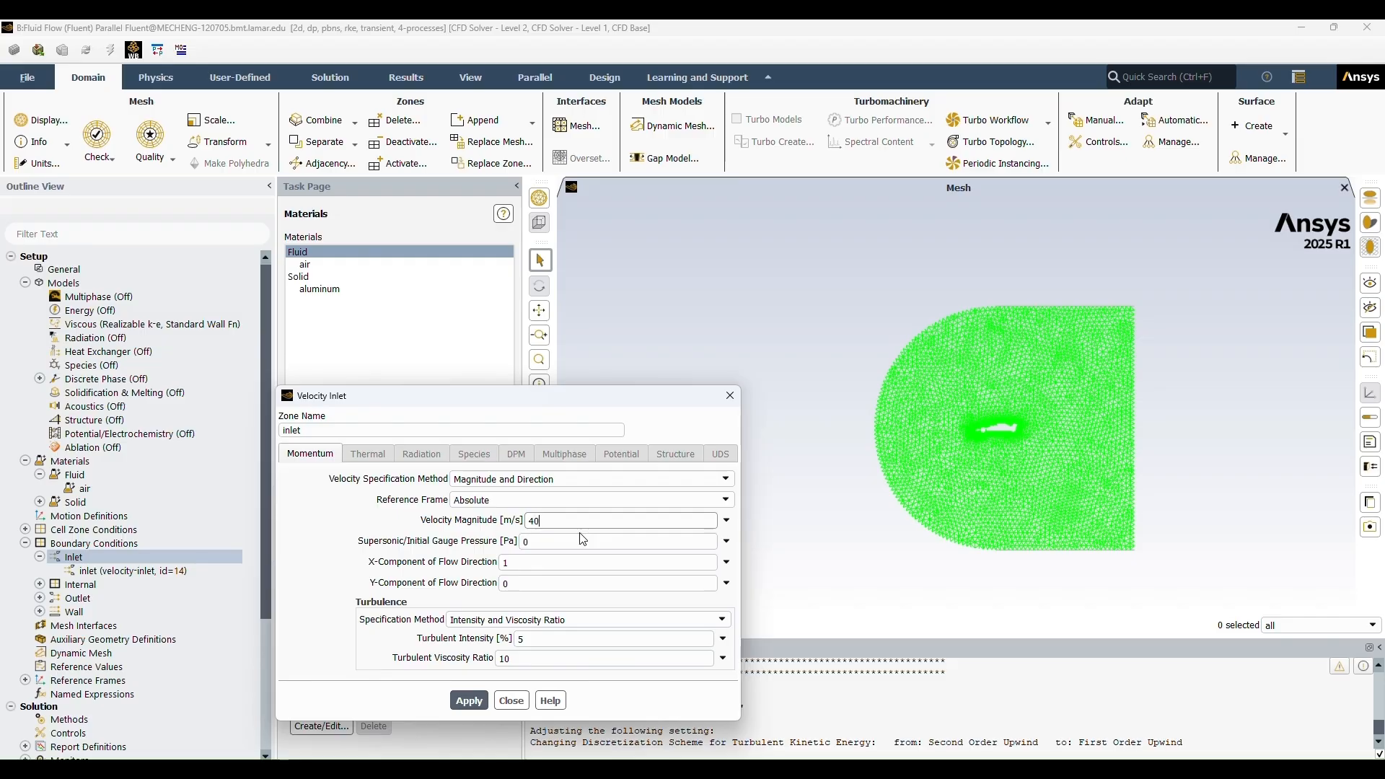
{"action": "left_click", "coordinate": [685, 620]}
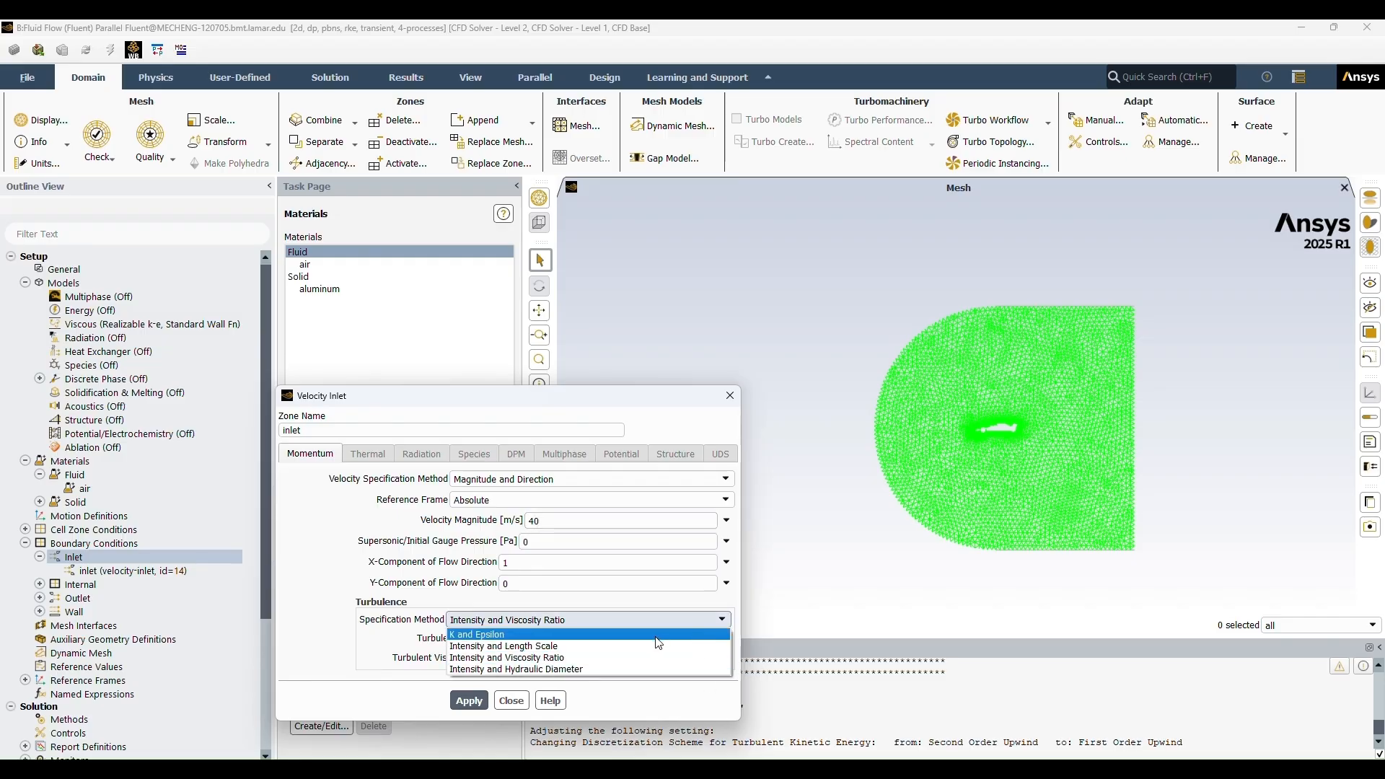
{"action": "left_click", "coordinate": [639, 646]}
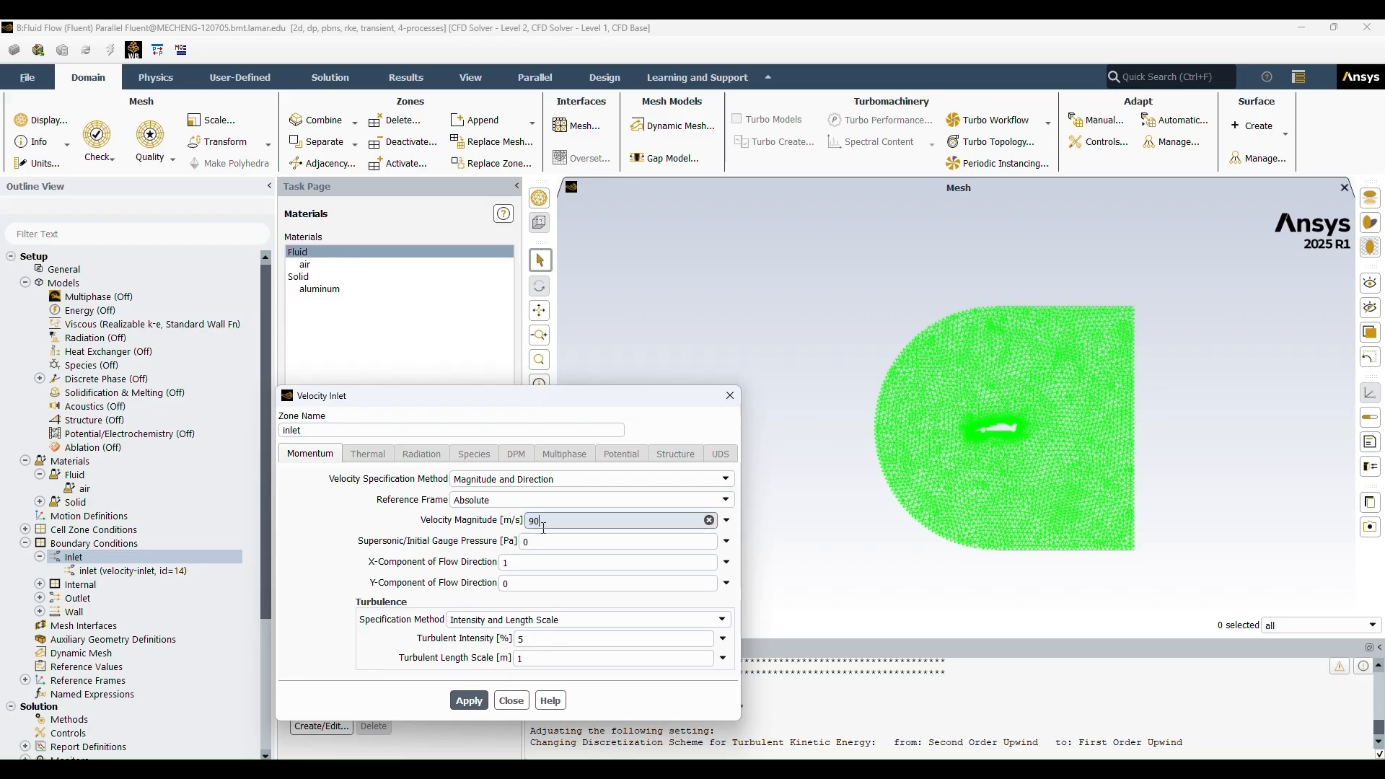
{"action": "left_click", "coordinate": [469, 700]}
{"action": "left_click", "coordinate": [509, 701]}
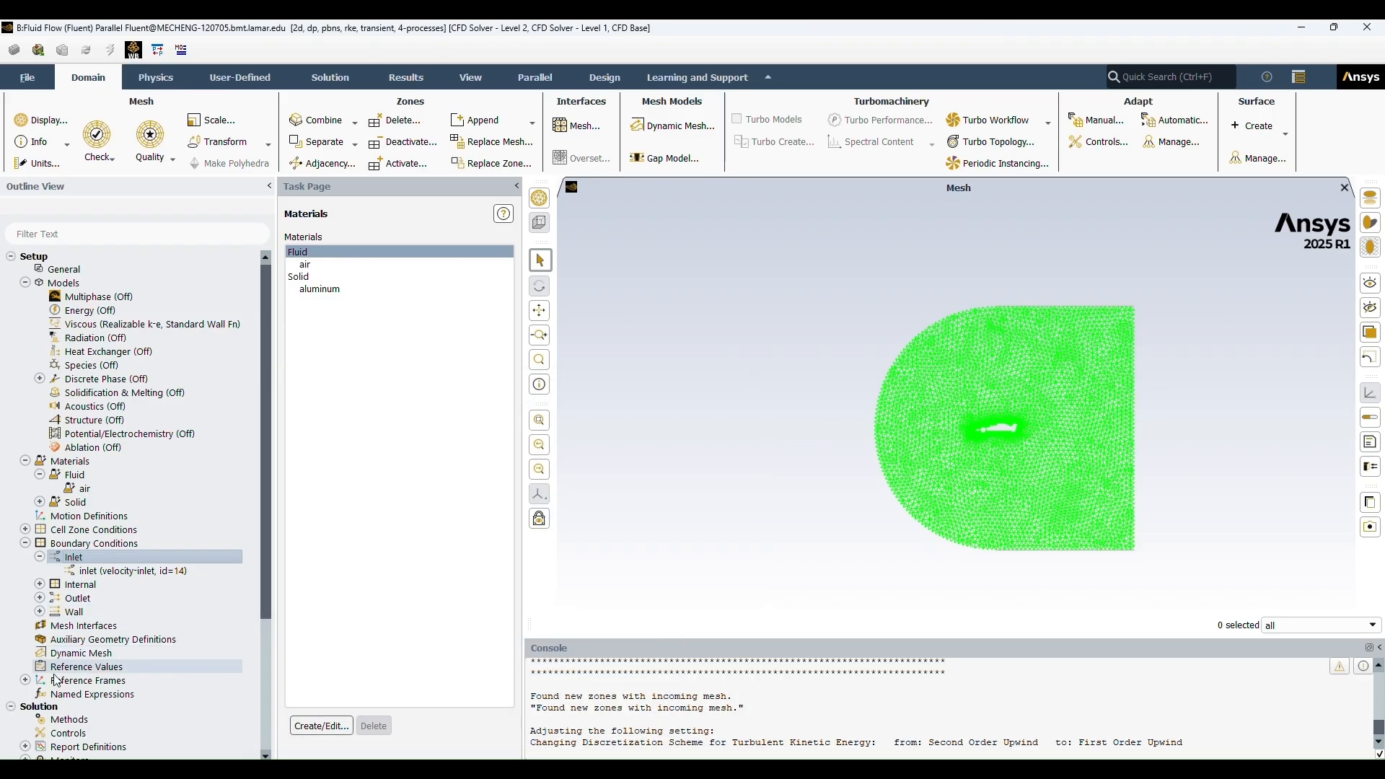
Set the residual monitors' absolute criteria to 0.000001 for continuity, x-velocity, y-velocity, k and epsilon
{"action": "scroll", "coordinate": [54, 676], "scroll_direction": "down", "scroll_amount": 1}
{"action": "scroll", "coordinate": [51, 656], "scroll_direction": "down", "scroll_amount": 2}
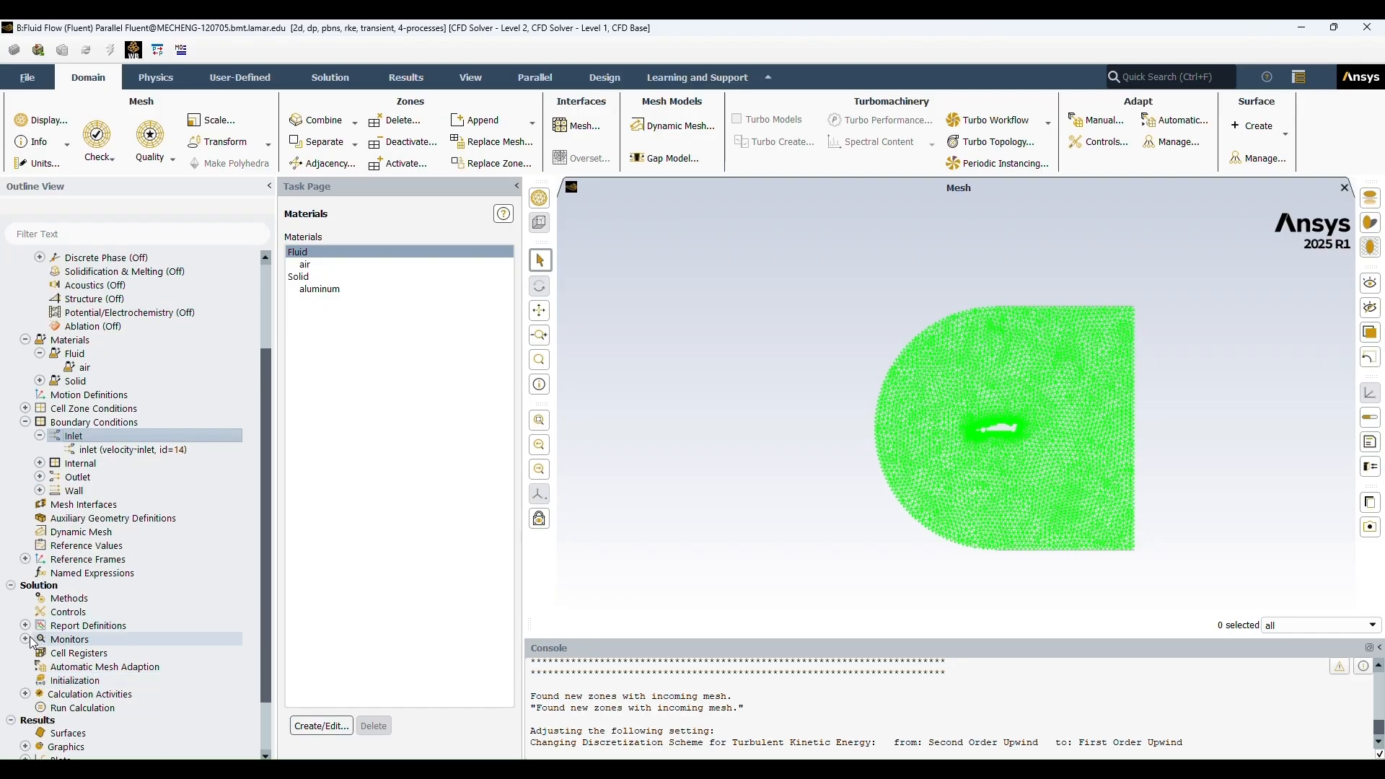
{"action": "left_click", "coordinate": [25, 640]}
{"action": "double_click", "coordinate": [80, 653]}
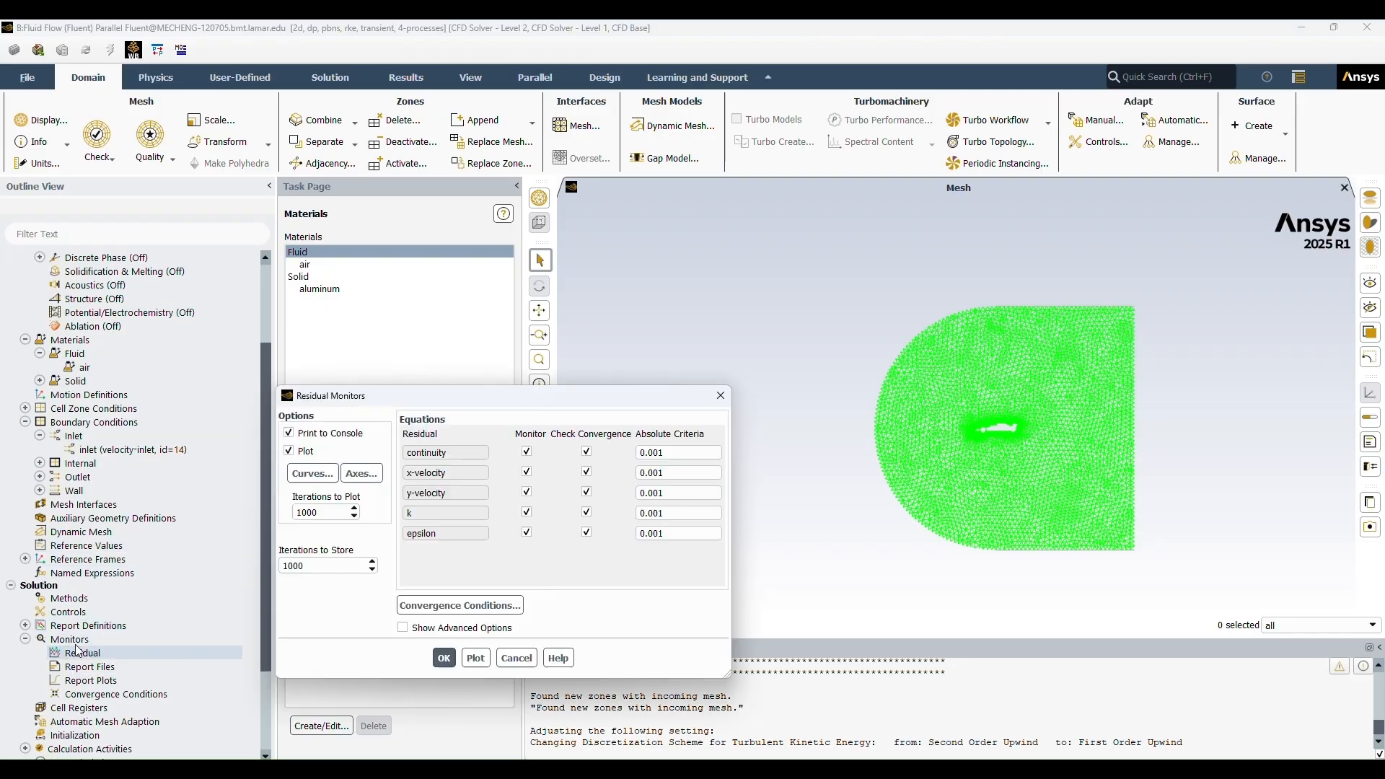
{"action": "left_click", "coordinate": [658, 473]}
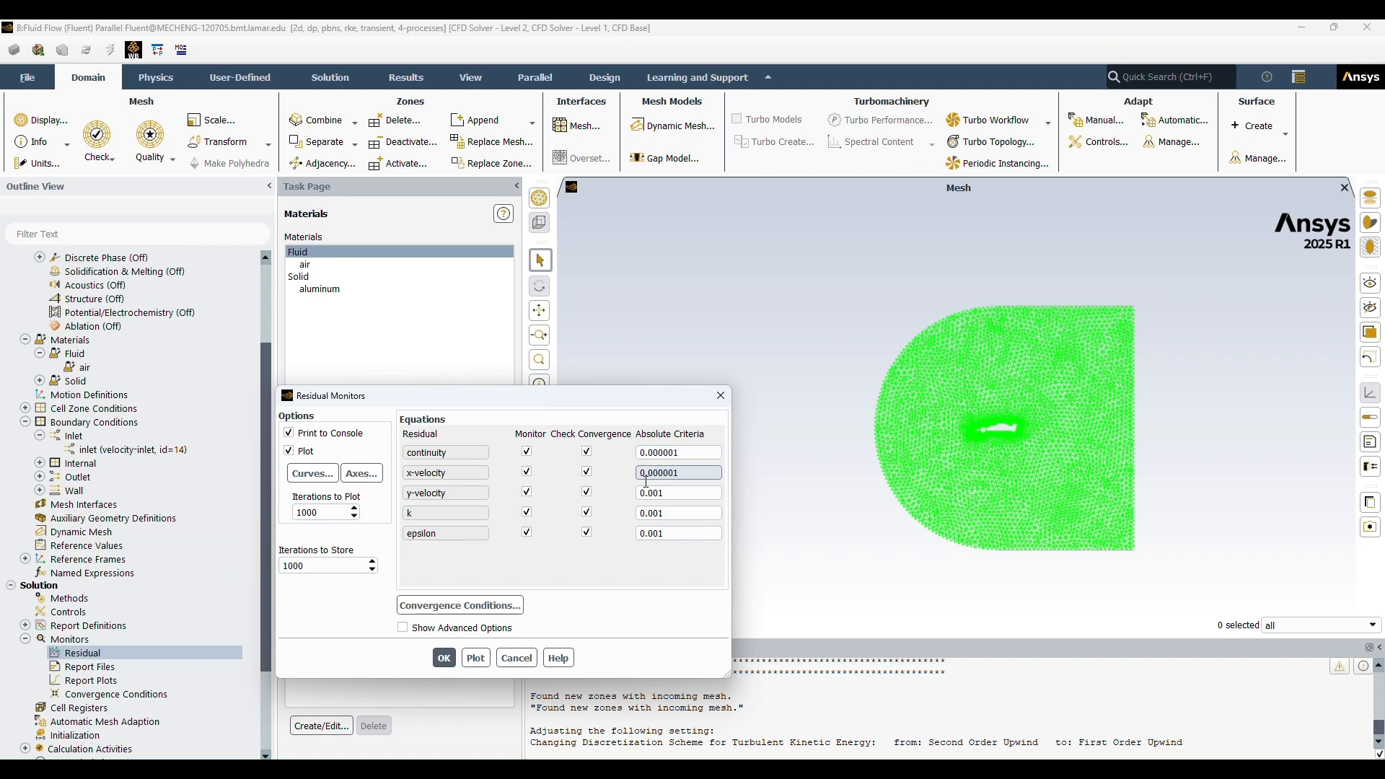
{"action": "left_click", "coordinate": [655, 492]}
{"action": "left_click", "coordinate": [656, 513]}
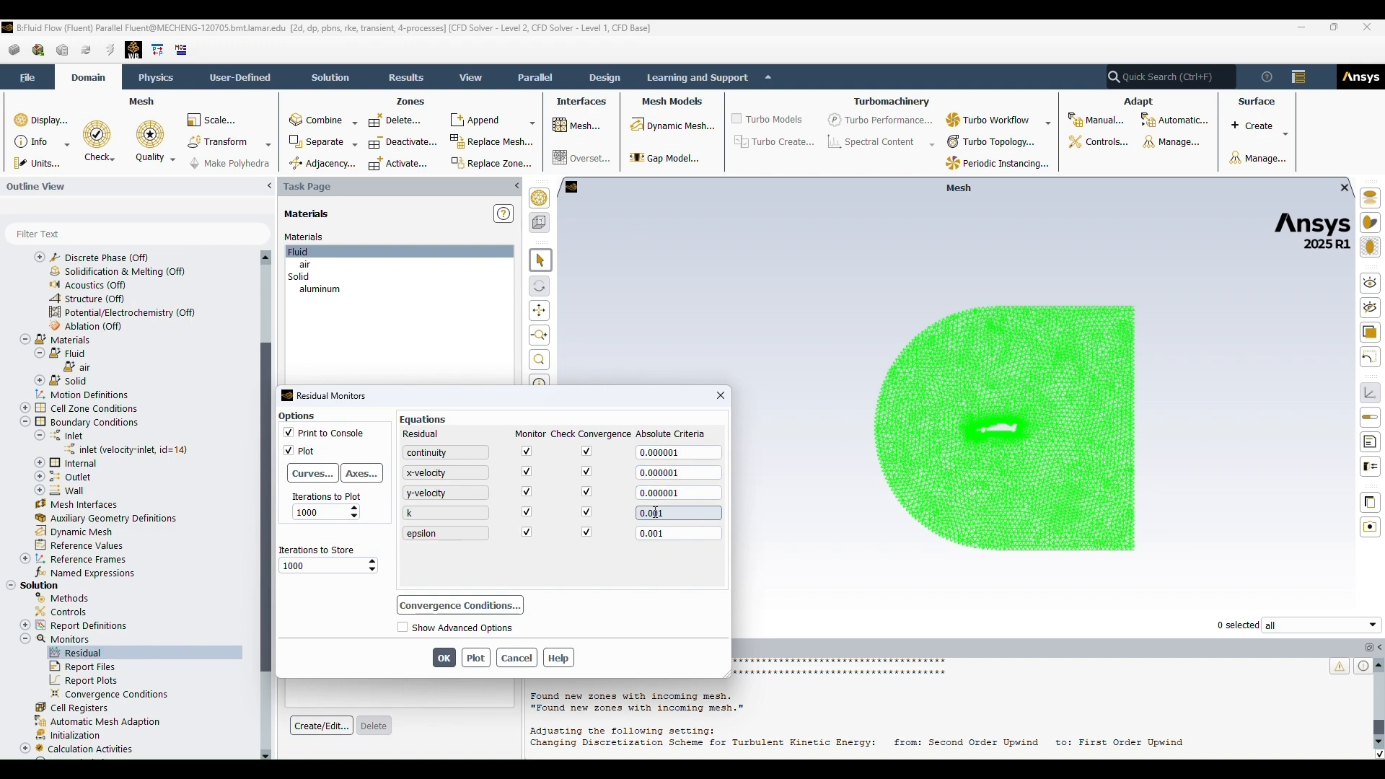
{"action": "type", "text": "000"}
{"action": "left_click", "coordinate": [657, 532]}
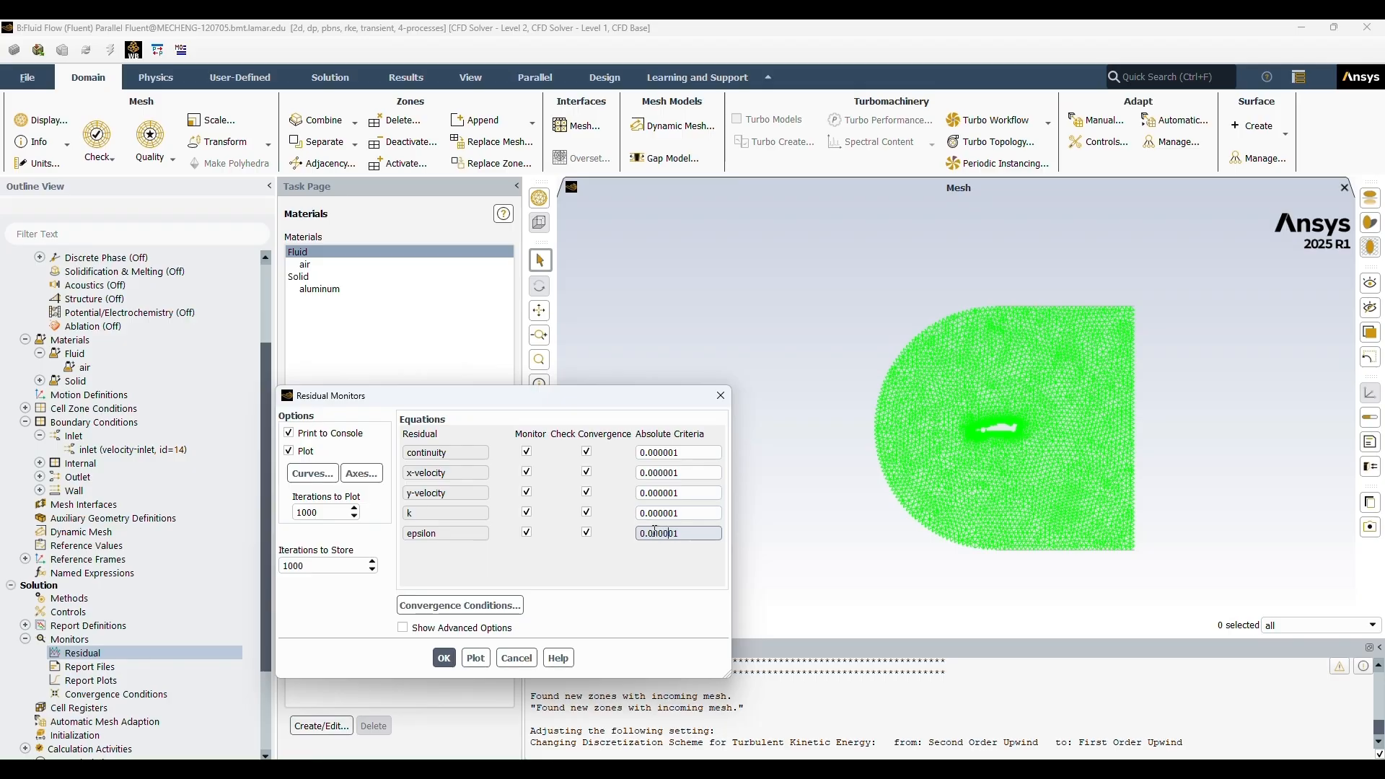
{"action": "type", "text": "000"}
{"action": "left_click", "coordinate": [444, 657]}
Set momentum, turbulent kinetic energy and turbulent dissipation rate to Second Order Upwind, with a Second Order Implicit transient formulation
{"action": "scroll", "coordinate": [104, 658], "scroll_direction": "down", "scroll_amount": 1}
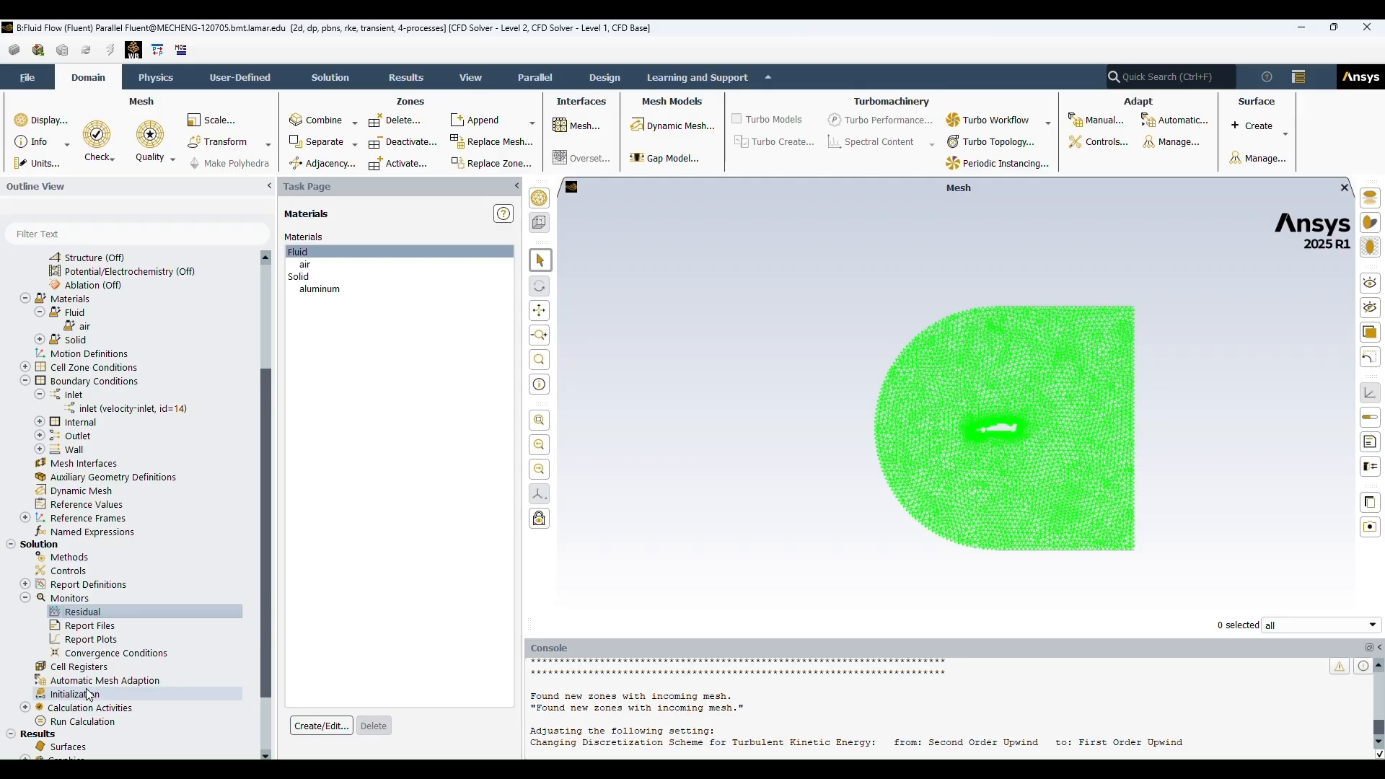
{"action": "left_click", "coordinate": [68, 556]}
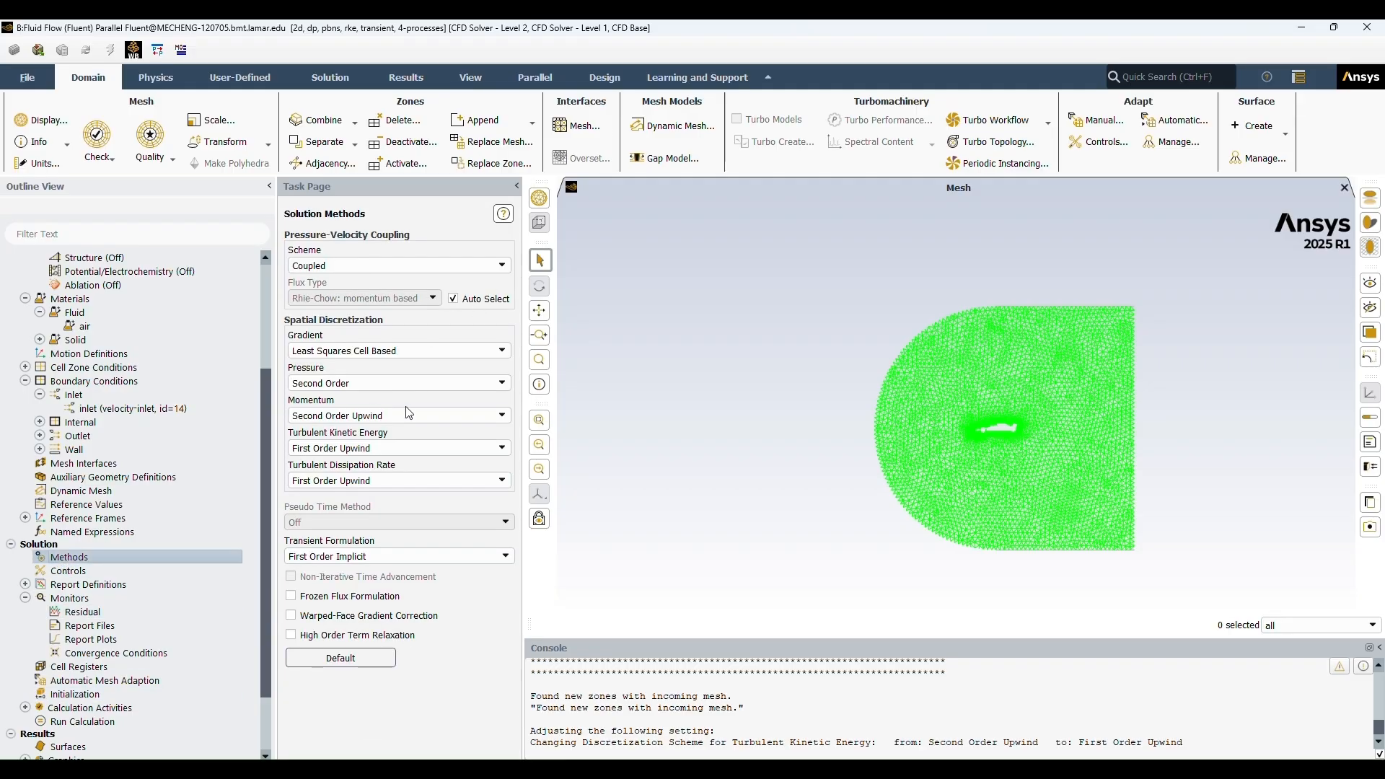
{"action": "left_click", "coordinate": [409, 415]}
{"action": "left_click", "coordinate": [382, 441]}
{"action": "left_click", "coordinate": [382, 448]}
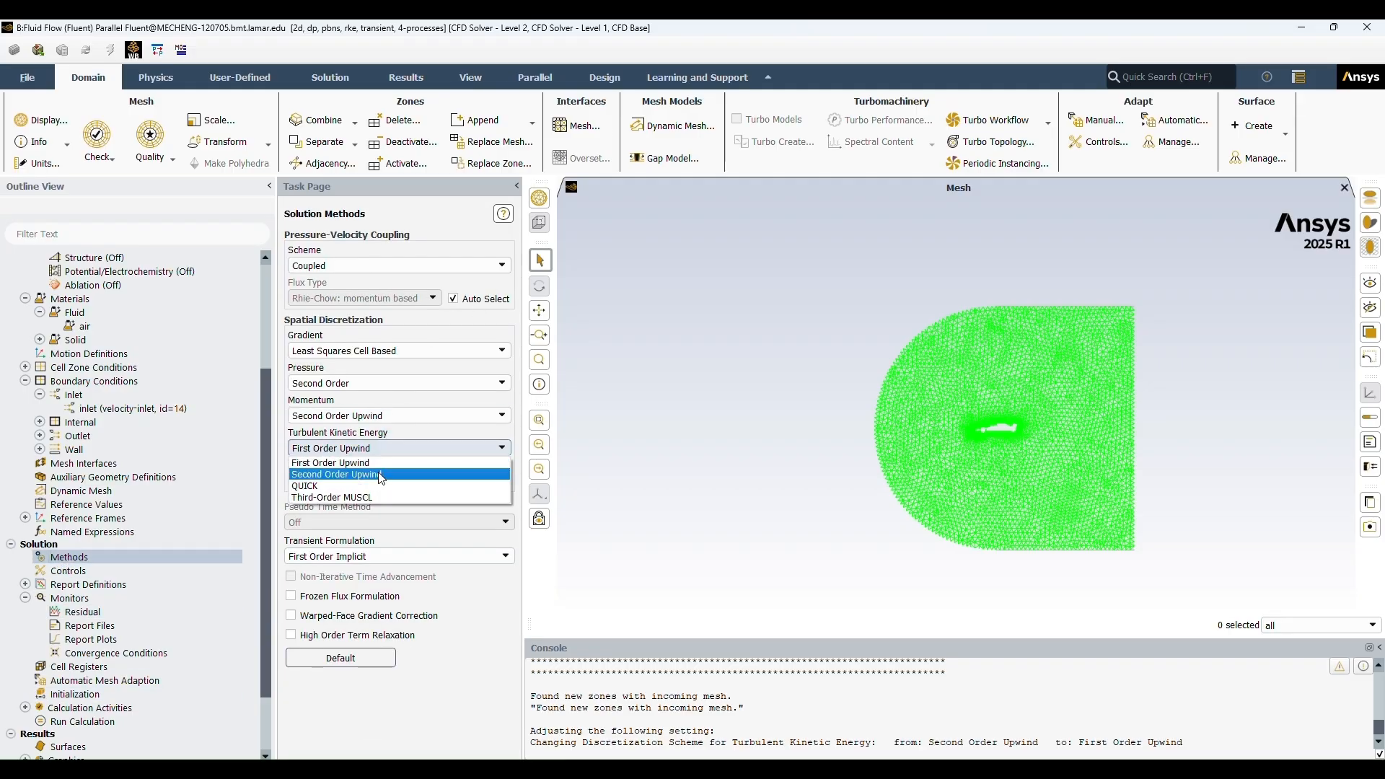
{"action": "left_click", "coordinate": [383, 475]}
{"action": "left_click", "coordinate": [383, 481]}
{"action": "left_click", "coordinate": [375, 507]}
{"action": "left_click", "coordinate": [364, 556]}
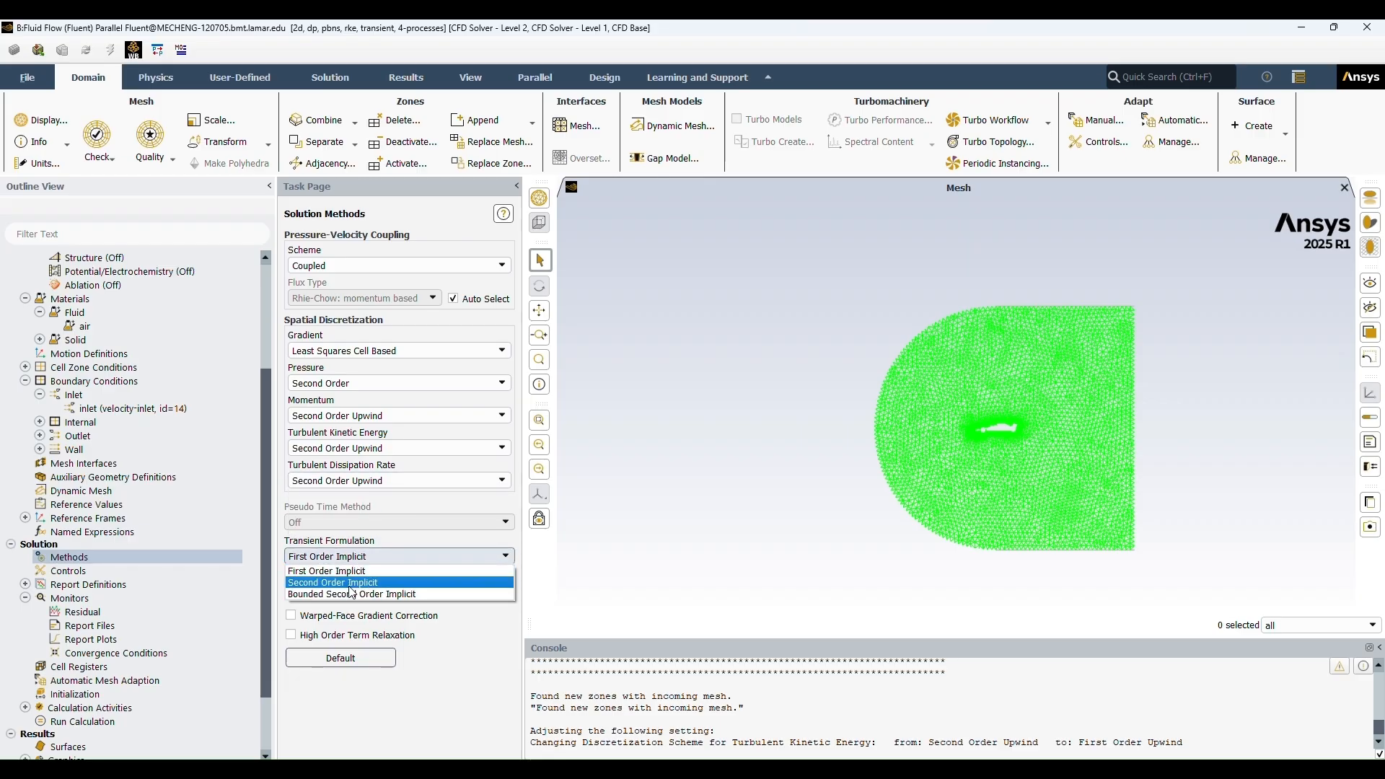
{"action": "left_click", "coordinate": [350, 584]}
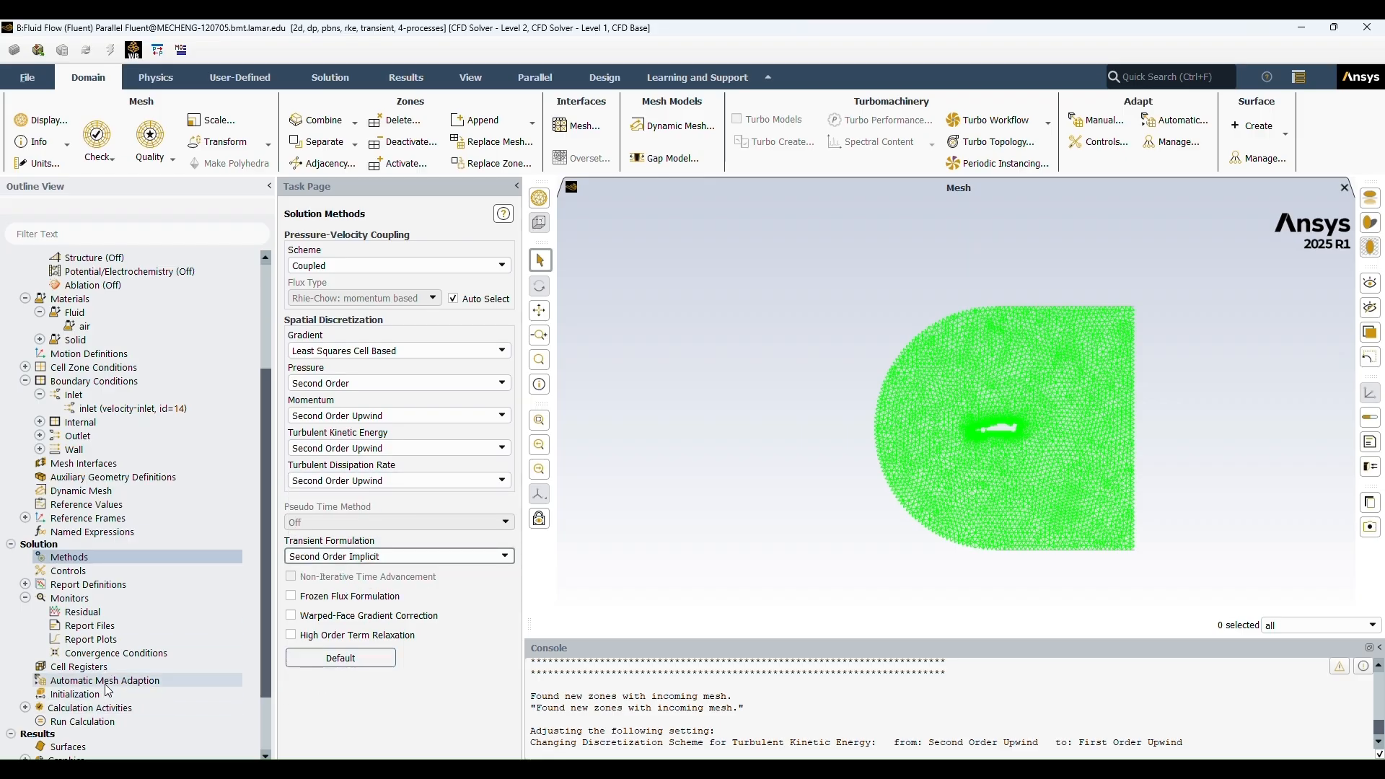
Try Standard Initialization with the initial values computed from the inlet
{"action": "left_click", "coordinate": [106, 692]}
{"action": "left_click", "coordinate": [321, 252]}
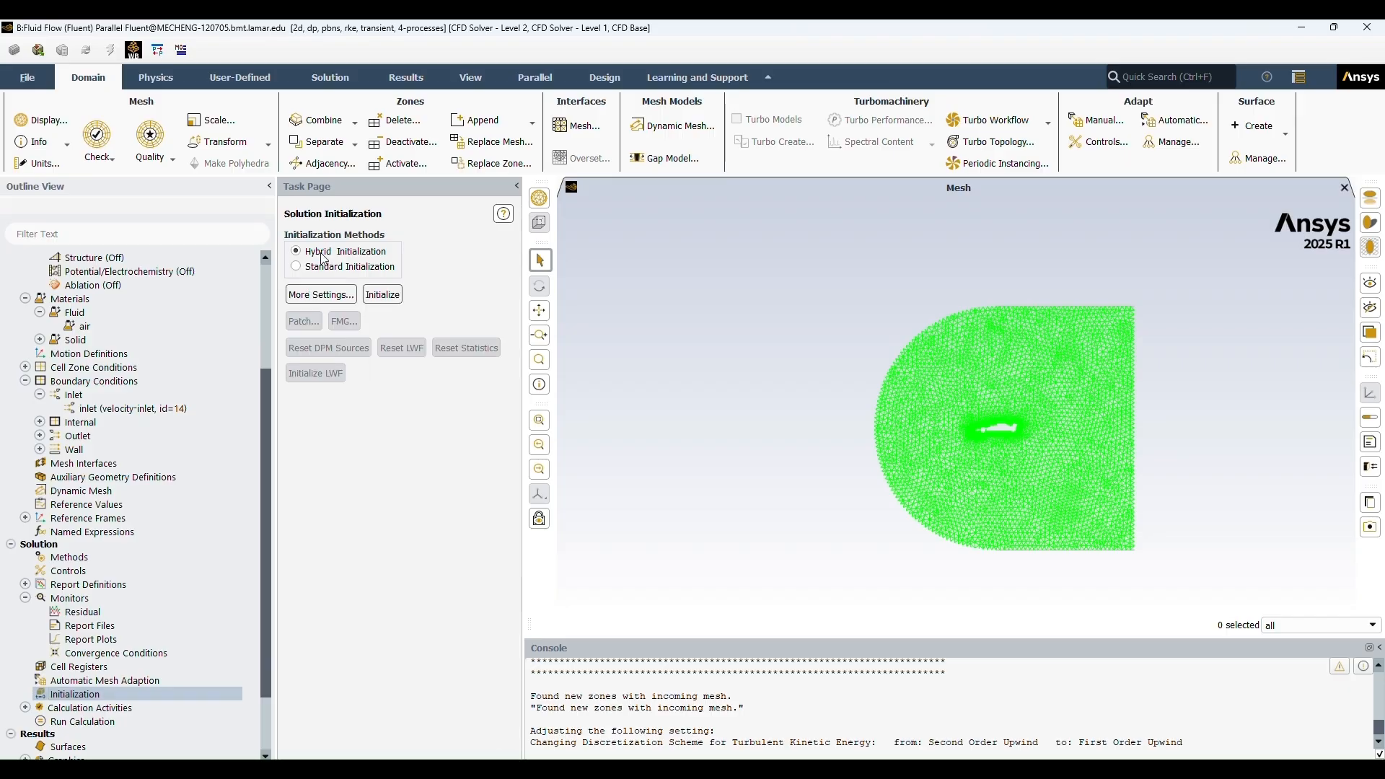
{"action": "left_click", "coordinate": [320, 267]}
{"action": "left_click", "coordinate": [371, 301]}
{"action": "left_click", "coordinate": [356, 327]}
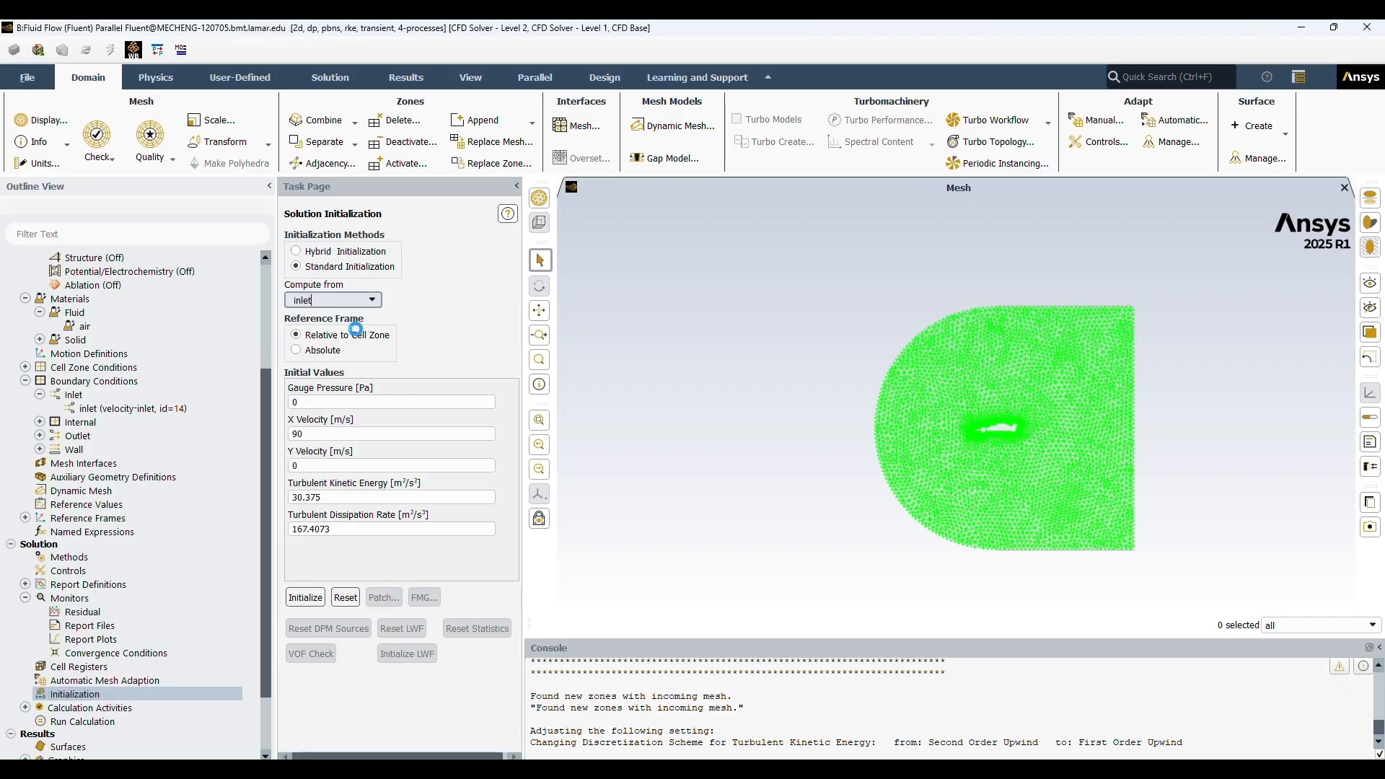
{"action": "left_click", "coordinate": [371, 302]}
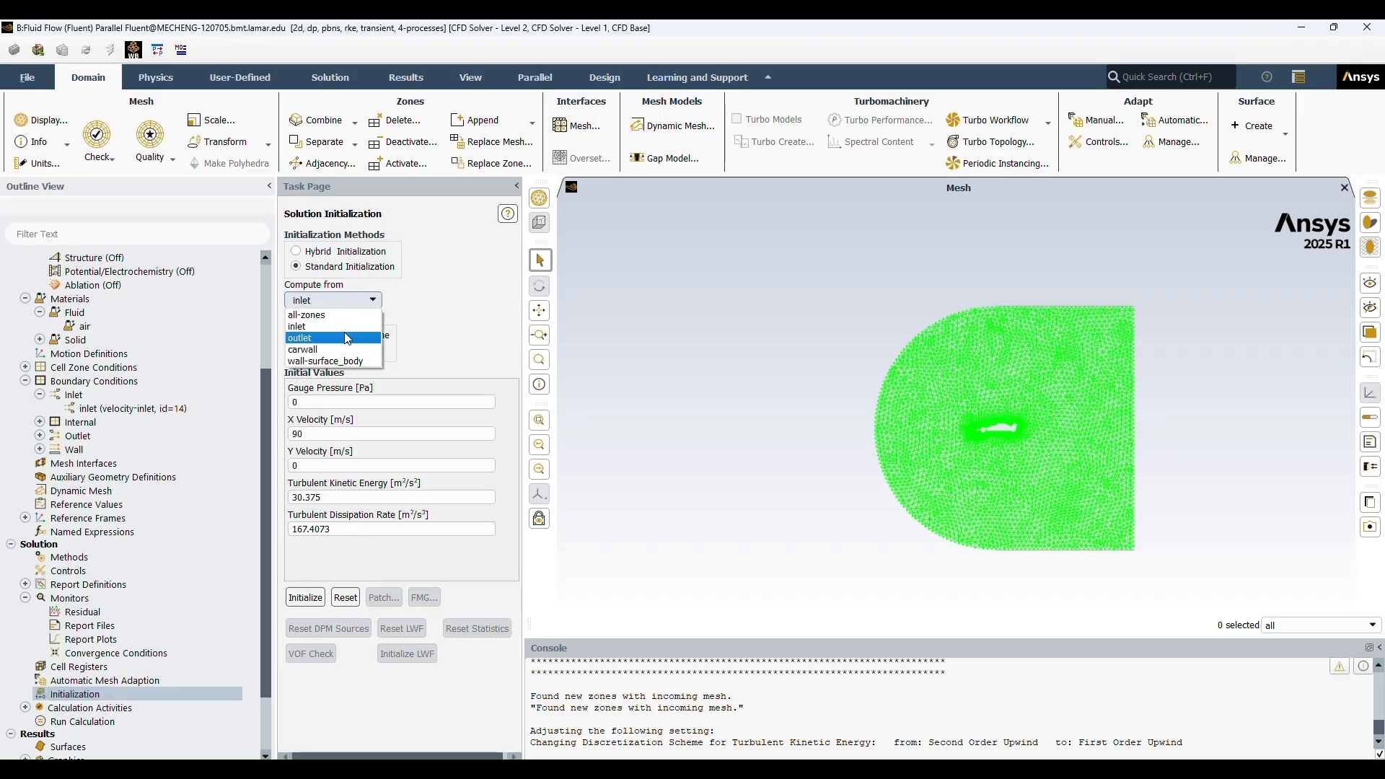
{"action": "left_click", "coordinate": [354, 326]}
Initialize the solution with the Hybrid Initialization method
{"action": "left_click", "coordinate": [310, 251]}
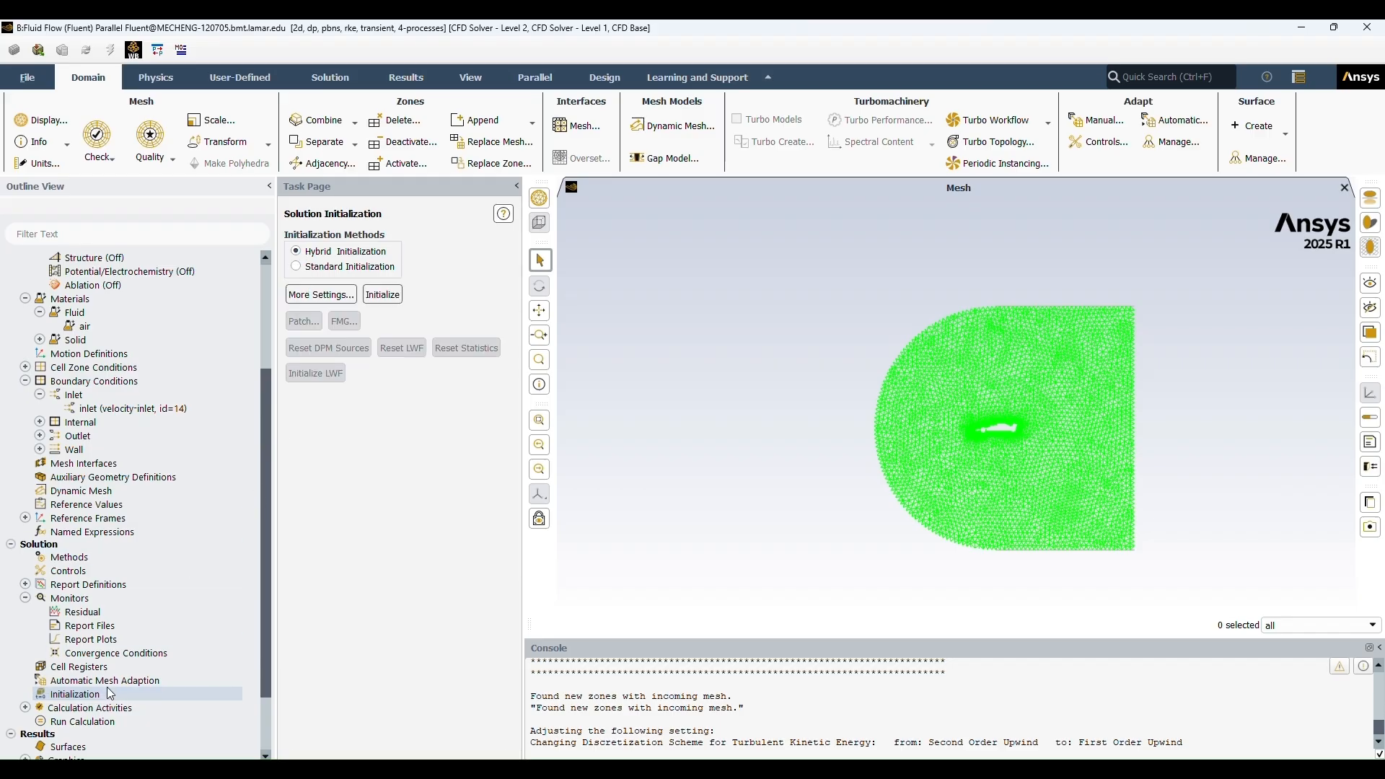
{"action": "left_click", "coordinate": [111, 720]}
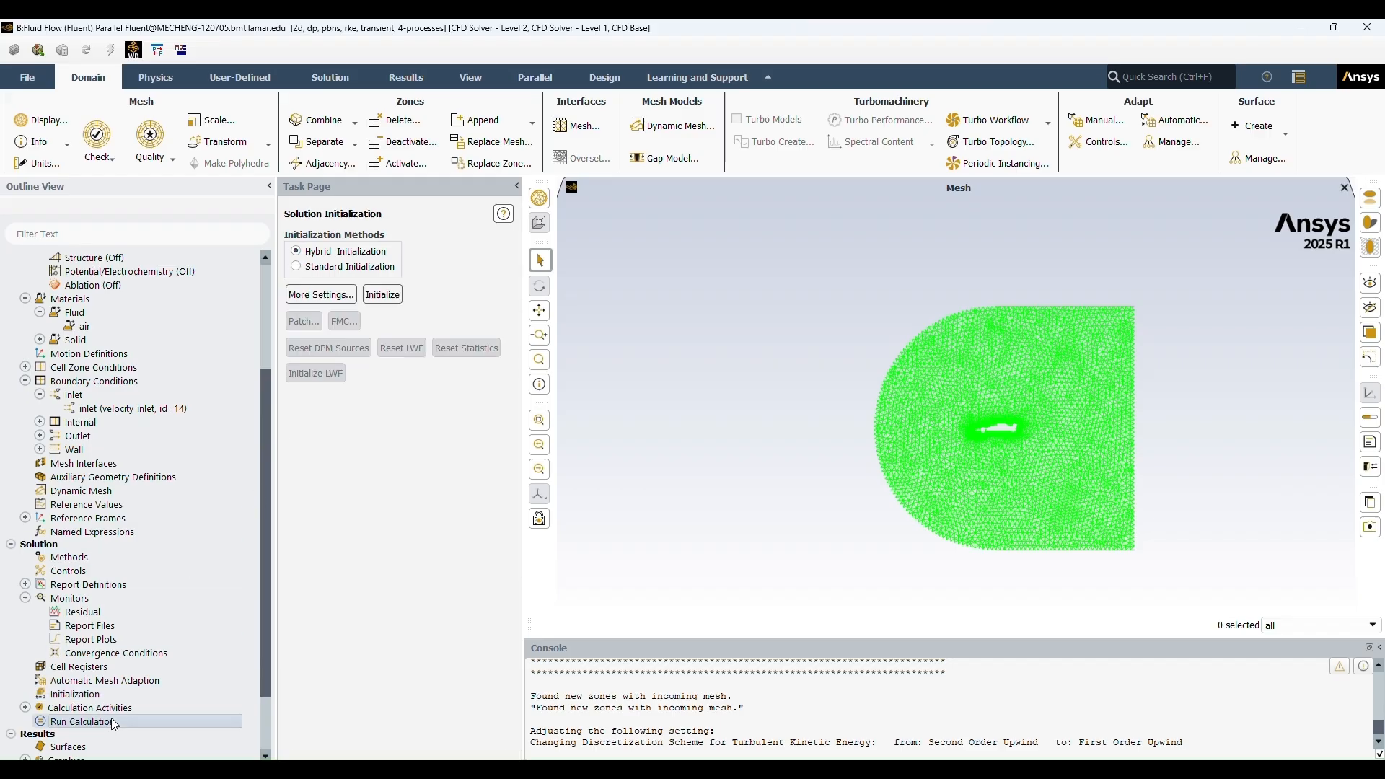
{"action": "left_click", "coordinate": [382, 294]}
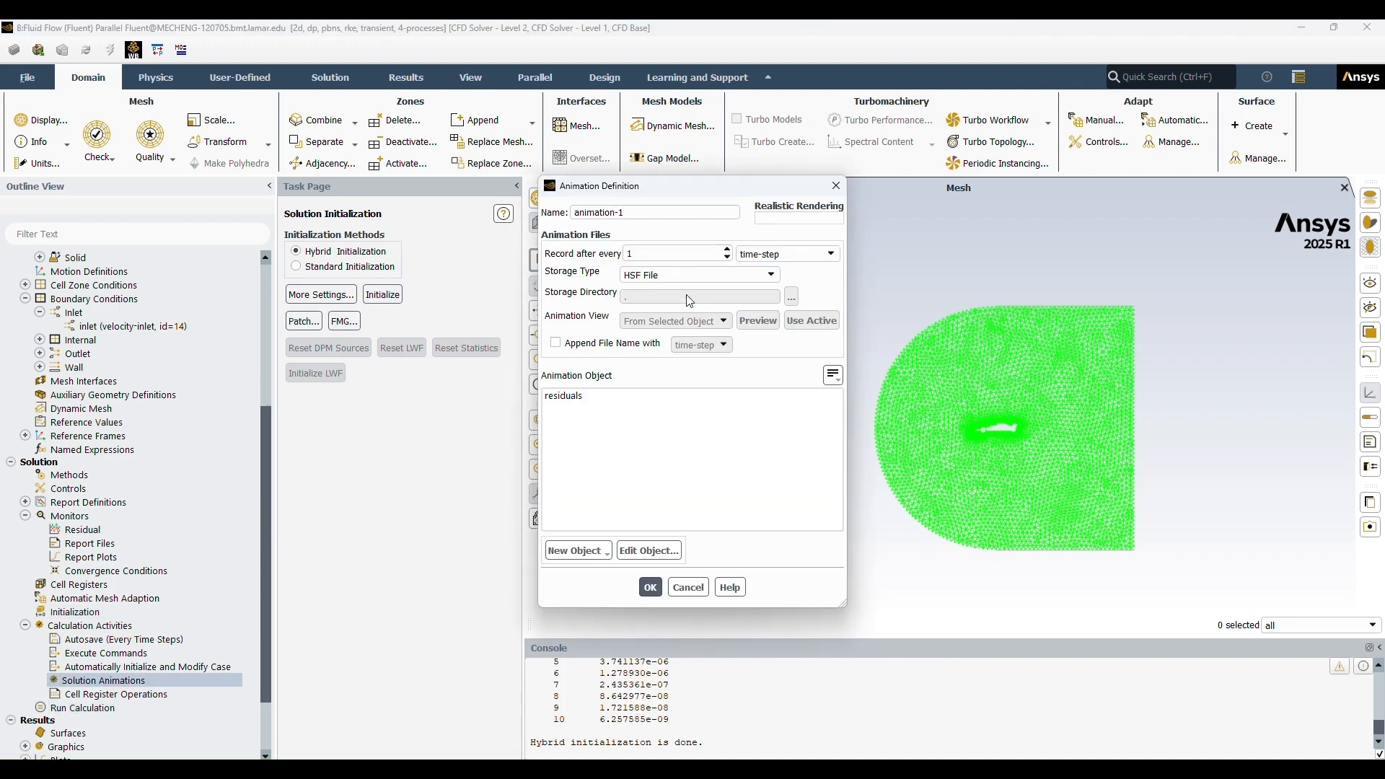
Name the new solution animation velocity-low-mesh and create a Velocity Magnitude contour named velocity for it
{"action": "type", "text": "velocity-low-mesh"}
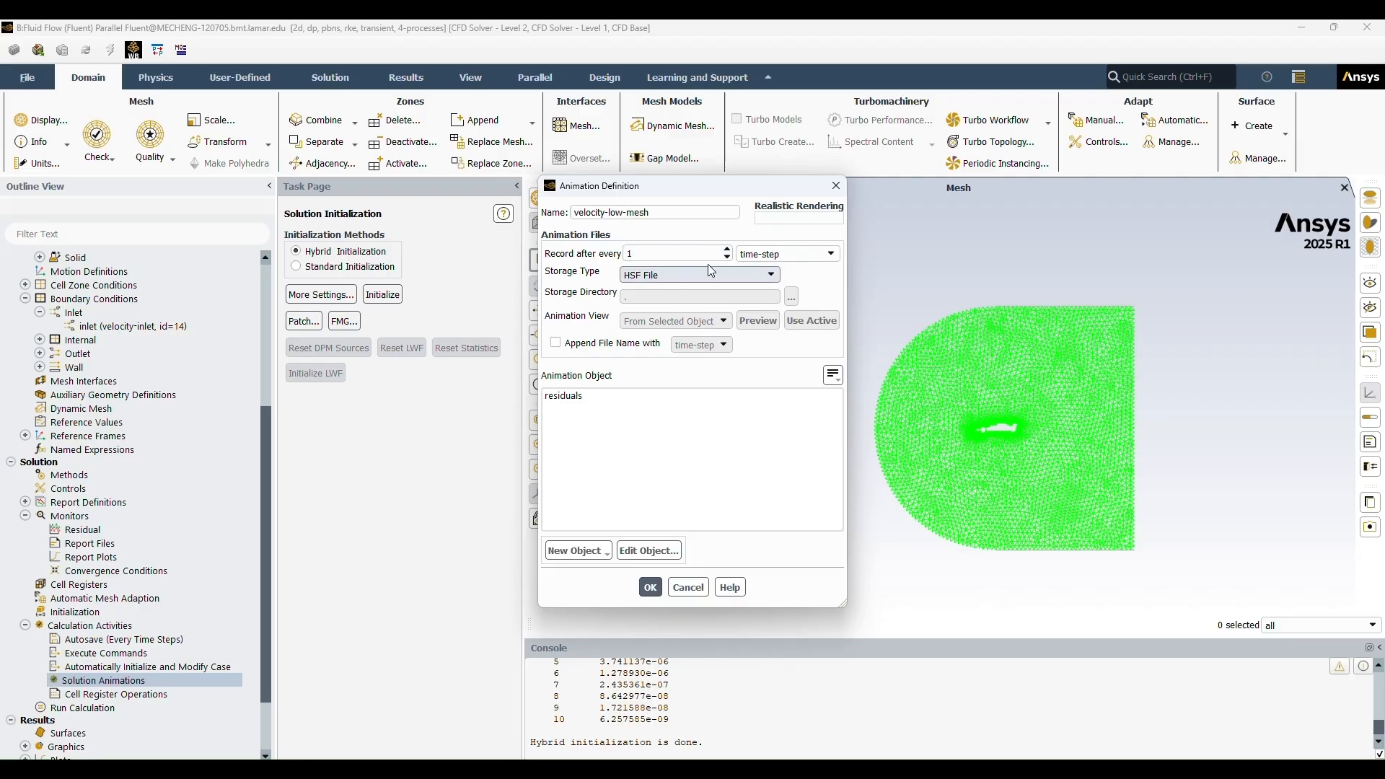
{"action": "left_click", "coordinate": [573, 549]}
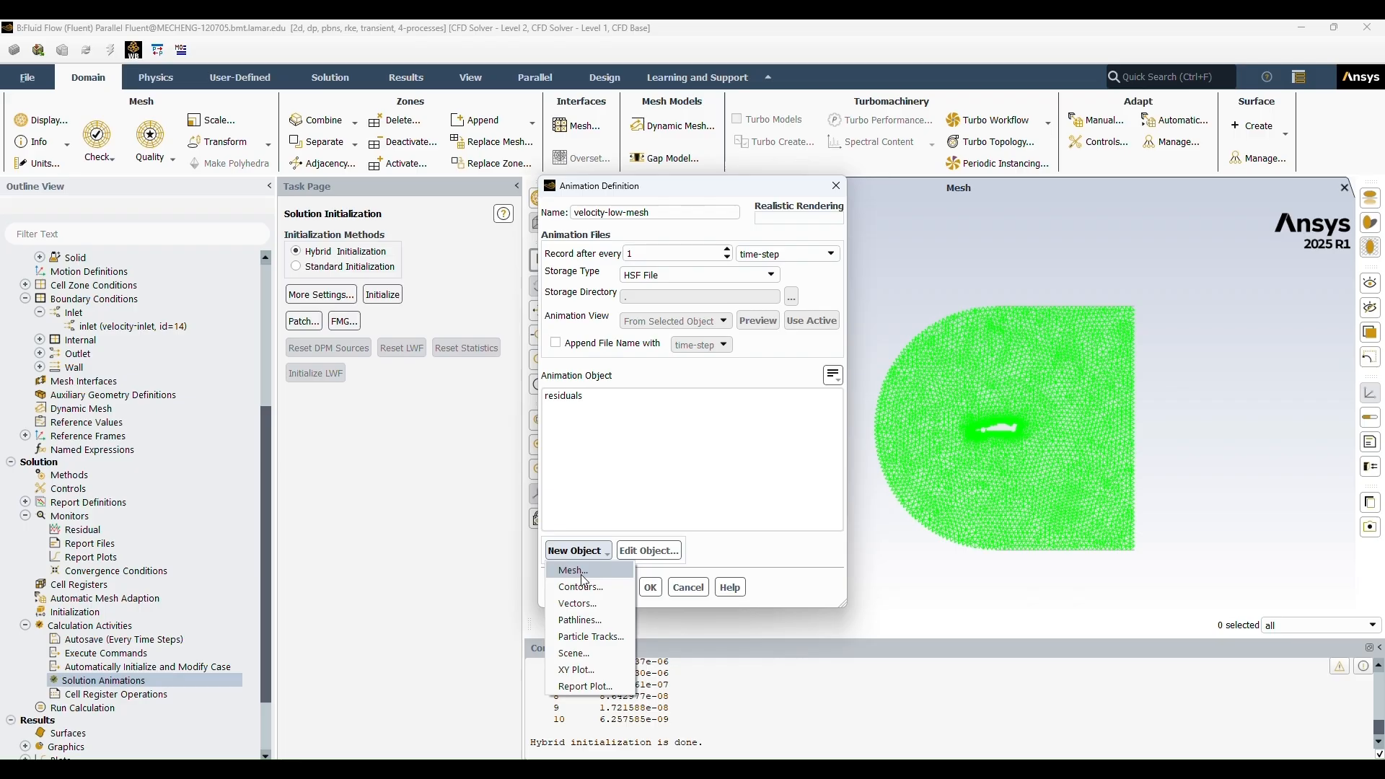
{"action": "left_click", "coordinate": [581, 587]}
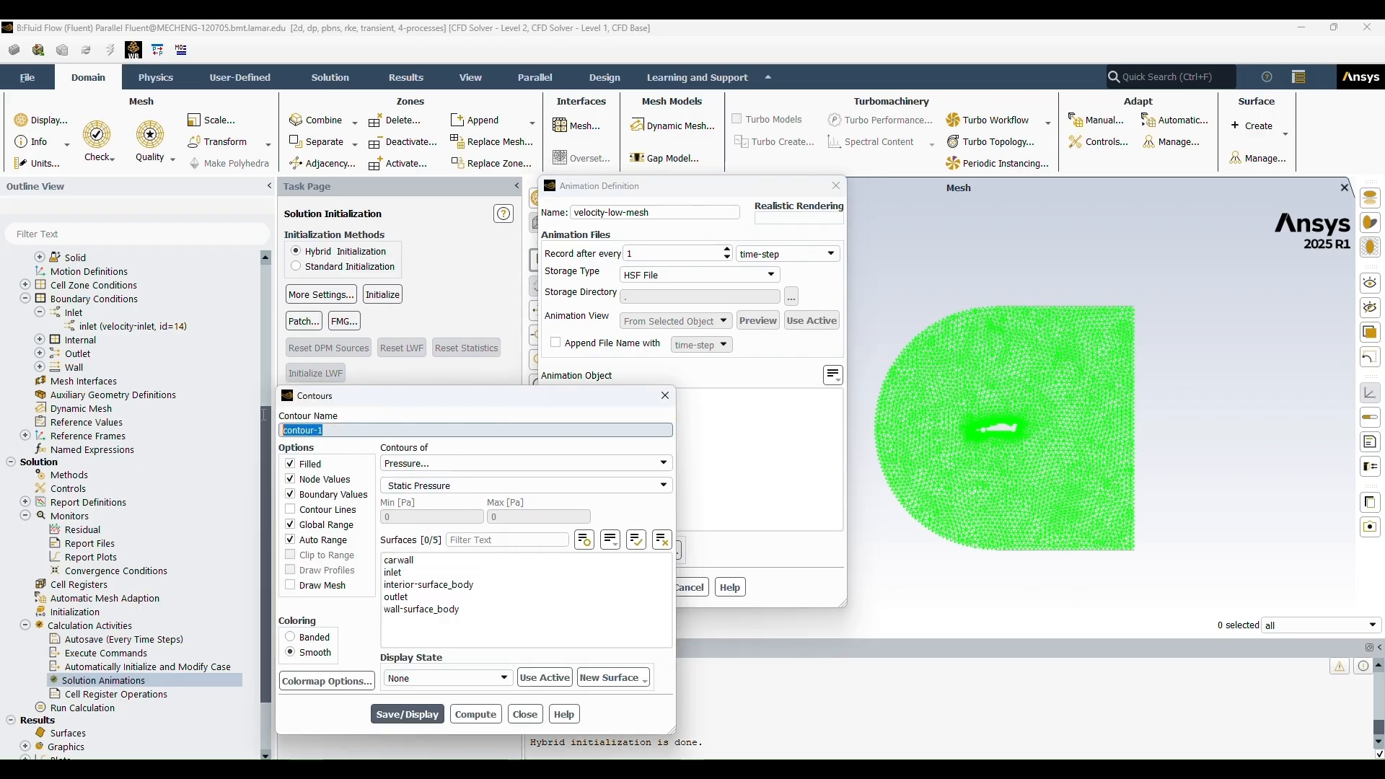
{"action": "type", "text": "velocity"}
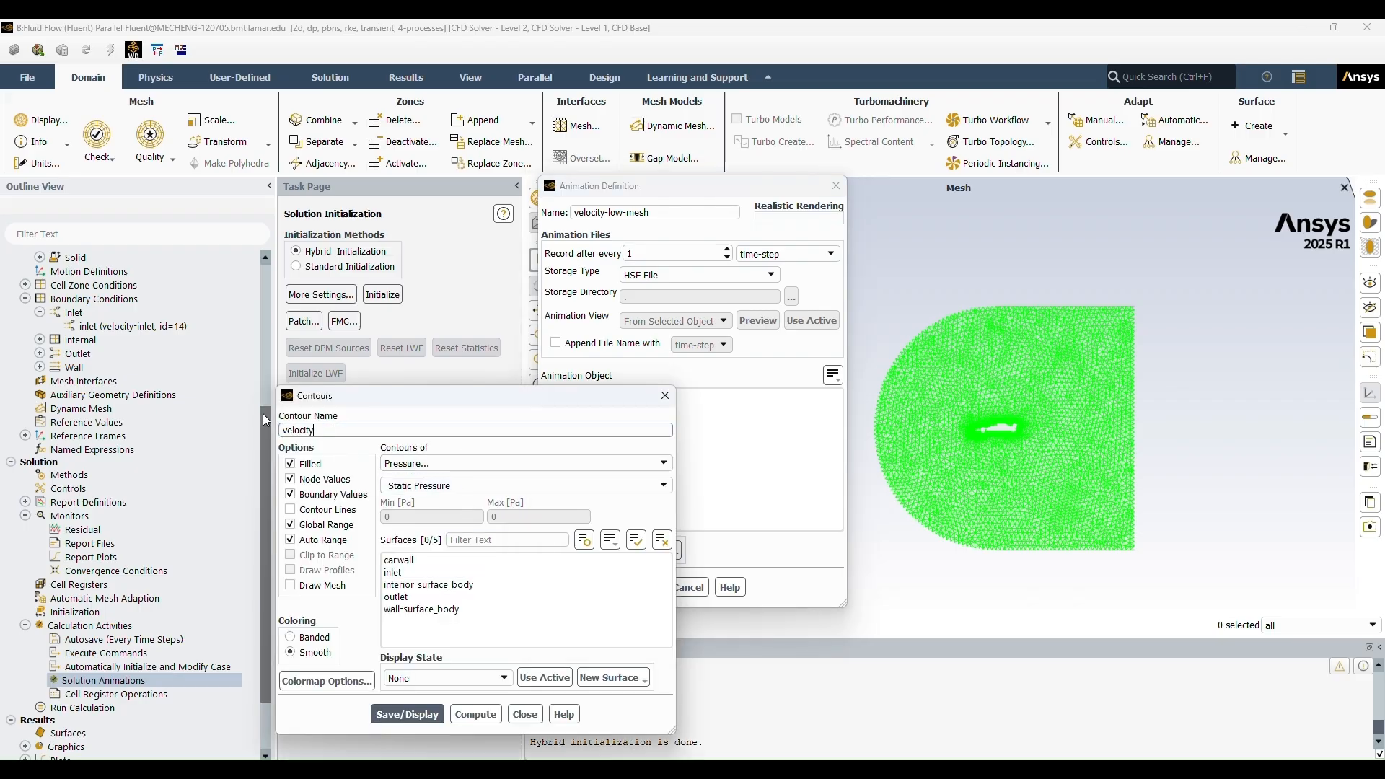
{"action": "left_click", "coordinate": [522, 463]}
{"action": "left_click", "coordinate": [504, 500]}
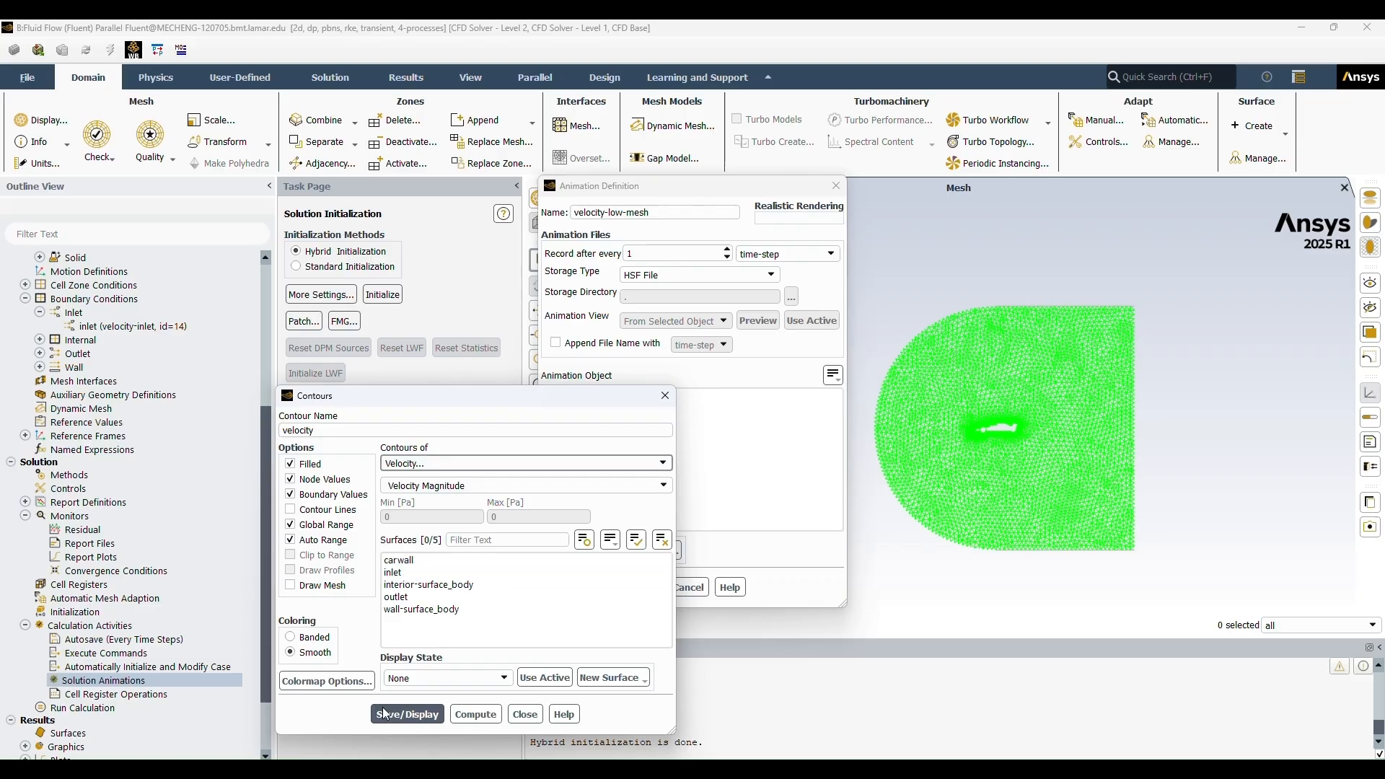
{"action": "left_click", "coordinate": [408, 714]}
Assign the velocity contour as the object of the velocity-low-mesh animation and save the definition
{"action": "scroll", "coordinate": [992, 477], "scroll_direction": "up", "scroll_amount": 2}
{"action": "scroll", "coordinate": [989, 470], "scroll_direction": "up", "scroll_amount": 4}
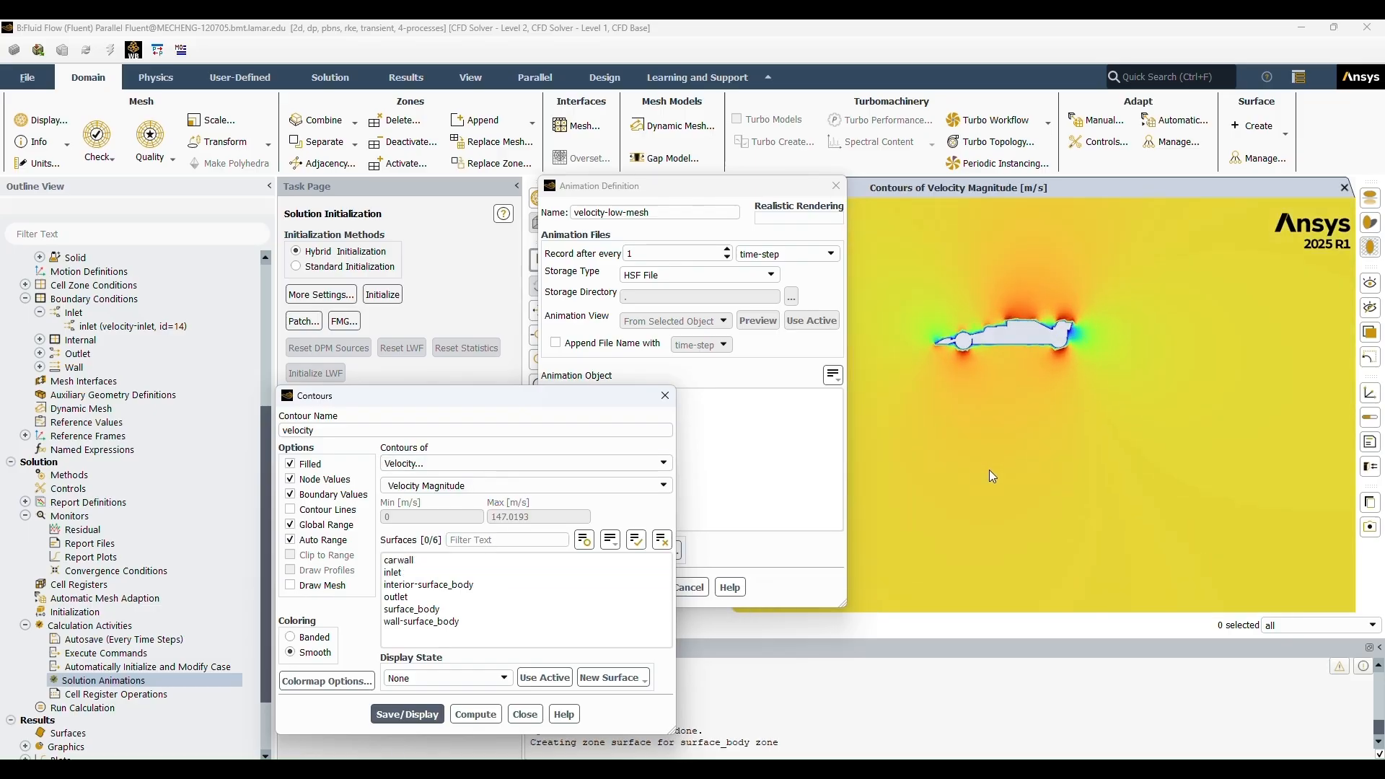
{"action": "left_click_drag", "start_coordinate": [989, 469], "coordinate": [901, 485]}
{"action": "scroll", "coordinate": [933, 440], "scroll_direction": "up", "scroll_amount": 2}
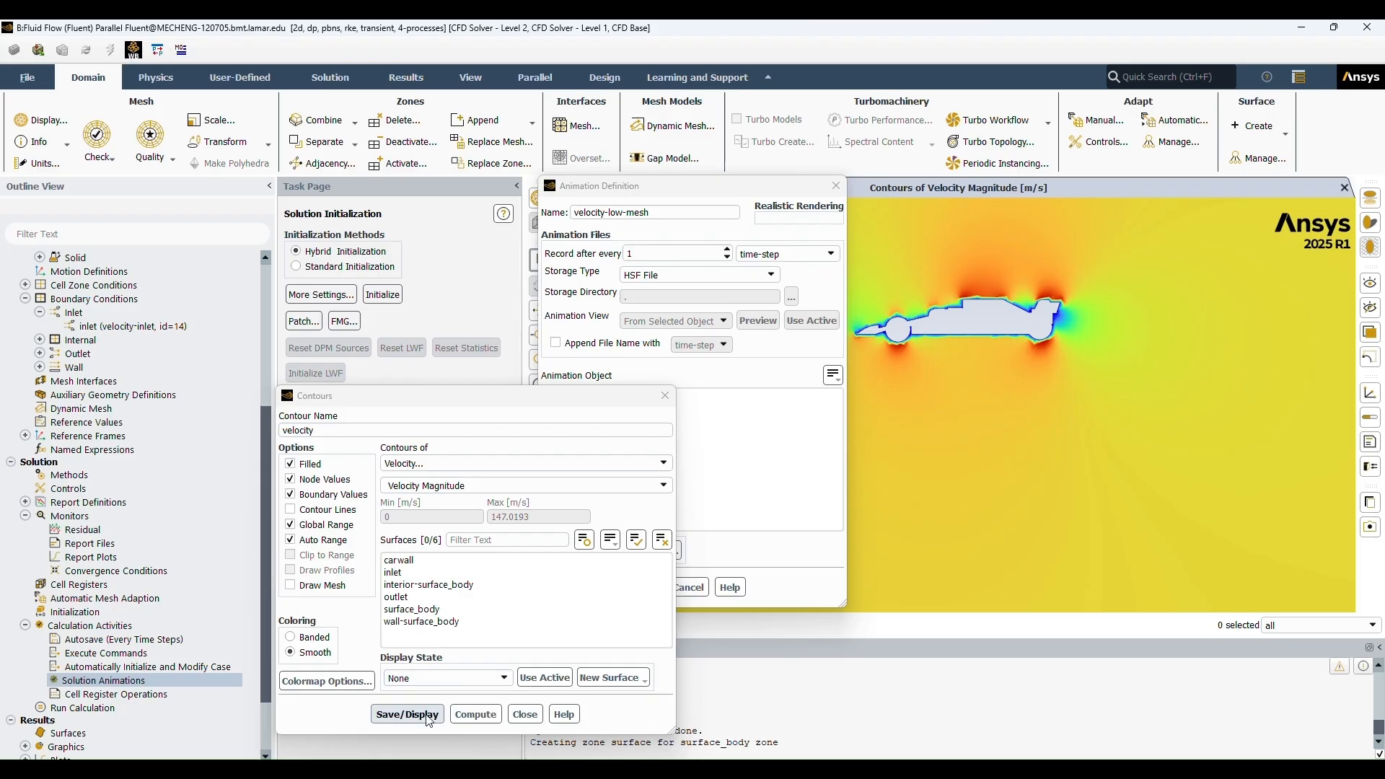
{"action": "left_click", "coordinate": [525, 714]}
{"action": "left_click", "coordinate": [577, 406]}
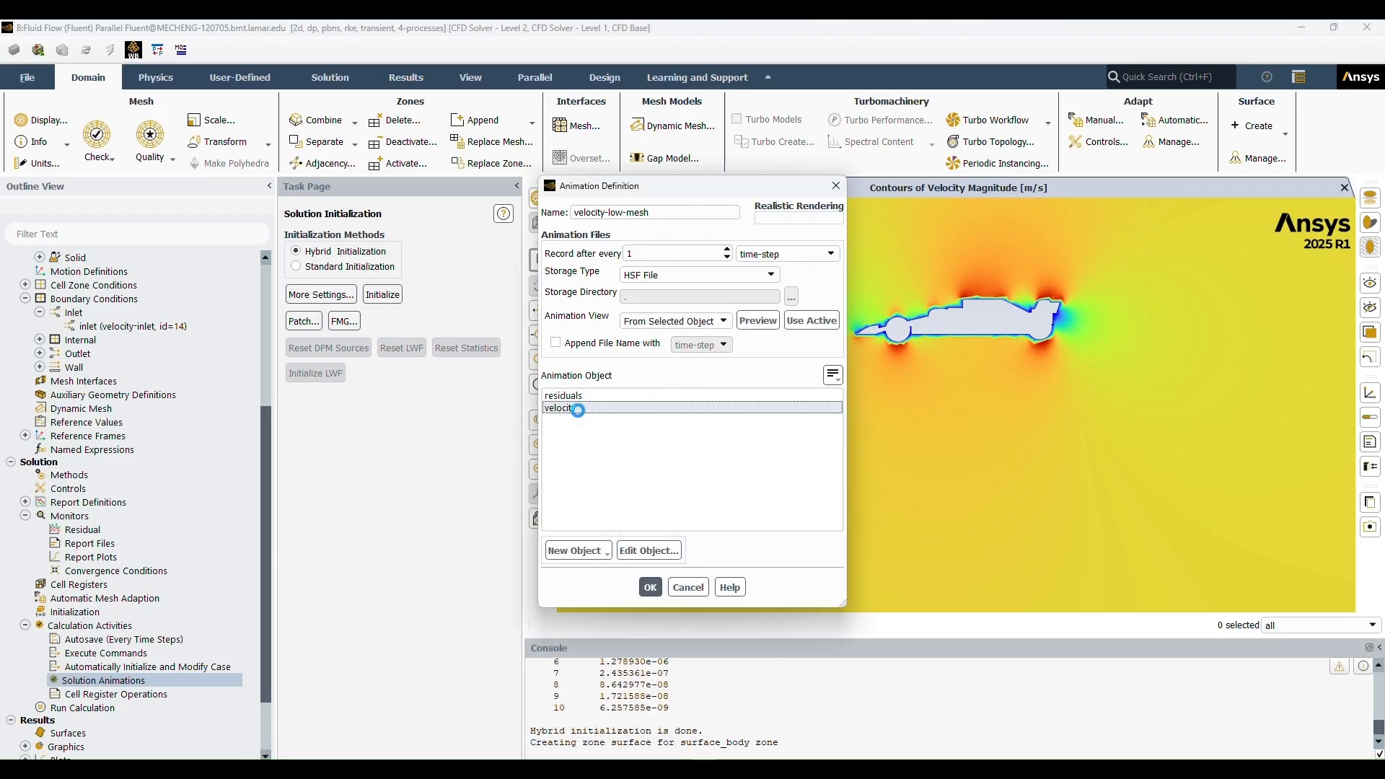
{"action": "left_click", "coordinate": [650, 576]}
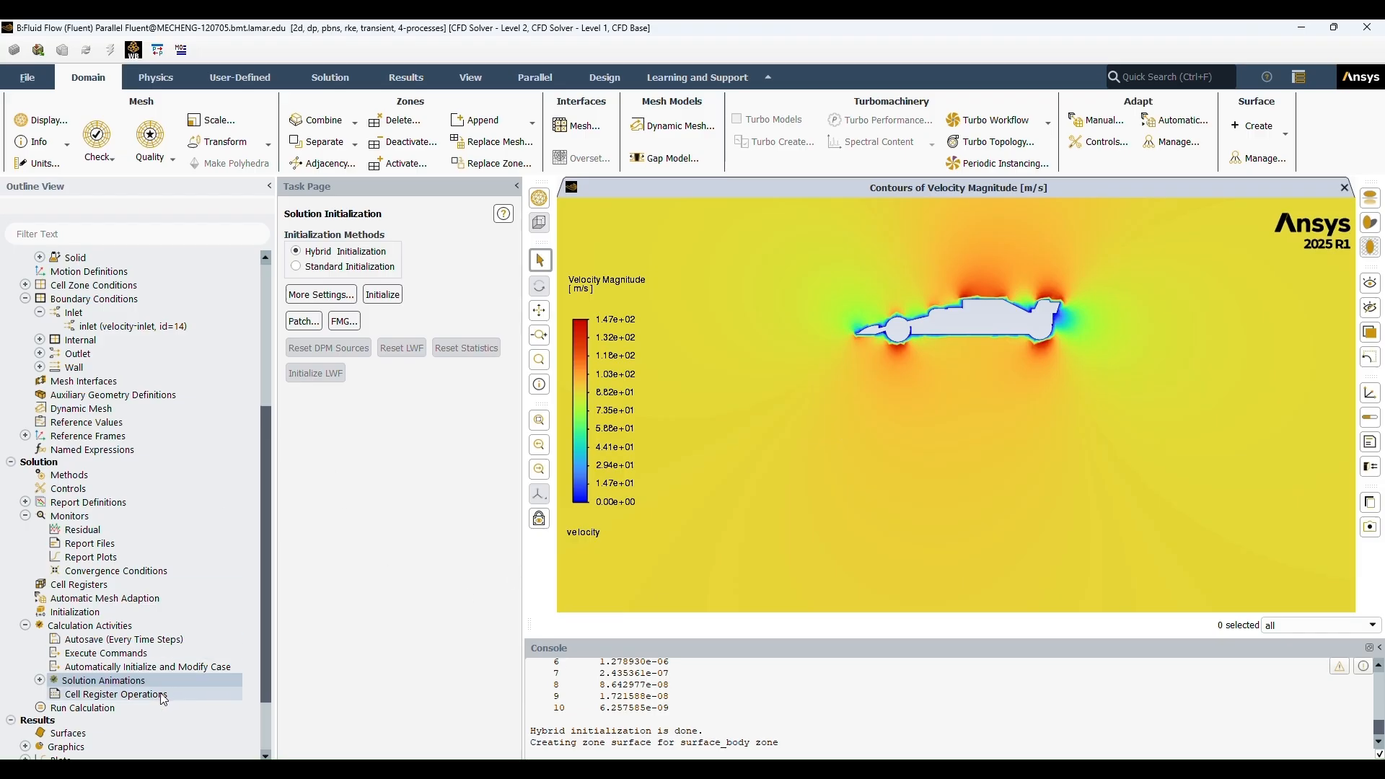
Start a second solution animation named pressure and create a Static Pressure contour, also named pressure, for it
{"action": "double_click", "coordinate": [100, 681]}
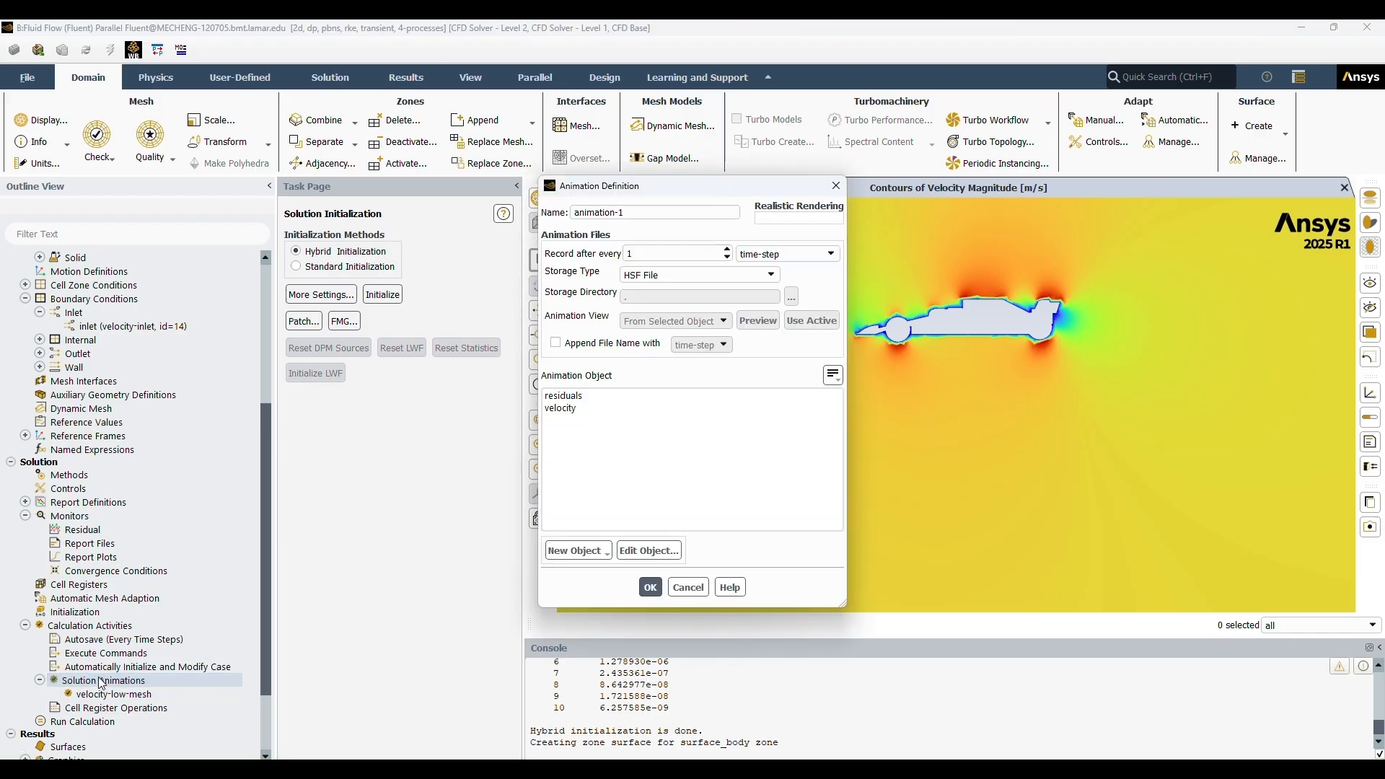
{"action": "double_click", "coordinate": [647, 211]}
{"action": "left_click_drag", "start_coordinate": [647, 212], "coordinate": [561, 200]}
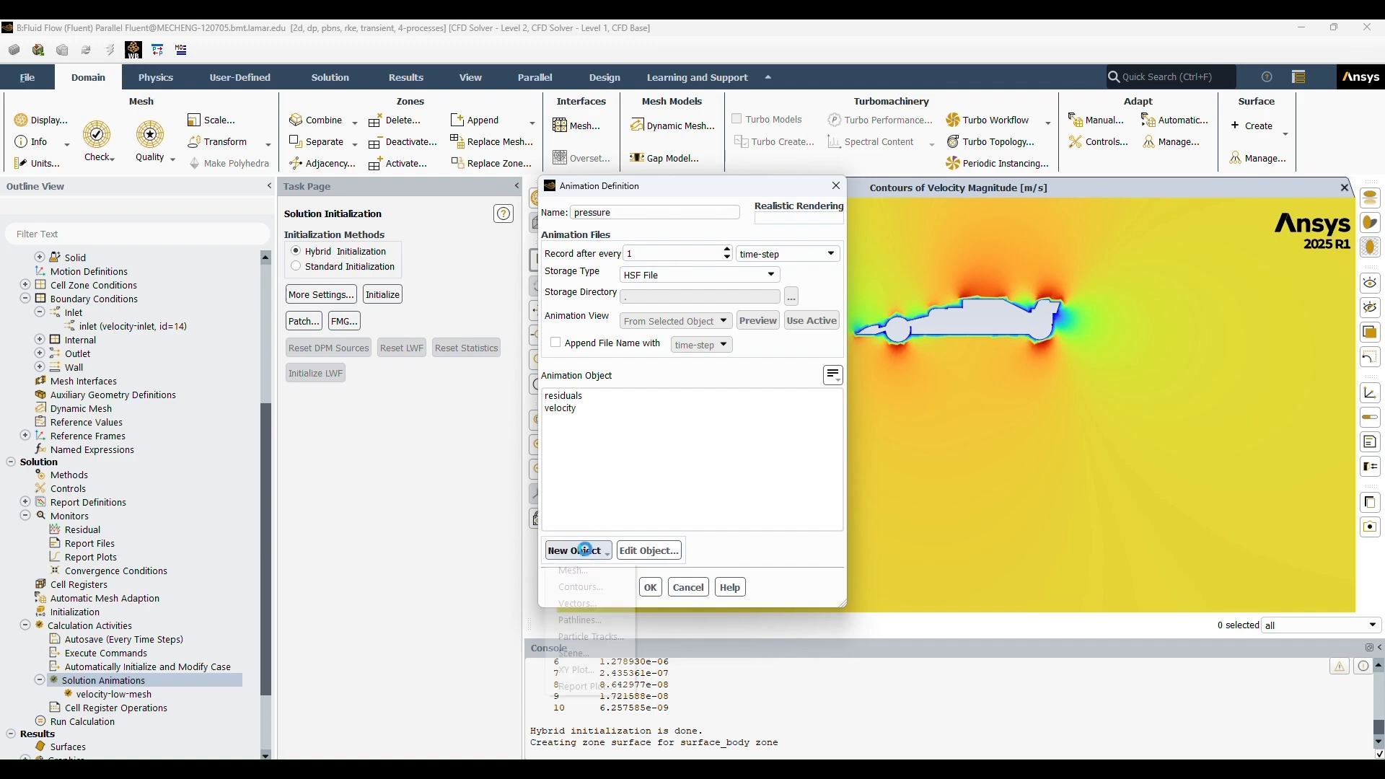
{"action": "left_click", "coordinate": [577, 550]}
{"action": "left_click", "coordinate": [570, 584]}
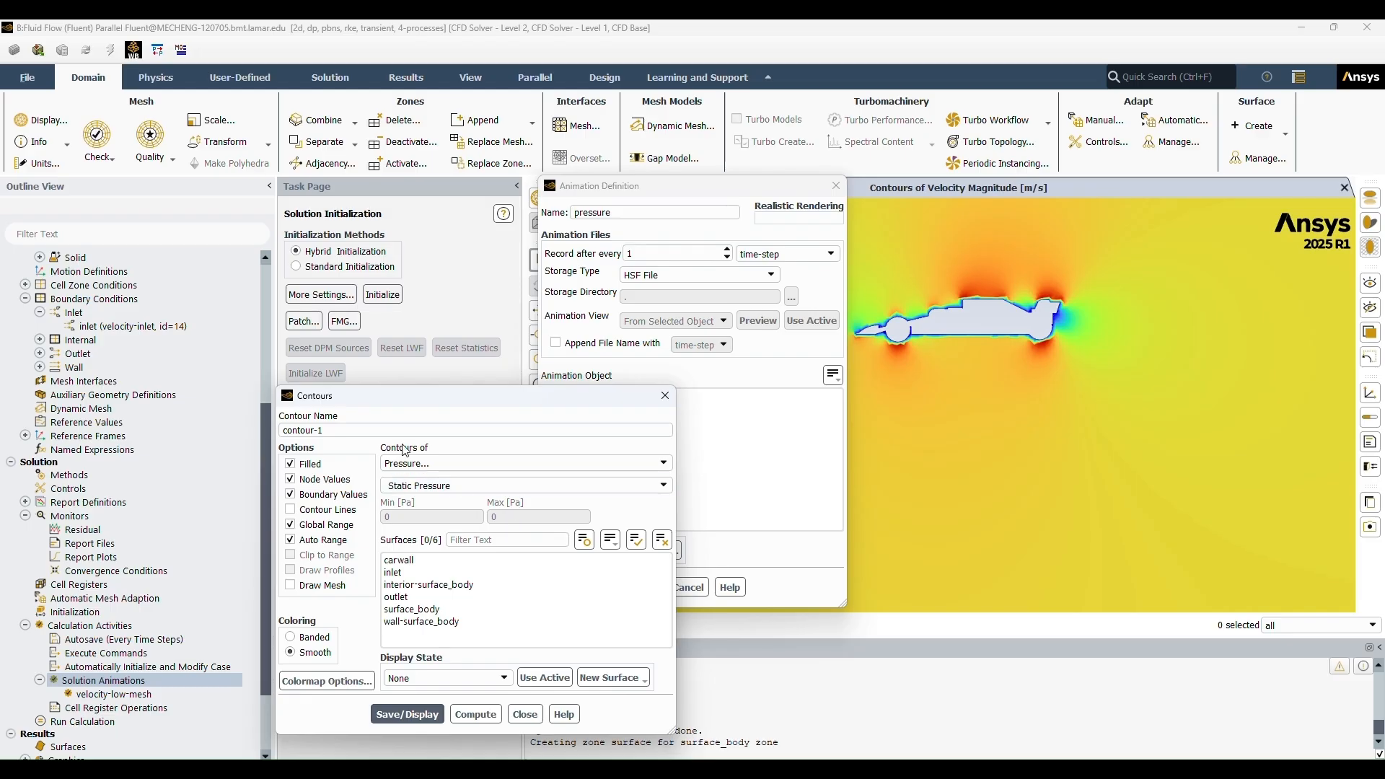
{"action": "left_click_drag", "start_coordinate": [339, 430], "coordinate": [234, 426]}
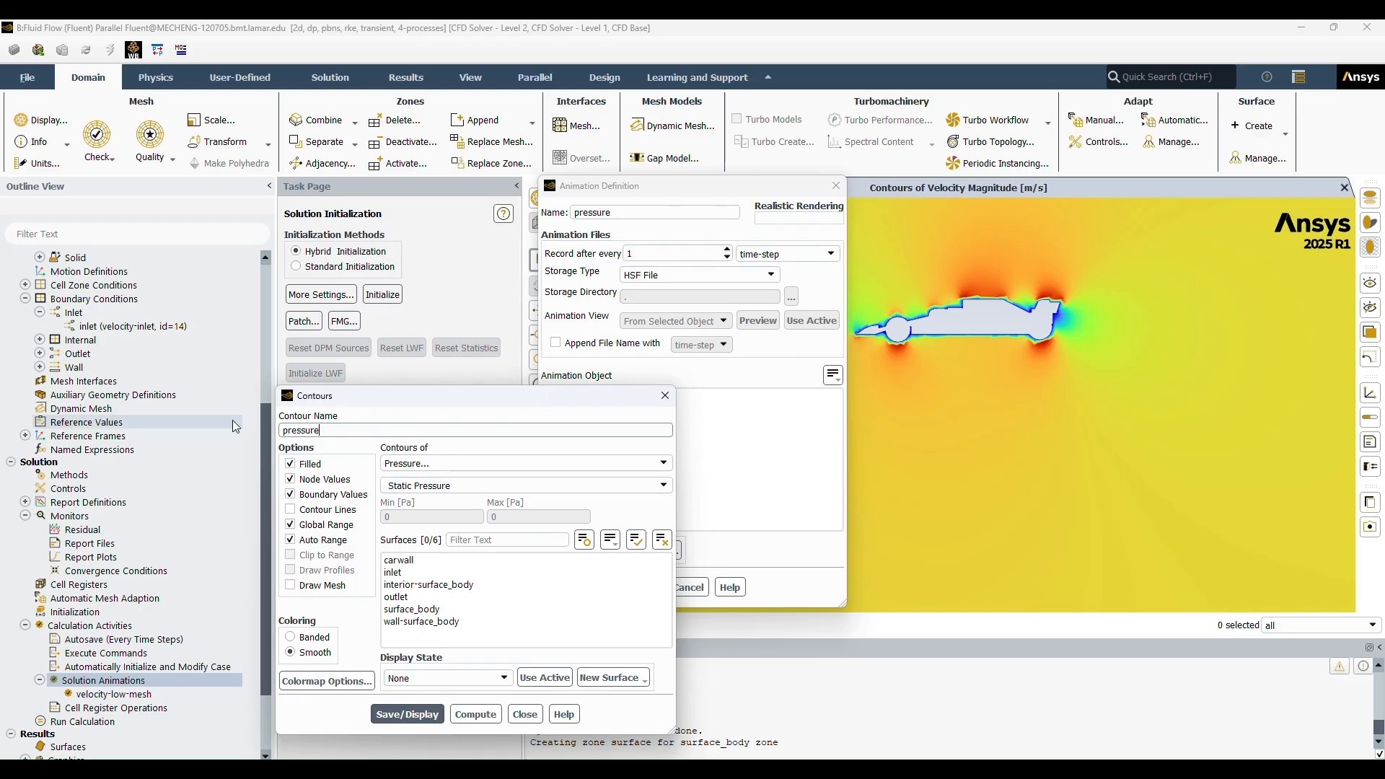
{"action": "left_click", "coordinate": [407, 716]}
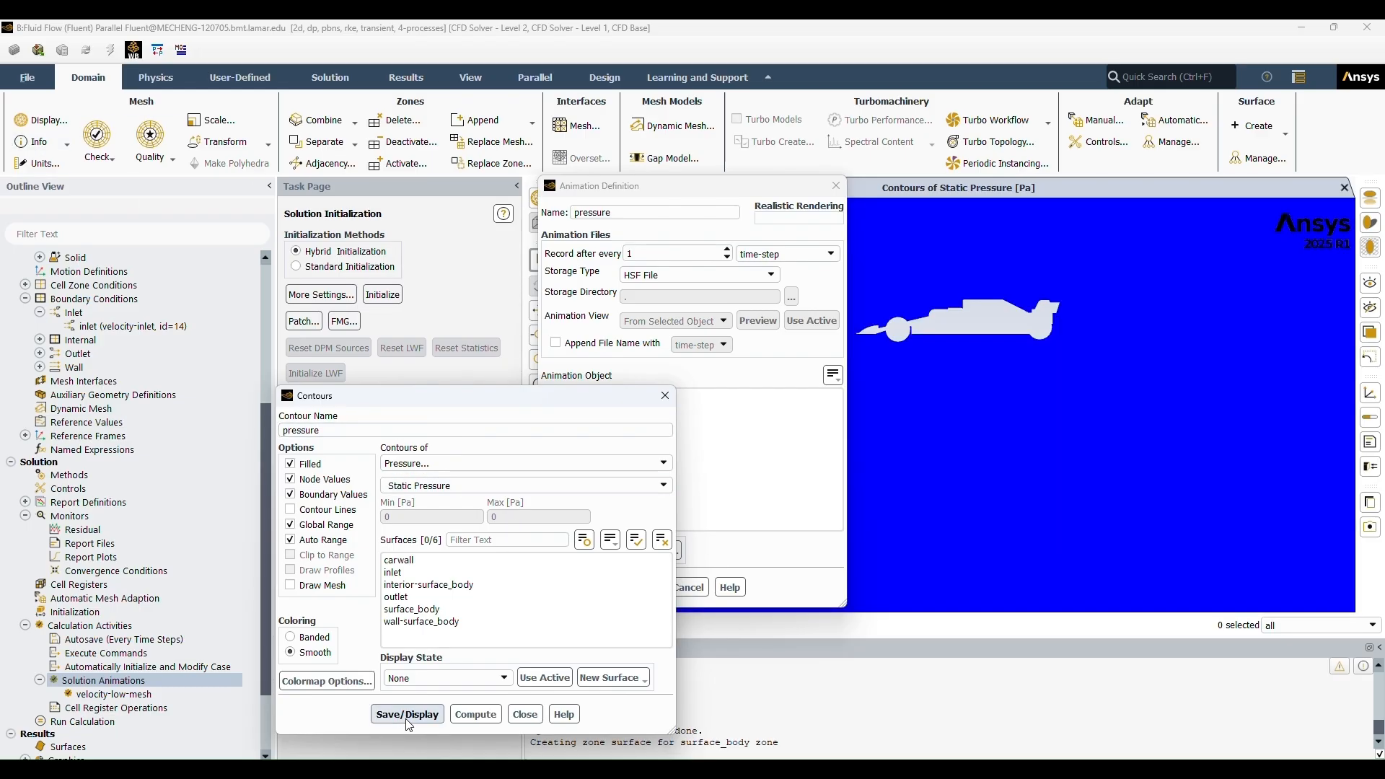
Assign the pressure contour as the second animation's object, rename the animation pressure-low-mesh, and save the definition
{"action": "left_click_drag", "start_coordinate": [1000, 423], "coordinate": [1024, 527]}
{"action": "scroll", "coordinate": [1015, 478], "scroll_direction": "up", "scroll_amount": 3}
{"action": "scroll", "coordinate": [1015, 478], "scroll_direction": "down", "scroll_amount": 1}
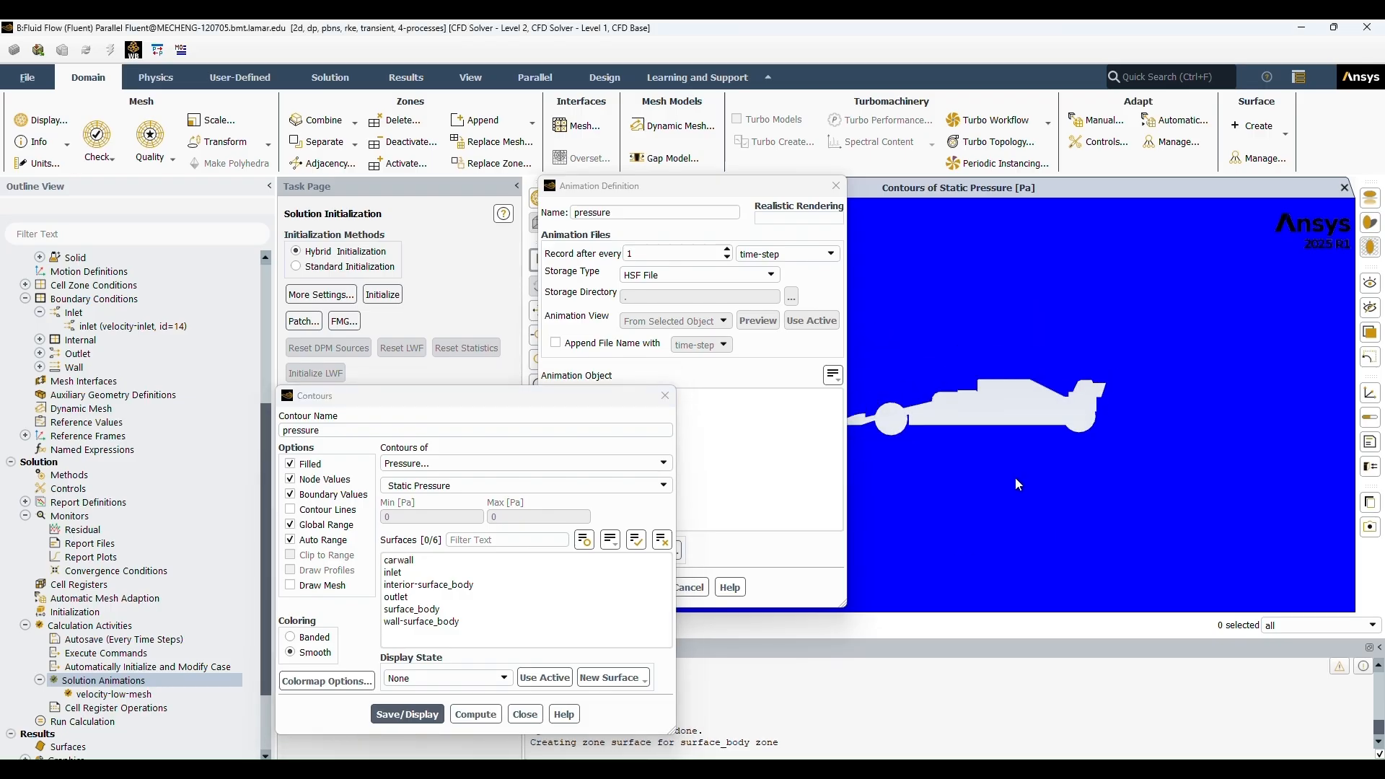
{"action": "left_click", "coordinate": [483, 714]}
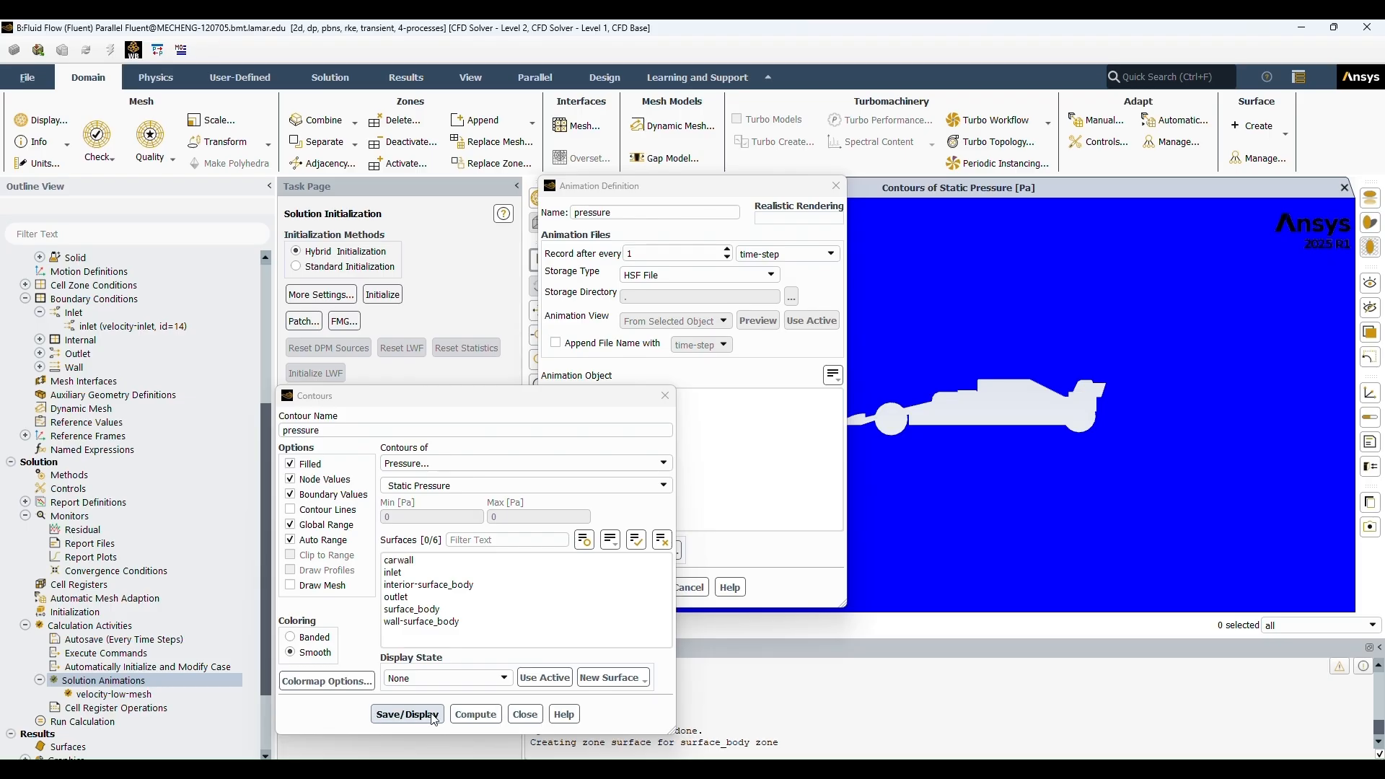
{"action": "left_click", "coordinate": [406, 714]}
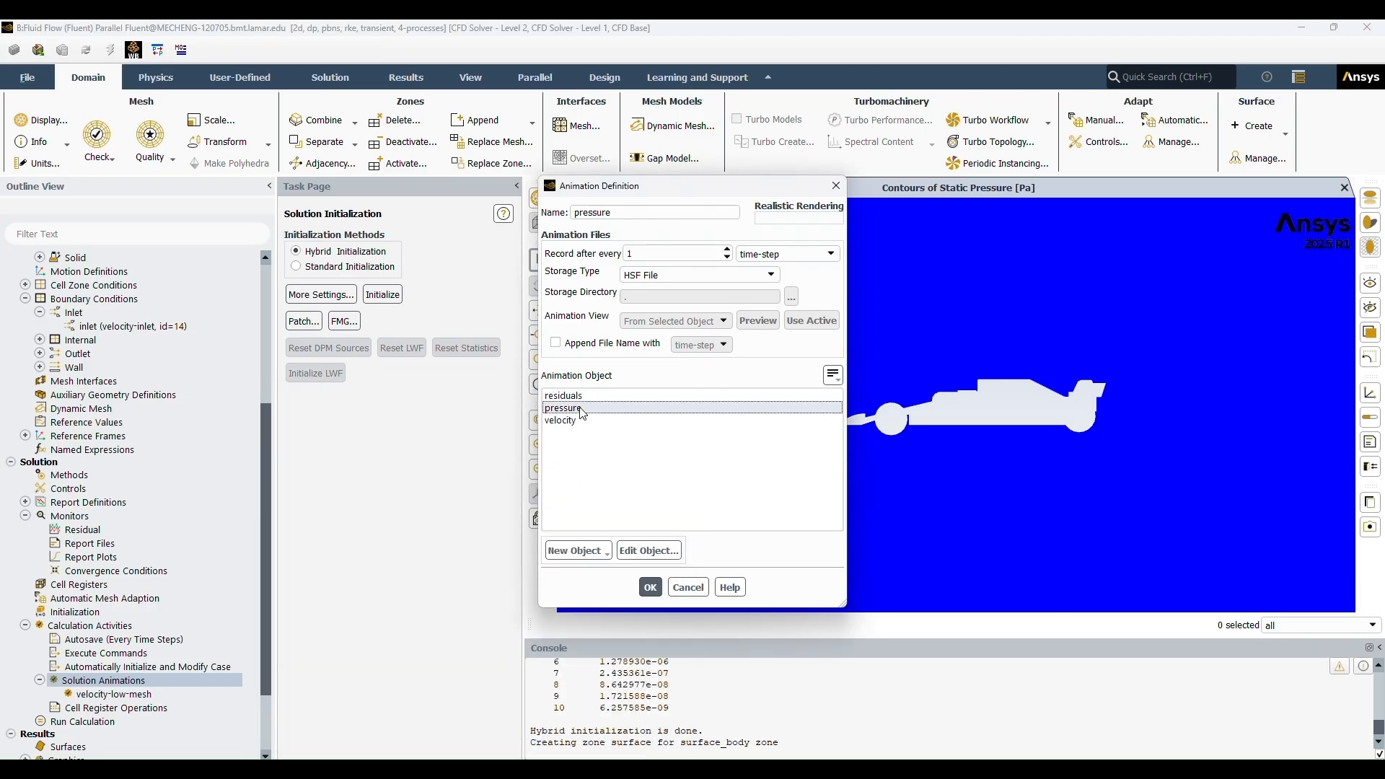
{"action": "left_click", "coordinate": [648, 214]}
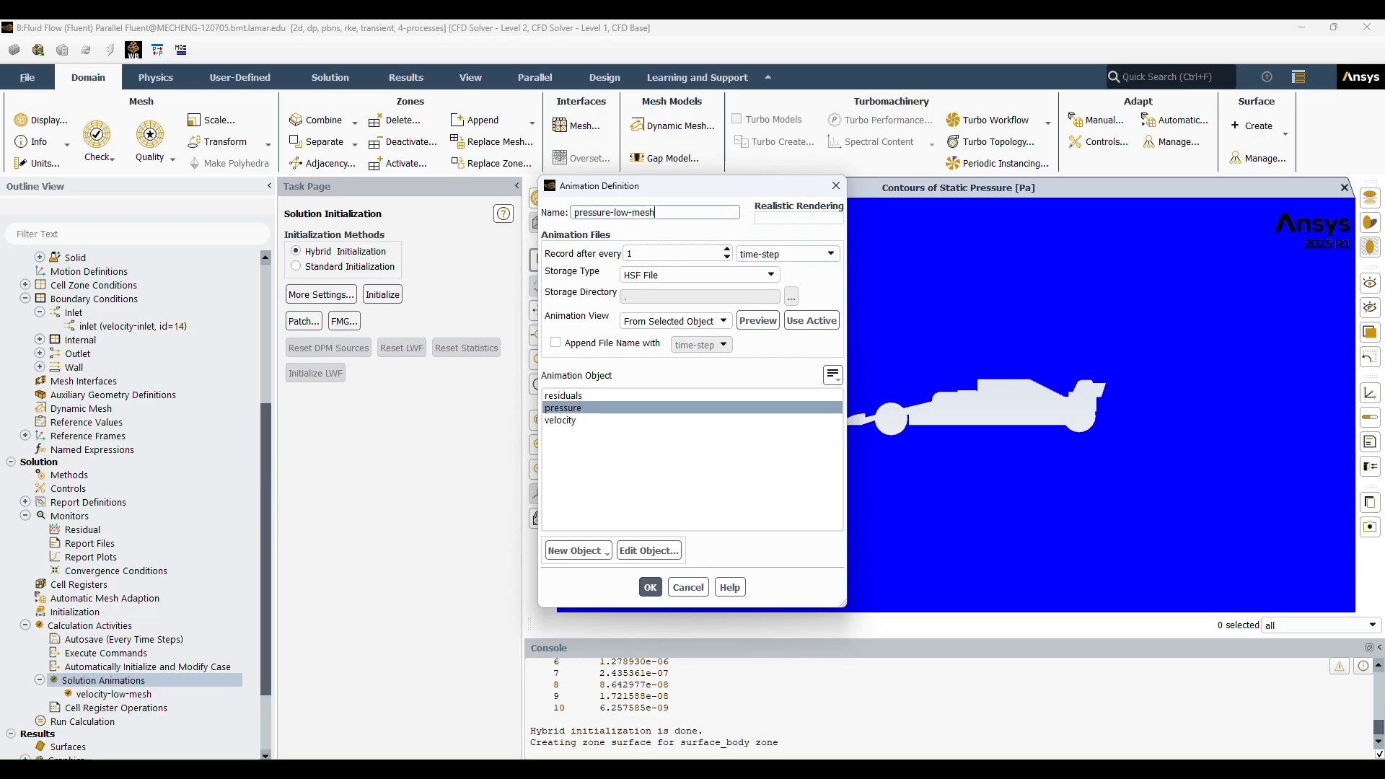
{"action": "left_click", "coordinate": [642, 590]}
Run the calculation with 300 time steps of 0.05 s and a maximum of 40 iterations per time step
{"action": "scroll", "coordinate": [173, 652], "scroll_direction": "down", "scroll_amount": 3}
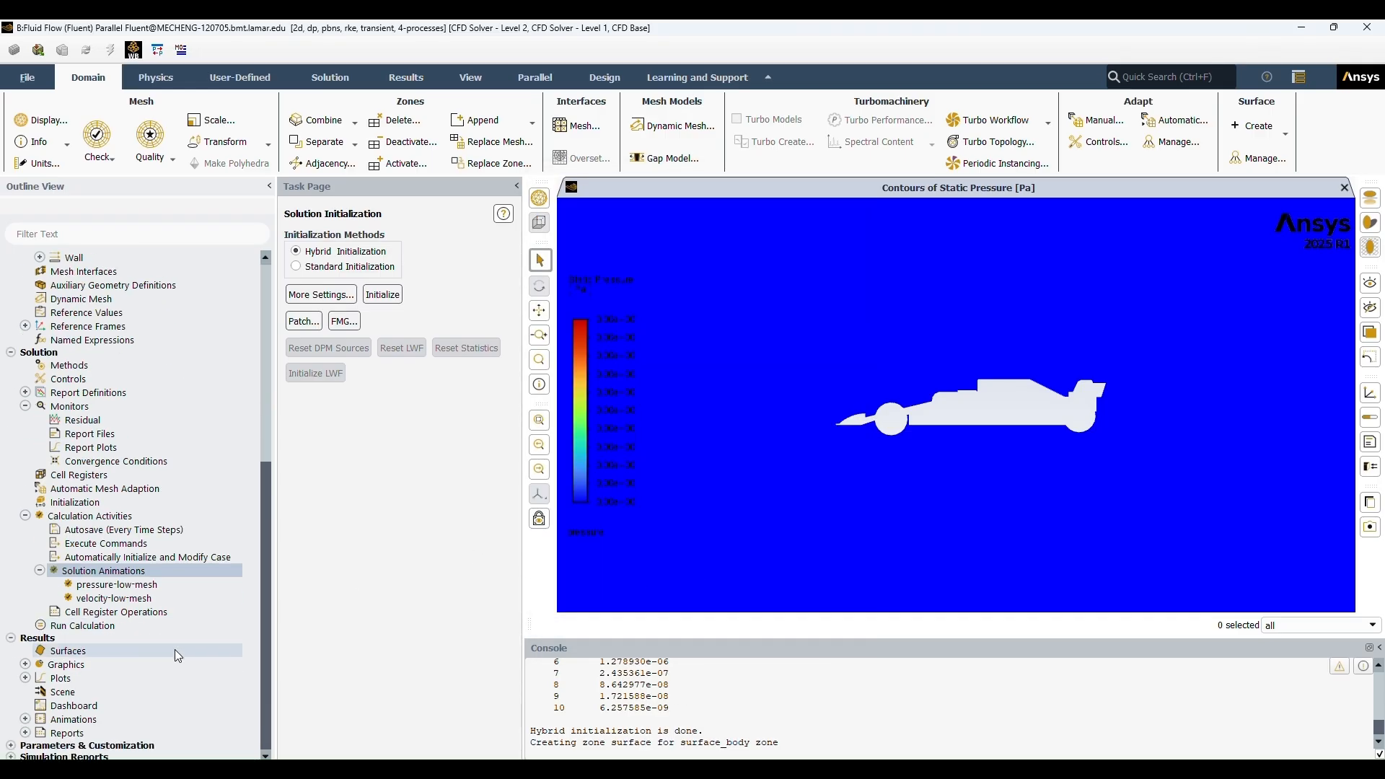
{"action": "left_click", "coordinate": [155, 625]}
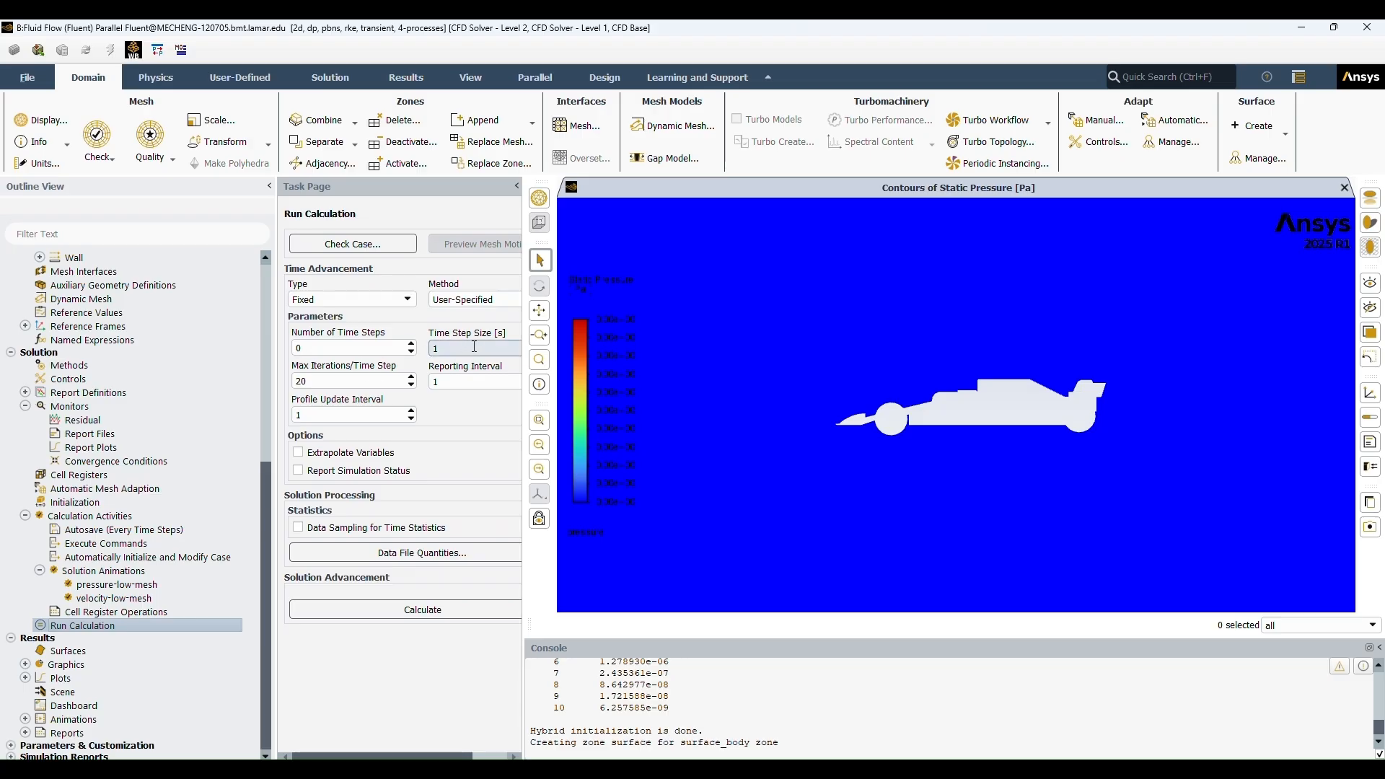
{"action": "double_click", "coordinate": [347, 346]}
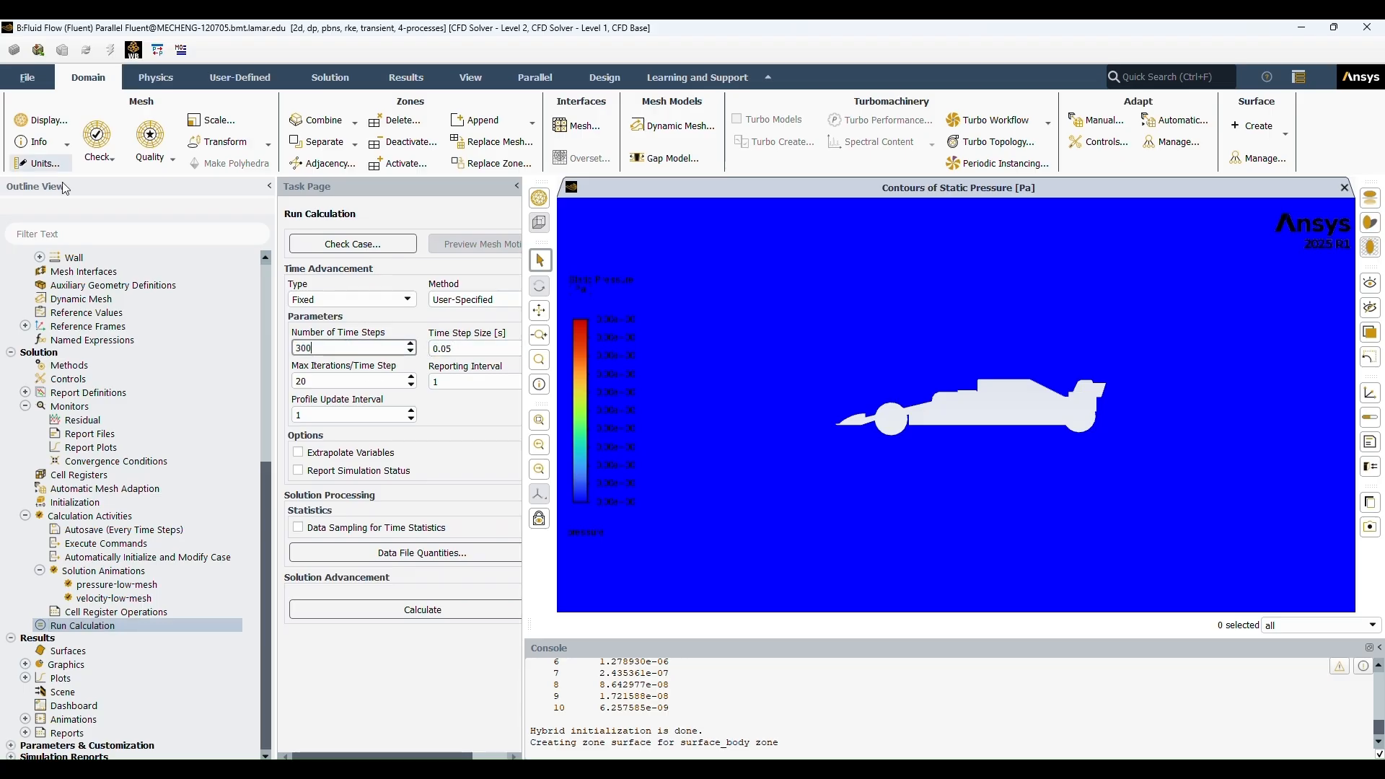
{"action": "double_click", "coordinate": [337, 379]}
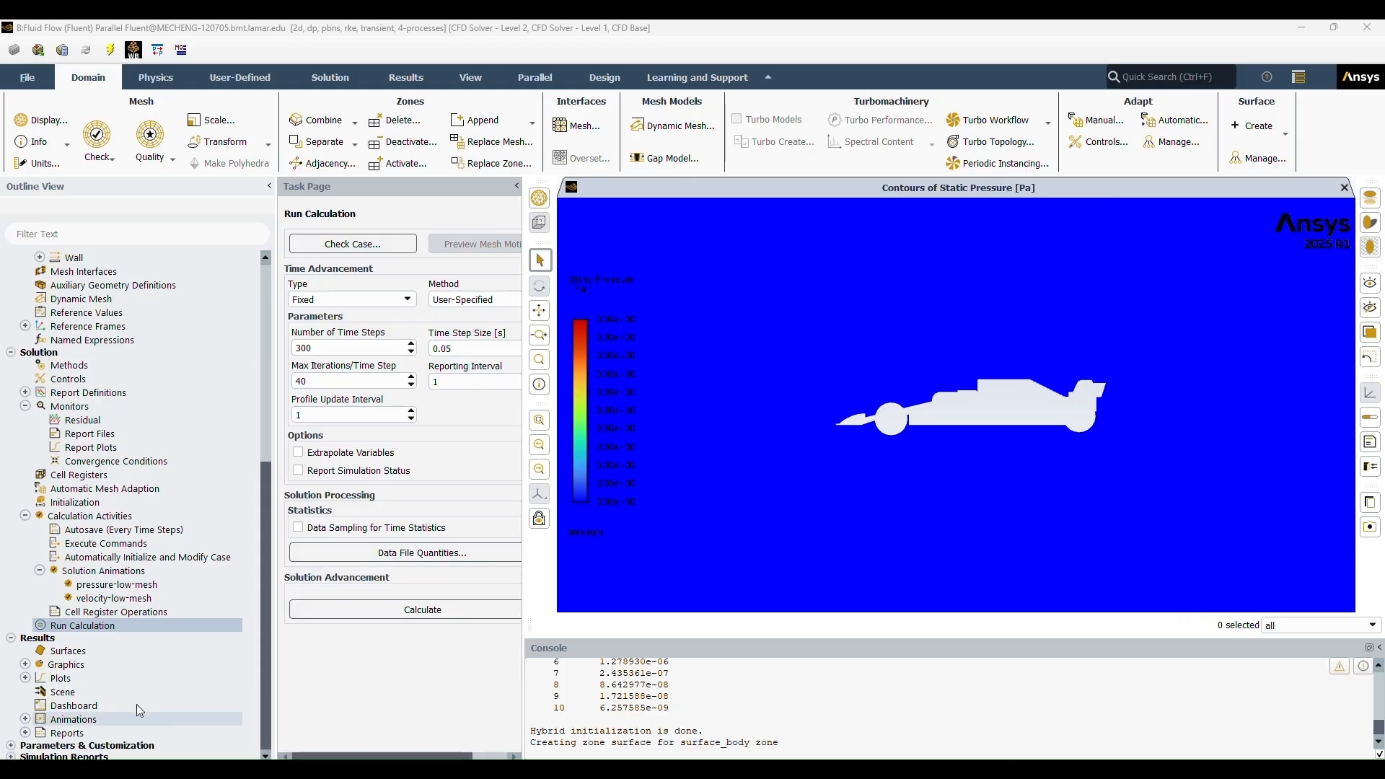
{"action": "left_click", "coordinate": [347, 609]}
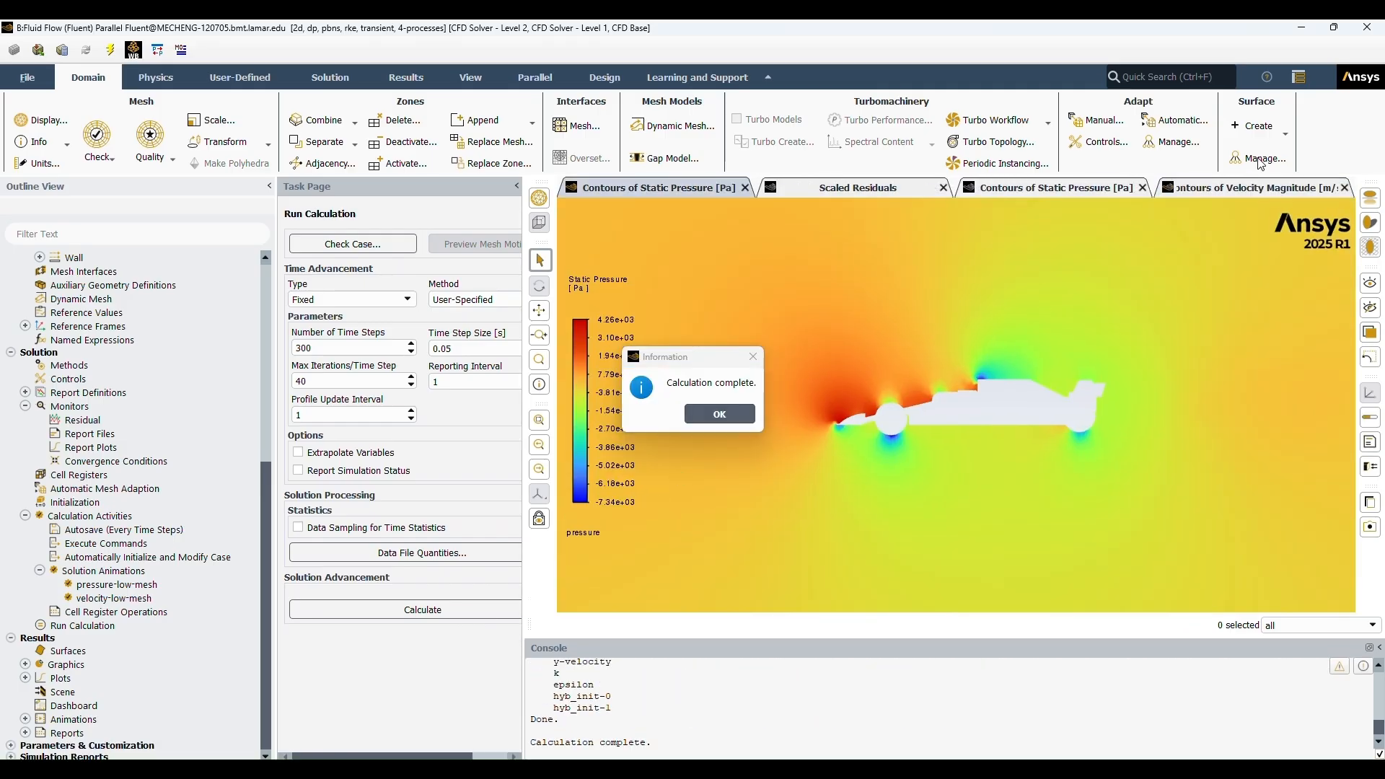
{"action": "left_click", "coordinate": [732, 417]}
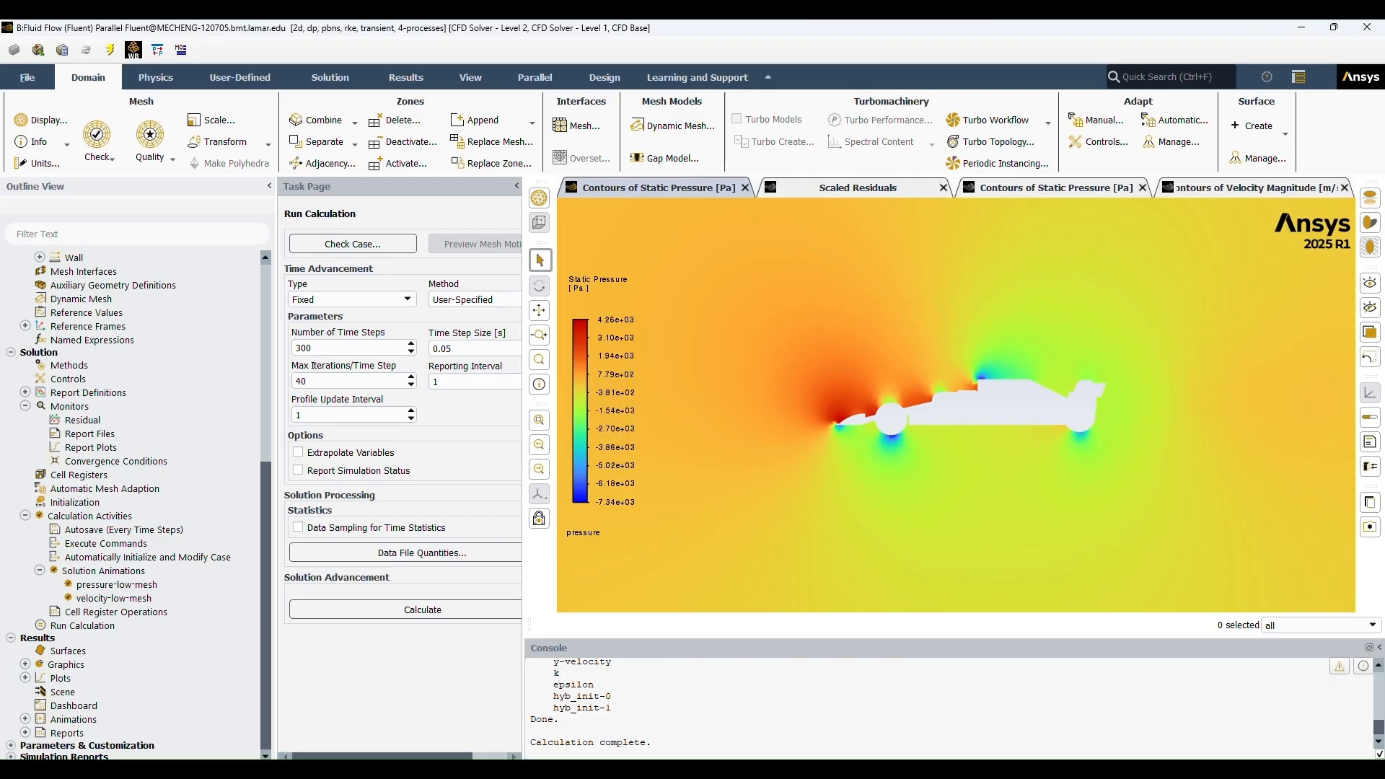
Examine the calculated velocity magnitude contours and the static pressure contours close around the car
{"action": "left_click", "coordinate": [1202, 189]}
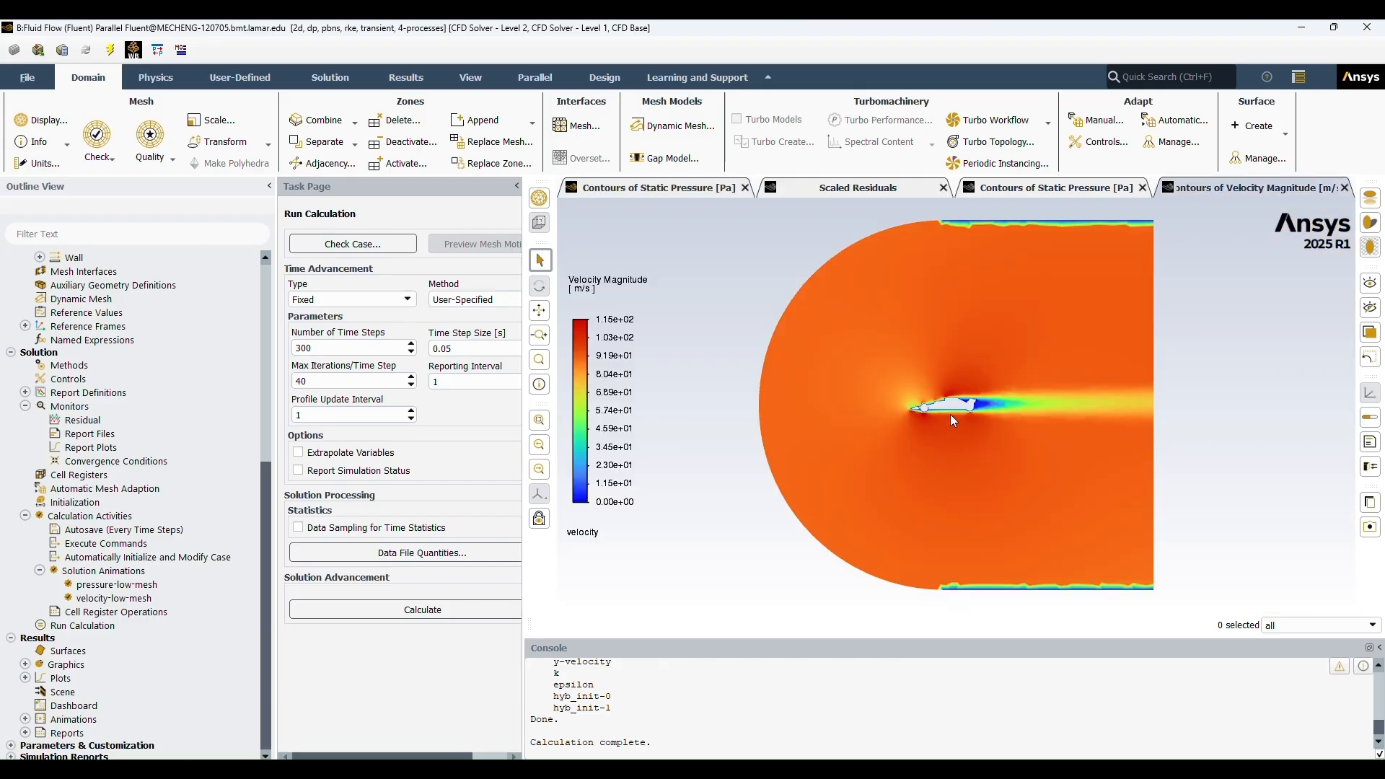
{"action": "left_click", "coordinate": [1040, 189]}
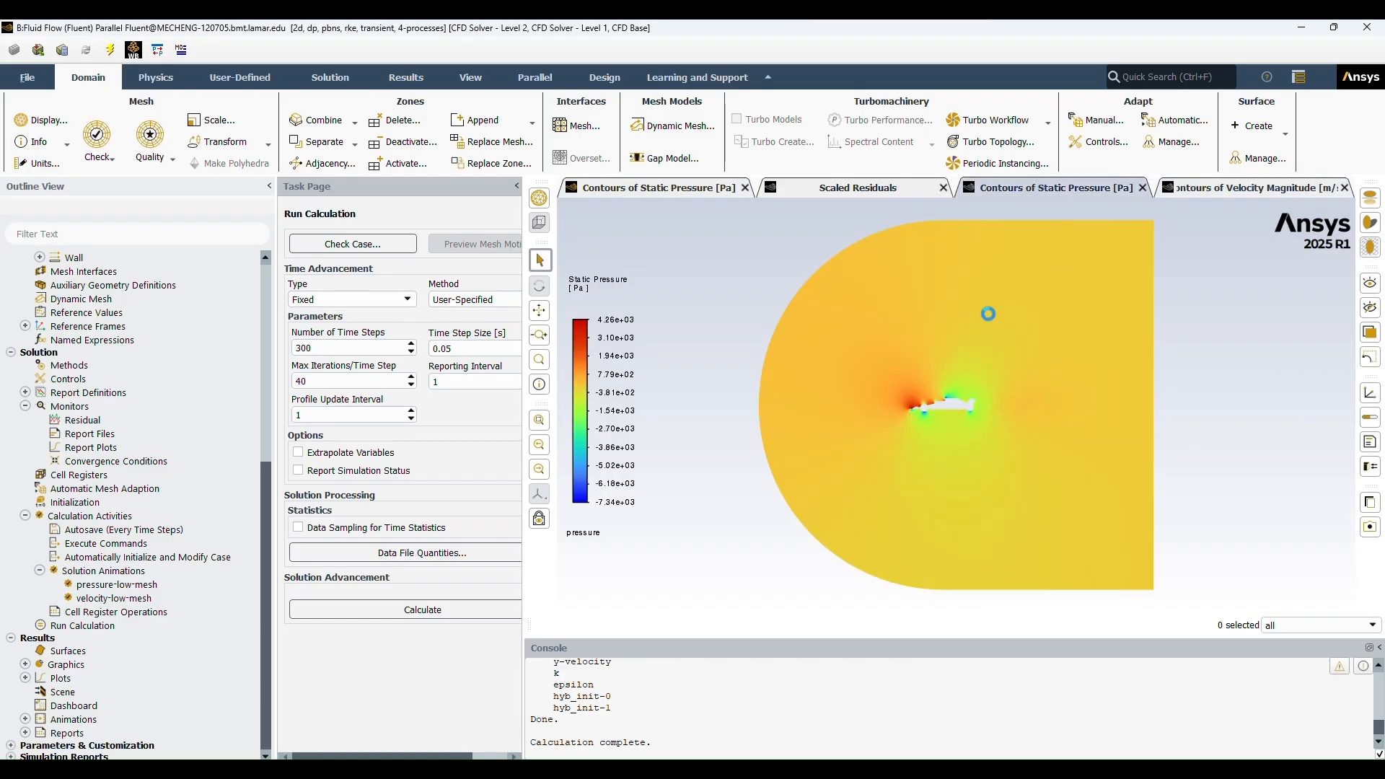
{"action": "scroll", "coordinate": [967, 385], "scroll_direction": "up", "scroll_amount": 3}
{"action": "scroll", "coordinate": [867, 506], "scroll_direction": "up", "scroll_amount": 5}
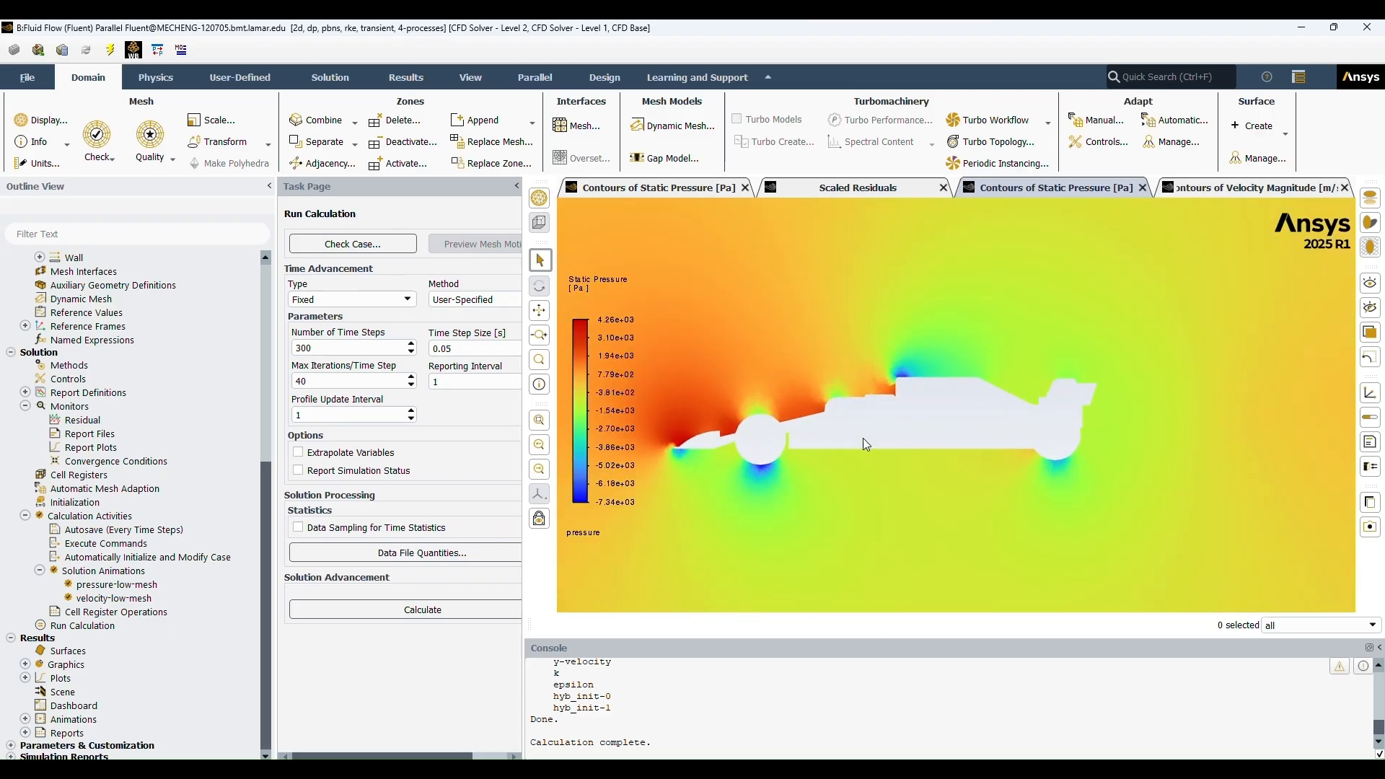
{"action": "scroll", "coordinate": [863, 438], "scroll_direction": "up", "scroll_amount": 2}
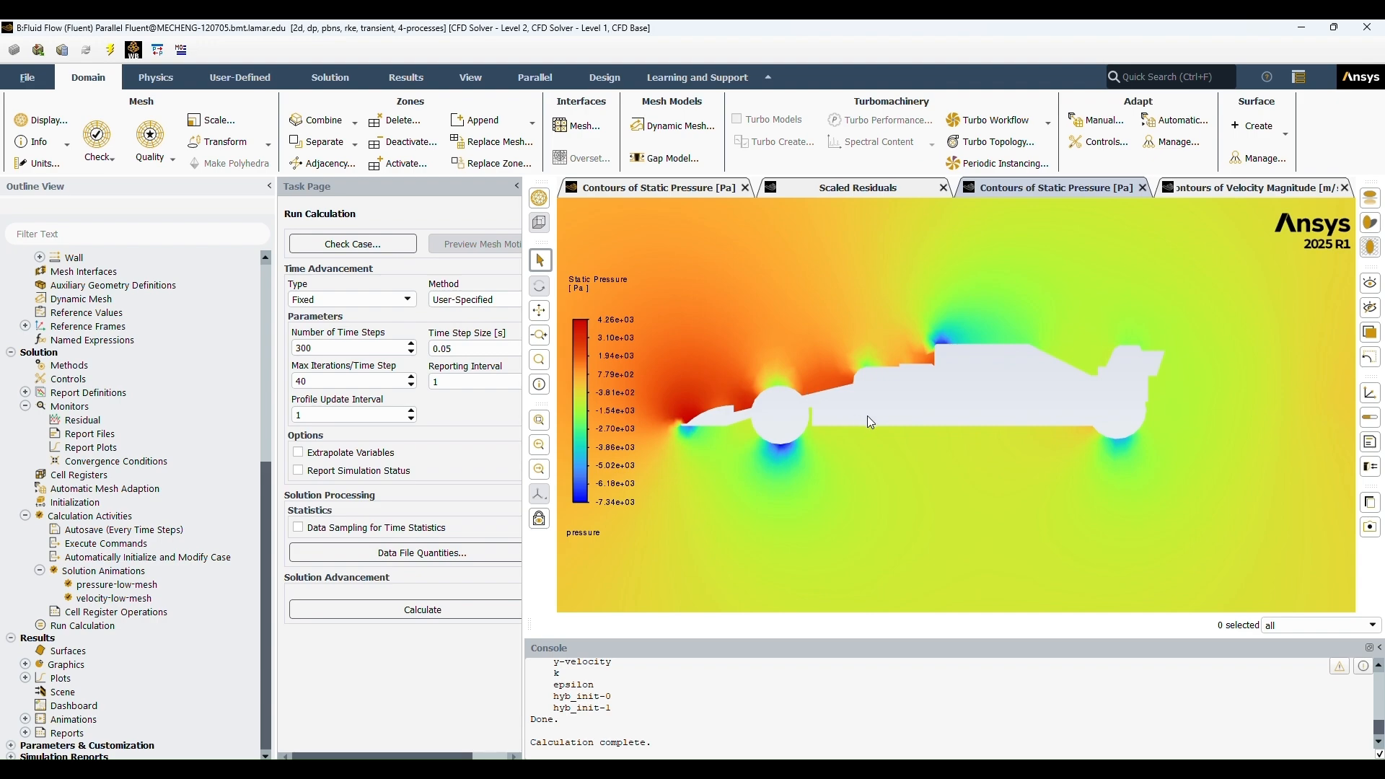
{"action": "scroll", "coordinate": [950, 440], "scroll_direction": "down", "scroll_amount": 2}
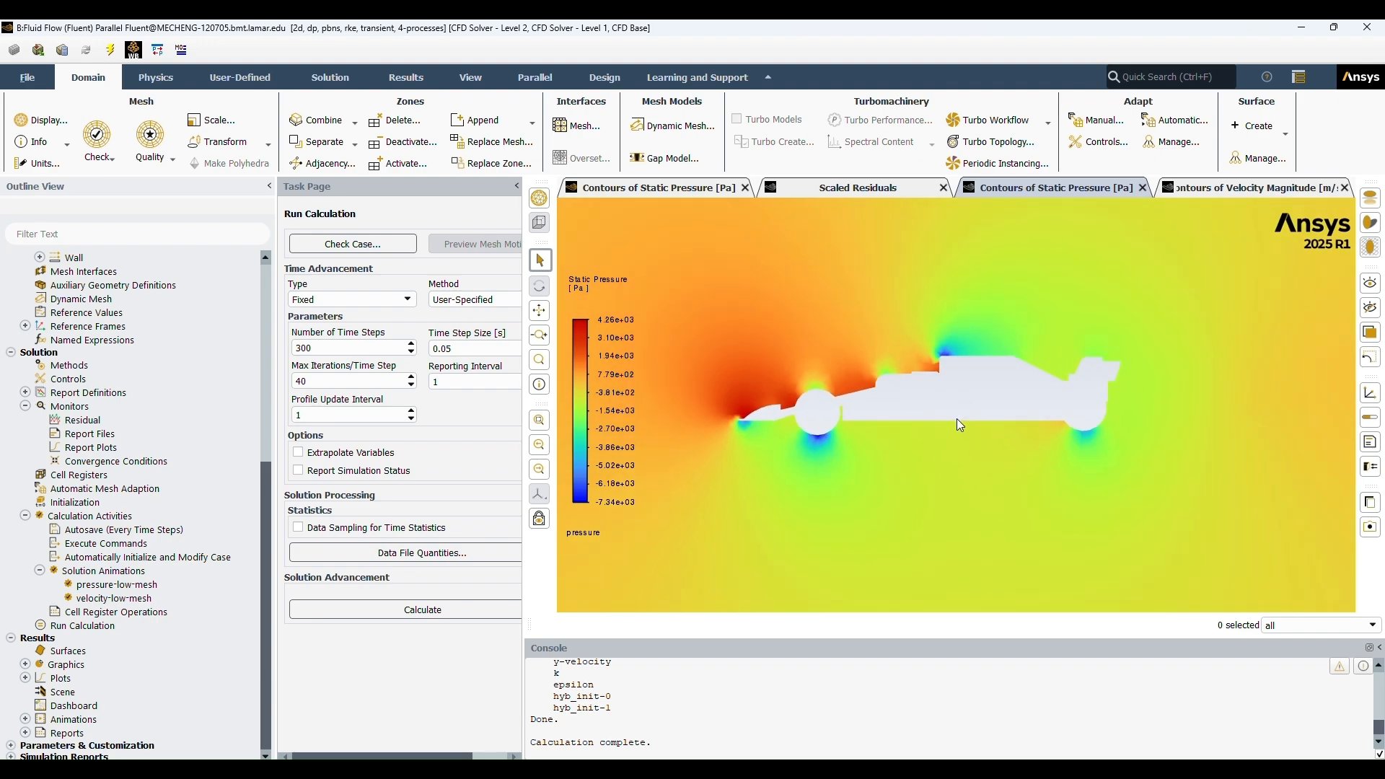
Compare the static pressure contours with the velocity magnitude contours around the car body and its wake
{"action": "scroll", "coordinate": [956, 419], "scroll_direction": "up", "scroll_amount": 1}
{"action": "scroll", "coordinate": [949, 398], "scroll_direction": "down", "scroll_amount": 1}
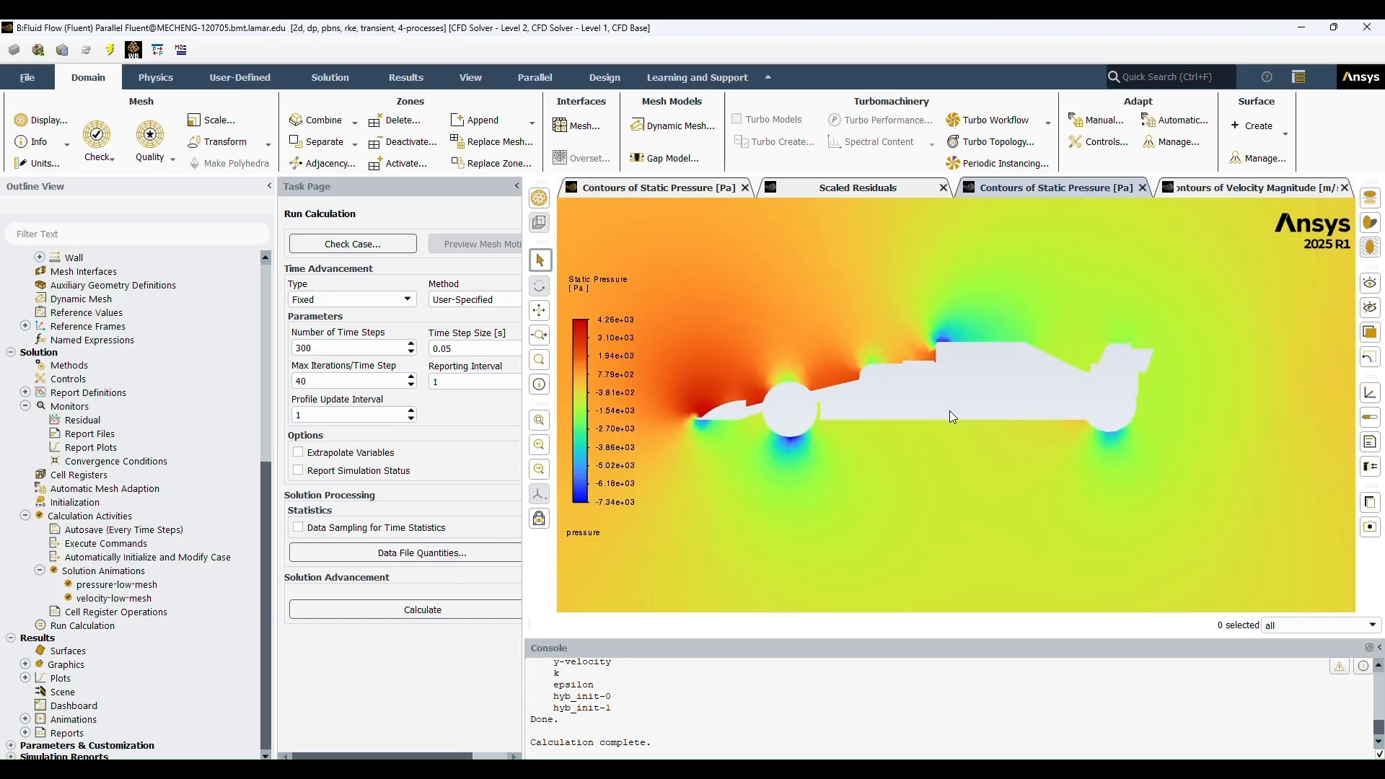
{"action": "left_click", "coordinate": [1240, 188]}
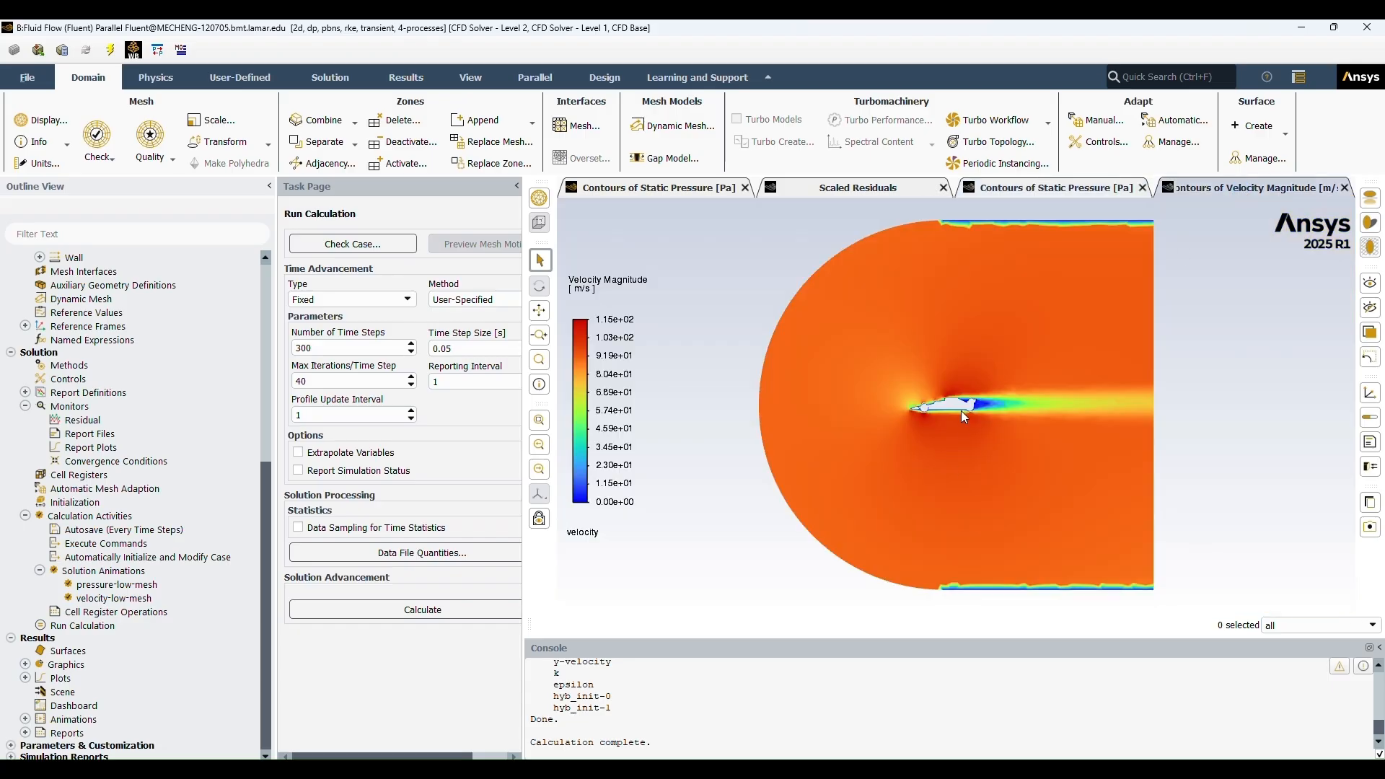
{"action": "scroll", "coordinate": [960, 410], "scroll_direction": "up", "scroll_amount": 3}
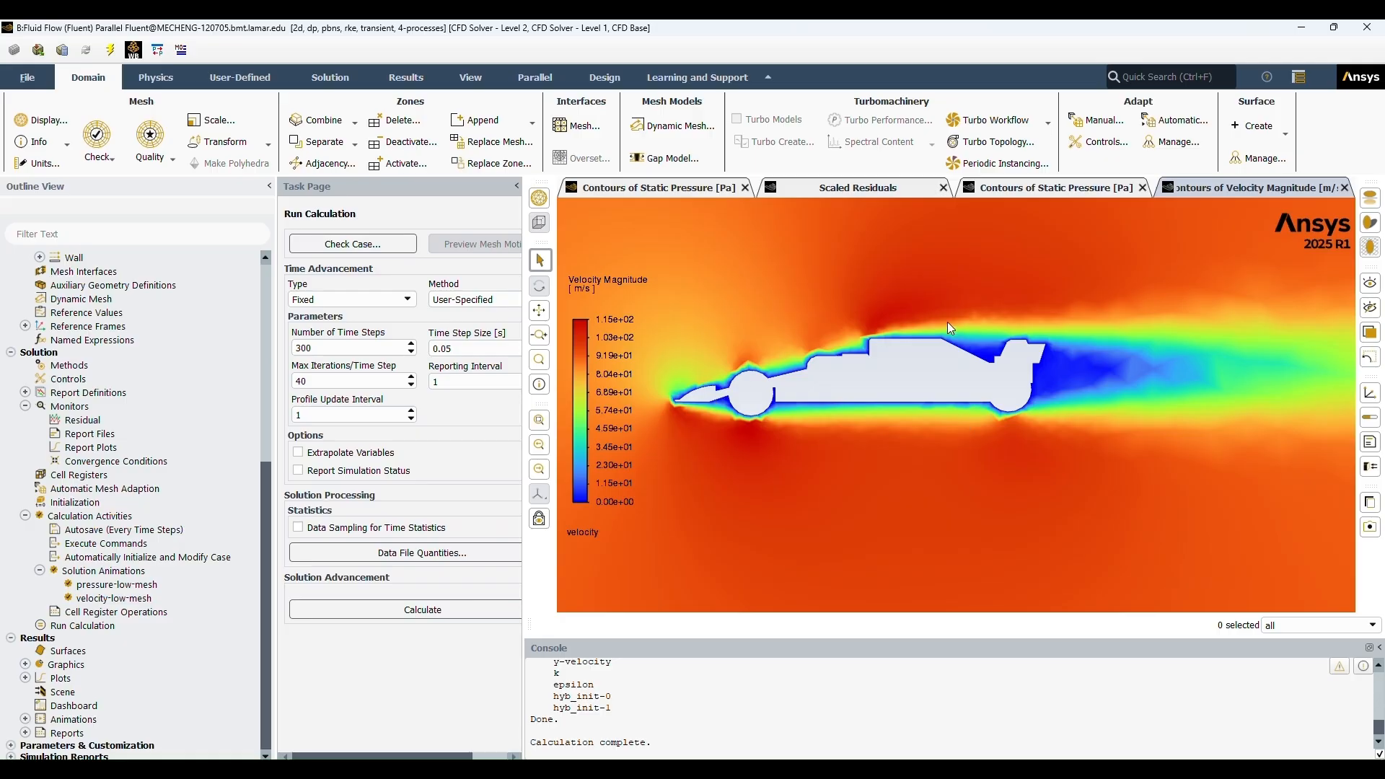
{"action": "scroll", "coordinate": [864, 412], "scroll_direction": "up", "scroll_amount": 2}
{"action": "scroll", "coordinate": [840, 447], "scroll_direction": "down", "scroll_amount": 2}
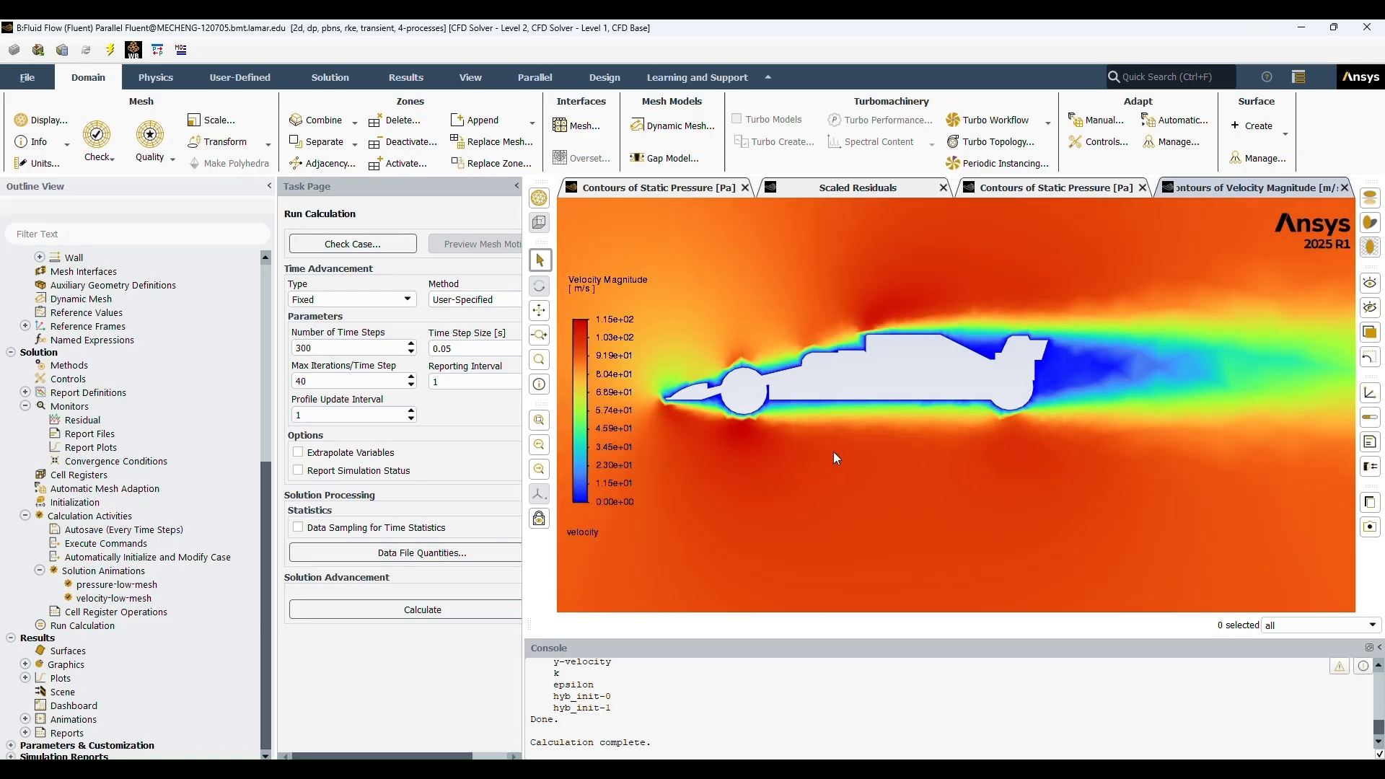
Open the animation playback and play the velocity-low-mesh sequence once, checking the flow around the car
{"action": "double_click", "coordinate": [45, 722]}
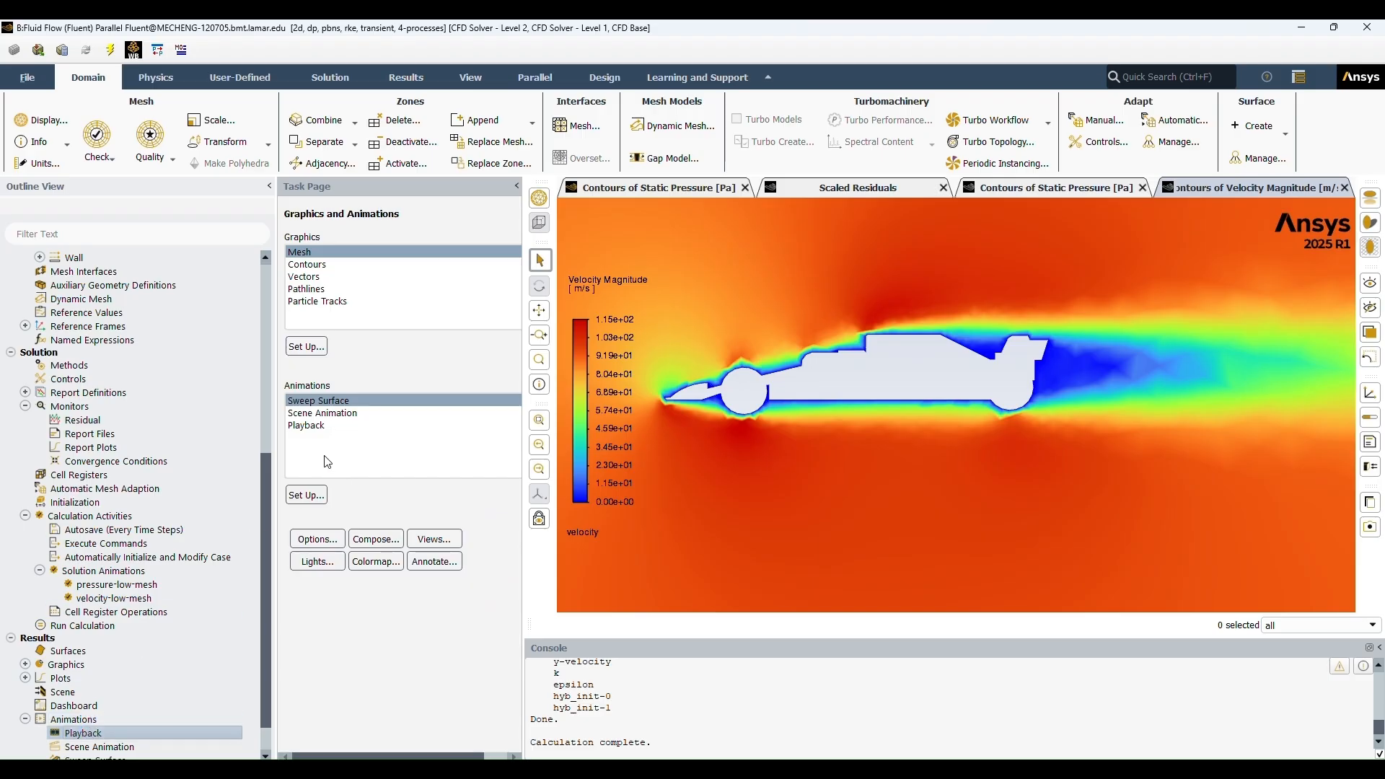
{"action": "double_click", "coordinate": [70, 733]}
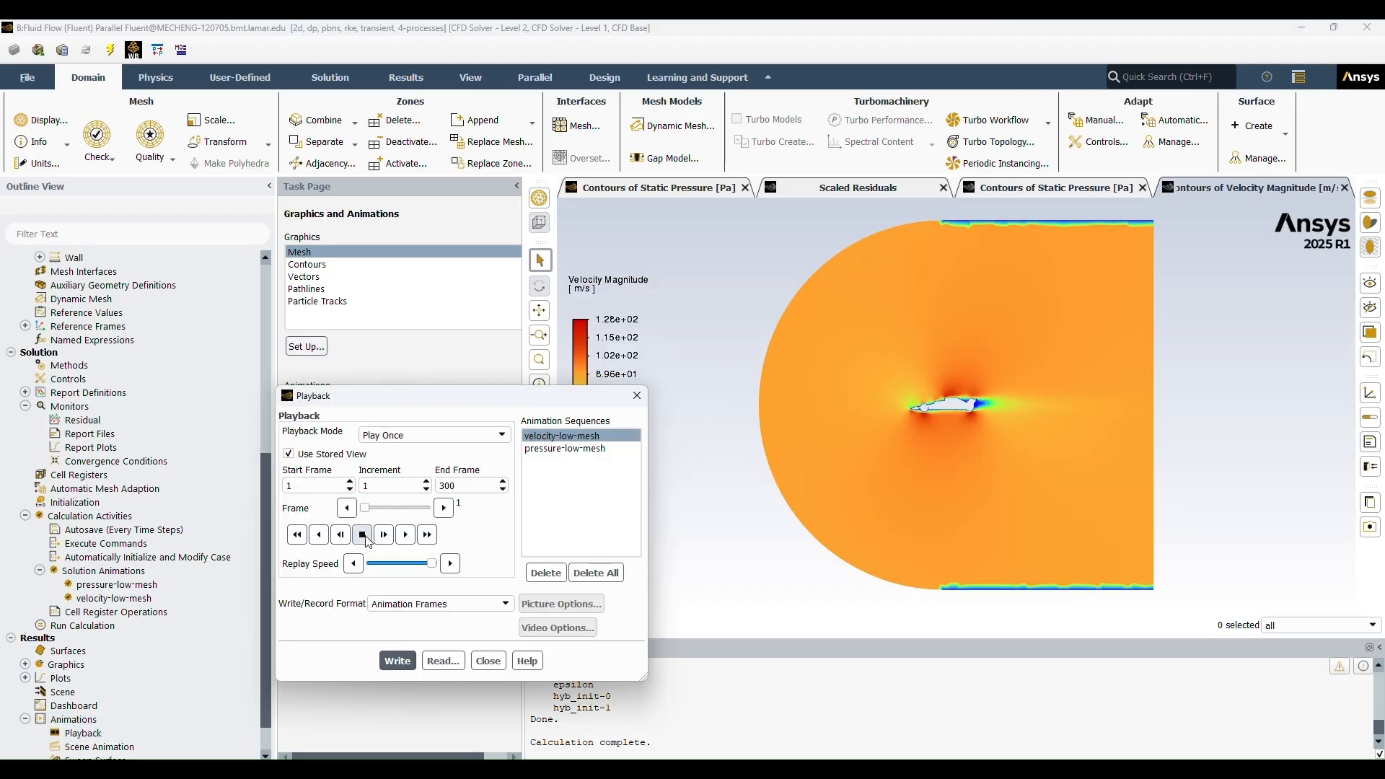
{"action": "left_click", "coordinate": [404, 534]}
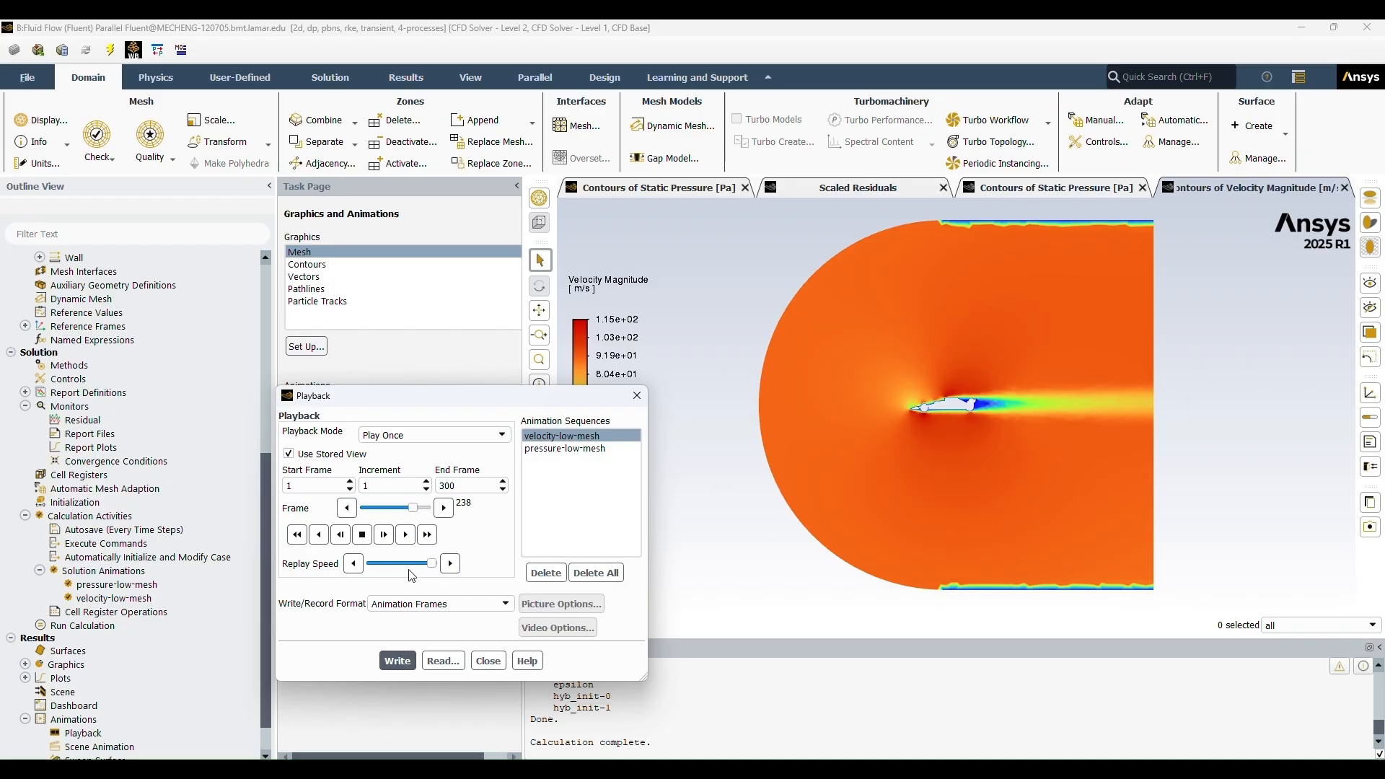
{"action": "scroll", "coordinate": [924, 459], "scroll_direction": "up", "scroll_amount": 8}
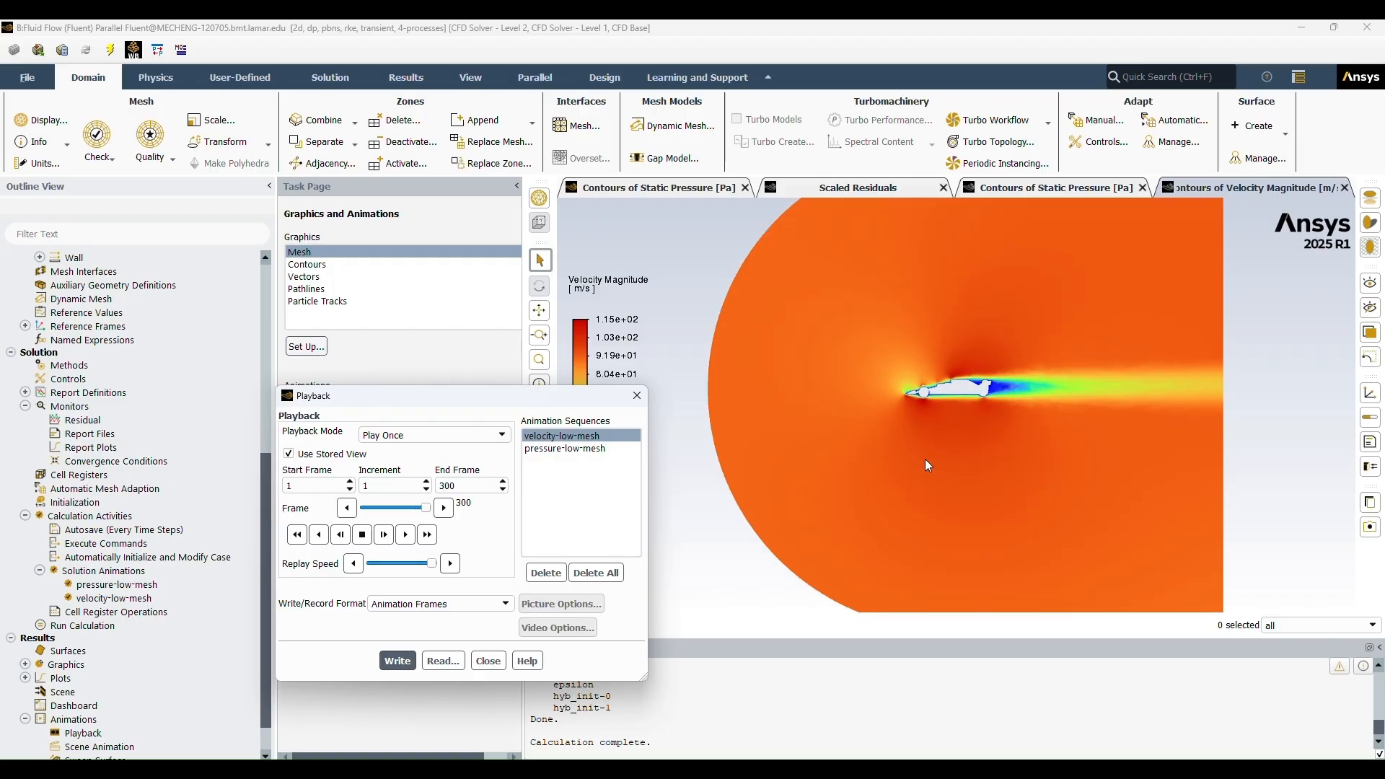
{"action": "left_click_drag", "start_coordinate": [929, 339], "coordinate": [884, 473]}
{"action": "scroll", "coordinate": [841, 512], "scroll_direction": "up", "scroll_amount": 3}
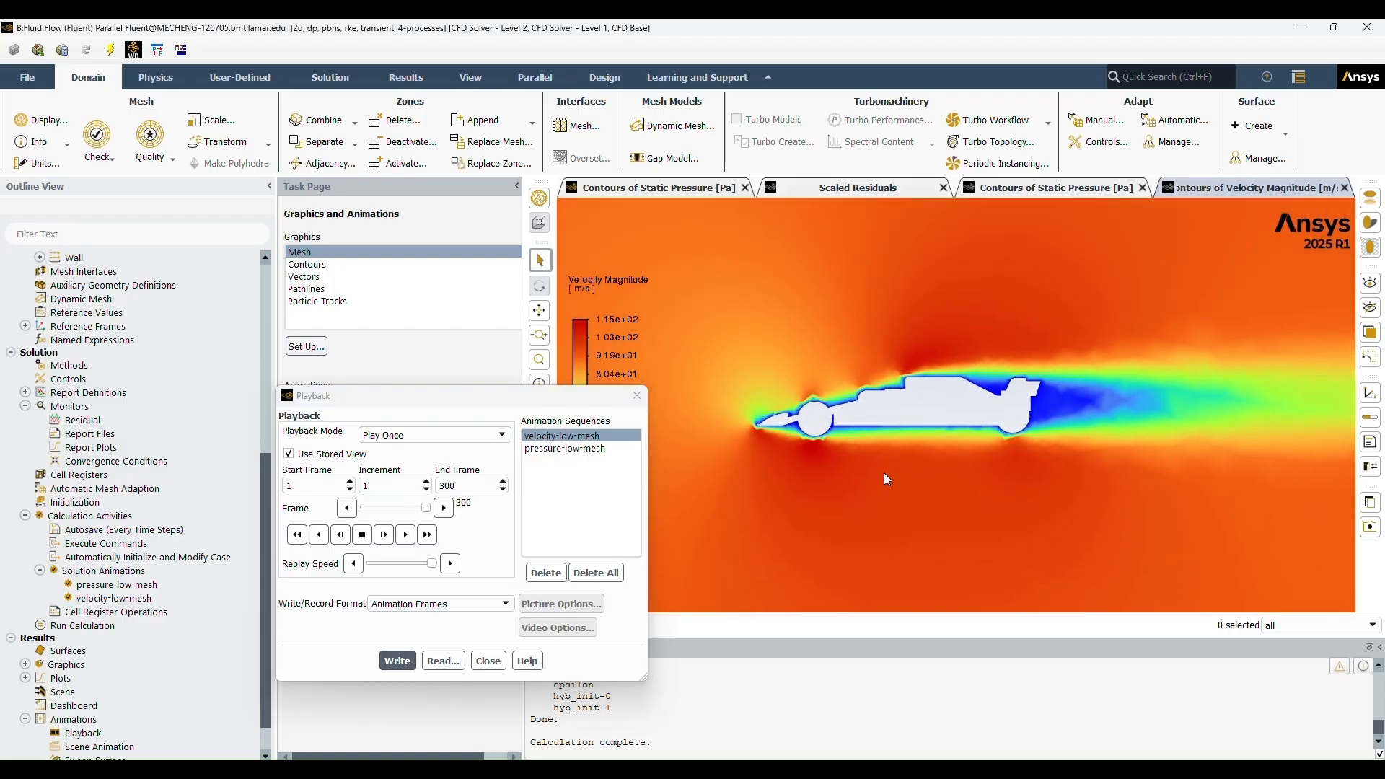
Disable the stored view for playback and replay the velocity-low-mesh sequence in close-up on the car and its wake
{"action": "left_click", "coordinate": [406, 535]}
{"action": "left_click", "coordinate": [288, 453]}
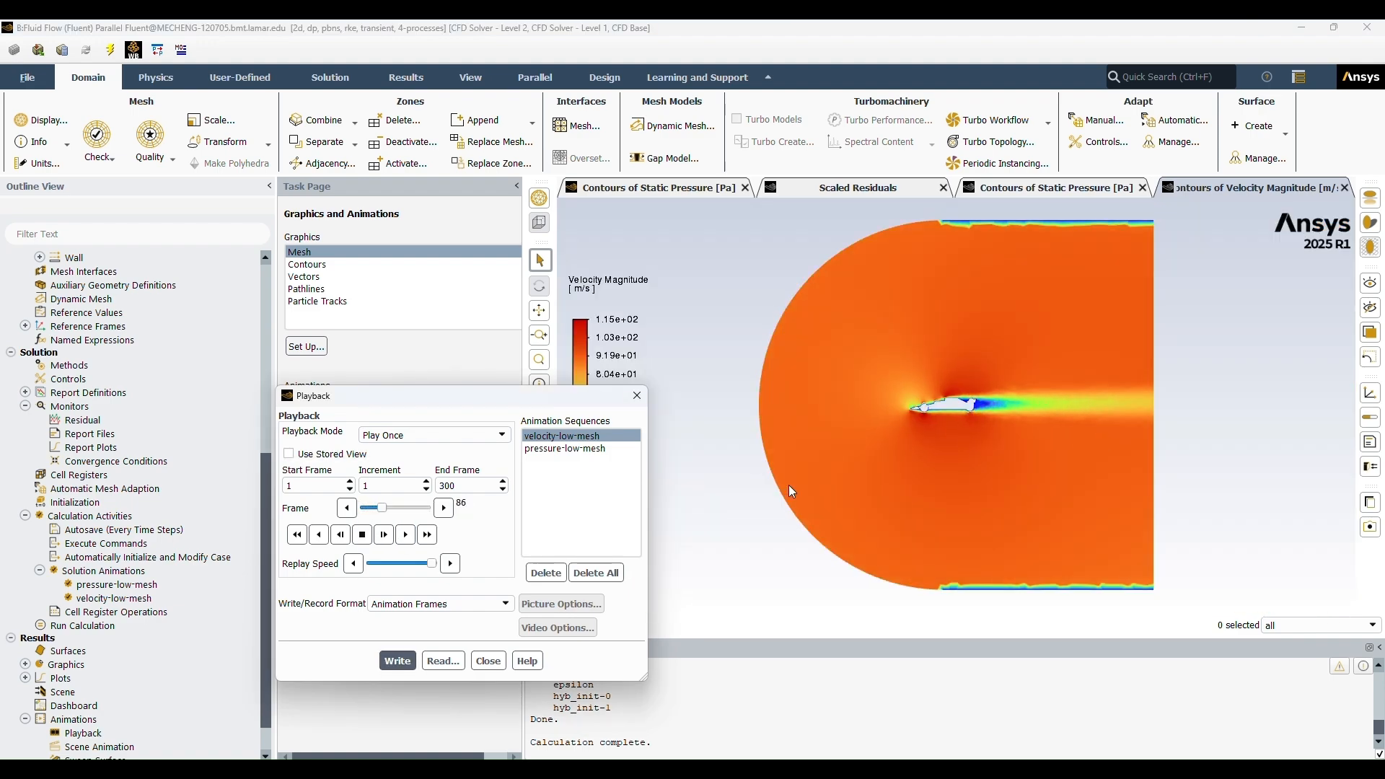
{"action": "left_click_drag", "start_coordinate": [911, 468], "coordinate": [726, 526]}
{"action": "scroll", "coordinate": [825, 500], "scroll_direction": "up", "scroll_amount": 4}
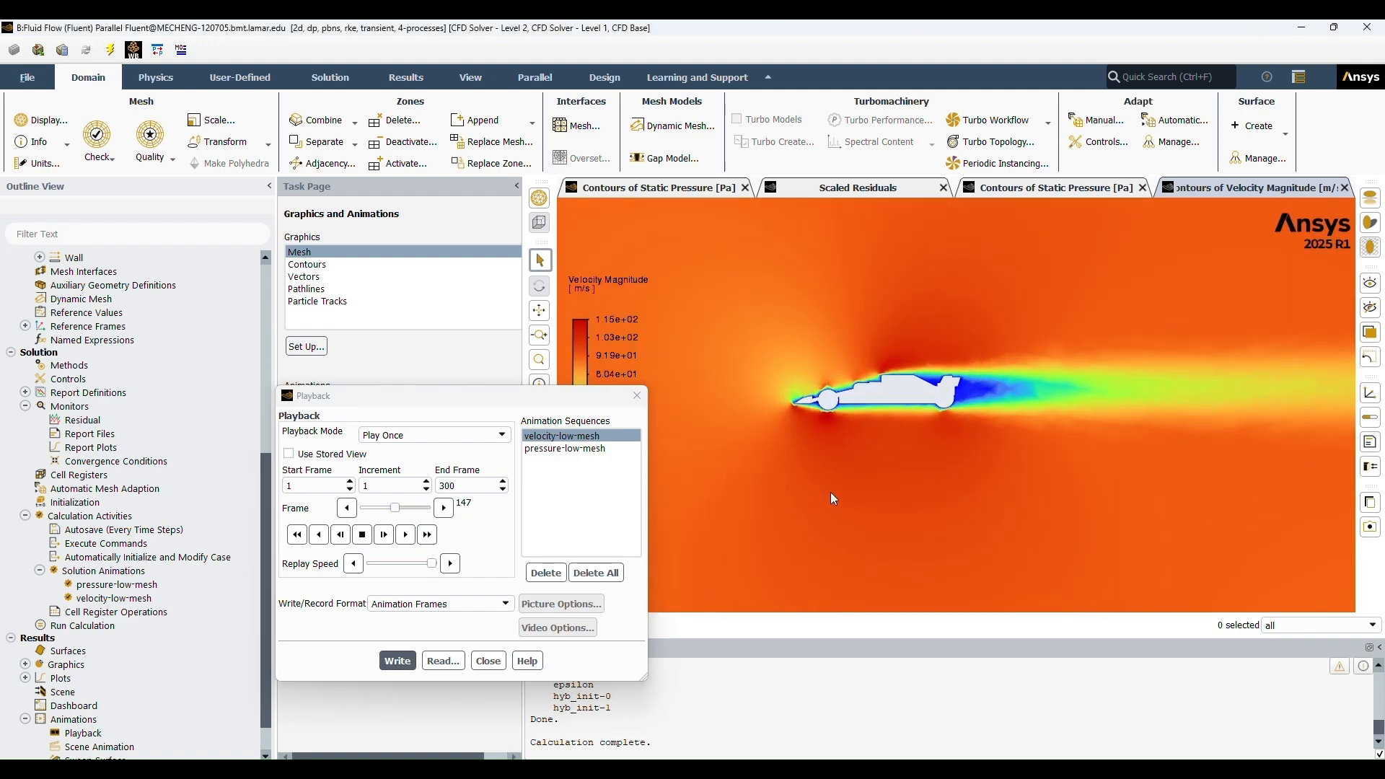
{"action": "left_click", "coordinate": [406, 534]}
{"action": "scroll", "coordinate": [972, 469], "scroll_direction": "up", "scroll_amount": 2}
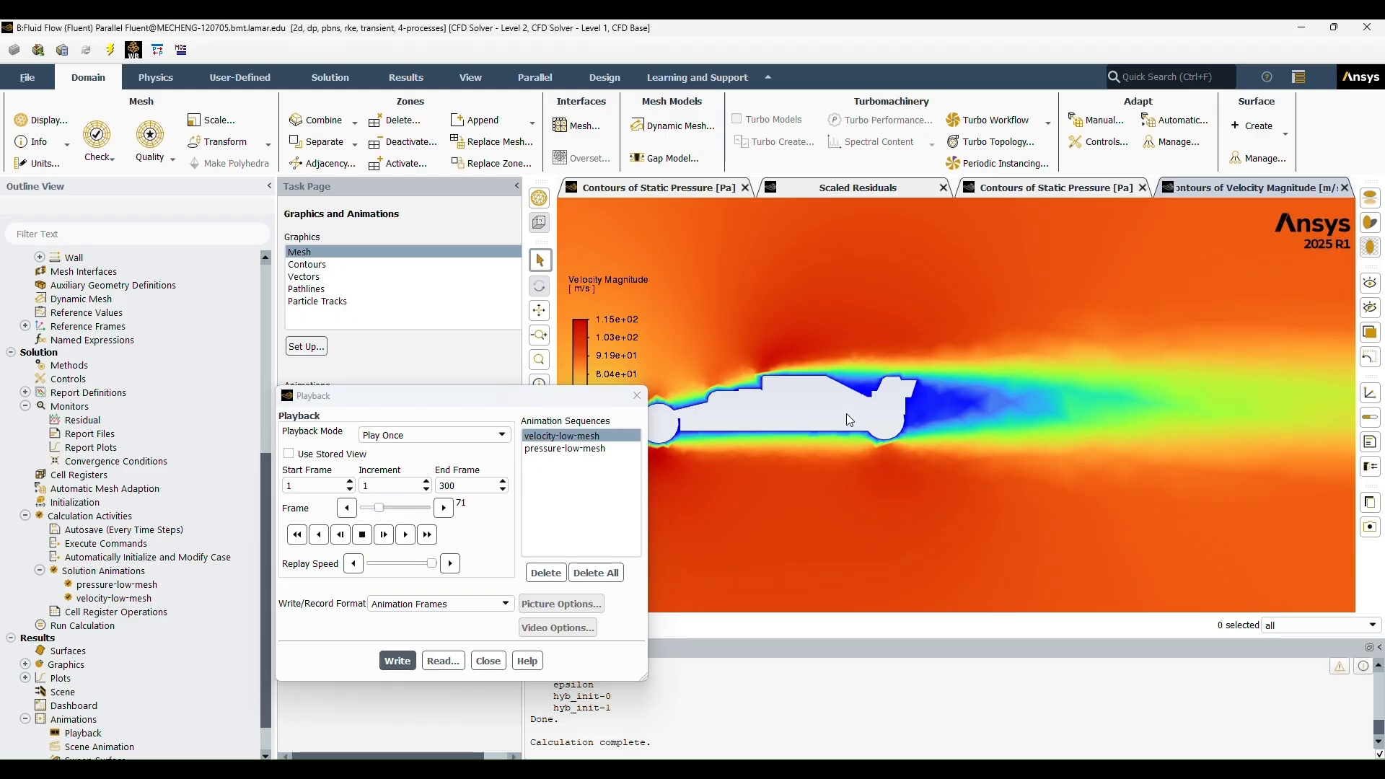
{"action": "middle_click_drag", "start_coordinate": [846, 413], "coordinate": [925, 456]}
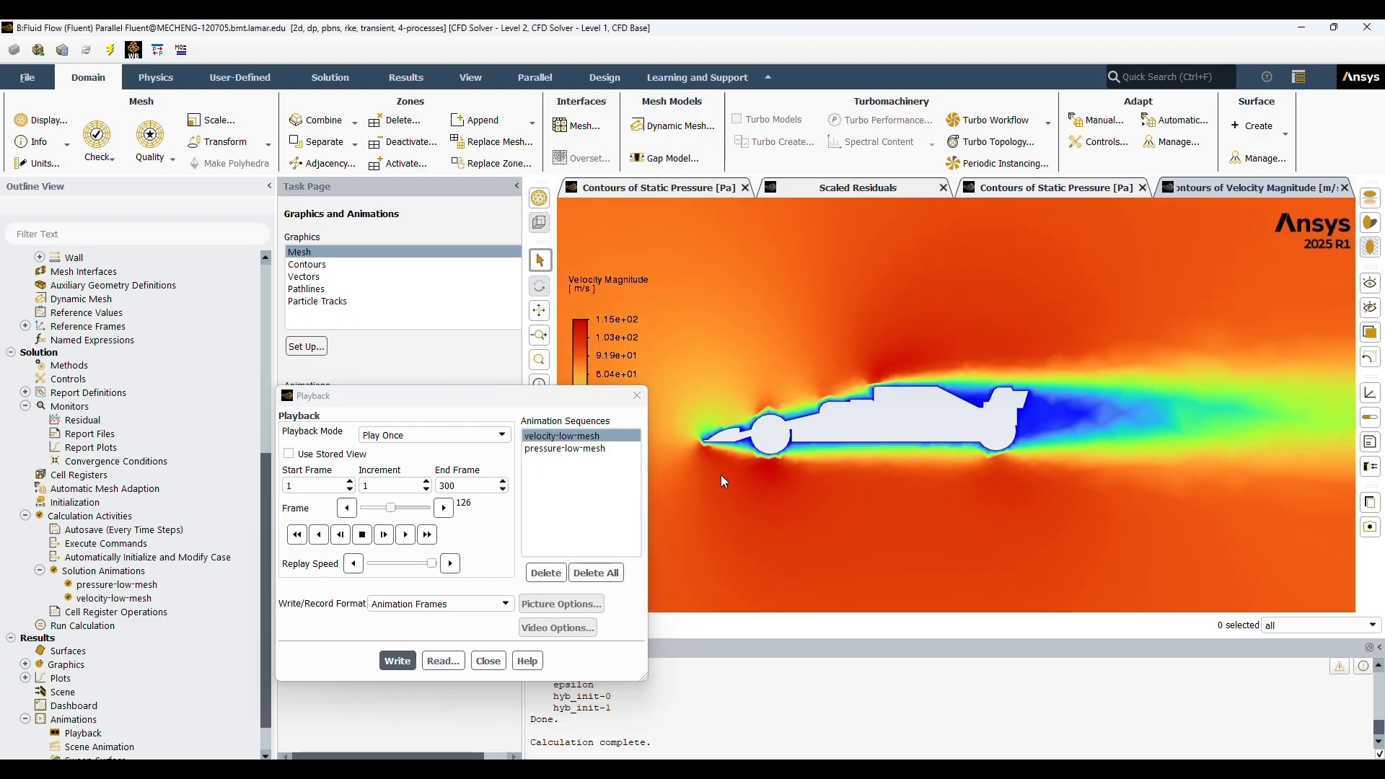
{"action": "scroll", "coordinate": [909, 417], "scroll_direction": "up", "scroll_amount": 2}
{"action": "scroll", "coordinate": [914, 417], "scroll_direction": "down", "scroll_amount": 2}
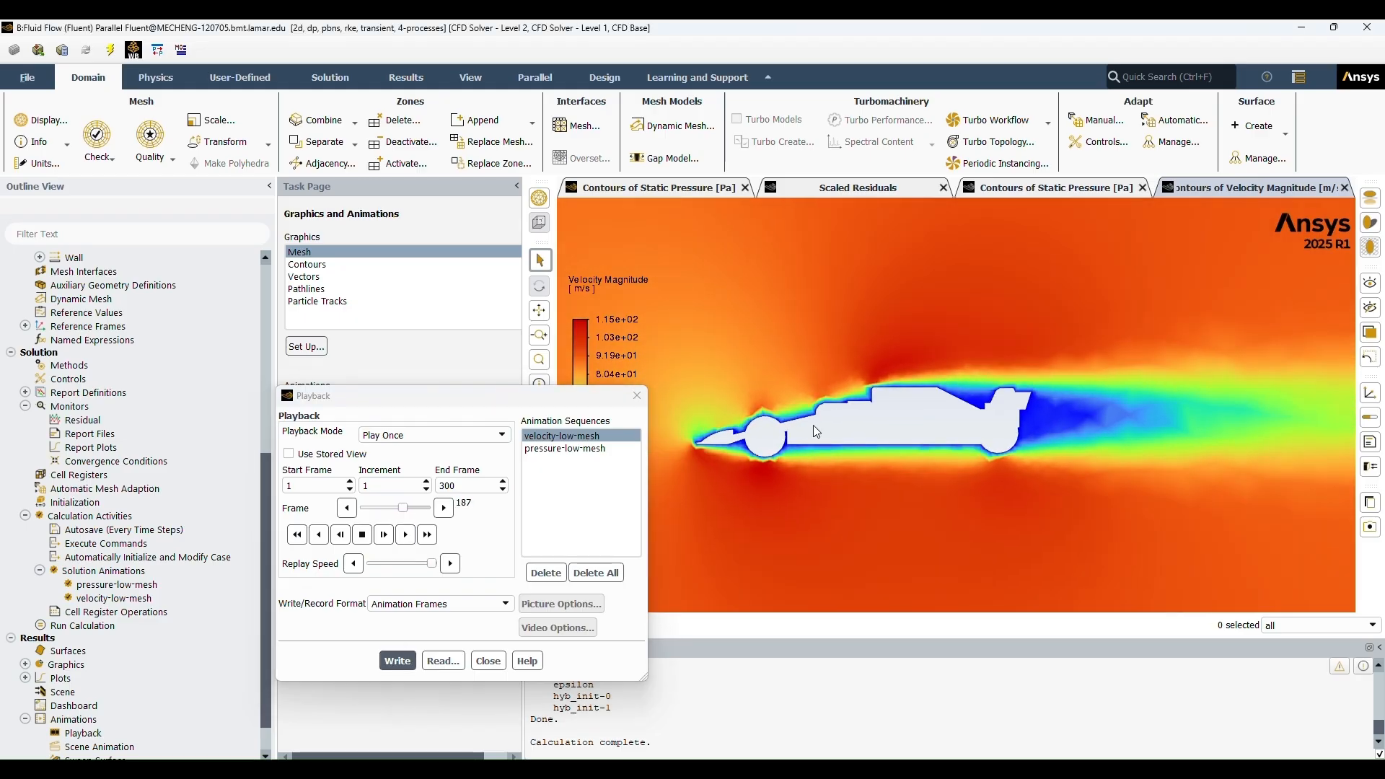
{"action": "left_click", "coordinate": [637, 397]}
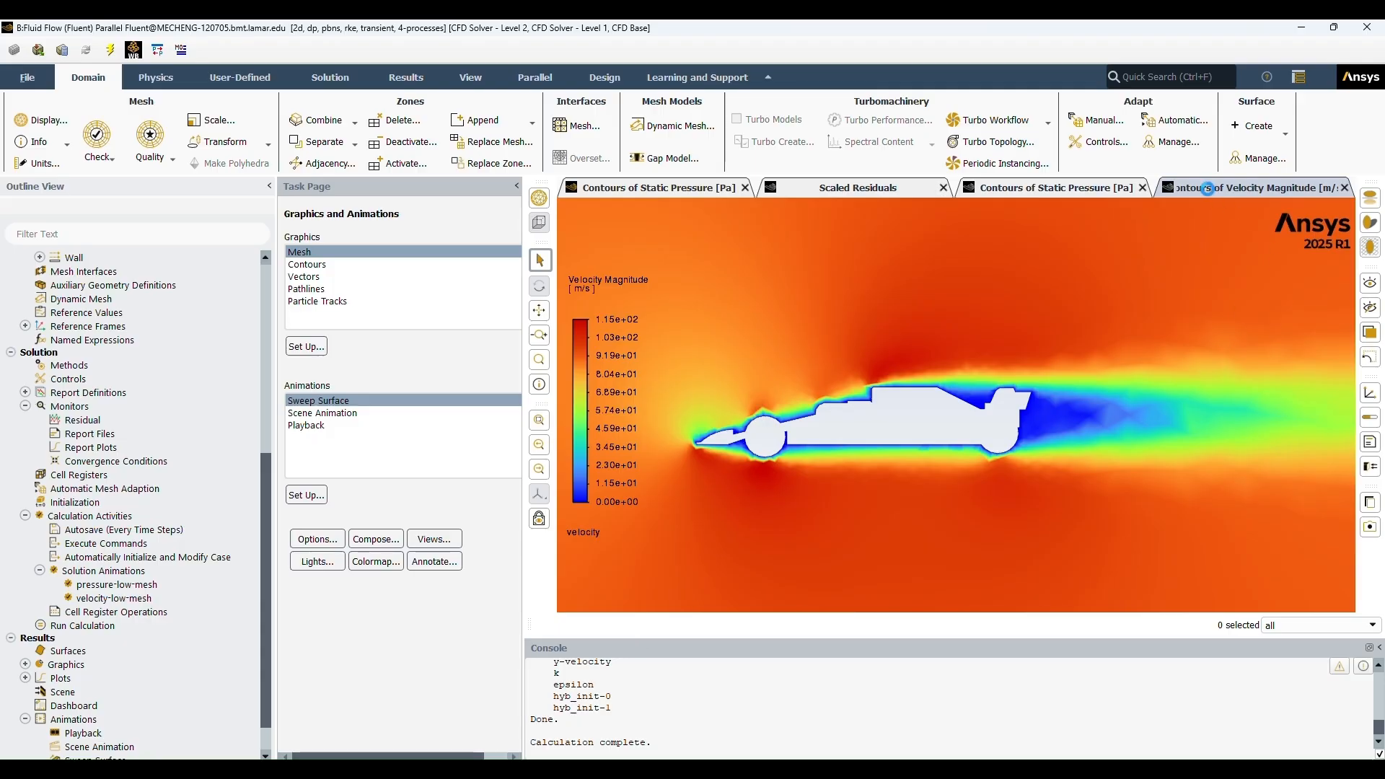
Play back the pressure-low-mesh animation sequence in close-up on the car
{"action": "left_click", "coordinate": [1086, 189]}
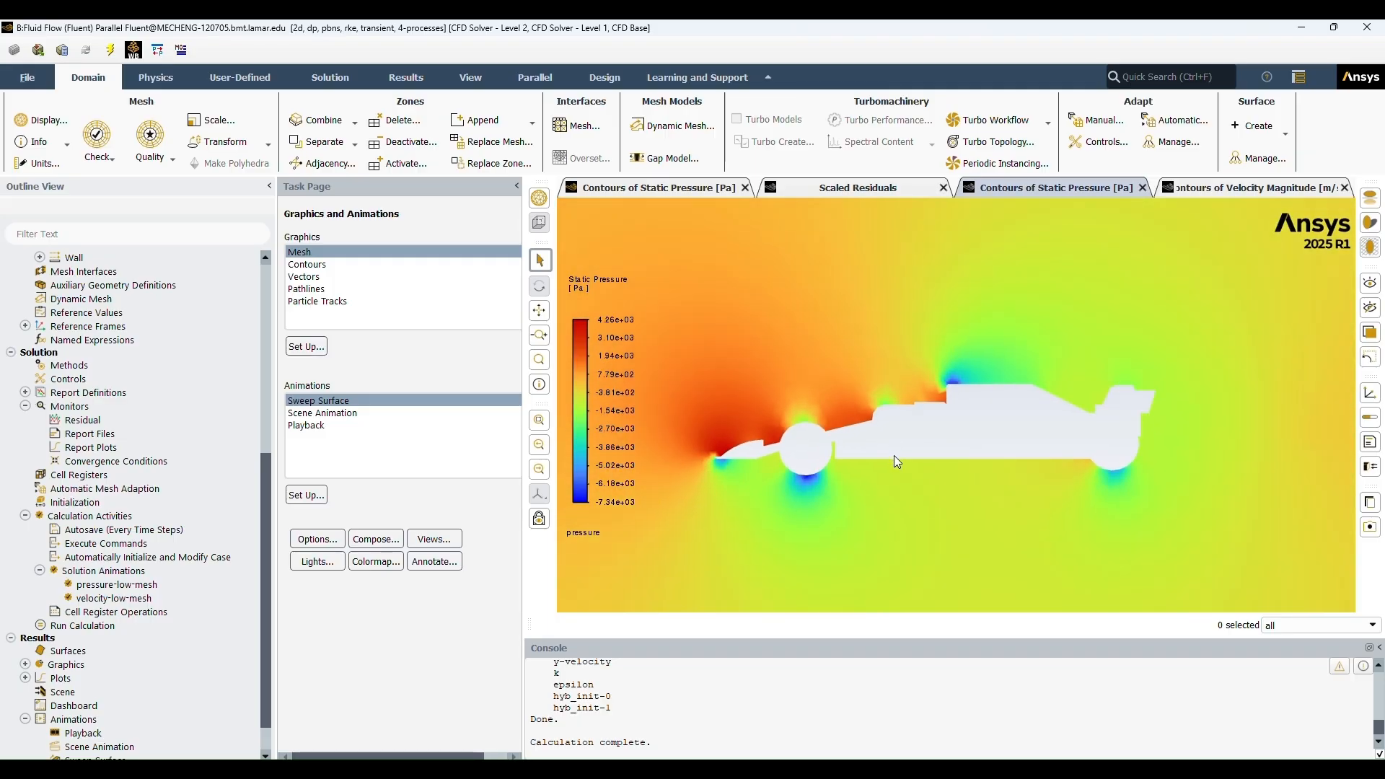
{"action": "double_click", "coordinate": [72, 733]}
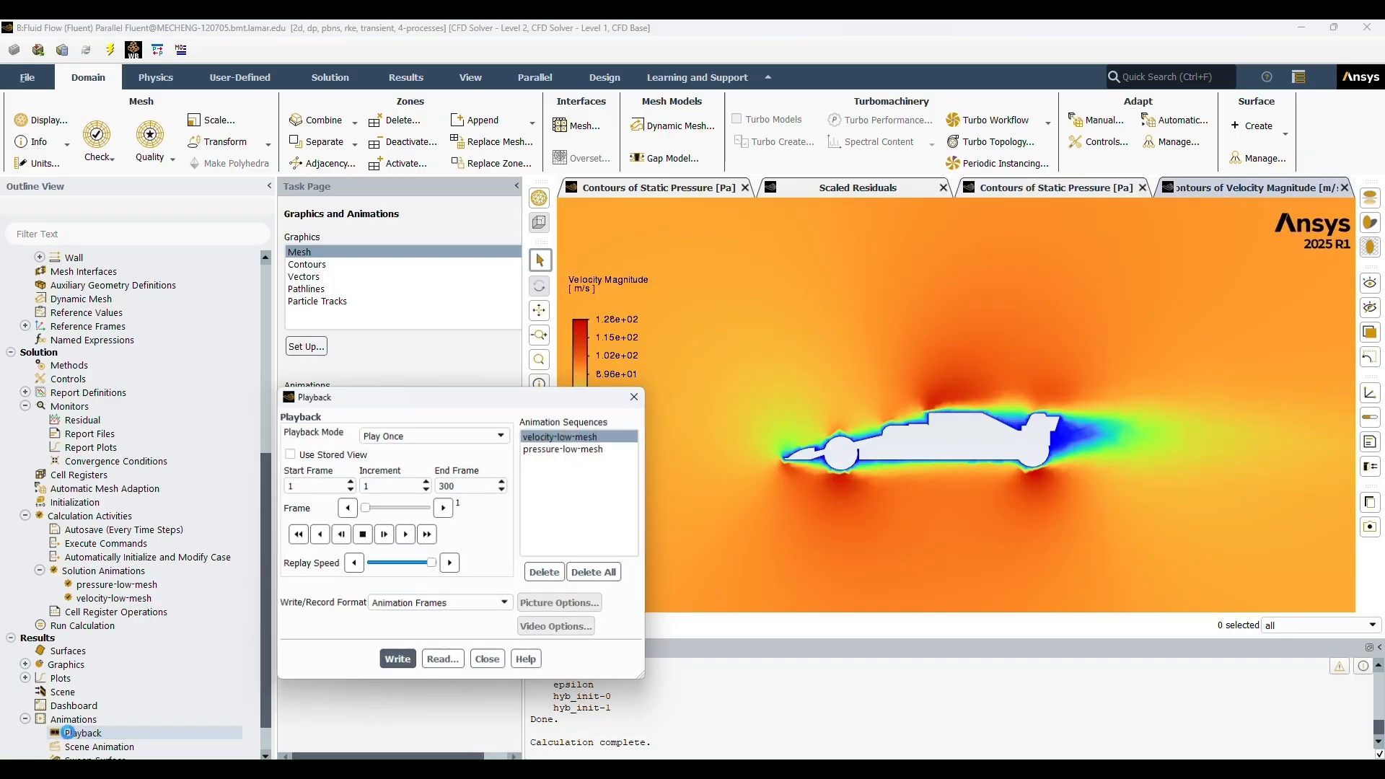
{"action": "left_click", "coordinate": [558, 449]}
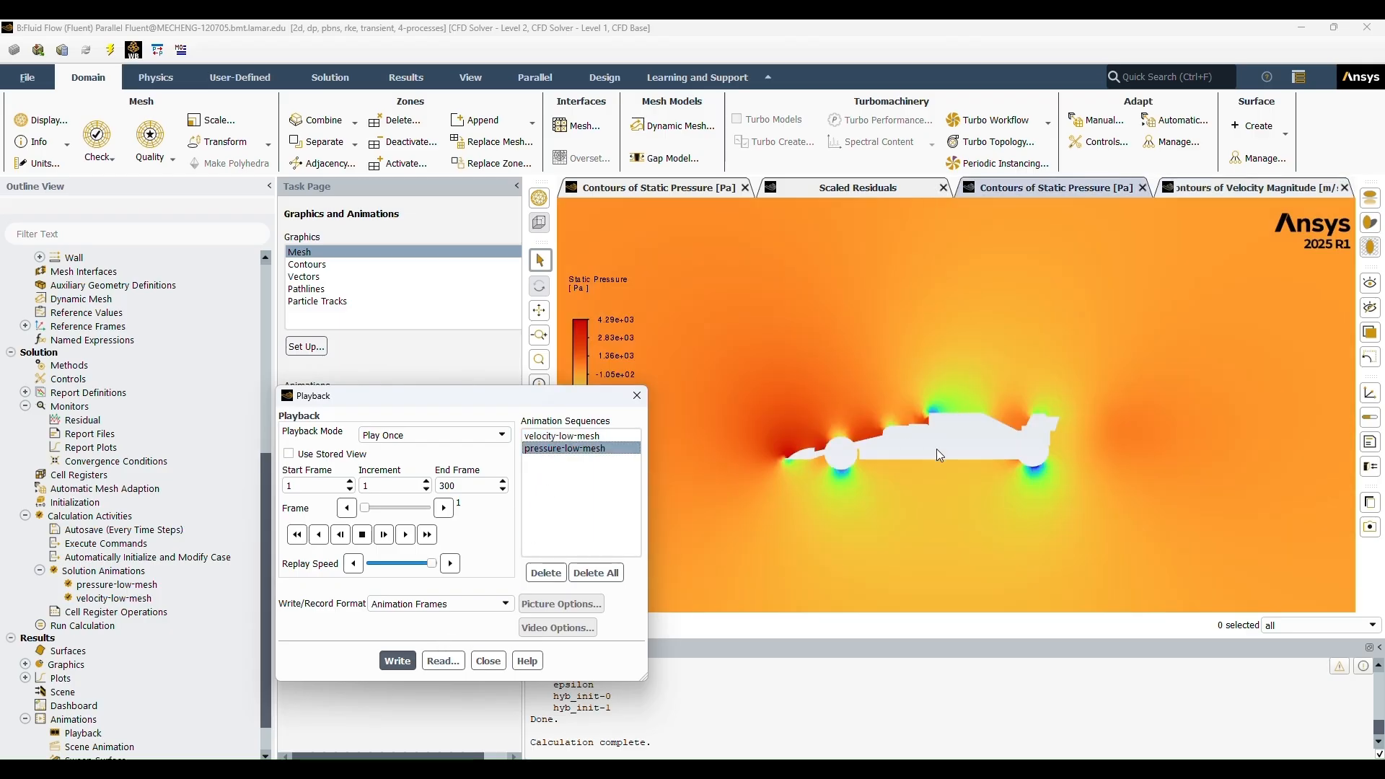
{"action": "left_click", "coordinate": [406, 535]}
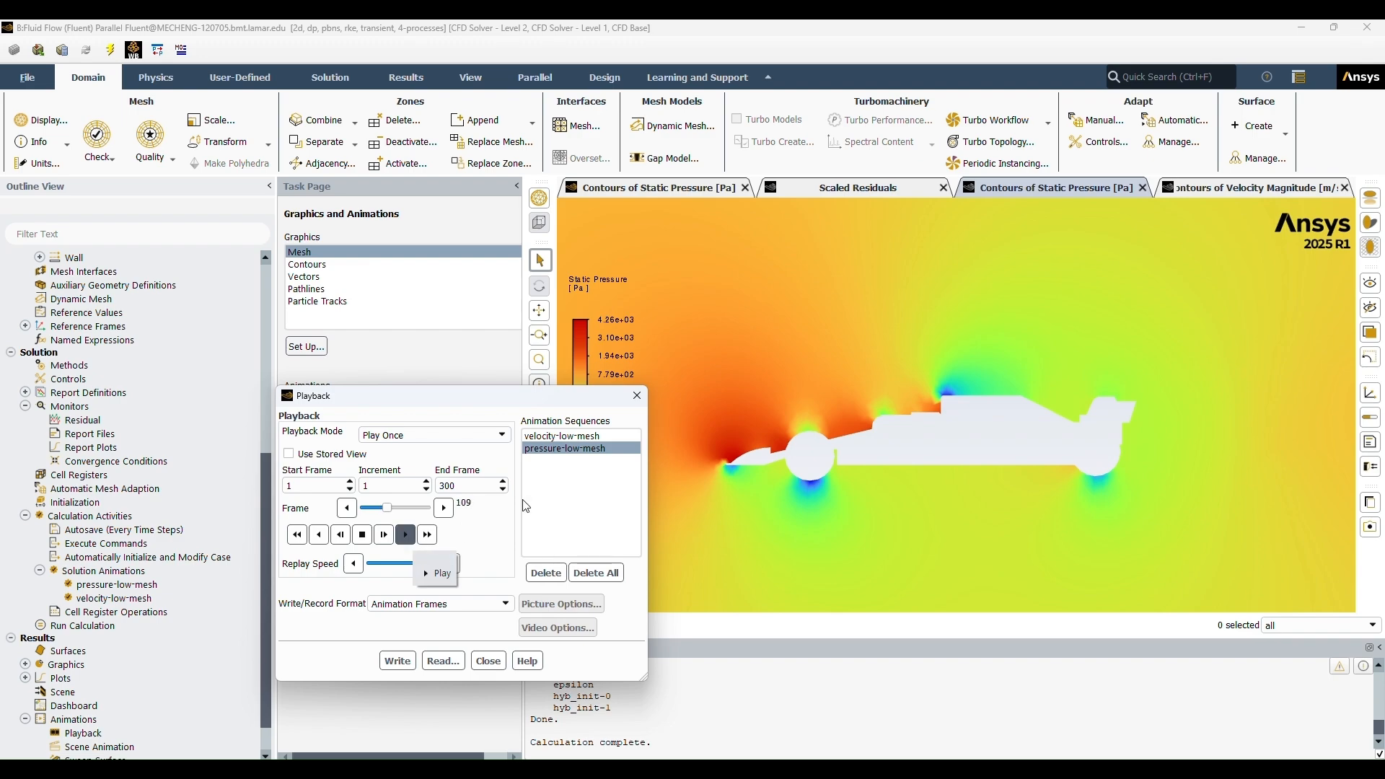
{"action": "left_click_drag", "start_coordinate": [582, 397], "coordinate": [492, 395]}
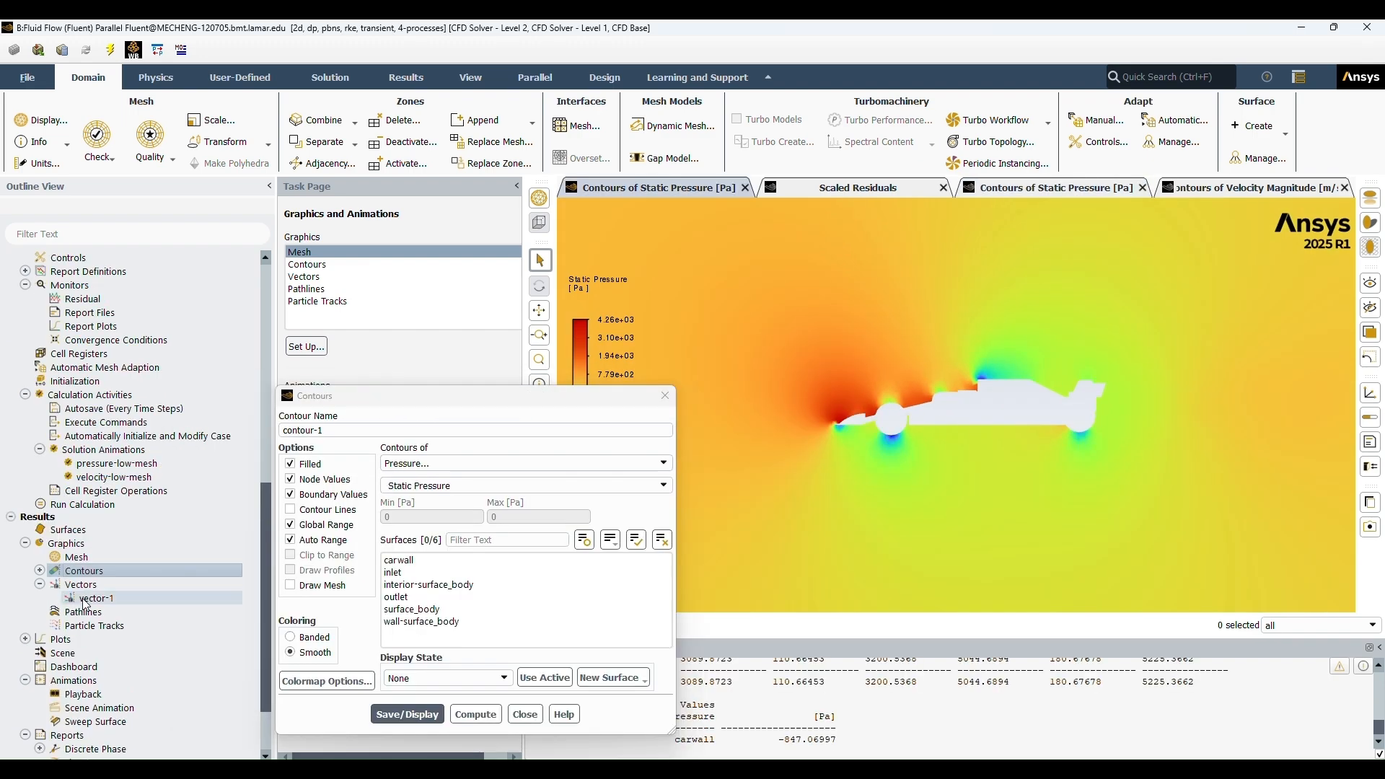
Create a velocity vector plot coloured by Velocity Magnitude and inspect the arrows around the car's nose and body
{"action": "double_click", "coordinate": [80, 584]}
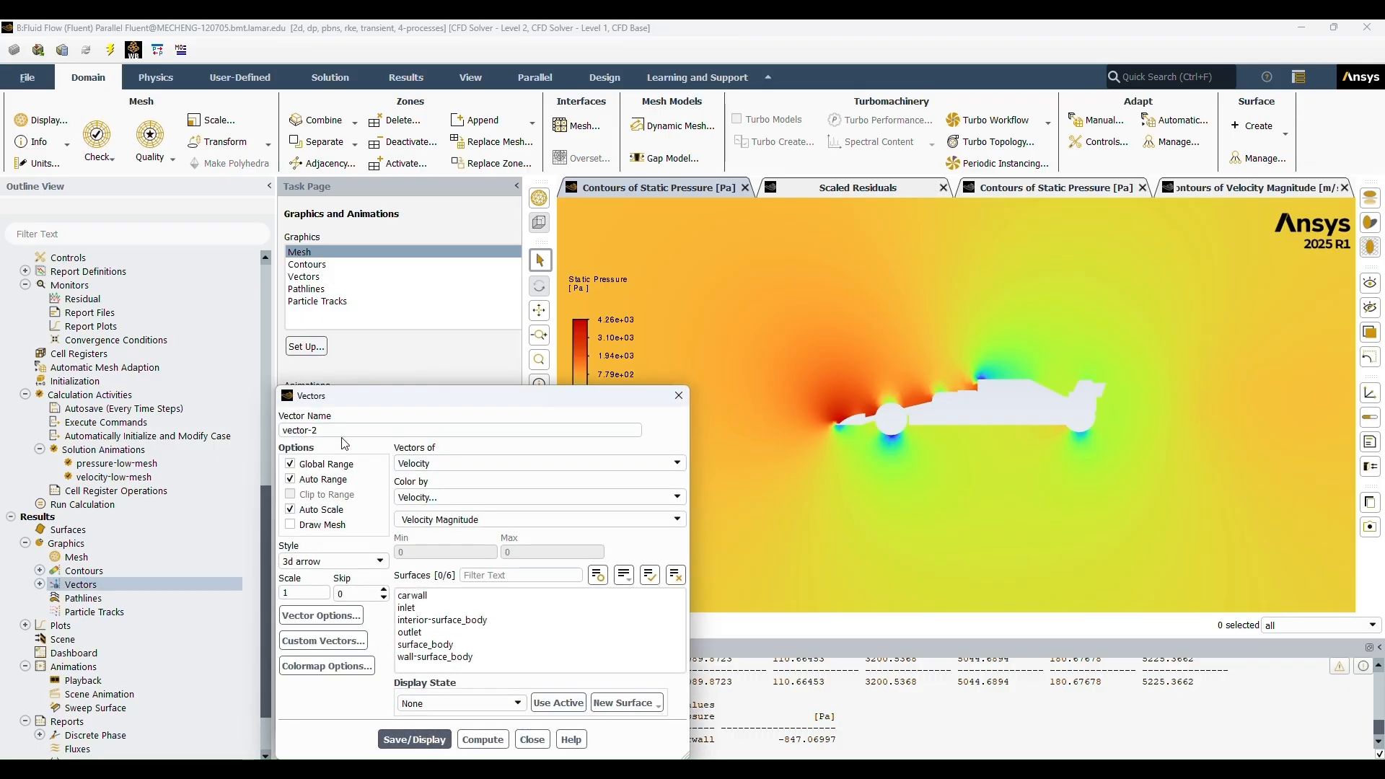
{"action": "left_click", "coordinate": [428, 740]}
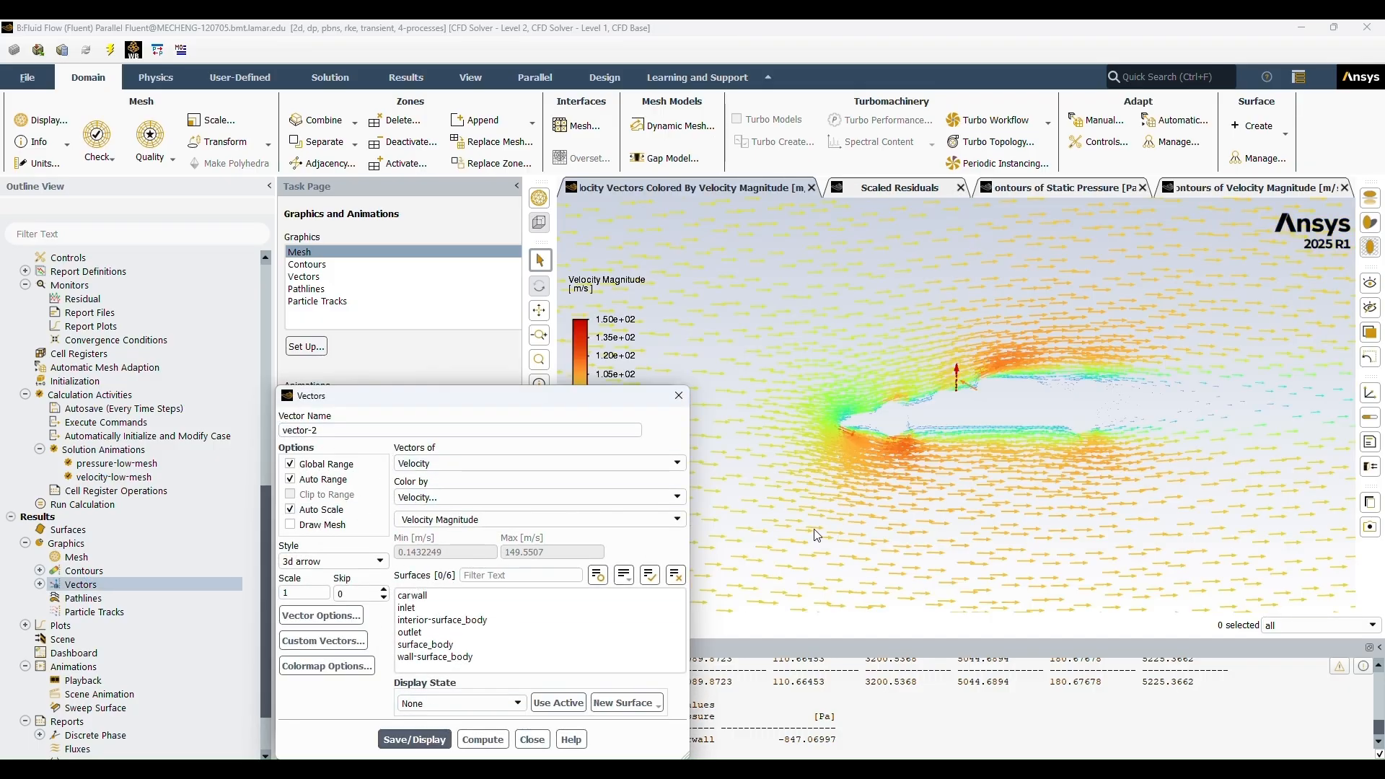
{"action": "left_click", "coordinate": [675, 393]}
{"action": "left_click", "coordinate": [663, 396]}
{"action": "scroll", "coordinate": [774, 483], "scroll_direction": "up", "scroll_amount": 3}
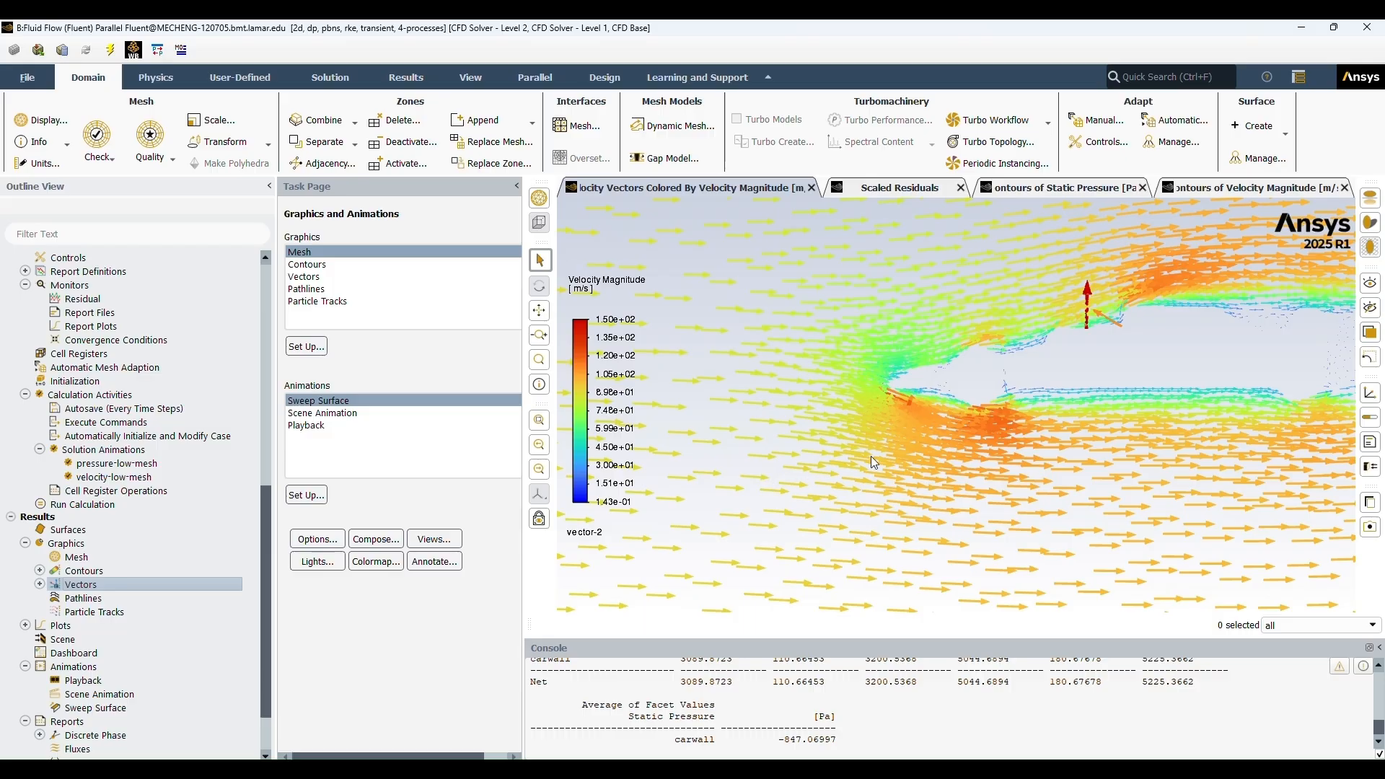
{"action": "left_click_drag", "start_coordinate": [871, 456], "coordinate": [815, 483]}
{"action": "scroll", "coordinate": [814, 484], "scroll_direction": "up", "scroll_amount": 4}
{"action": "scroll", "coordinate": [815, 483], "scroll_direction": "down", "scroll_amount": 5}
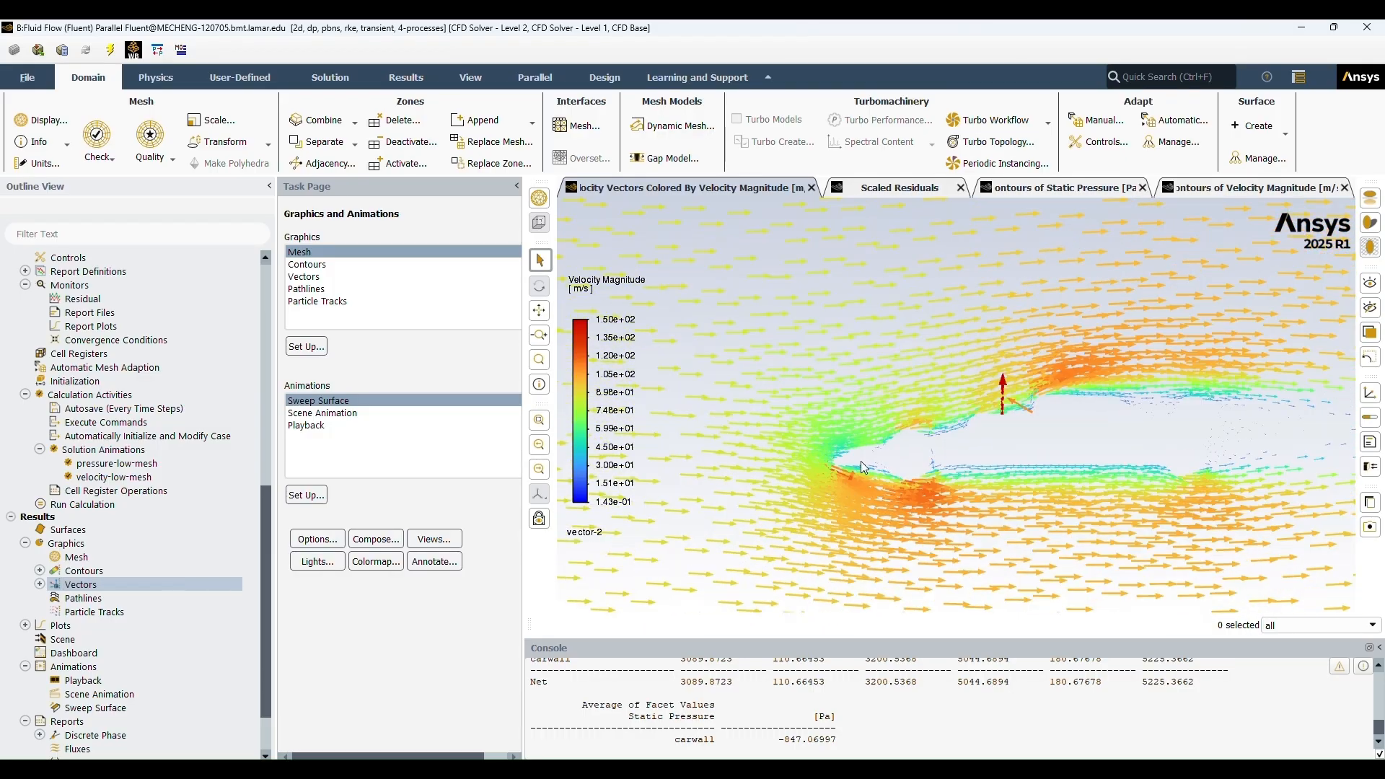
{"action": "left_click_drag", "start_coordinate": [919, 431], "coordinate": [876, 447]}
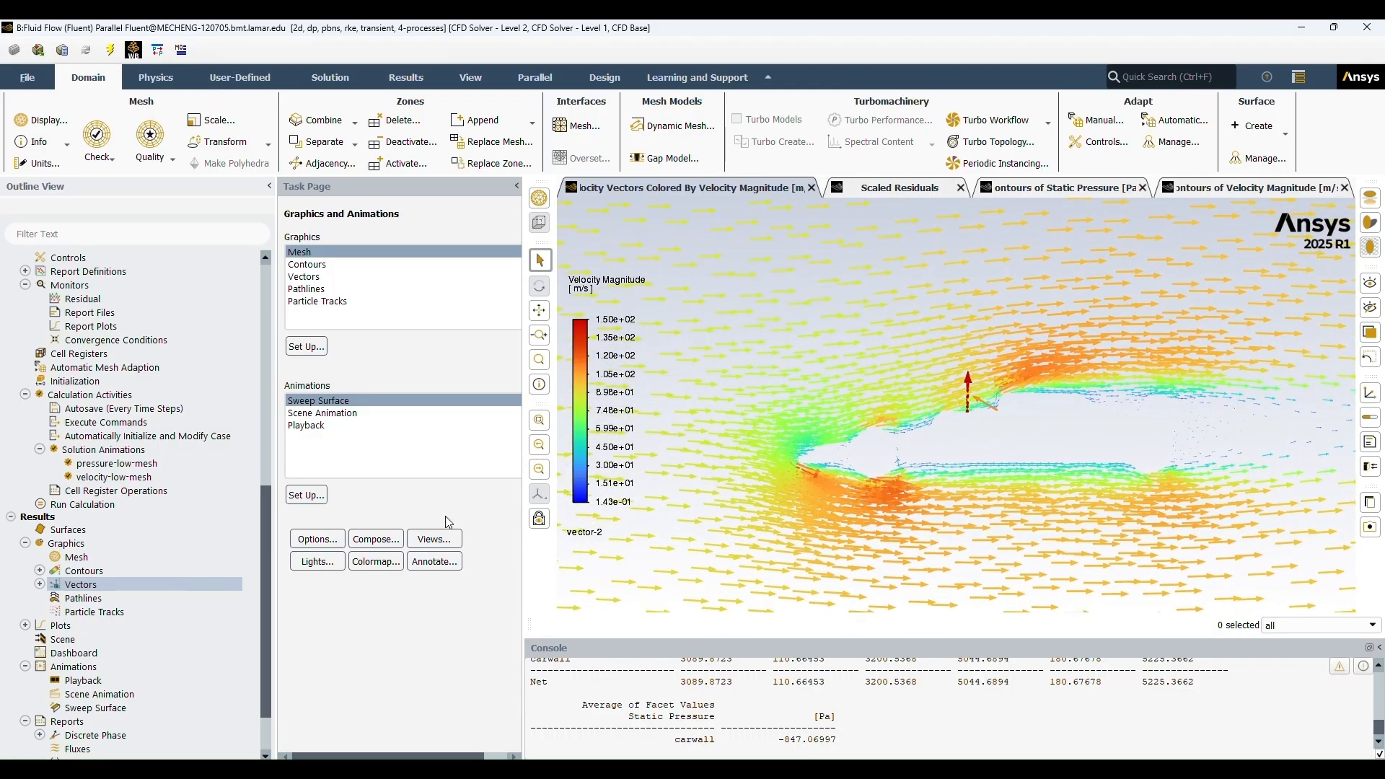
Create another vector plot showing Relative Velocity coloured by Static Pressure and inspect it near the car's nose
{"action": "double_click", "coordinate": [63, 586]}
{"action": "left_click", "coordinate": [479, 463]}
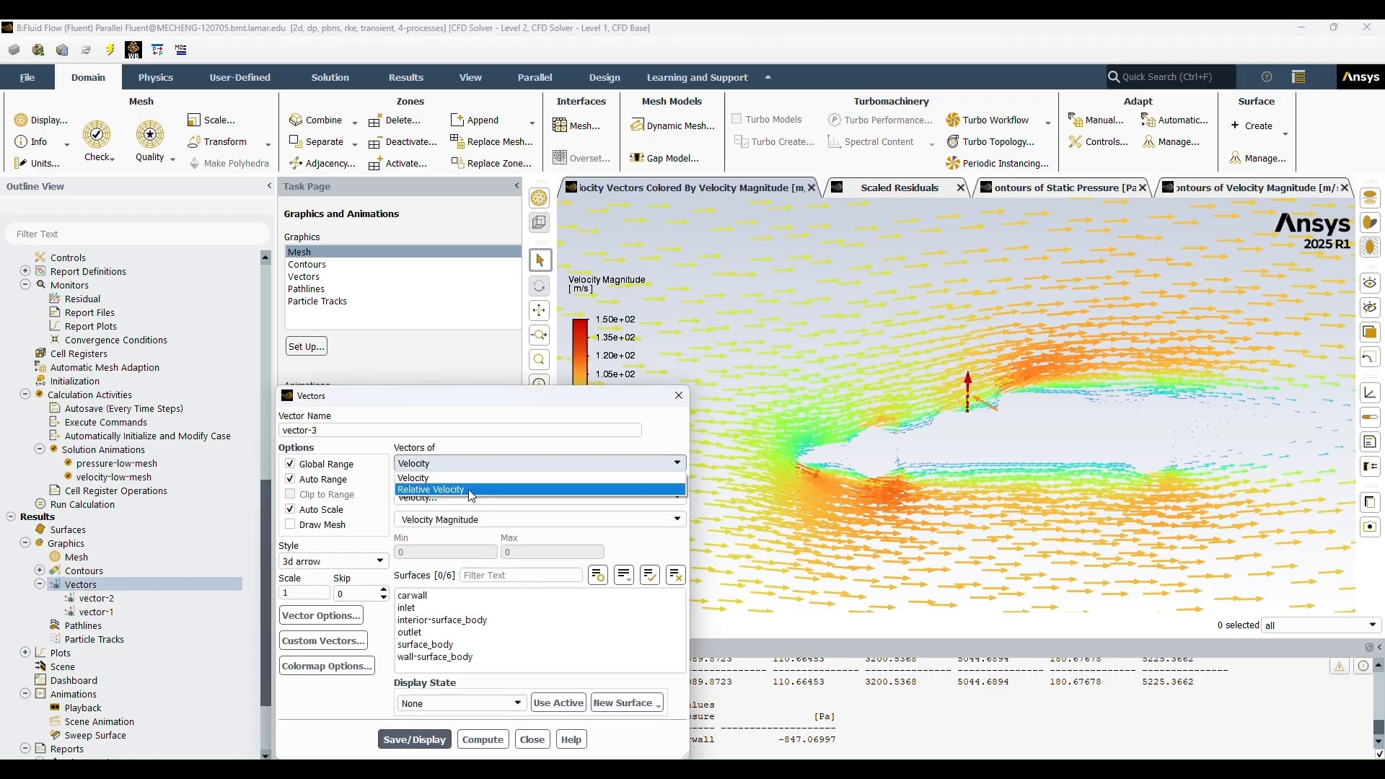
{"action": "left_click", "coordinate": [479, 478]}
{"action": "left_click", "coordinate": [681, 464]}
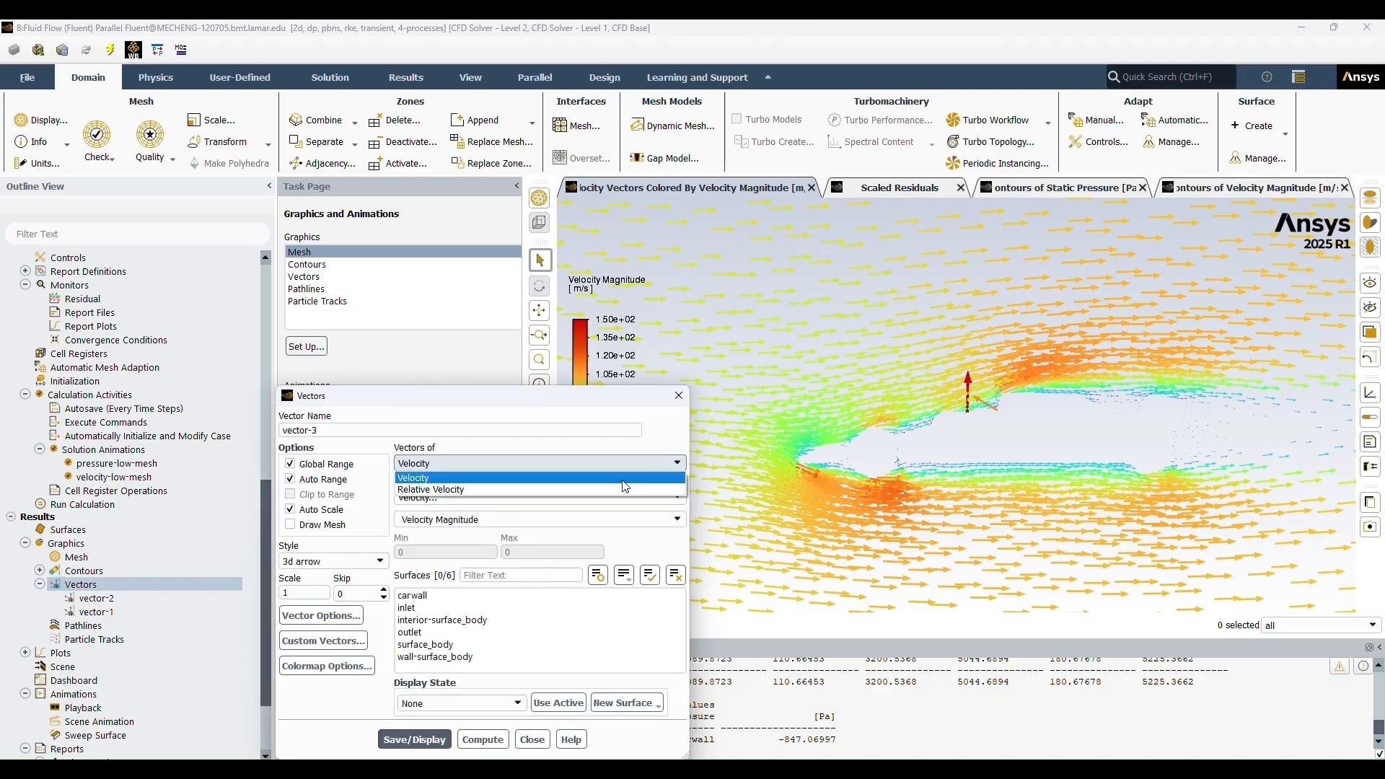
{"action": "left_click", "coordinate": [626, 485]}
{"action": "left_click", "coordinate": [548, 497]}
{"action": "left_click", "coordinate": [502, 511]}
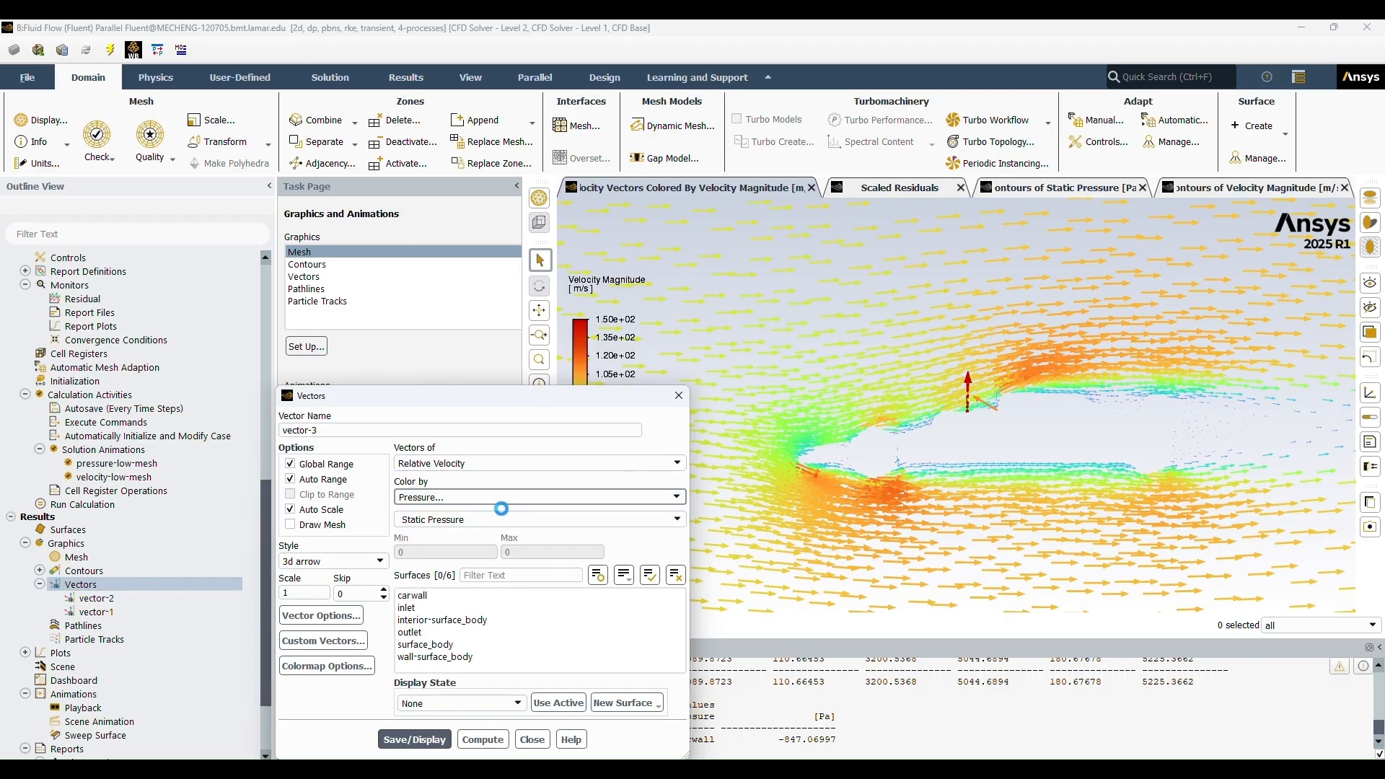
{"action": "left_click", "coordinate": [414, 739]}
{"action": "scroll", "coordinate": [815, 436], "scroll_direction": "up", "scroll_amount": 4}
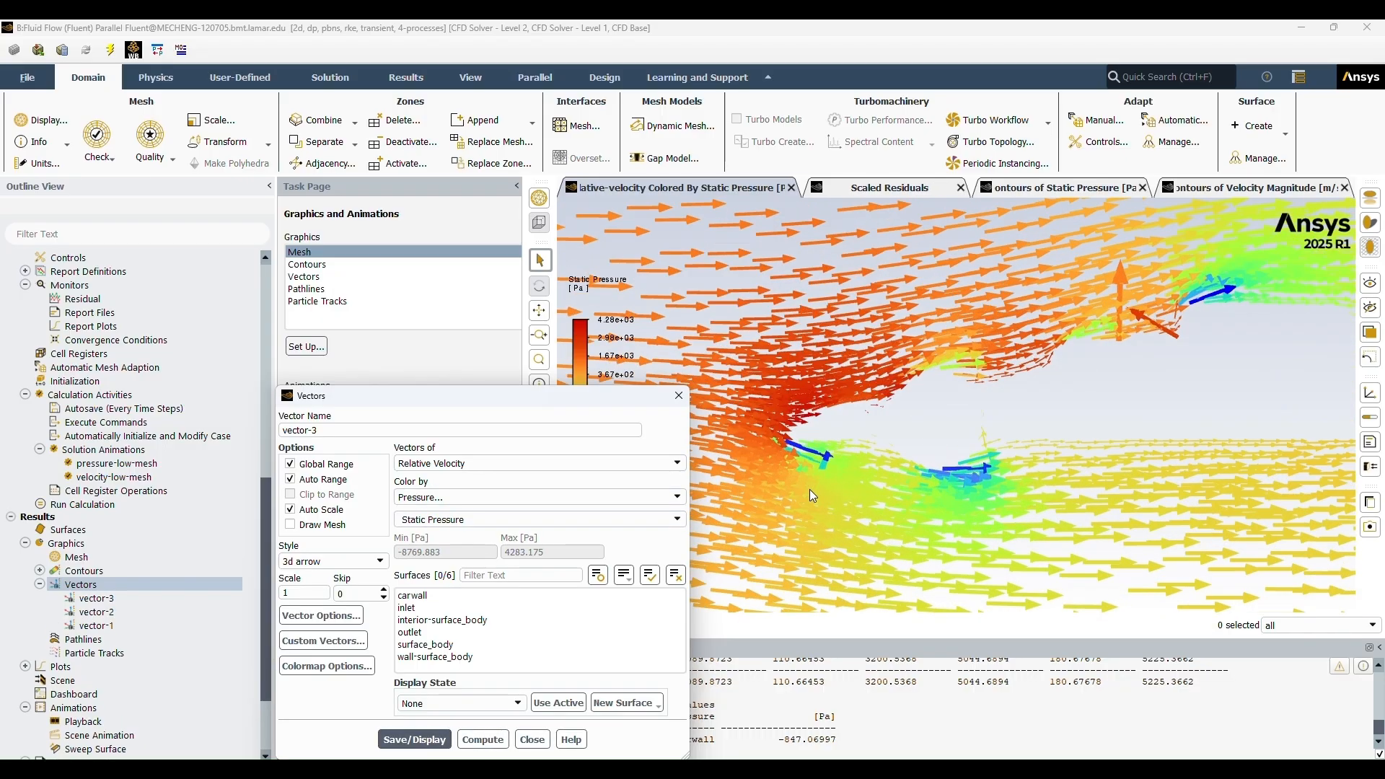
{"action": "scroll", "coordinate": [815, 432], "scroll_direction": "up", "scroll_amount": 2}
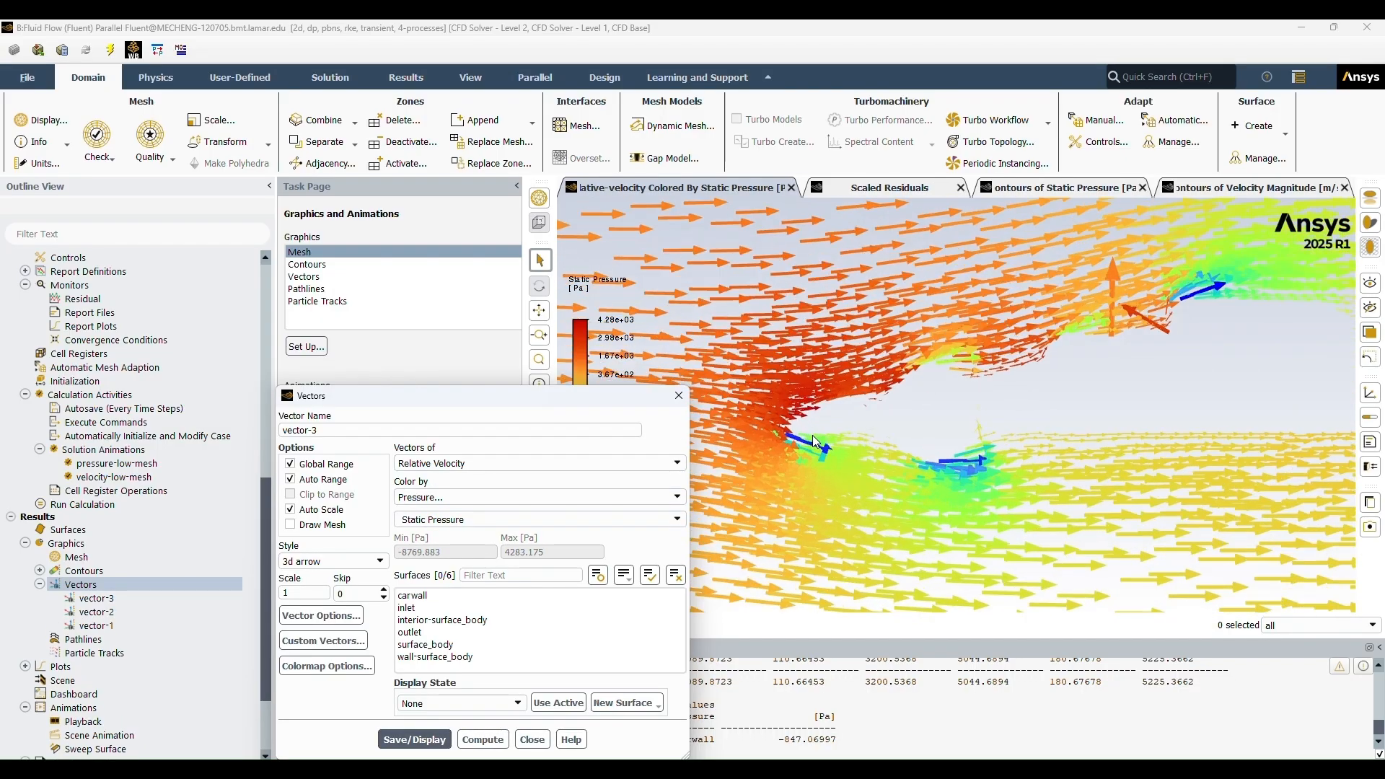
Change the pressure-coloured plot's vectors to Velocity, redisplay it around the whole car, and close the vector settings
{"action": "left_click", "coordinate": [678, 463]}
{"action": "left_click", "coordinate": [505, 474]}
{"action": "left_click", "coordinate": [414, 740]}
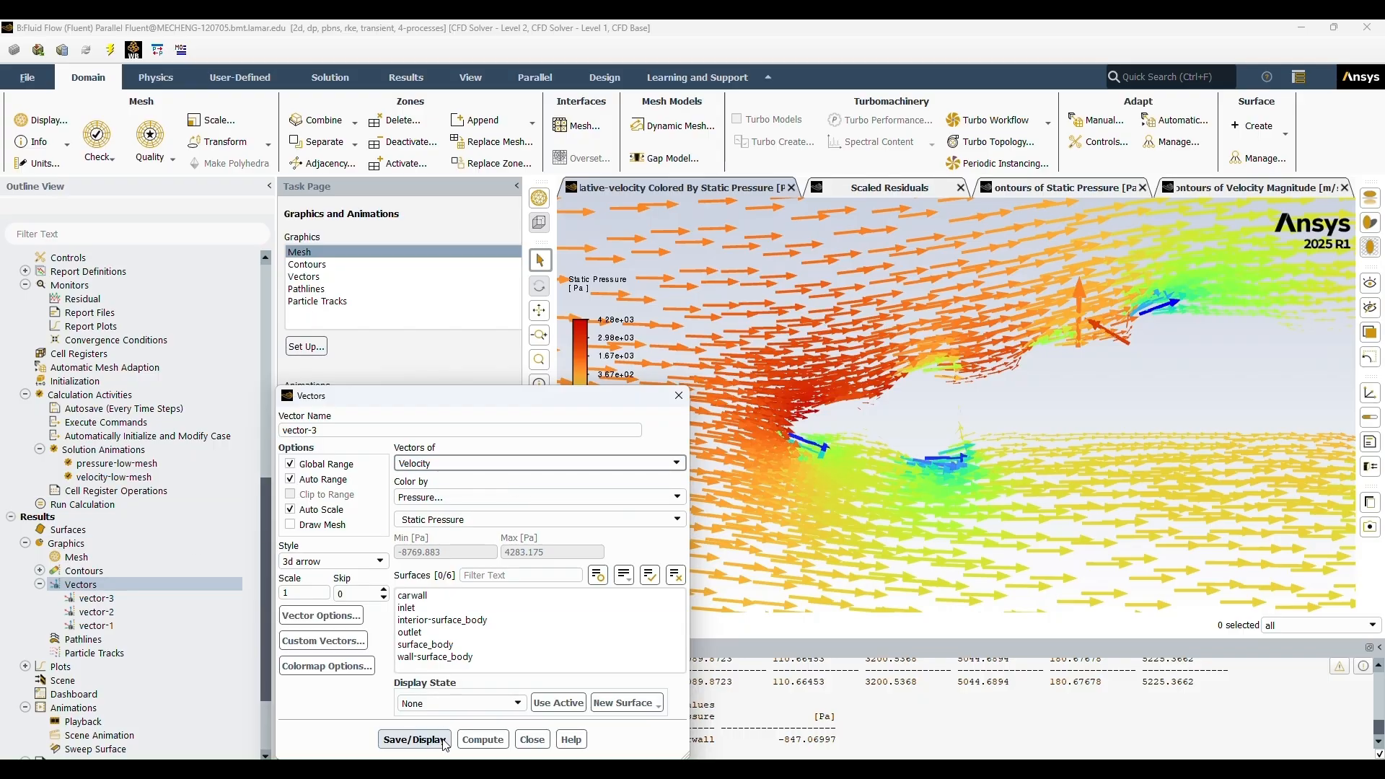
{"action": "scroll", "coordinate": [1015, 454], "scroll_direction": "down", "scroll_amount": 2}
{"action": "scroll", "coordinate": [1030, 453], "scroll_direction": "down", "scroll_amount": 6}
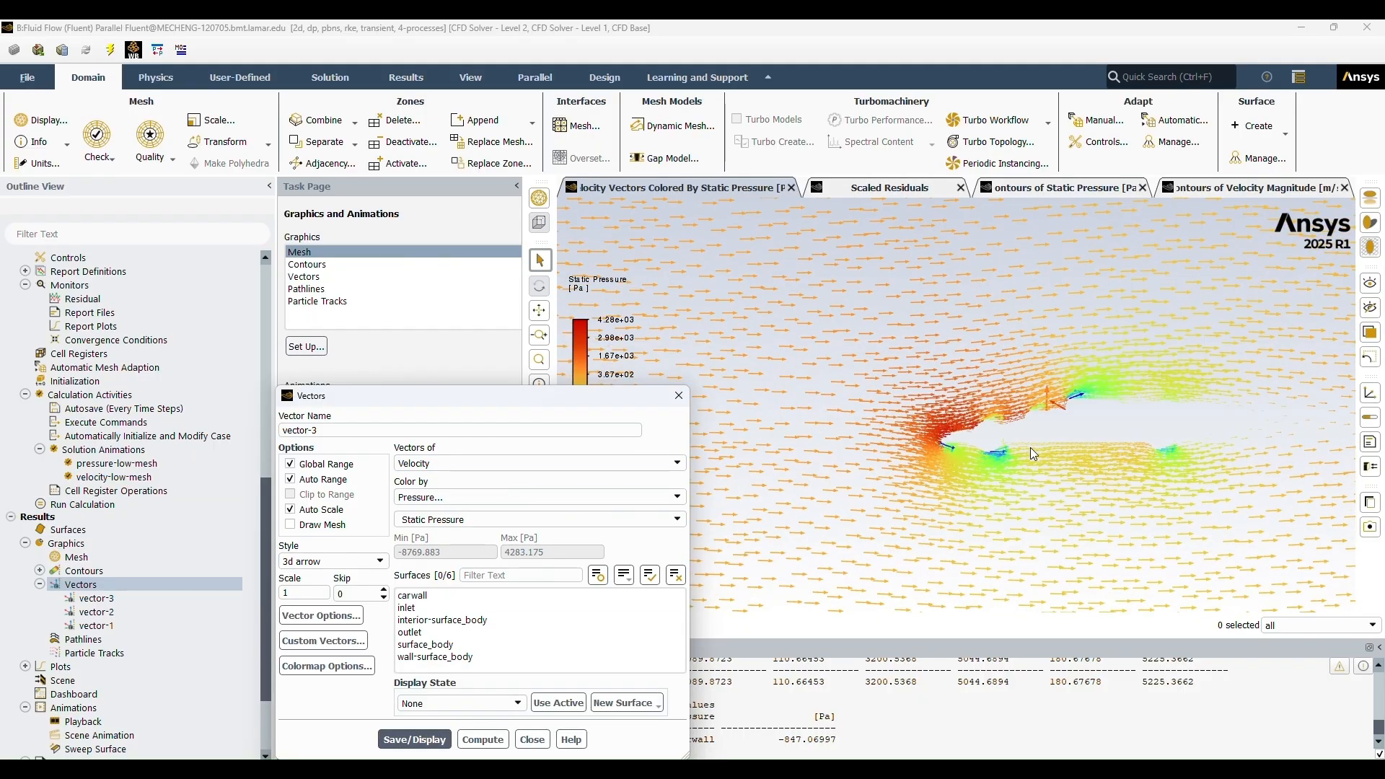
{"action": "left_click", "coordinate": [678, 395]}
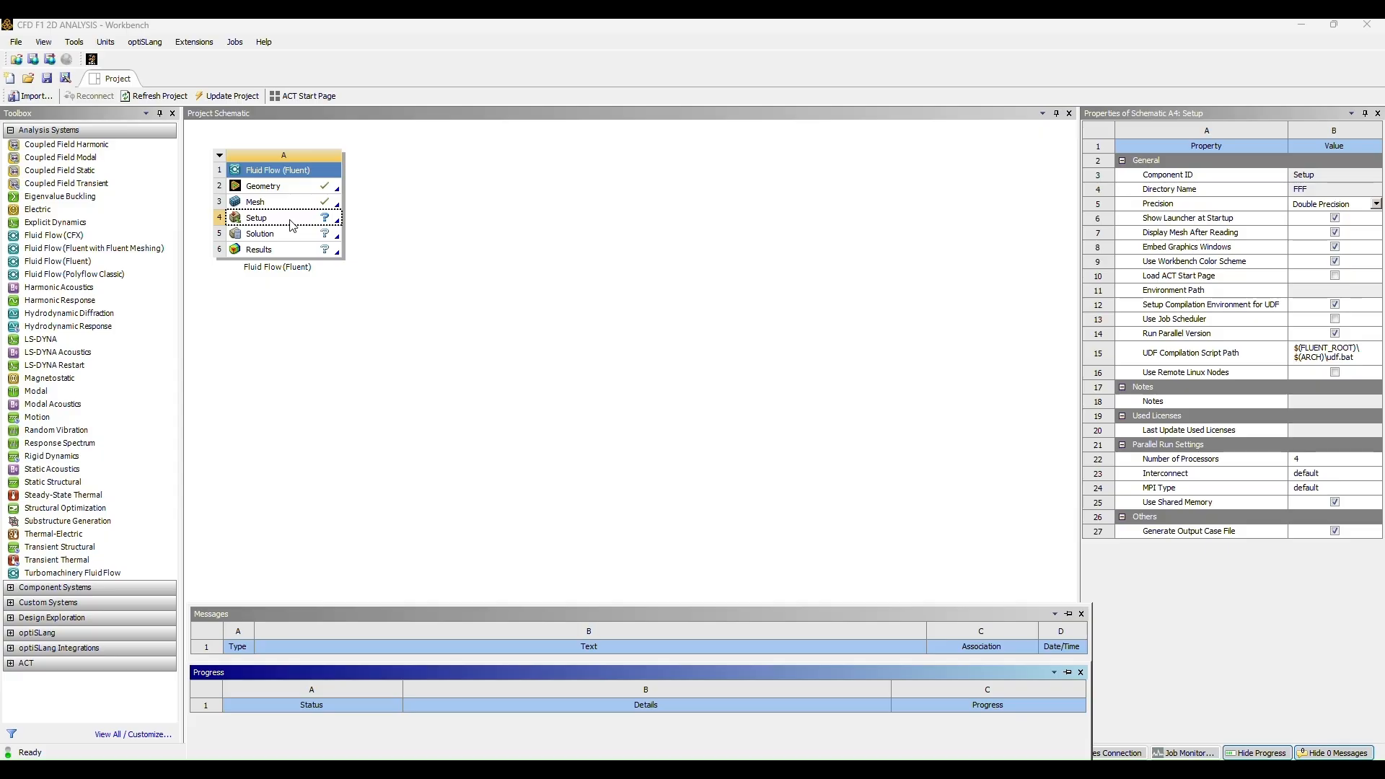
{"action": "double_click", "coordinate": [290, 222]}
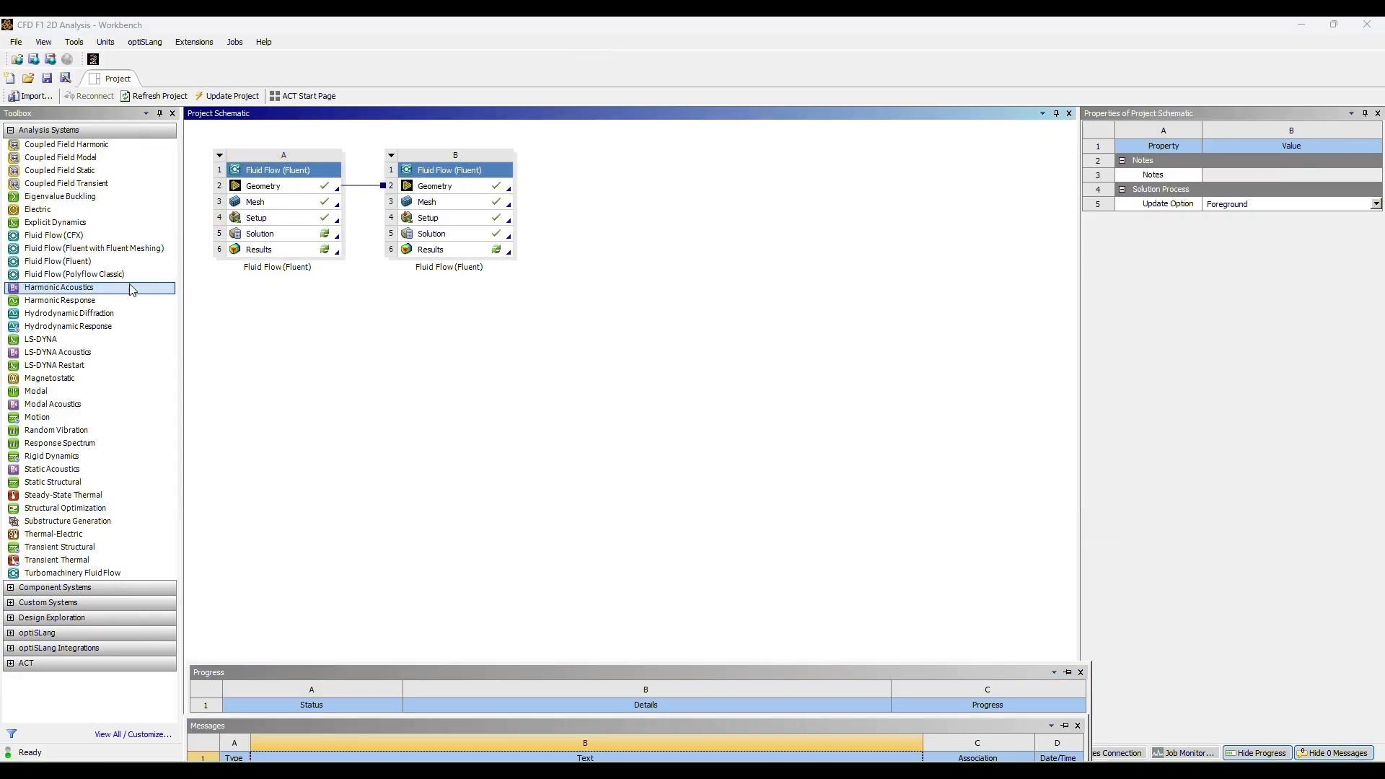
Add a third Fluid Flow (Fluent) system that shares the geometry and mesh of the first system
{"action": "double_click", "coordinate": [72, 261]}
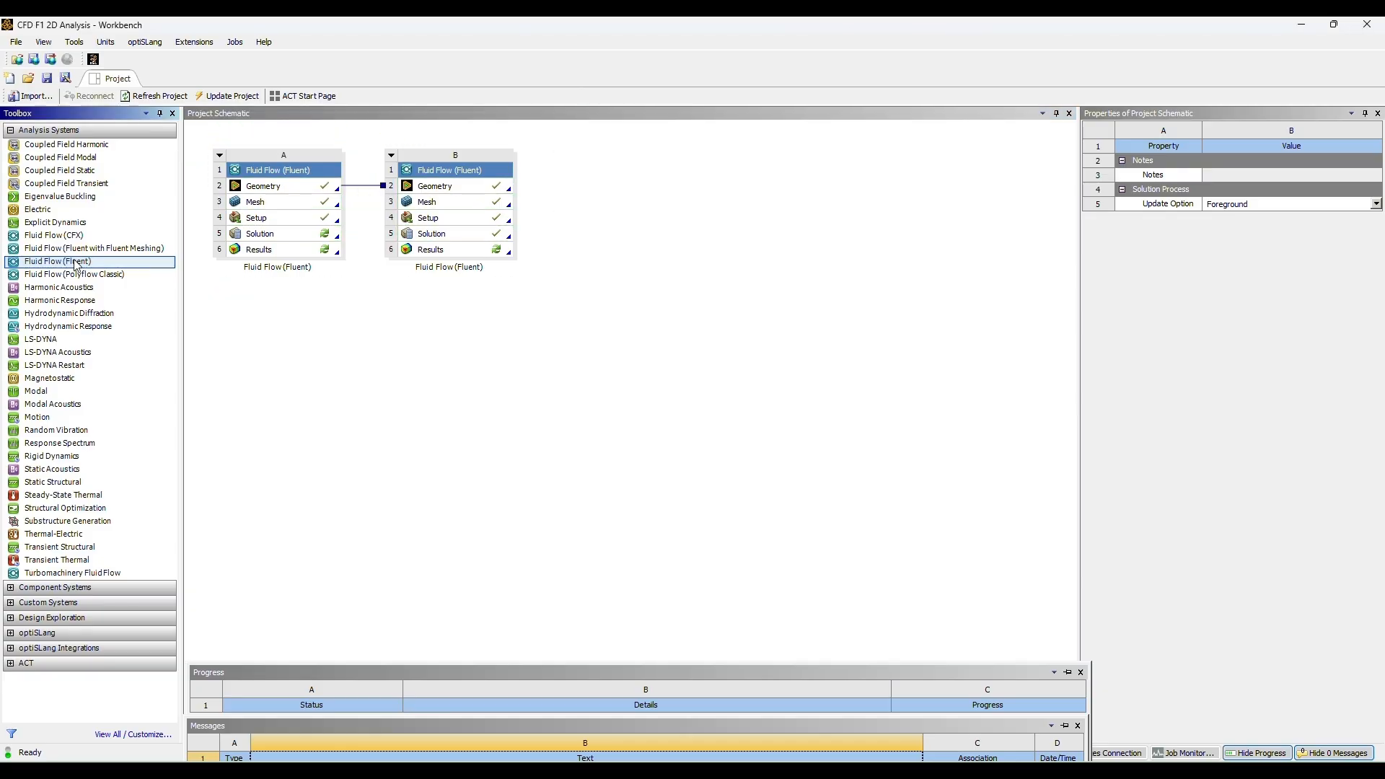
{"action": "left_click_drag", "start_coordinate": [312, 195], "coordinate": [298, 356]}
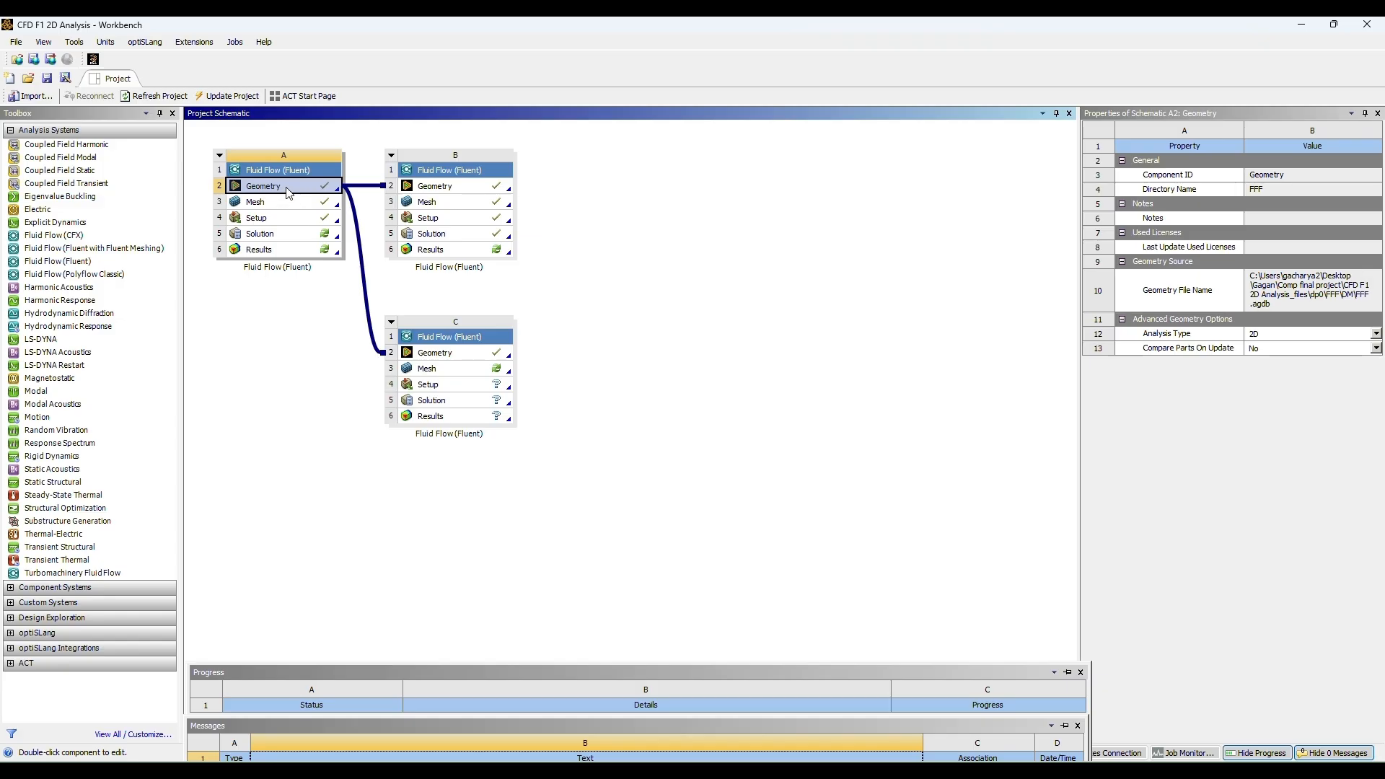
{"action": "left_click_drag", "start_coordinate": [289, 205], "coordinate": [317, 207]}
{"action": "left_click_drag", "start_coordinate": [403, 288], "coordinate": [404, 376]}
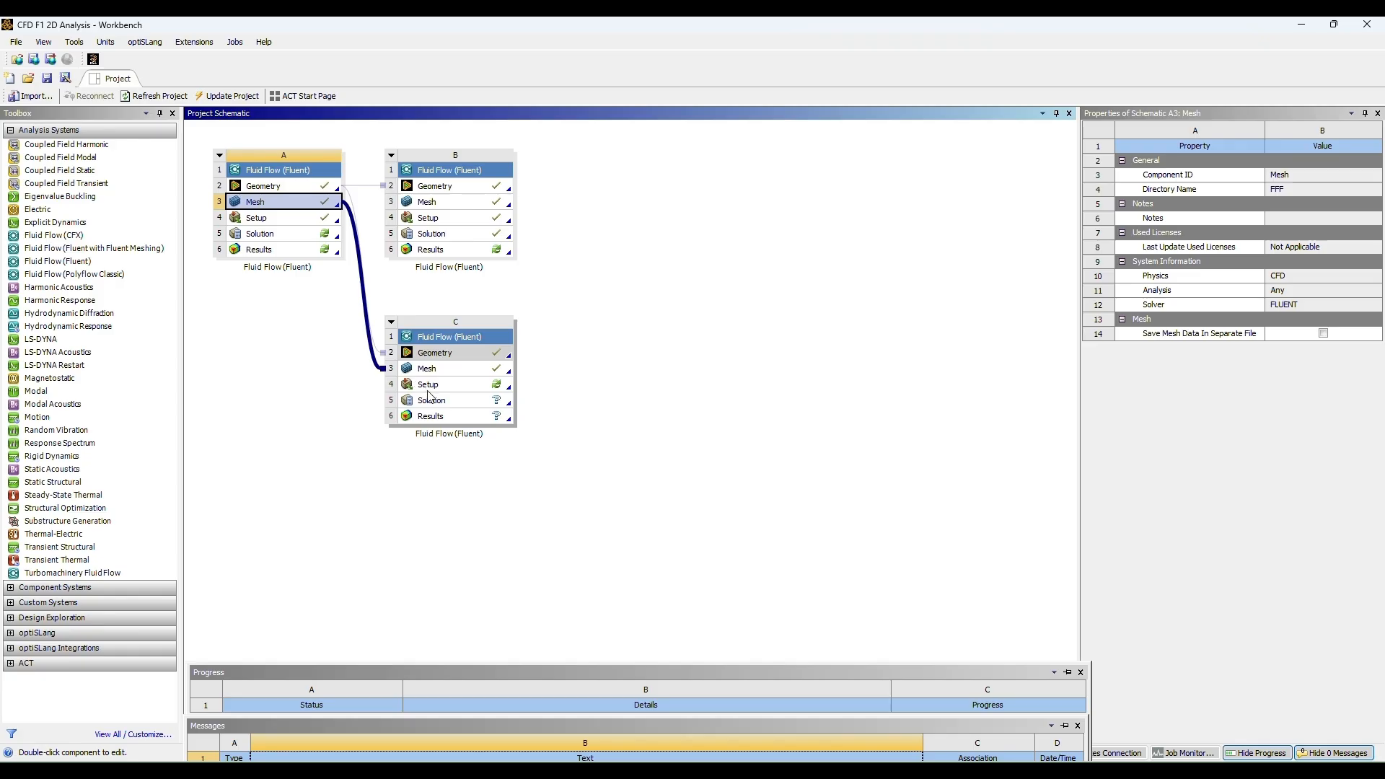
Open the third system's Setup in Fluent with double precision and 4 solver processes
{"action": "double_click", "coordinate": [431, 387]}
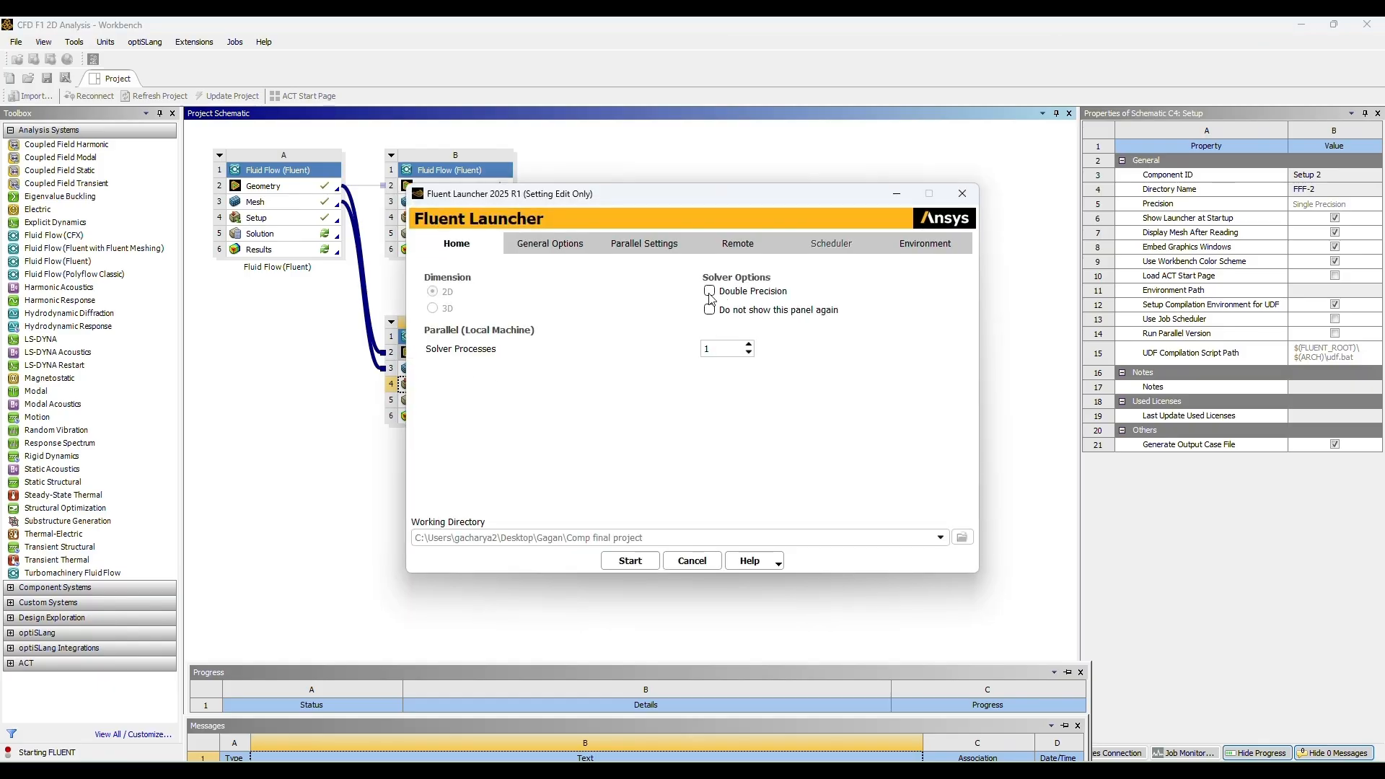
{"action": "left_click", "coordinate": [709, 292]}
{"action": "left_click", "coordinate": [750, 344]}
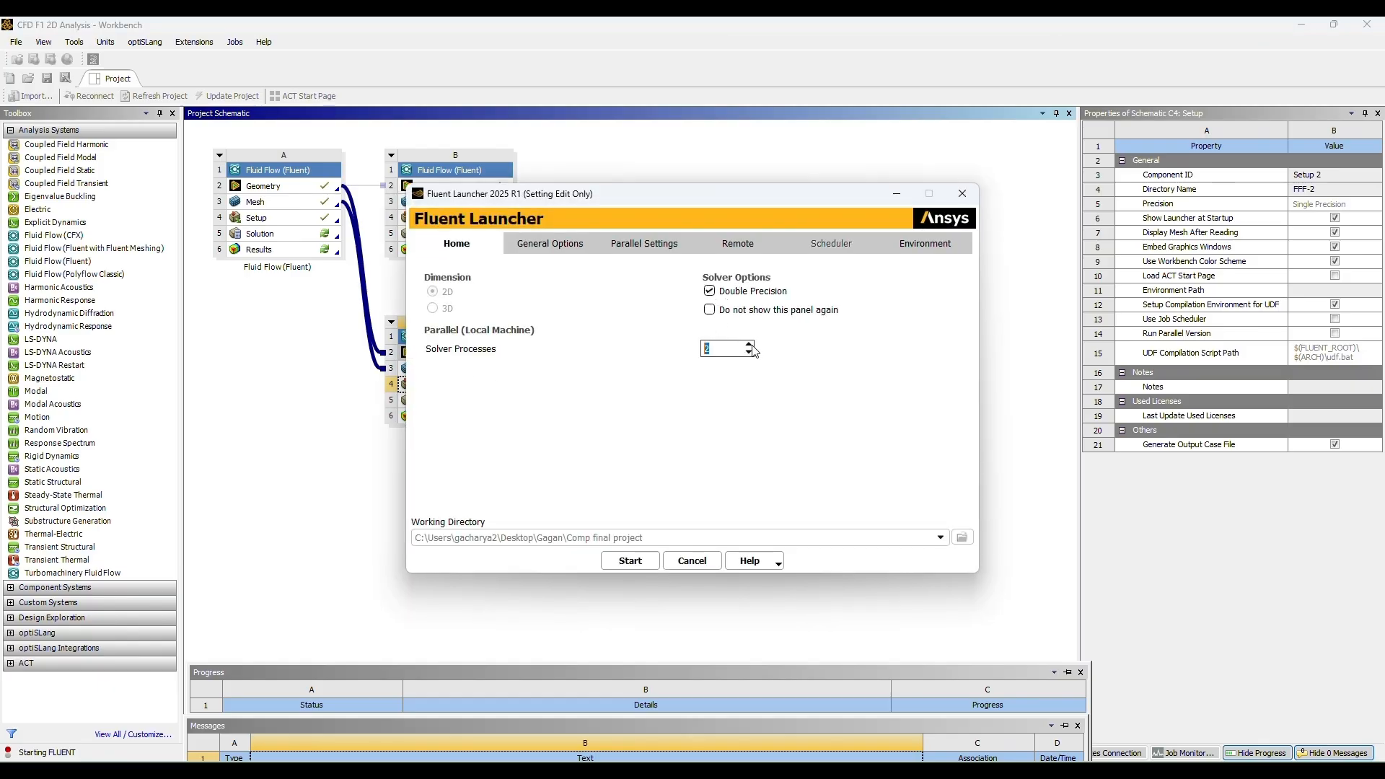
{"action": "left_click", "coordinate": [626, 559]}
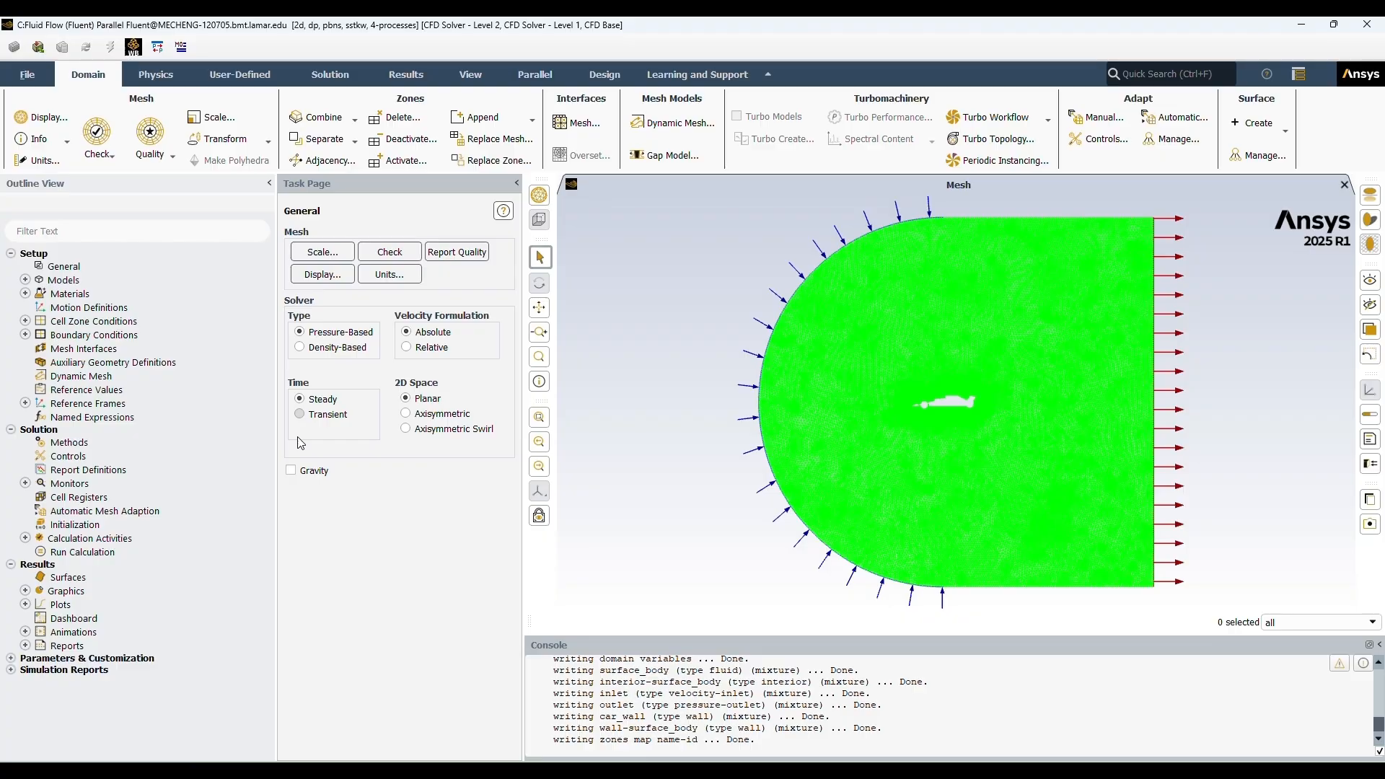
Make the solver transient and switch the viscous model to Realizable k-epsilon
{"action": "left_click", "coordinate": [300, 415]}
{"action": "double_click", "coordinate": [64, 280]}
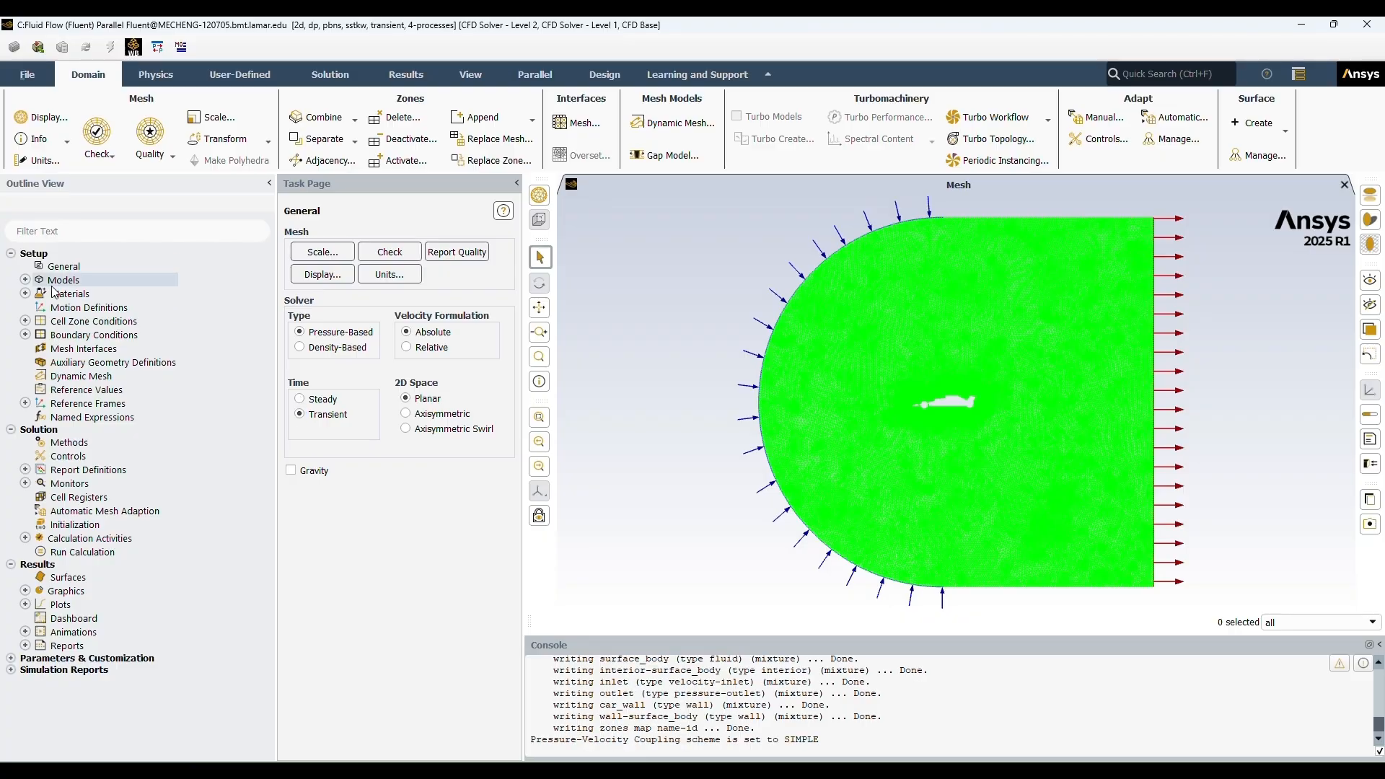
{"action": "double_click", "coordinate": [96, 322]}
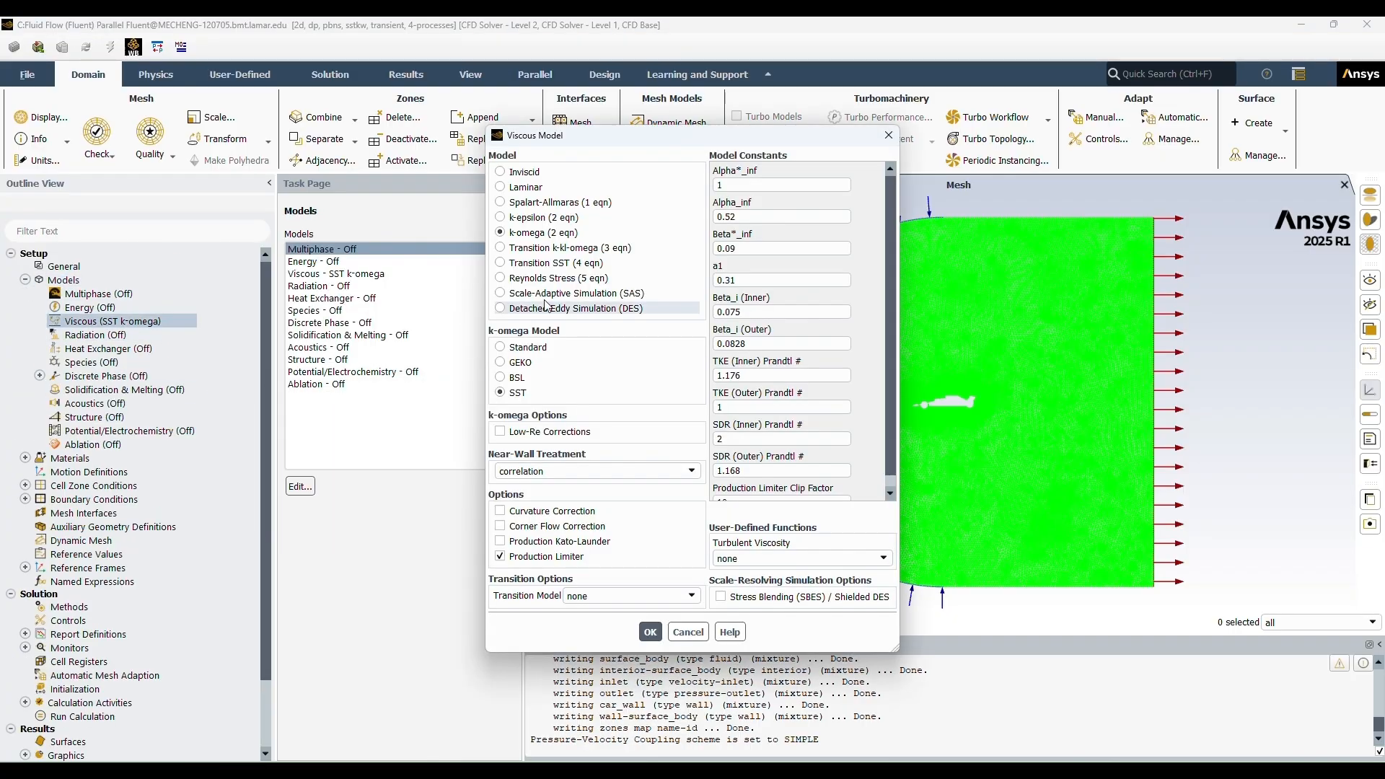
{"action": "left_click", "coordinate": [530, 217]}
{"action": "left_click", "coordinate": [520, 377]}
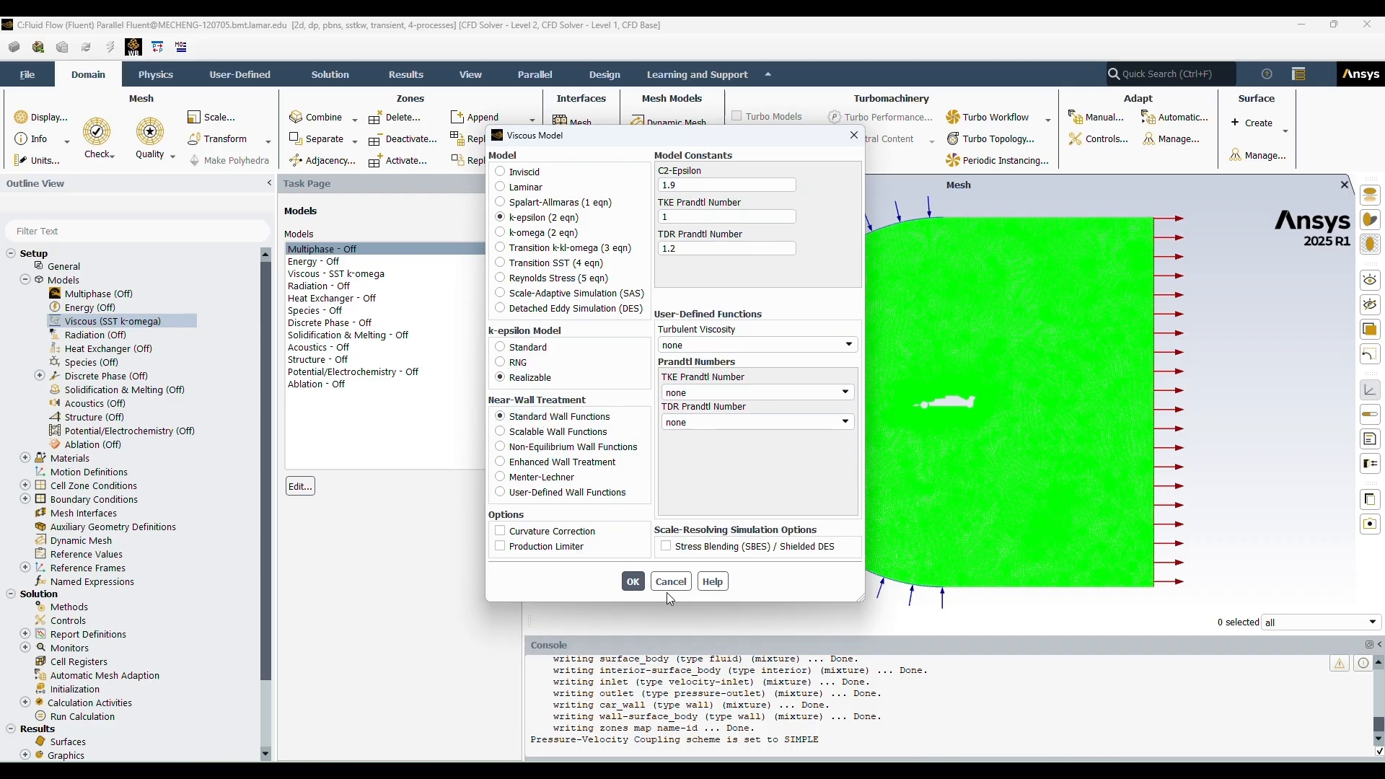
{"action": "left_click", "coordinate": [633, 595]}
Open the air fluid material and apply it with its default constant density and viscosity
{"action": "double_click", "coordinate": [75, 459]}
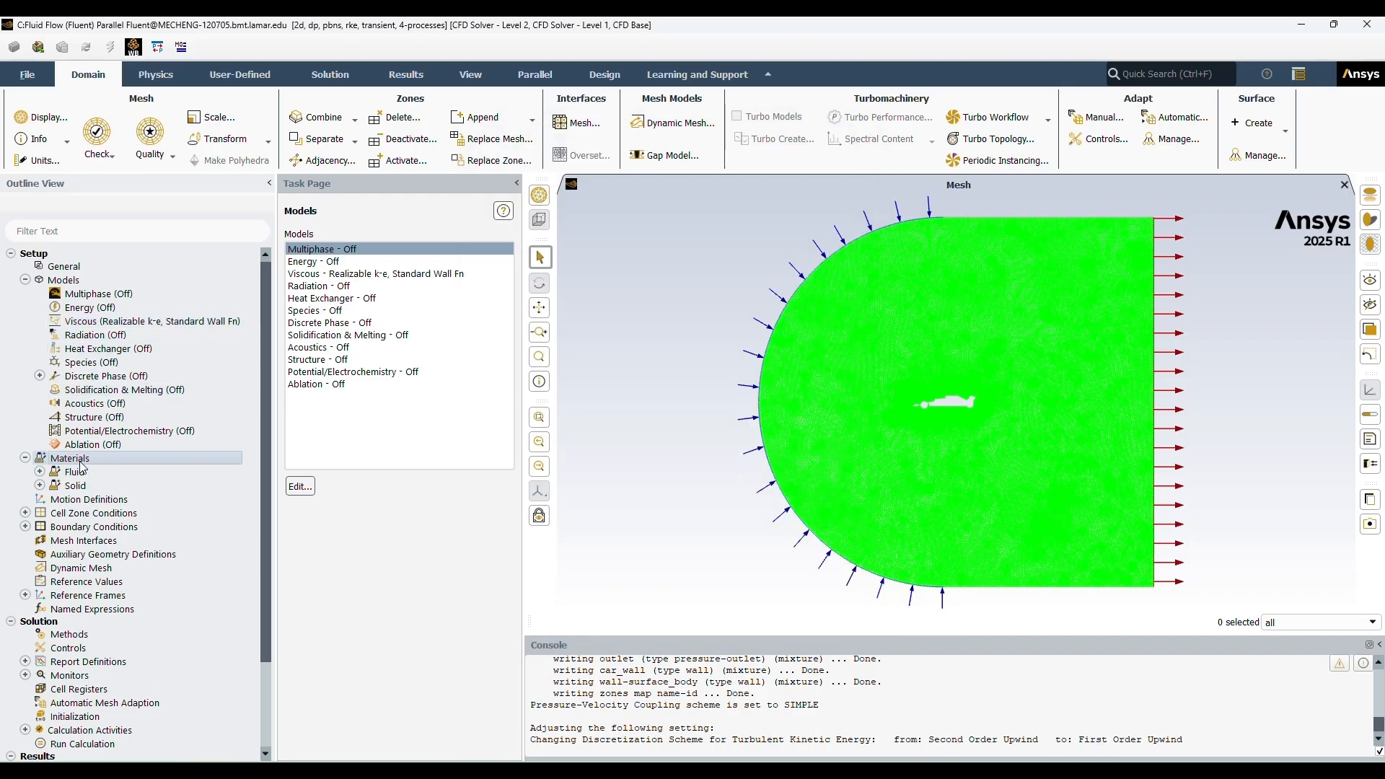
{"action": "double_click", "coordinate": [78, 473]}
{"action": "double_click", "coordinate": [85, 489]}
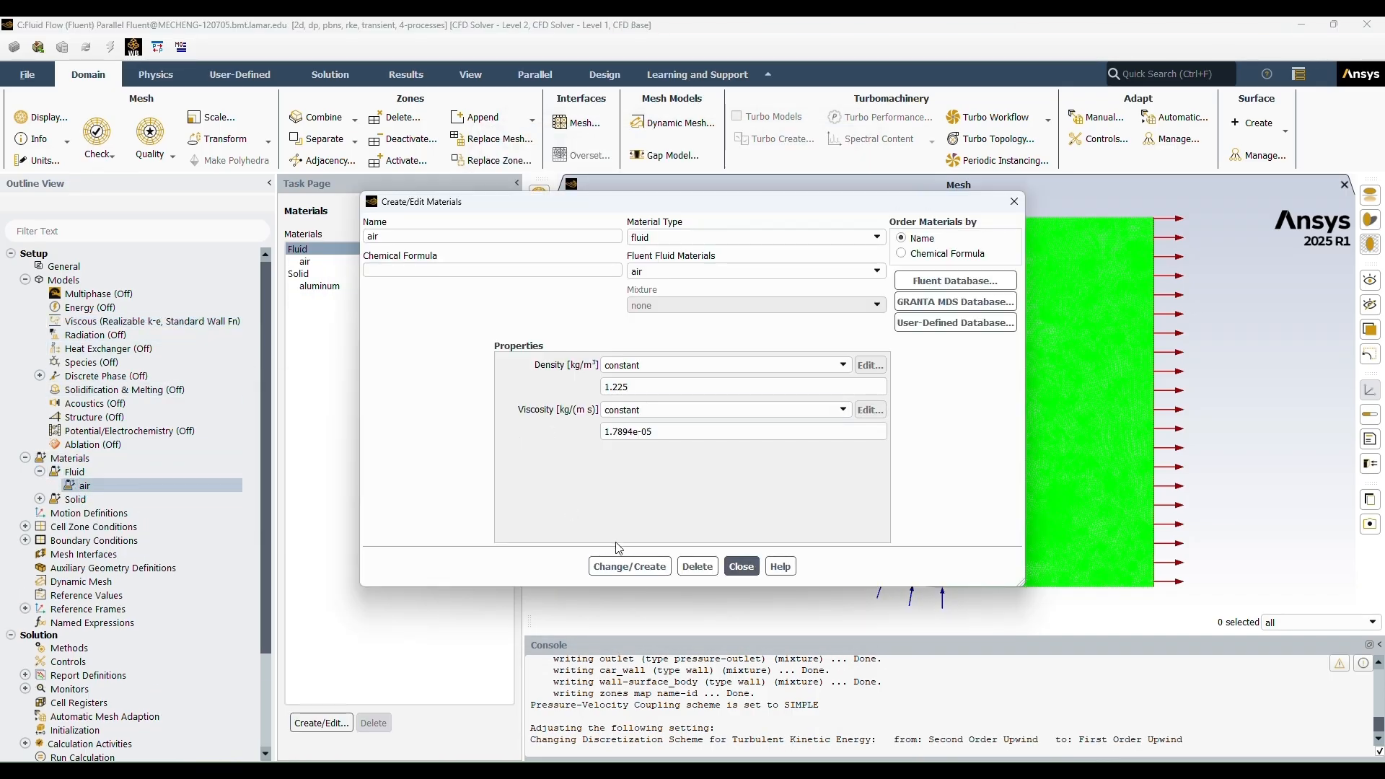
{"action": "left_click", "coordinate": [662, 566]}
{"action": "left_click", "coordinate": [740, 566]}
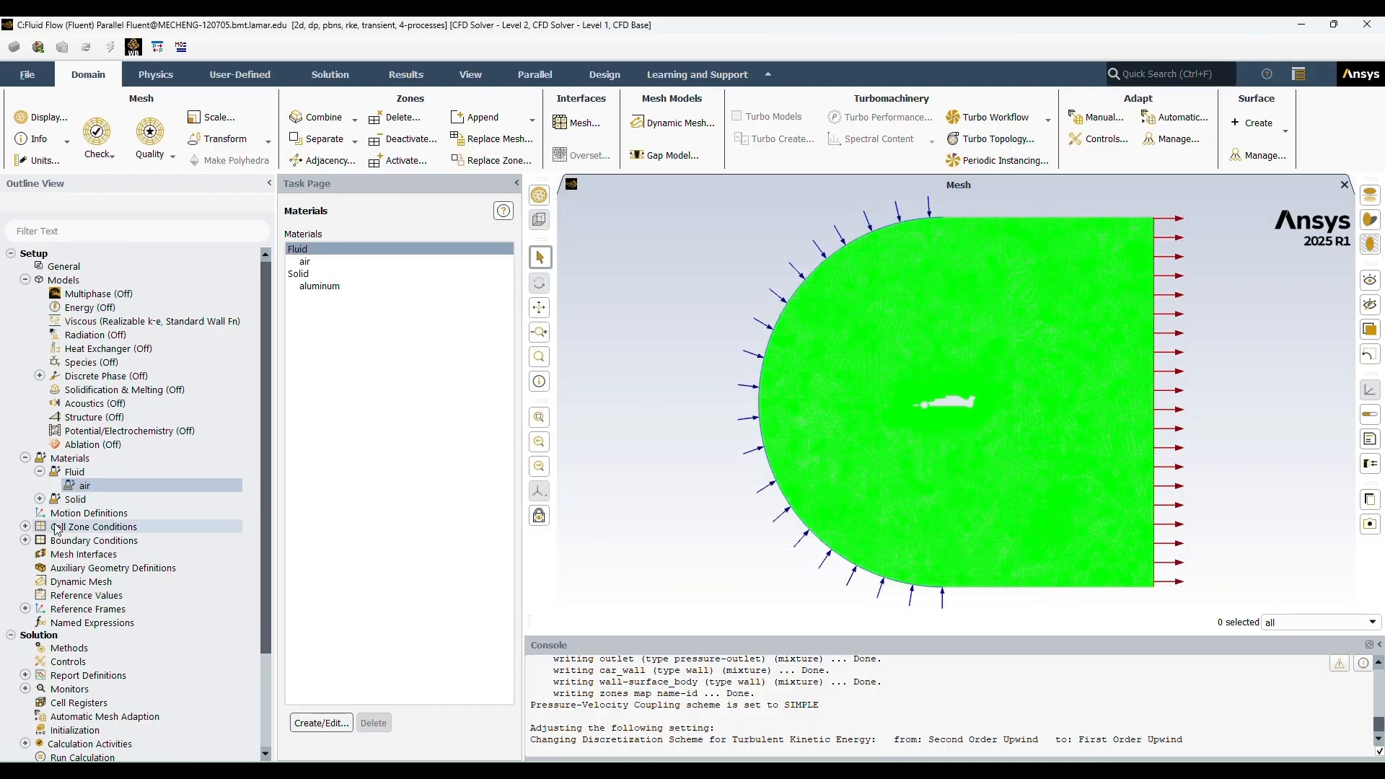
Specify the inlet velocity by Magnitude and Direction at 60 m/s, with turbulence given by Intensity and Length Scale
{"action": "double_click", "coordinate": [54, 541]}
{"action": "double_click", "coordinate": [59, 556]}
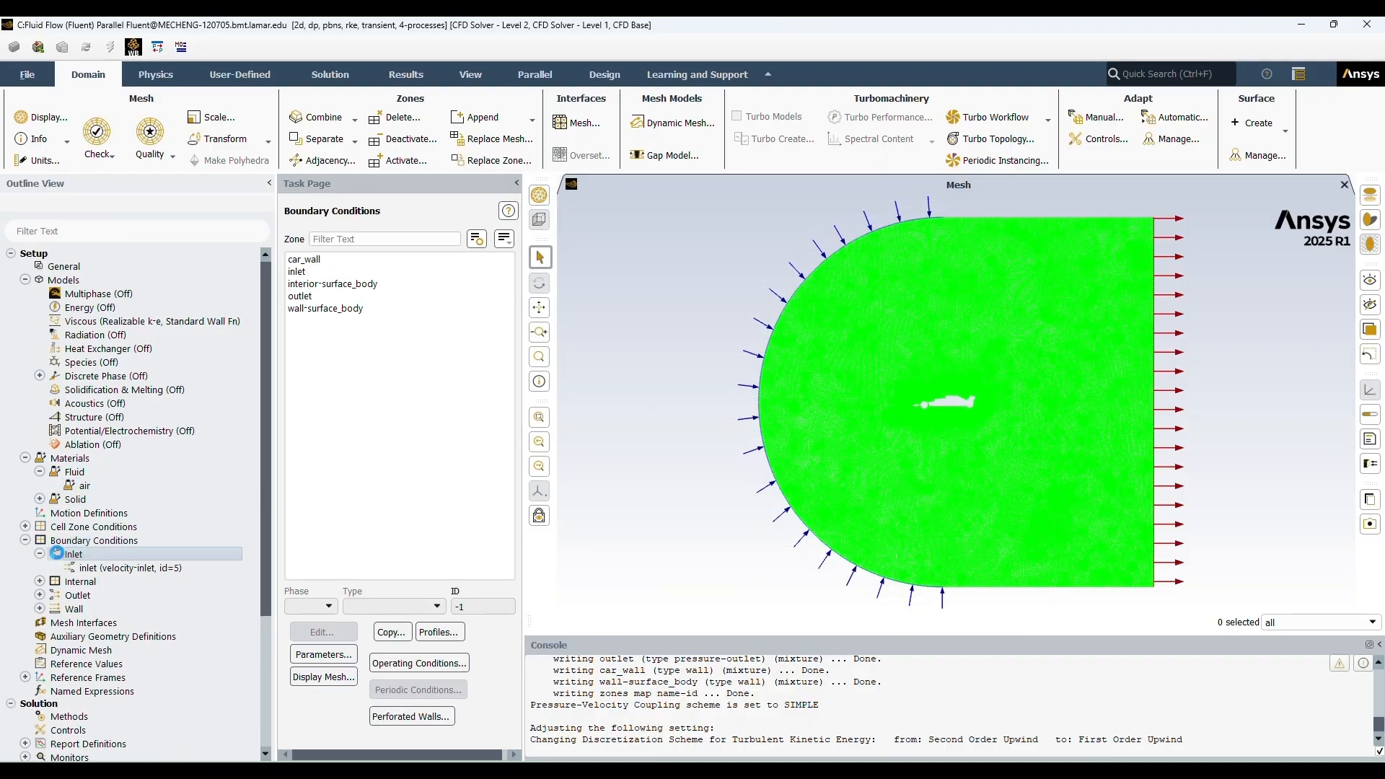
{"action": "left_click", "coordinate": [585, 476]}
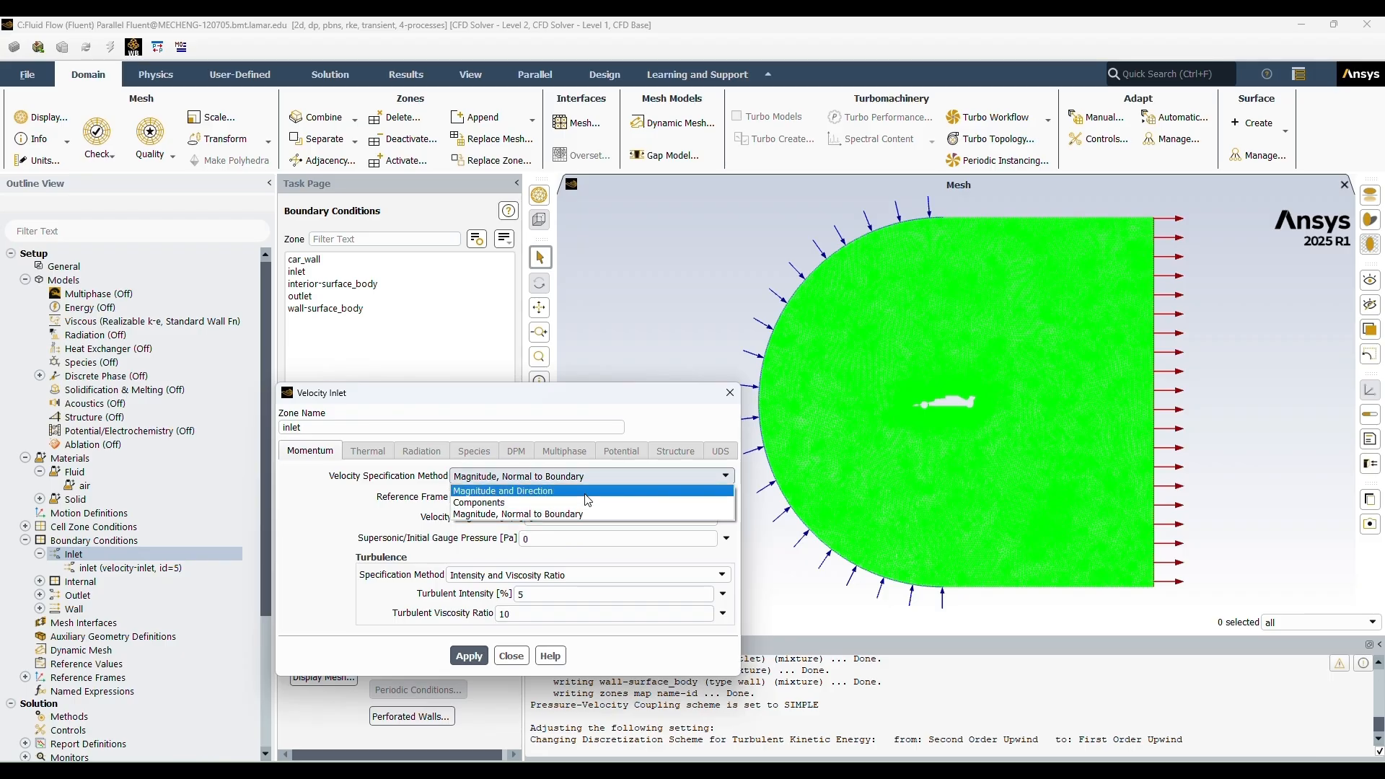
{"action": "left_click", "coordinate": [585, 492]}
{"action": "double_click", "coordinate": [581, 518]}
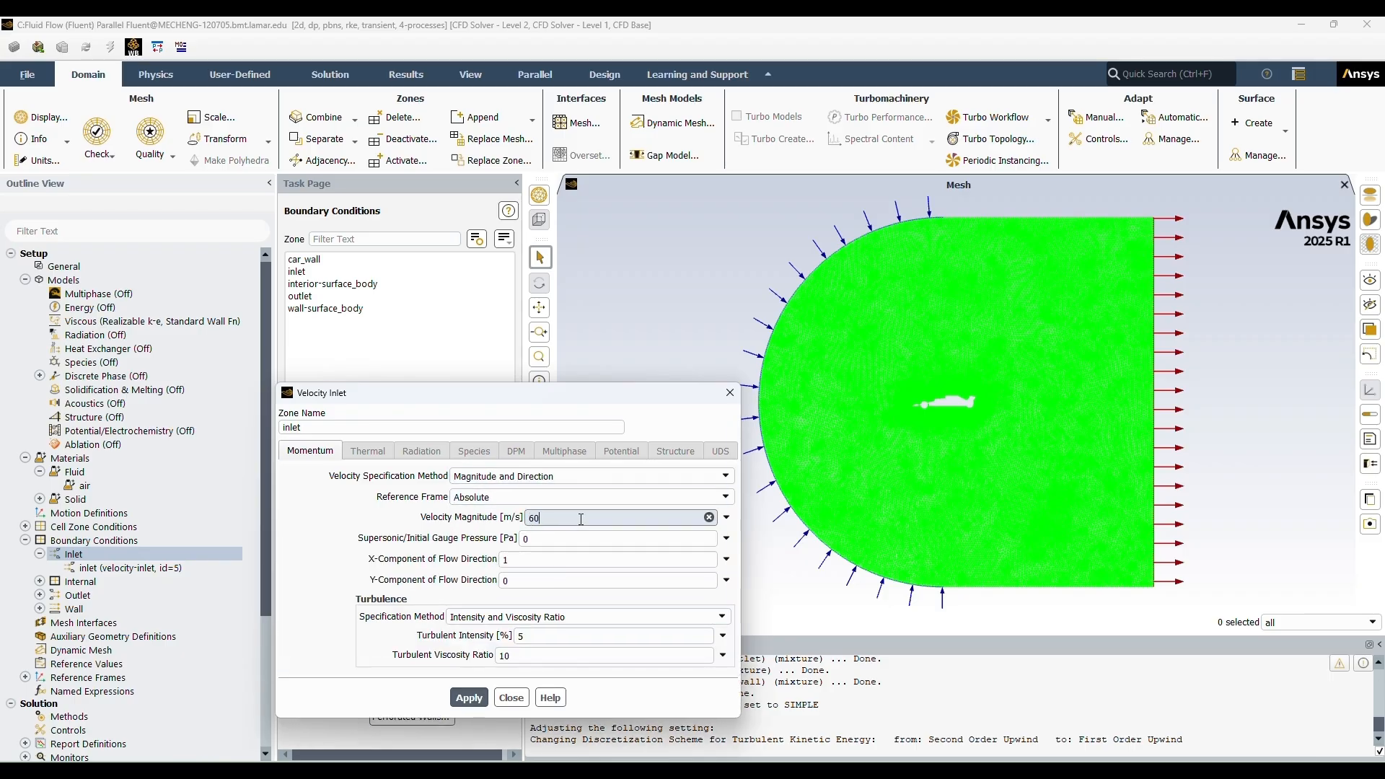
{"action": "type", "text": "60"}
{"action": "left_click", "coordinate": [573, 617]}
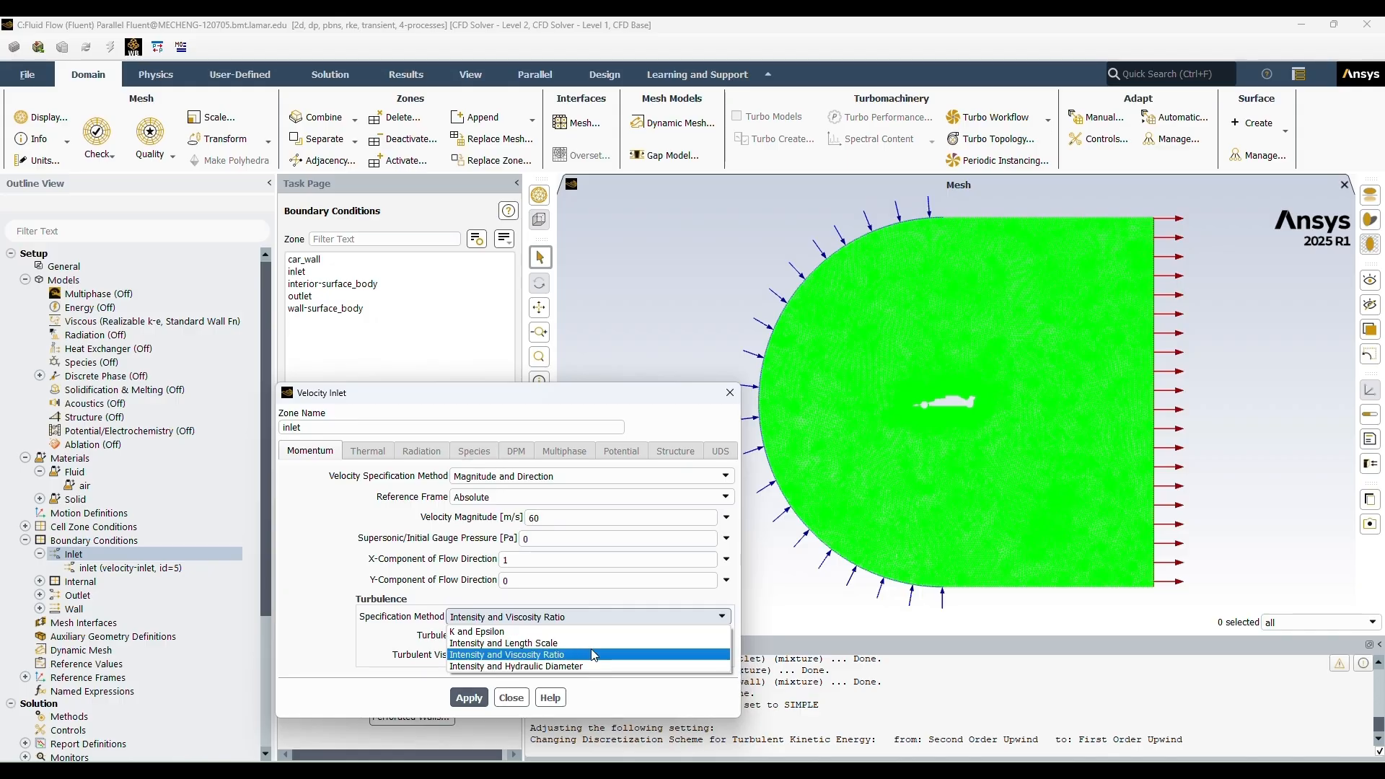
{"action": "left_click", "coordinate": [596, 644]}
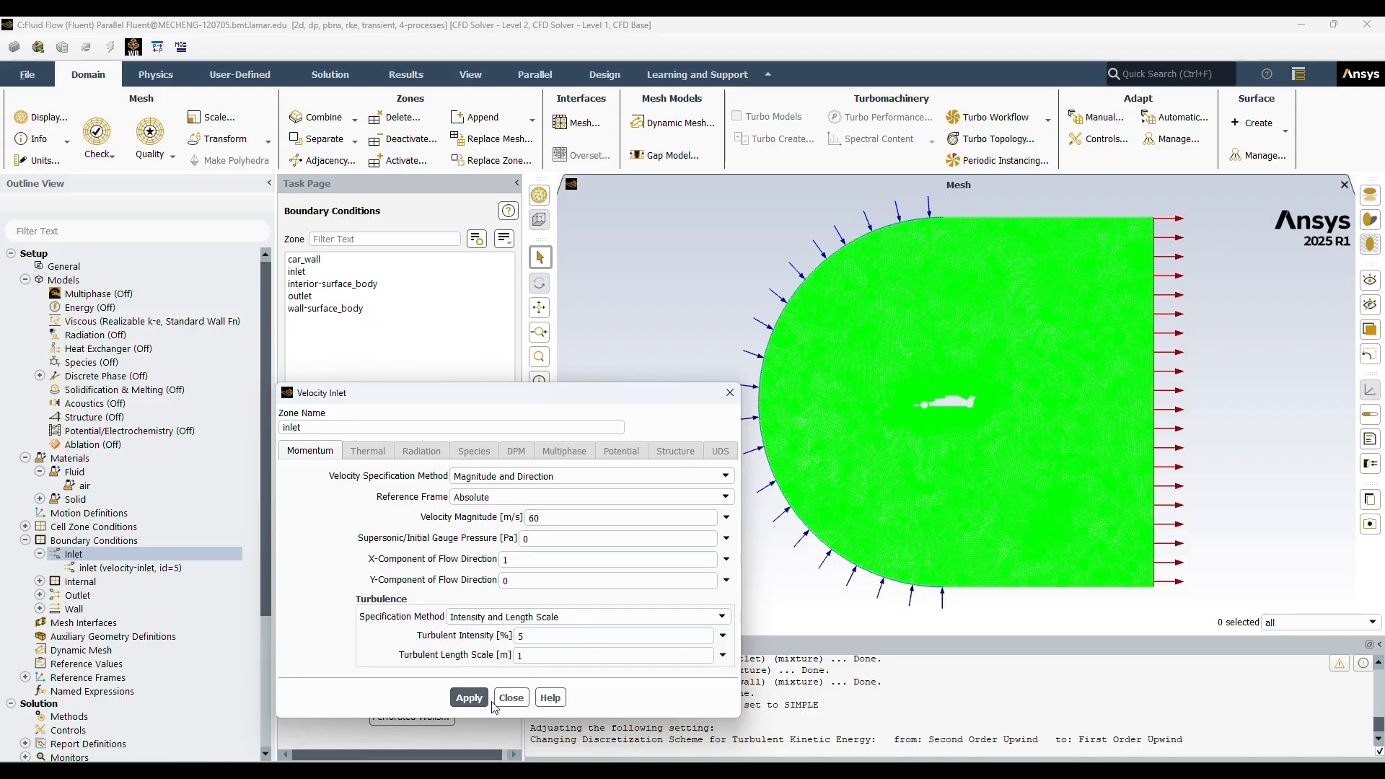
{"action": "left_click", "coordinate": [510, 698]}
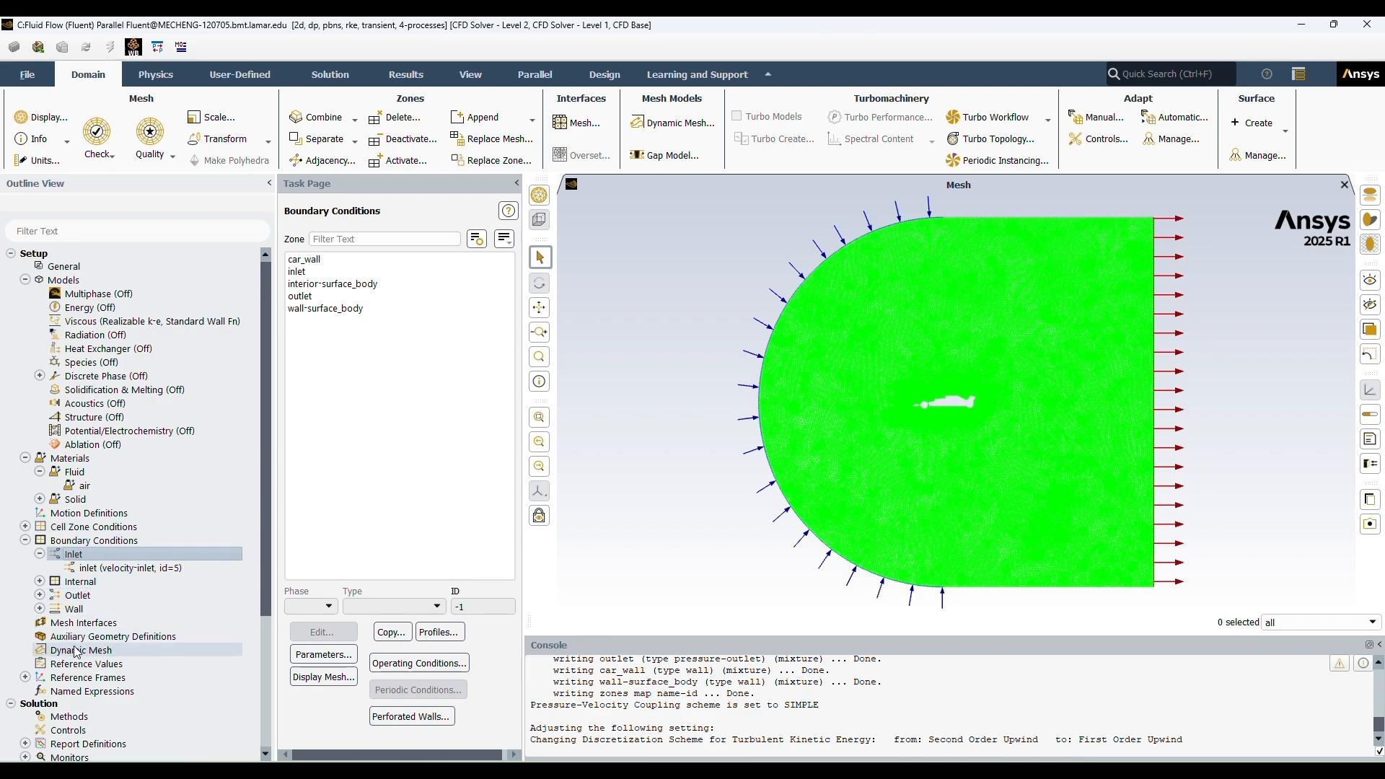
Set turbulent kinetic energy and dissipation rate to Second Order Upwind and the transient formulation to Second Order Implicit
{"action": "scroll", "coordinate": [76, 664], "scroll_direction": "down", "scroll_amount": 2}
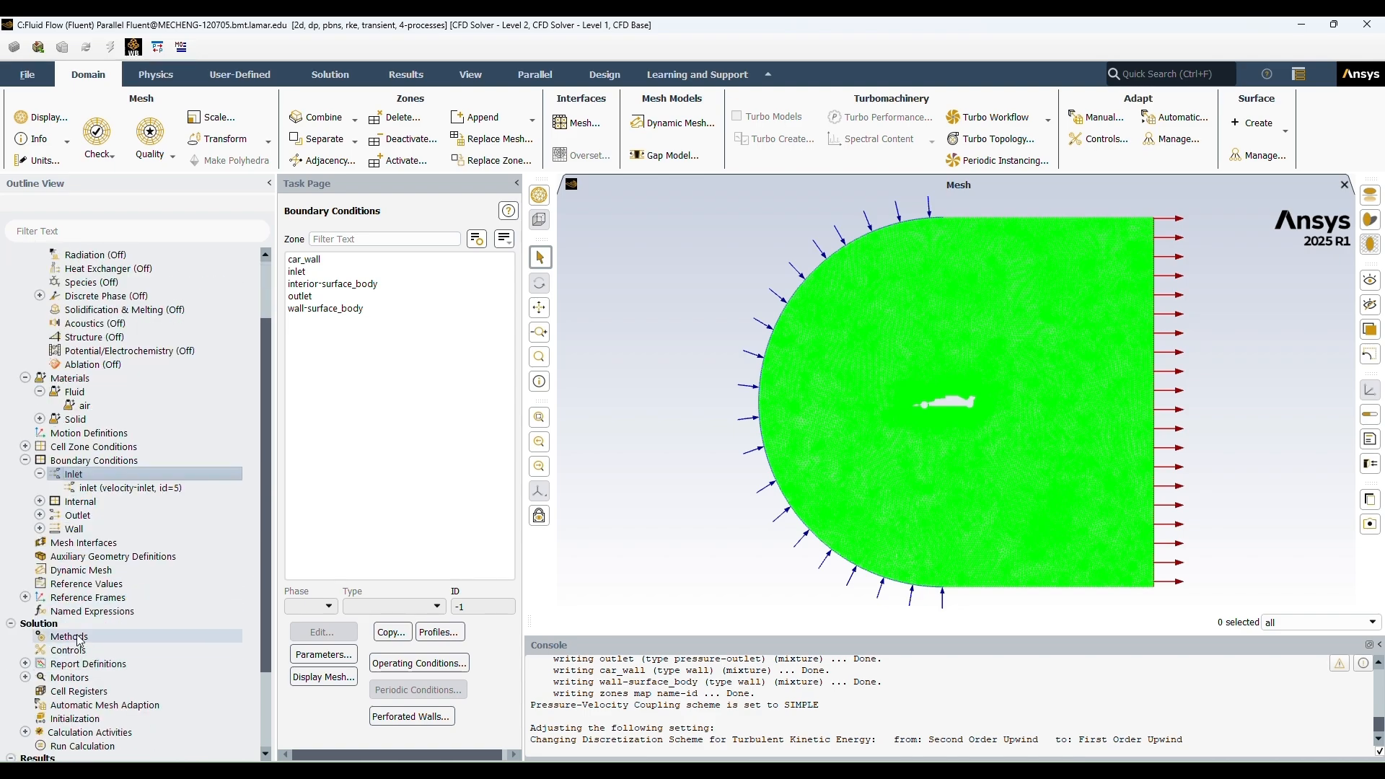
{"action": "left_click", "coordinate": [72, 636]}
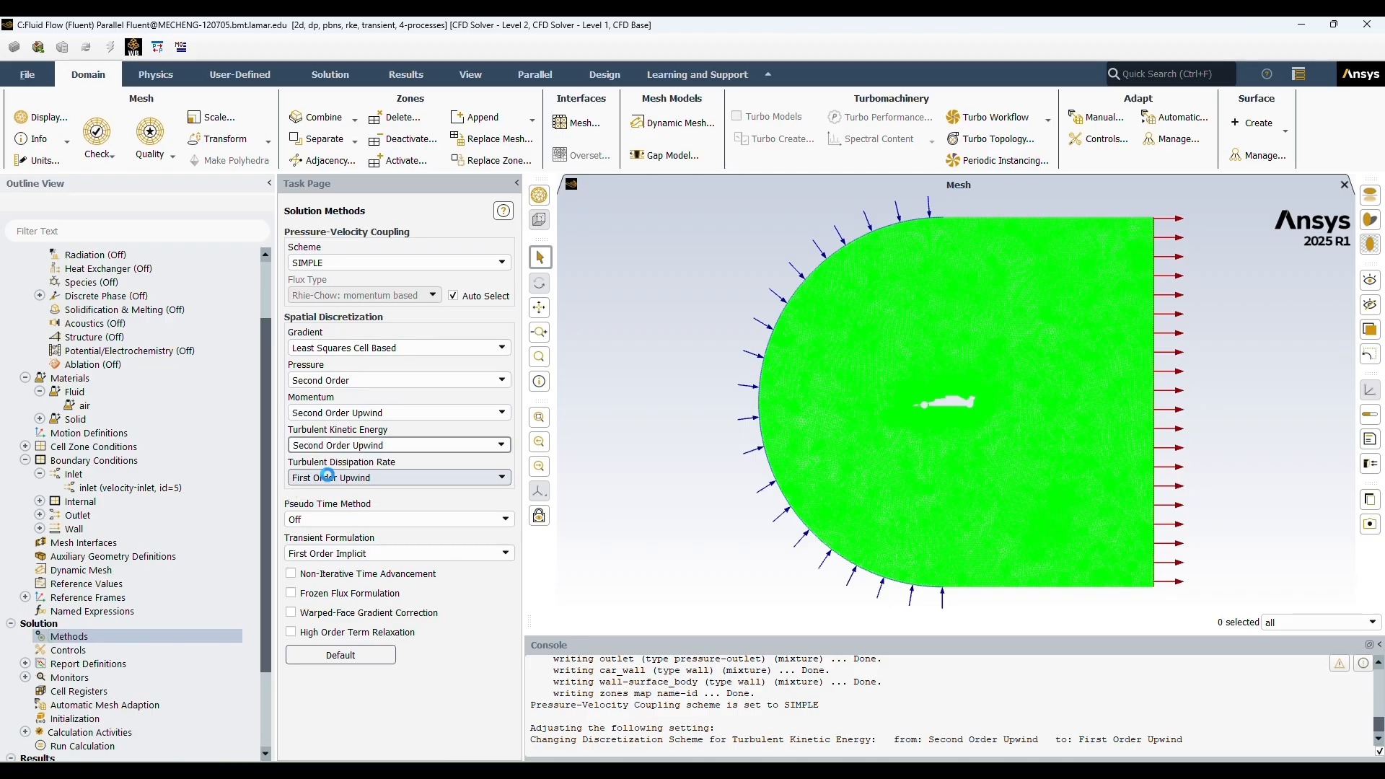
{"action": "left_click", "coordinate": [326, 478]}
{"action": "left_click", "coordinate": [321, 501]}
{"action": "left_click", "coordinate": [325, 553]}
{"action": "left_click", "coordinate": [323, 579]}
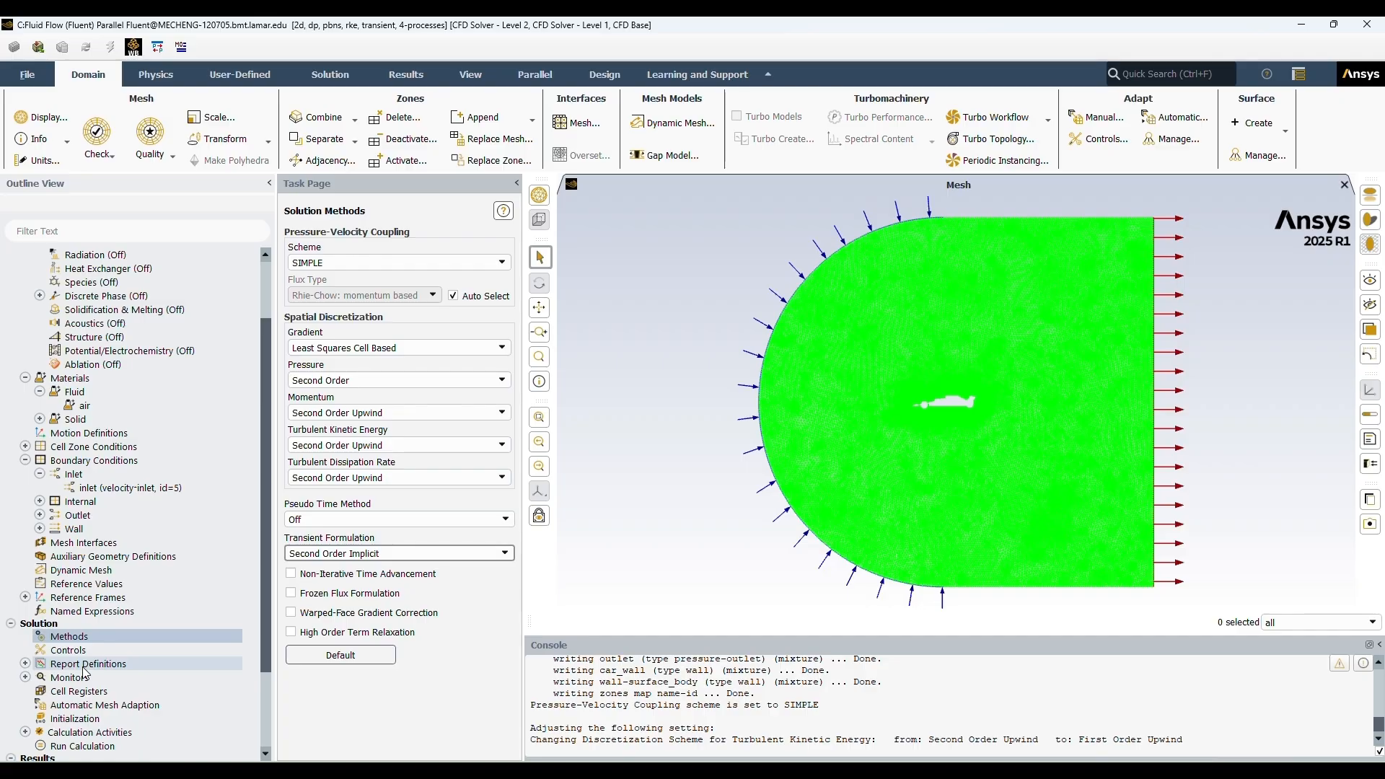
Set the residual convergence criteria for continuity, x-velocity, y-velocity, k and epsilon to 0.000001
{"action": "left_click", "coordinate": [24, 677]}
{"action": "double_click", "coordinate": [81, 691]}
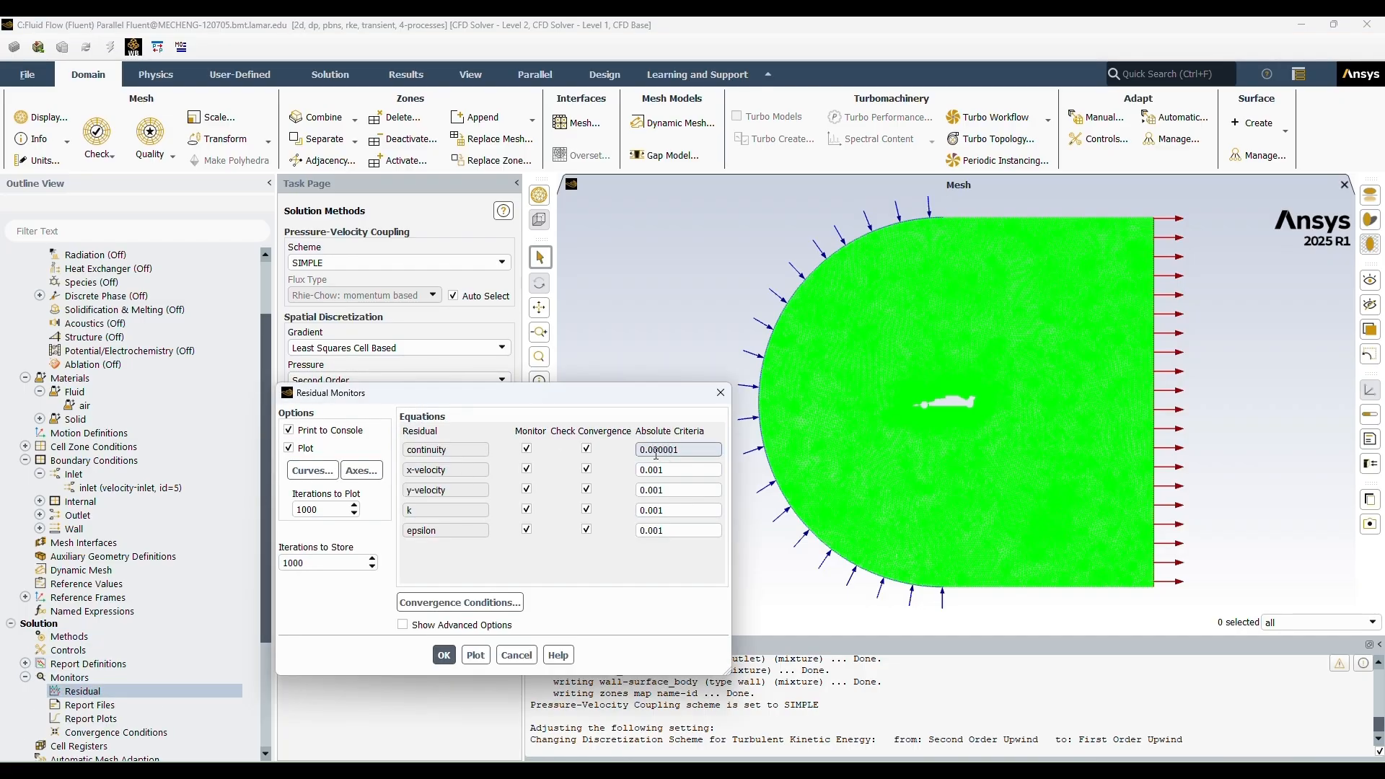
{"action": "left_click", "coordinate": [658, 469]}
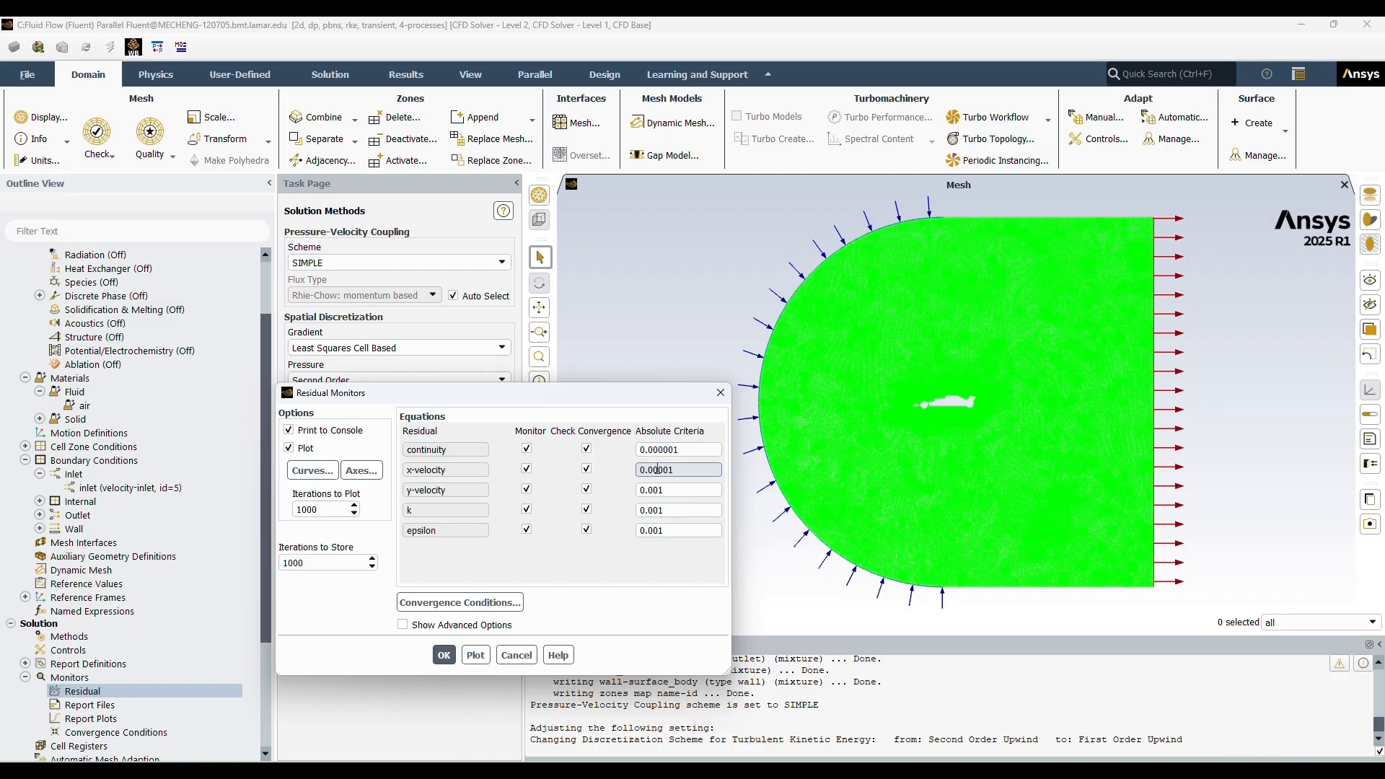
{"action": "left_click", "coordinate": [654, 490]}
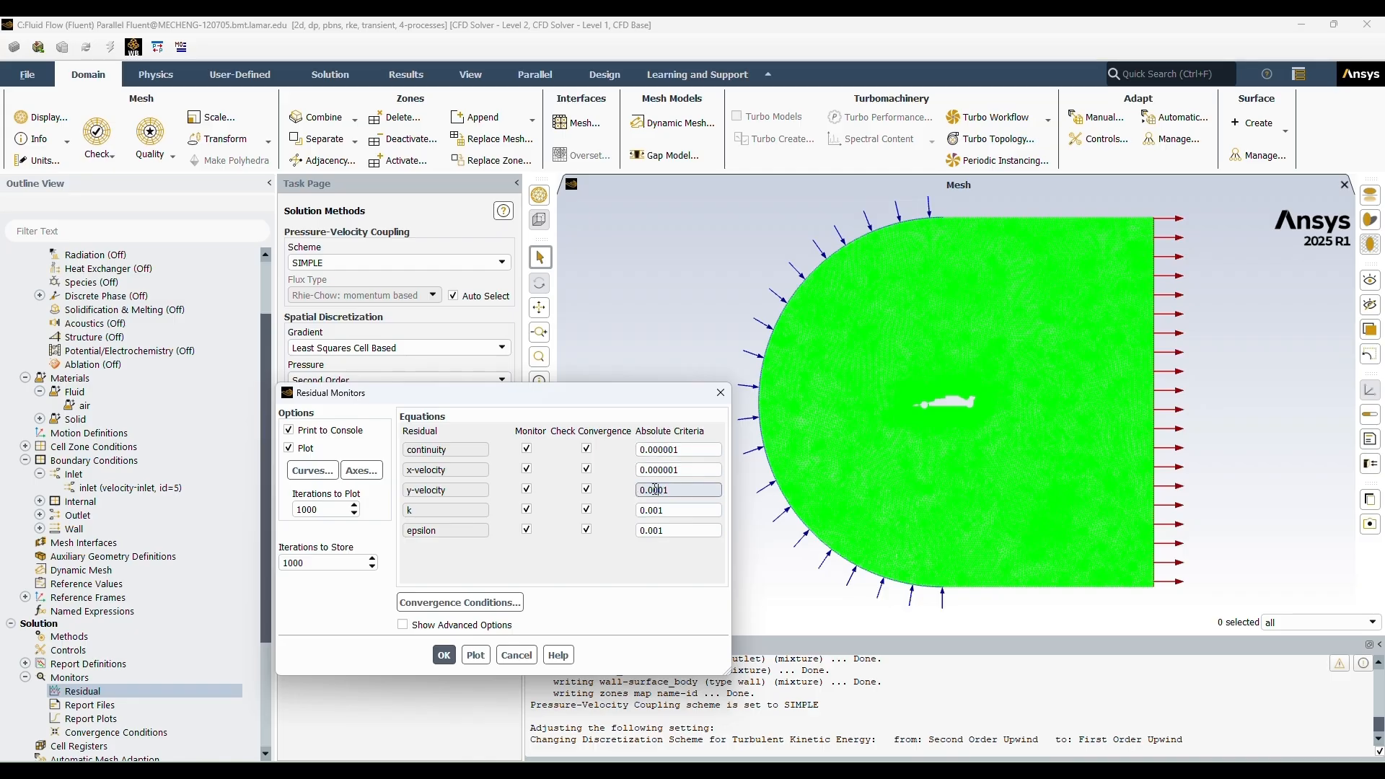
{"action": "left_click", "coordinate": [657, 510]}
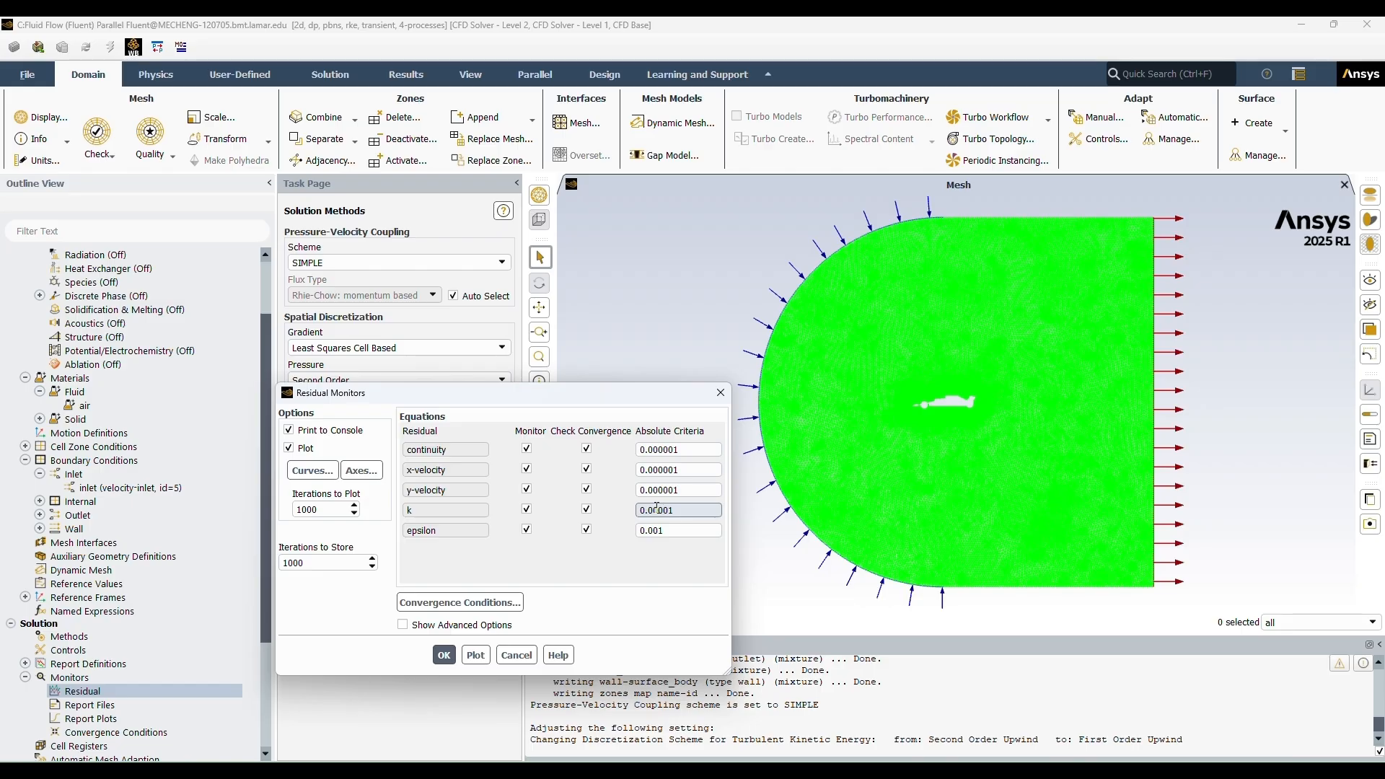
{"action": "left_click", "coordinate": [655, 531]}
{"action": "type", "text": "000"}
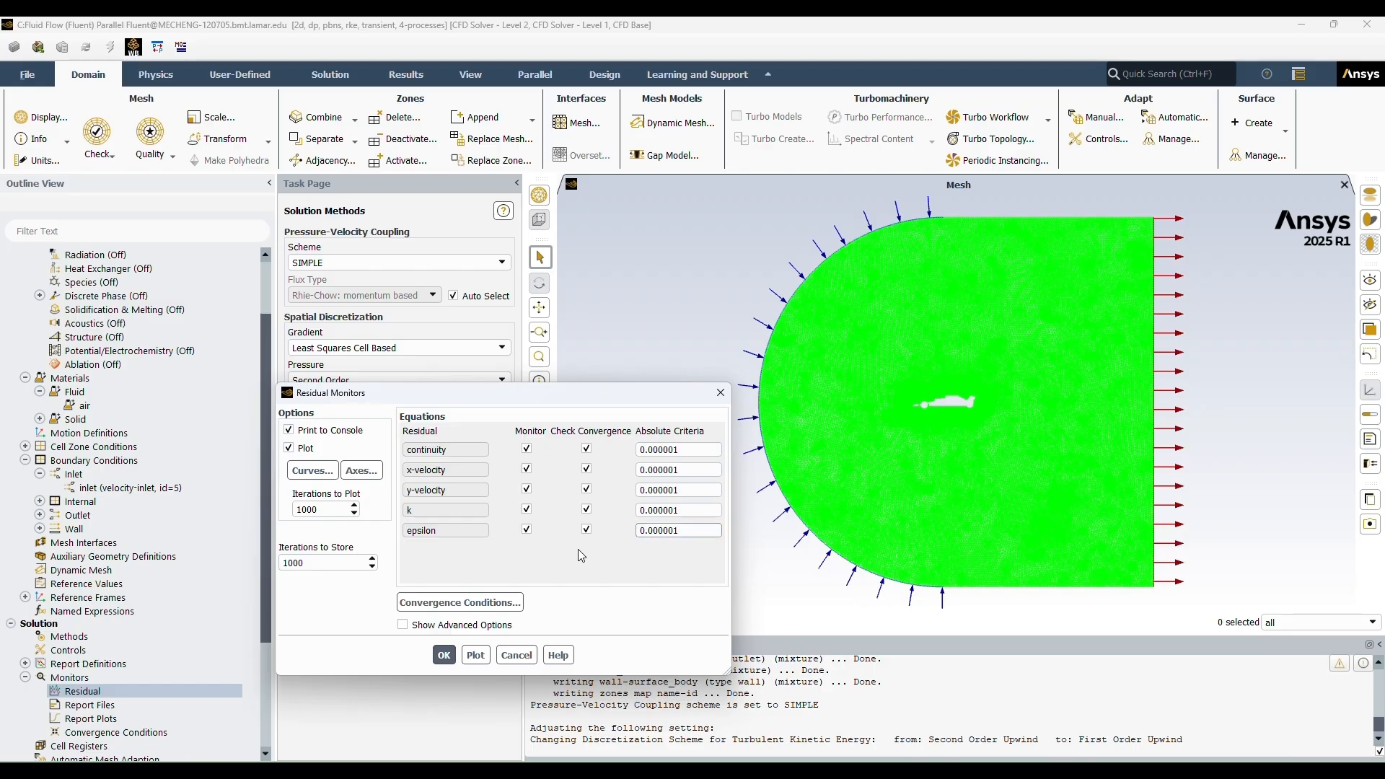
{"action": "left_click", "coordinate": [444, 654]}
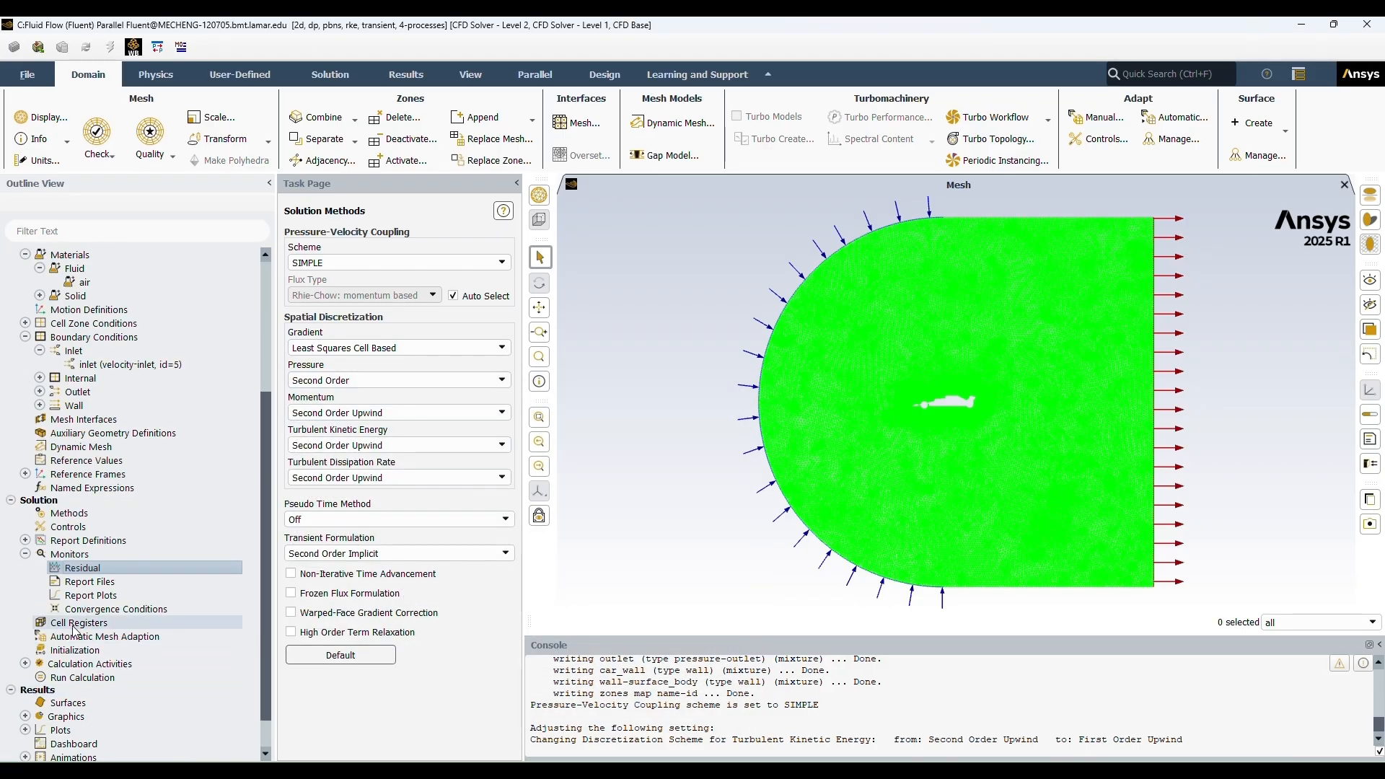
Initialize the solution with Hybrid Initialization
{"action": "left_click", "coordinate": [76, 650]}
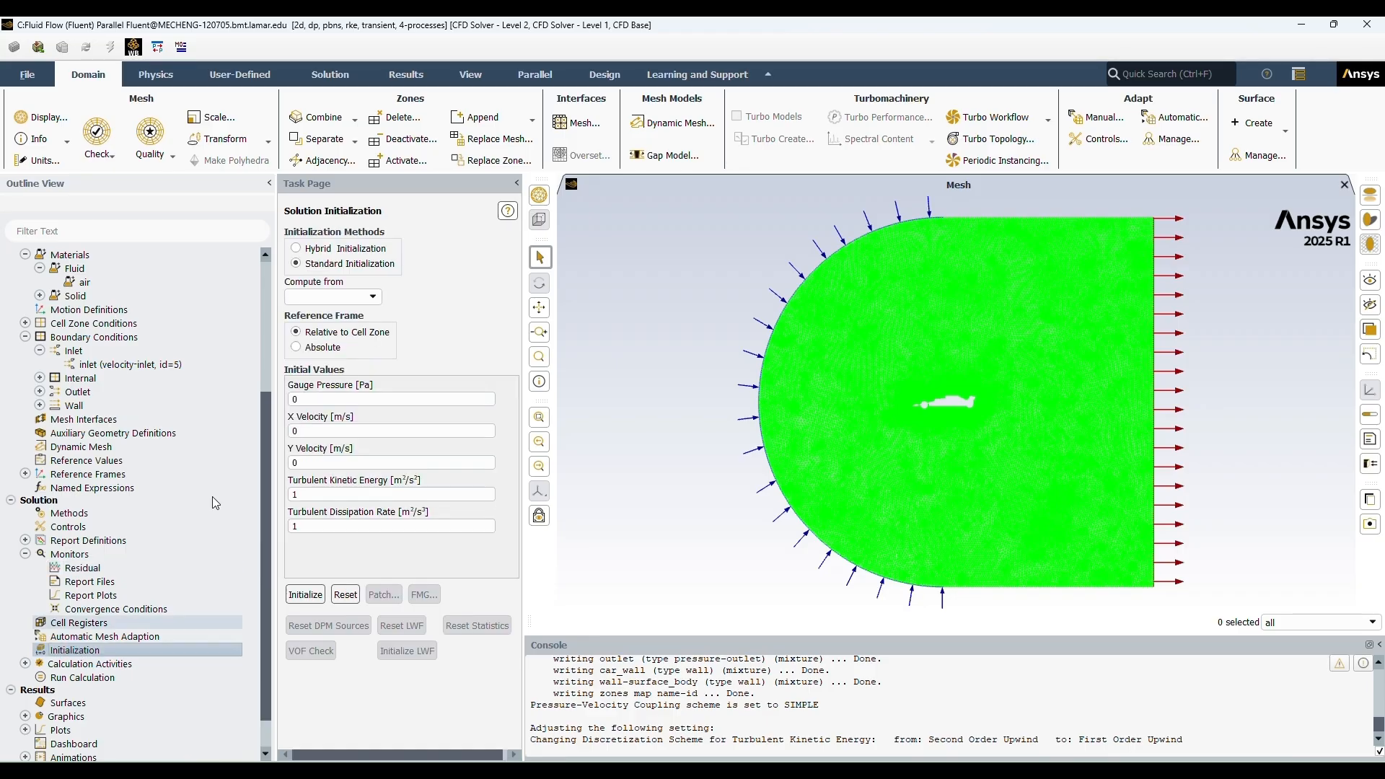
{"action": "left_click", "coordinate": [339, 249]}
{"action": "left_click", "coordinate": [383, 292]}
Start a new solution animation definition and name it velocity-contour
{"action": "double_click", "coordinate": [93, 665]}
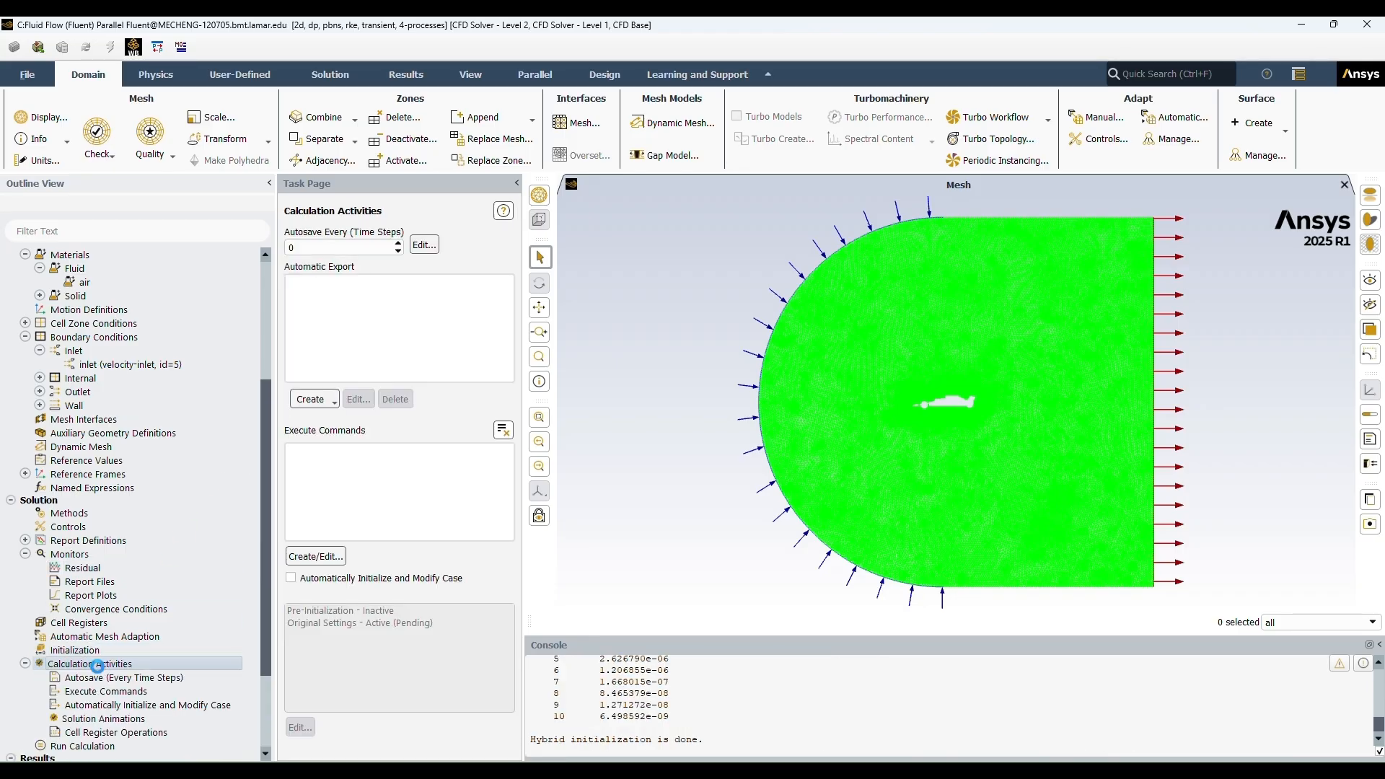
{"action": "double_click", "coordinate": [103, 718]}
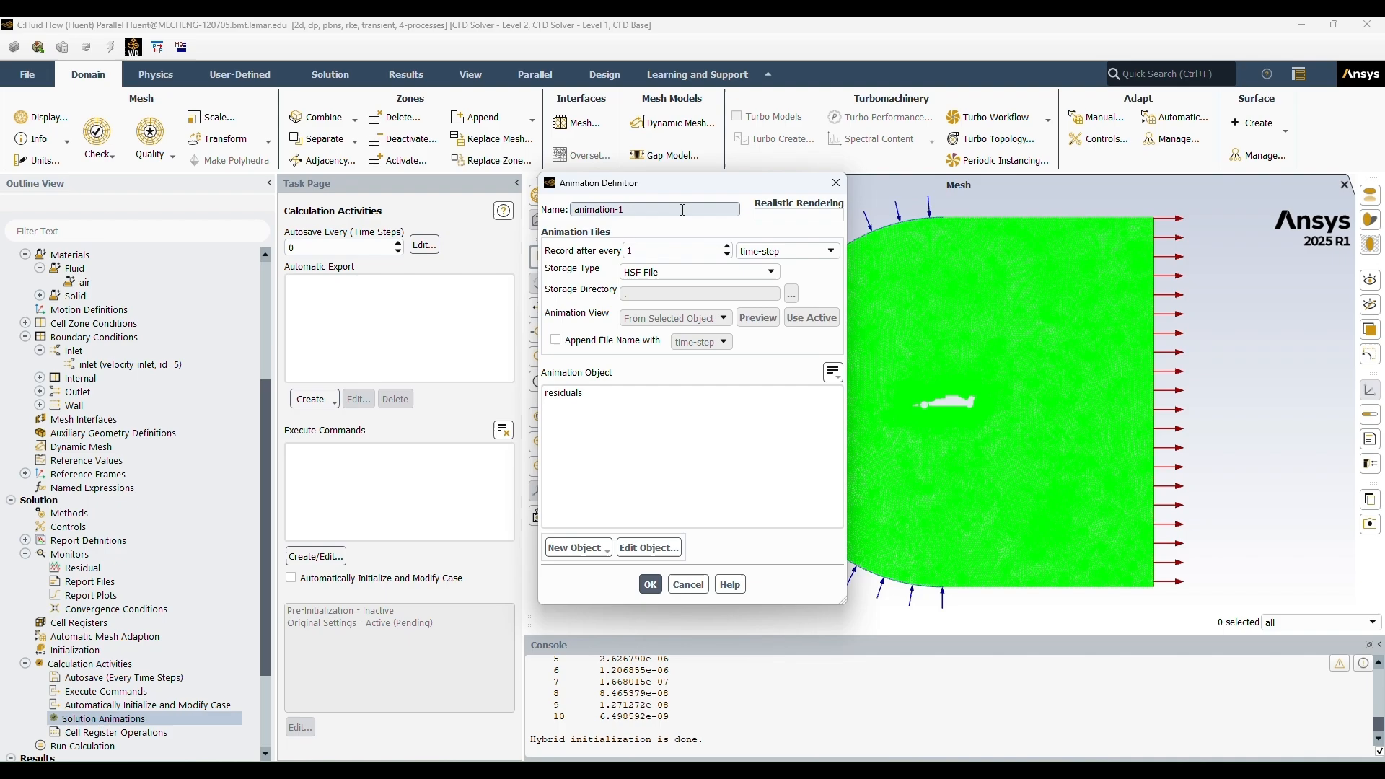
{"action": "left_click_drag", "start_coordinate": [678, 211], "coordinate": [519, 206]}
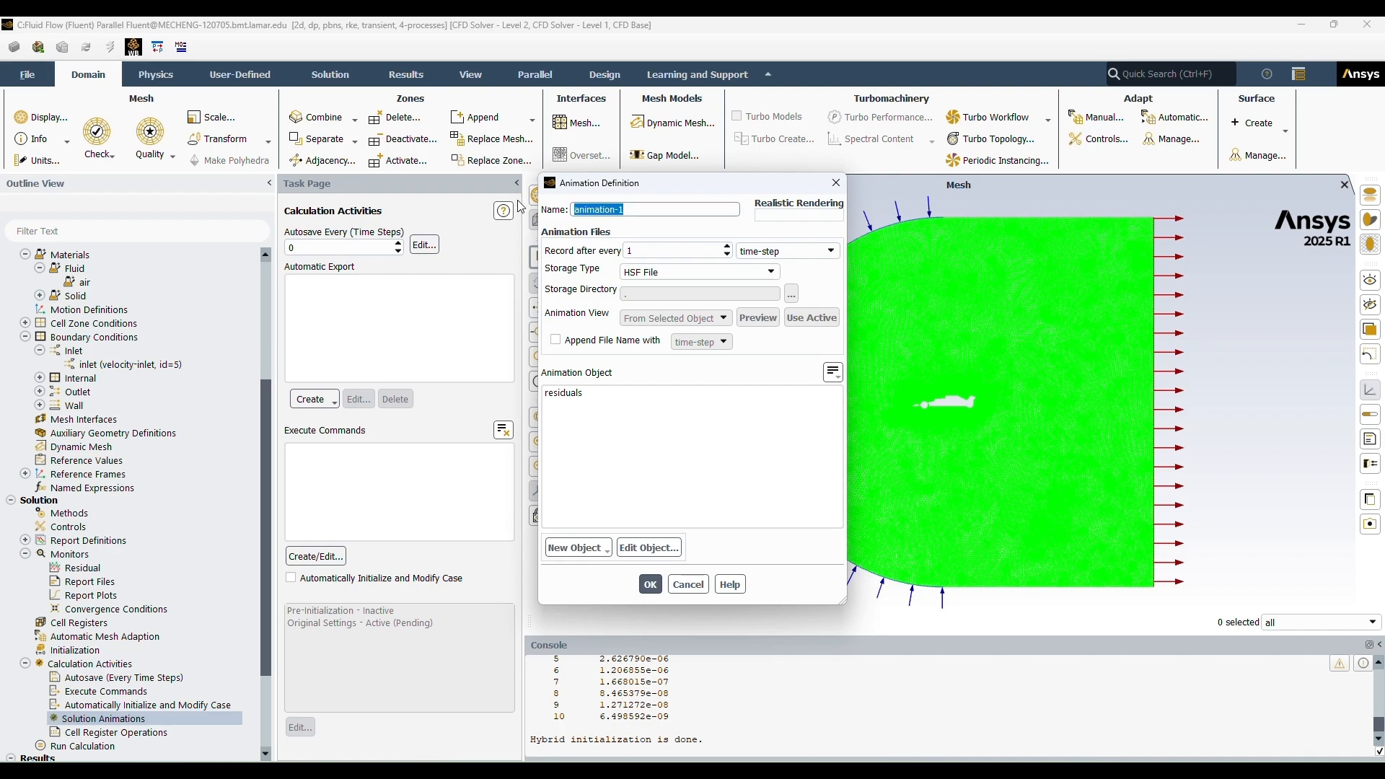
{"action": "type", "text": "velocity"}
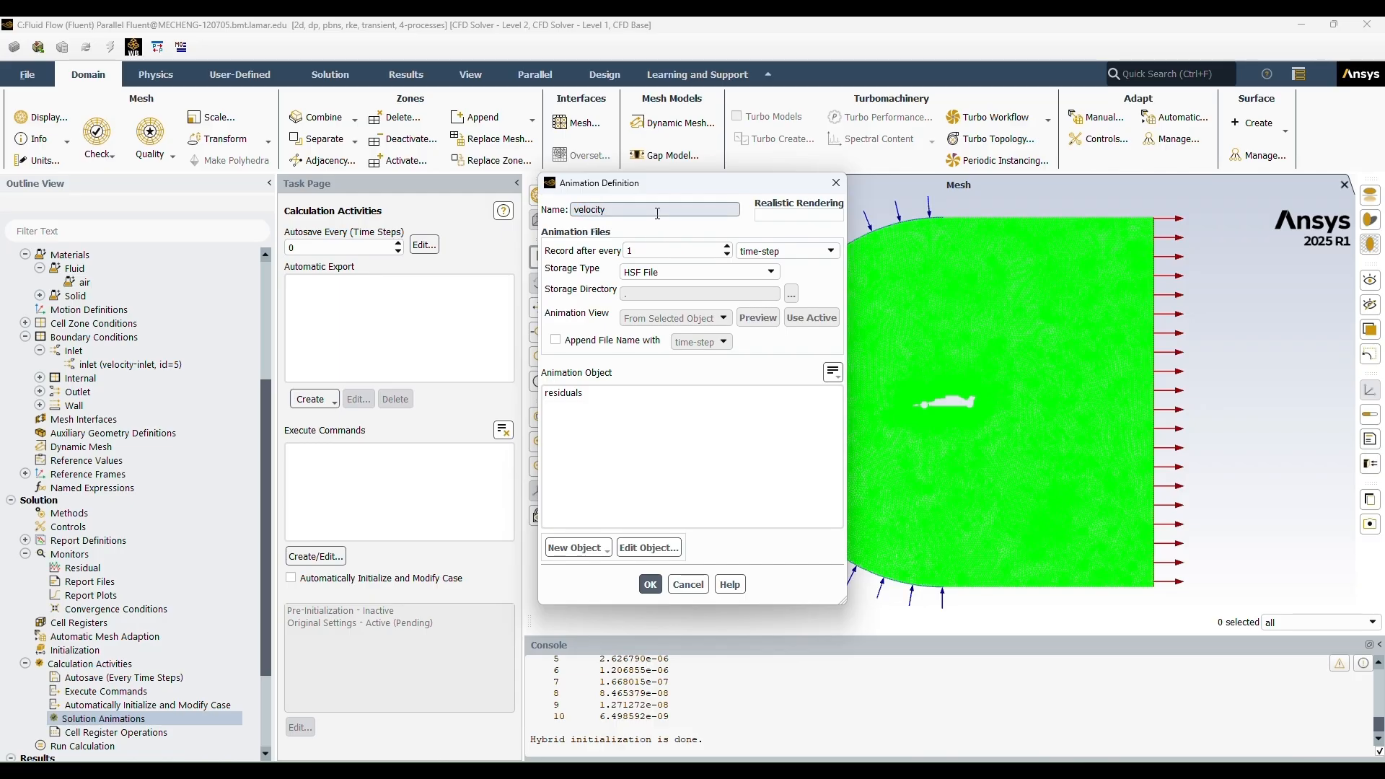
{"action": "type", "text": "-contour"}
Create a filled contour object named velocity showing Velocity Magnitude, then display and compute it
{"action": "left_click", "coordinate": [577, 548]}
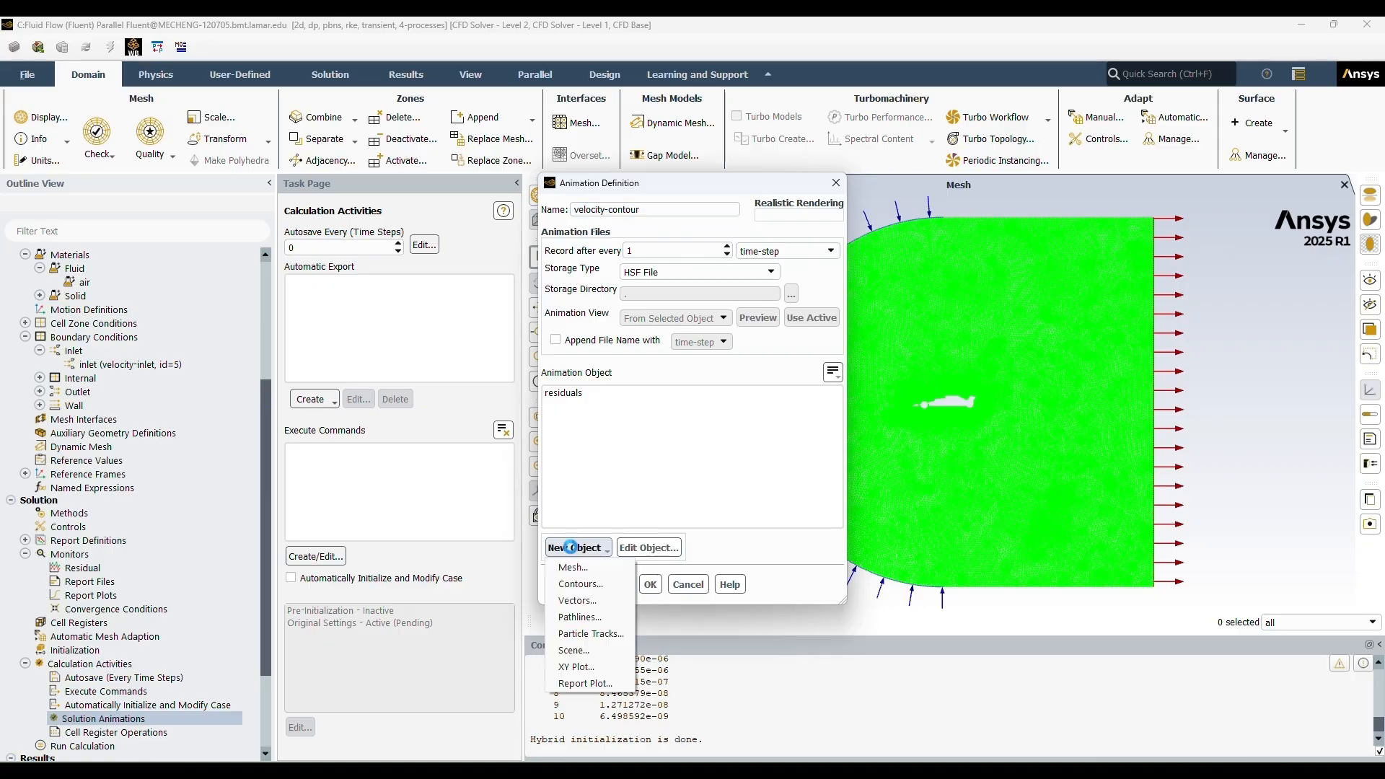
{"action": "left_click", "coordinate": [581, 584]}
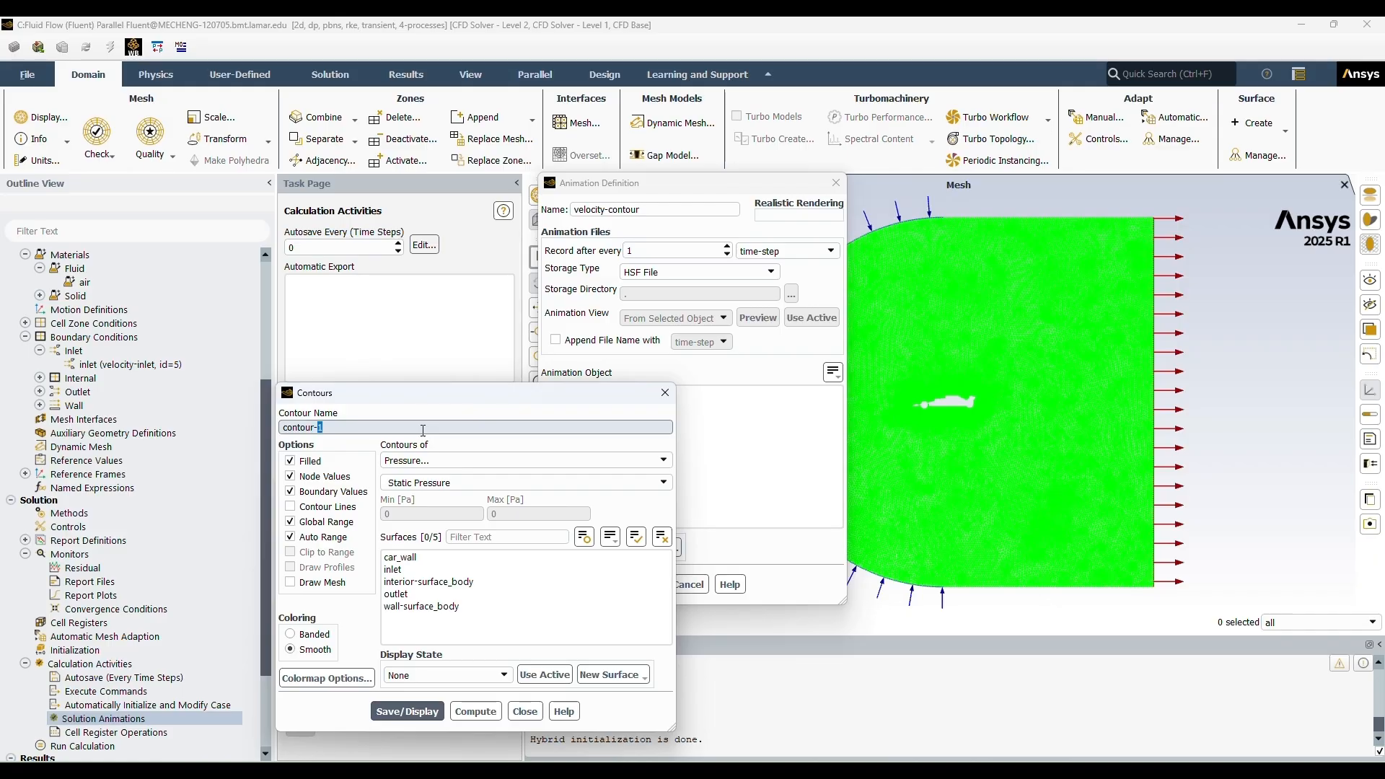
{"action": "type", "text": "velocity"}
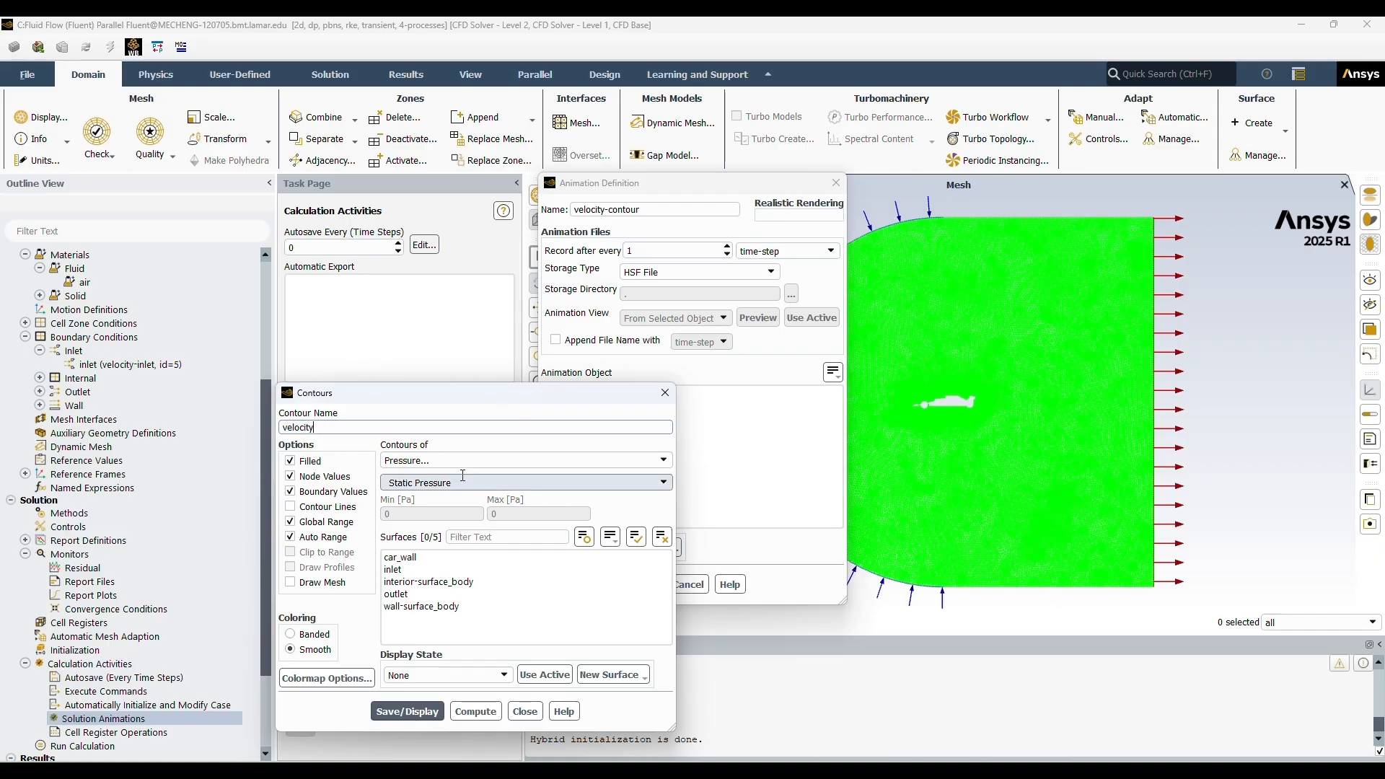
{"action": "left_click", "coordinate": [525, 459]}
{"action": "left_click", "coordinate": [436, 498]}
{"action": "left_click", "coordinate": [408, 711]}
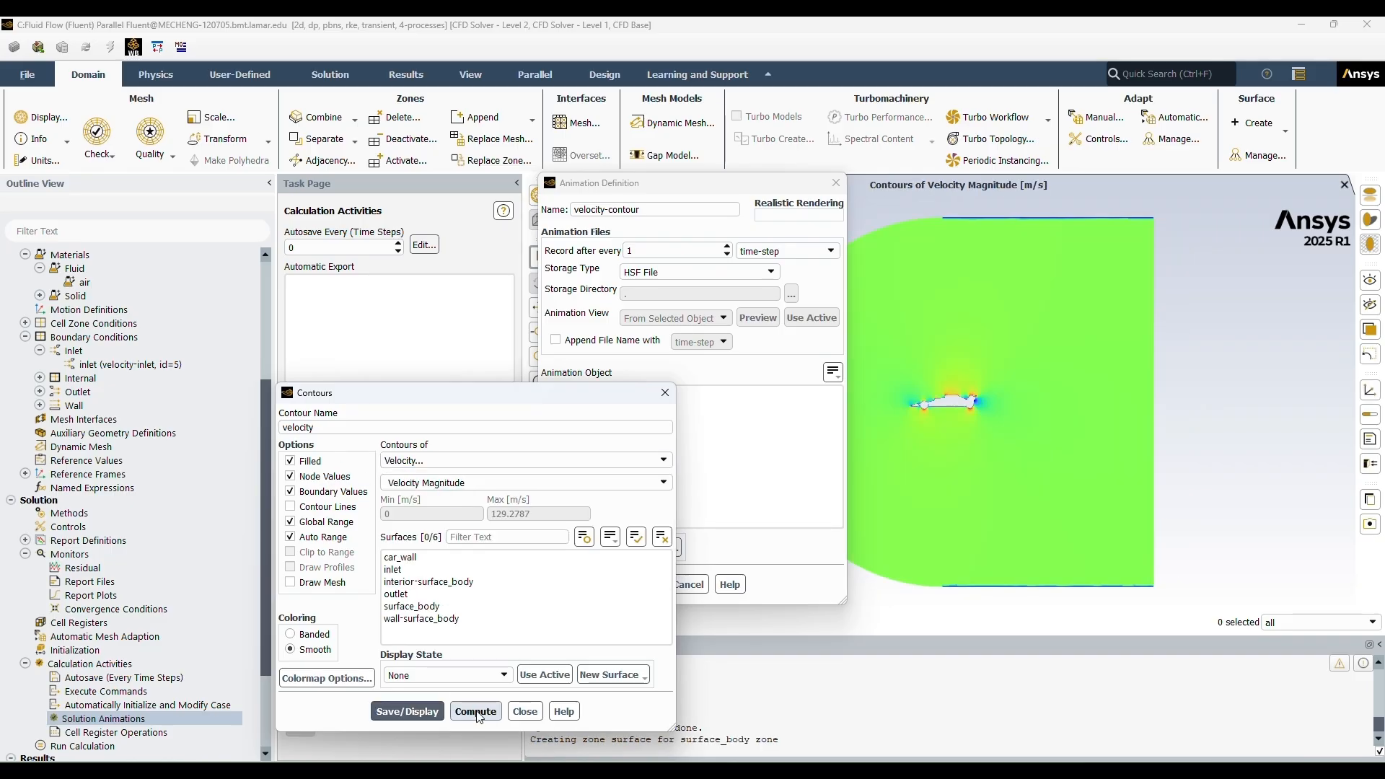
{"action": "left_click", "coordinate": [482, 713]}
{"action": "left_click", "coordinate": [524, 712]}
Define a solution animation under its default name, using the velocity contour in a close view of the car as its object
{"action": "scroll", "coordinate": [992, 414], "scroll_direction": "up", "scroll_amount": 3}
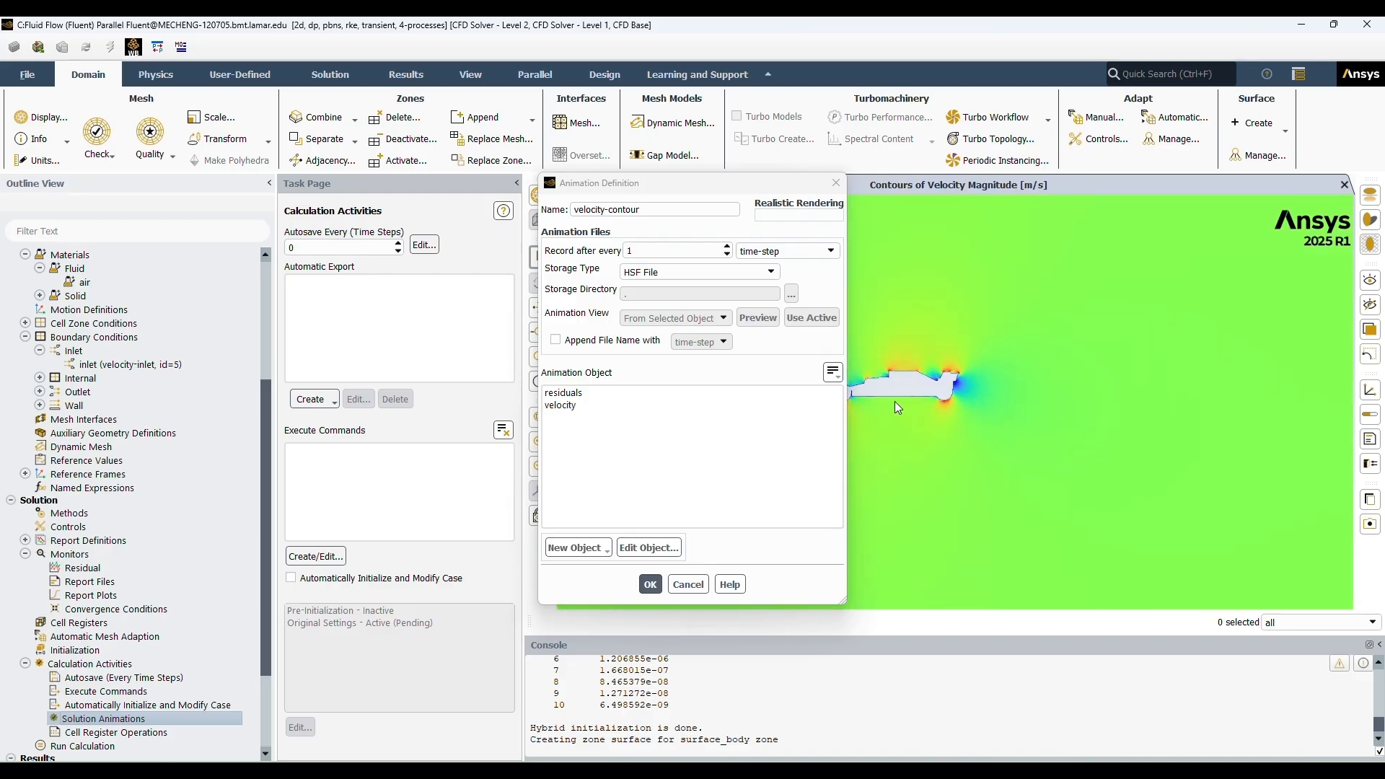
{"action": "left_click_drag", "start_coordinate": [895, 408], "coordinate": [962, 441]}
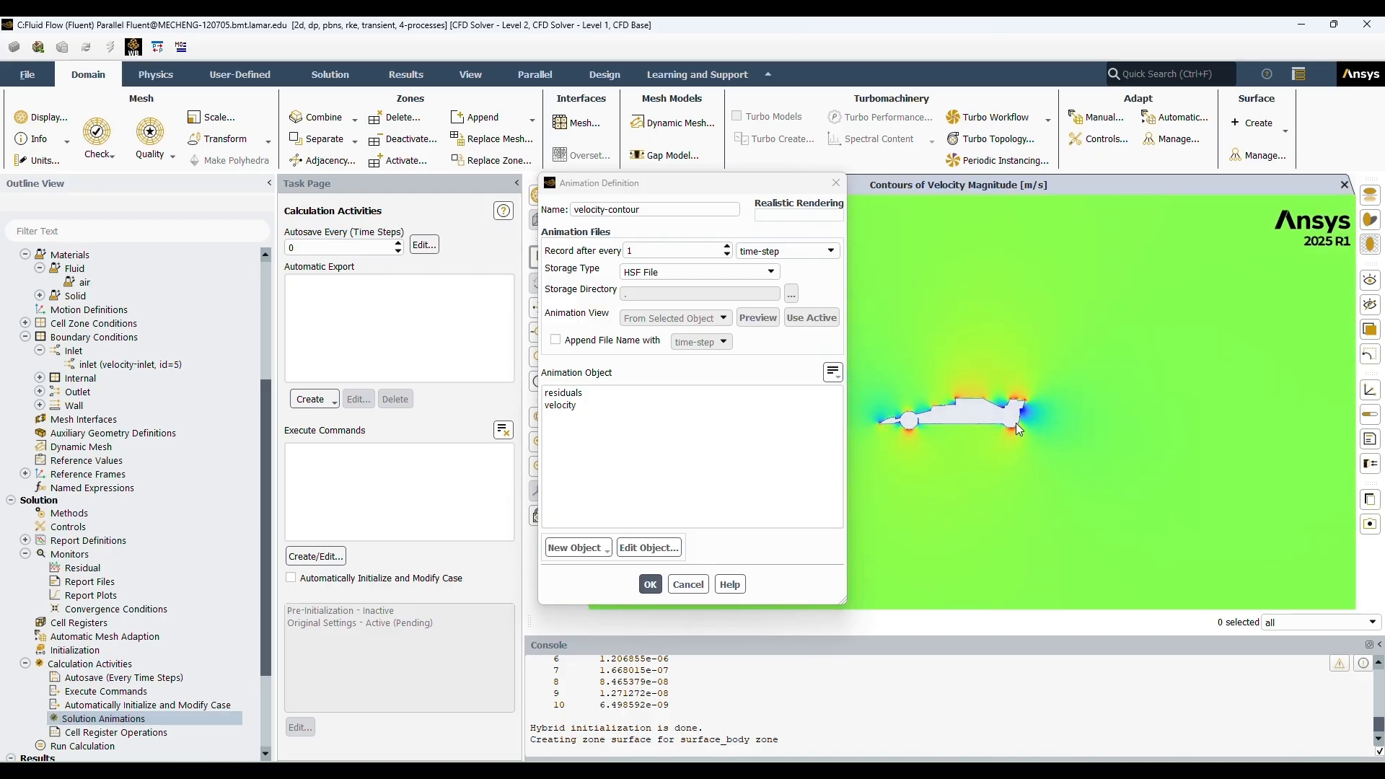
{"action": "double_click", "coordinate": [61, 716]}
{"action": "left_click", "coordinate": [571, 406]}
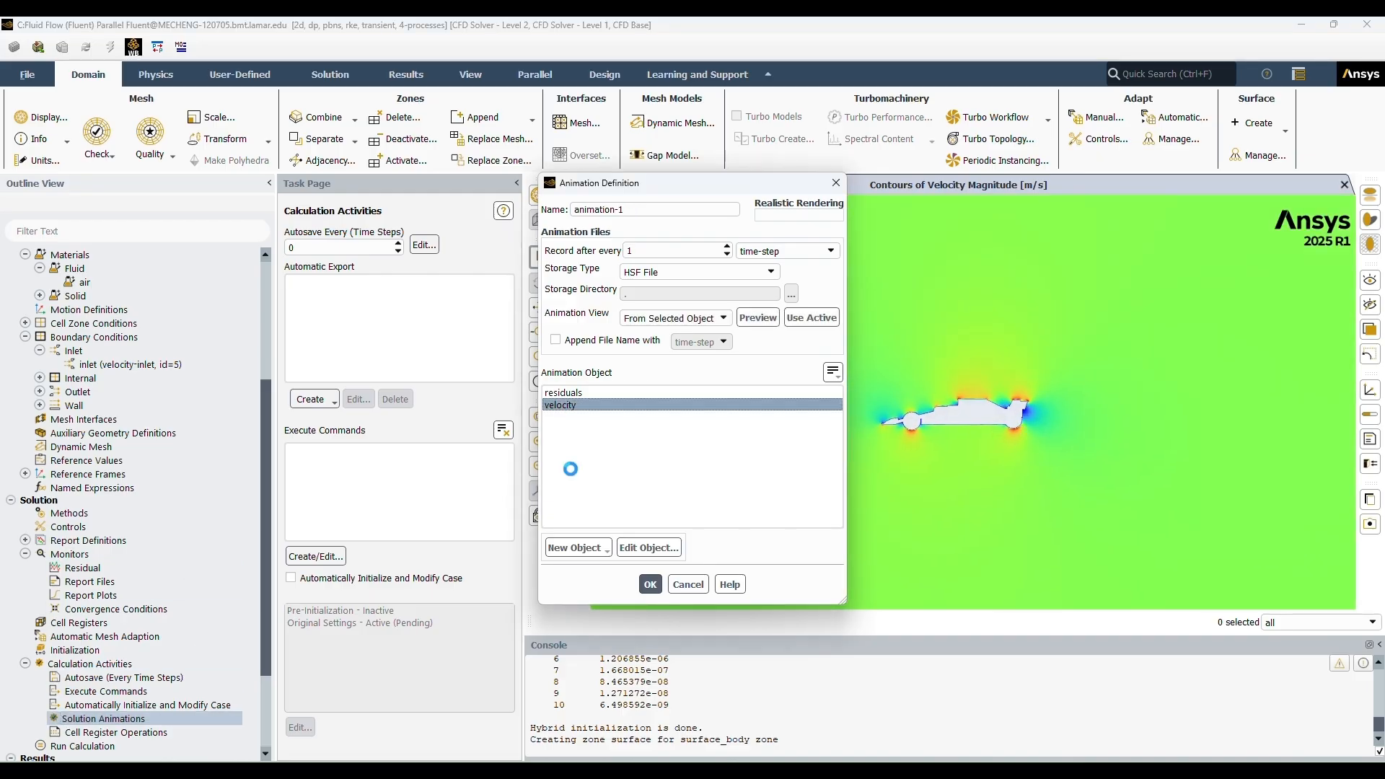
{"action": "left_click", "coordinate": [649, 584]}
Start a second solution animation named pressure and create a Static Pressure contour, also named pressure, for it
{"action": "double_click", "coordinate": [118, 722]}
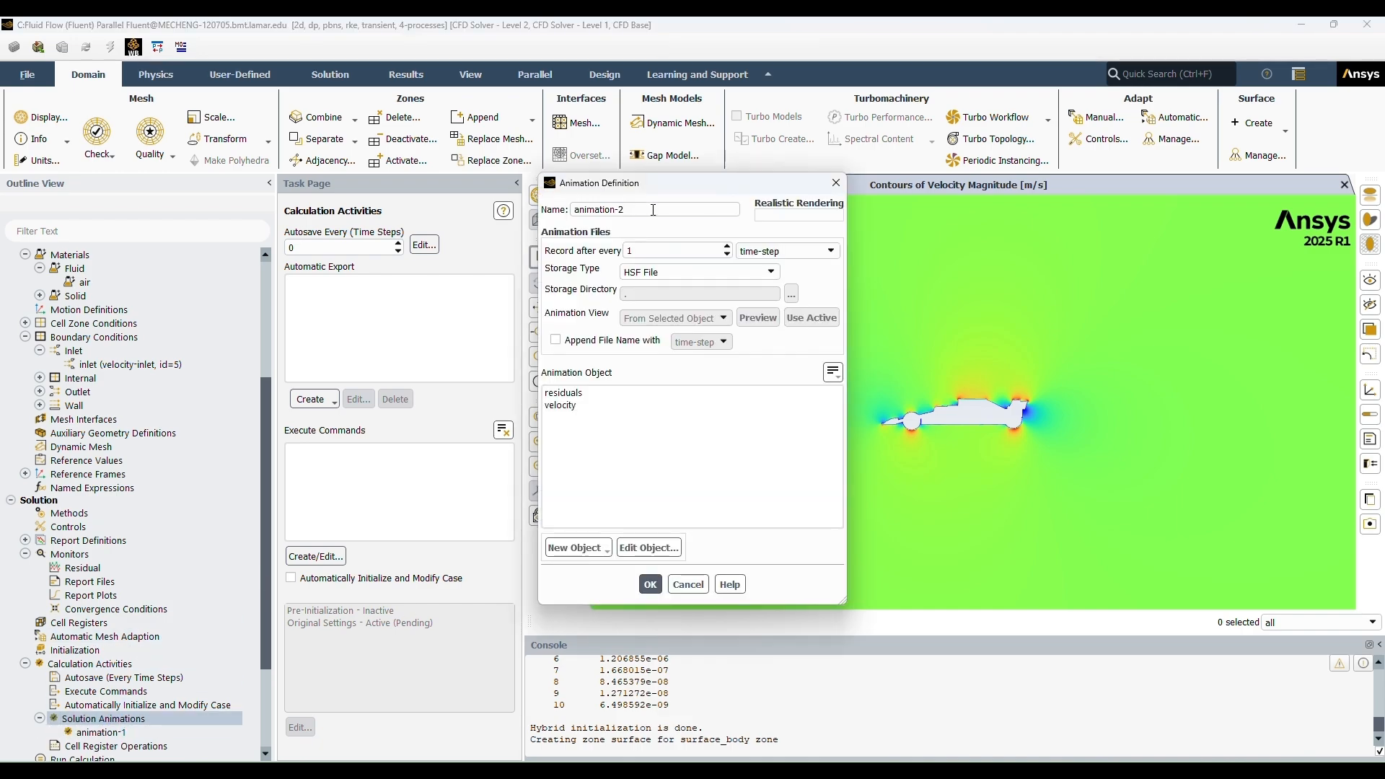
{"action": "type", "text": "pressure"}
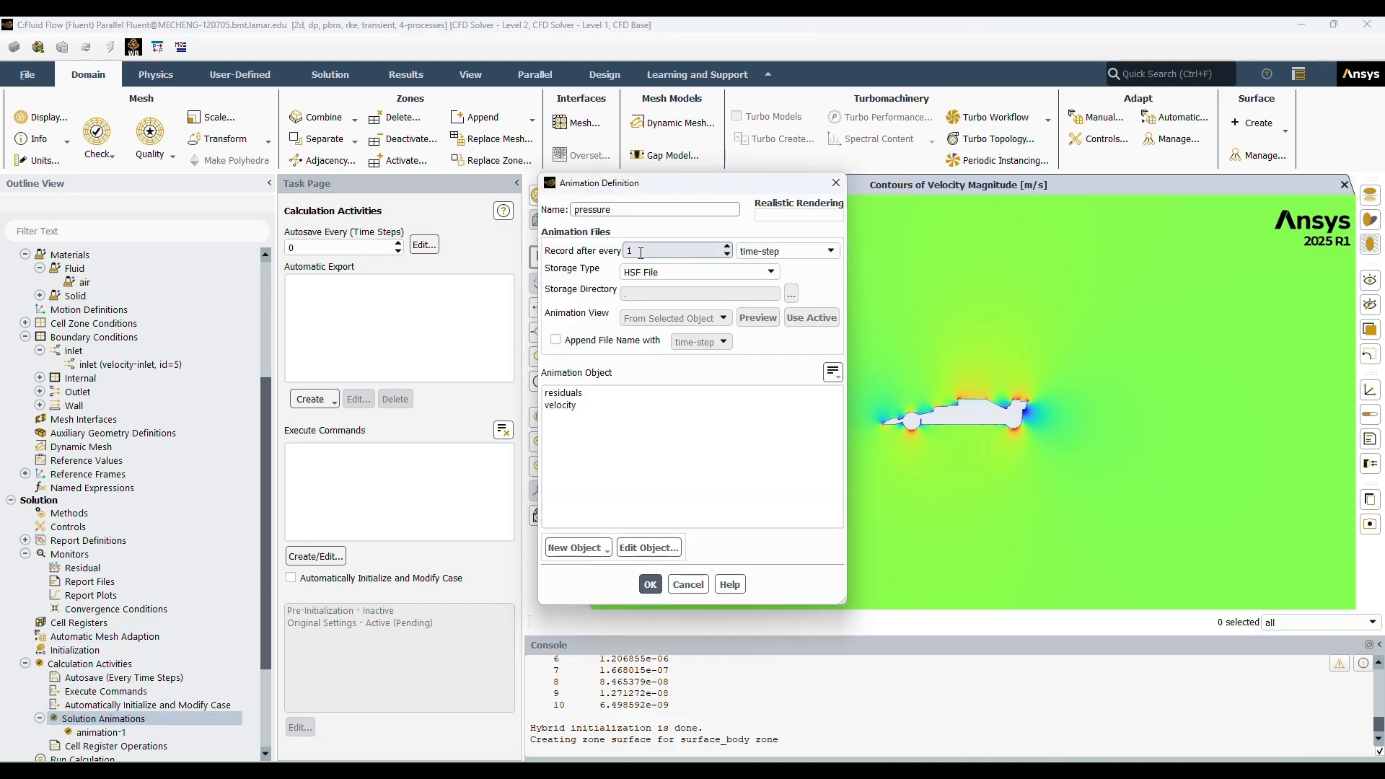
{"action": "left_click", "coordinate": [577, 548]}
{"action": "left_click", "coordinate": [591, 583]}
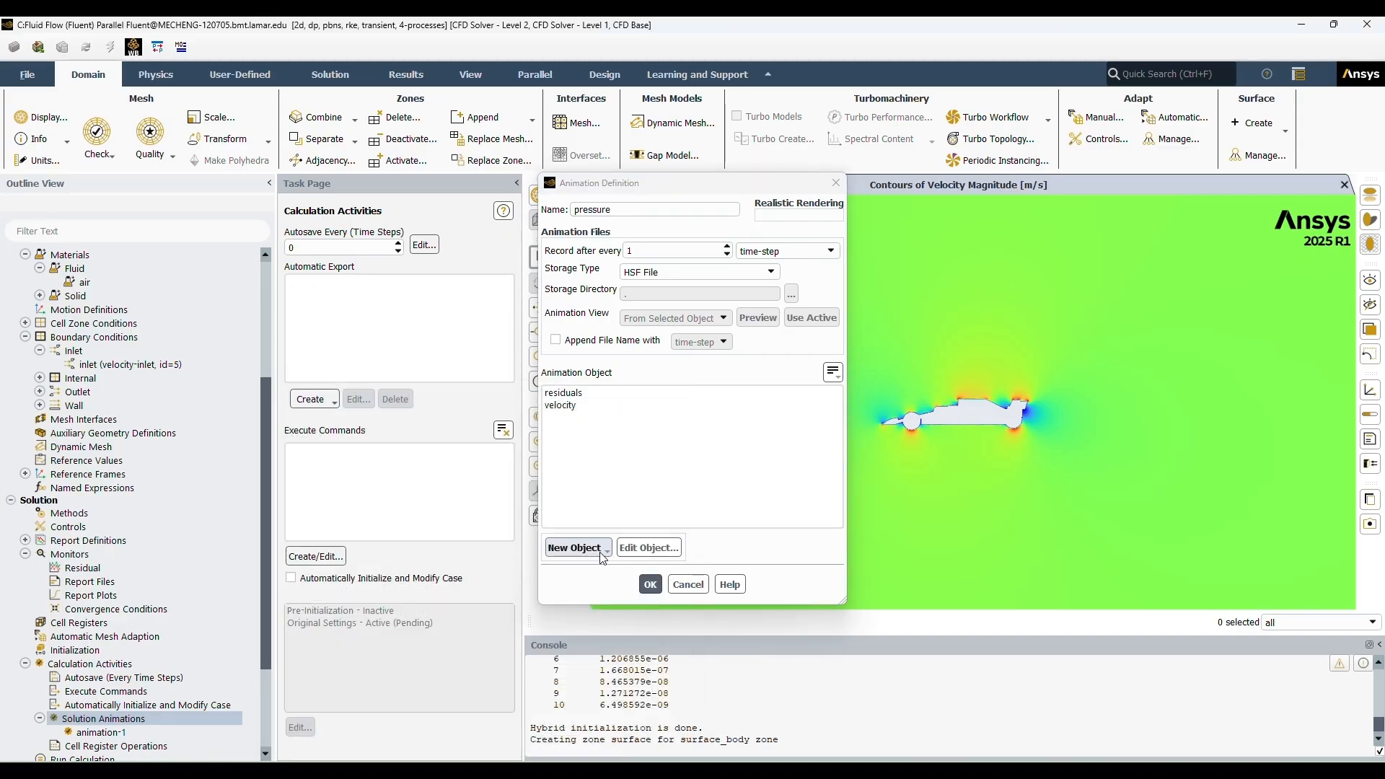
{"action": "left_click", "coordinate": [578, 548]}
{"action": "left_click", "coordinate": [592, 584]}
{"action": "left_click_drag", "start_coordinate": [338, 427], "coordinate": [250, 416]}
{"action": "type", "text": "p"}
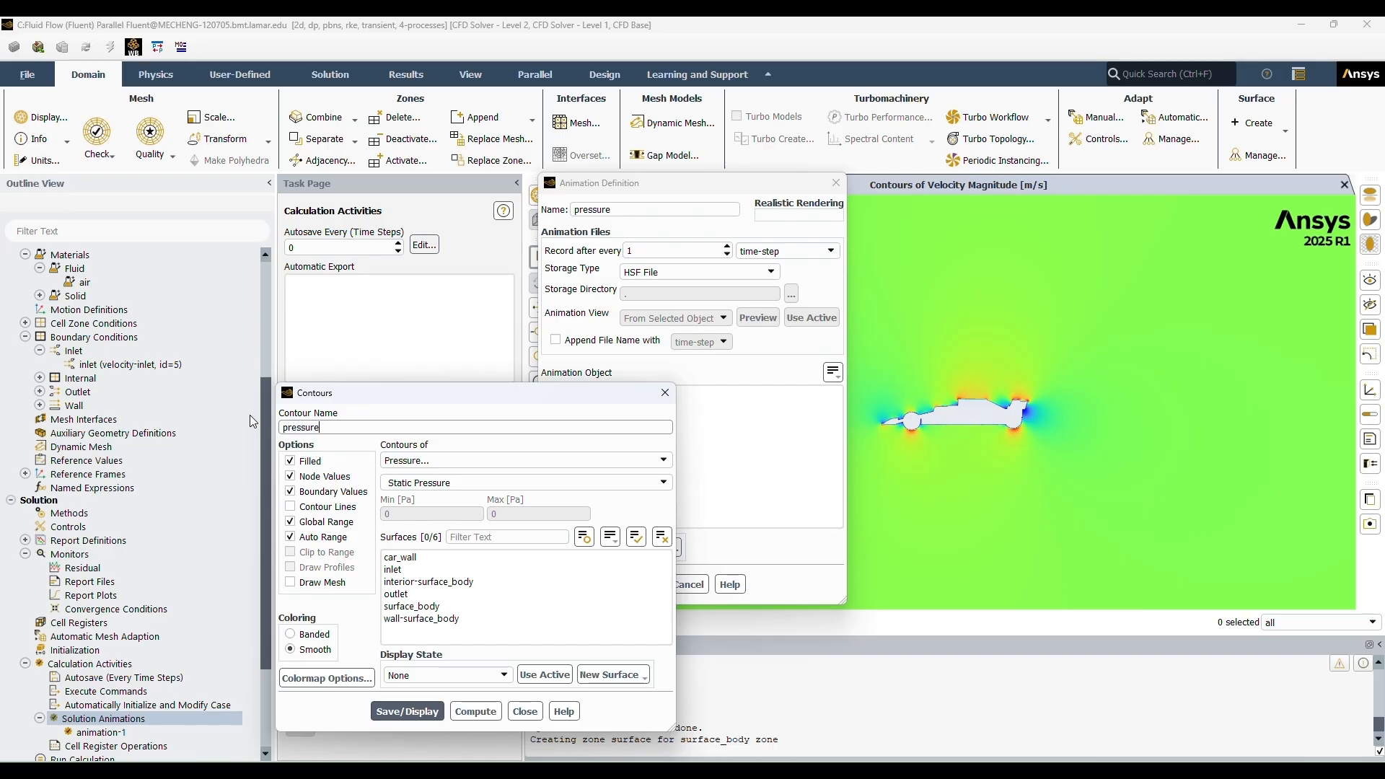
{"action": "type", "text": "ressure"}
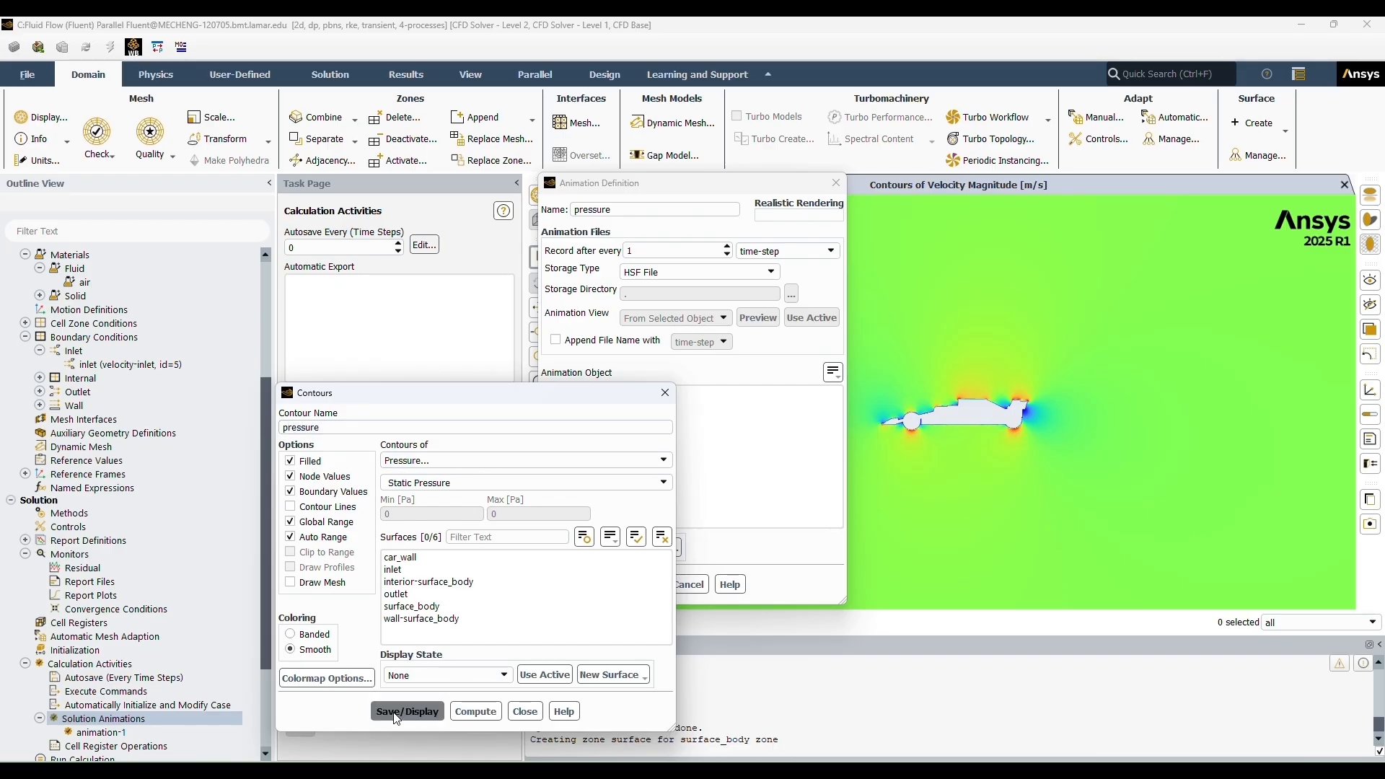
{"action": "left_click", "coordinate": [396, 713]}
{"action": "left_click", "coordinate": [524, 711]}
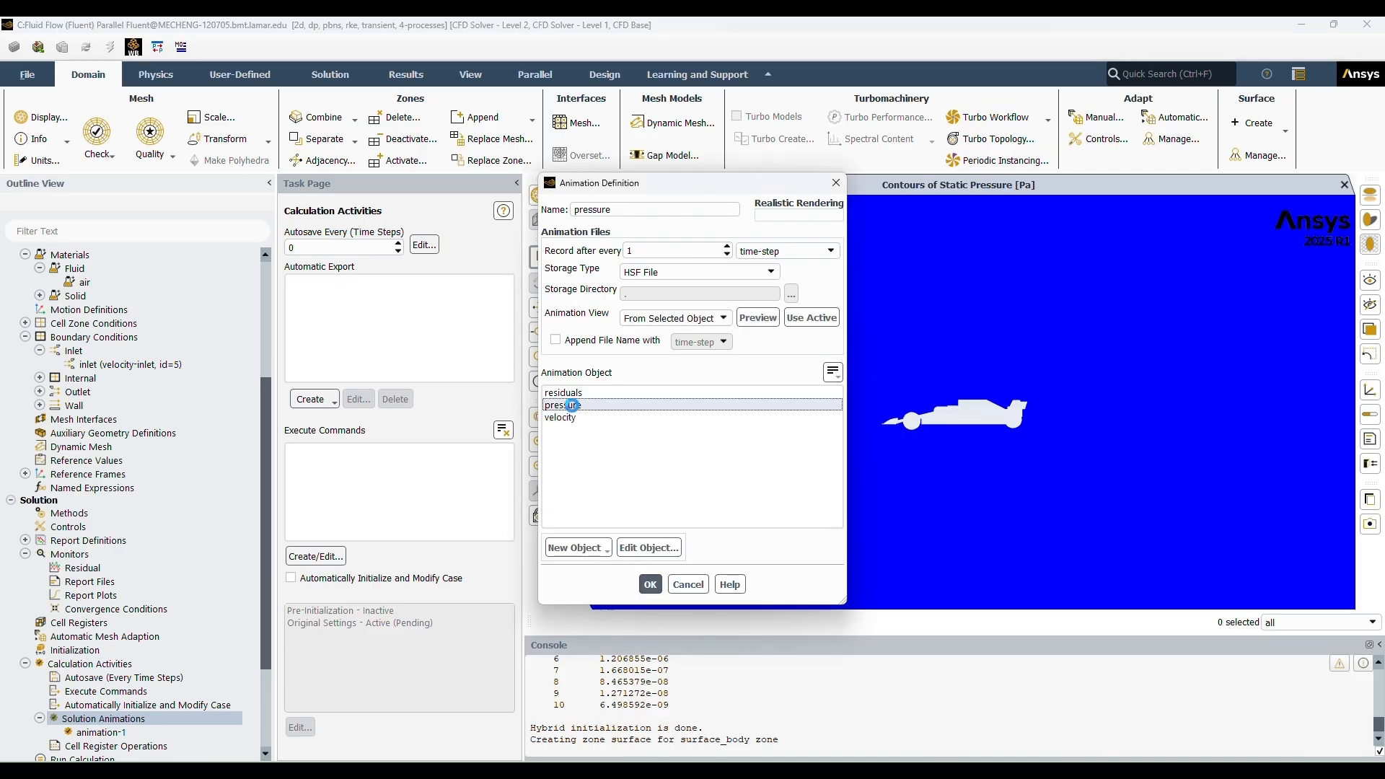
Try to save the animation named pressure with the pressure contour as its object
{"action": "left_click", "coordinate": [569, 401]}
{"action": "left_click", "coordinate": [652, 585]}
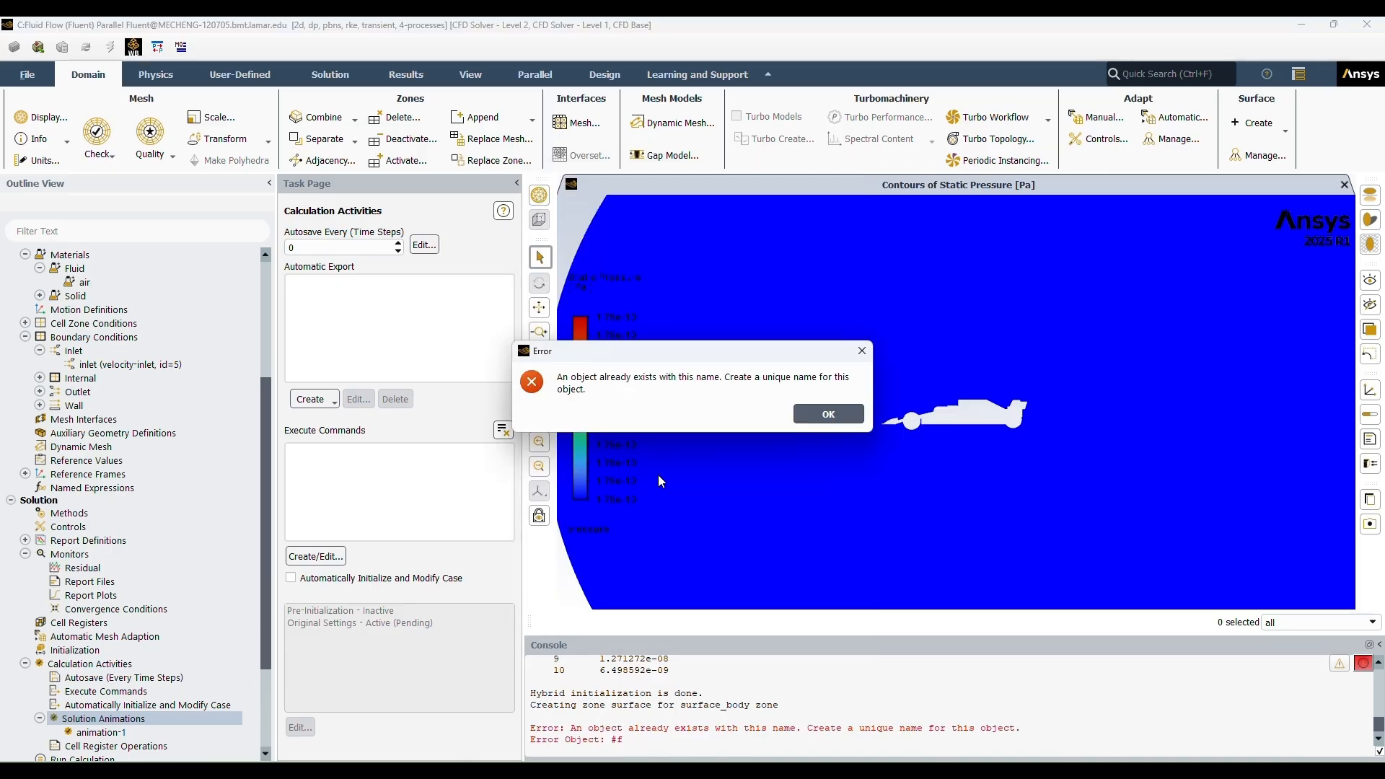
{"action": "left_click", "coordinate": [806, 414]}
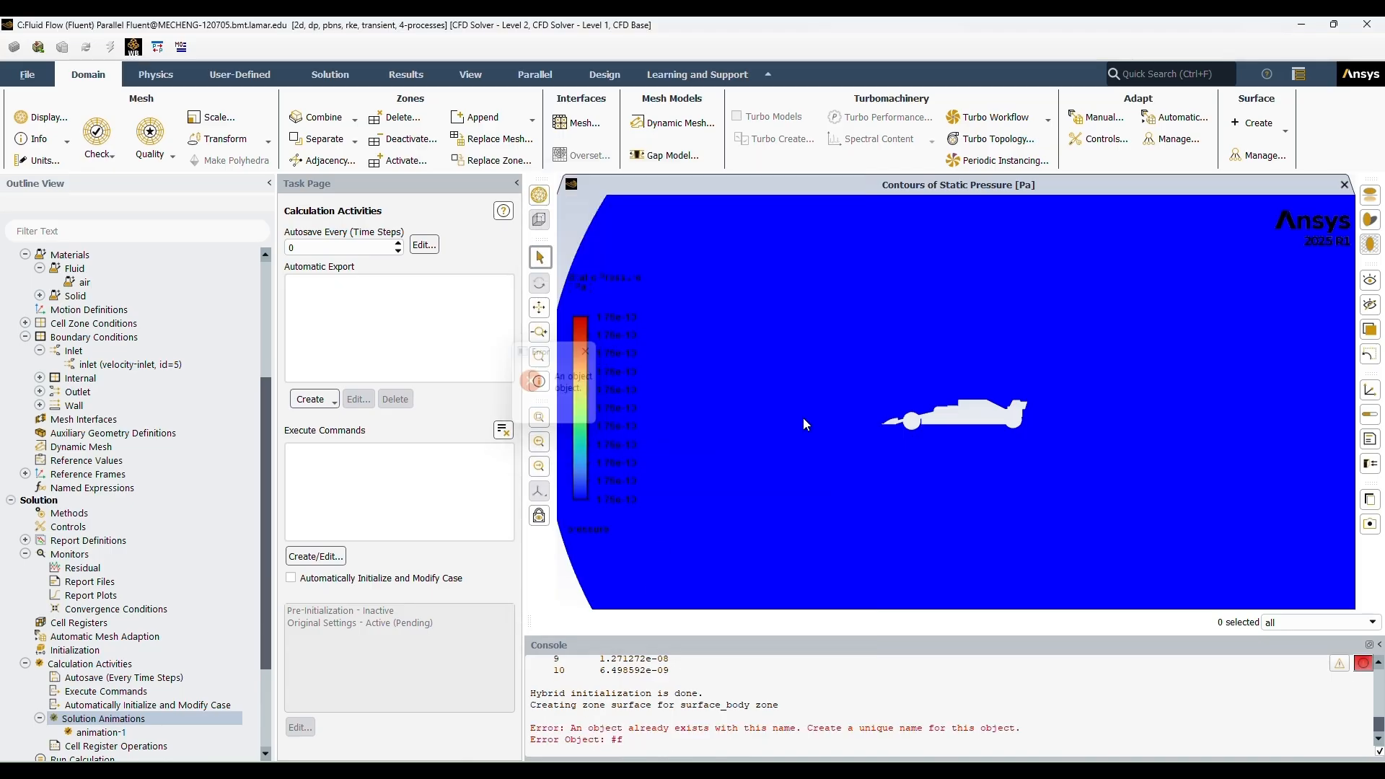
Define the second solution animation under its default name, with the pressure contour as its object
{"action": "double_click", "coordinate": [90, 720]}
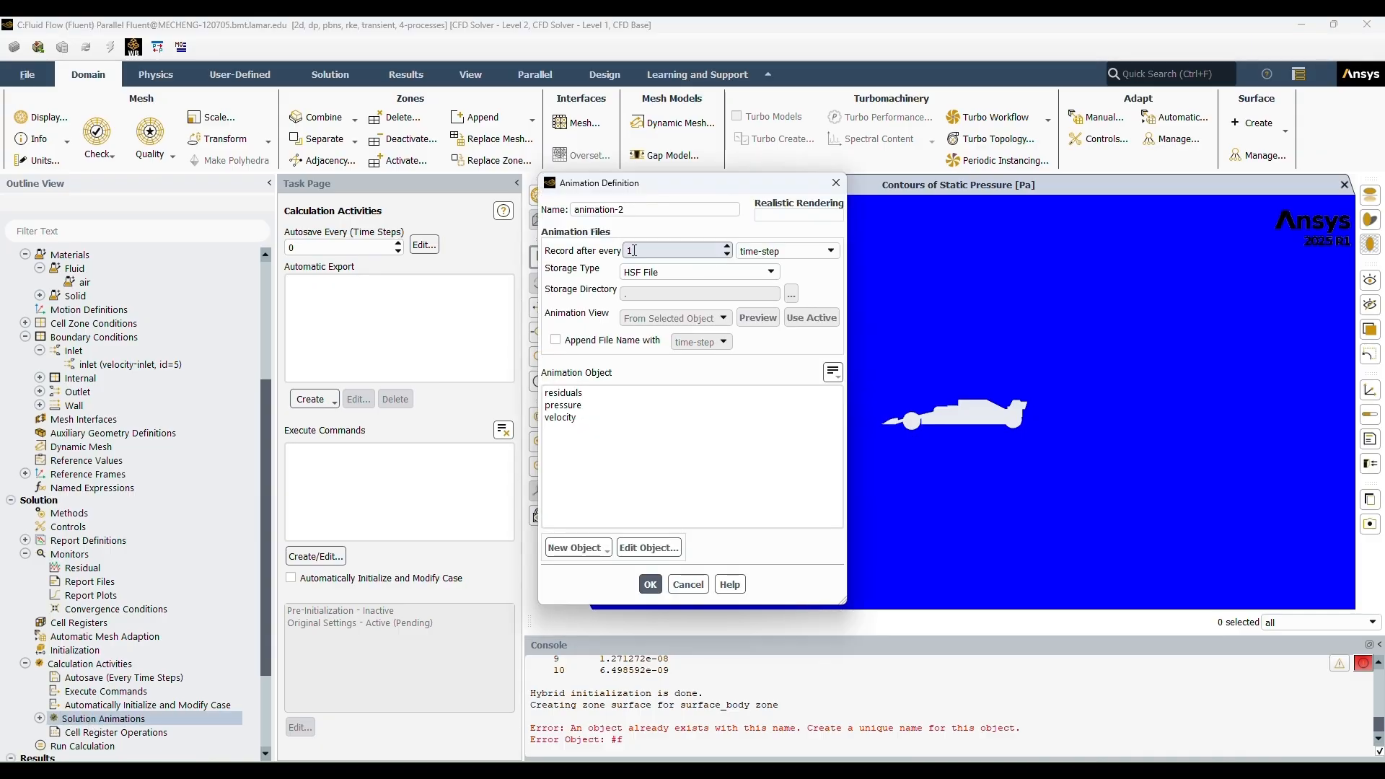
{"action": "left_click", "coordinate": [566, 404]}
{"action": "left_click", "coordinate": [648, 585]}
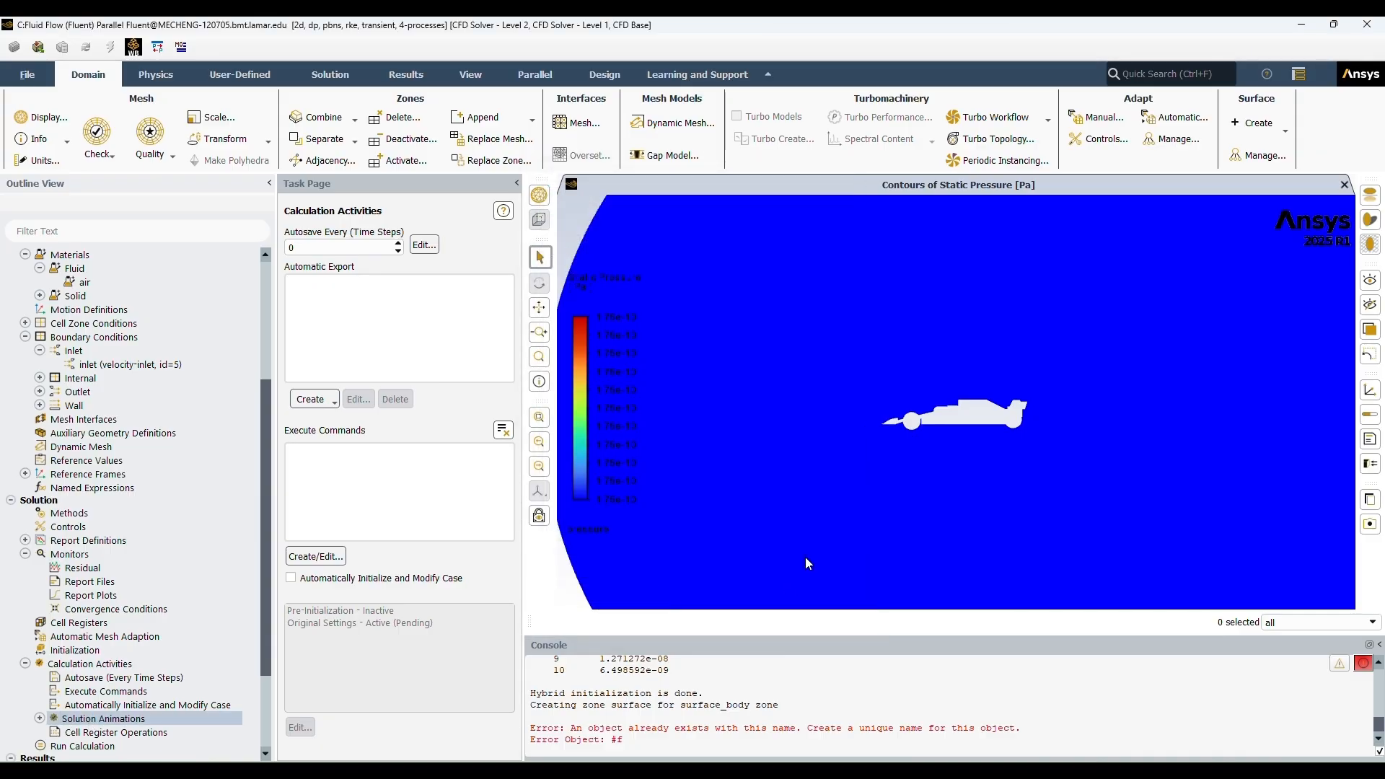
Run the calculation with 300 time steps, a time step size of 0.05 s and a maximum of 40 iterations per time step
{"action": "scroll", "coordinate": [159, 658], "scroll_direction": "down", "scroll_amount": 3}
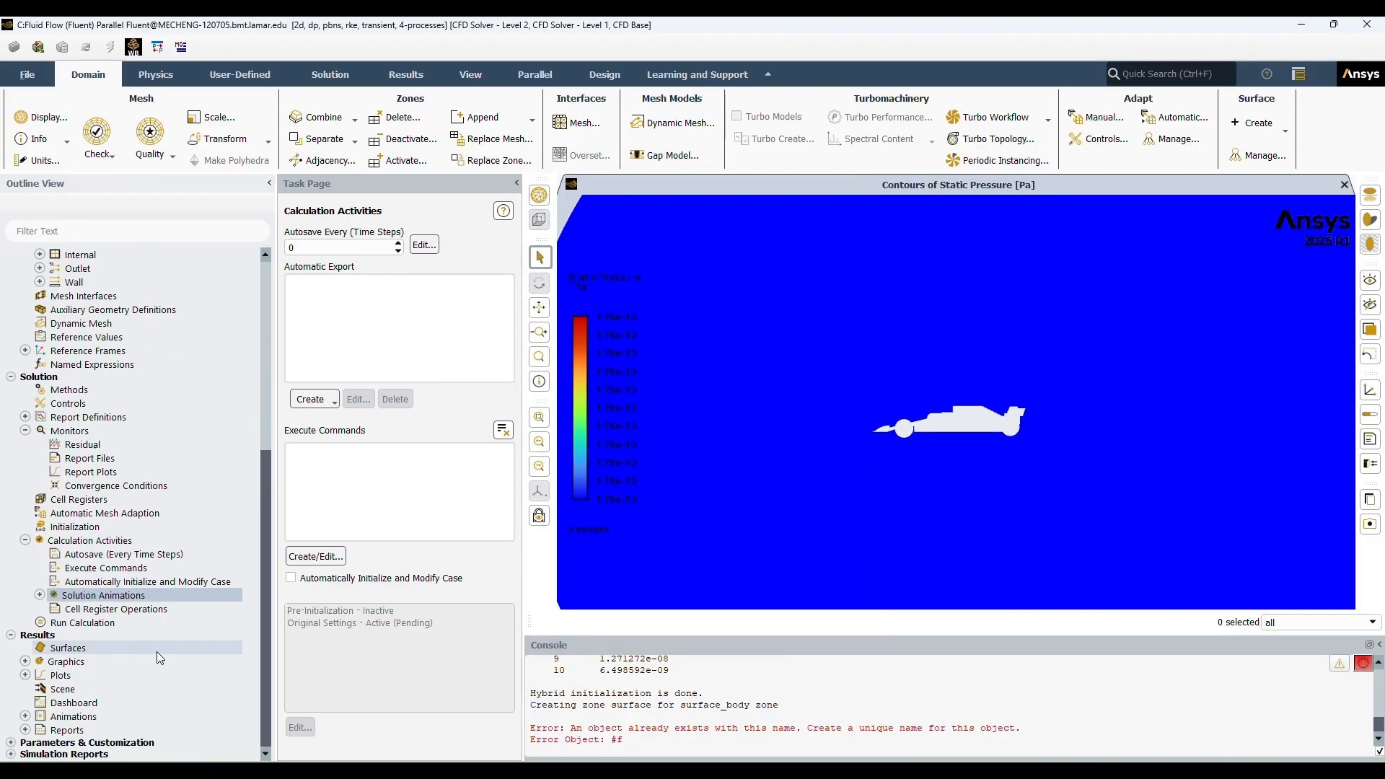
{"action": "left_click", "coordinate": [87, 622]}
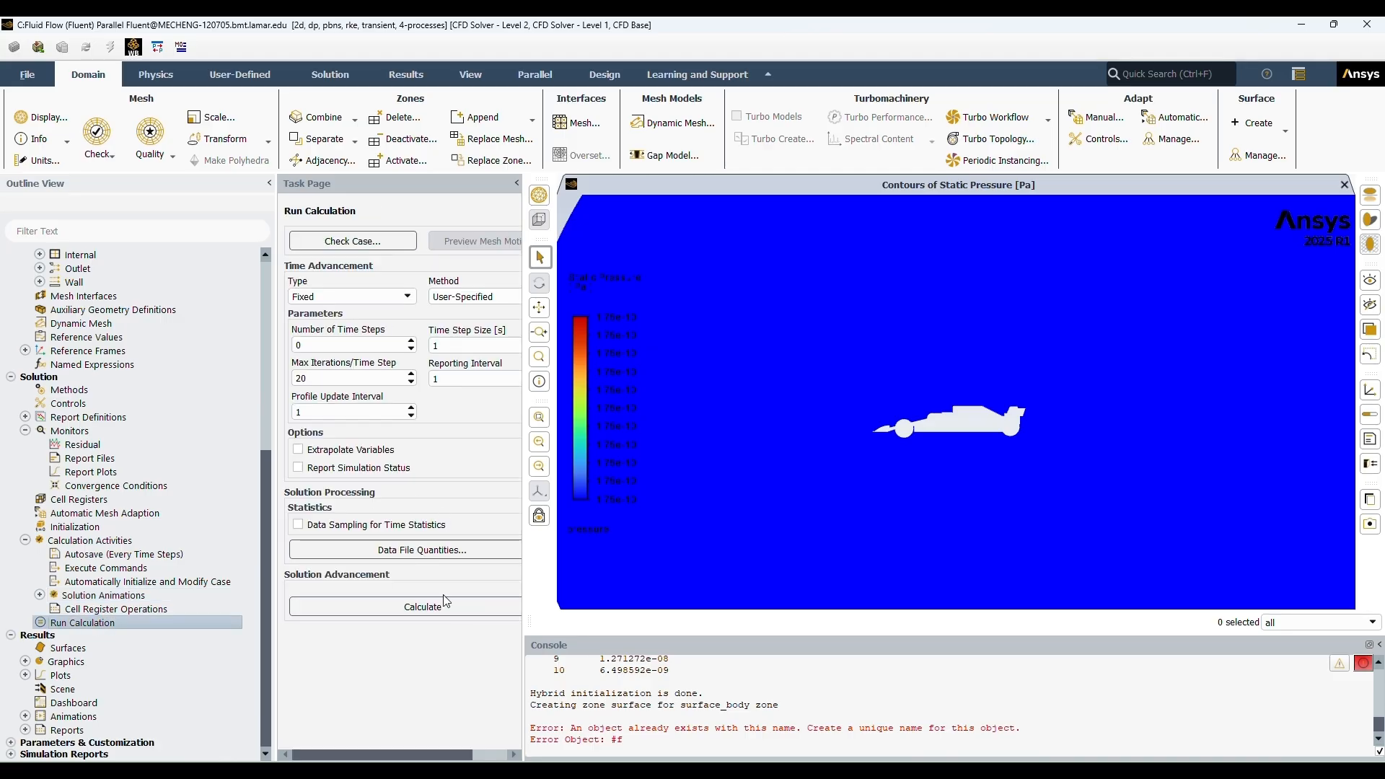
{"action": "double_click", "coordinate": [354, 343]}
{"action": "type", "text": "300"}
{"action": "double_click", "coordinate": [455, 346]}
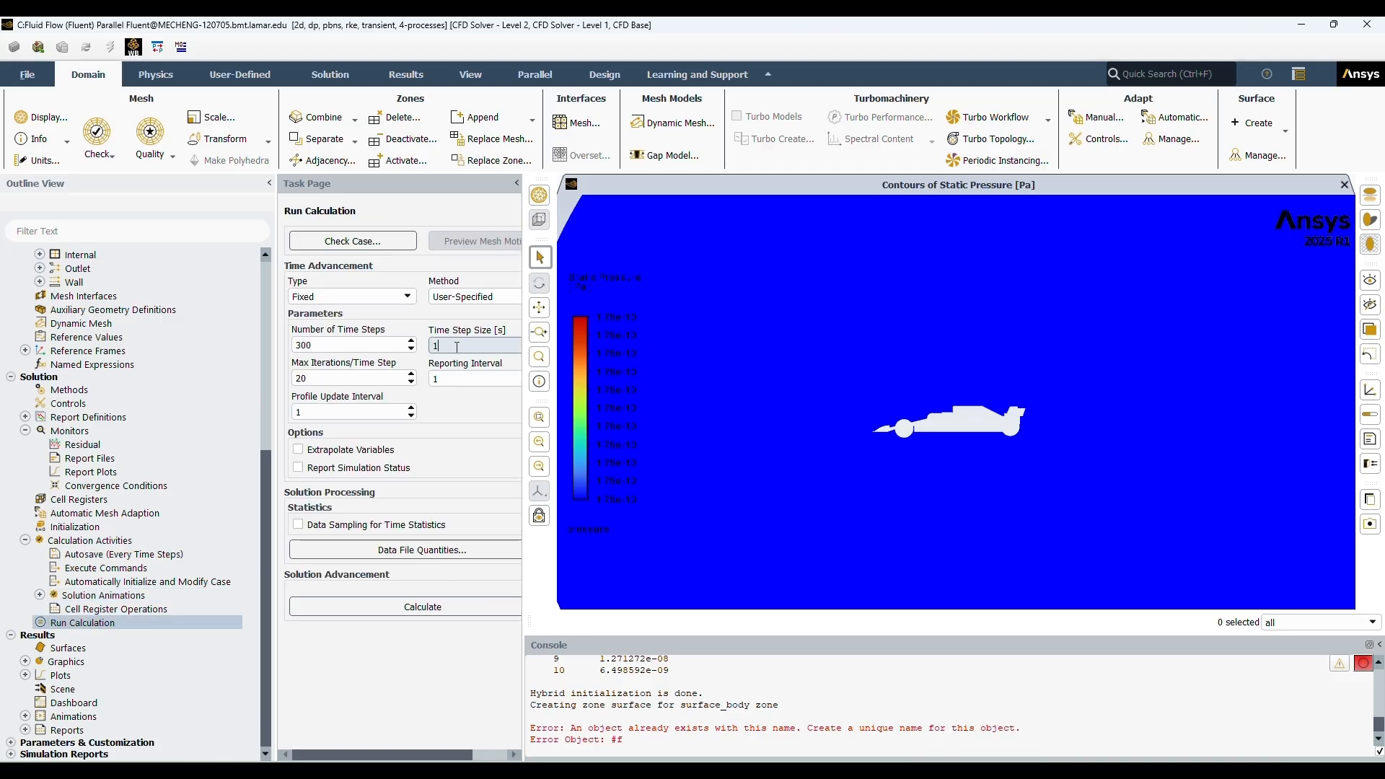
{"action": "key", "text": "BackSpace"}
{"action": "type", "text": "0.05"}
{"action": "left_click", "coordinate": [352, 379]}
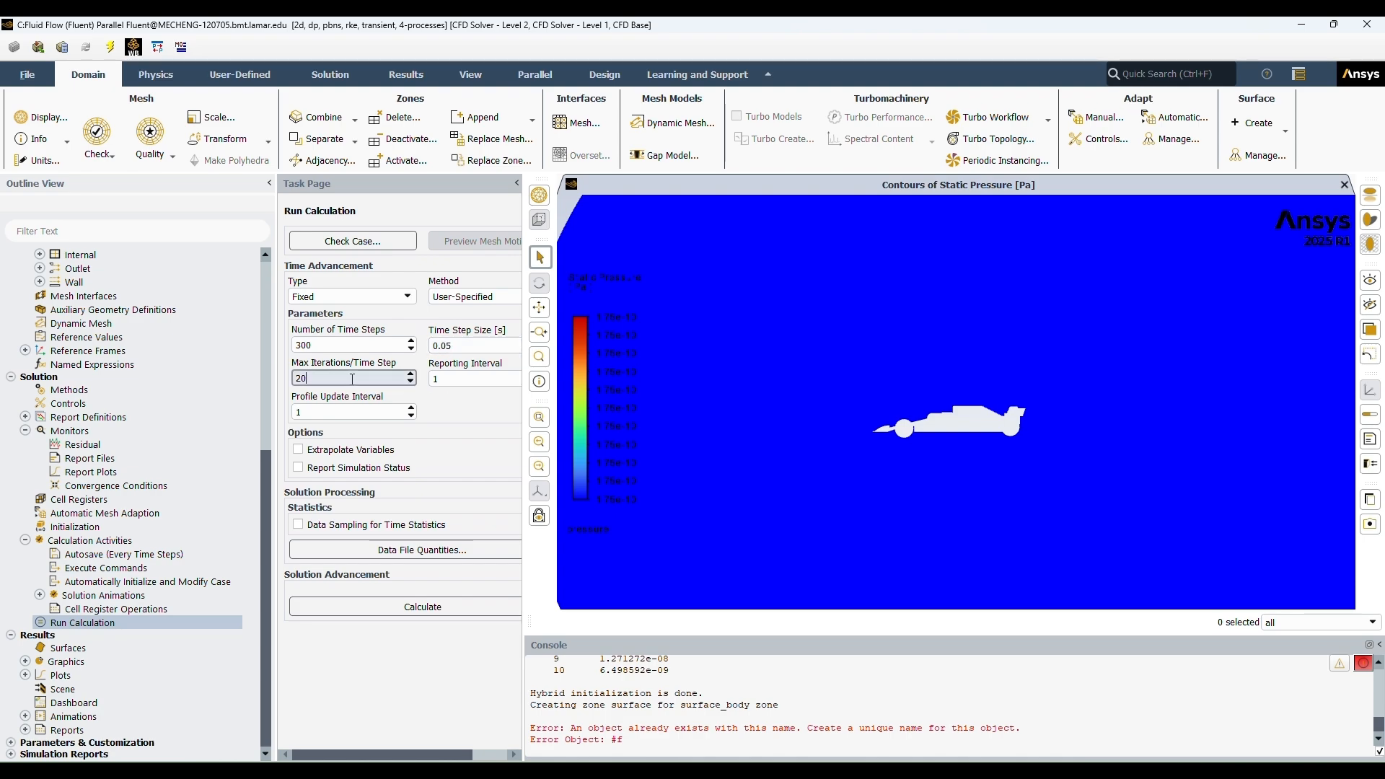
{"action": "double_click", "coordinate": [299, 377]}
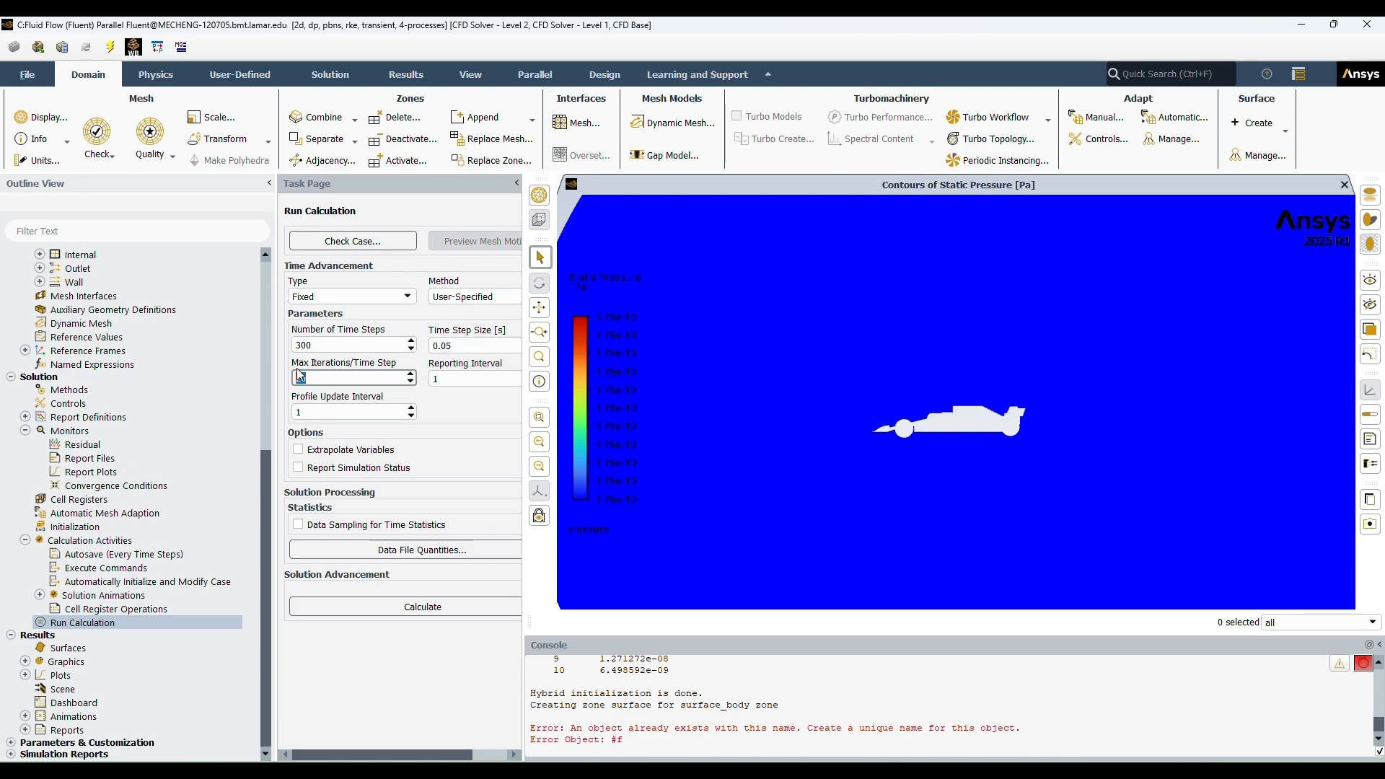
{"action": "left_click", "coordinate": [381, 605]}
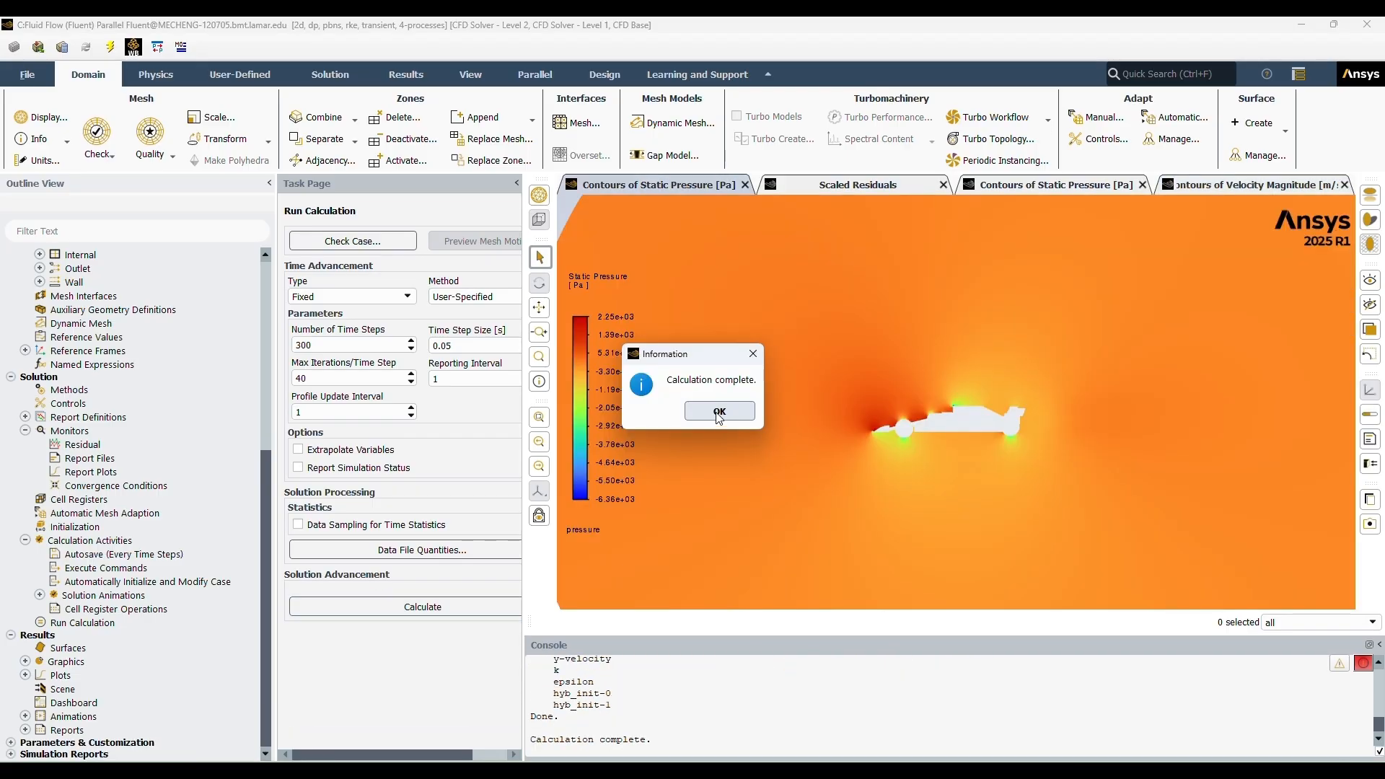
{"action": "left_click", "coordinate": [721, 453]}
{"action": "scroll", "coordinate": [721, 456], "scroll_direction": "up", "scroll_amount": 1}
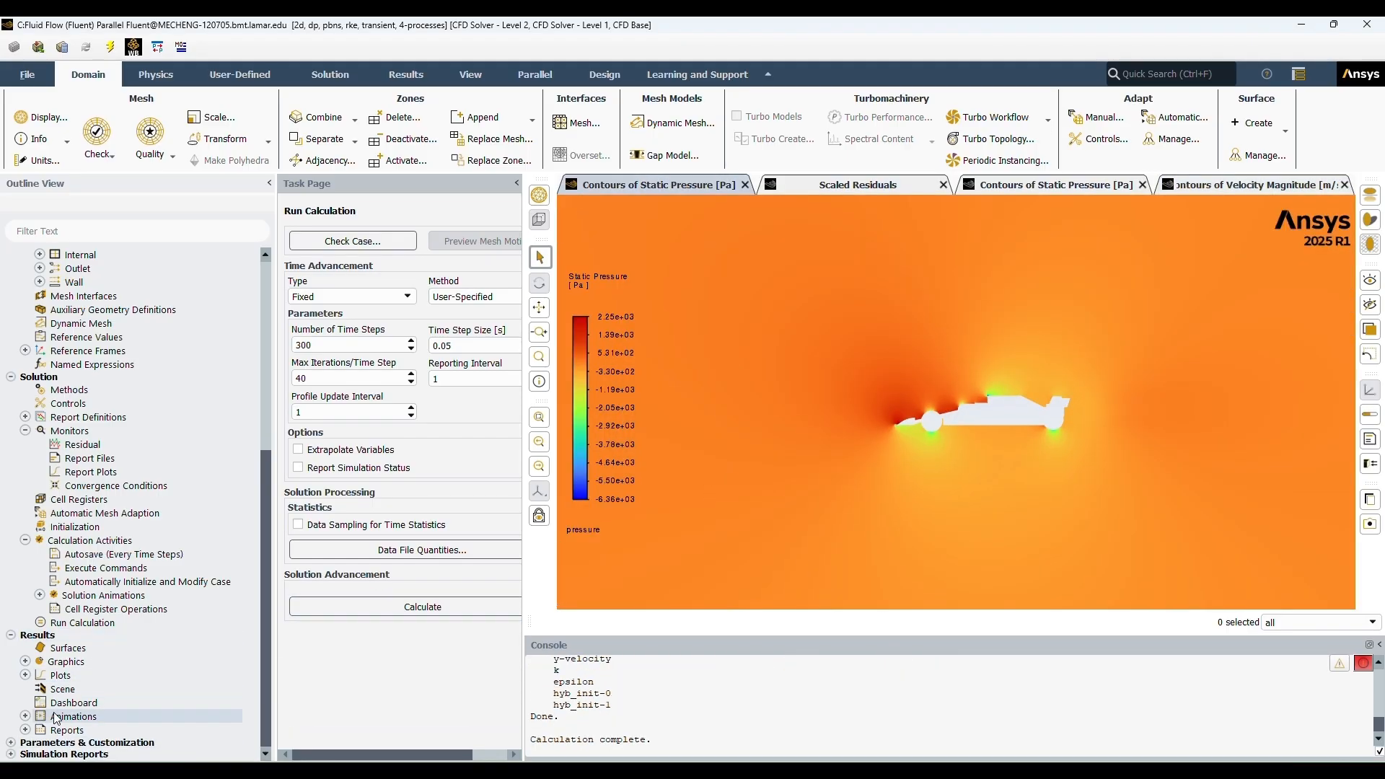
Create and display a velocity vector plot colored by Static Pressure, keeping the default vector name
{"action": "double_click", "coordinate": [58, 715]}
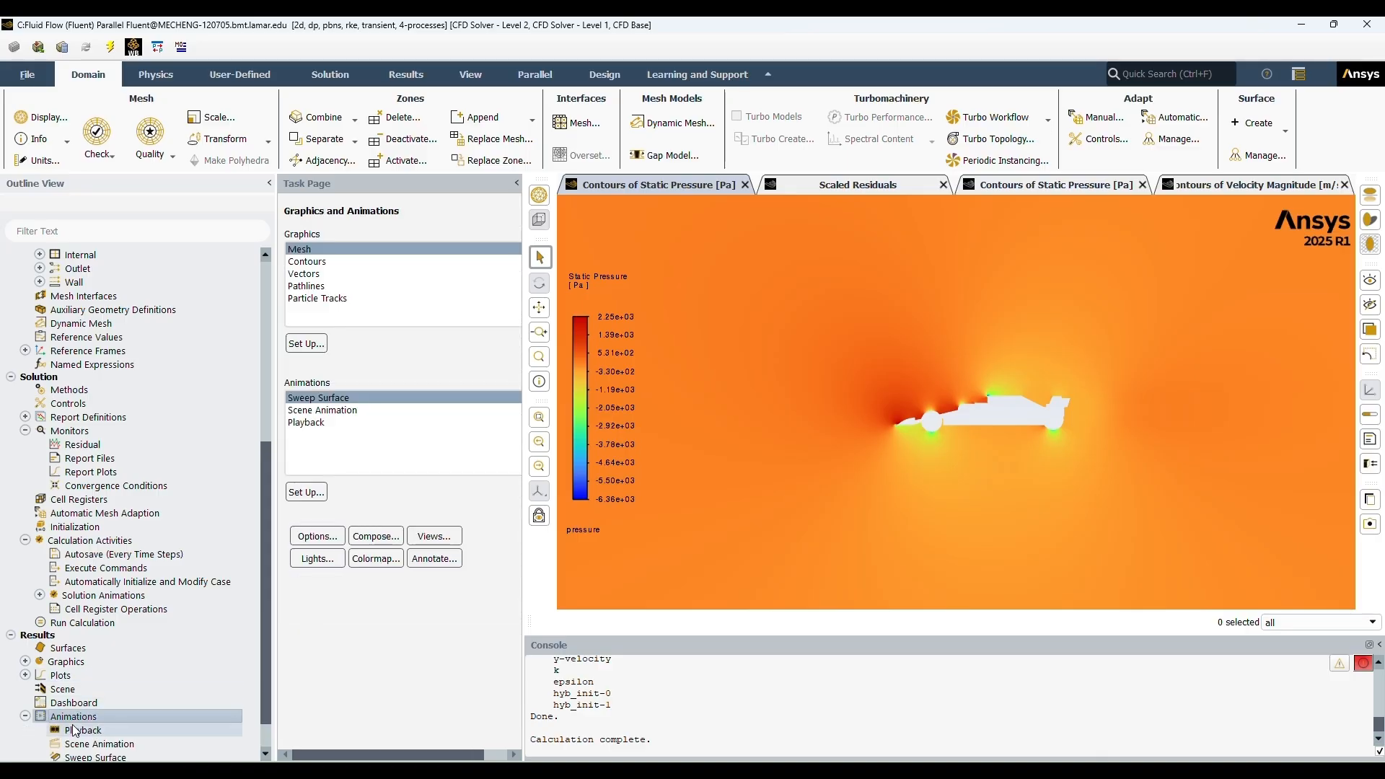
{"action": "left_click", "coordinate": [26, 716]}
{"action": "left_click", "coordinate": [25, 661]}
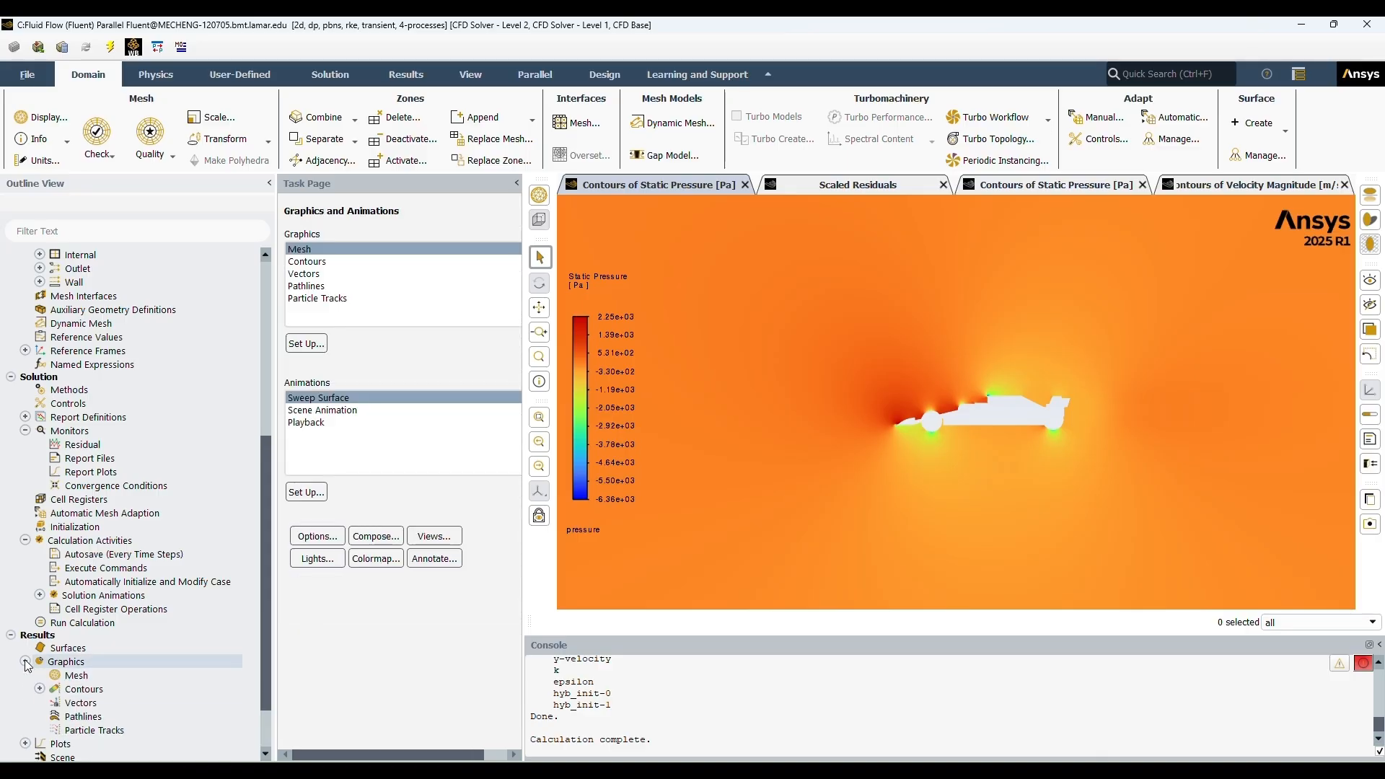
{"action": "left_click", "coordinate": [66, 705]}
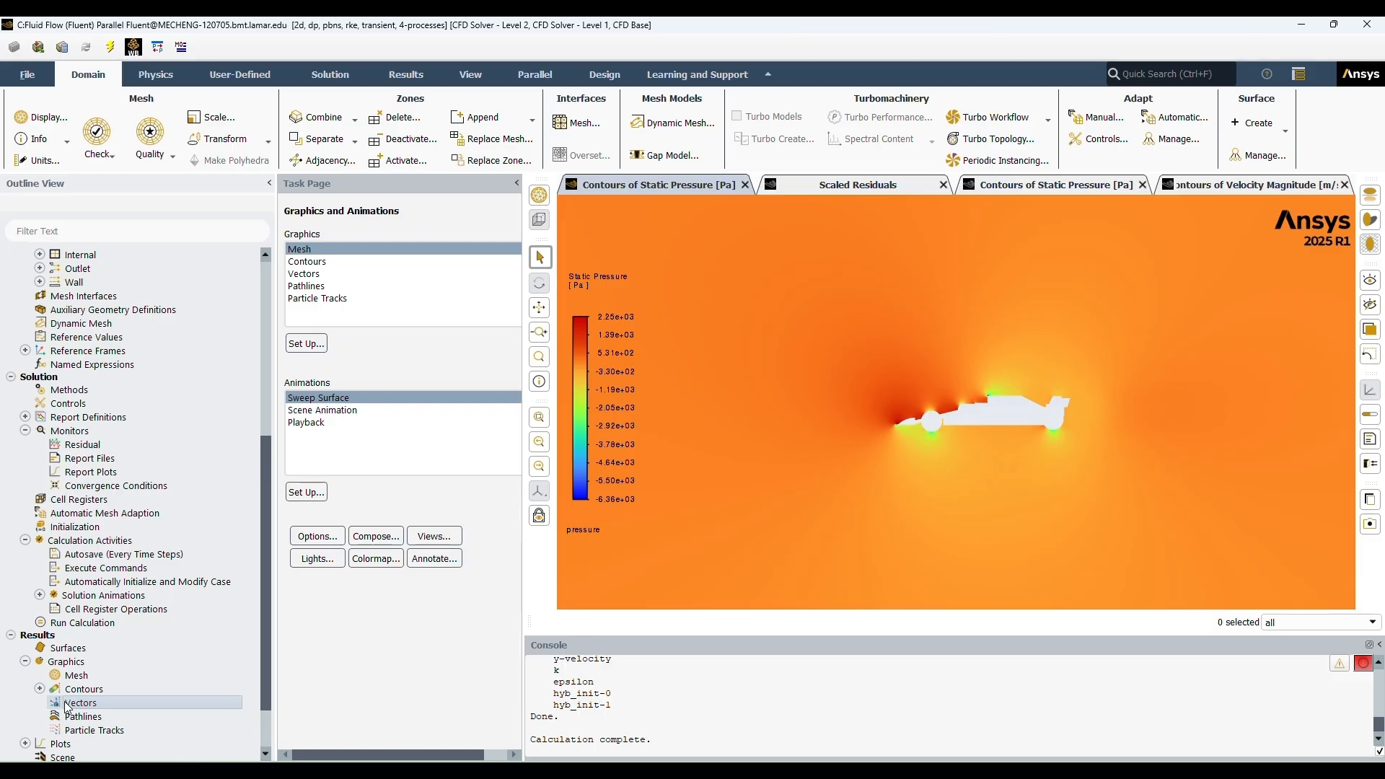
{"action": "double_click", "coordinate": [82, 710]}
{"action": "left_click", "coordinate": [486, 495]}
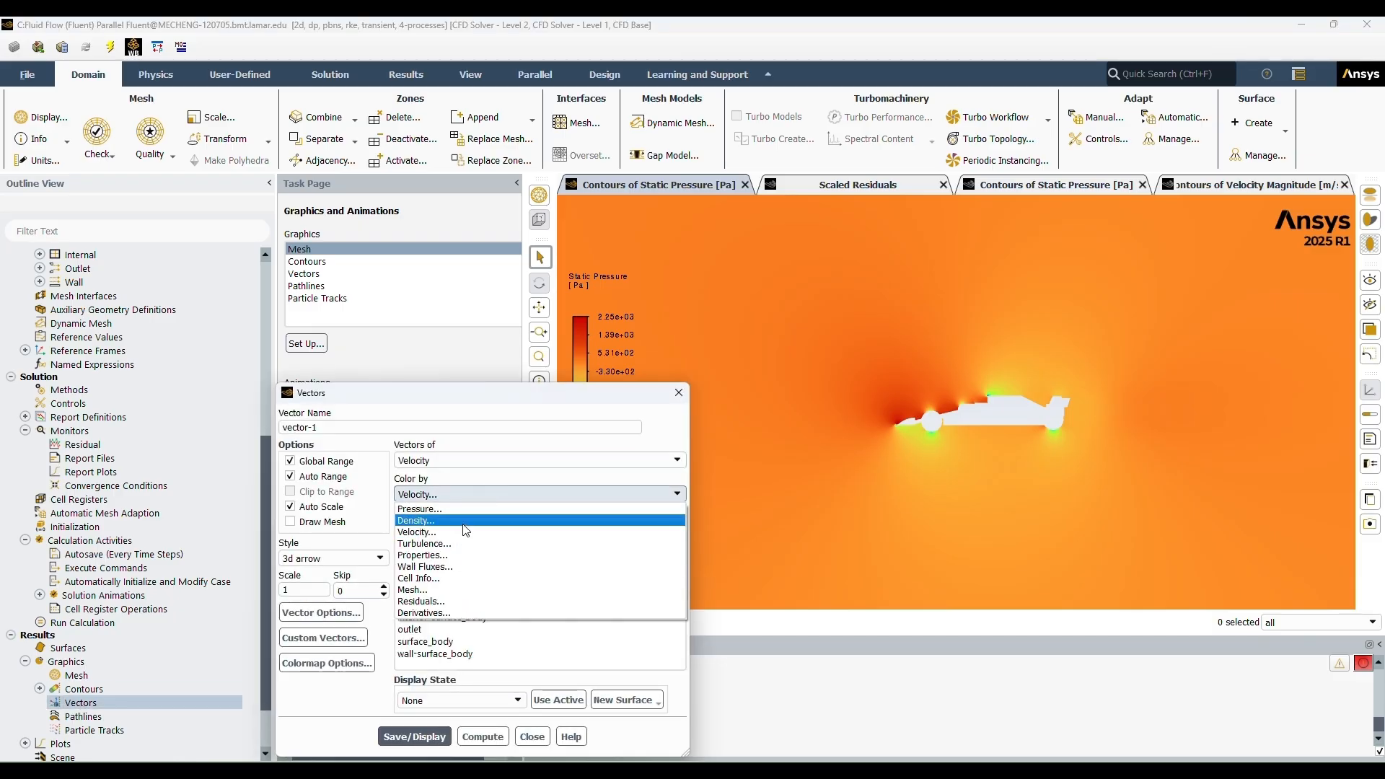
{"action": "left_click", "coordinate": [465, 514]}
{"action": "left_click", "coordinate": [414, 737]}
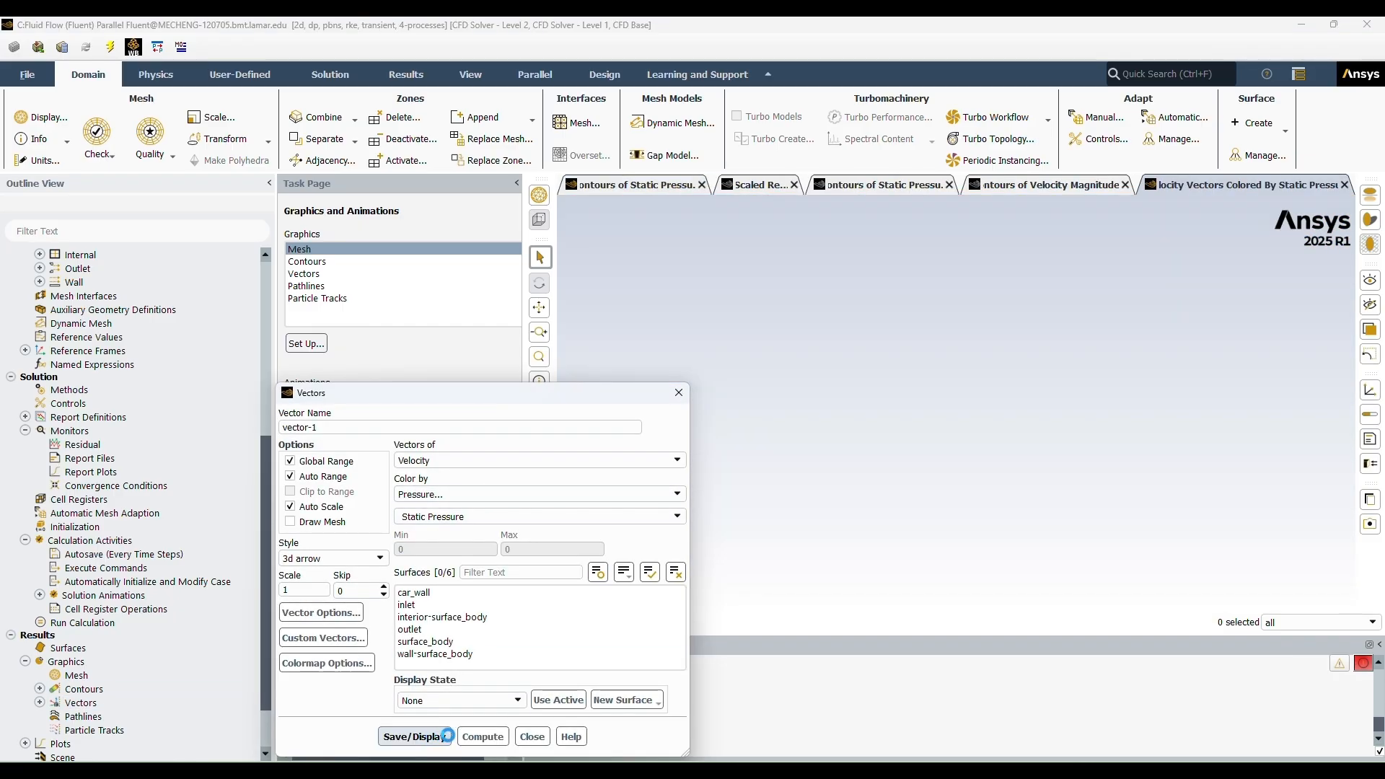
Examine the velocity vectors around the car's nose, upper body and underside
{"action": "scroll", "coordinate": [860, 440], "scroll_direction": "up", "scroll_amount": 5}
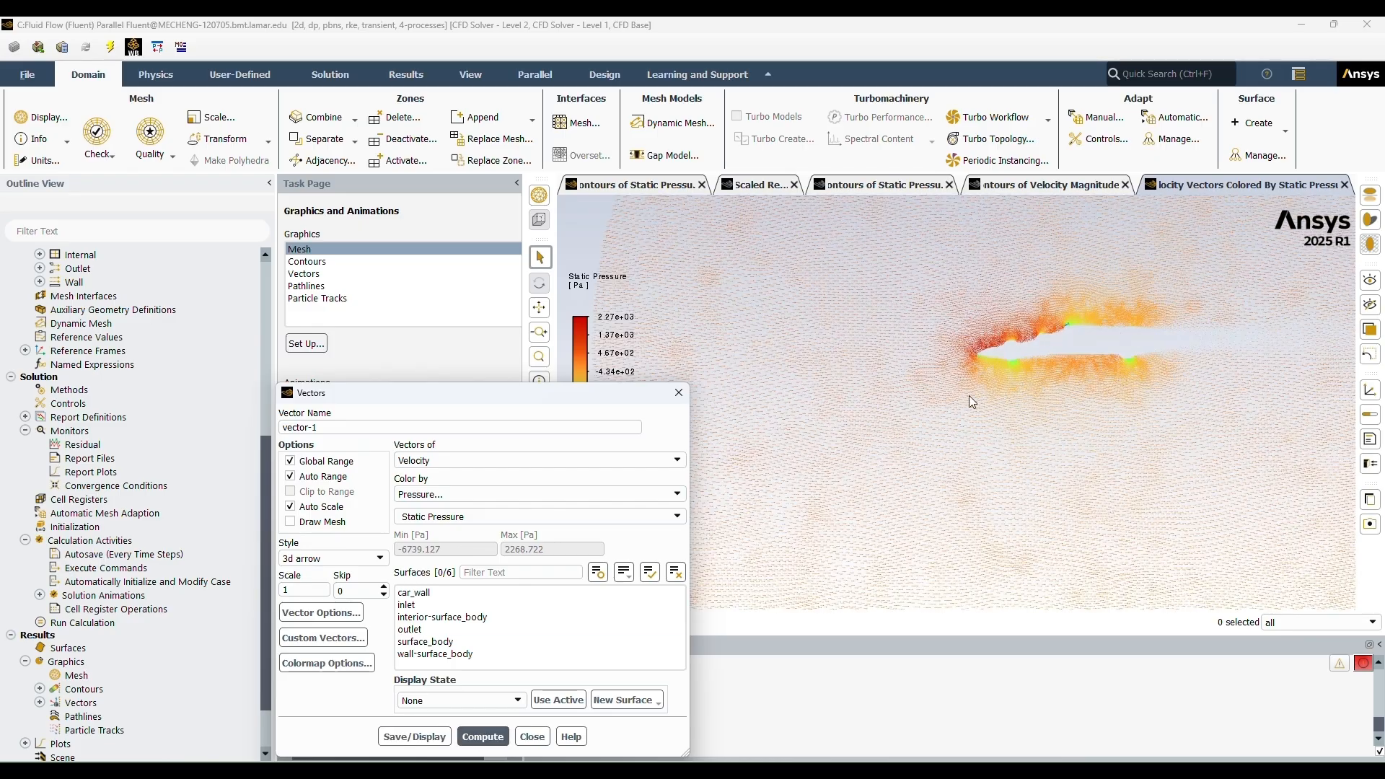
{"action": "scroll", "coordinate": [1104, 344], "scroll_direction": "up", "scroll_amount": 6}
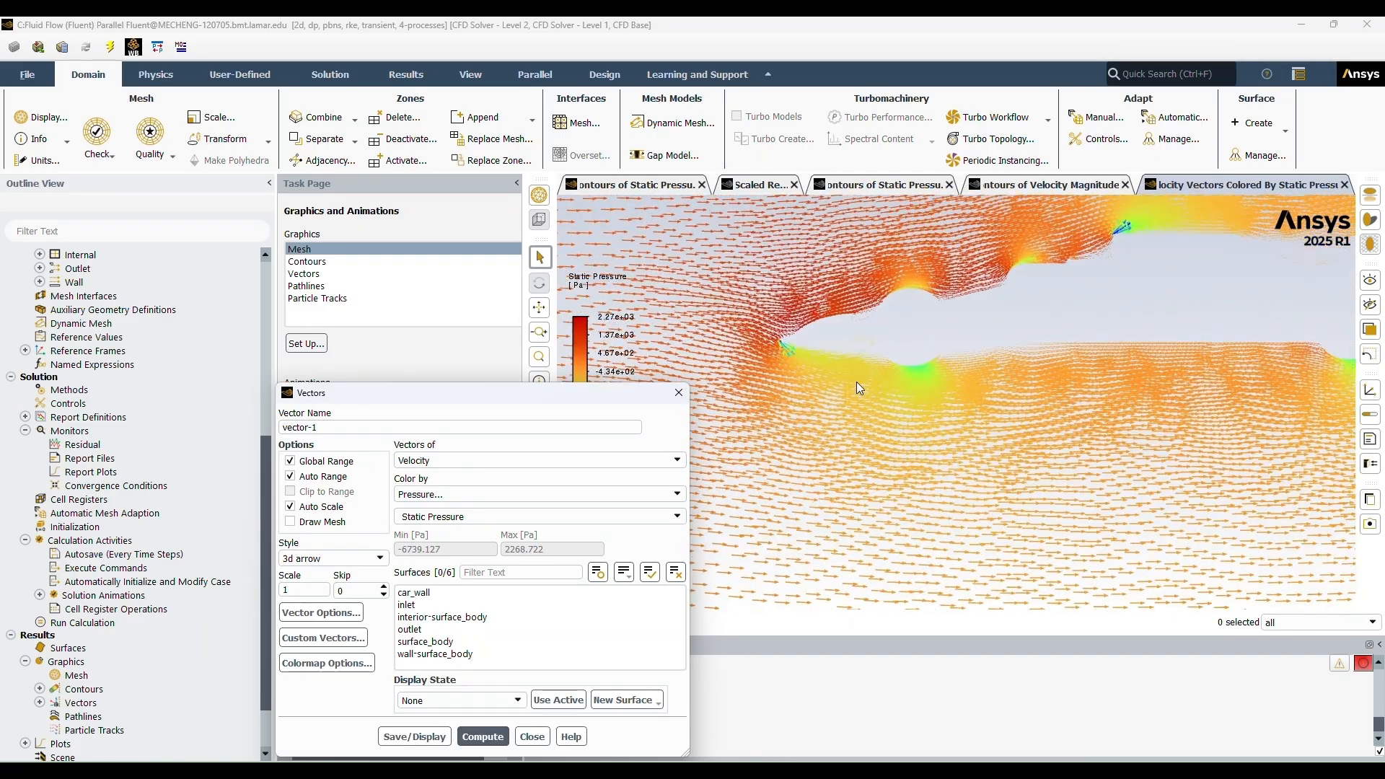
{"action": "scroll", "coordinate": [1067, 341], "scroll_direction": "up", "scroll_amount": 8}
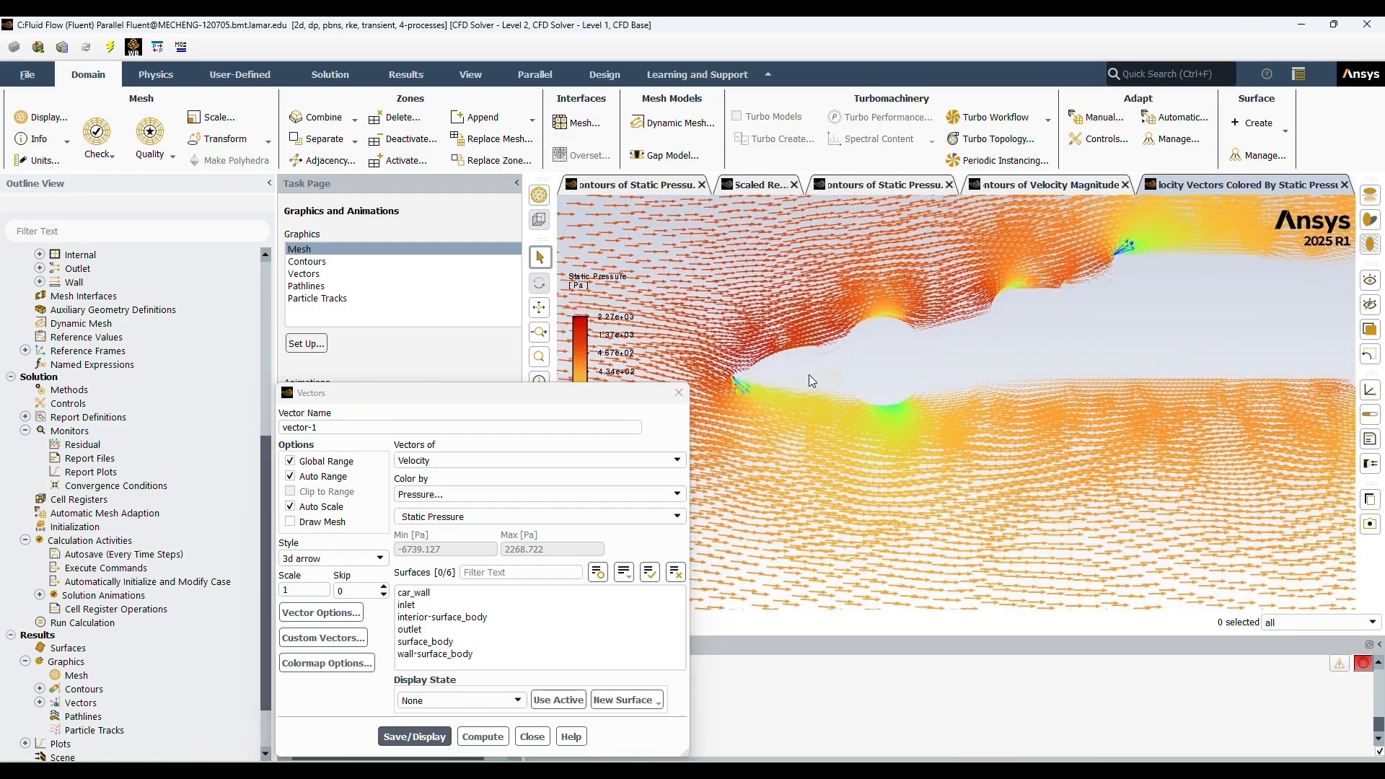
{"action": "scroll", "coordinate": [1066, 341], "scroll_direction": "down", "scroll_amount": 8}
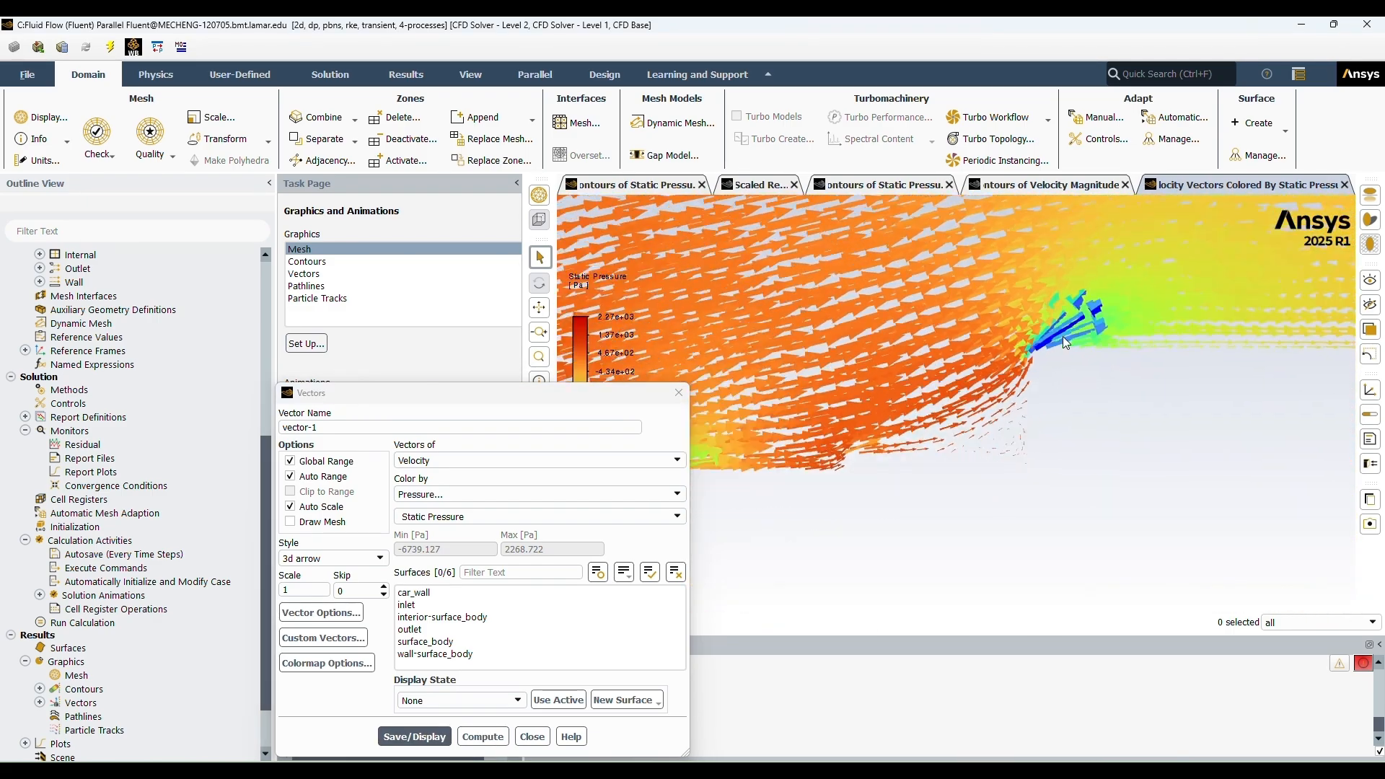
{"action": "middle_click_drag", "start_coordinate": [1089, 375], "coordinate": [846, 411]}
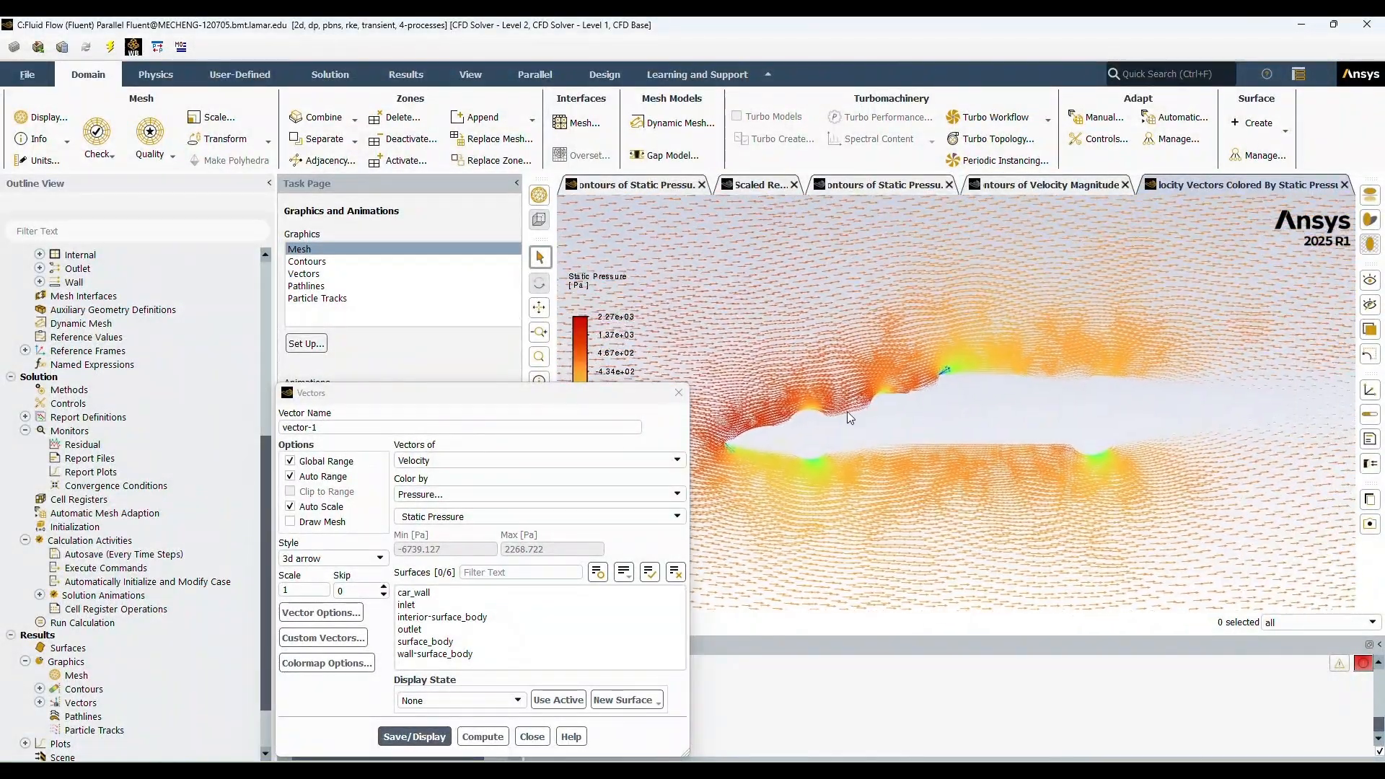
{"action": "scroll", "coordinate": [911, 432], "scroll_direction": "down", "scroll_amount": 2}
{"action": "scroll", "coordinate": [915, 457], "scroll_direction": "up", "scroll_amount": 2}
{"action": "scroll", "coordinate": [911, 460], "scroll_direction": "down", "scroll_amount": 3}
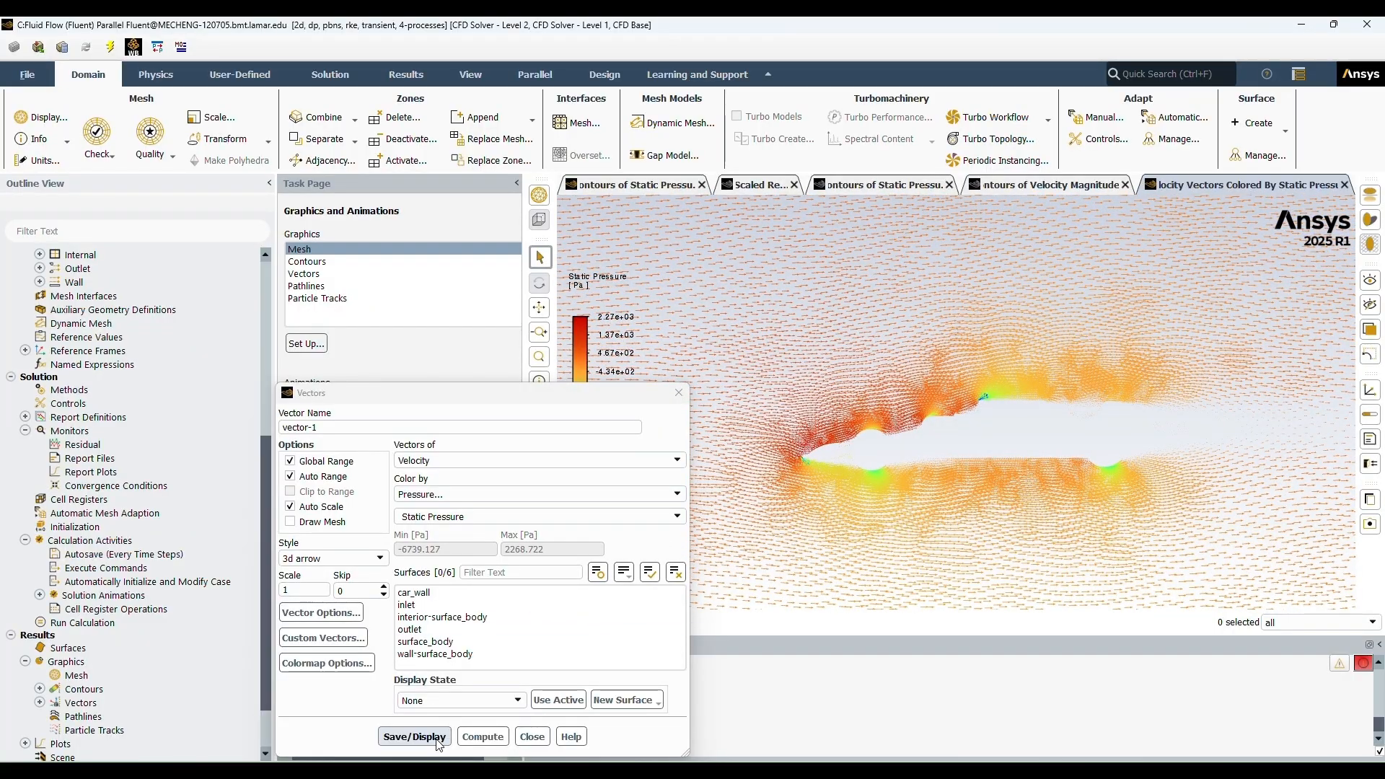
Close the vector setup and play the velocity animation (animation-1) once from frame 1 to 300 with the stored view turned off
{"action": "left_click", "coordinate": [531, 736]}
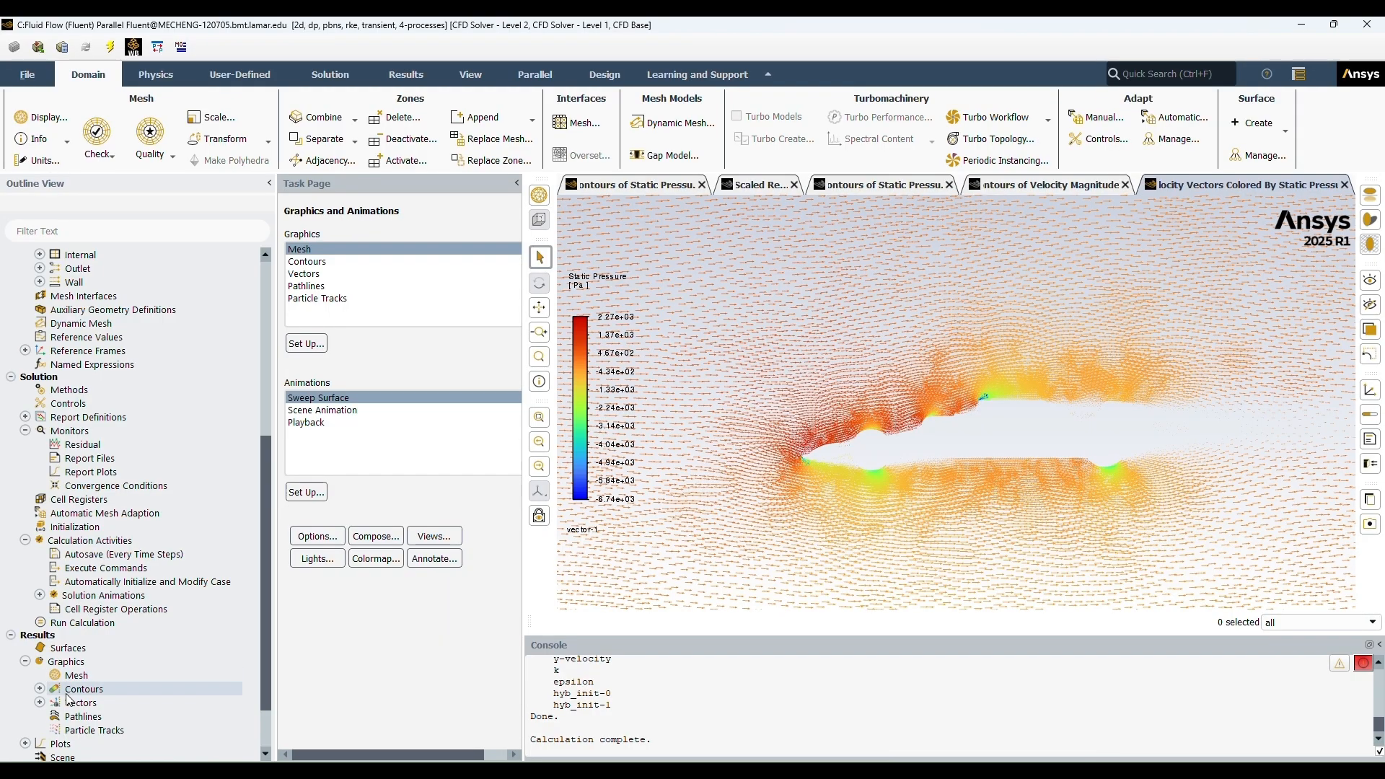
{"action": "scroll", "coordinate": [69, 703], "scroll_direction": "down", "scroll_amount": 2}
{"action": "double_click", "coordinate": [73, 716]}
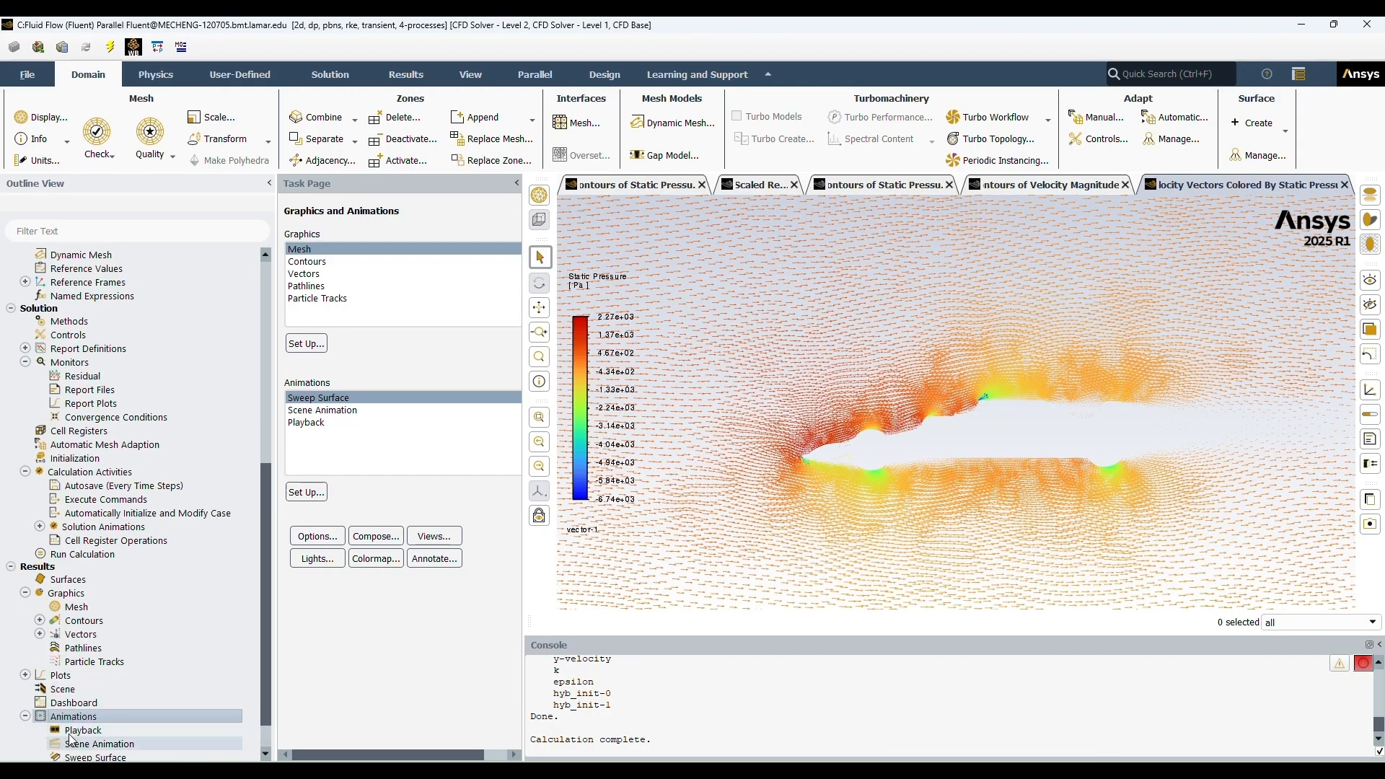
{"action": "double_click", "coordinate": [72, 730]}
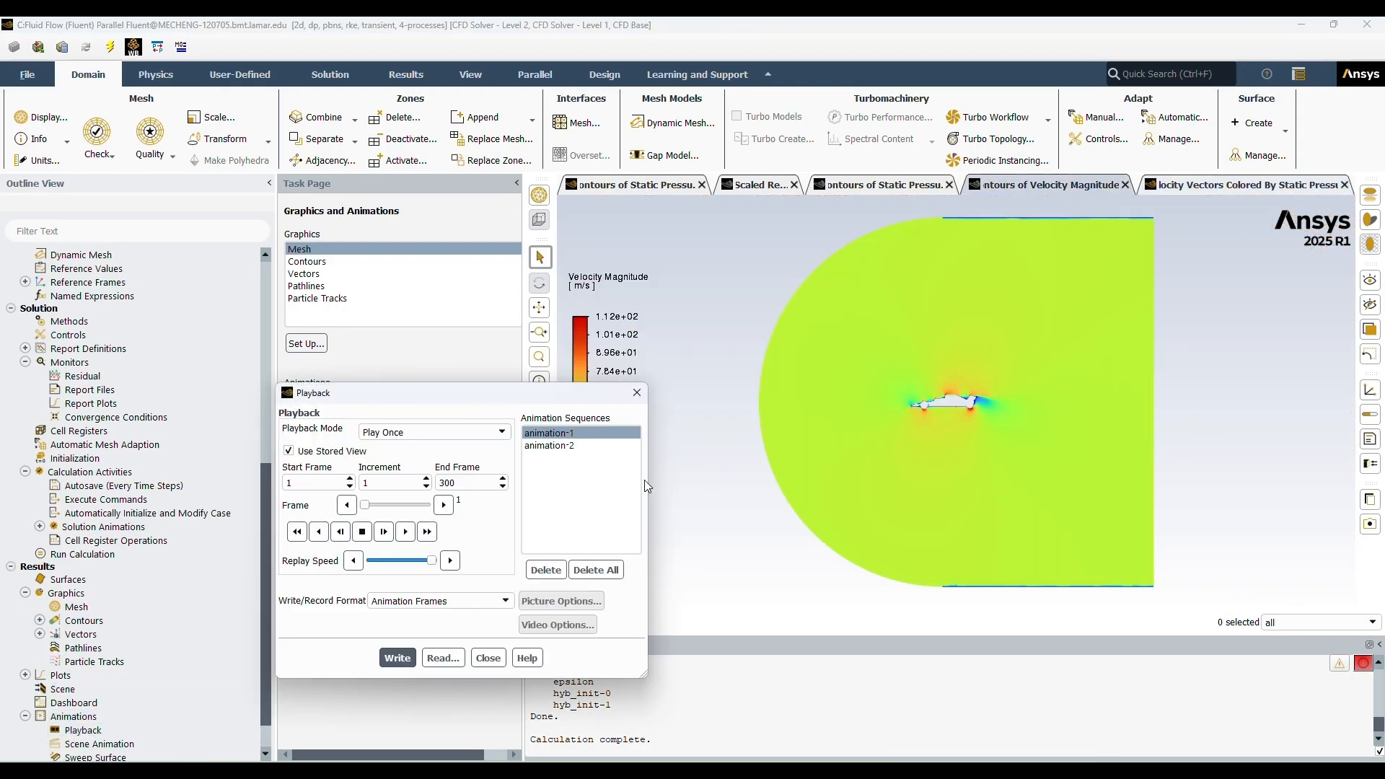
{"action": "left_click", "coordinate": [289, 451]}
{"action": "scroll", "coordinate": [868, 412], "scroll_direction": "up", "scroll_amount": 6}
{"action": "middle_click_drag", "start_coordinate": [837, 437], "coordinate": [758, 488]}
{"action": "scroll", "coordinate": [806, 447], "scroll_direction": "up", "scroll_amount": 3}
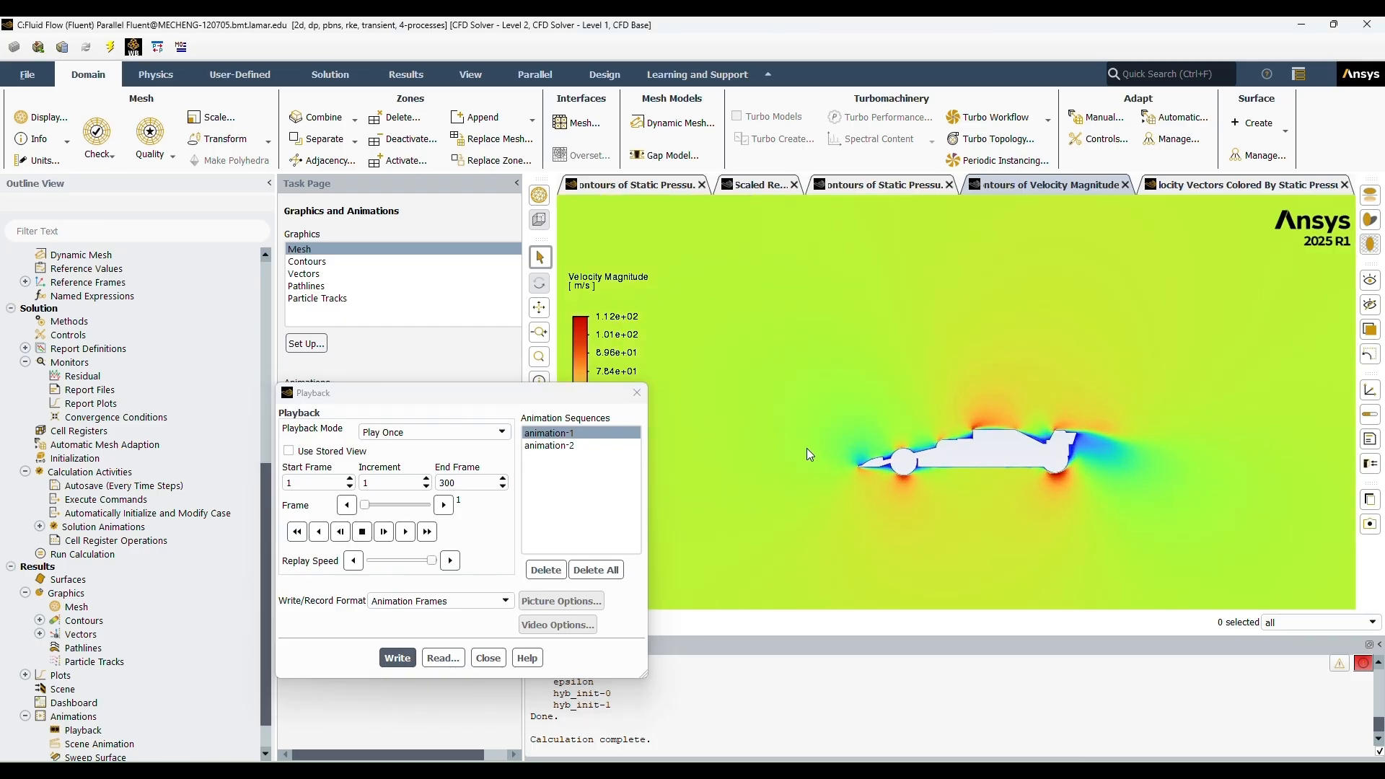
{"action": "left_click", "coordinate": [405, 534]}
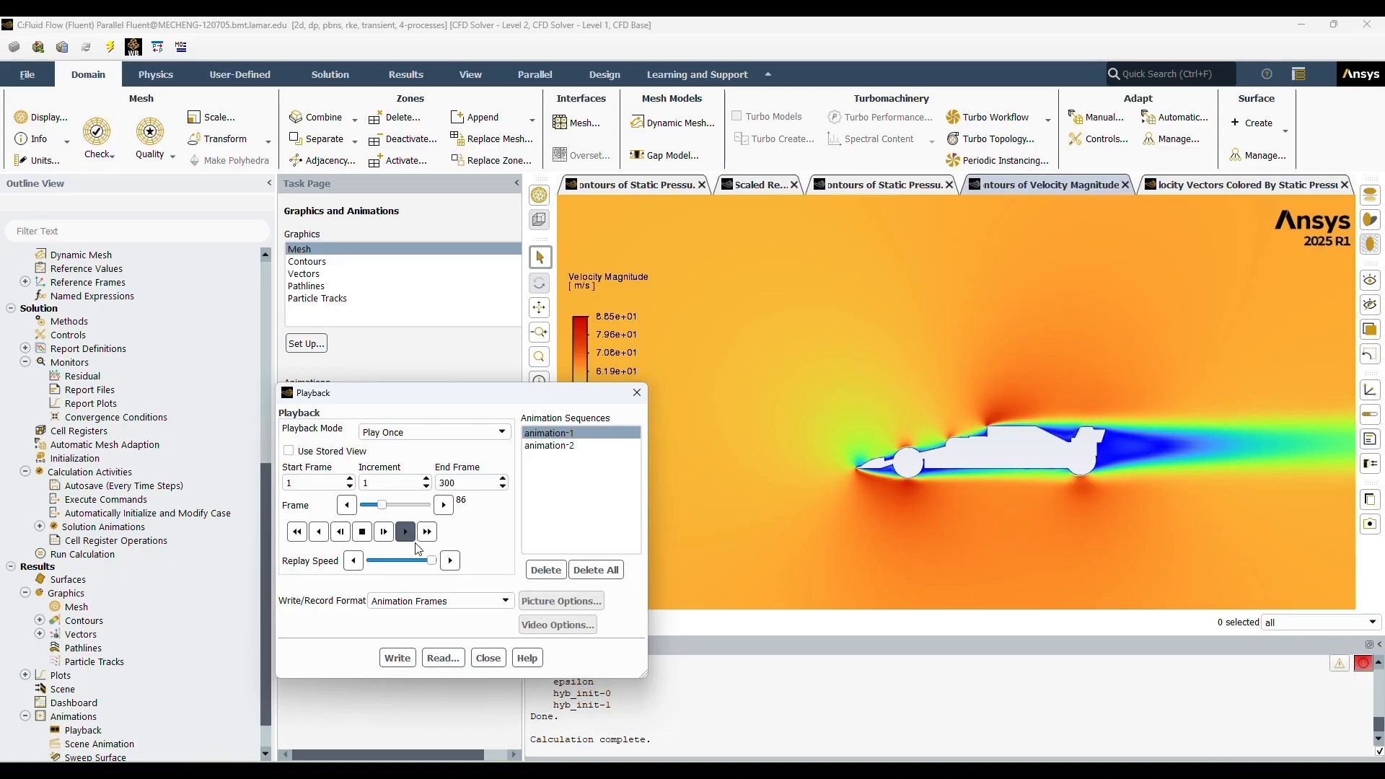
{"action": "left_click_drag", "start_coordinate": [582, 401], "coordinate": [472, 410]}
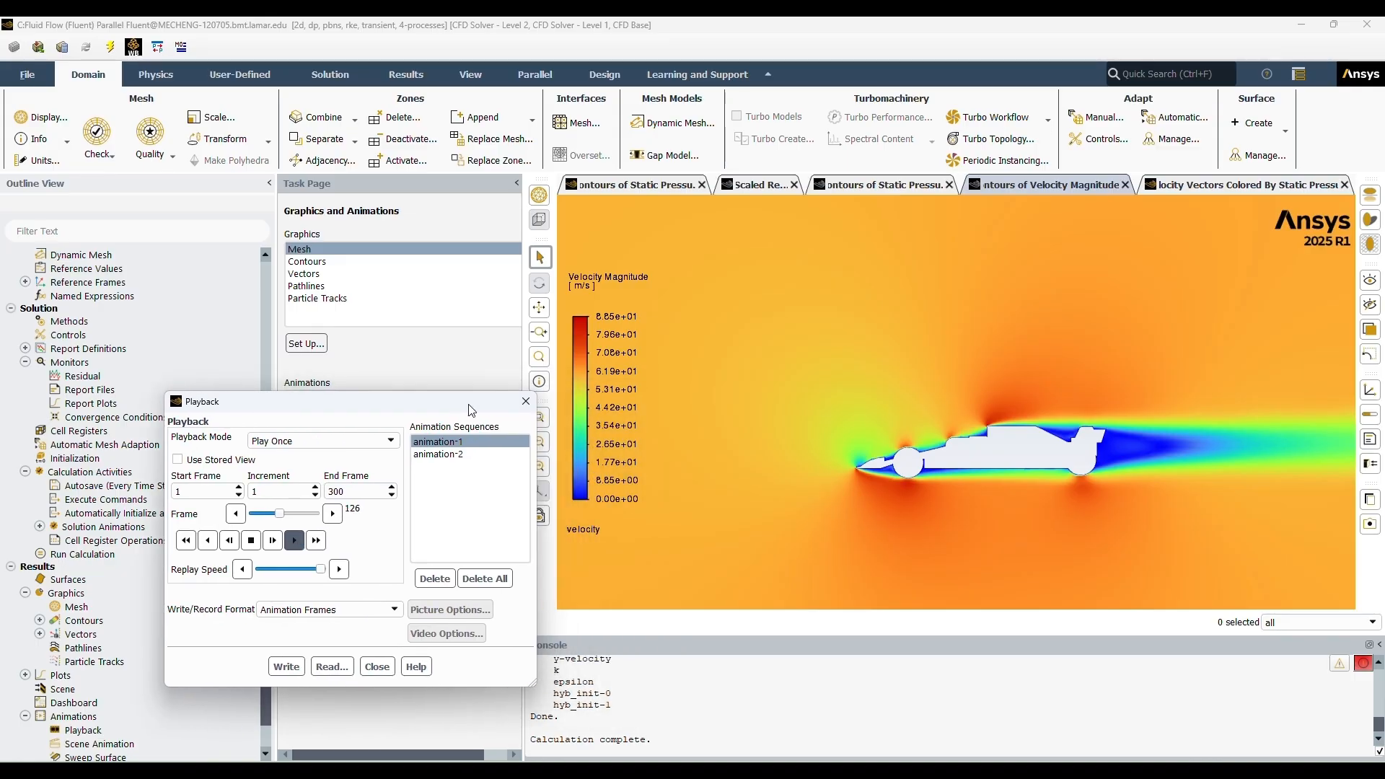
Play the static pressure animation (animation-2) once from frame 1 to 300, and close the playback
{"action": "left_click", "coordinate": [453, 455]}
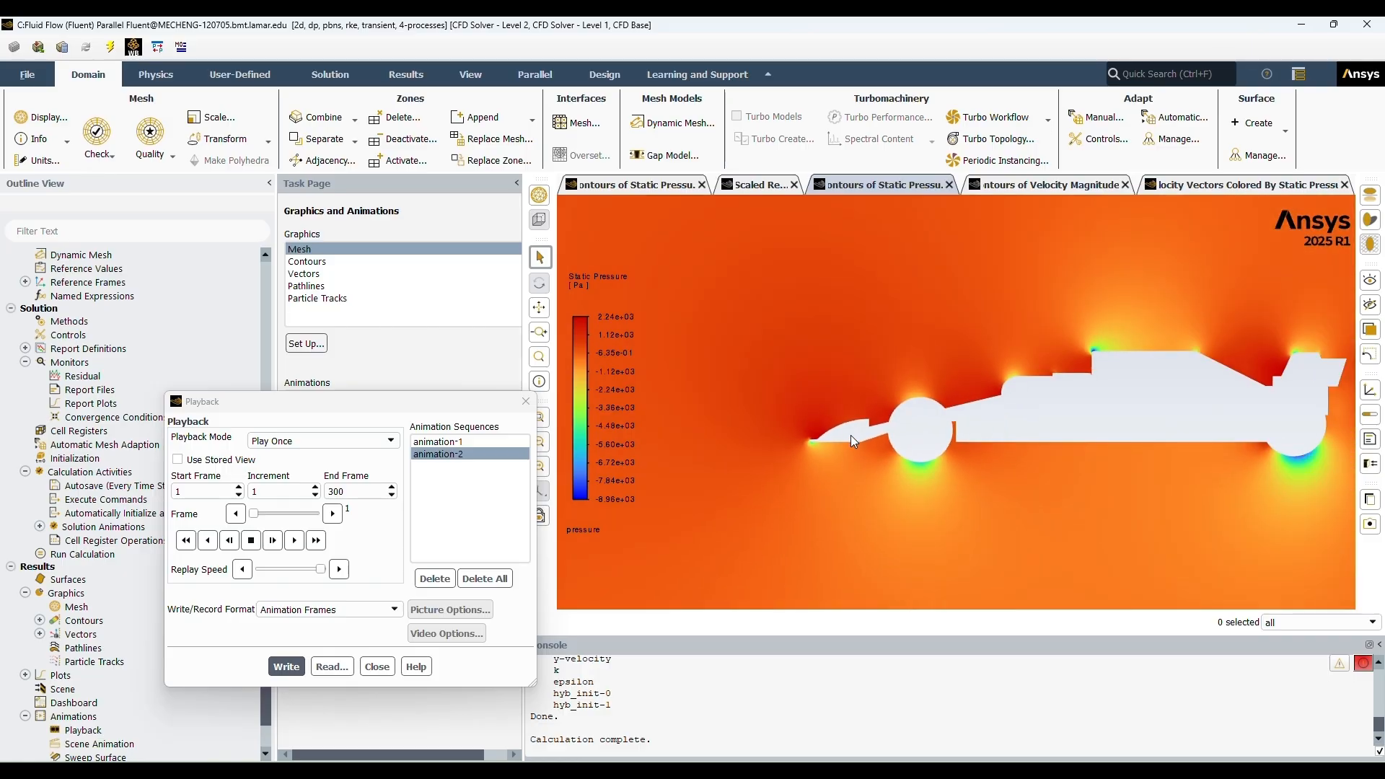
{"action": "left_click", "coordinate": [295, 540]}
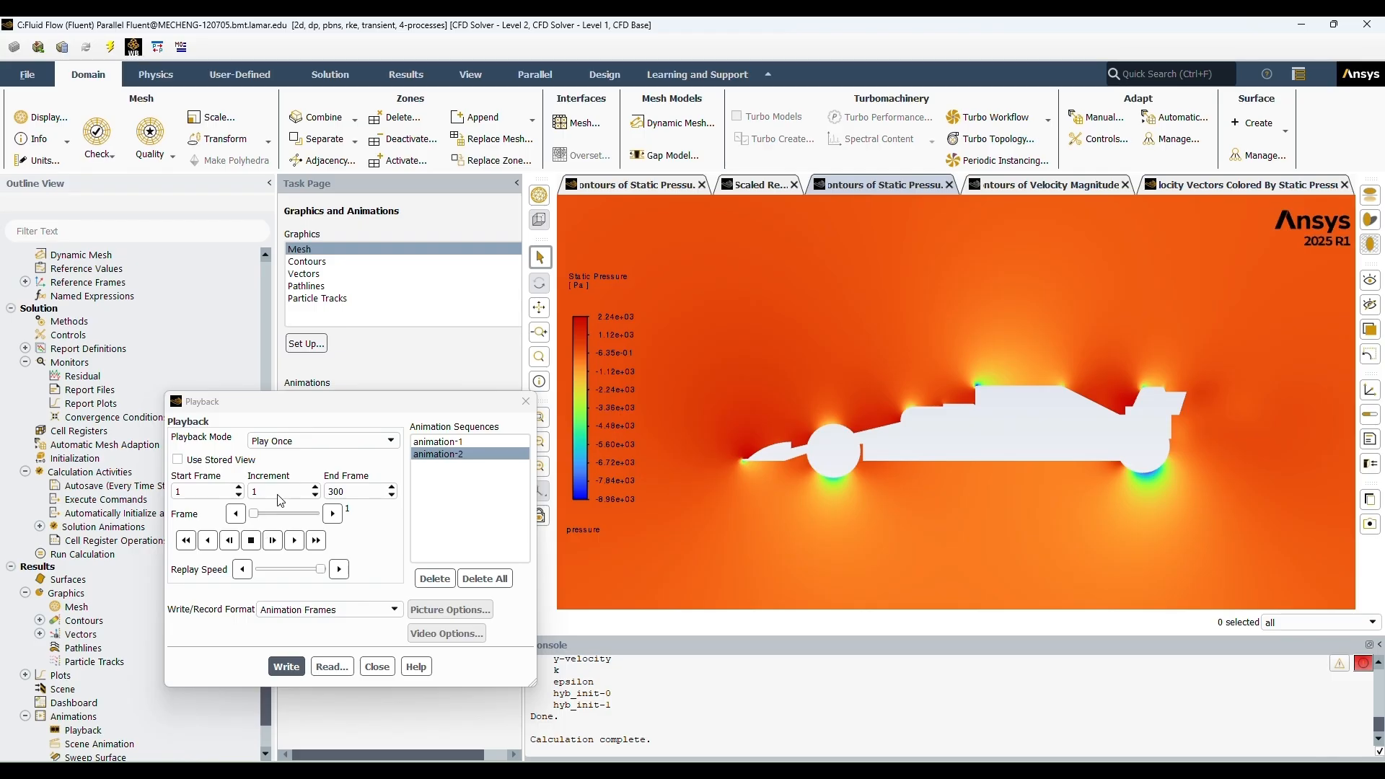
{"action": "left_click", "coordinate": [294, 540]}
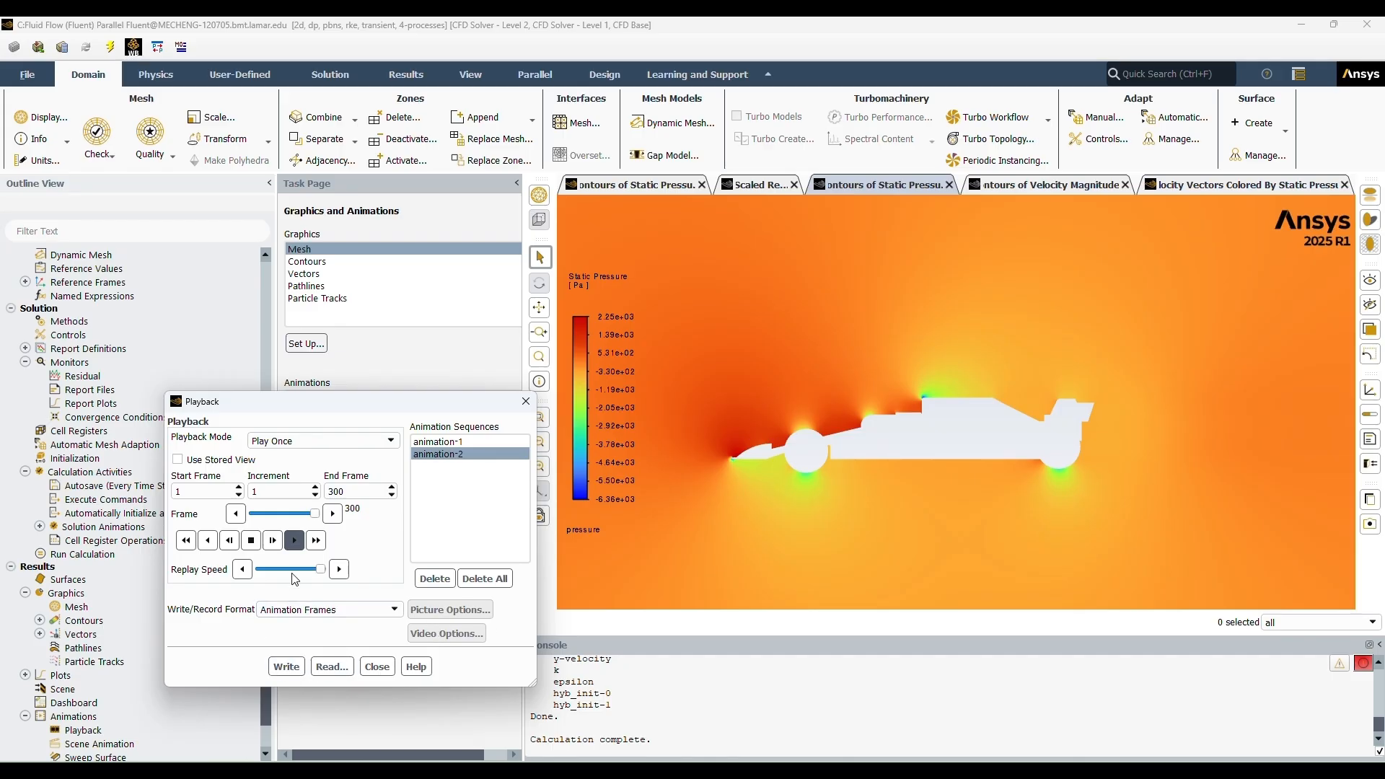
{"action": "left_click", "coordinate": [525, 401]}
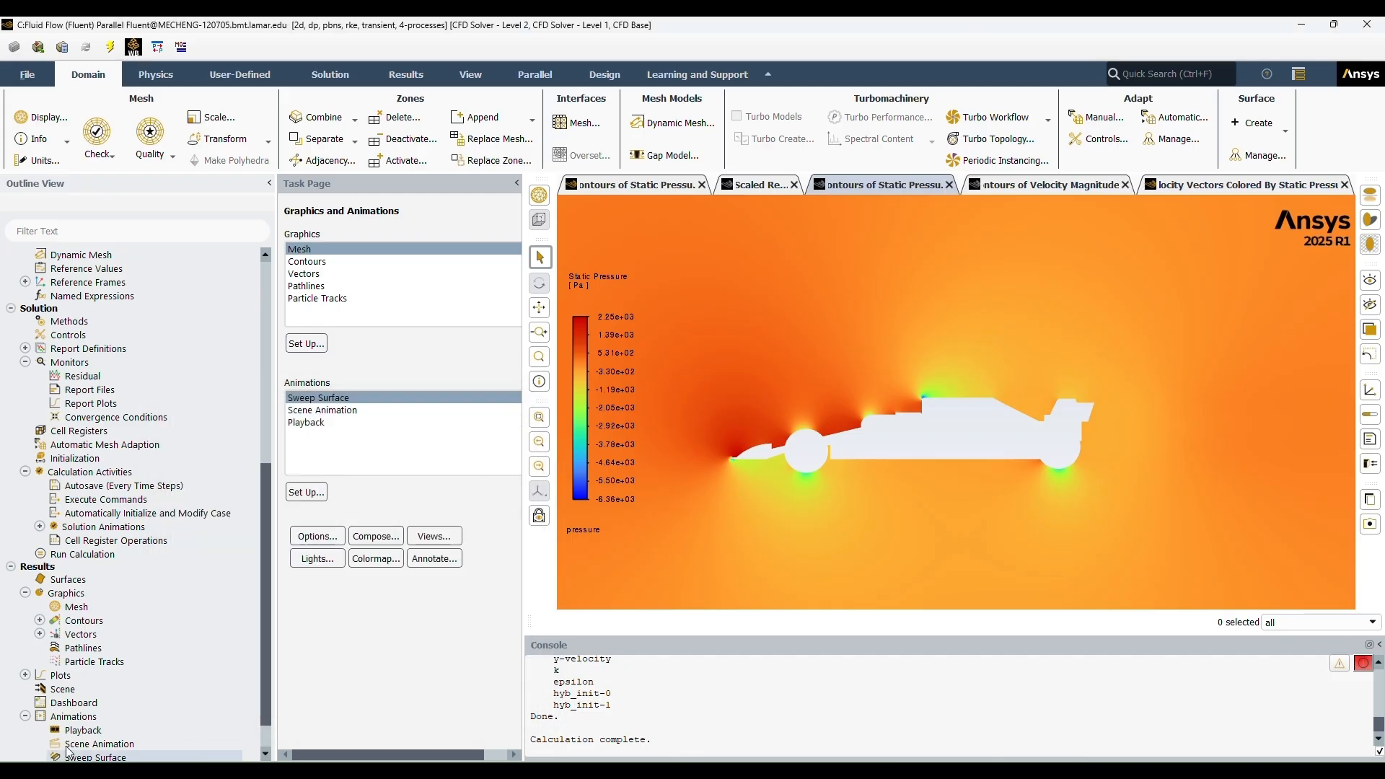
Compute the Facet Average surface integral of Static Pressure on car_wall and highlight the result in the console
{"action": "scroll", "coordinate": [63, 732], "scroll_direction": "down", "scroll_amount": 1}
{"action": "left_click", "coordinate": [64, 731]}
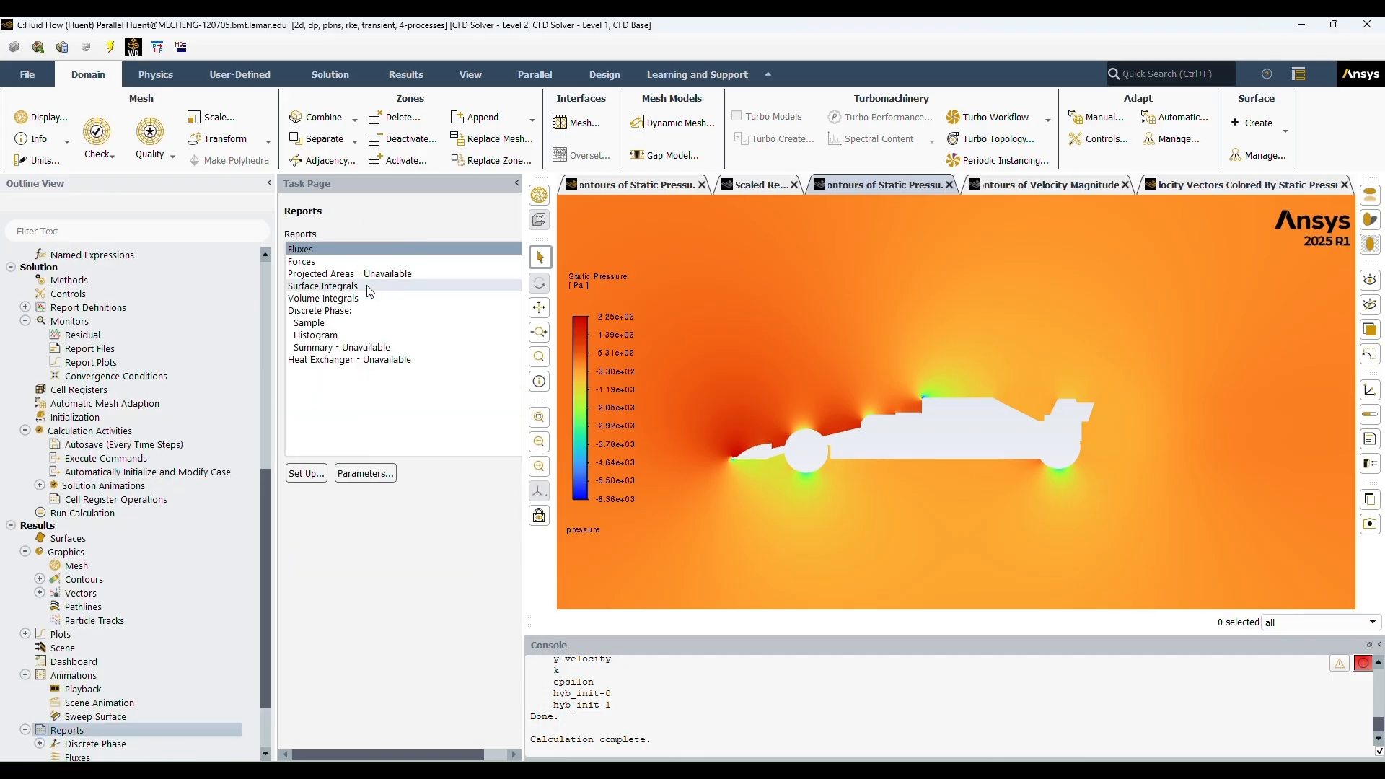
{"action": "scroll", "coordinate": [66, 743], "scroll_direction": "down", "scroll_amount": 2}
{"action": "double_click", "coordinate": [100, 705]}
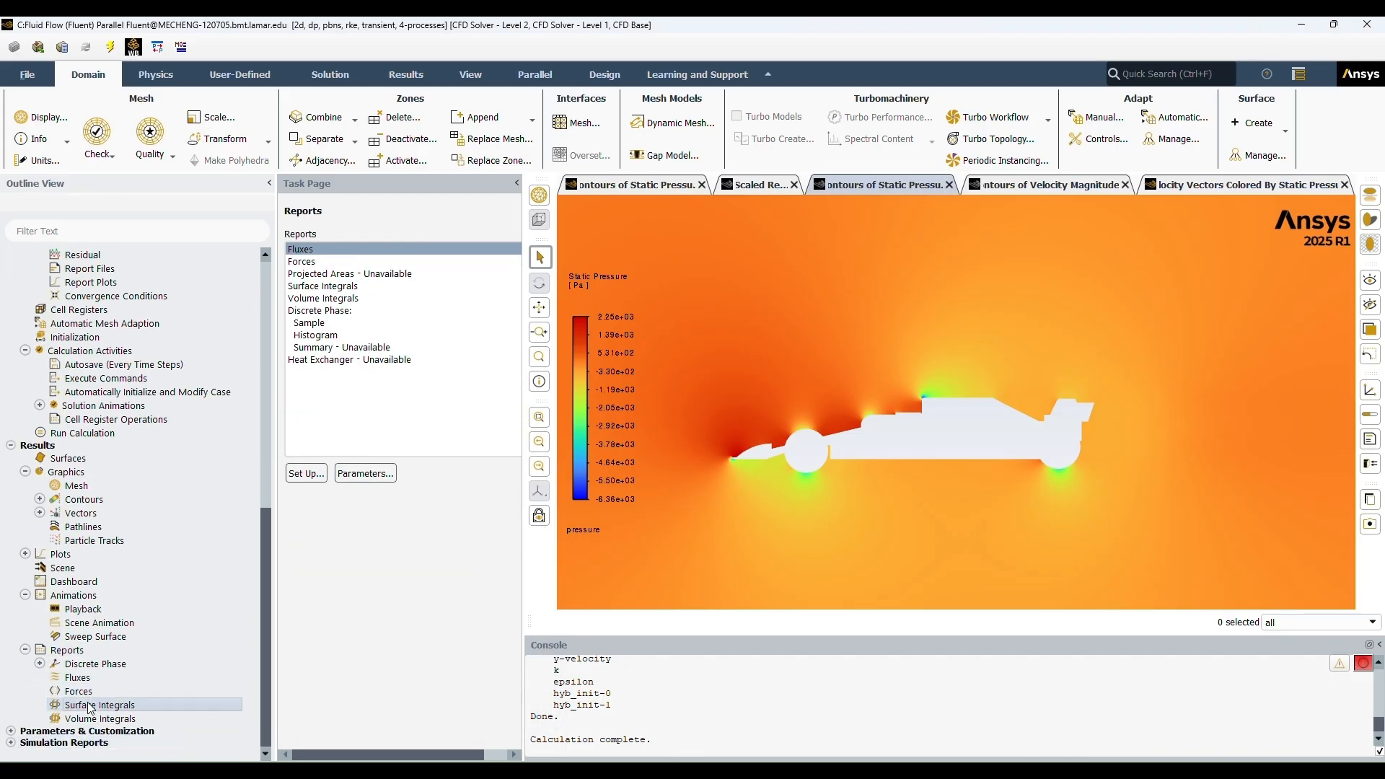
{"action": "left_click", "coordinate": [341, 501]}
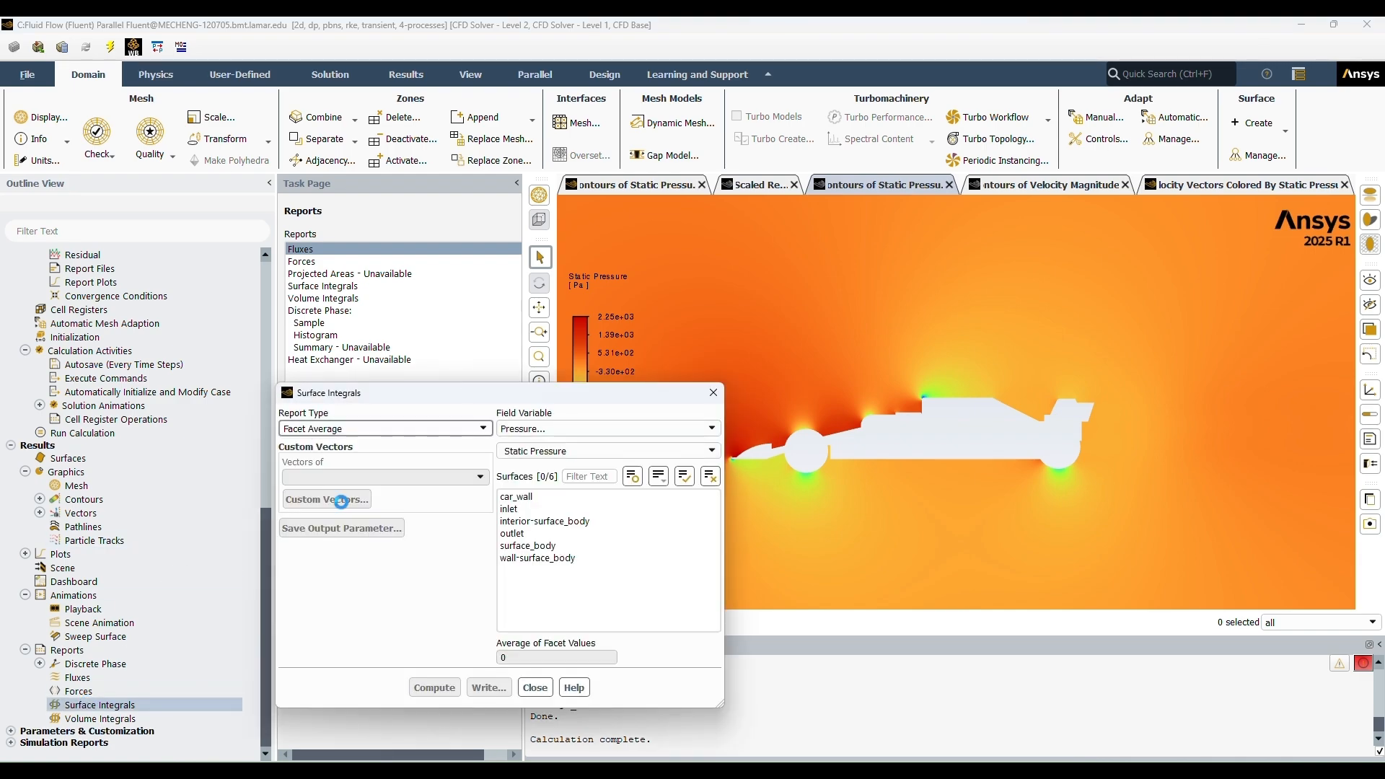
{"action": "left_click", "coordinate": [516, 496]}
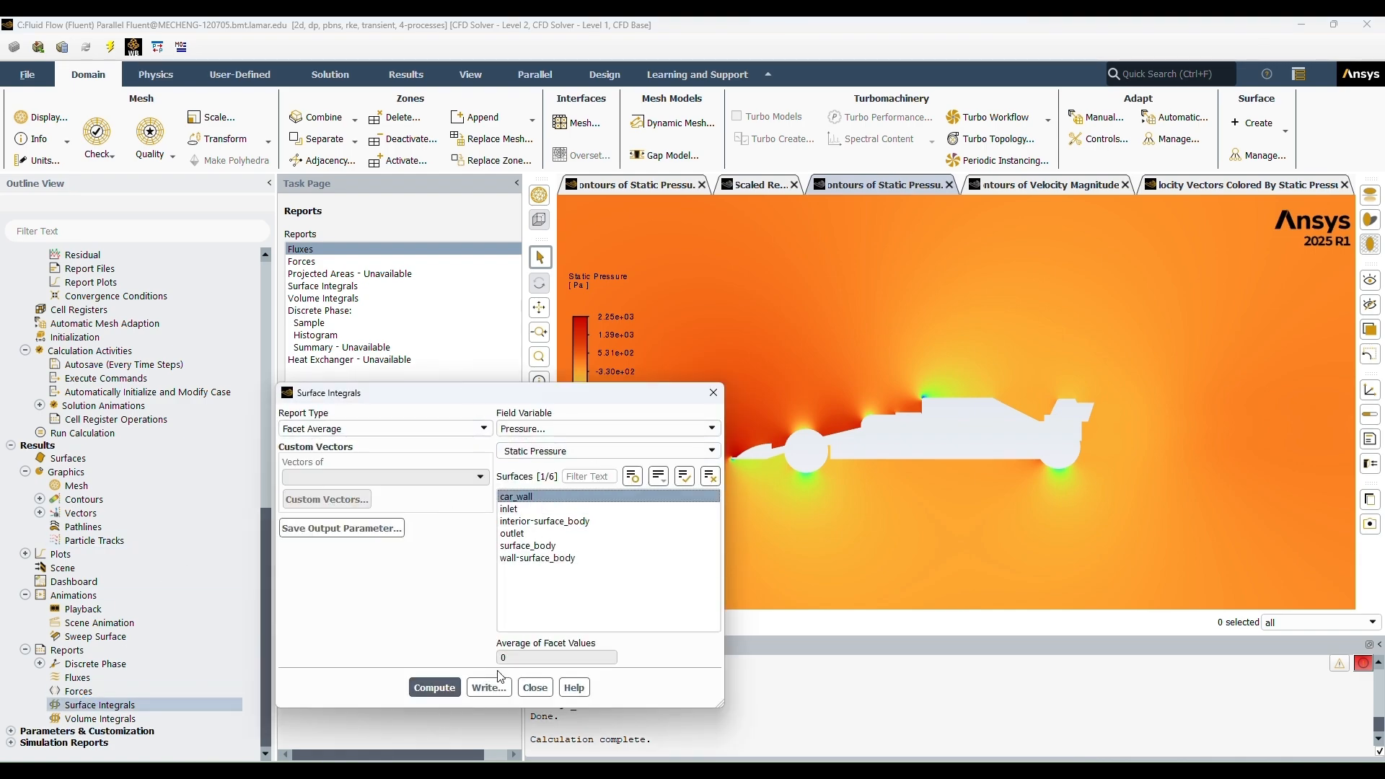
{"action": "left_click", "coordinate": [435, 687]}
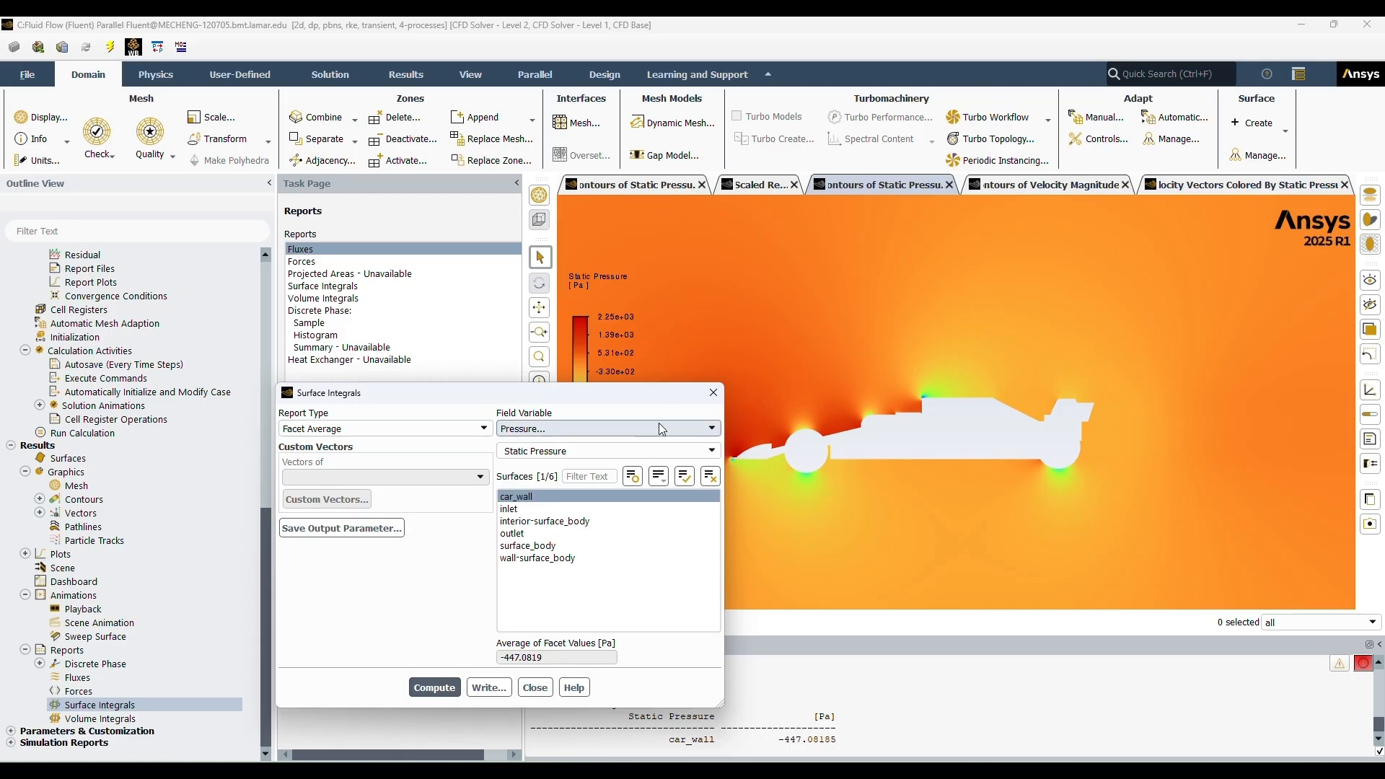
{"action": "left_click_drag", "start_coordinate": [645, 399], "coordinate": [539, 365]}
{"action": "left_click_drag", "start_coordinate": [580, 704], "coordinate": [837, 742]}
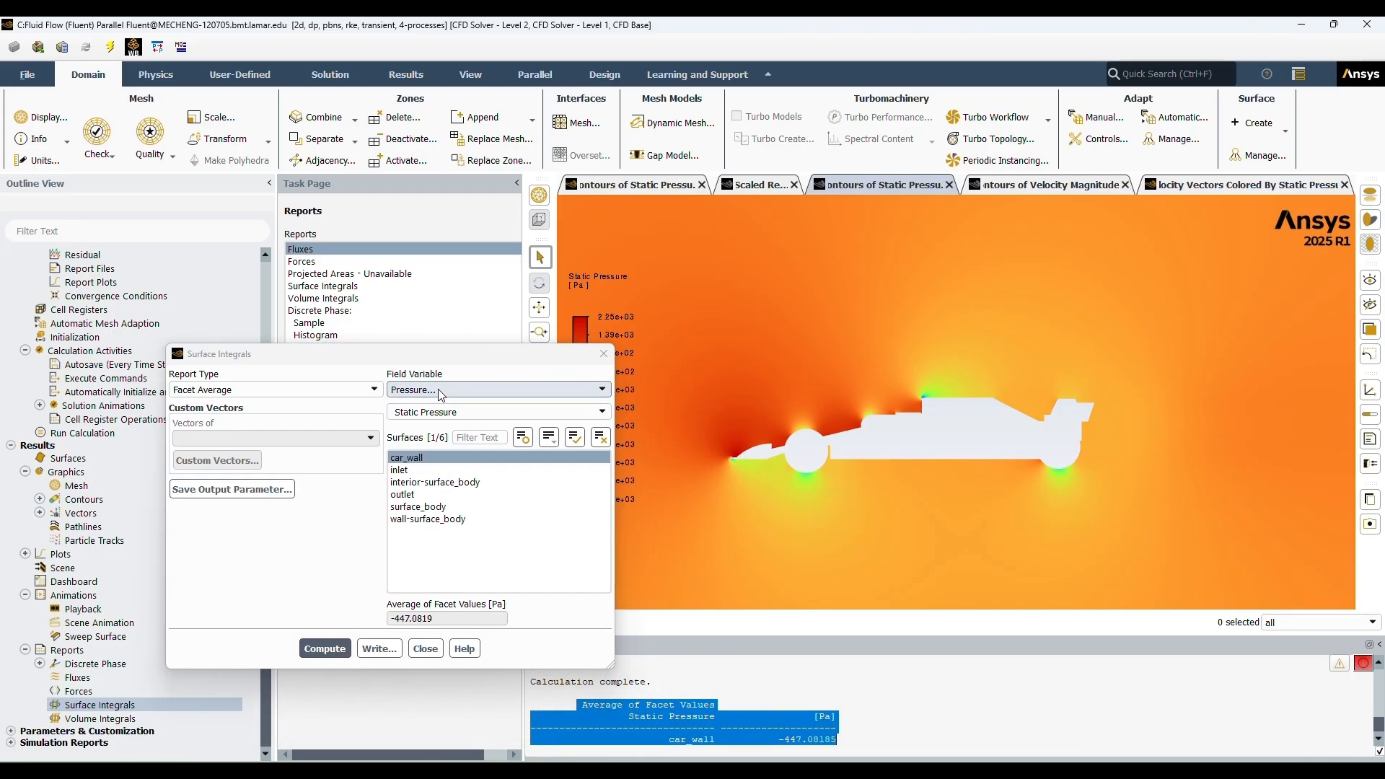
{"action": "left_click", "coordinate": [364, 393]}
{"action": "left_click", "coordinate": [332, 462]}
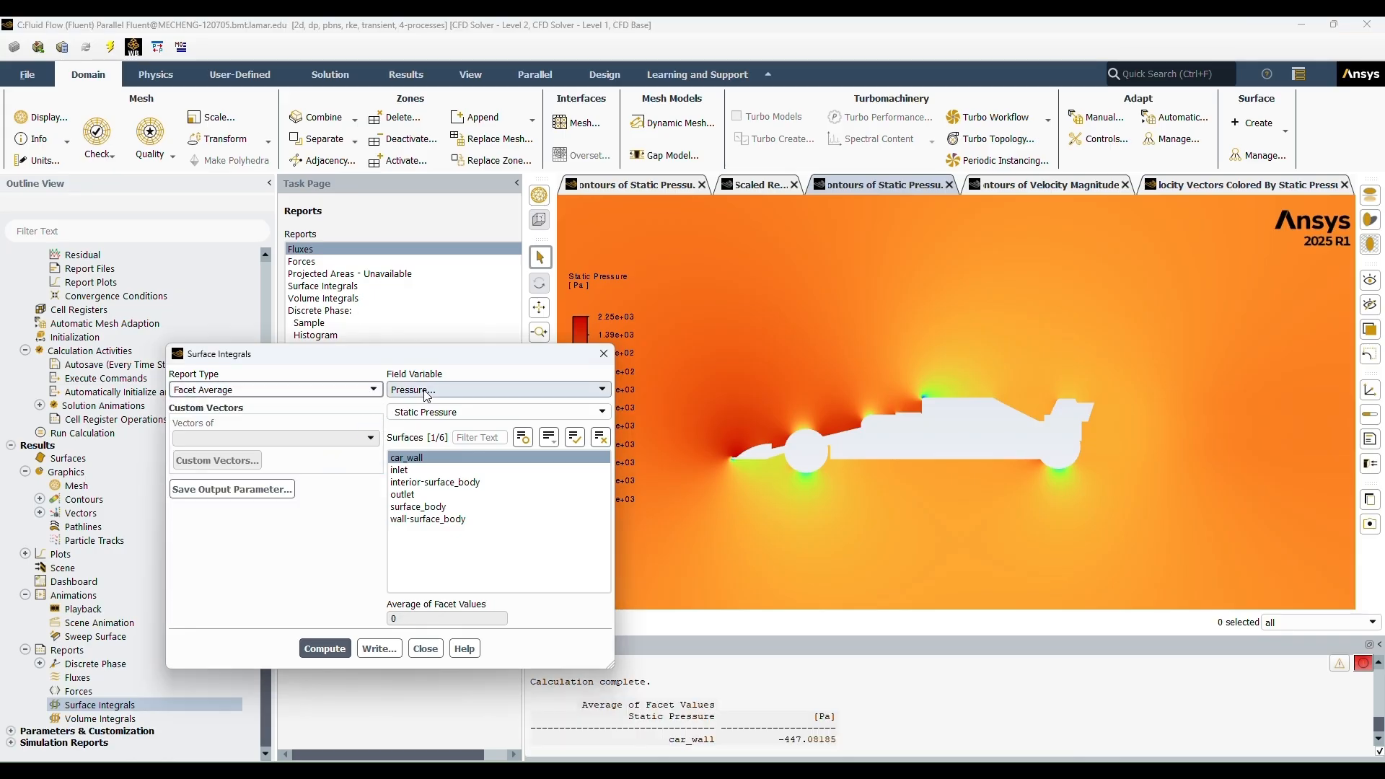
{"action": "left_click", "coordinate": [601, 389]}
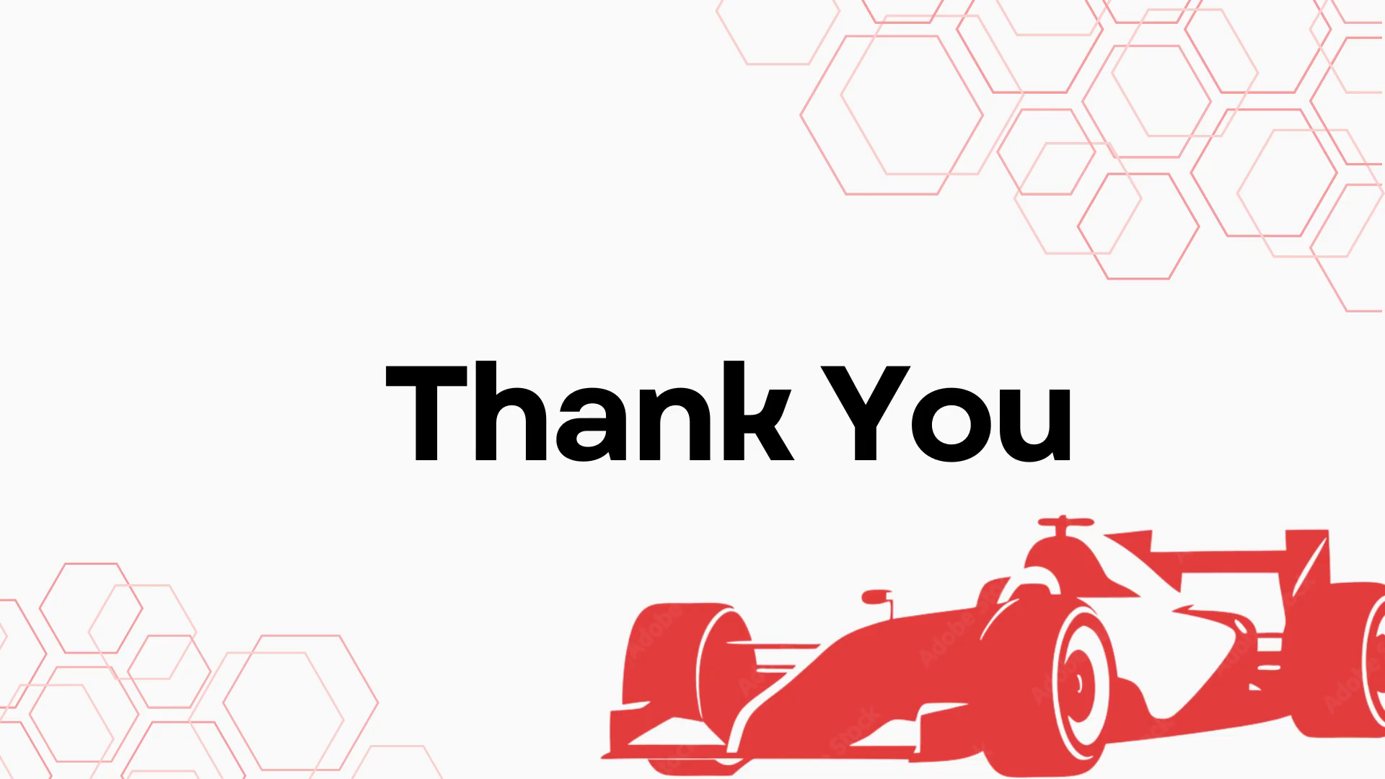